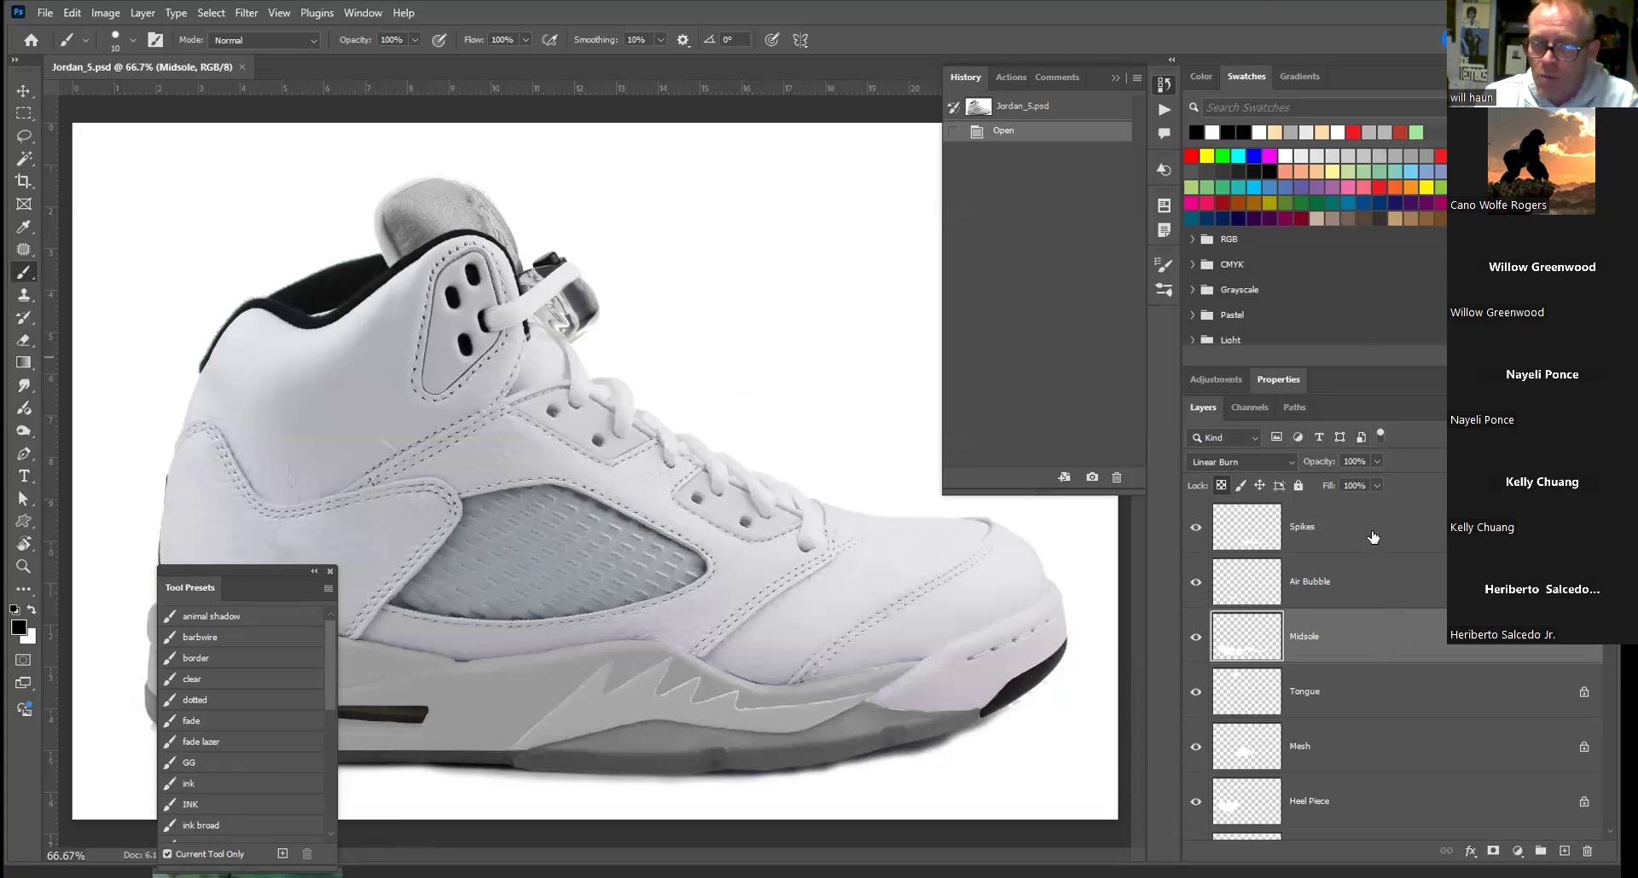
Hide all shoe-part layers from Spikes through Toe Midsole, and toggle the Background layer off and back on
left_click(1372, 538)
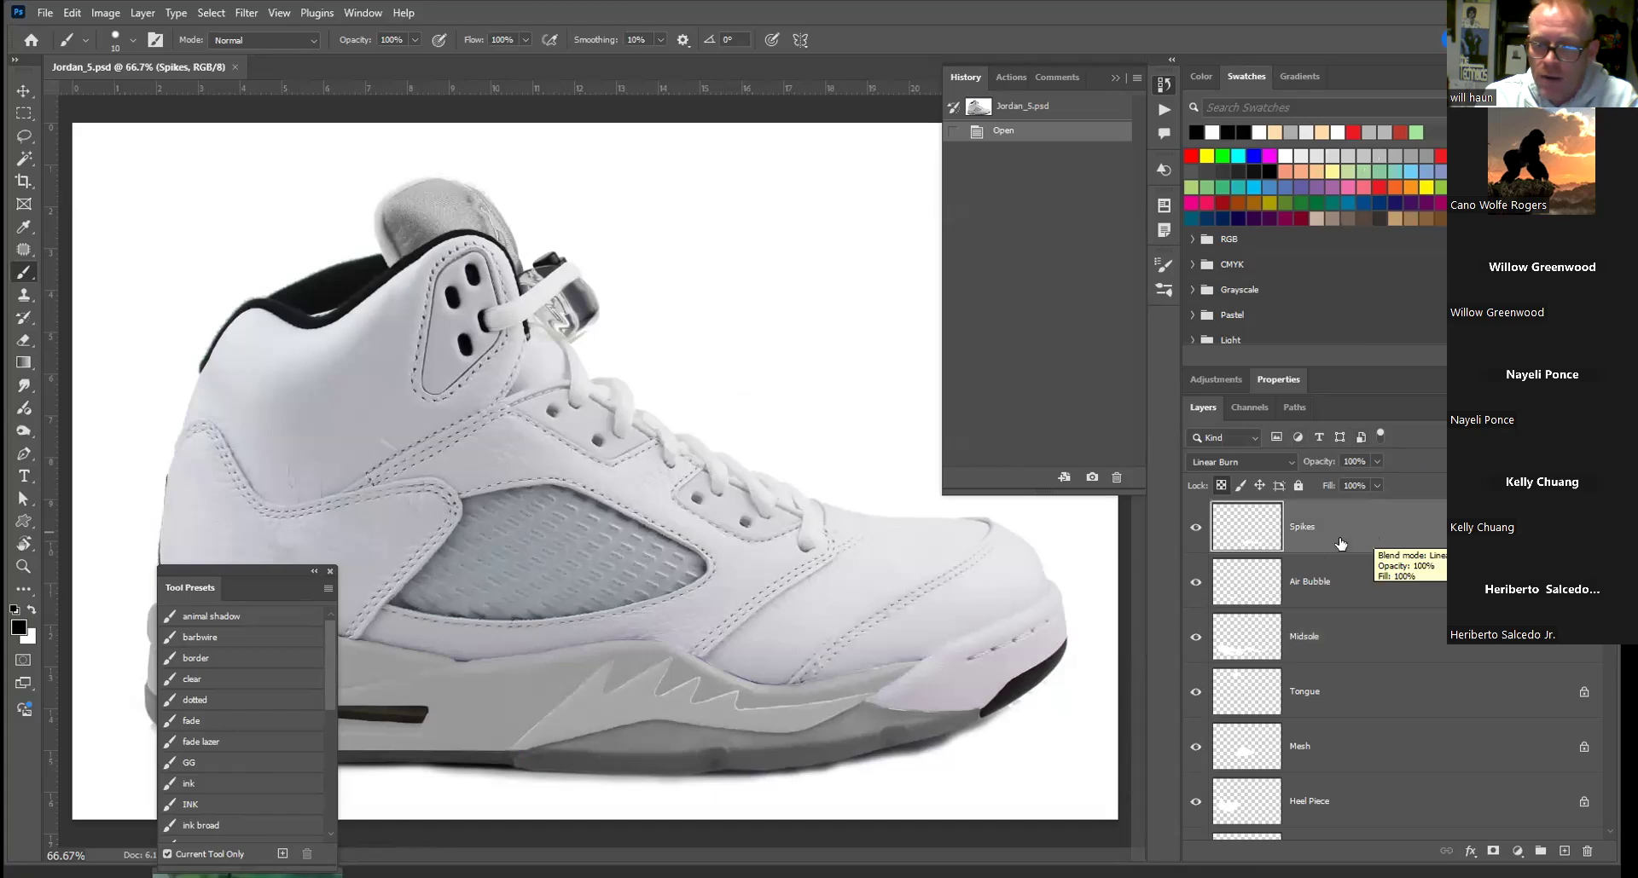
left_click(1195, 531)
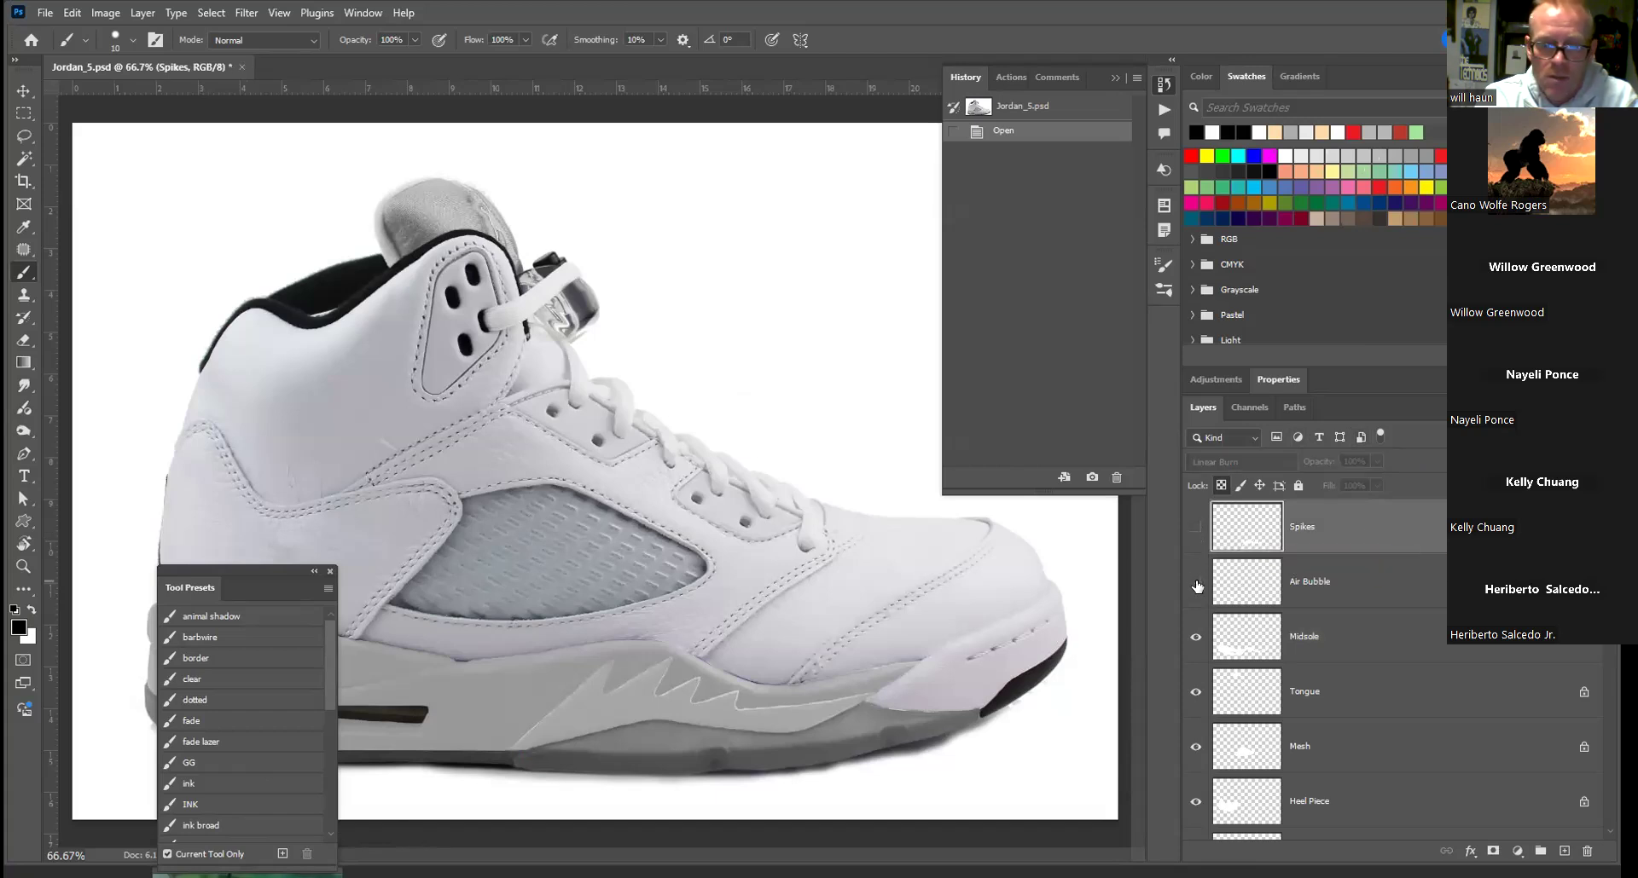
left_click(1196, 646)
left_click(1196, 696)
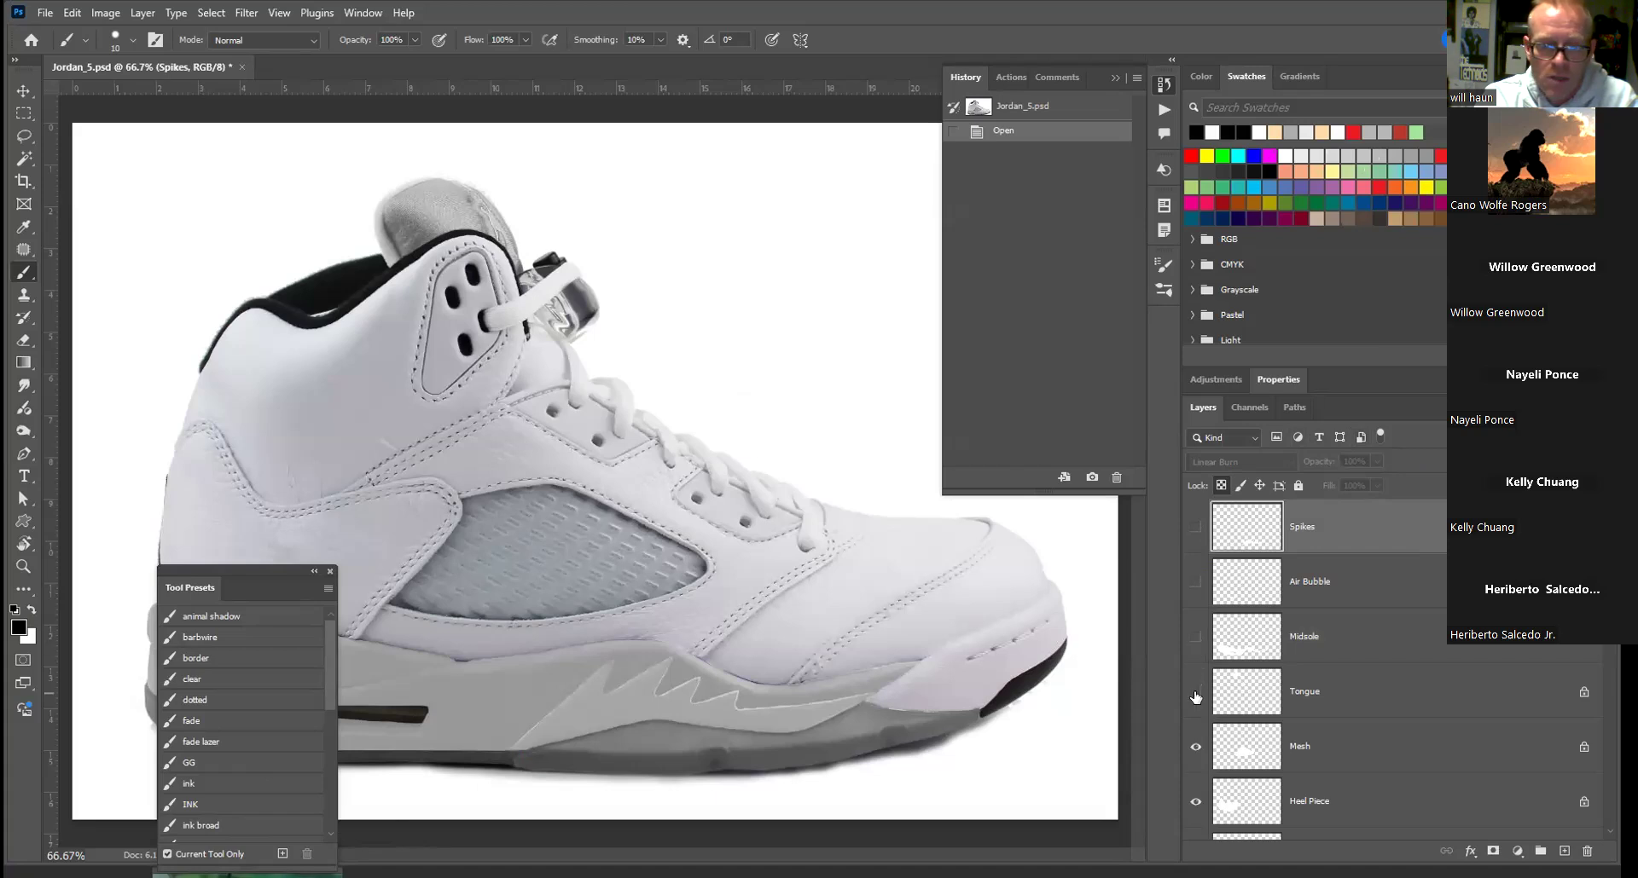
scroll(1195, 698, "down", 5)
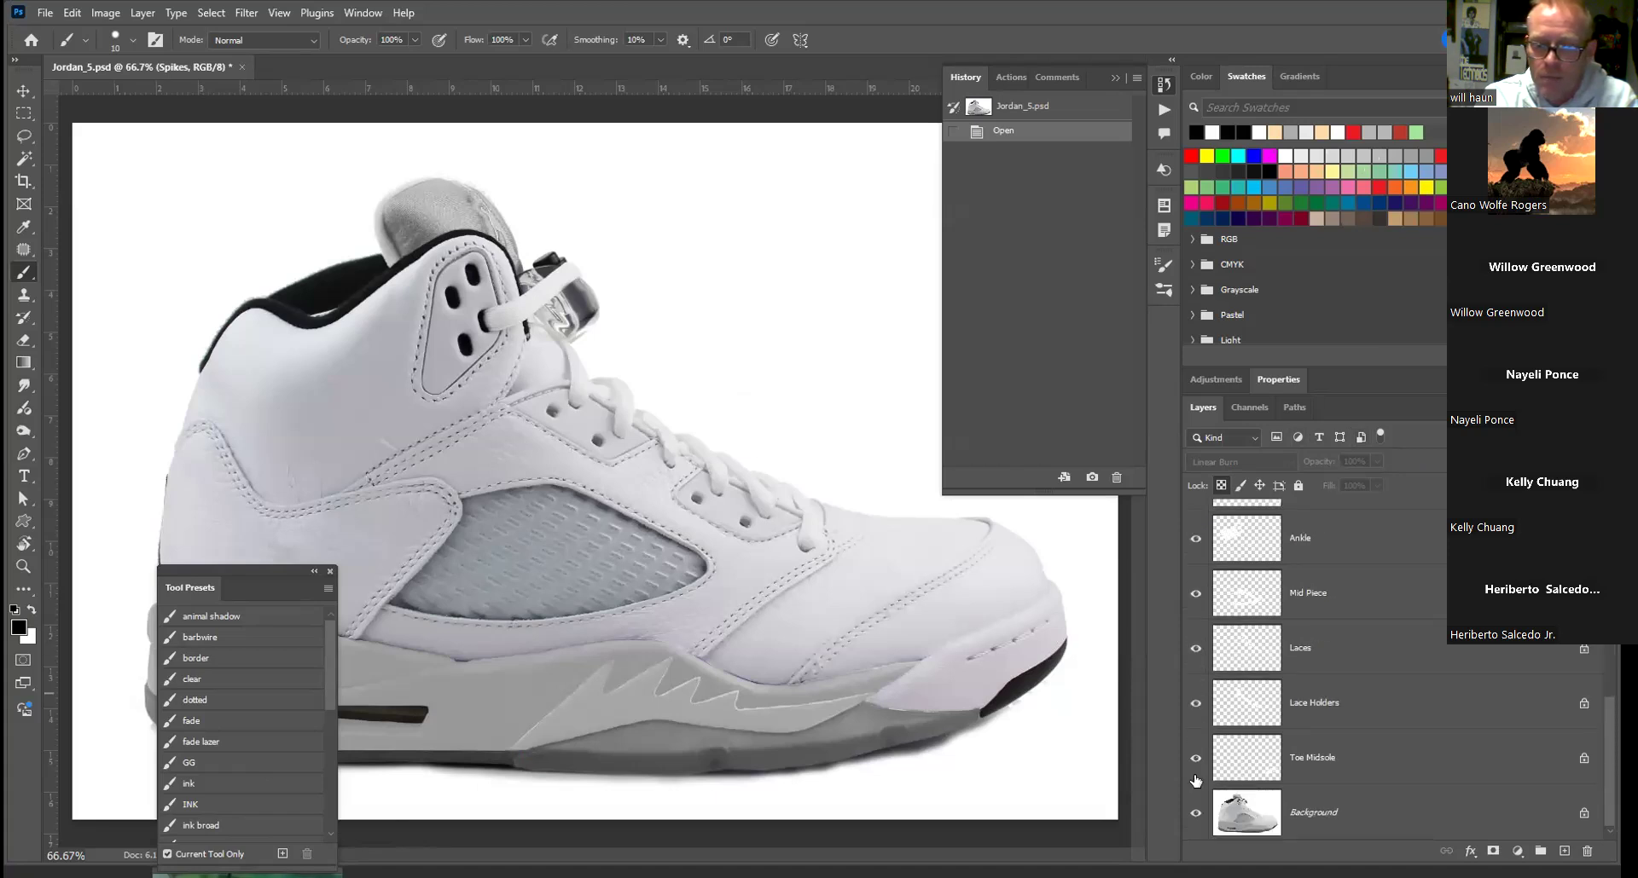
left_click(1196, 538)
left_click(1196, 593)
scroll(1196, 623, "up", 4)
left_click(1195, 704)
left_click(1196, 649)
left_click(1195, 594)
left_click(1196, 538)
scroll(1196, 597, "up", 4)
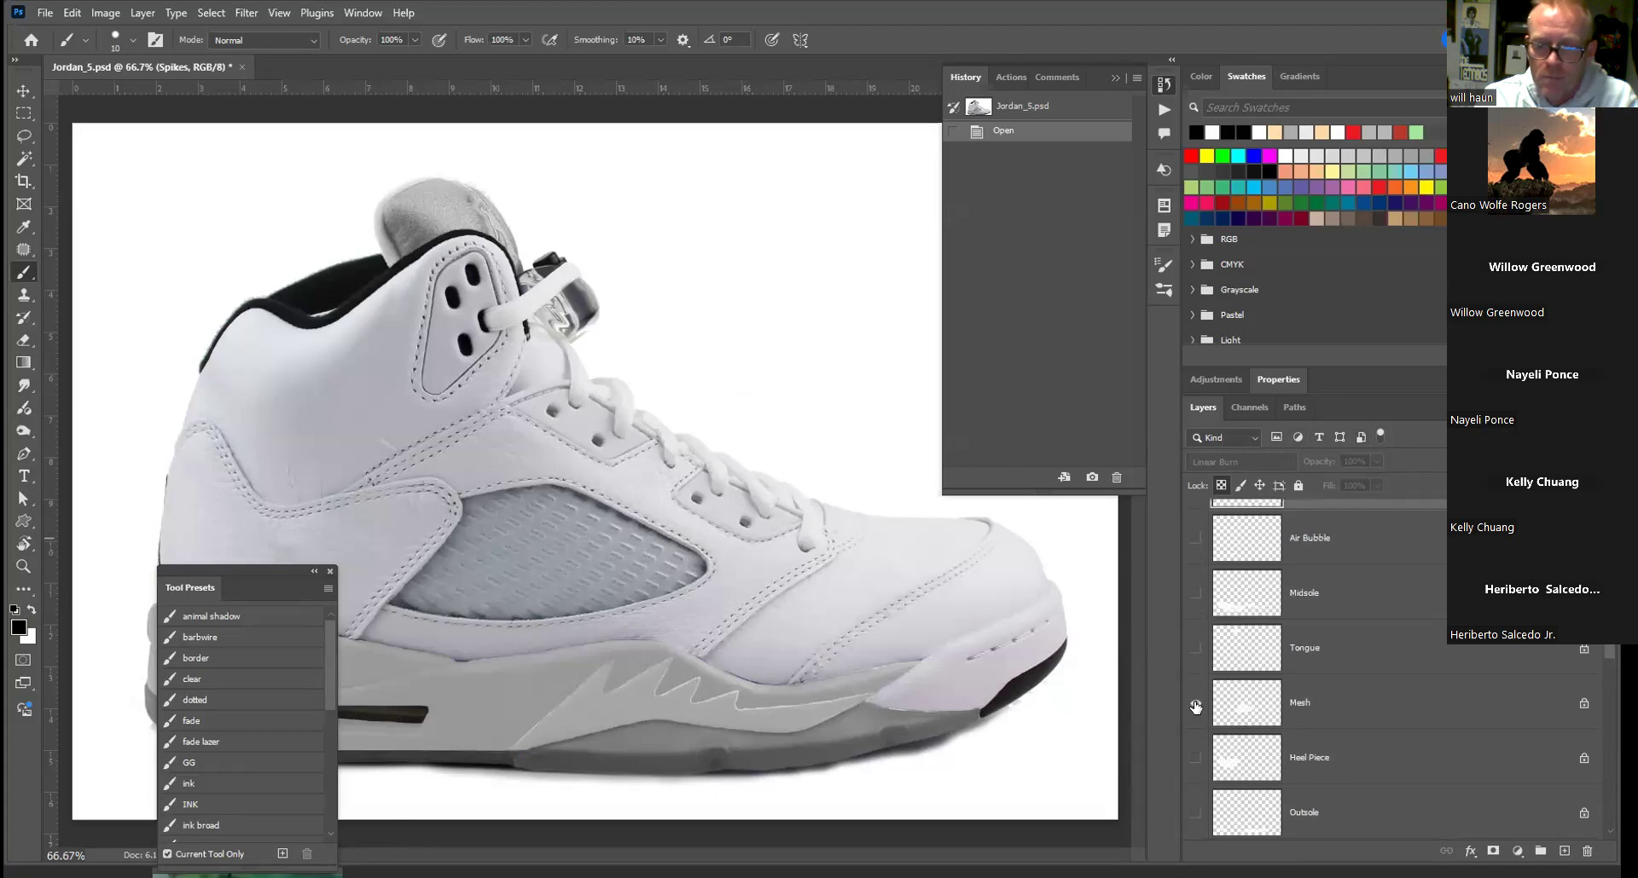
left_click(1196, 707)
scroll(1196, 699, "down", 8)
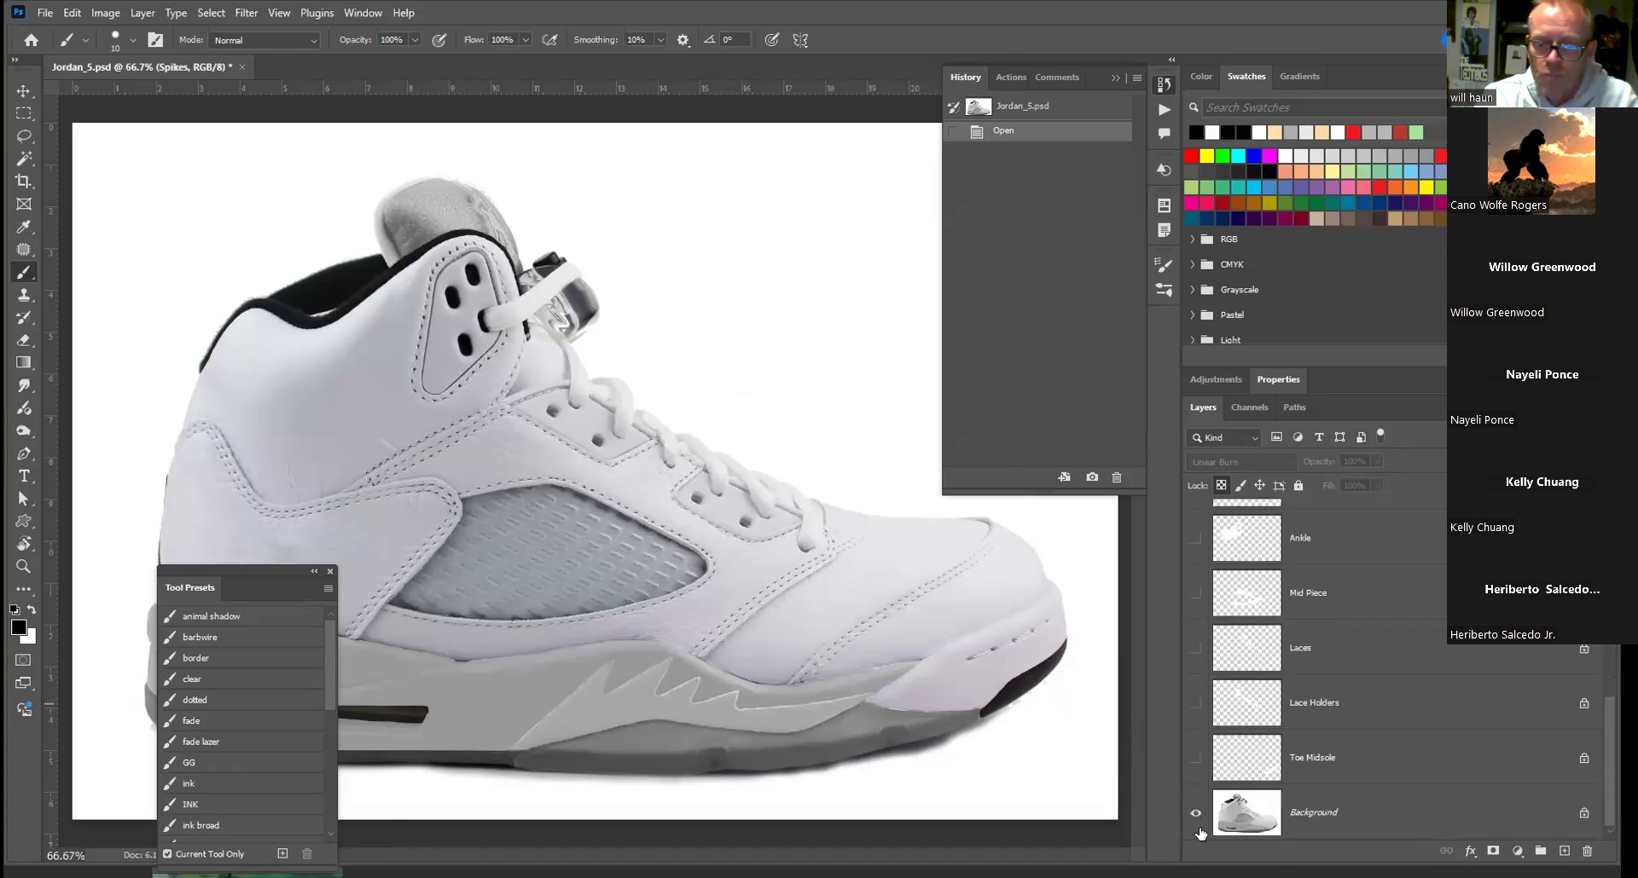
left_click(1196, 813)
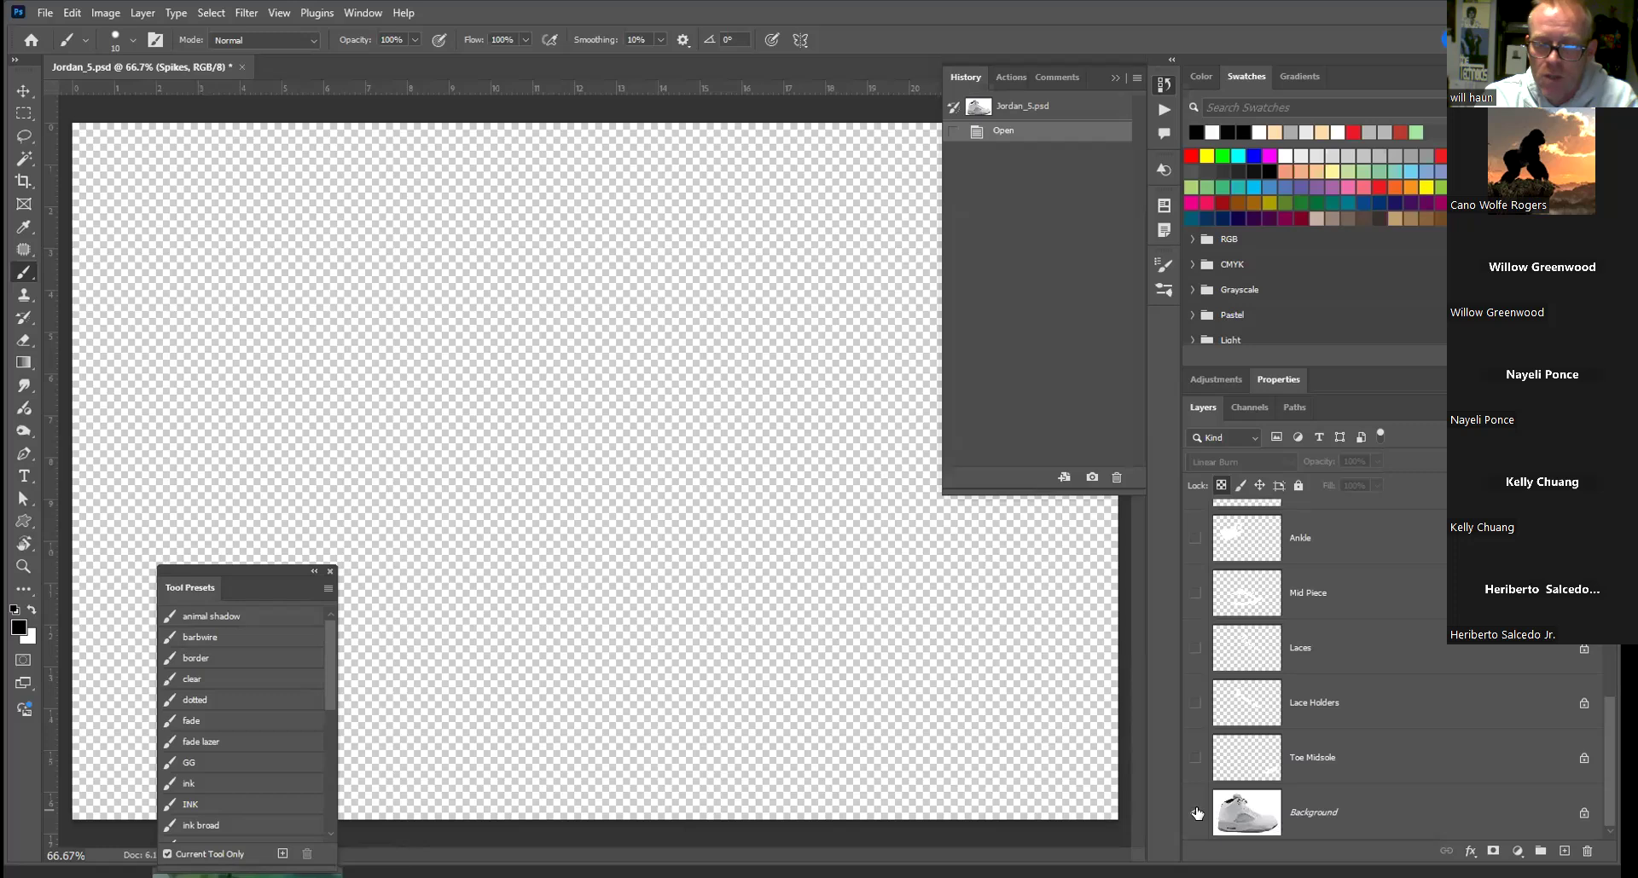
left_click(1196, 812)
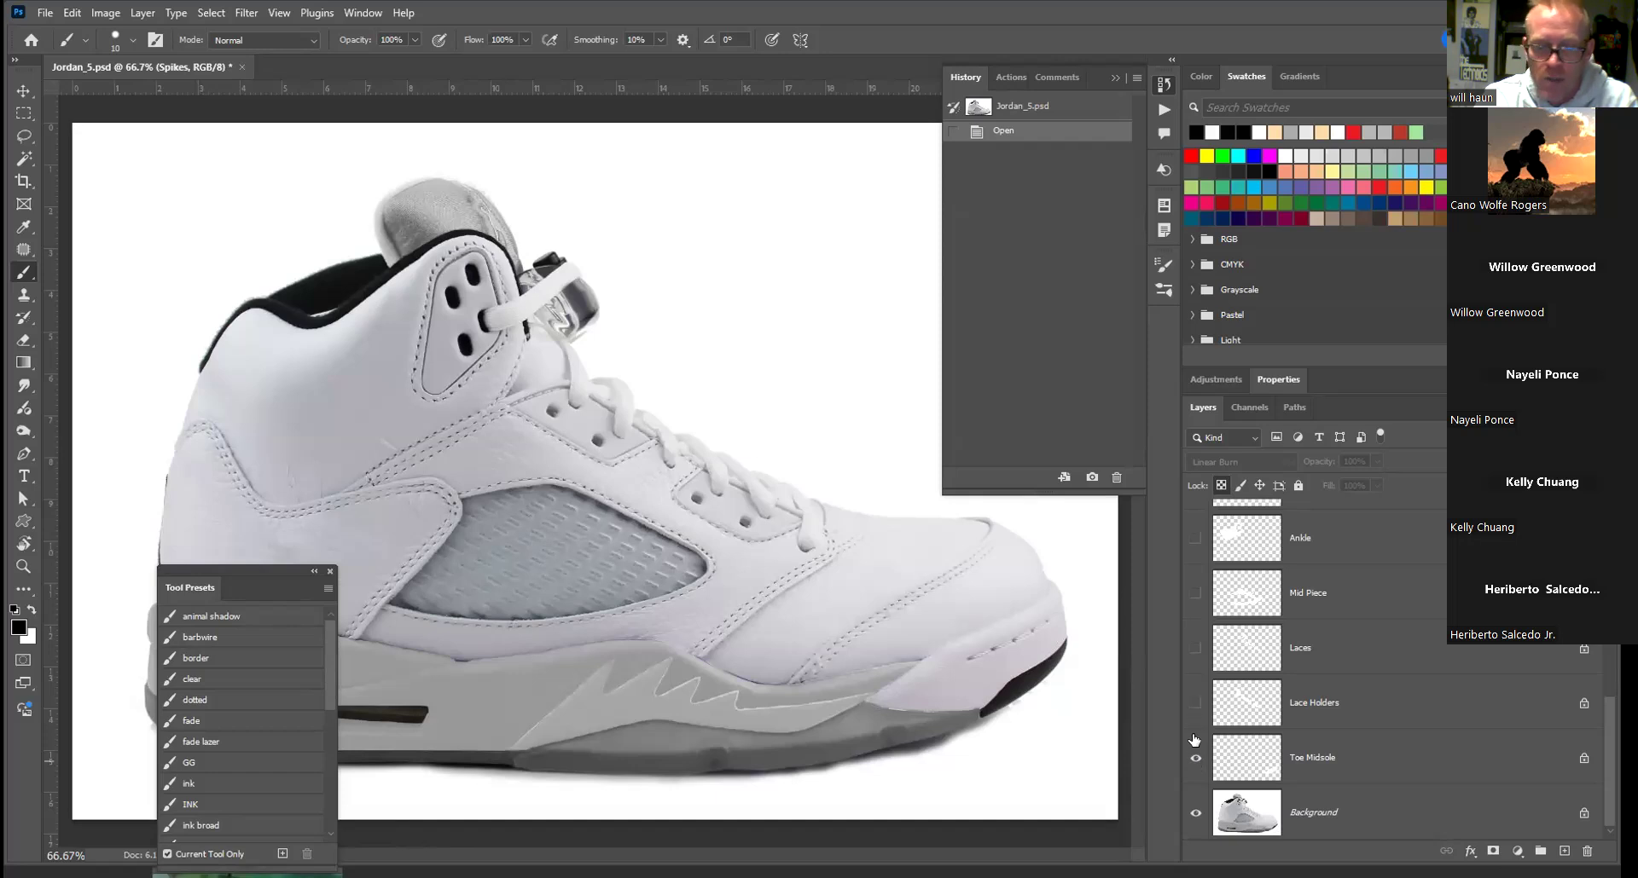
Isolate the Ankle layer to view its white shape alone, and restore the Background layer's visibility
left_click(1195, 758)
left_click(1195, 703)
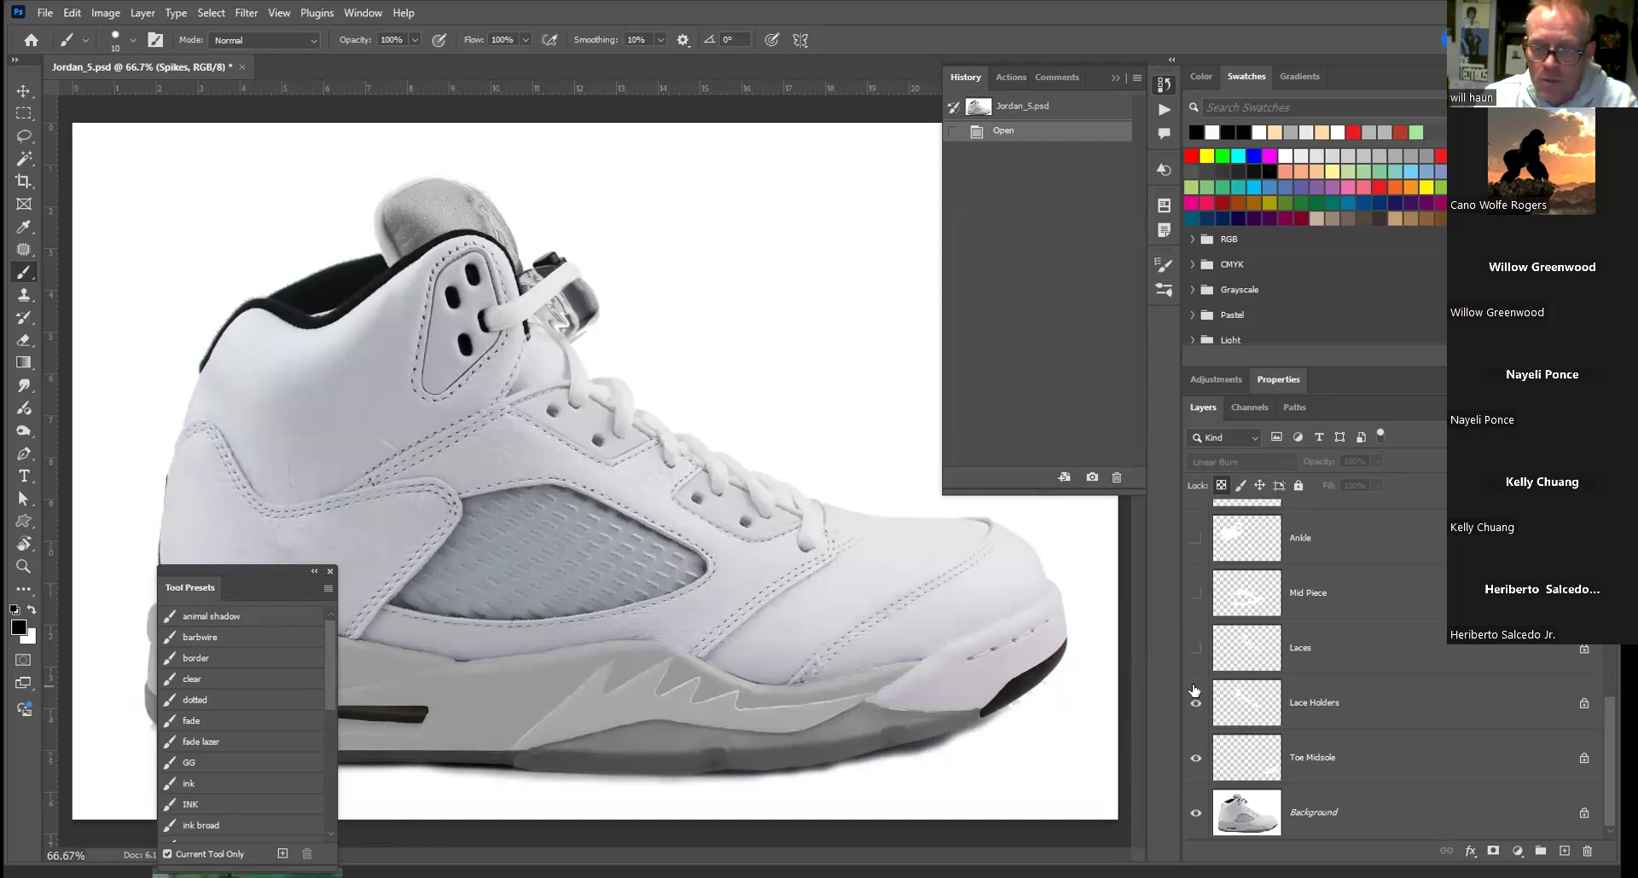
left_click(1194, 647)
scroll(1195, 596, "up", 1)
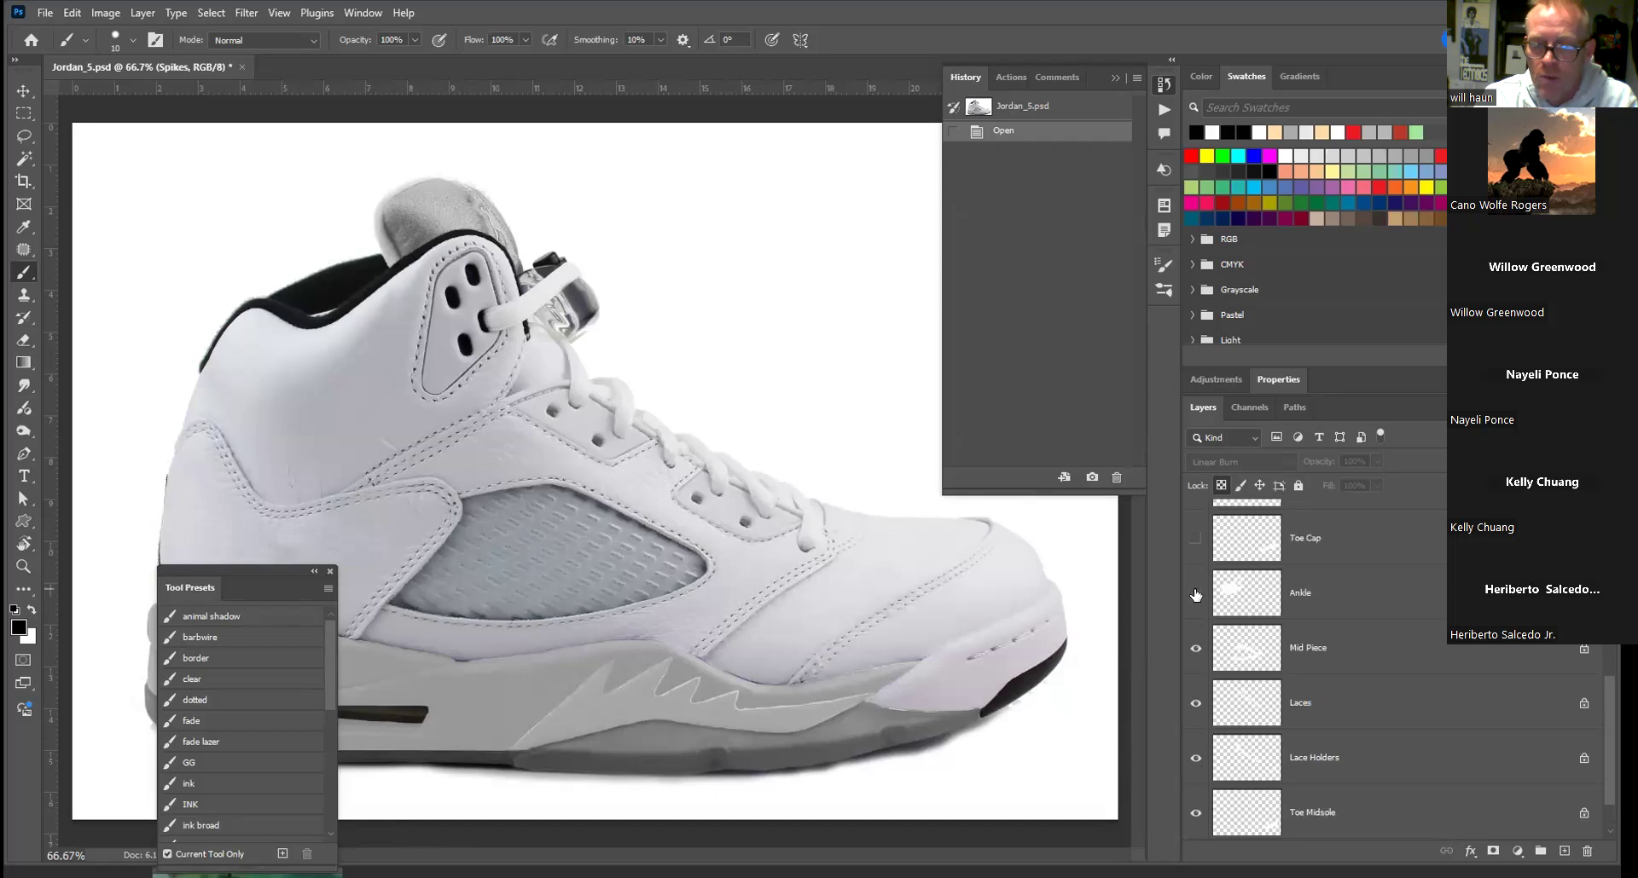
left_click(1195, 593)
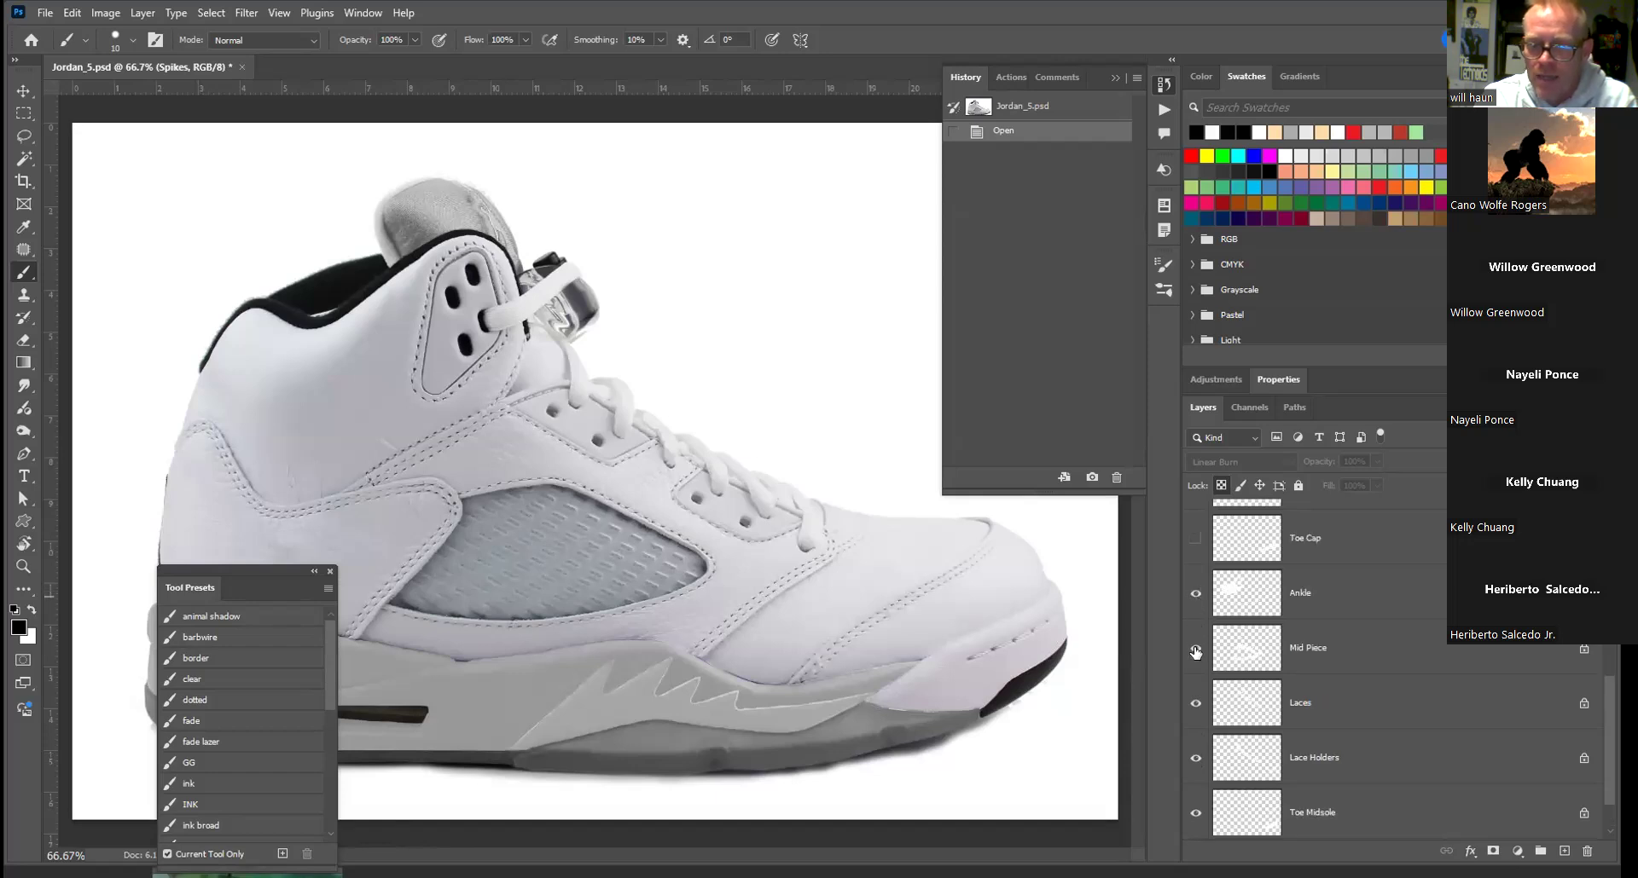
left_click_drag(1195, 701, 1194, 795)
scroll(1195, 795, "down", 1)
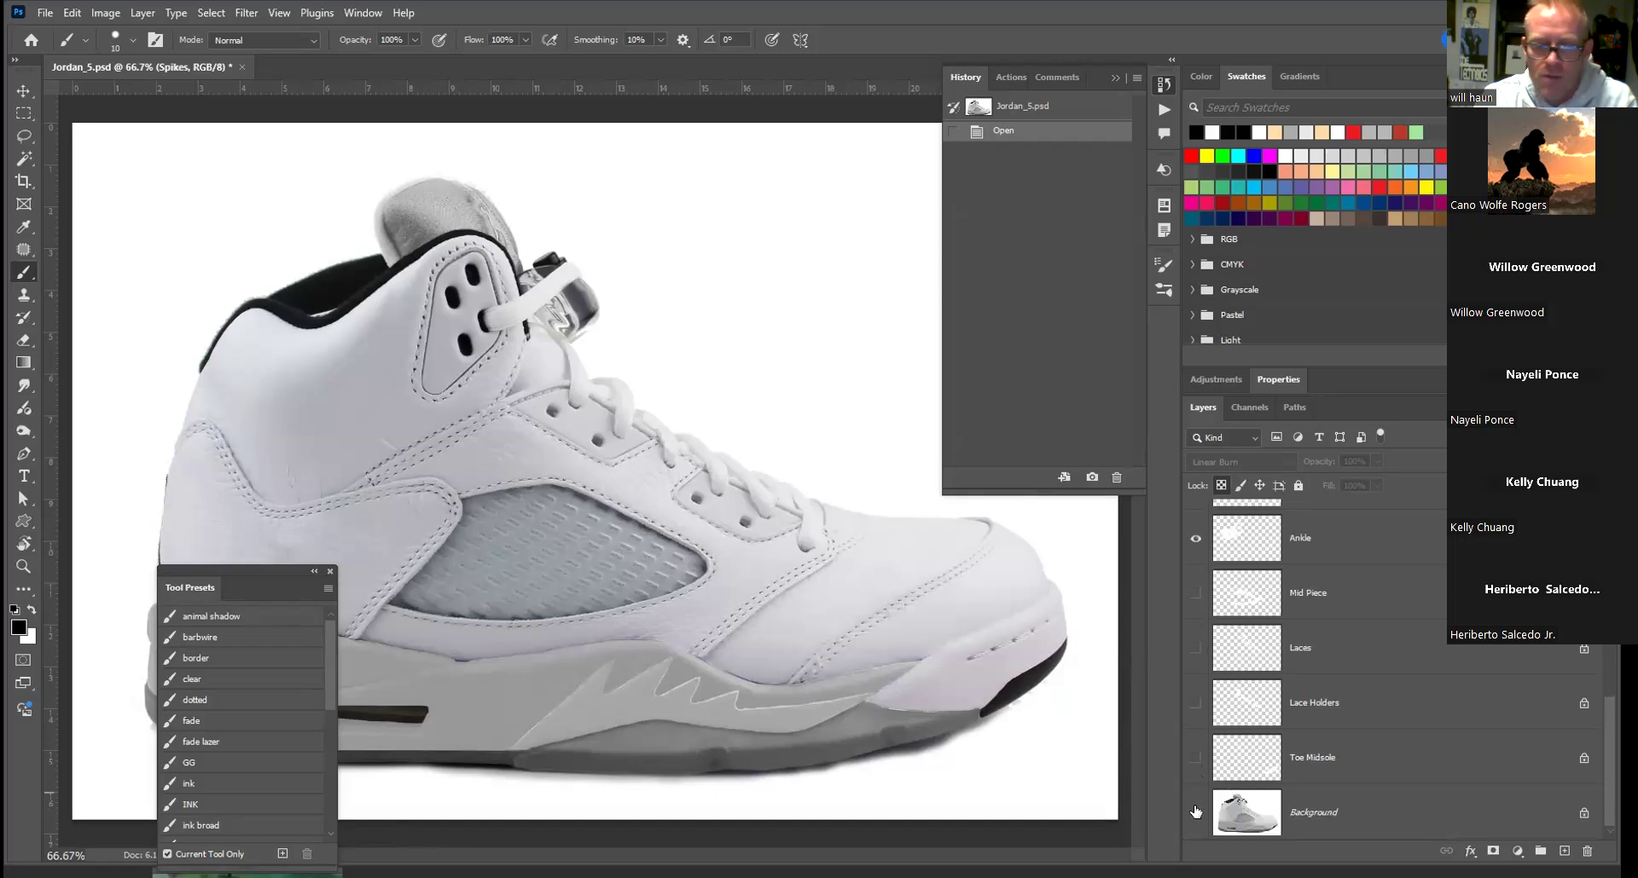
left_click(1195, 812)
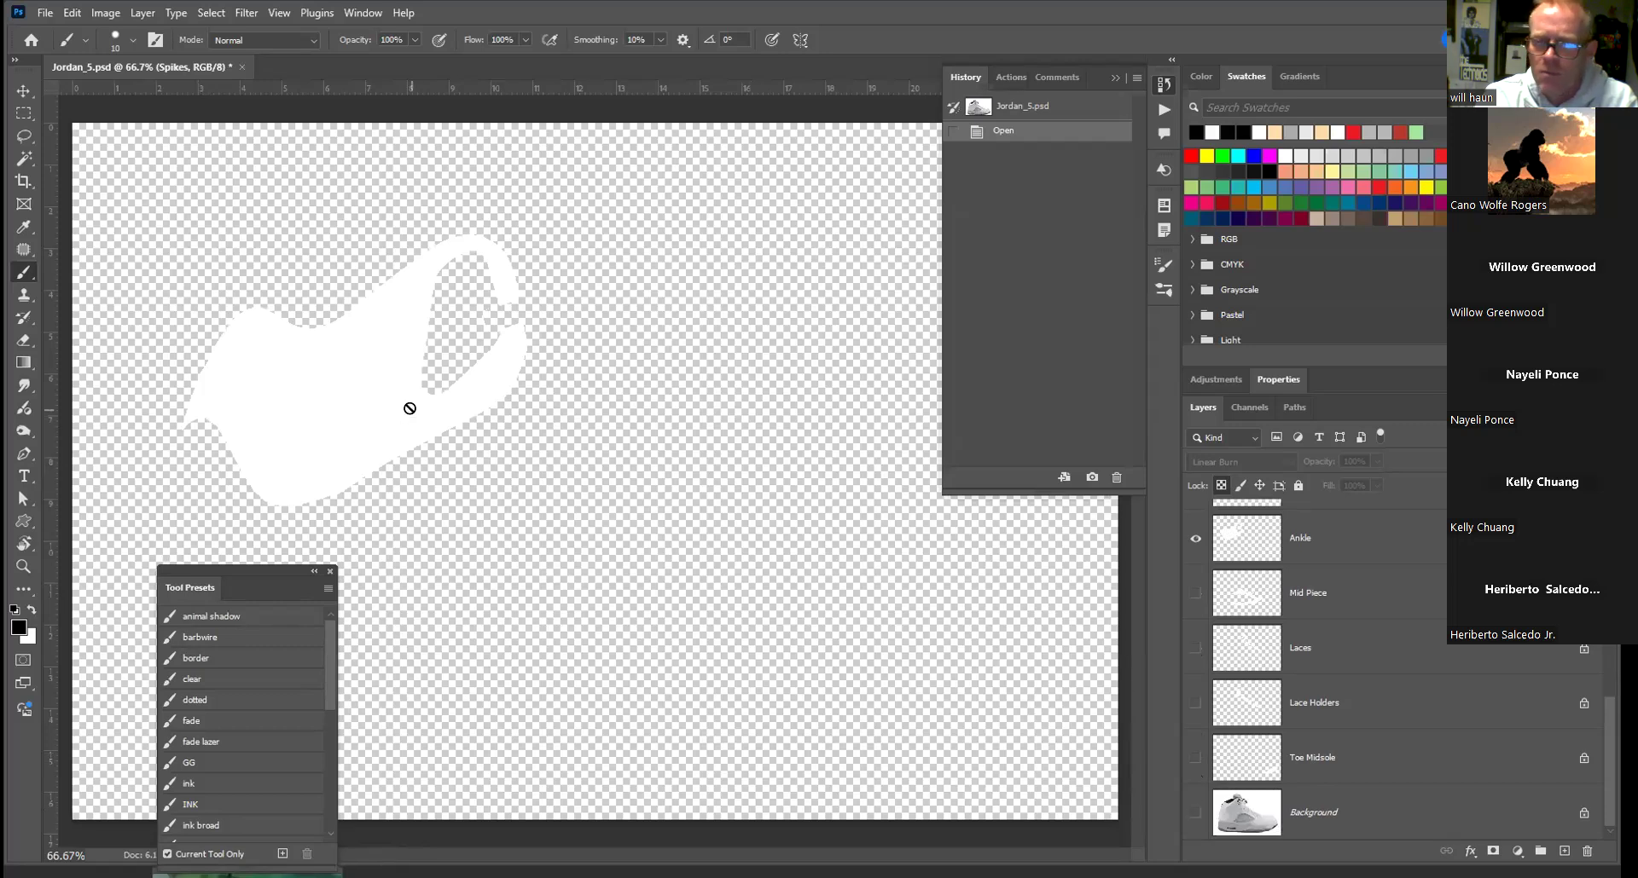
left_click(1195, 814)
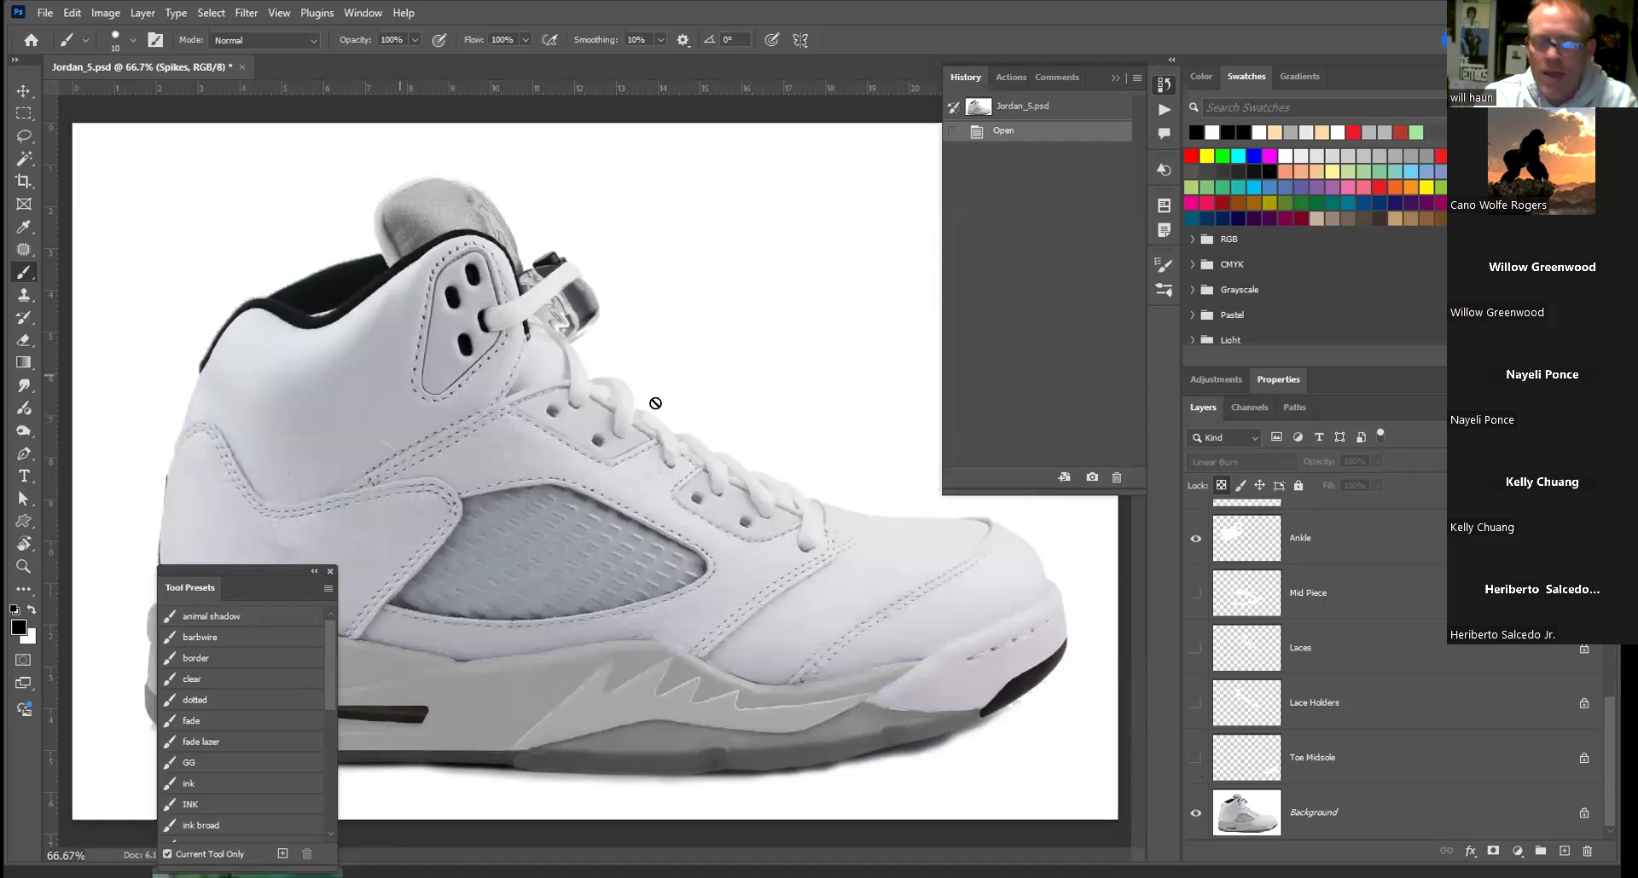
Turn the visibility of all the shoe-part layers back on, from Toe Midsole up to Spikes
left_click_drag(1195, 744, 1202, 560)
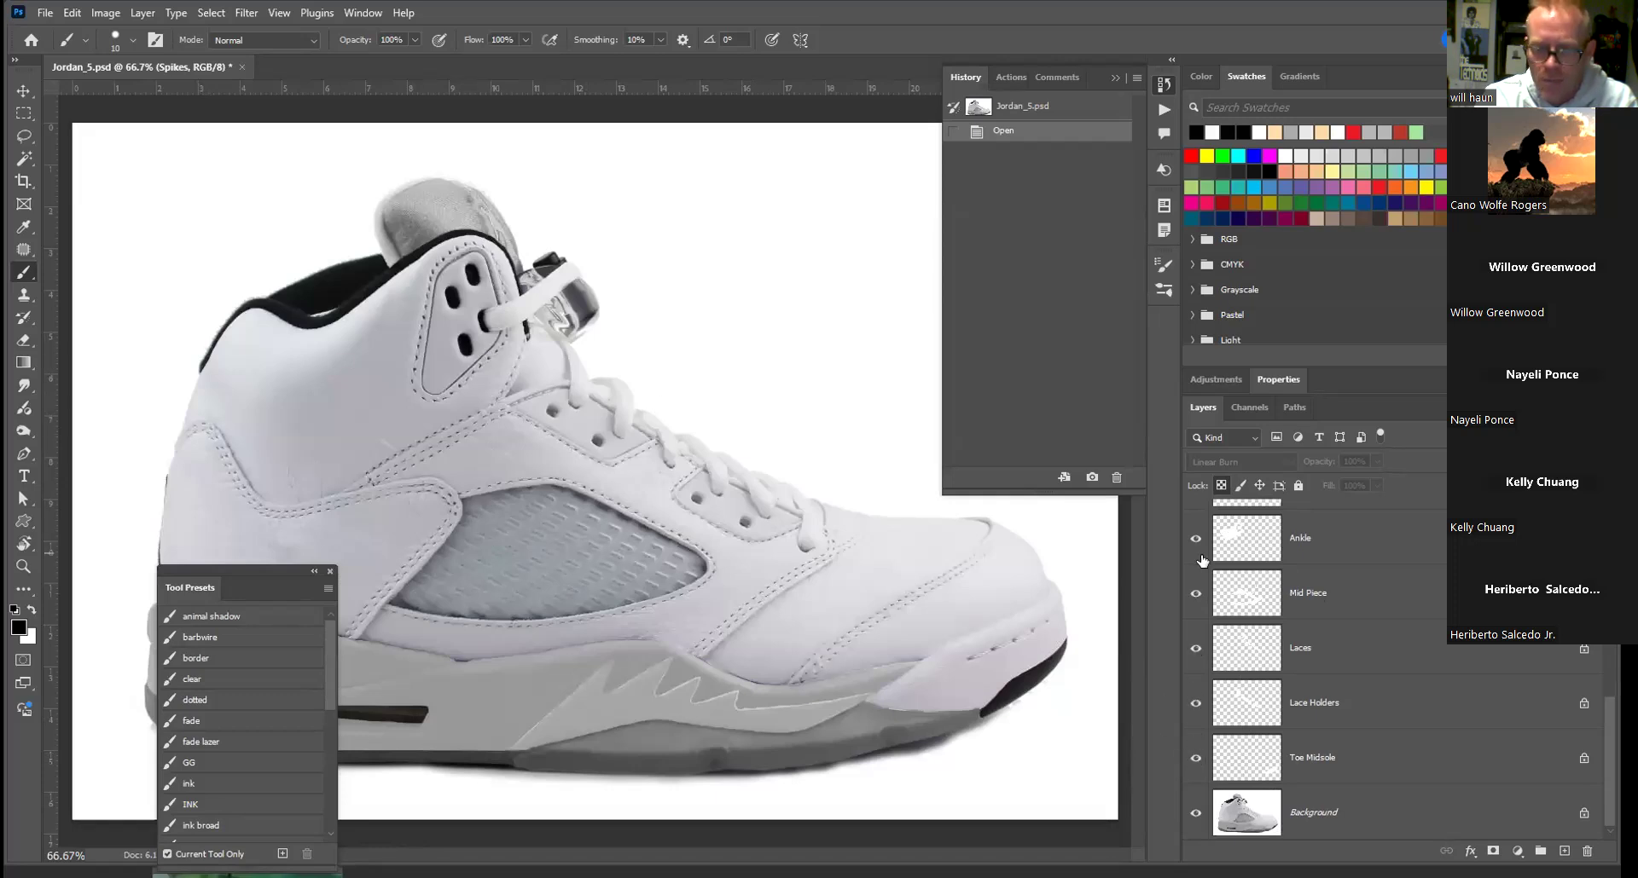
scroll(1205, 585, "up", 3)
left_click_drag(1196, 651, 1194, 536)
scroll(1198, 558, "up", 4)
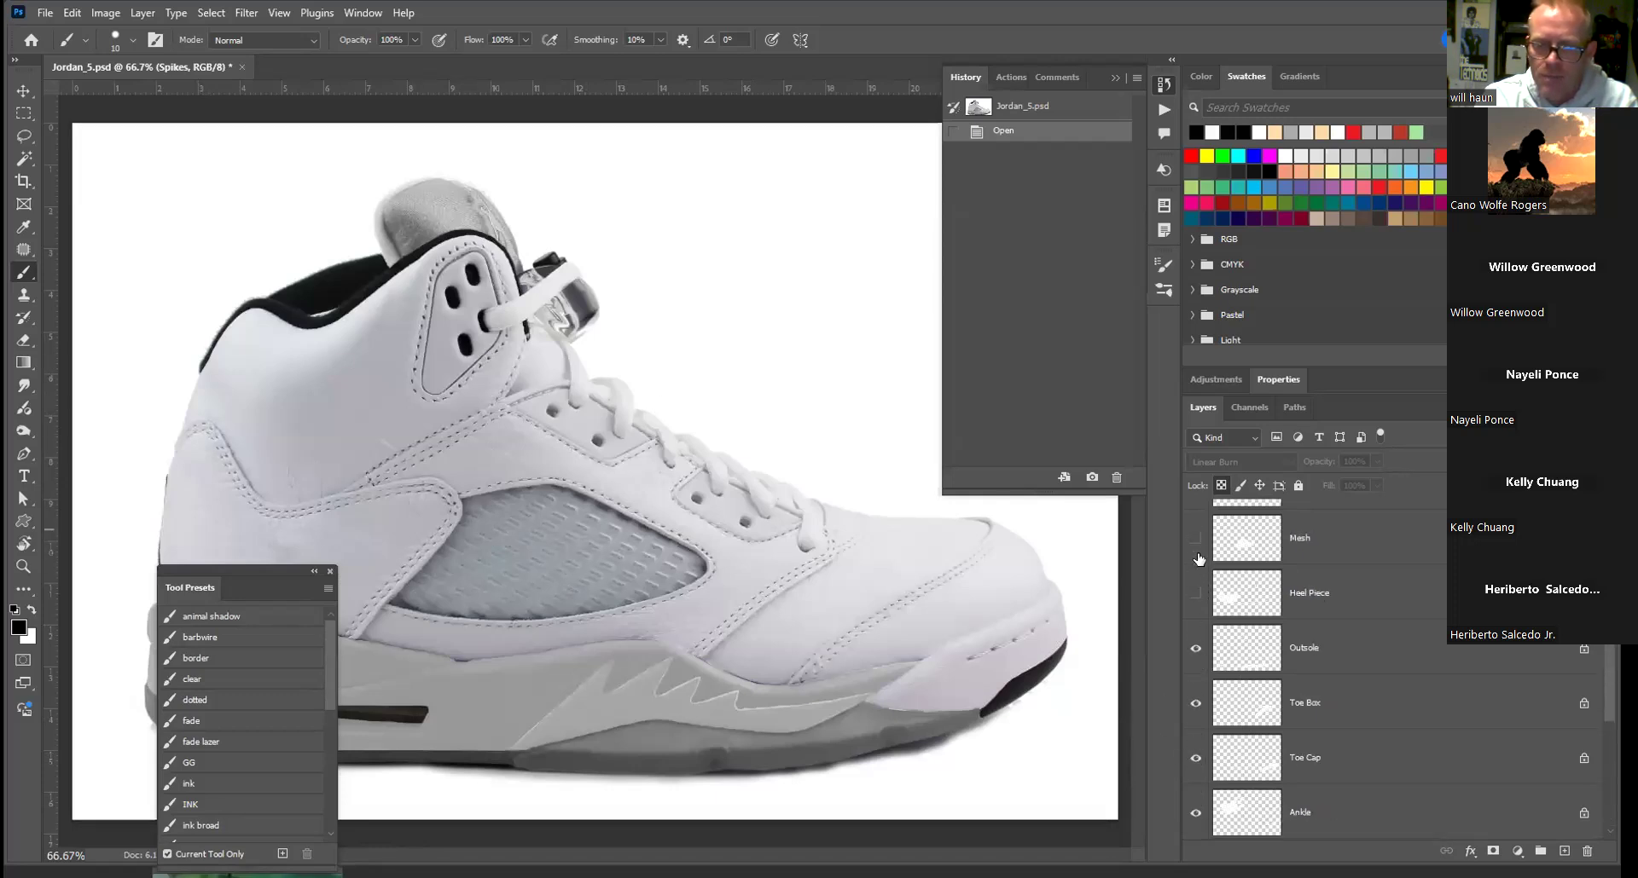
left_click_drag(1196, 703, 1195, 529)
scroll(1197, 542, "up", 2)
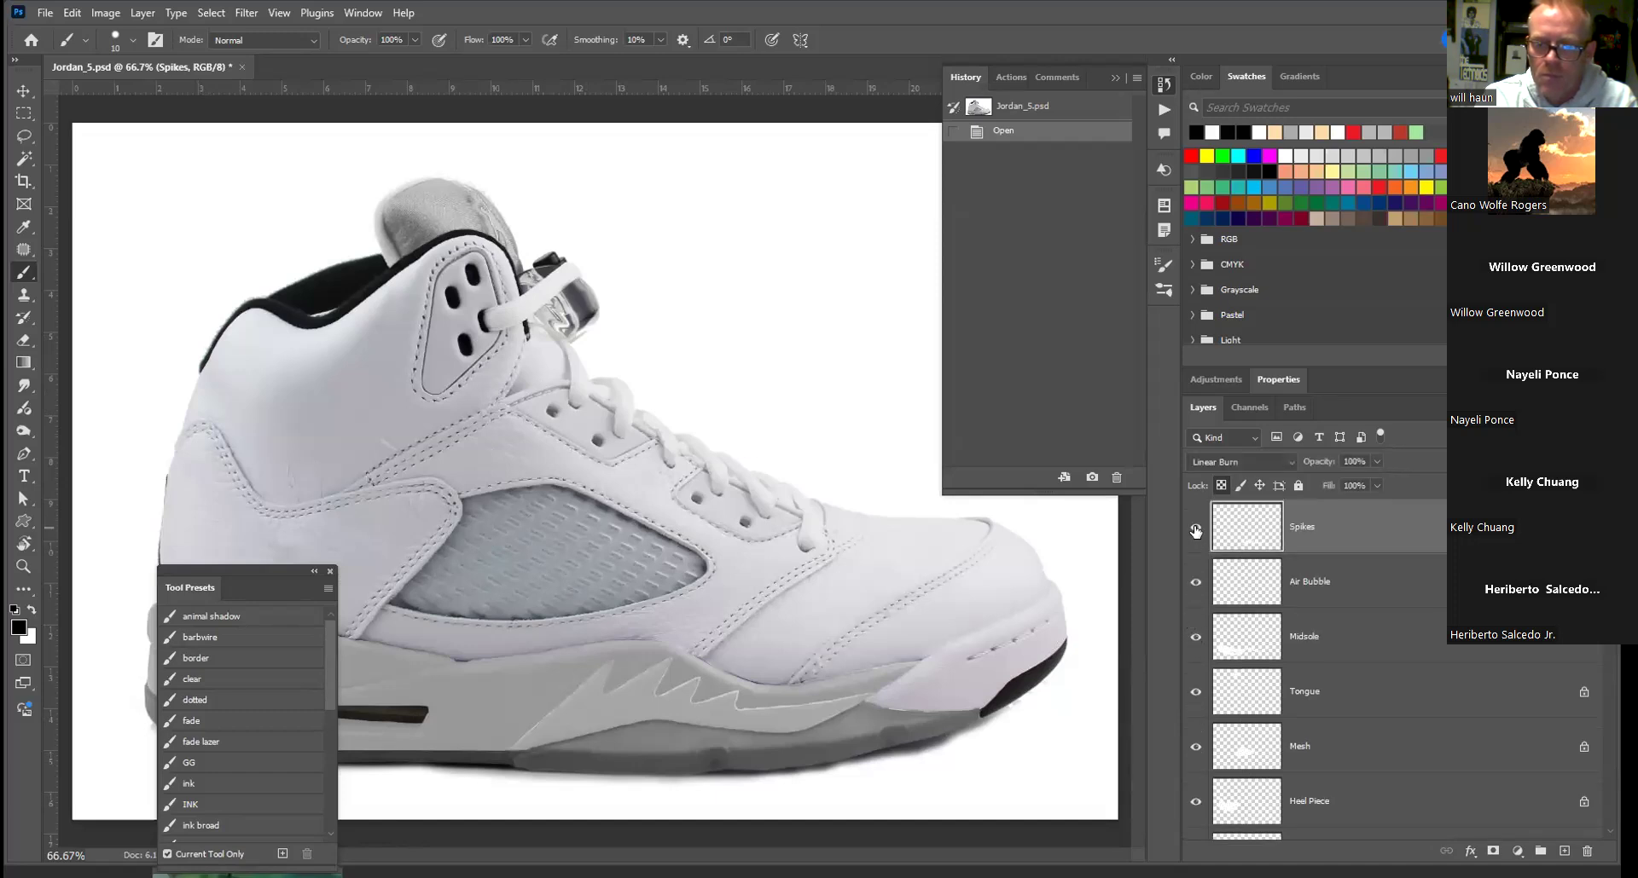
Select the Spikes, Air Bubble and Midsole layers in turn to examine their blend mode and lock settings
left_click(1371, 587)
left_click(1357, 544)
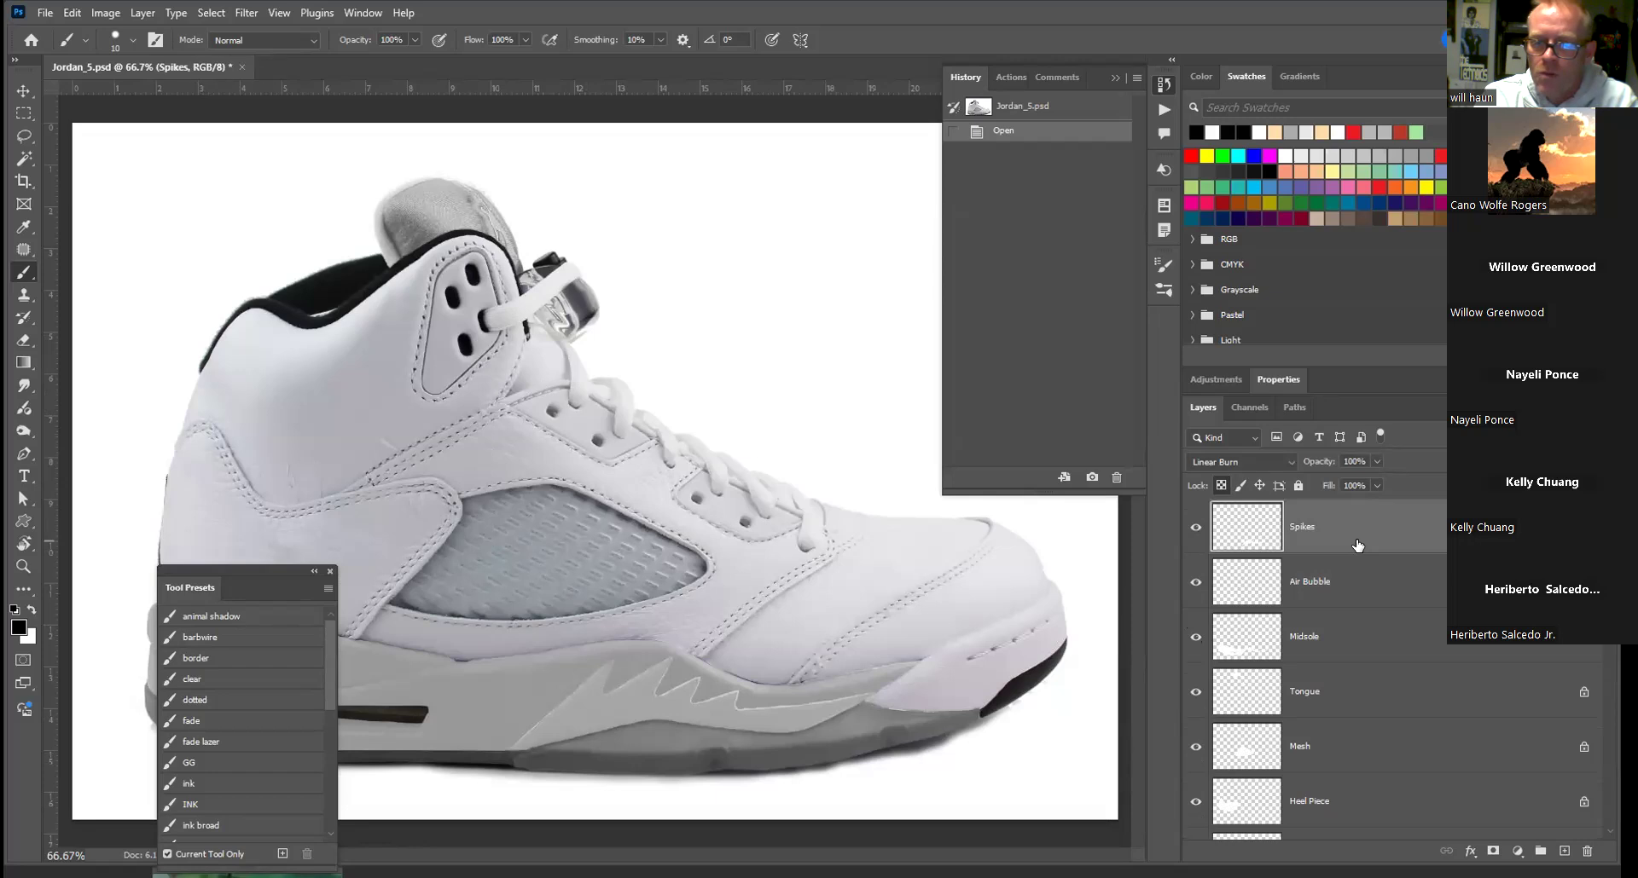
left_click(1357, 594)
left_click(1362, 644)
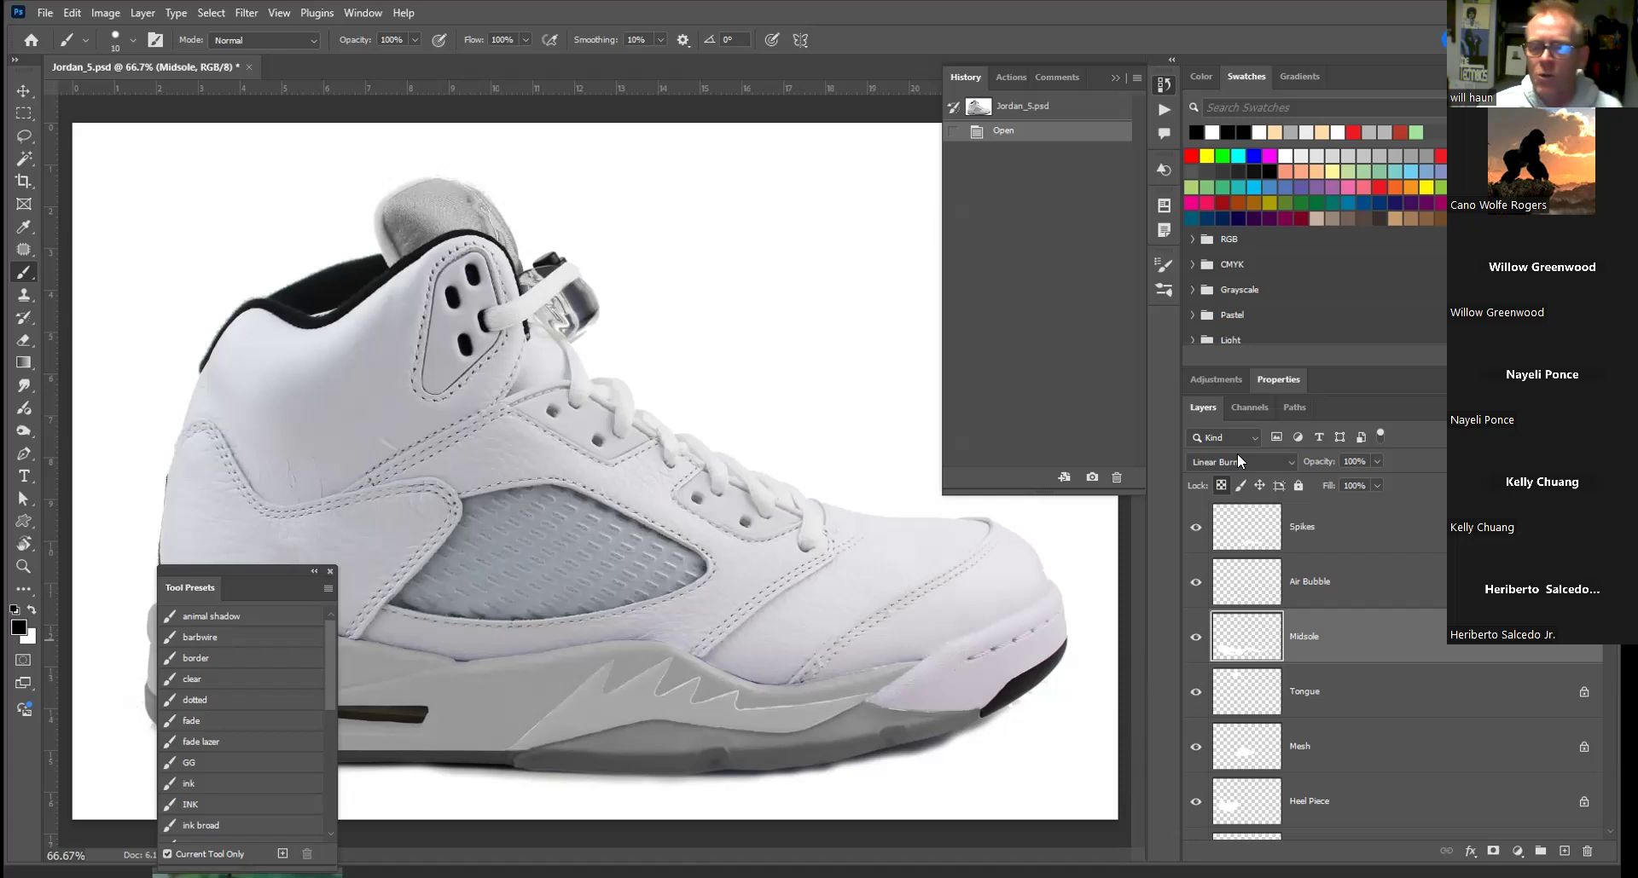
Paint the spikes on the Spikes layer with a pastel pink swatch and the brush enlarged to 70 px
left_click(1343, 511)
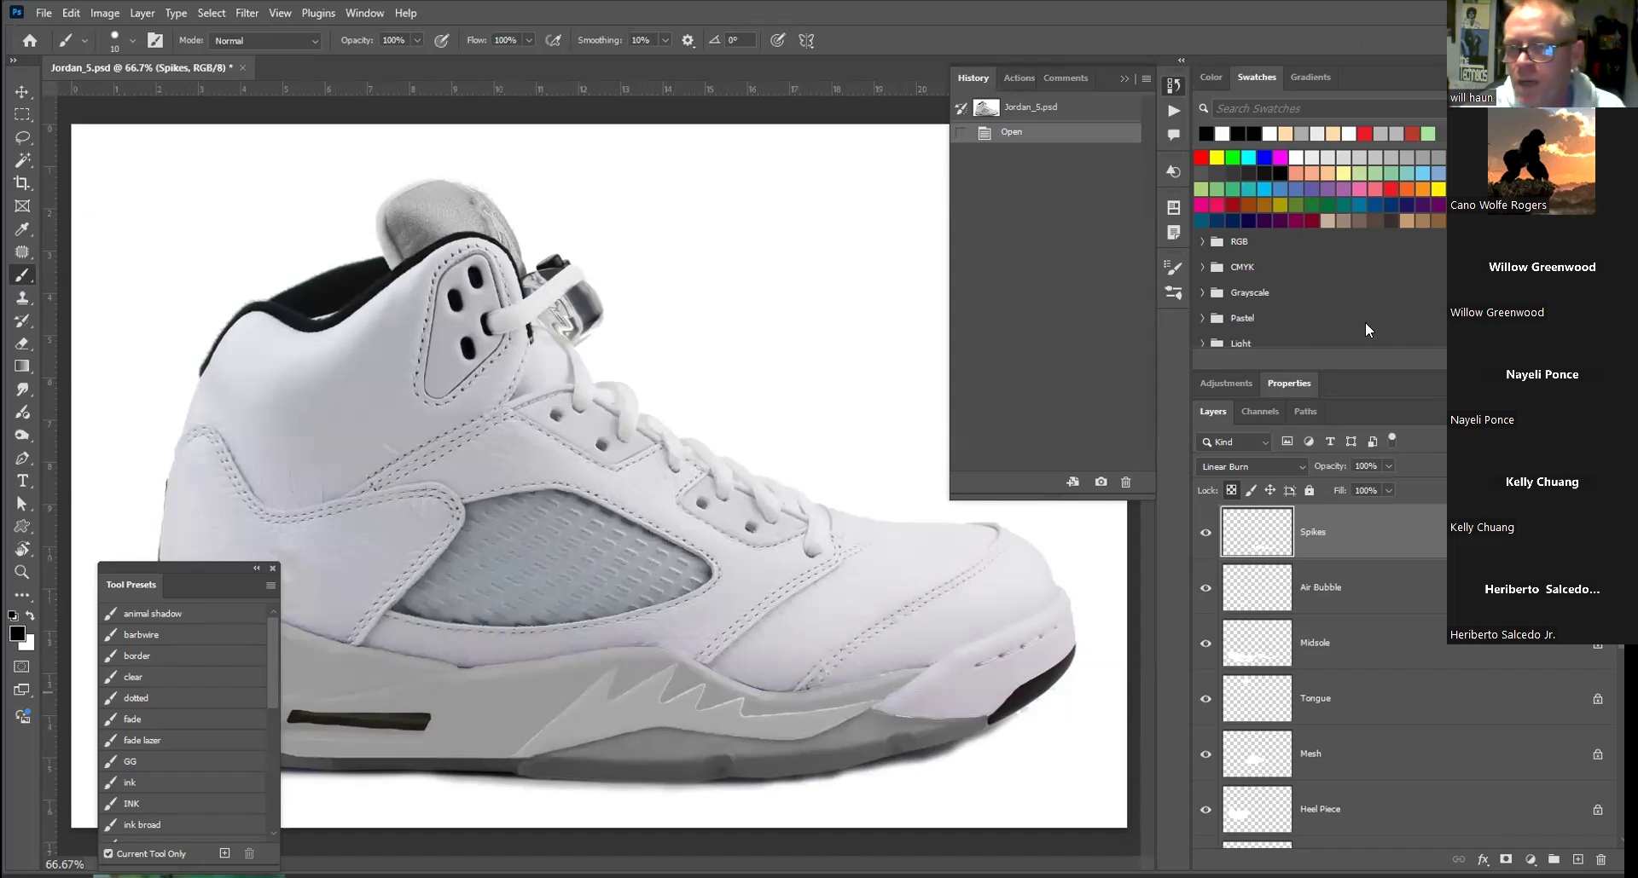
left_click(1359, 189)
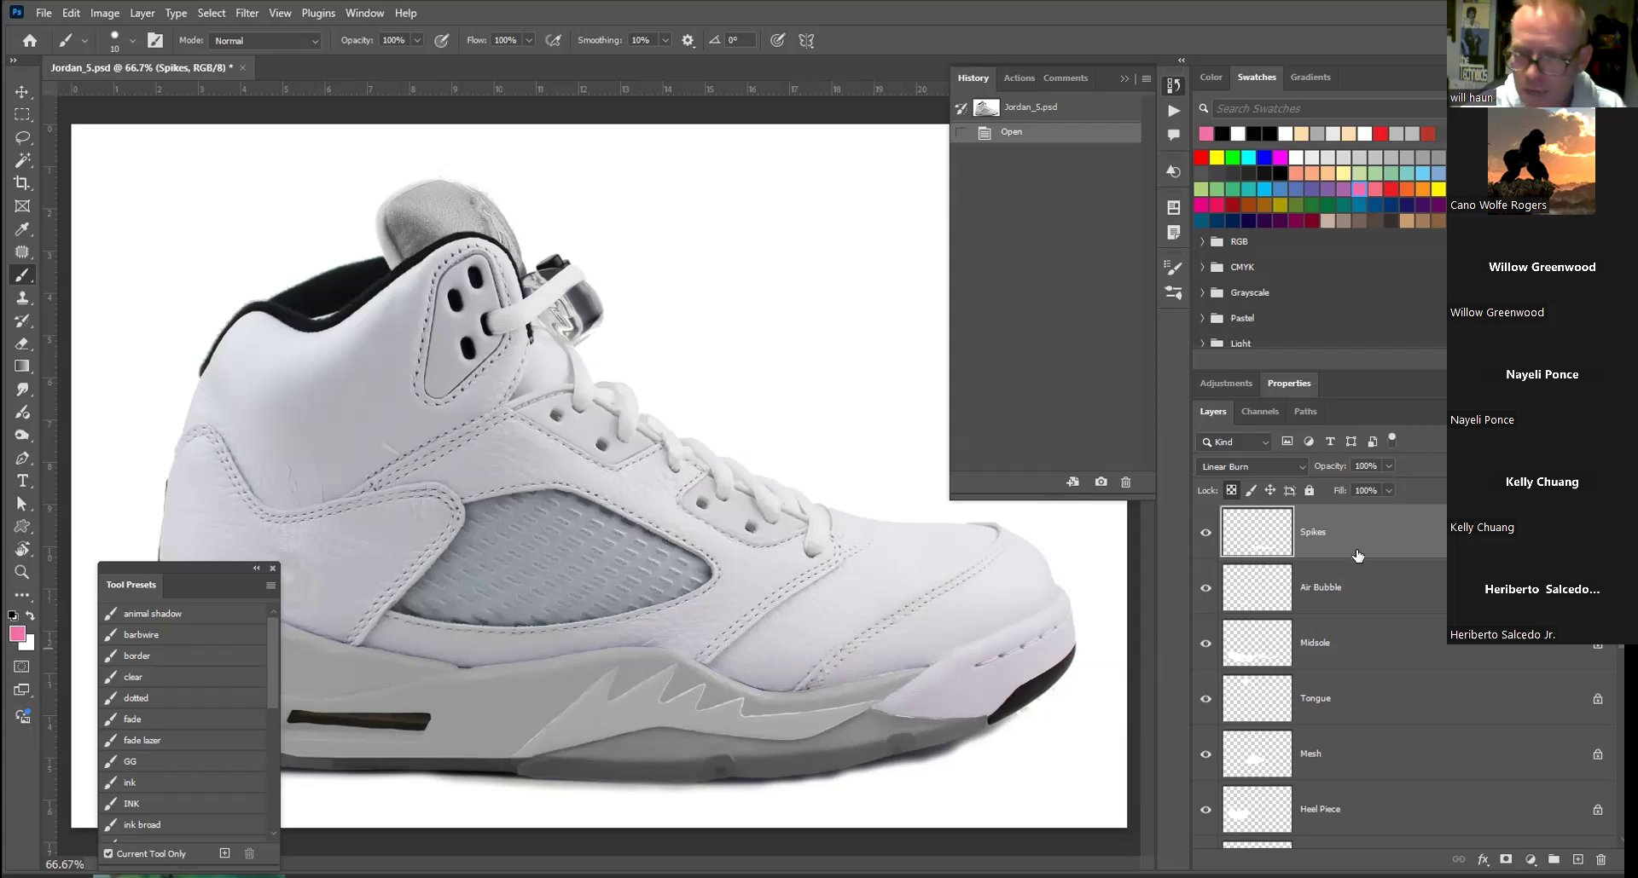
key("bracketright")
key("bracketright")
key("bracketright")
key("bracketright")
key("bracketright")
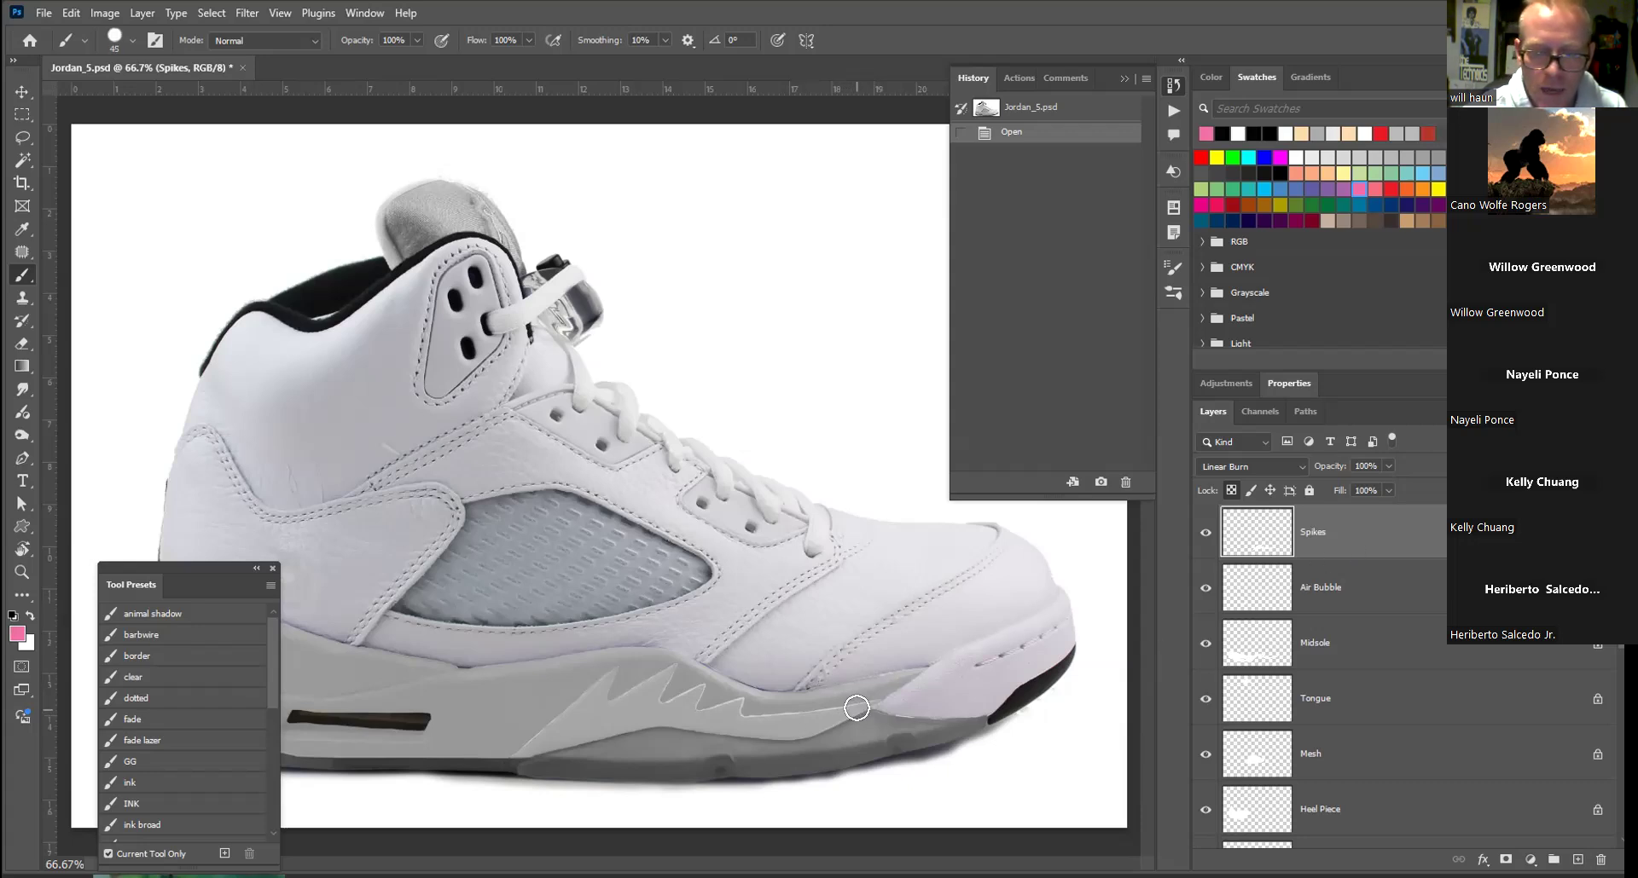
key("bracketright")
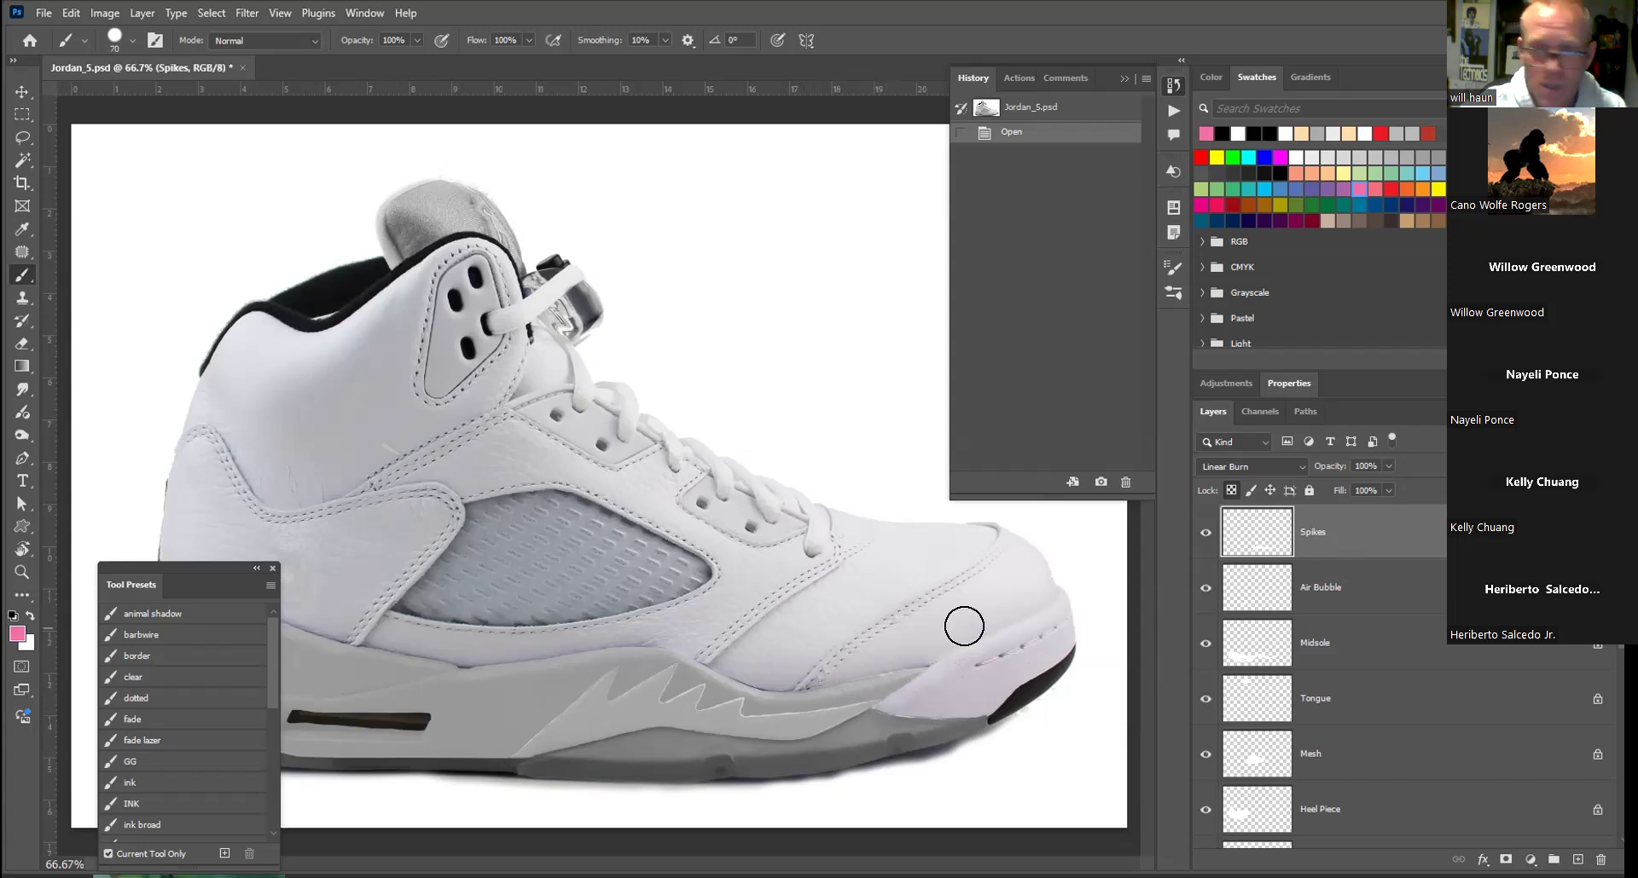
mouse_move(874, 703)
left_mouse_down()
mouse_move(732, 756)
mouse_move(721, 682)
mouse_move(676, 684)
mouse_move(545, 759)
mouse_move(621, 660)
mouse_move(516, 757)
left_mouse_up()
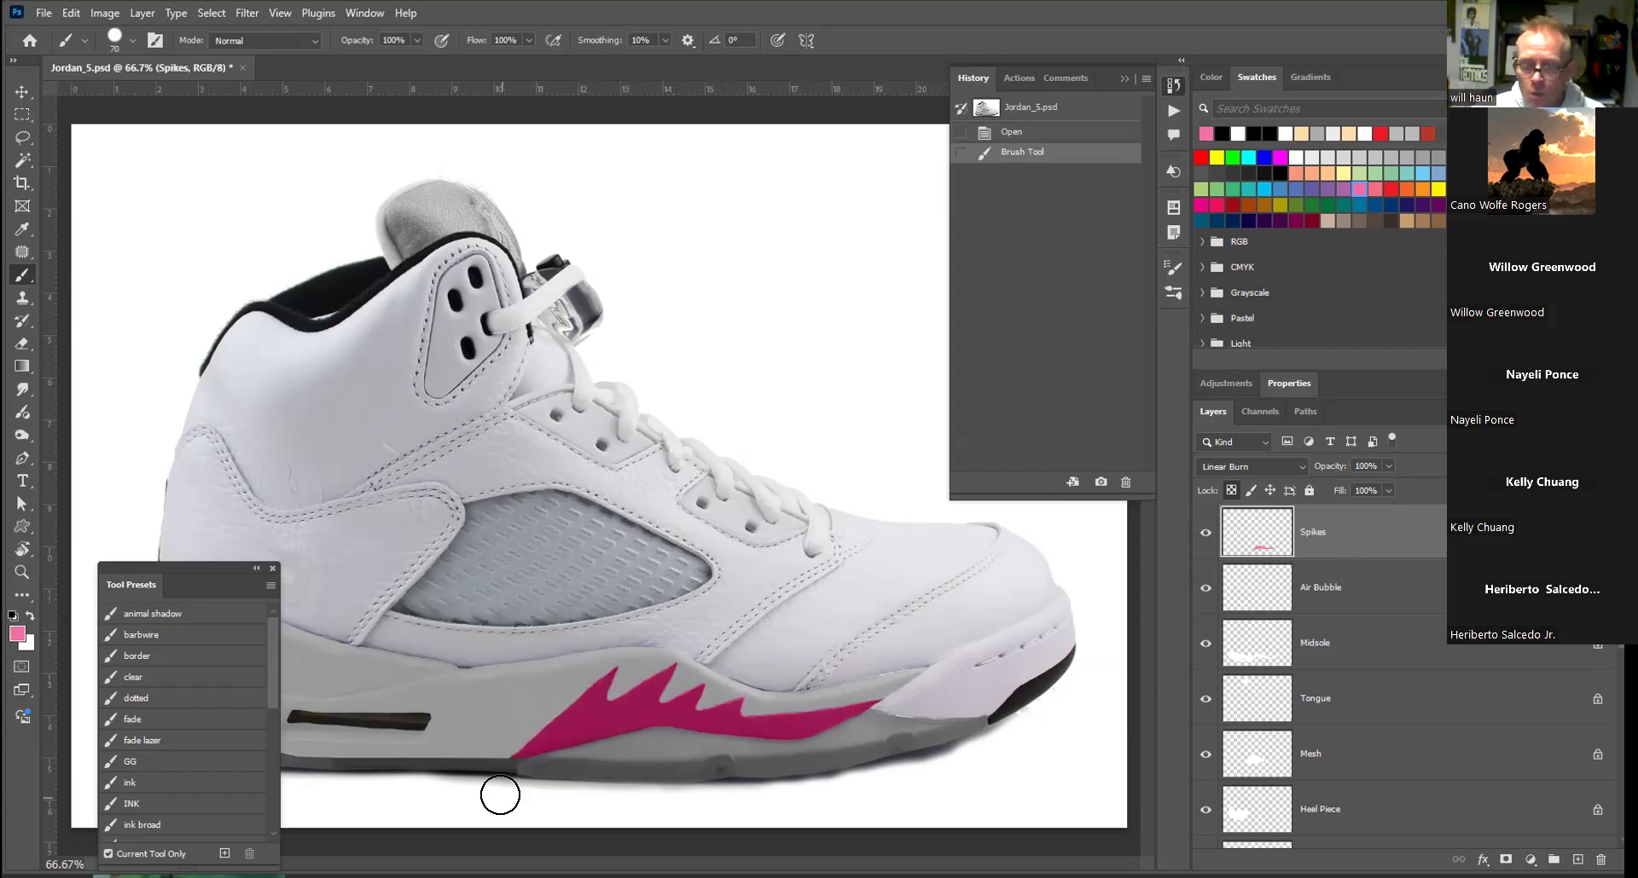
Paint the Air Bubble layer with a pastel green swatch, moving the Tool Presets panel off the shoe's heel
left_click(1358, 585)
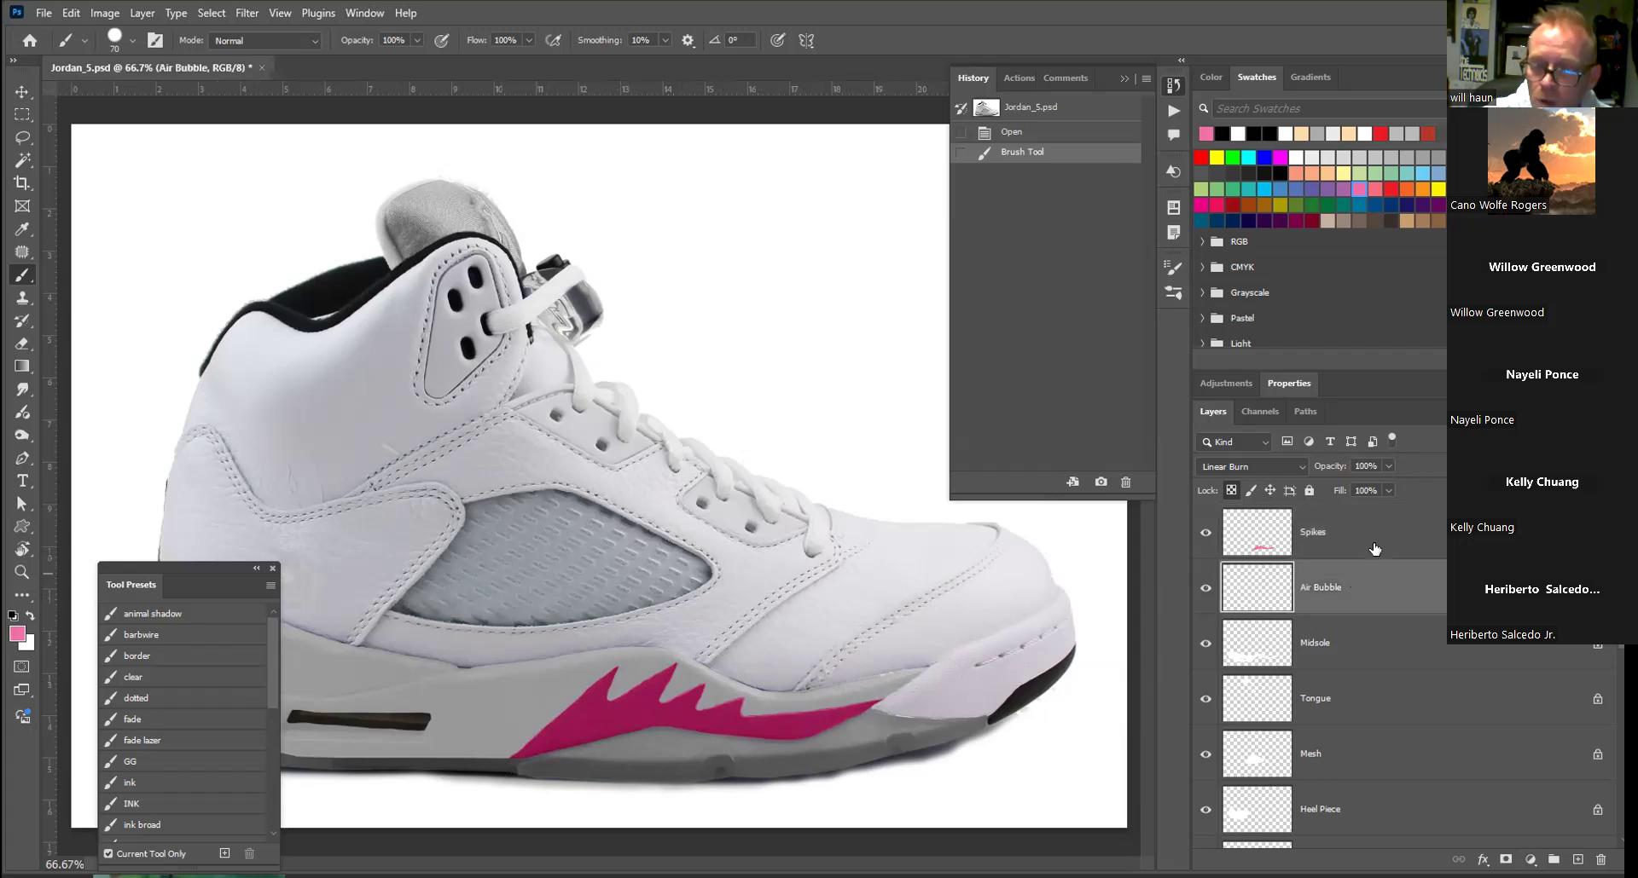
left_click(1218, 188)
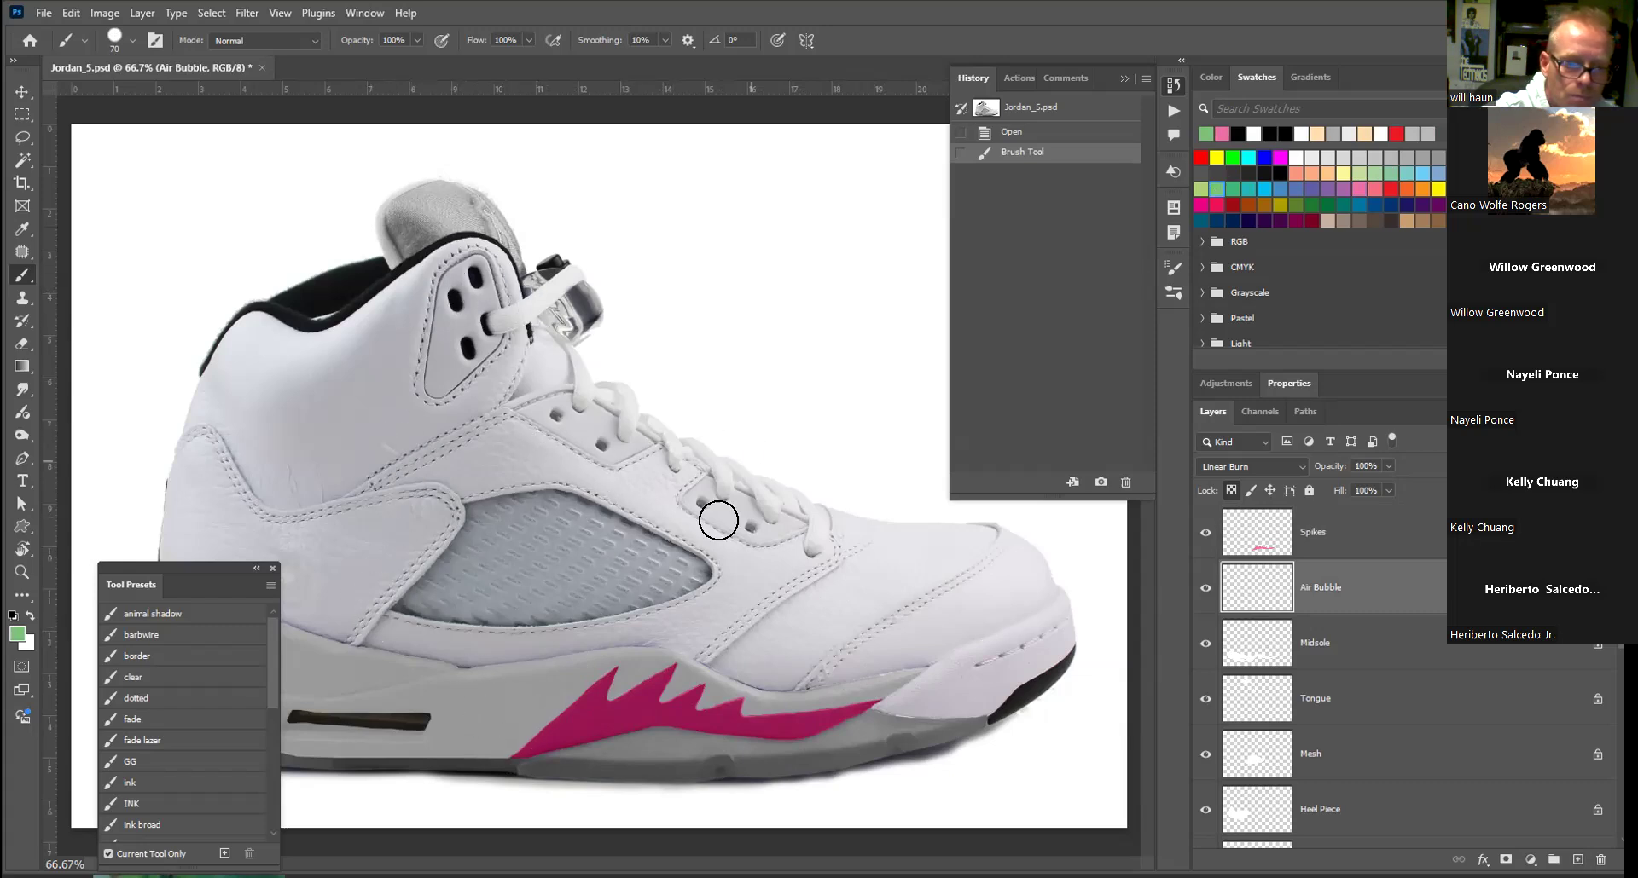
mouse_move(805, 627)
left_mouse_down()
mouse_move(825, 683)
mouse_move(966, 601)
mouse_move(983, 705)
mouse_move(1007, 722)
mouse_move(1043, 698)
left_mouse_up()
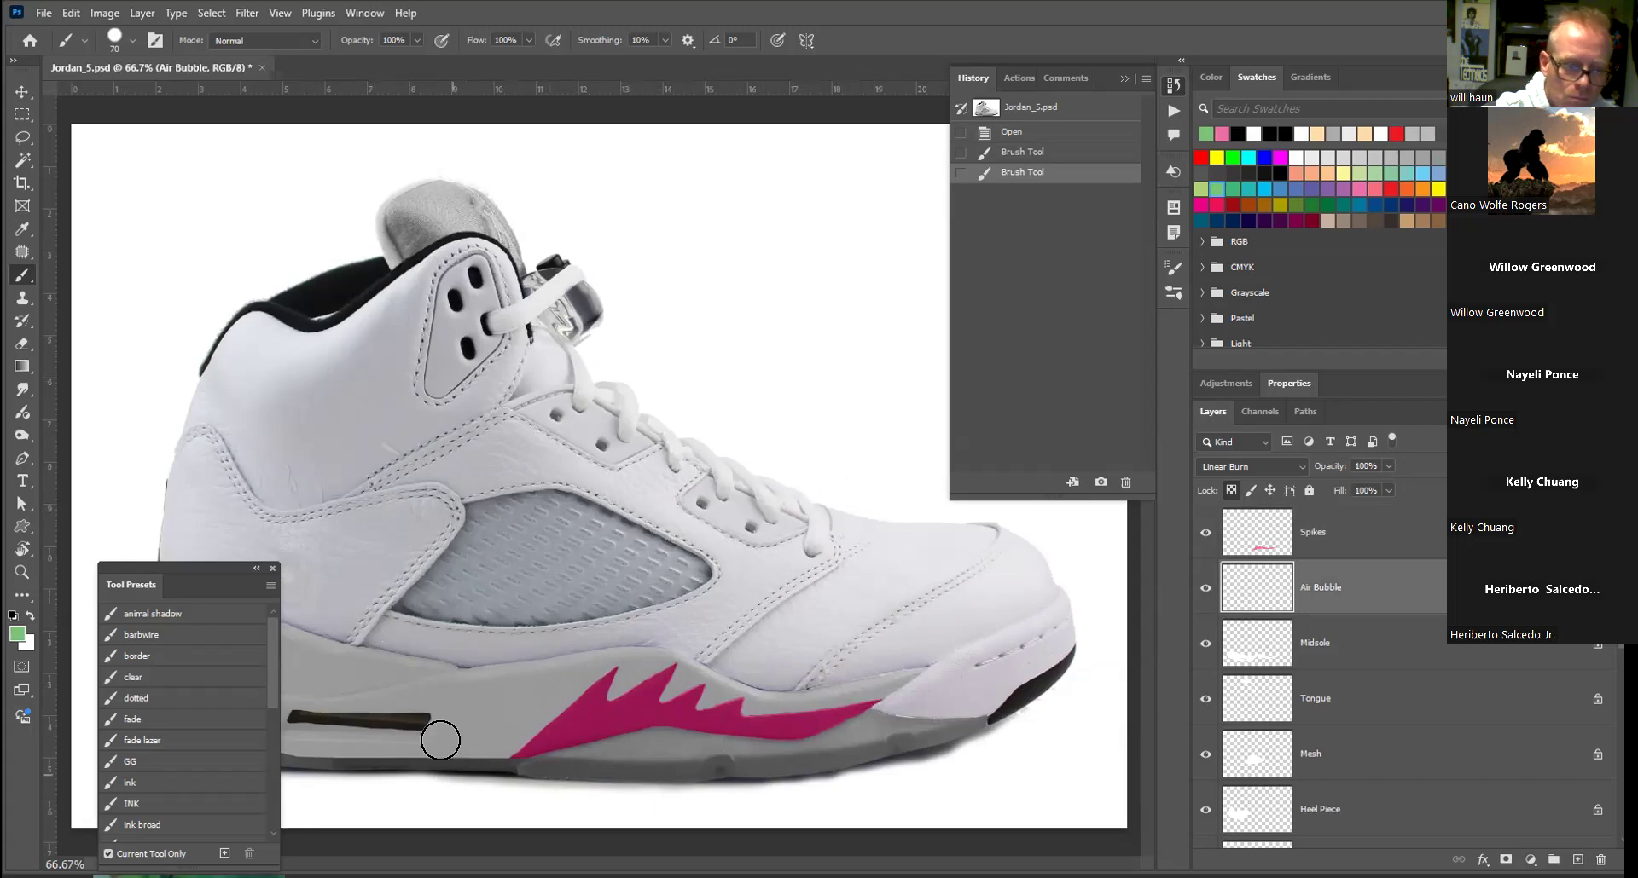
left_click_drag(430, 724, 340, 723)
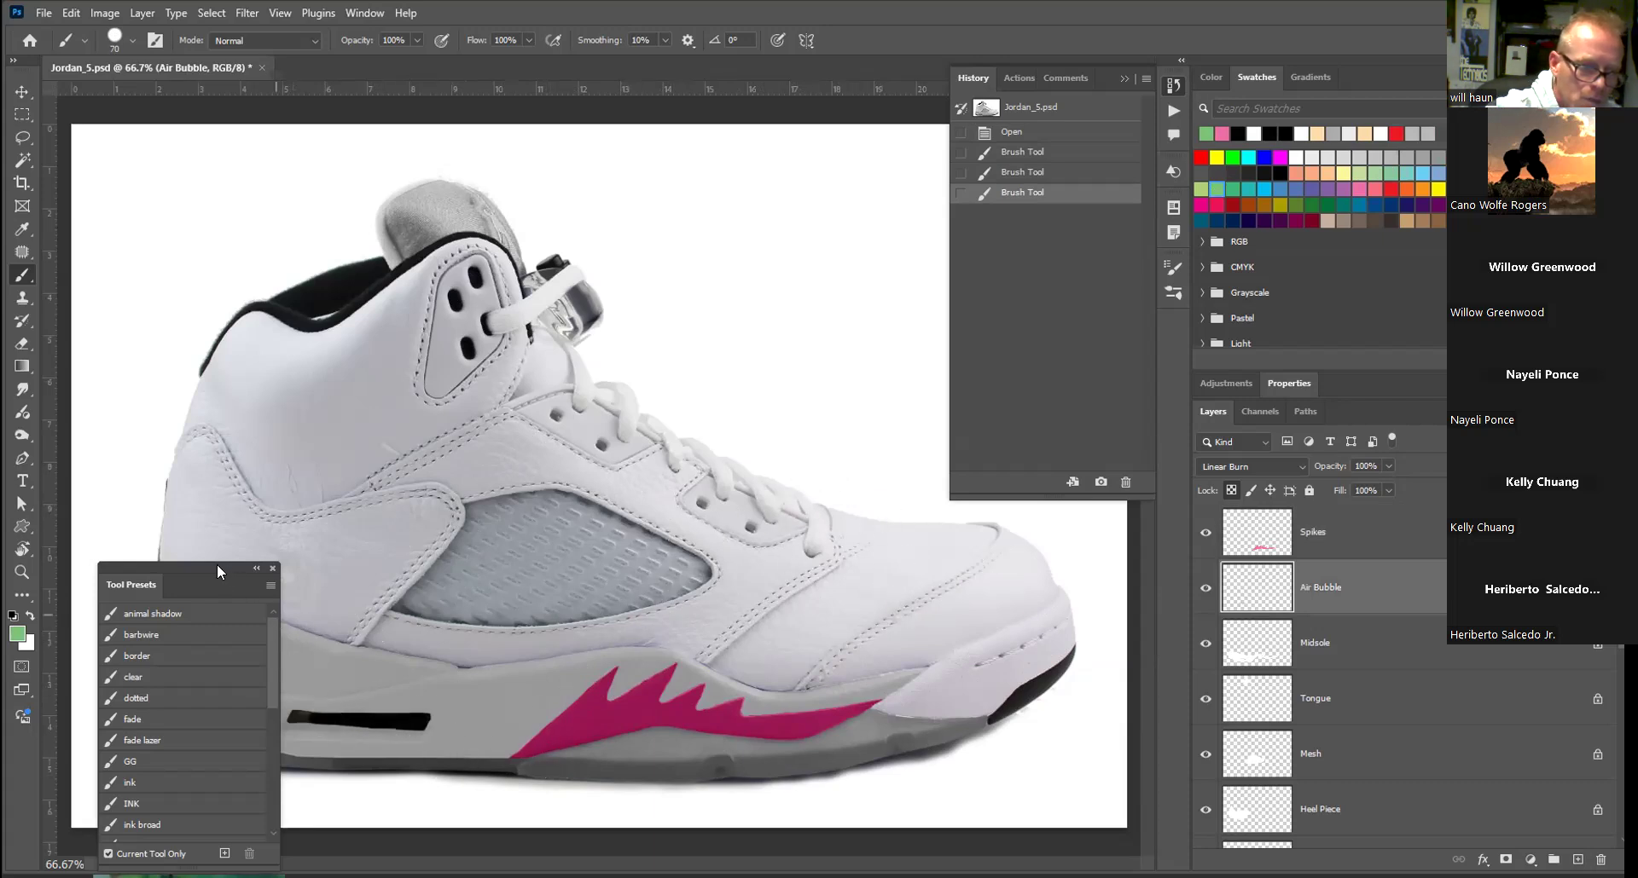
left_click_drag(216, 565, 103, 374)
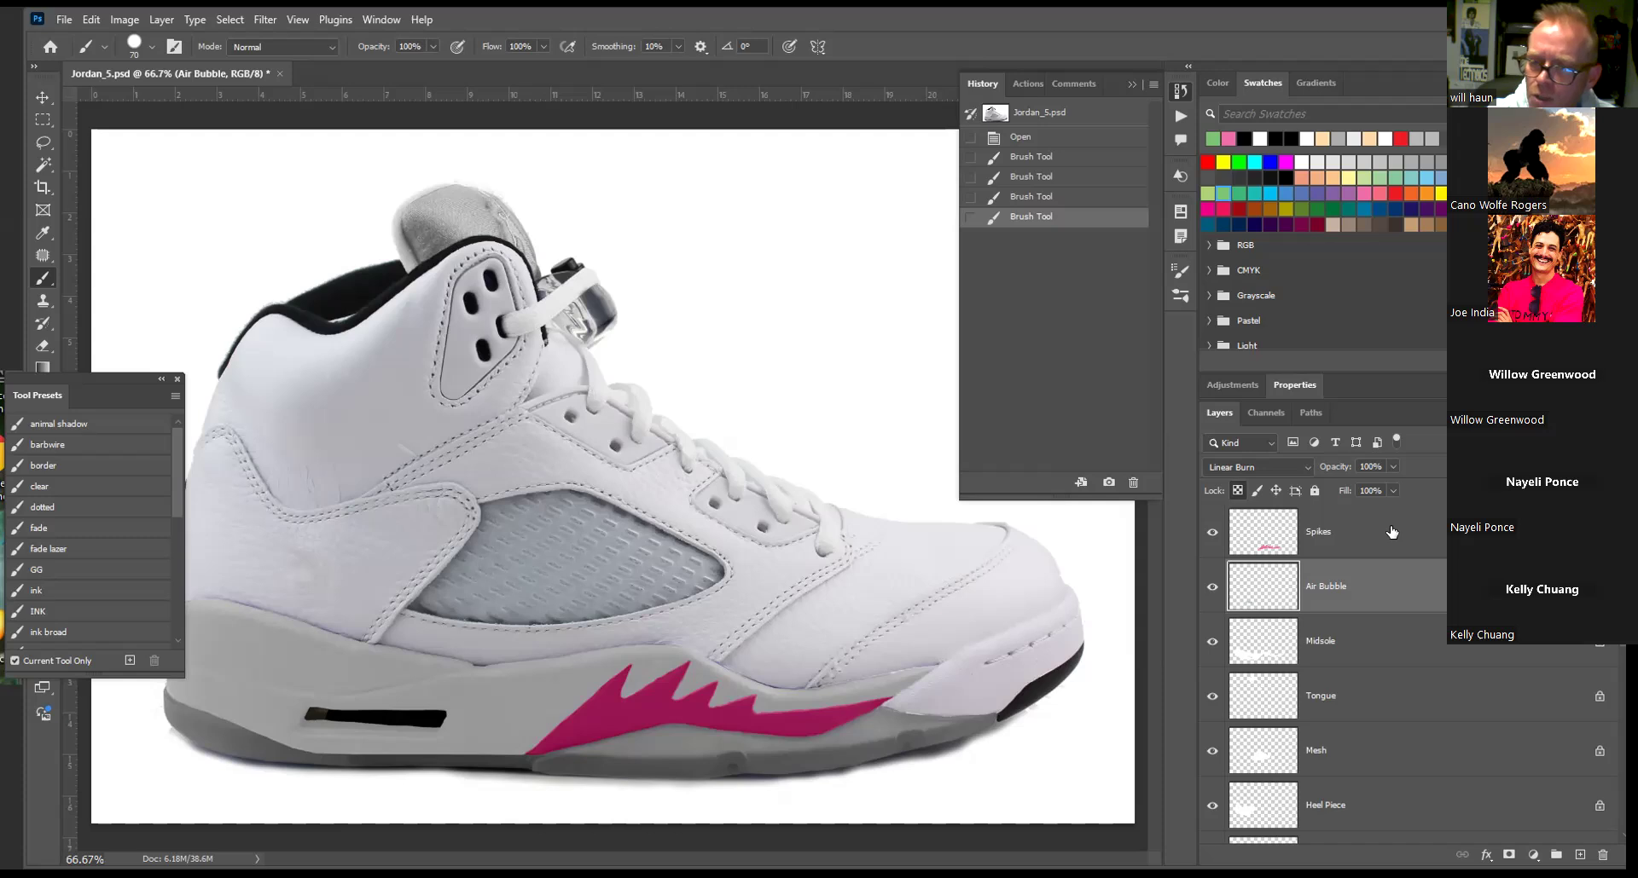
mouse_move(809, 686)
left_mouse_down()
mouse_move(940, 695)
mouse_move(969, 754)
left_mouse_up()
Paint the whole midsole with the same green on the Midsole layer
left_click(1361, 645)
mouse_move(778, 675)
left_mouse_down()
mouse_move(808, 646)
mouse_move(771, 684)
mouse_move(797, 707)
mouse_move(905, 678)
mouse_move(940, 723)
mouse_move(755, 740)
mouse_move(688, 649)
mouse_move(612, 646)
mouse_move(520, 732)
mouse_move(493, 740)
mouse_move(531, 657)
mouse_move(348, 762)
mouse_move(316, 752)
mouse_move(329, 701)
mouse_move(406, 640)
mouse_move(432, 646)
mouse_move(345, 710)
mouse_move(329, 631)
mouse_move(226, 703)
mouse_move(209, 685)
mouse_move(218, 629)
mouse_move(201, 580)
mouse_move(199, 692)
left_mouse_up()
mouse_move(345, 717)
left_mouse_down()
mouse_move(577, 662)
mouse_move(878, 671)
left_mouse_up()
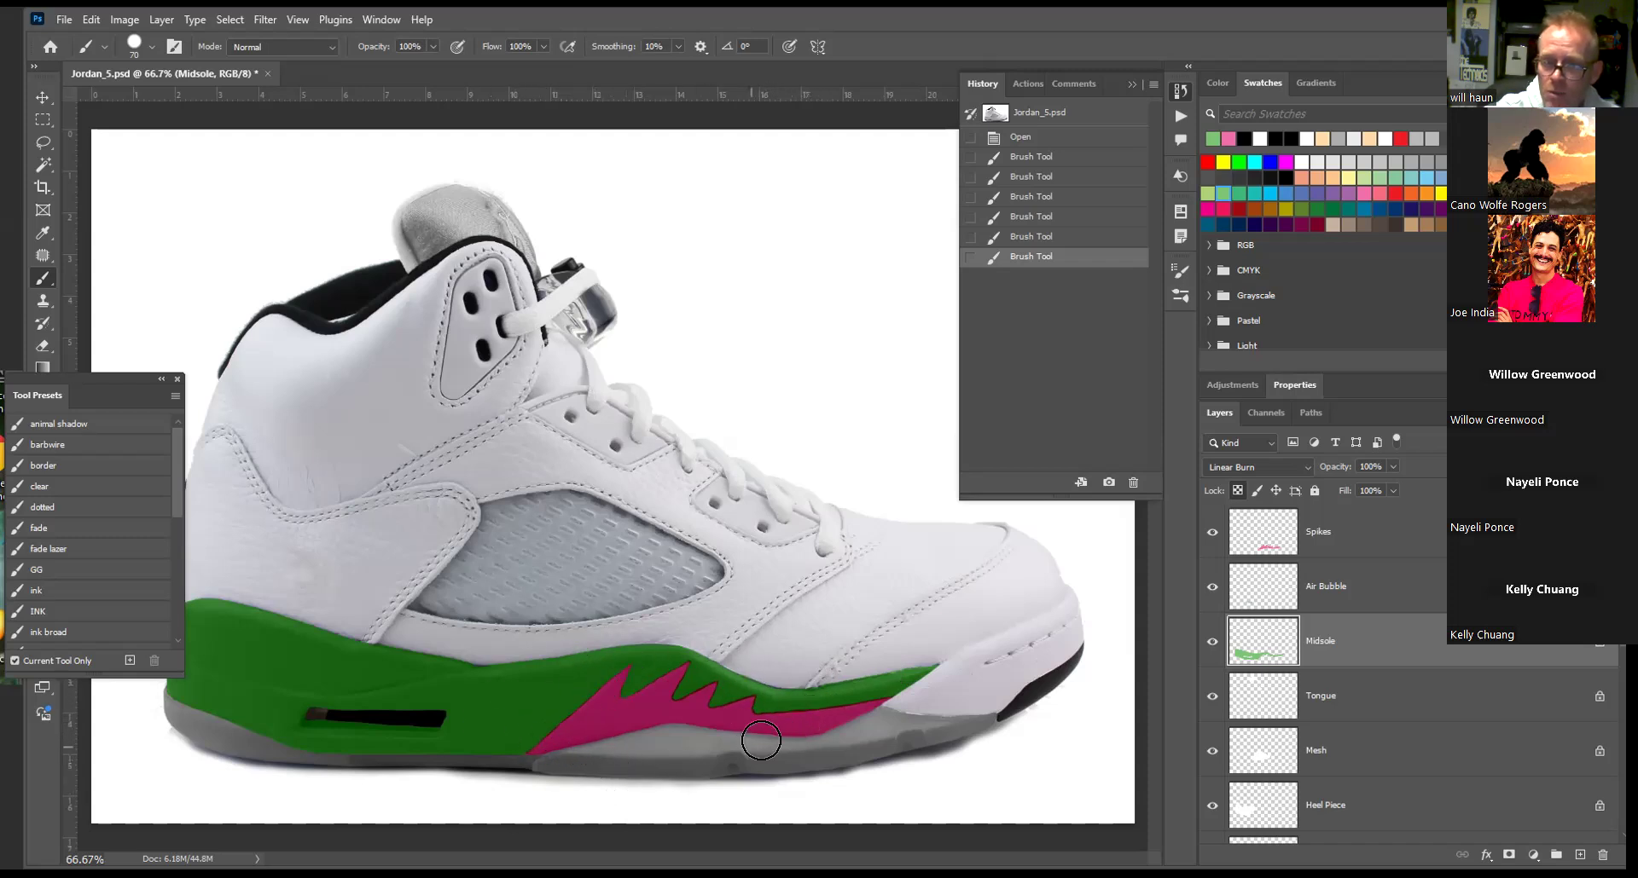
Paint the shoe's tongue on the Tongue layer with a pastel violet-blue swatch
left_click(1347, 697)
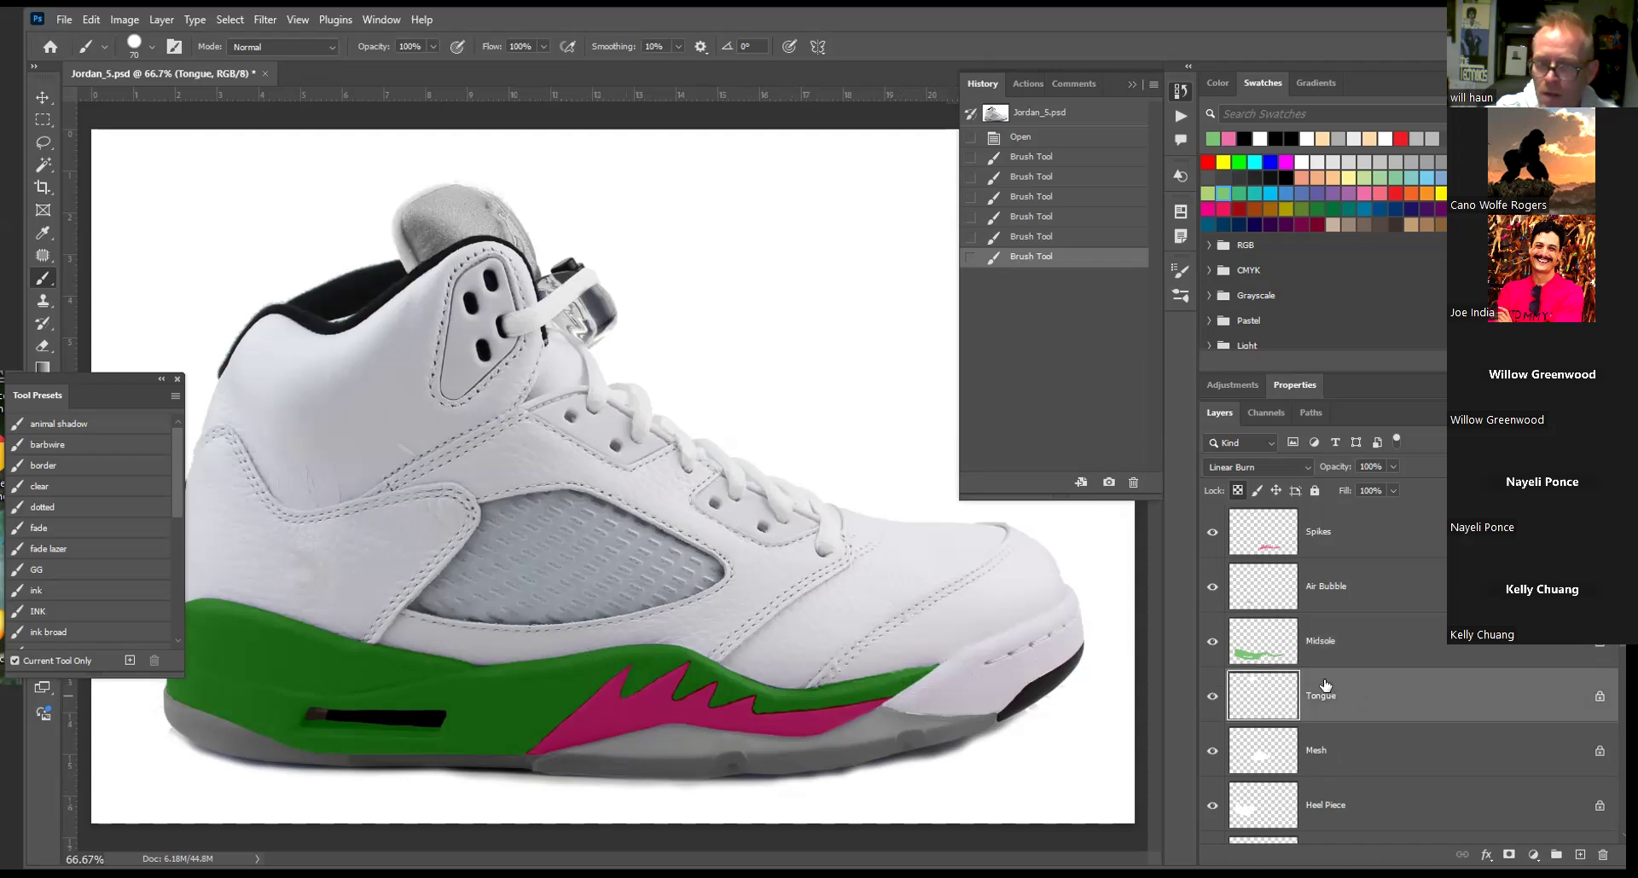
left_click(1317, 192)
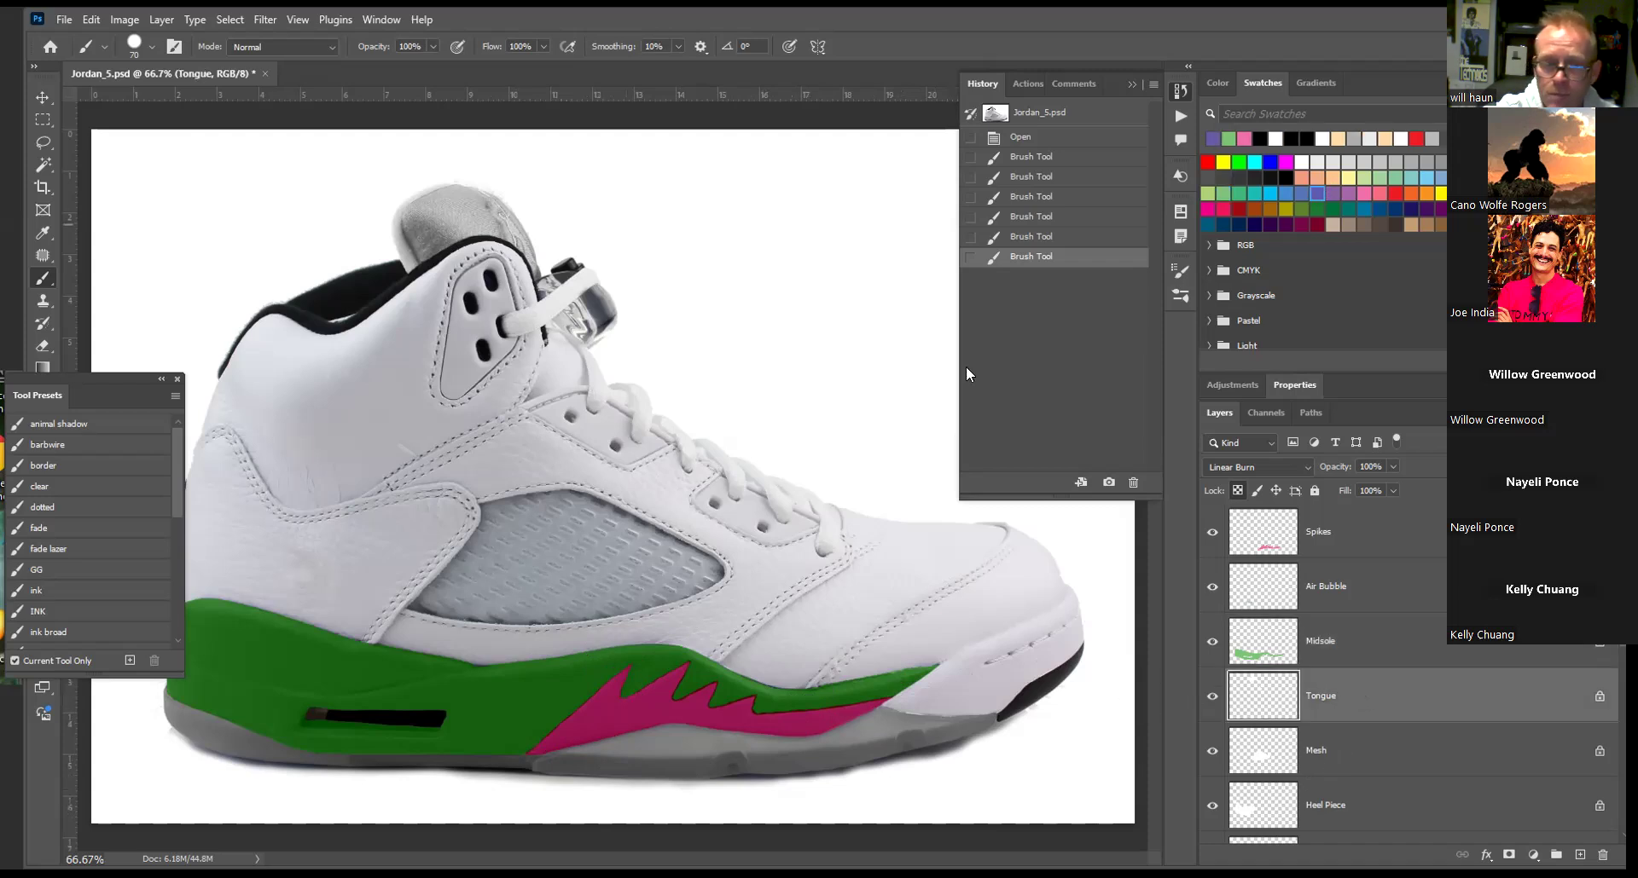
mouse_move(569, 391)
left_mouse_down()
mouse_move(552, 293)
mouse_move(510, 220)
mouse_move(438, 244)
mouse_move(370, 240)
left_mouse_up()
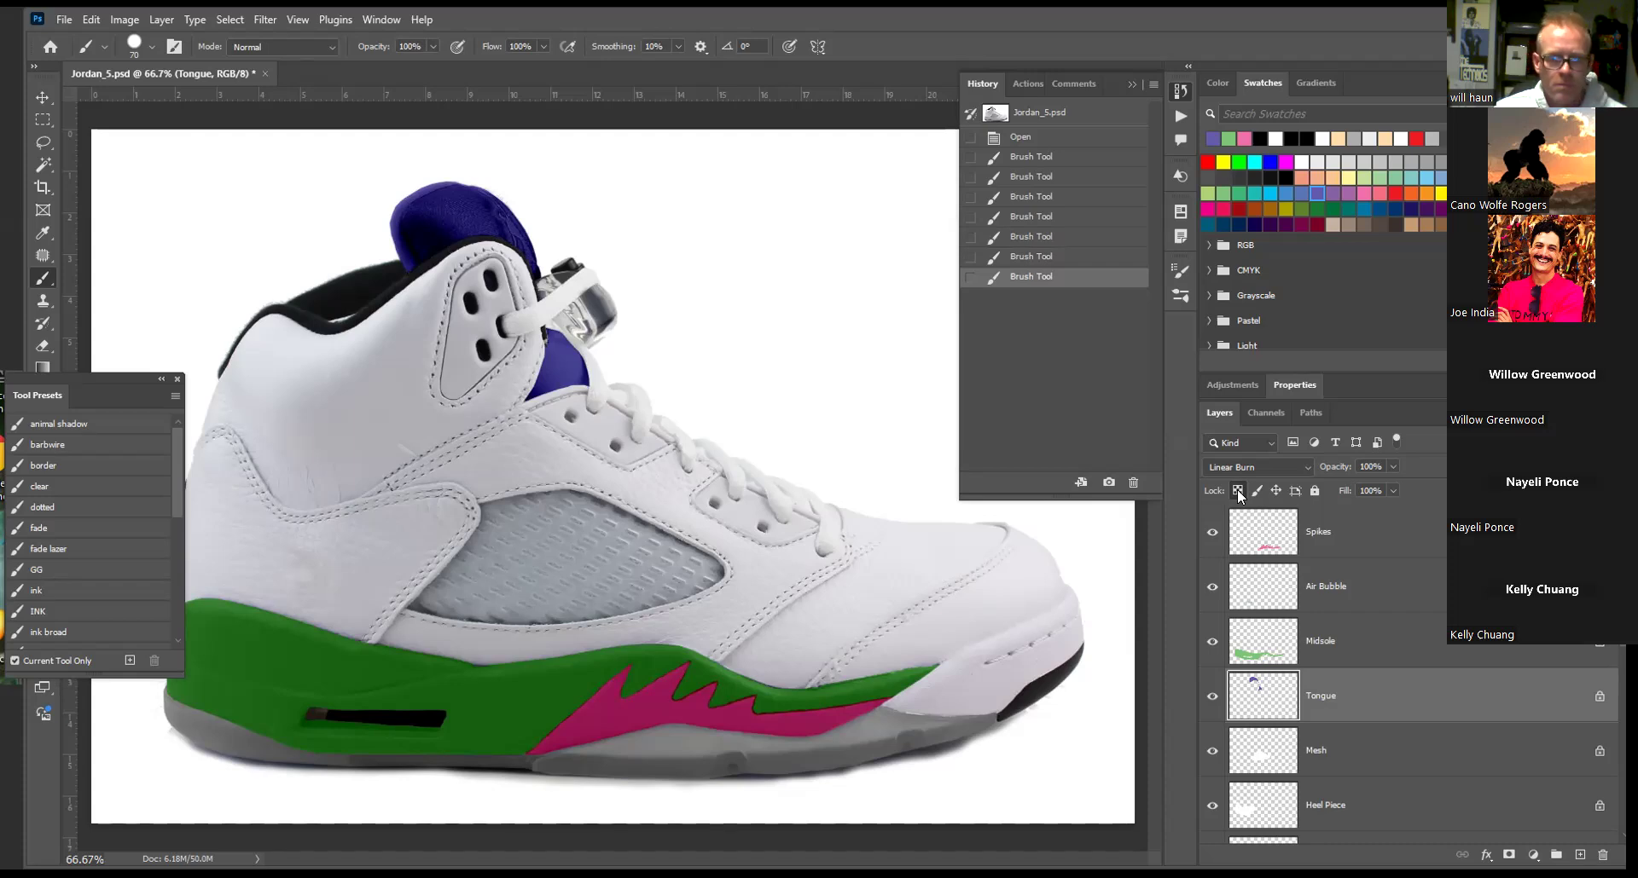
Close Jordan_5.psd without saving and open the recent file stitch demo.psd
key("ctrl+w")
left_click(823, 337)
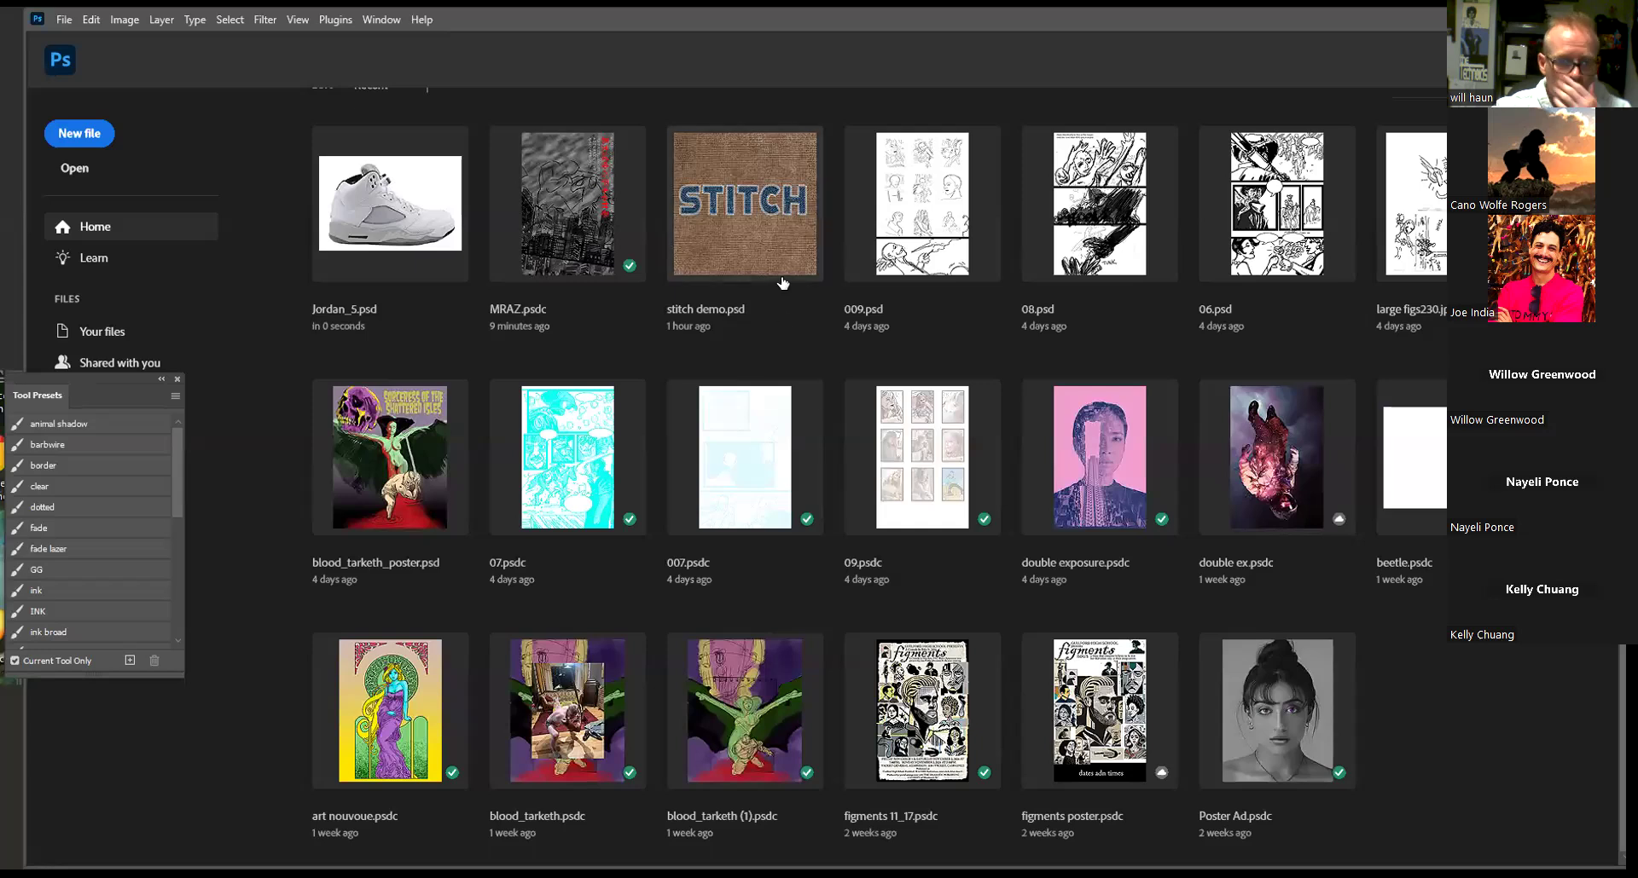
left_click(772, 252)
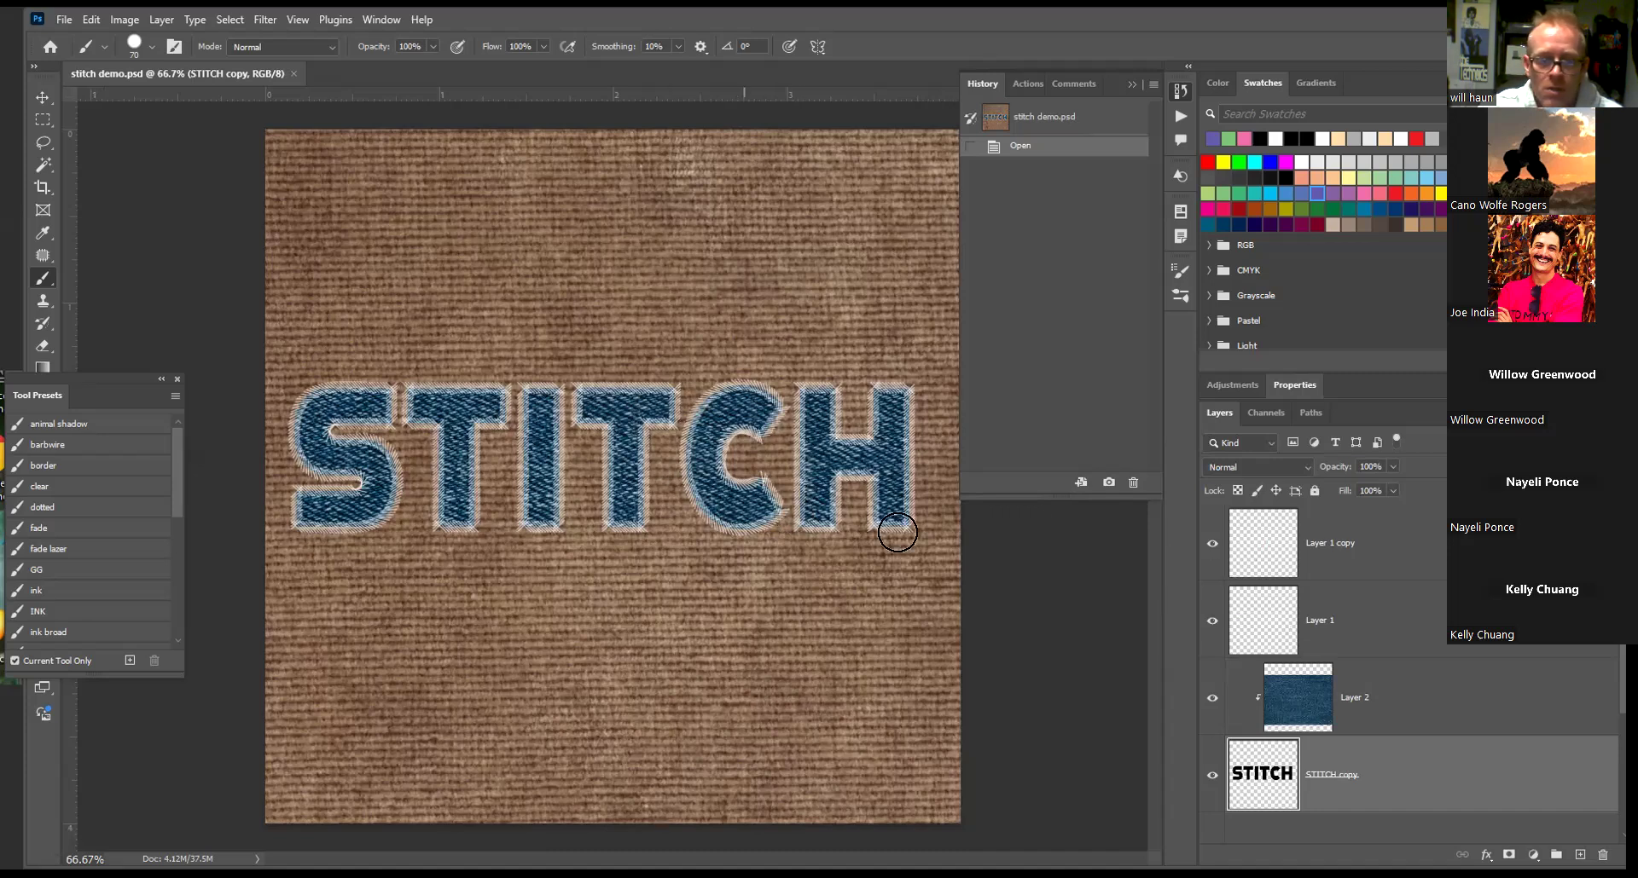
Hide Layer 1 copy and Layer 1, and toggle the denim Layer 2 off and back on
left_click_drag(1212, 546, 1210, 627)
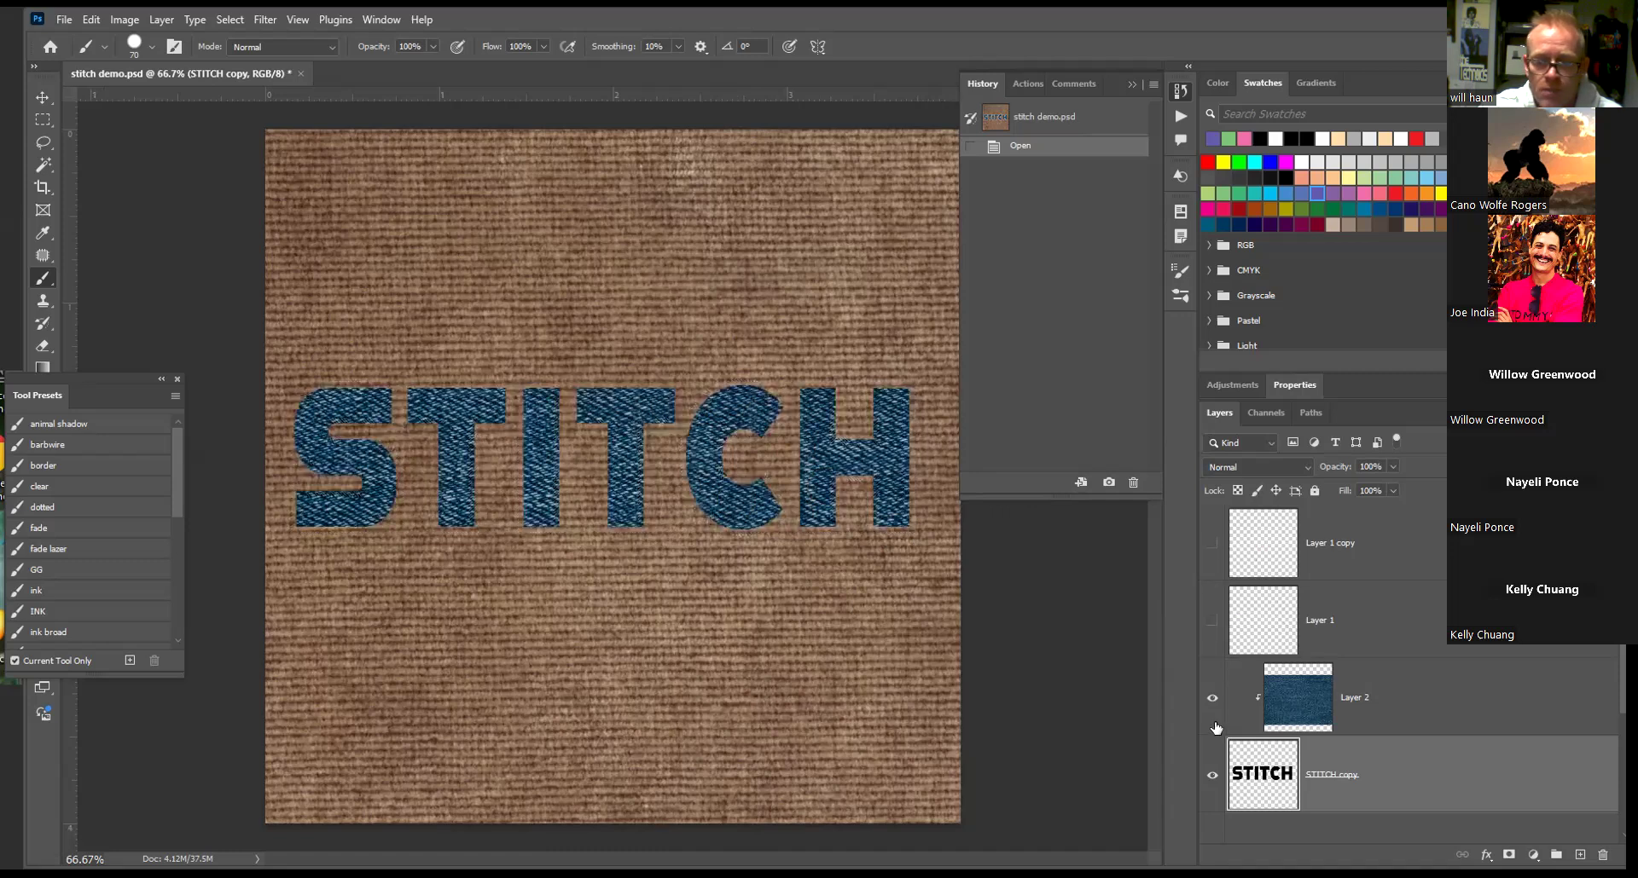
scroll(1216, 727, "down", 3)
scroll(1217, 727, "up", 2)
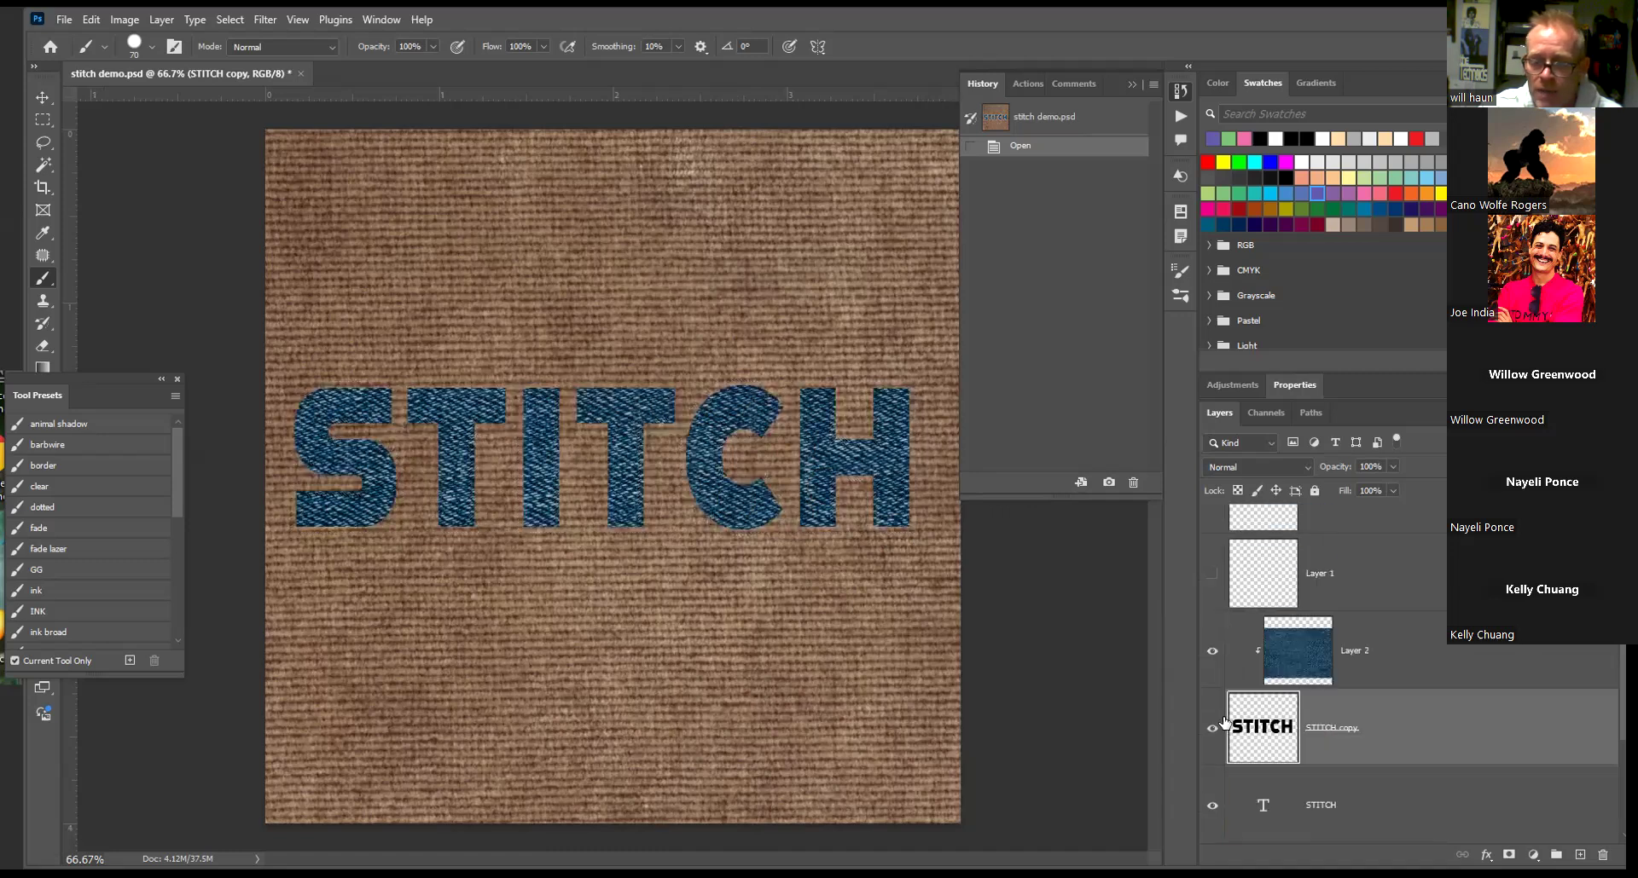
left_click(1210, 651)
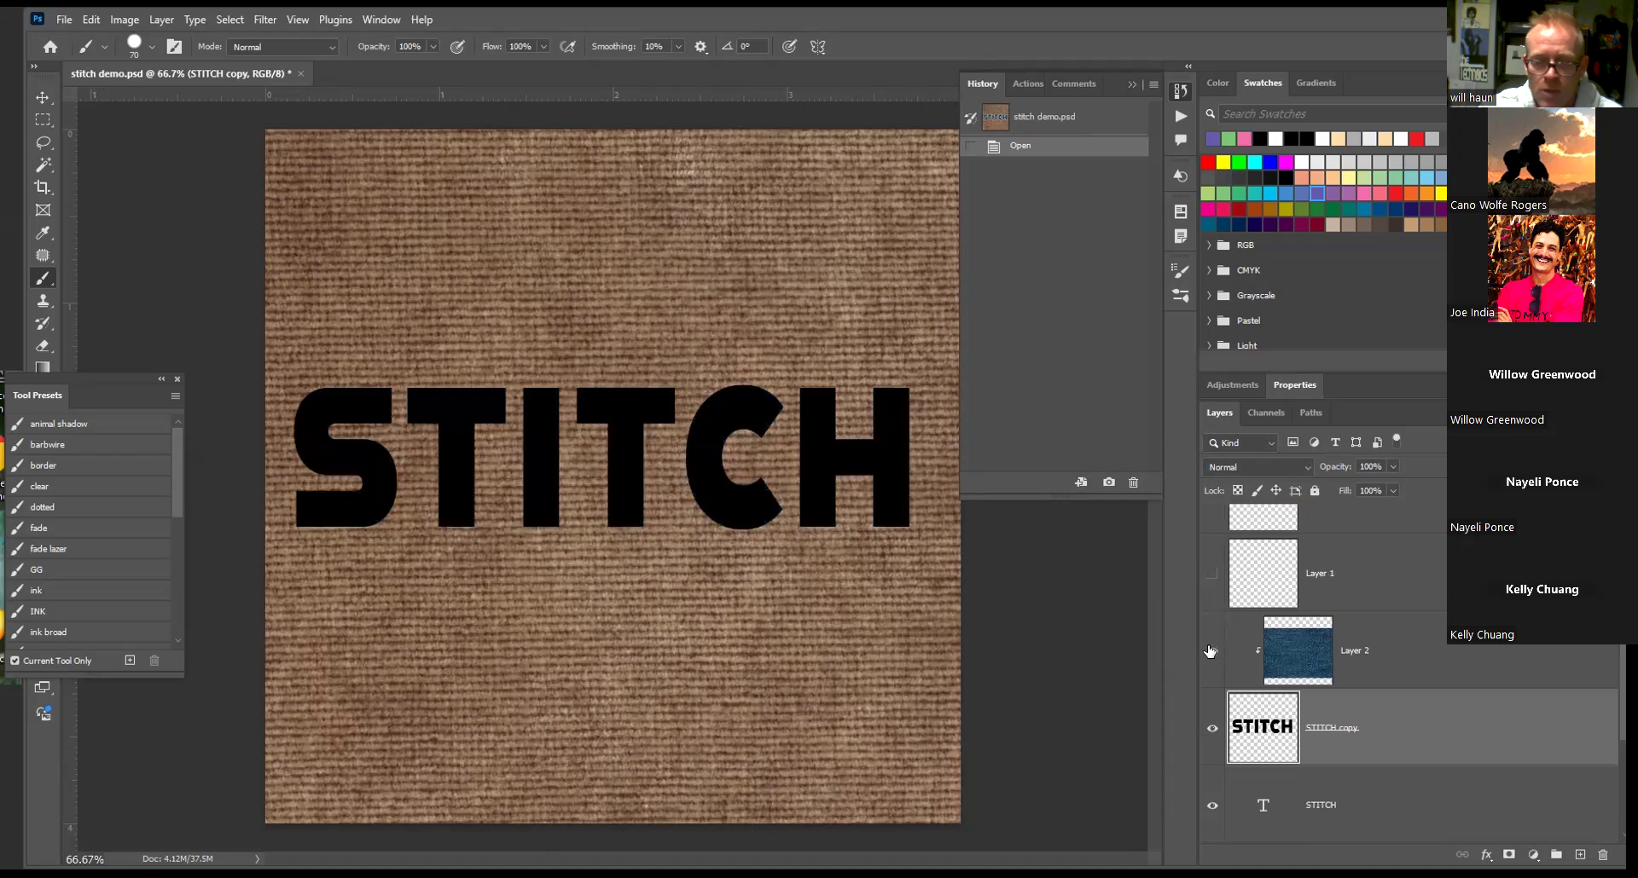
left_click(1210, 651)
scroll(1205, 699, "down", 2)
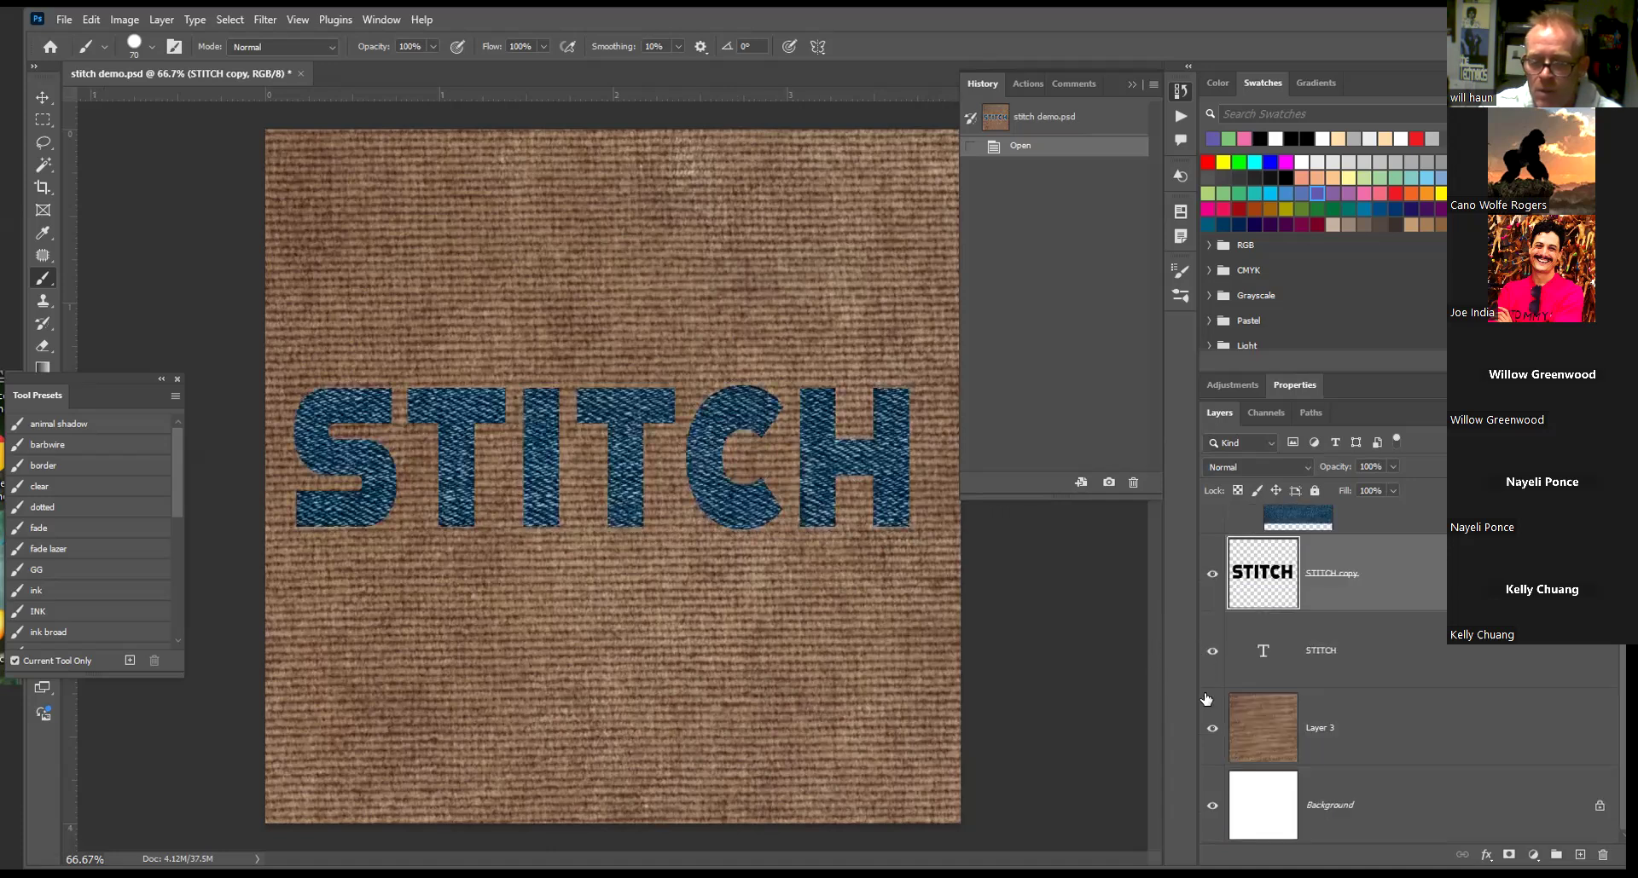
Select the STITCH text layer, then switch to Layer 1 and make it visible again
left_click(1360, 656)
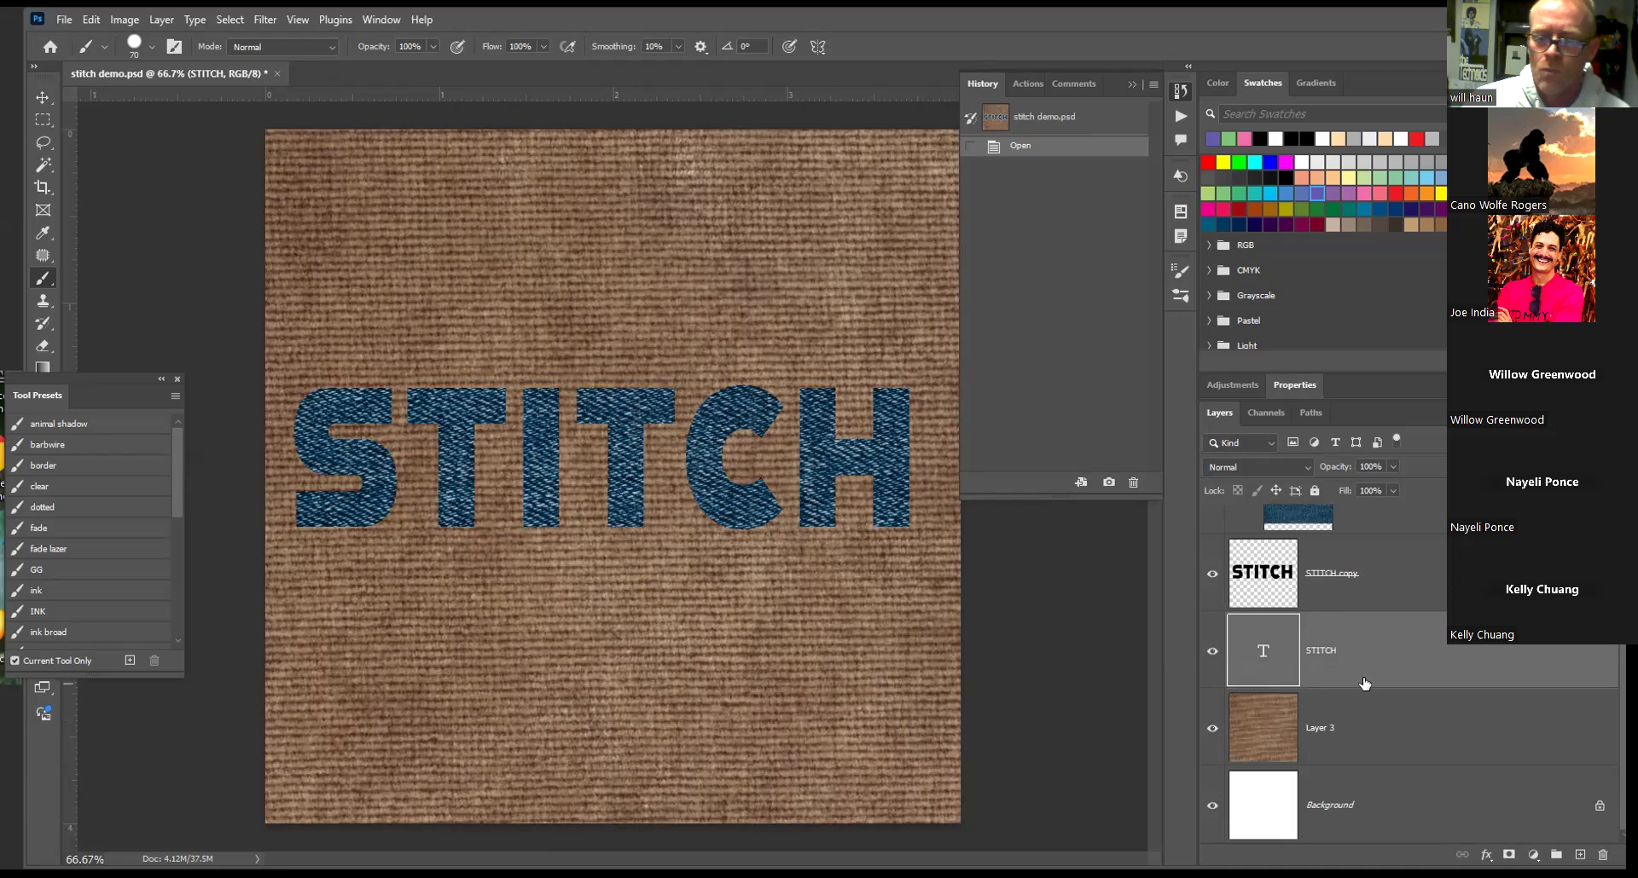
scroll(1332, 690, "up", 3)
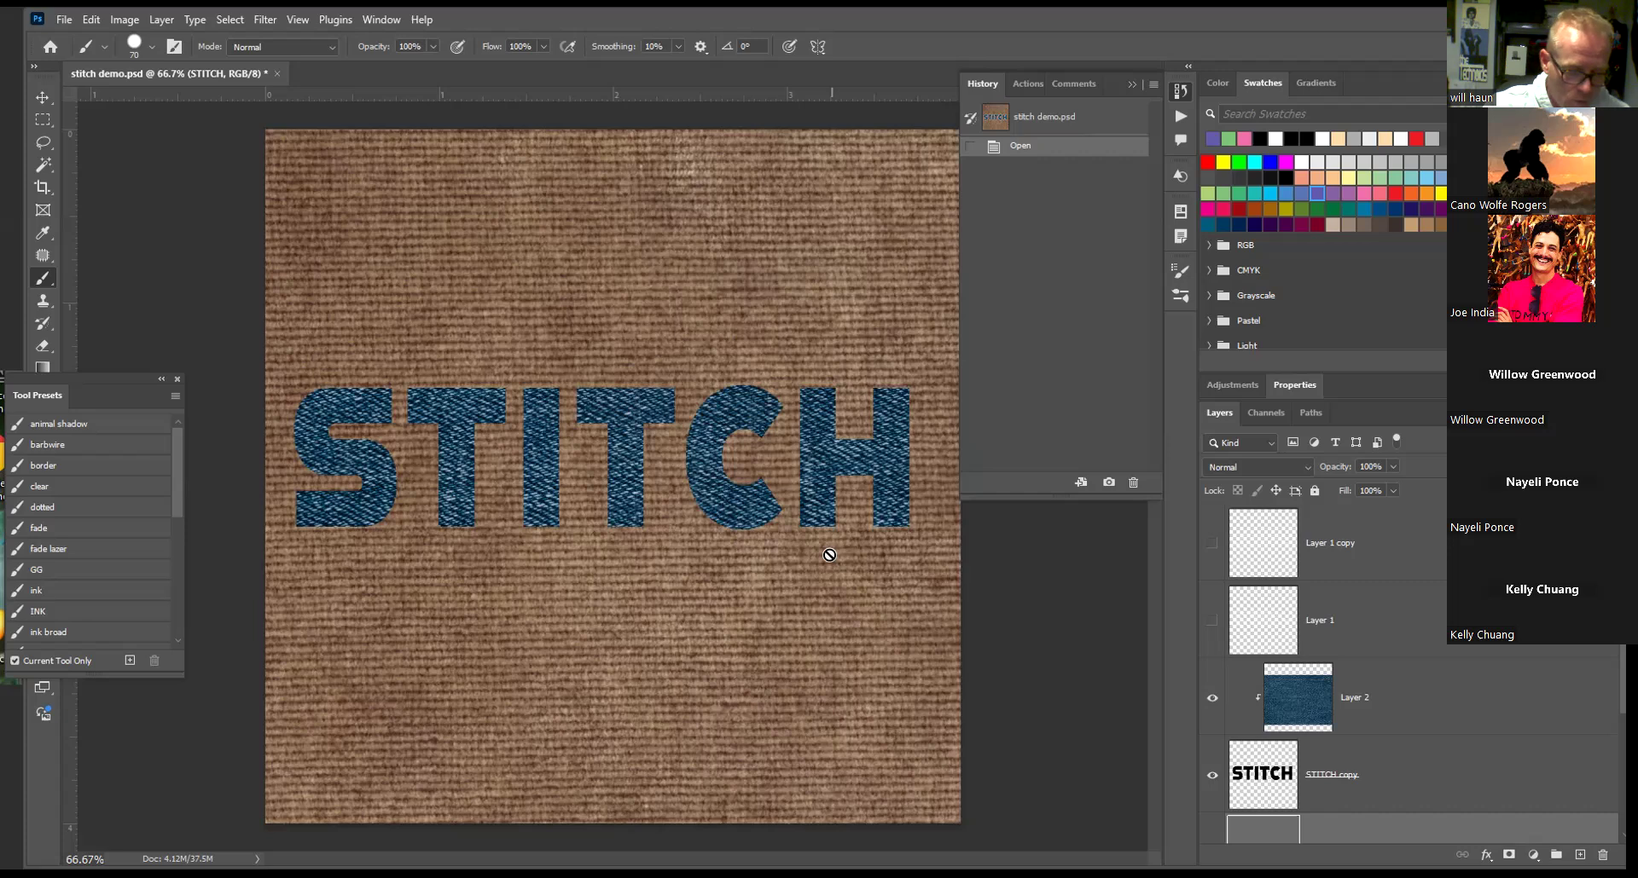
left_click(1335, 621)
left_click(1212, 621)
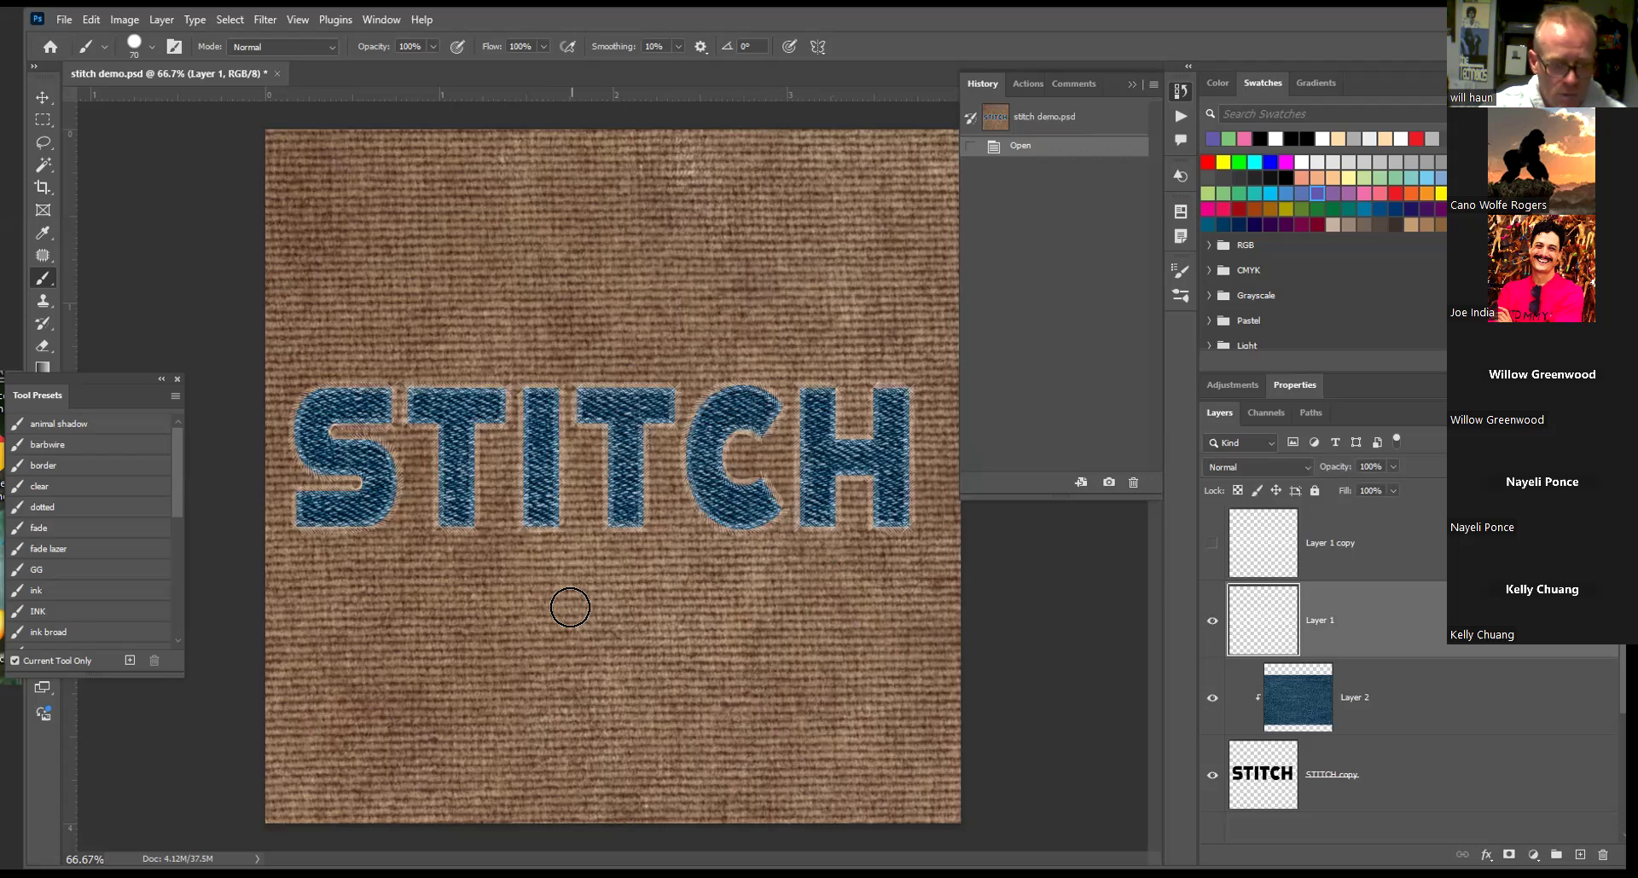
Open the brush library and collapse the Legacy Brushes group to reach the stiches brushes
key("F5")
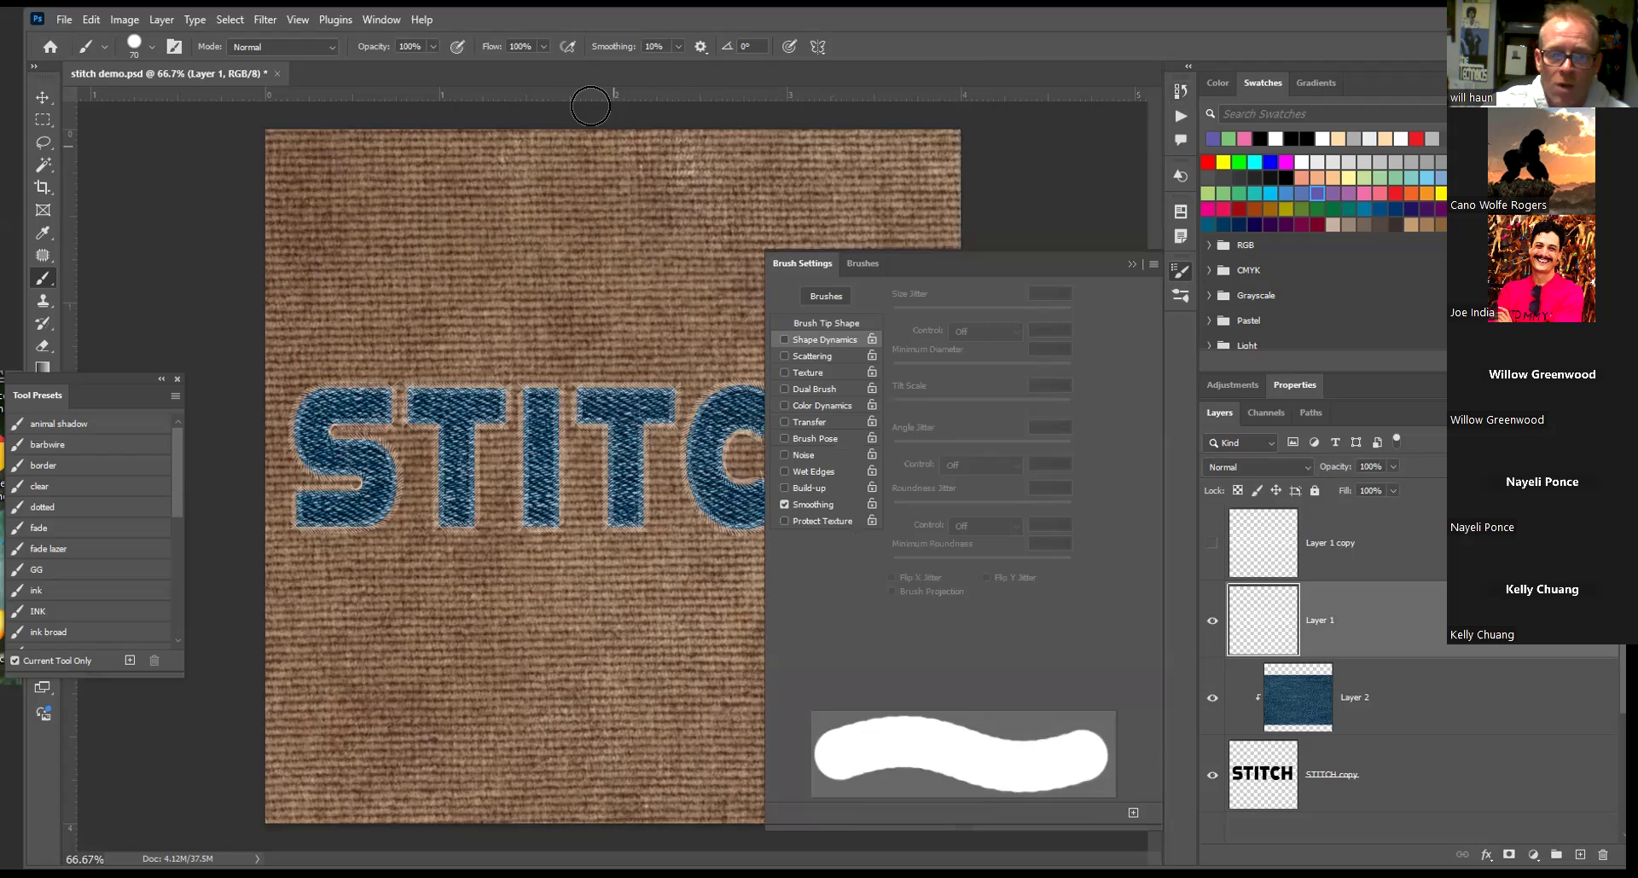
left_click(866, 262)
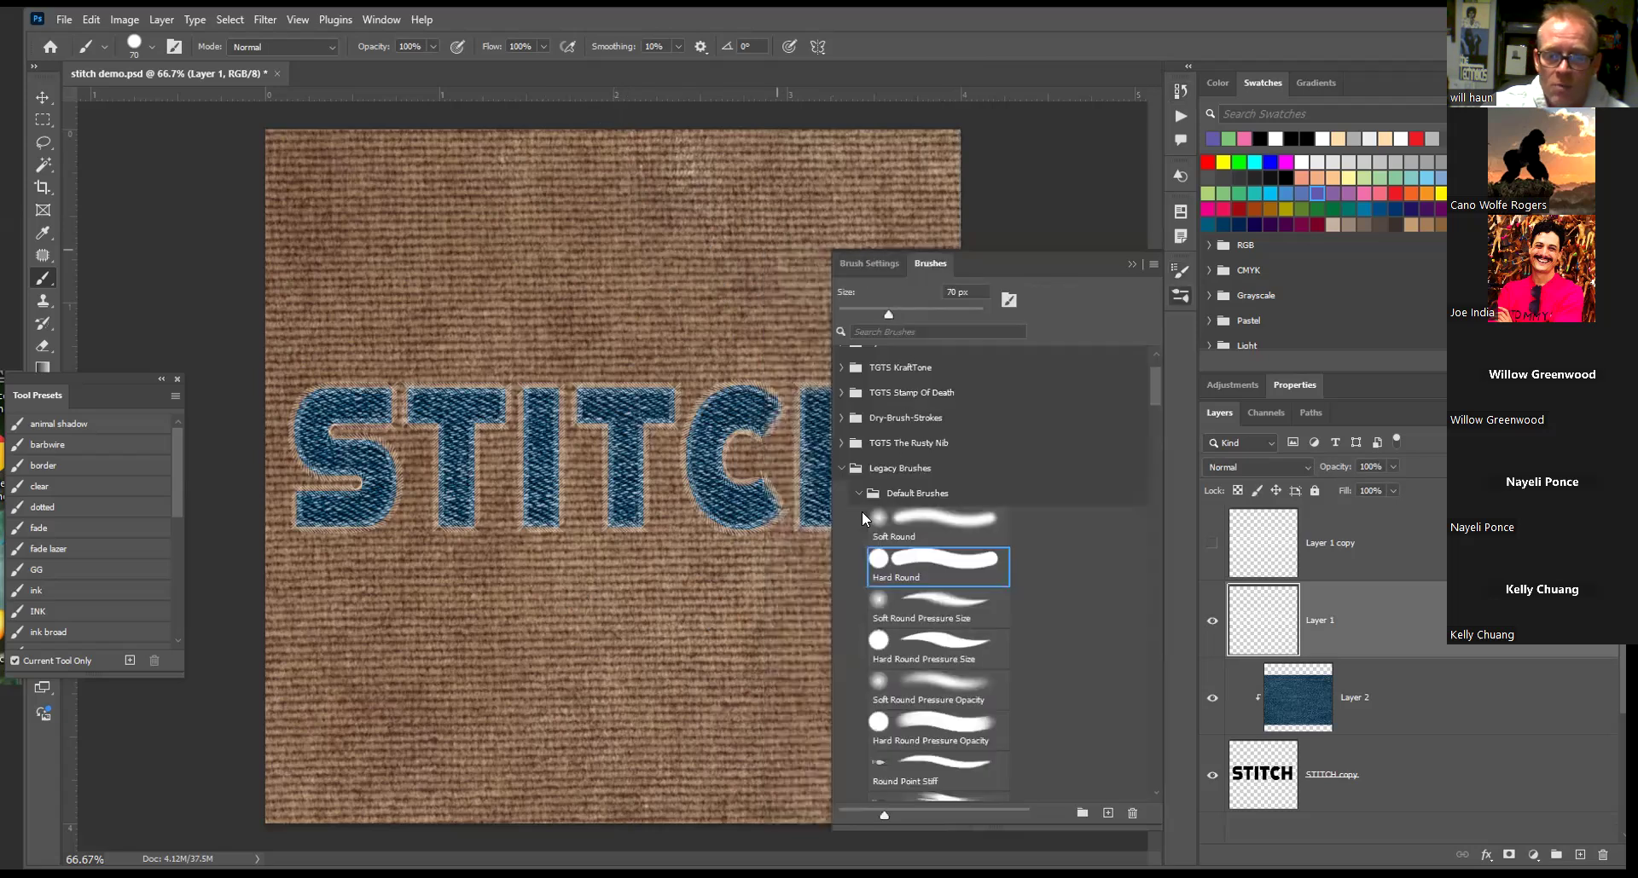
left_click(840, 470)
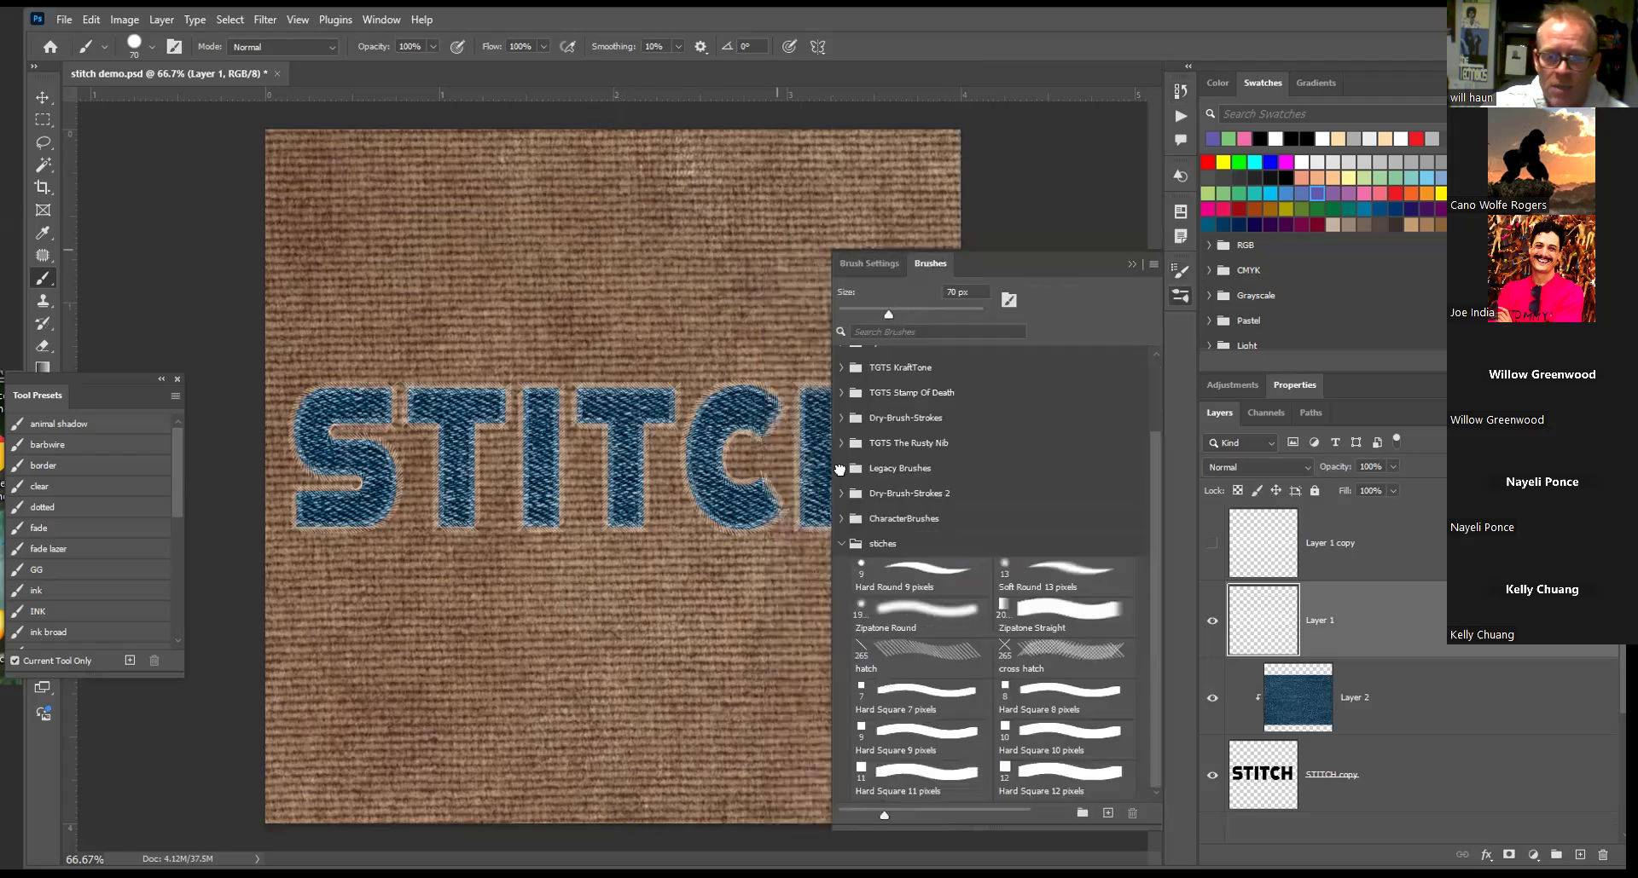
left_click(844, 552)
left_click(843, 634)
scroll(924, 606, "down", 2)
Try the Zipatone Round, Zipatone Straight and hatch brushes from the stiches set, and choose cross hatch
left_click(924, 618)
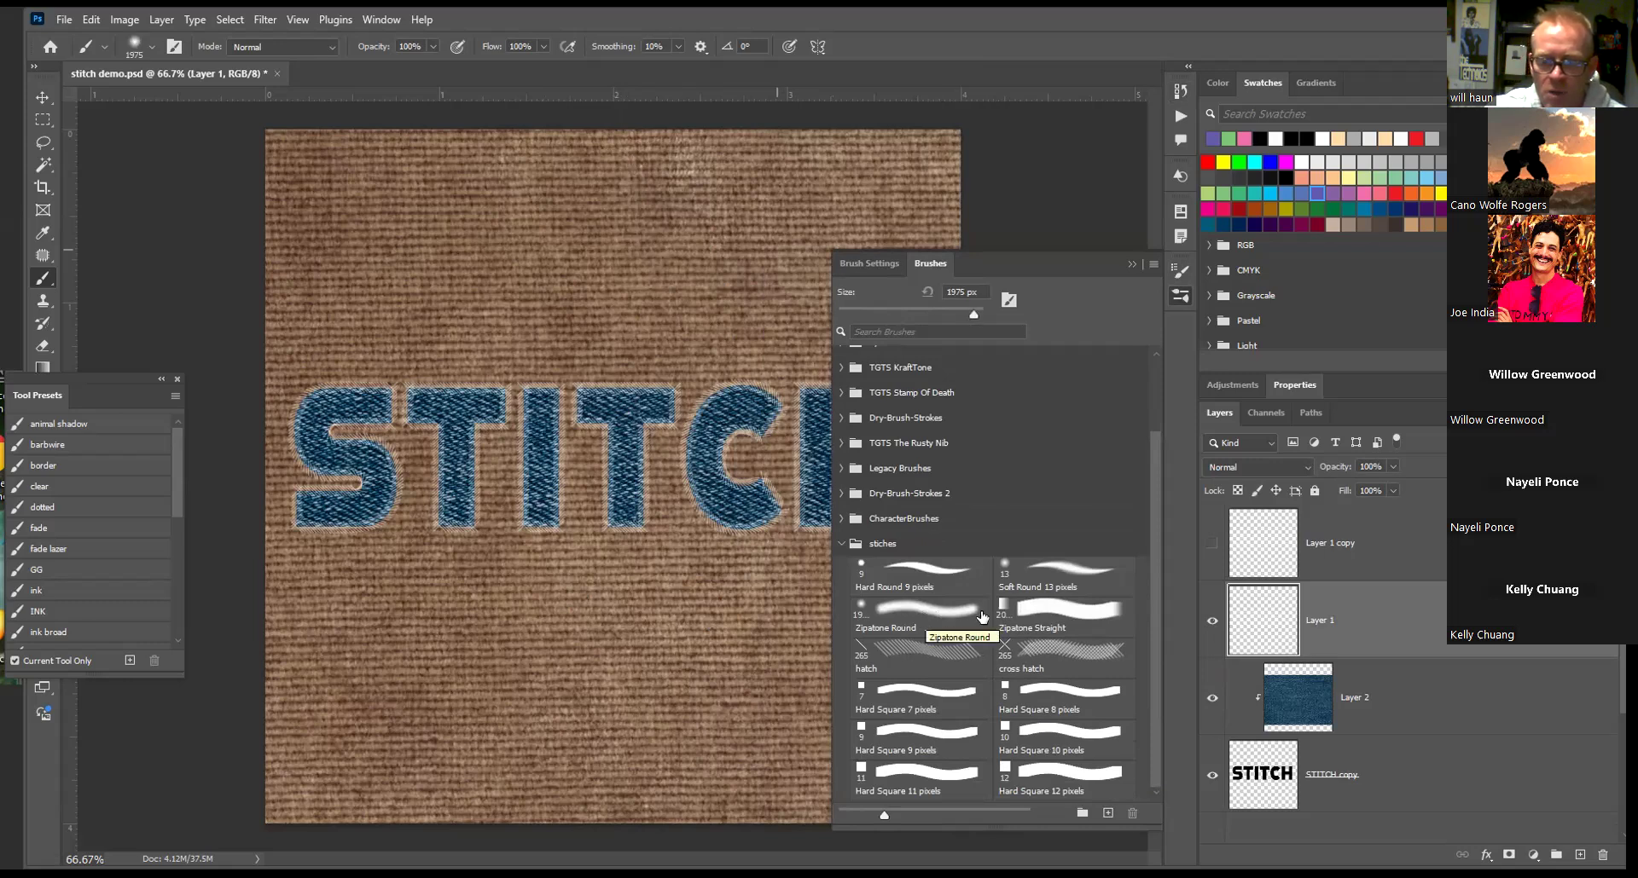
left_click(1031, 612)
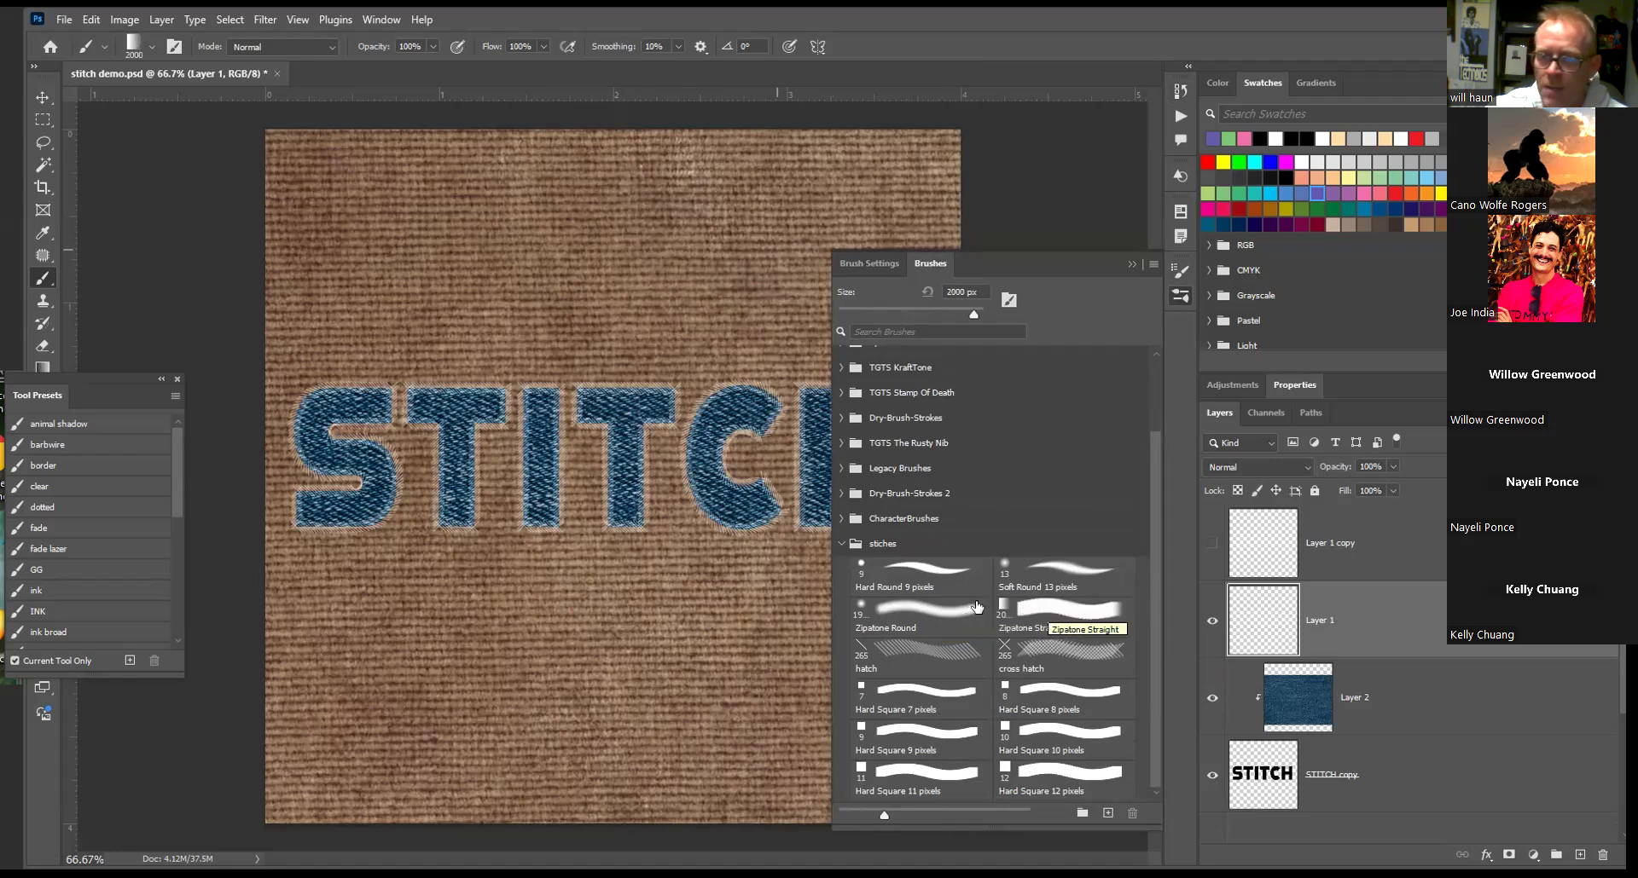
left_click(936, 608)
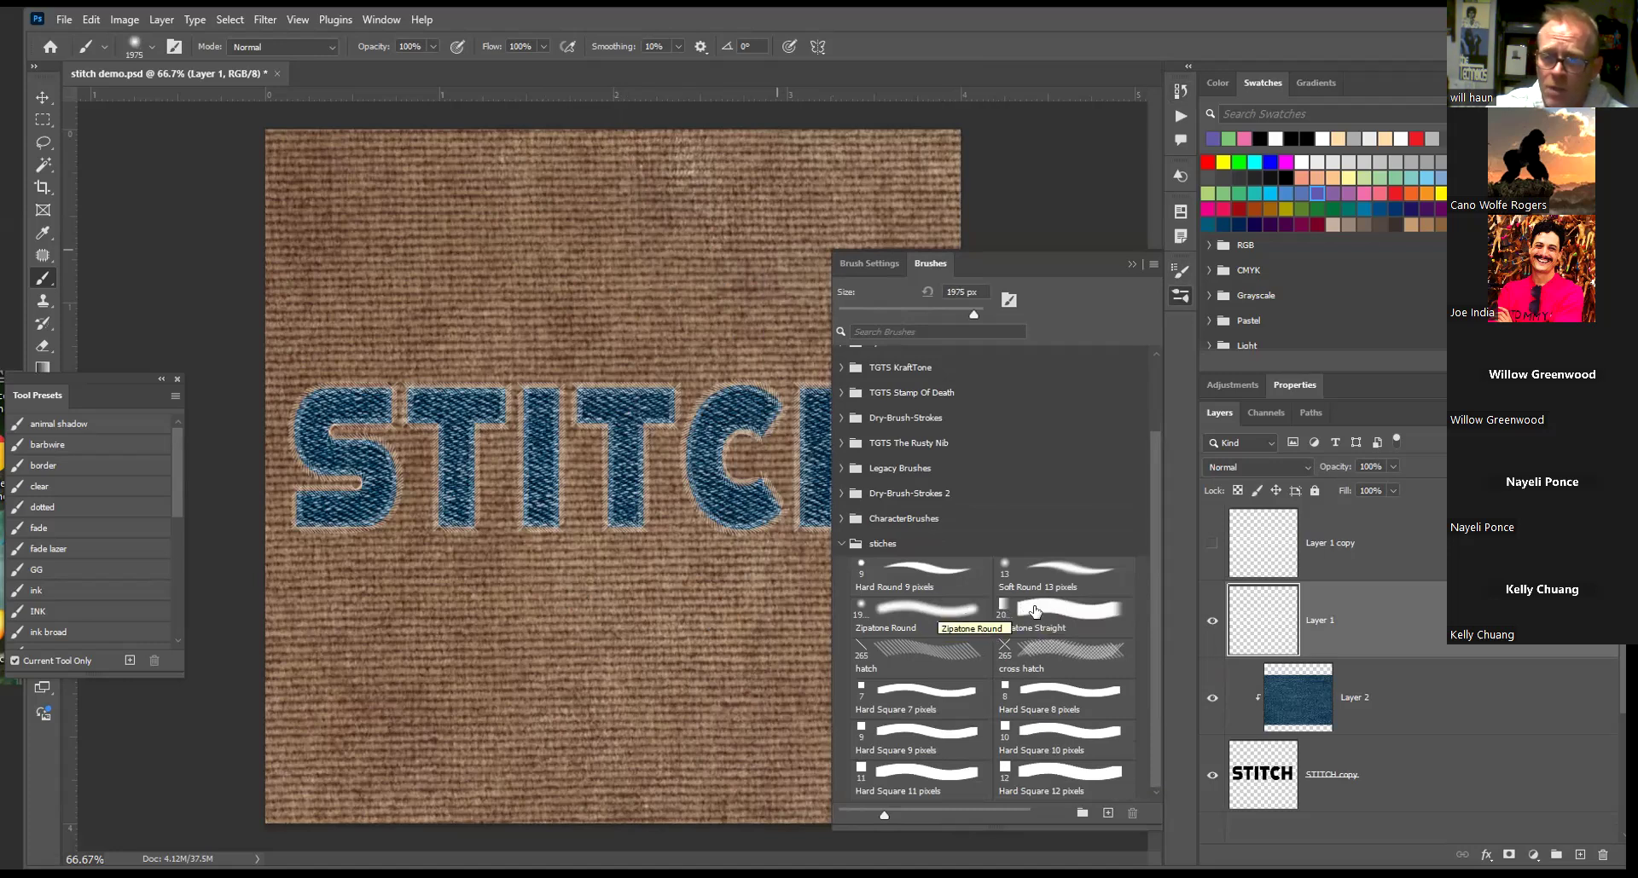
left_click(1060, 613)
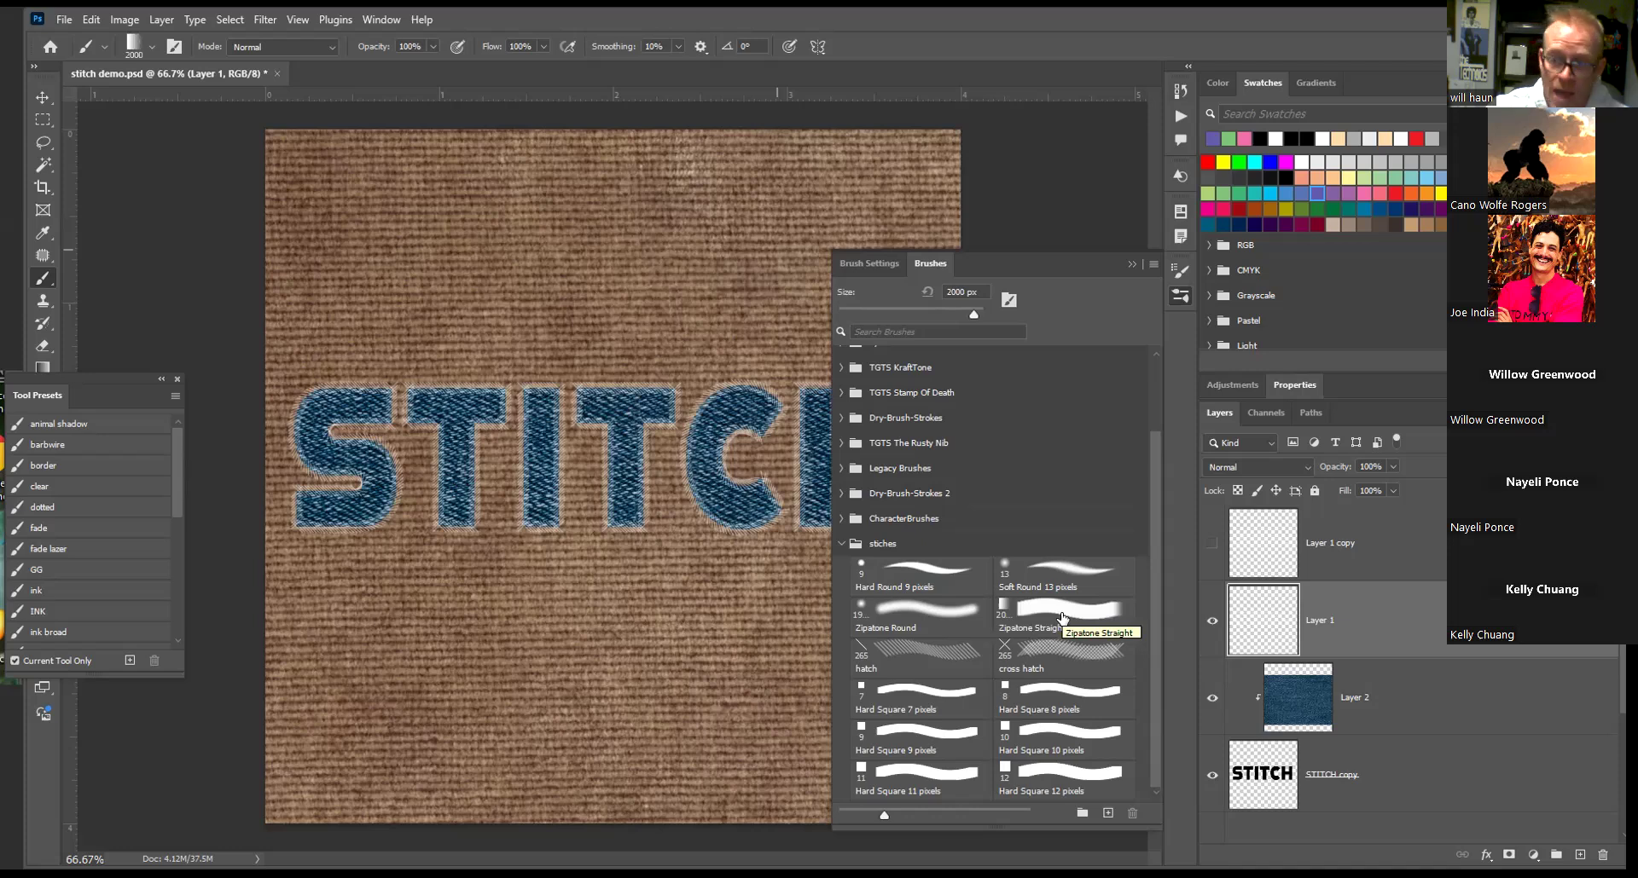
left_click(936, 661)
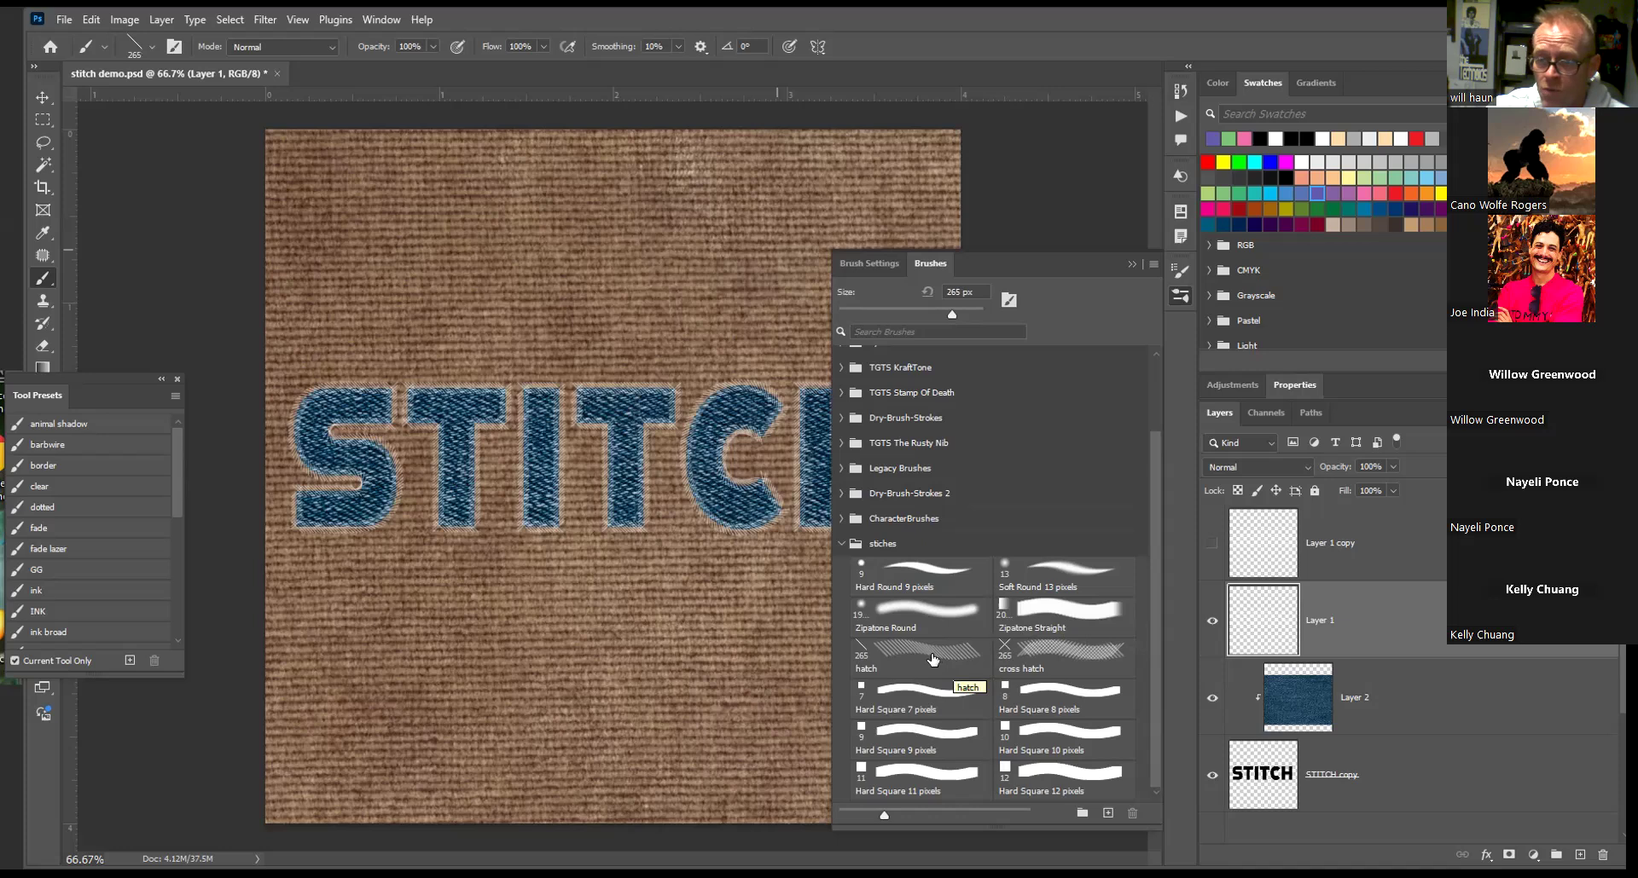
left_click(921, 659)
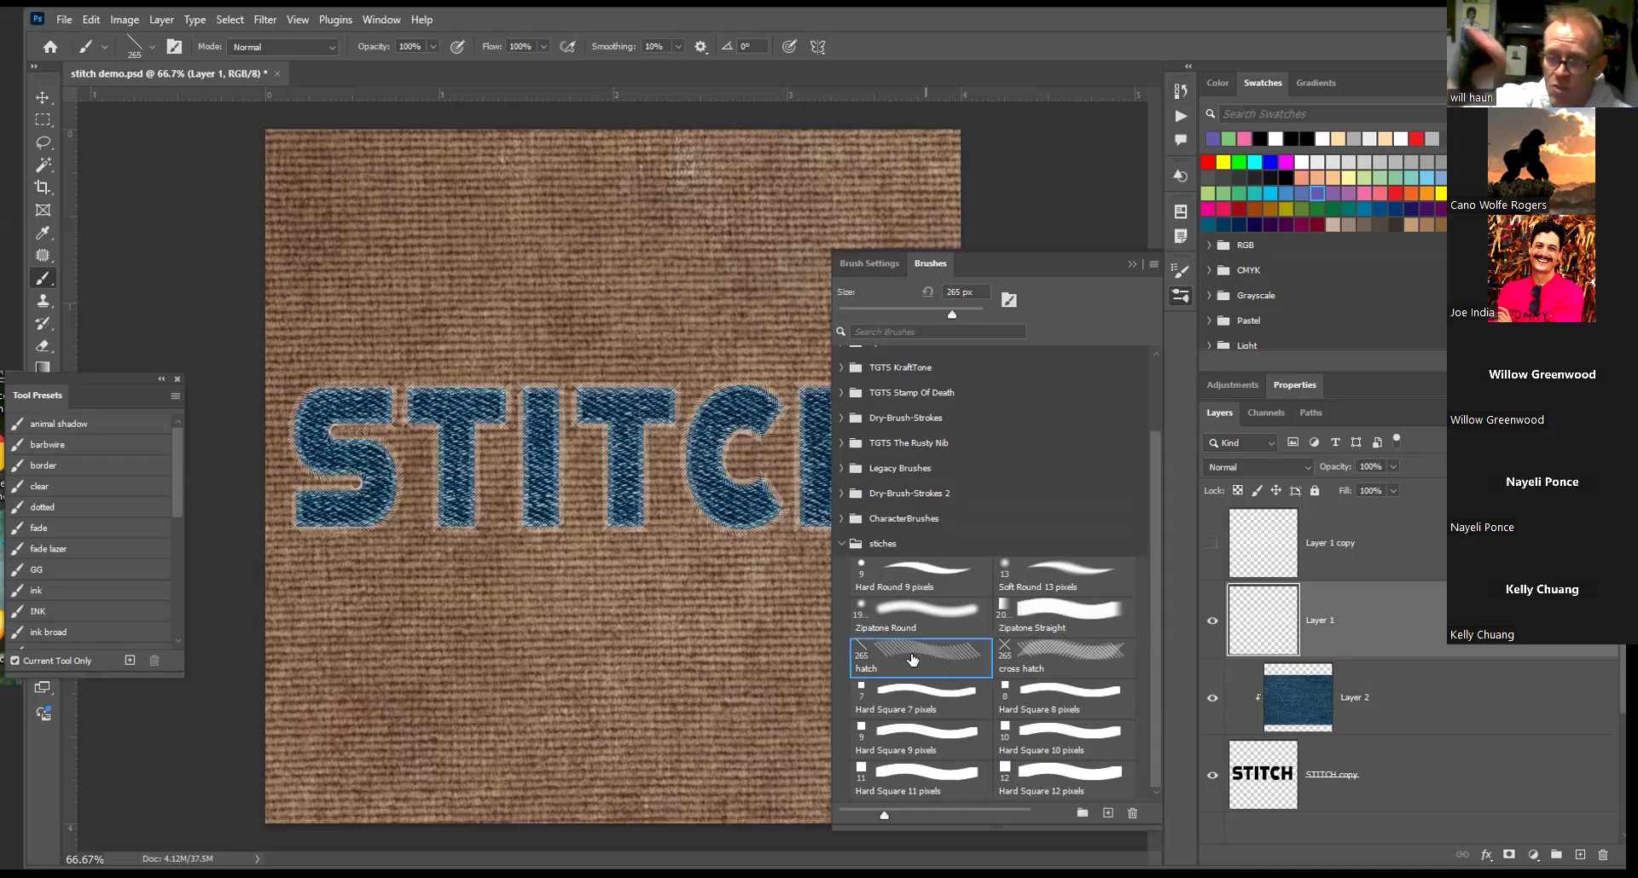
left_click(1066, 655)
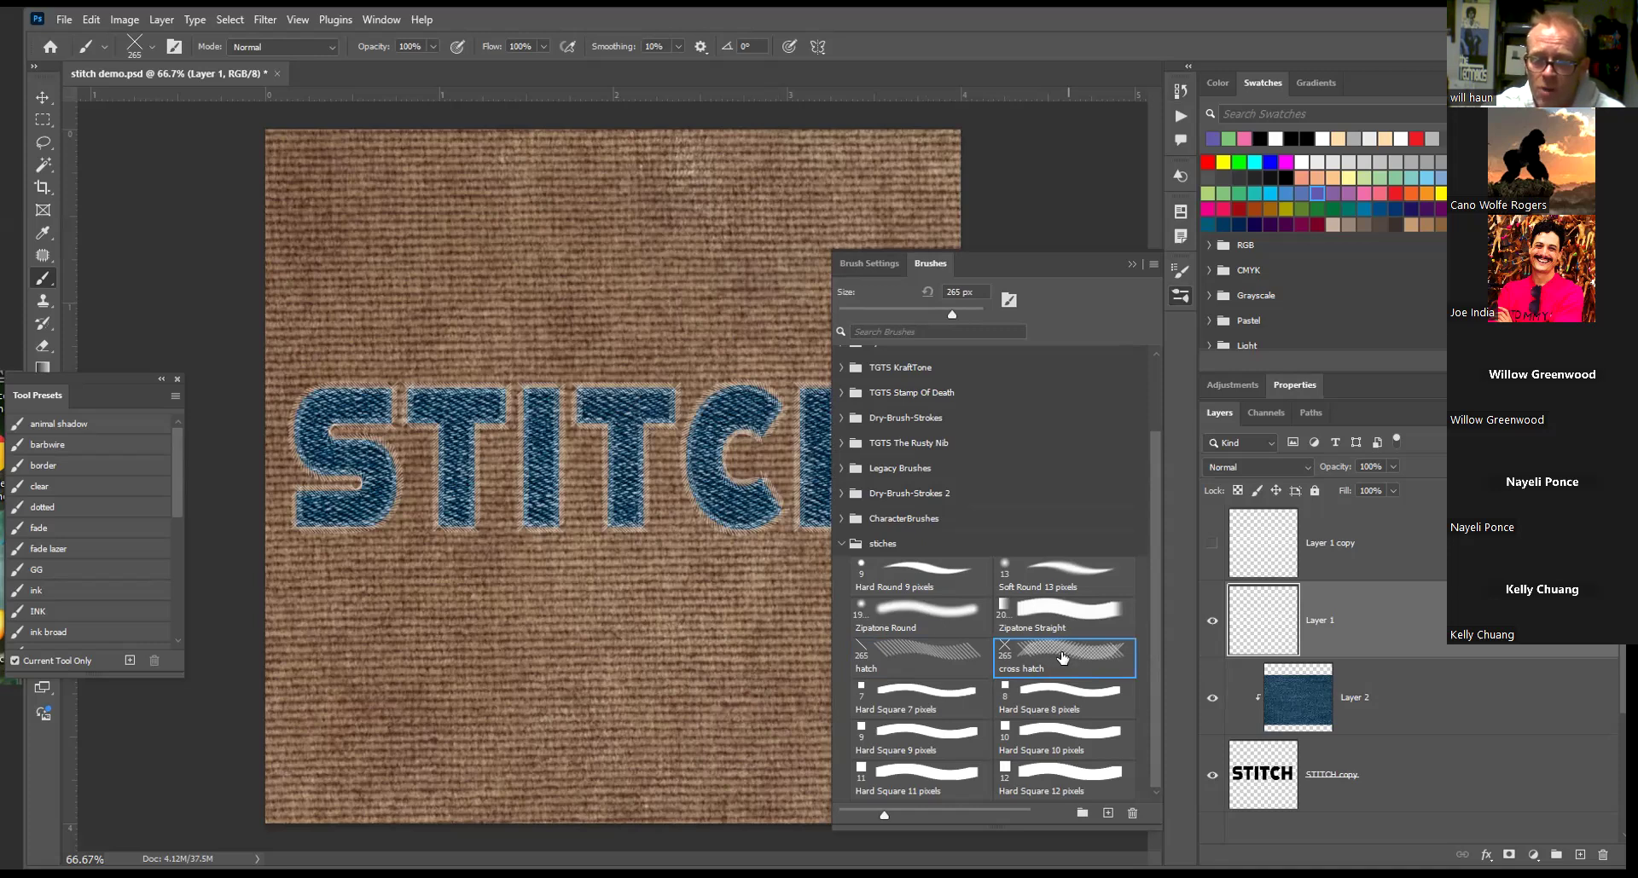
Show the cross hatch brush's tip shape settings, try 10% spacing, and set the spacing to 49%
left_click(875, 261)
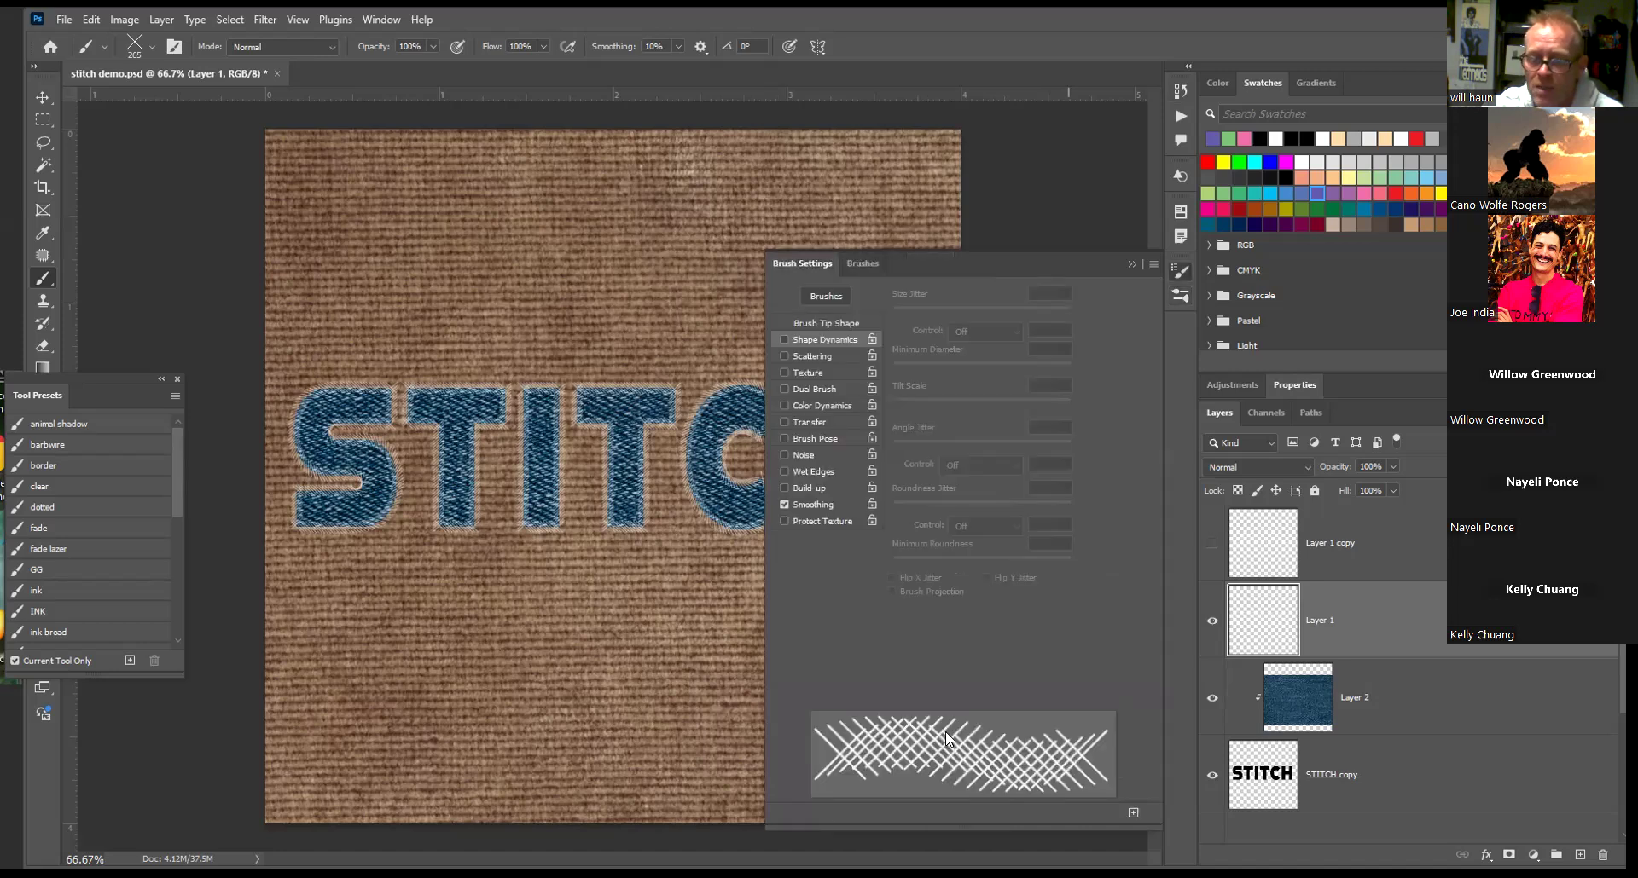
left_click(836, 322)
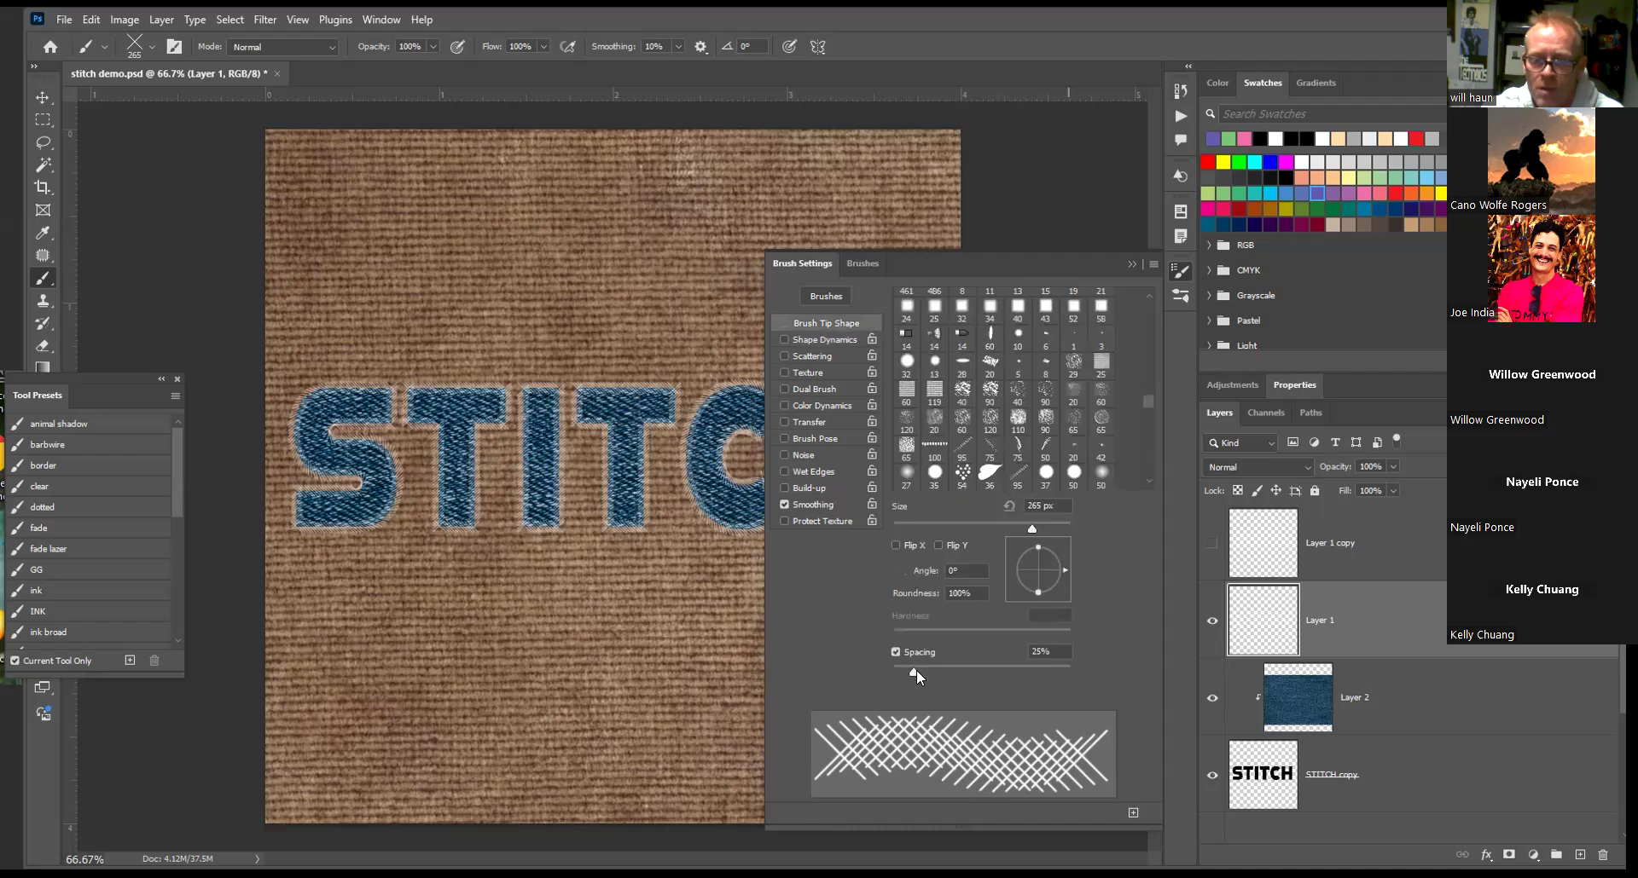
mouse_move(913, 668)
left_mouse_down()
mouse_move(941, 668)
mouse_move(900, 672)
left_mouse_up()
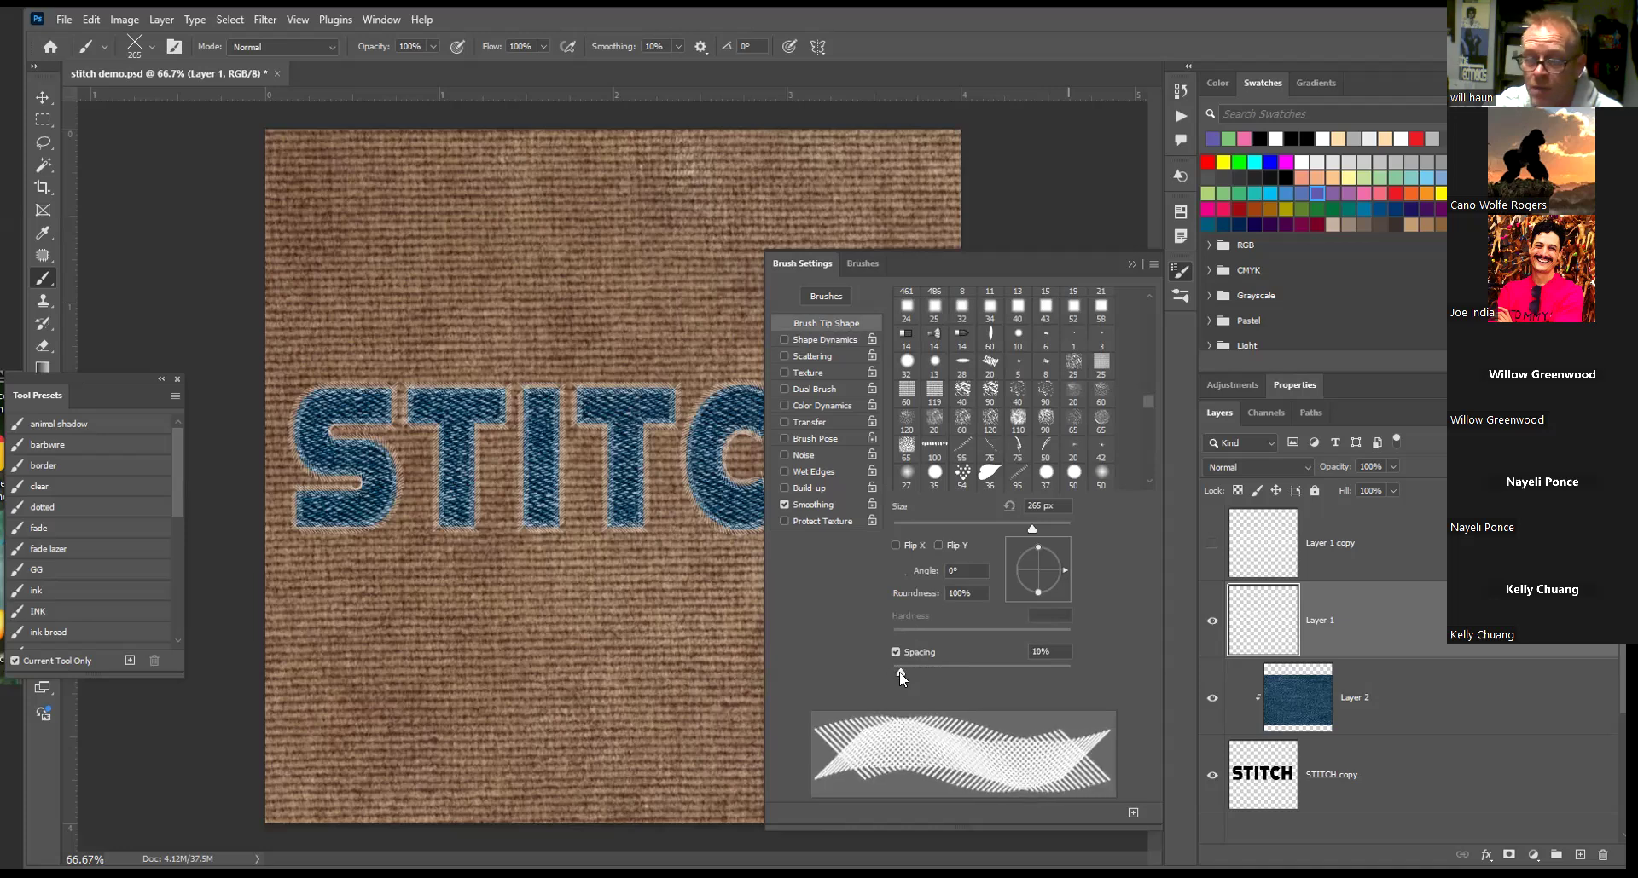
mouse_move(900, 672)
left_mouse_down()
mouse_move(950, 672)
mouse_move(936, 672)
left_mouse_up()
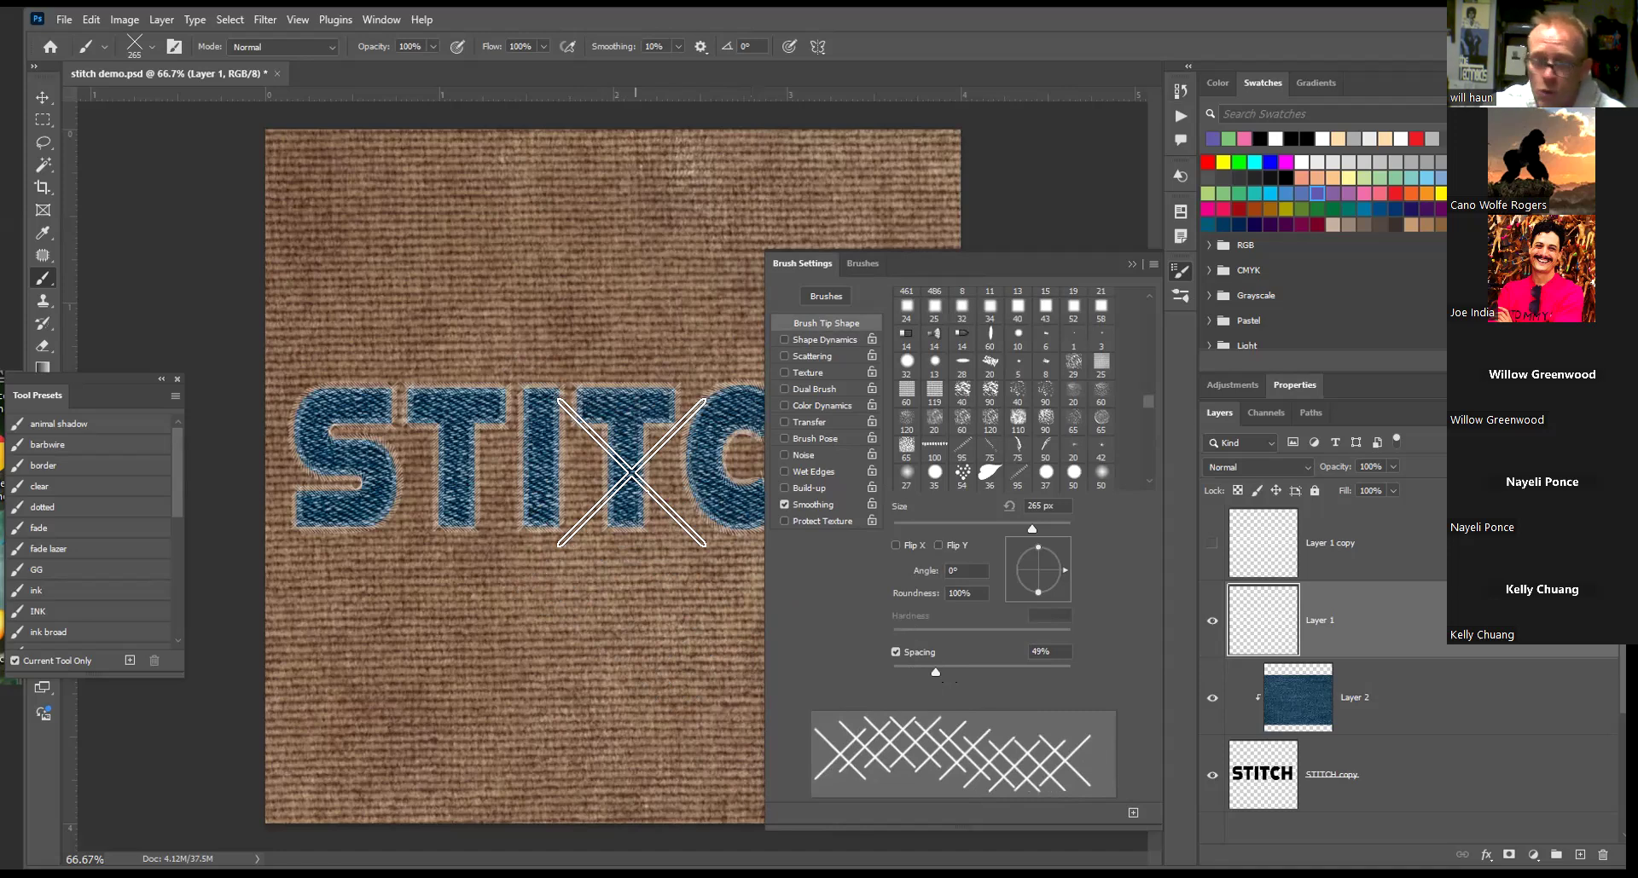
Reduce the cross hatch brush to 15 px, comparing it with the stitched letter edges at 300% zoom
key("bracketleft")
key("bracketleft")
key("bracketleft")
key("bracketleft")
key("bracketleft")
key("bracketleft")
key("bracketleft")
key("bracketleft")
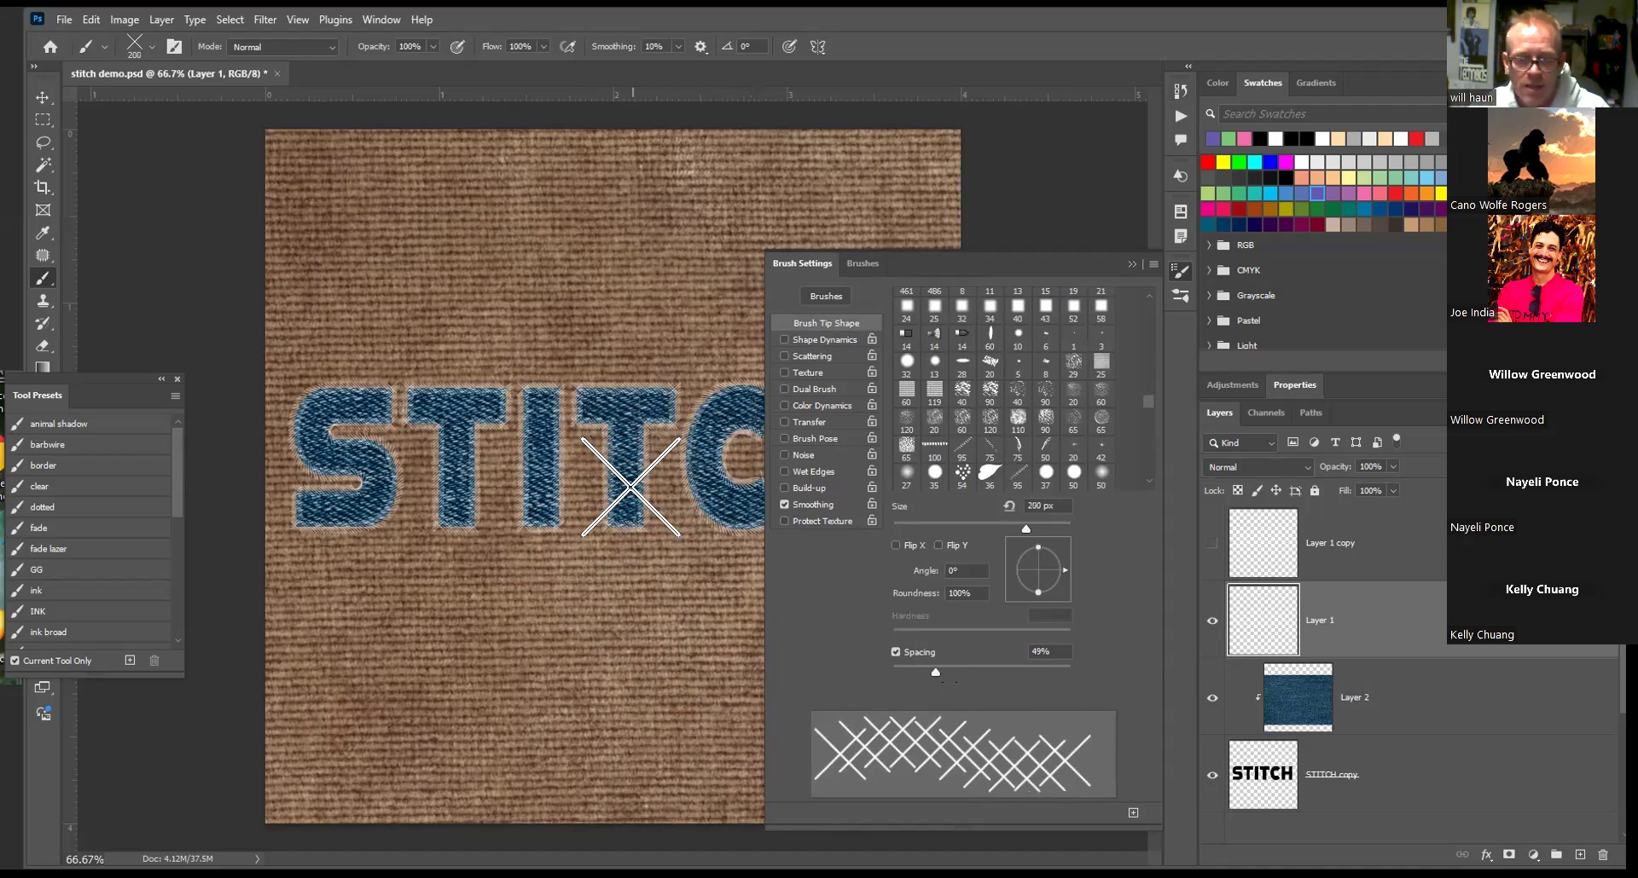
key("bracketleft")
key("bracketleft")
key("bracketleft")
key("bracketleft")
key("bracketleft")
key("bracketleft")
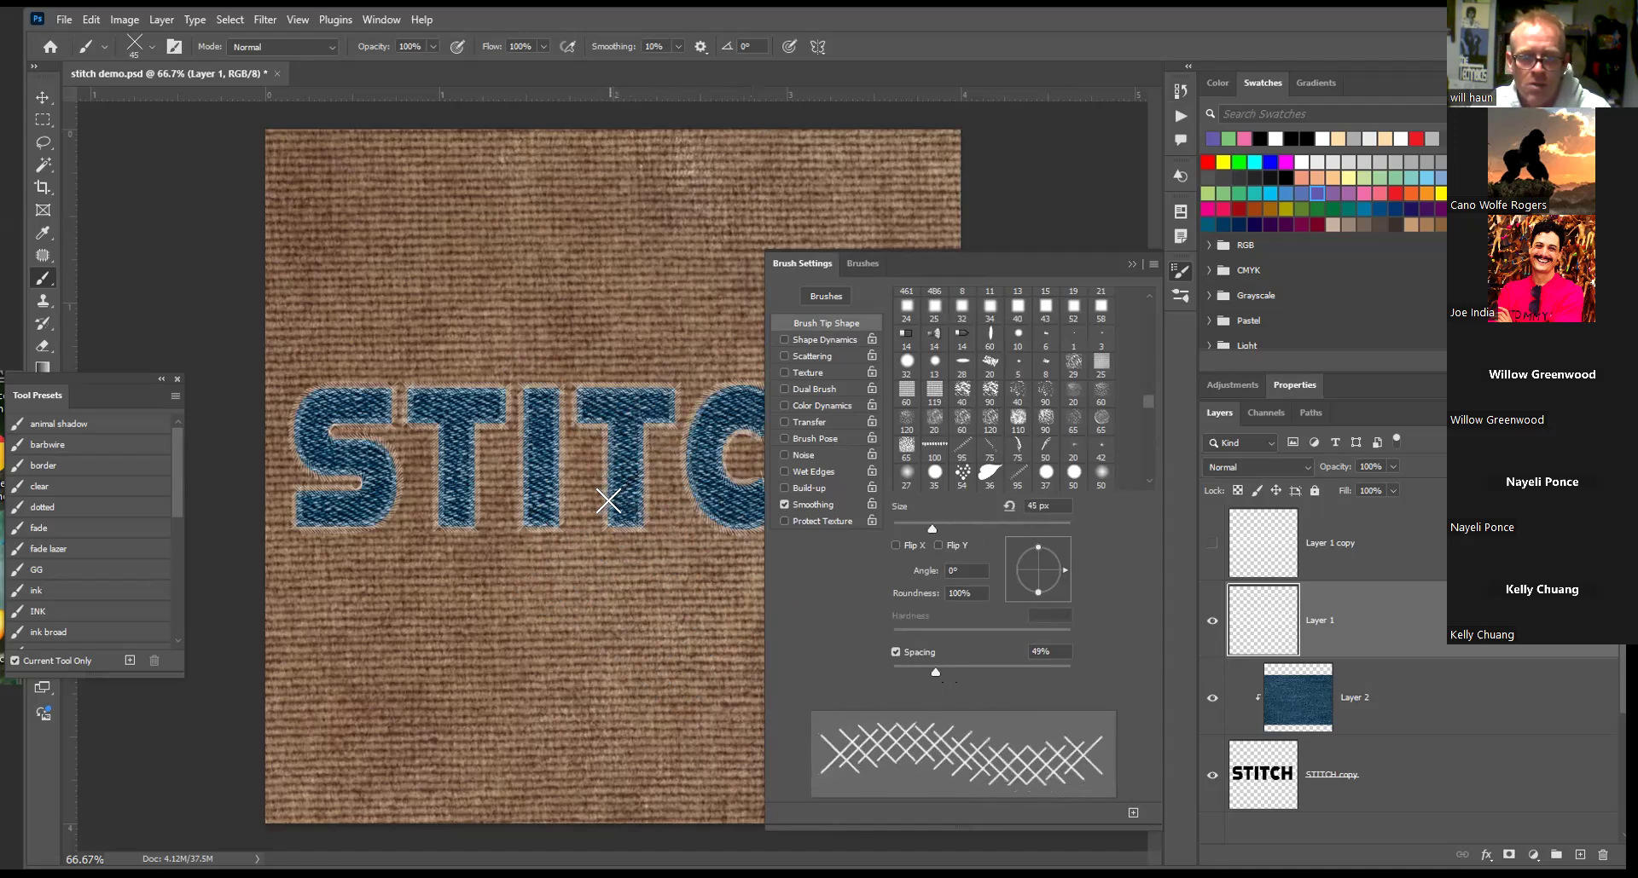
key("bracketleft")
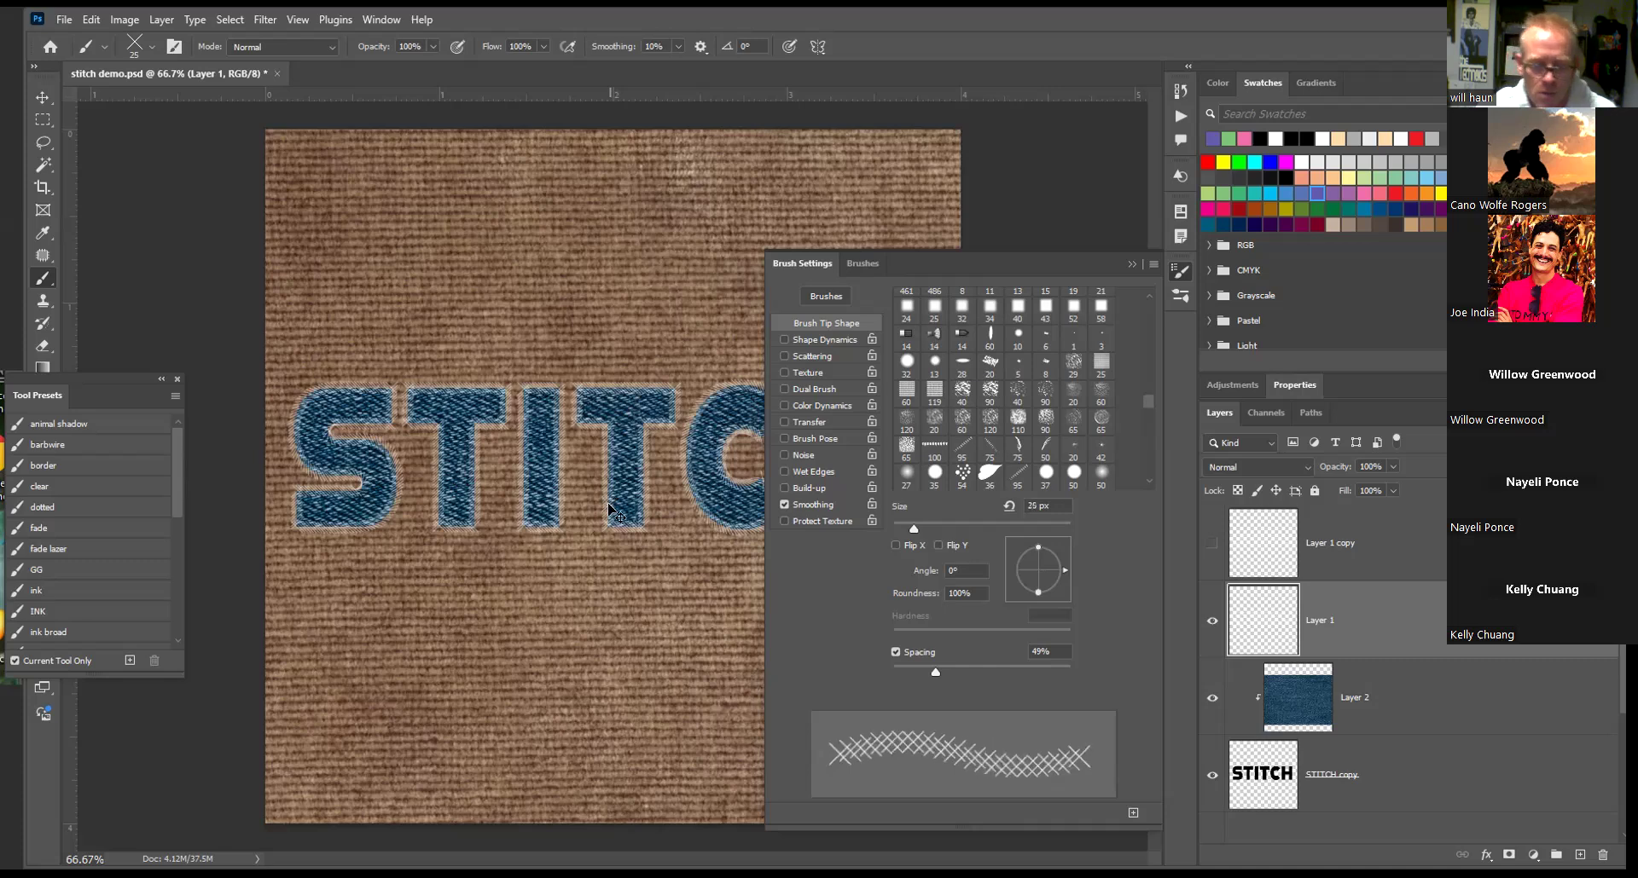
key("ctrl+plus")
key("ctrl+plus")
key("ctrl+plus")
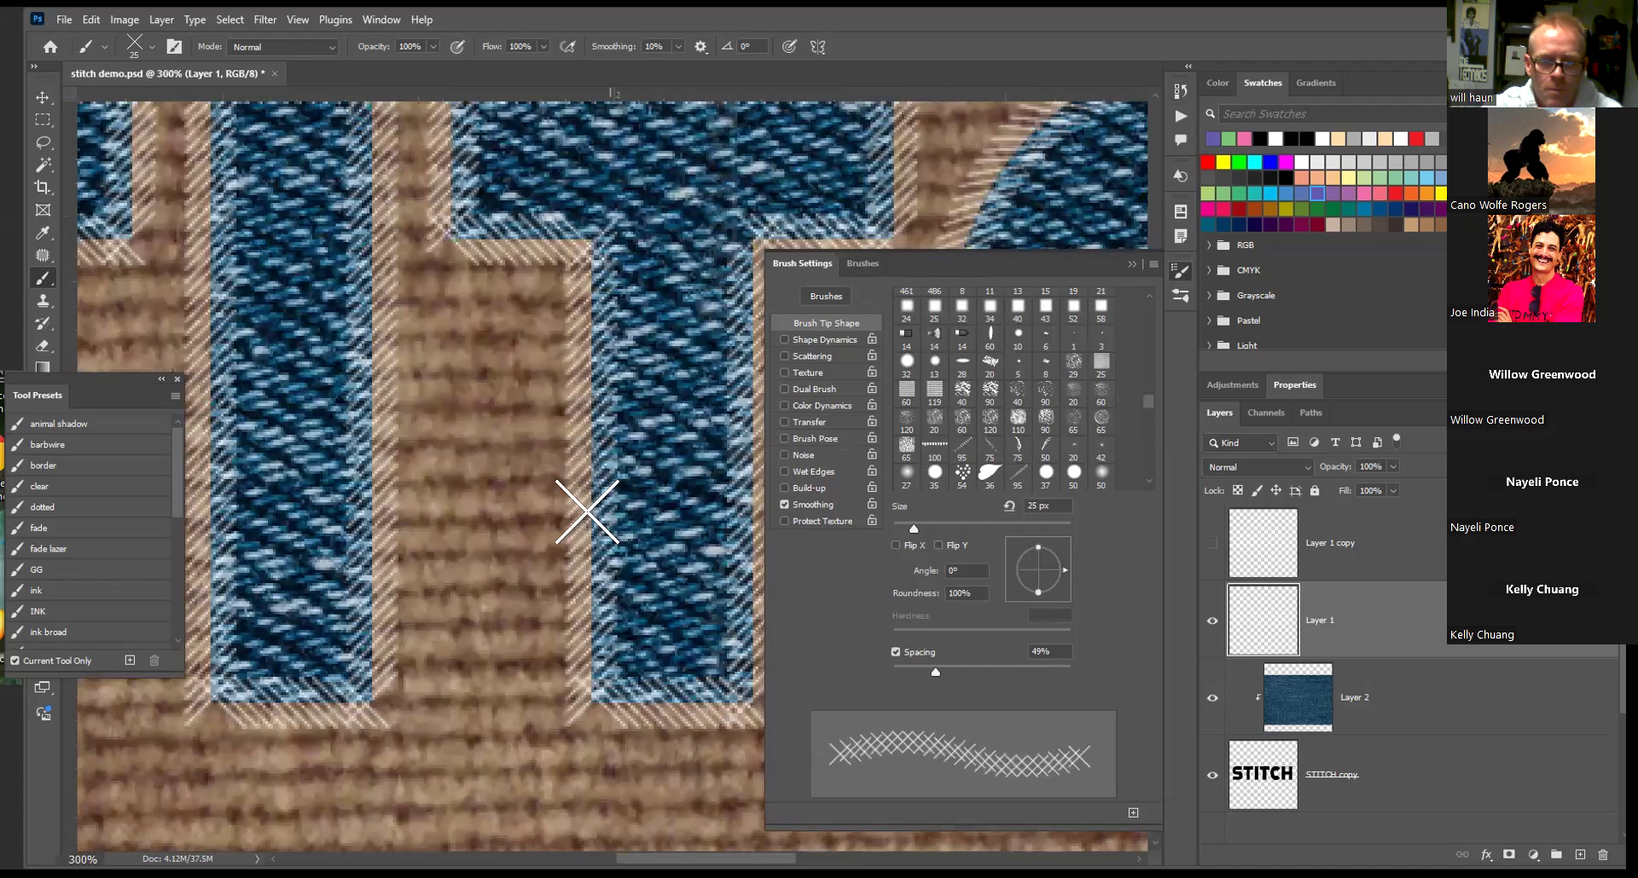
key("bracketleft")
key("bracketleft")
key("bracketleft")
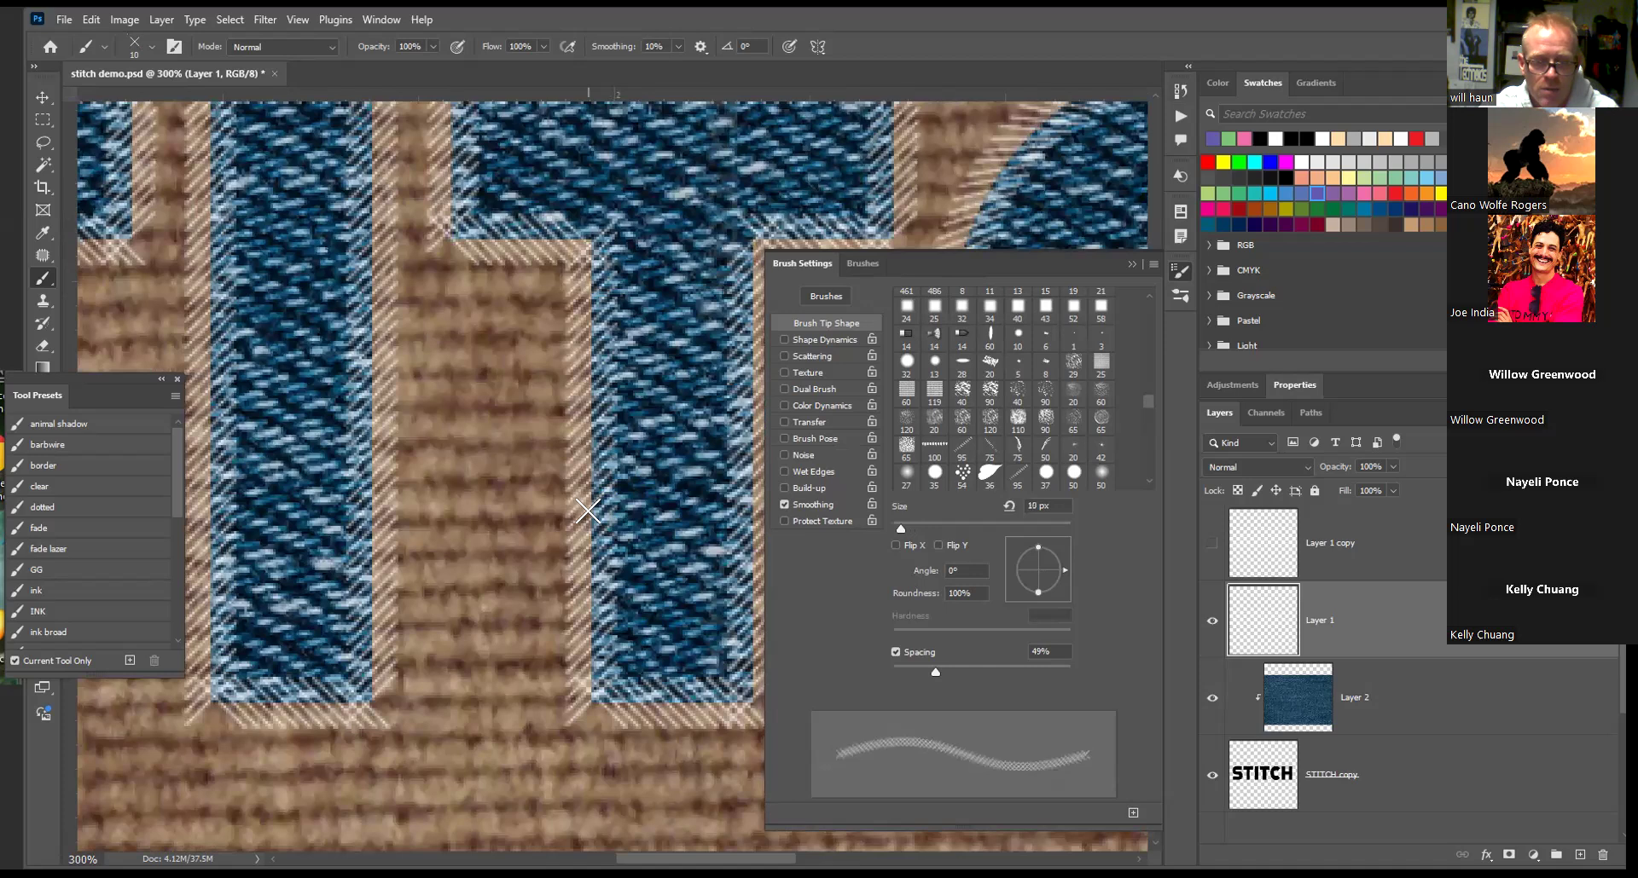
key("bracketright")
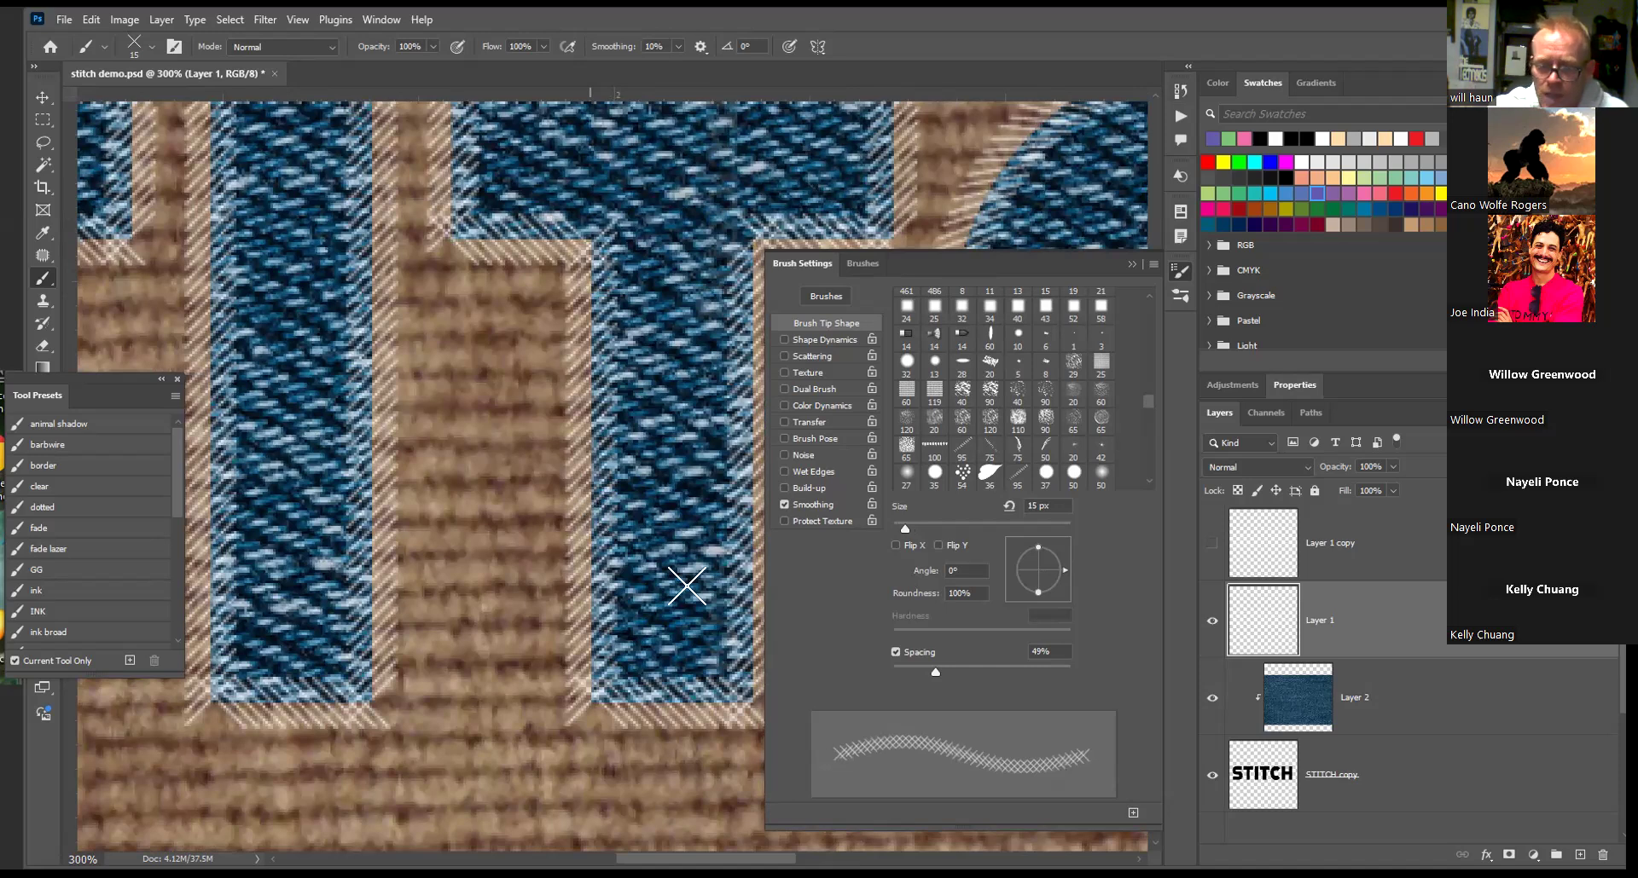
Set the brush spacing to 78% and enable Shape Dynamics with the angle controlled by Direction
left_click_drag(929, 668, 961, 671)
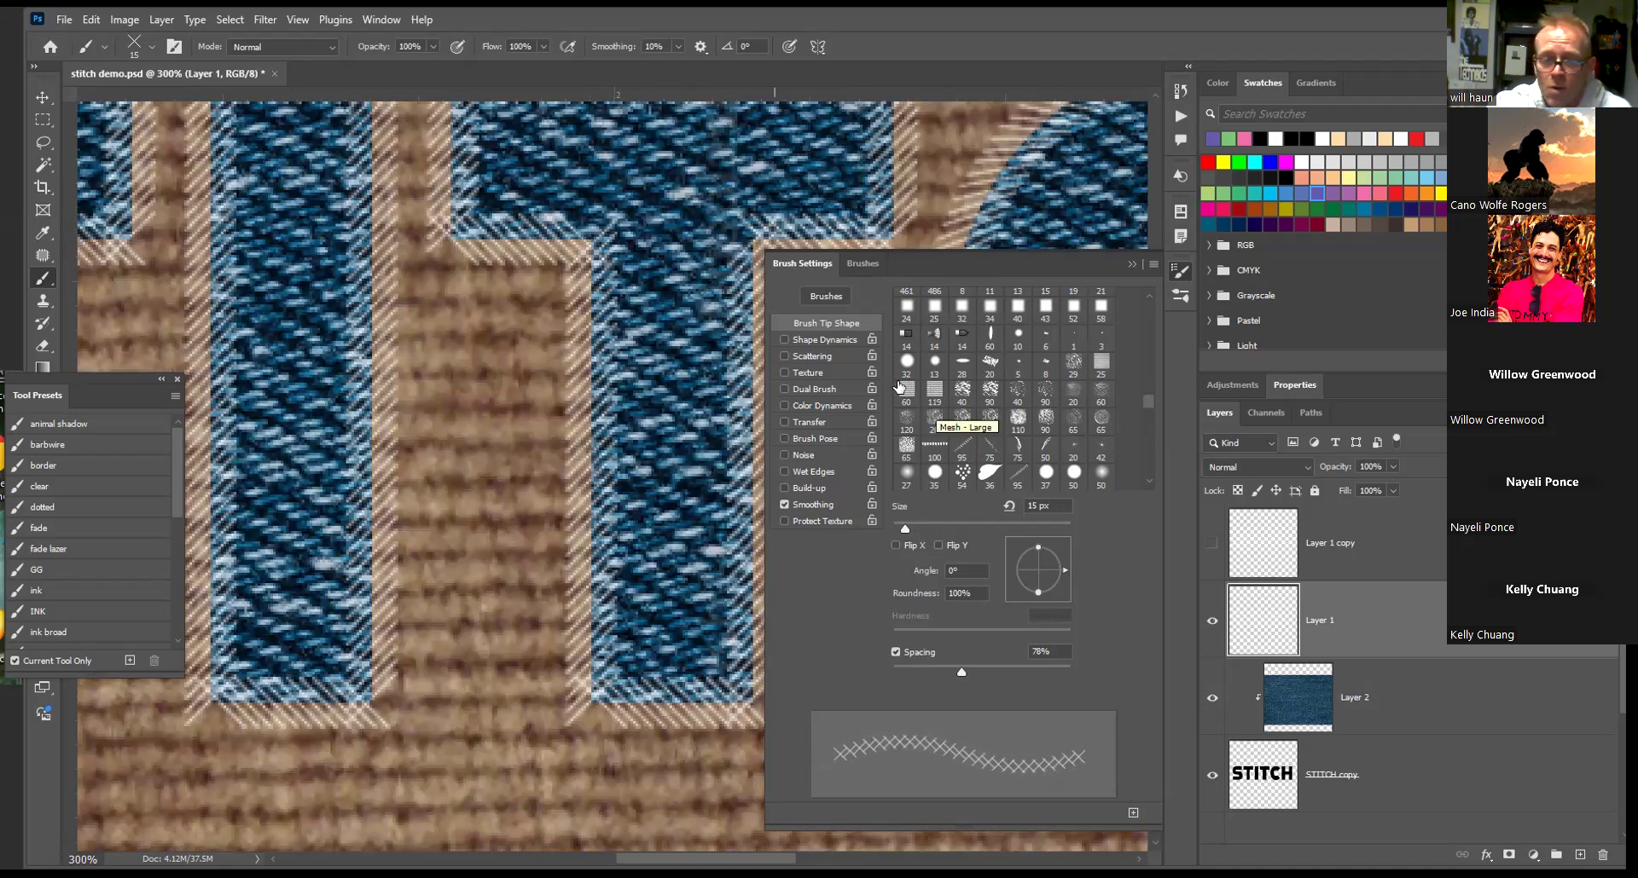
left_click(841, 340)
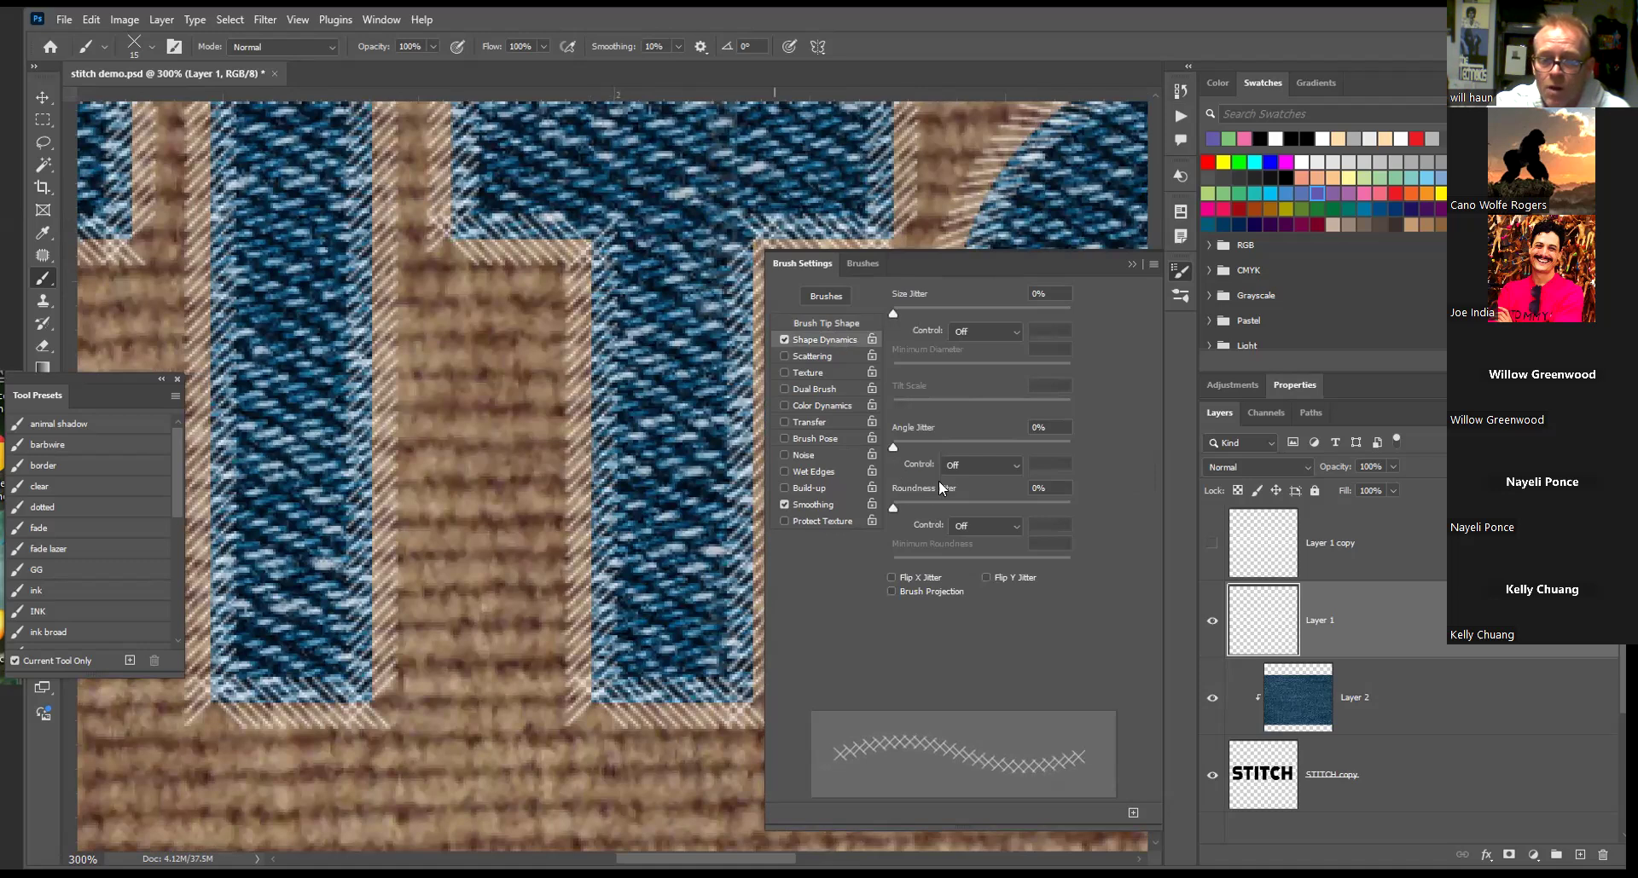
left_click(1015, 466)
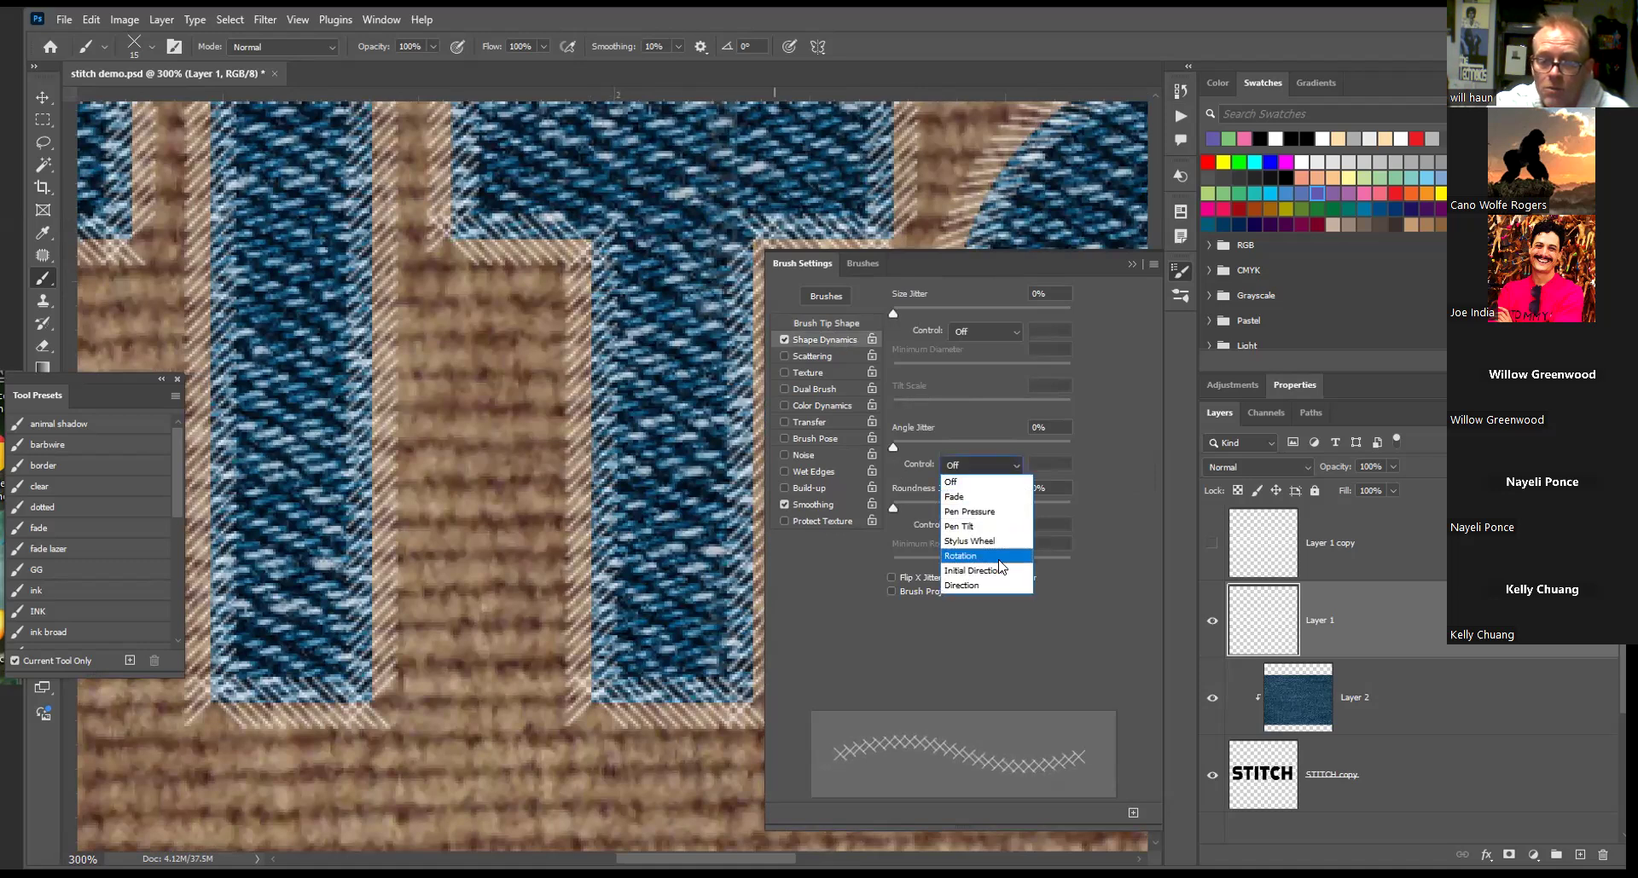
left_click(998, 586)
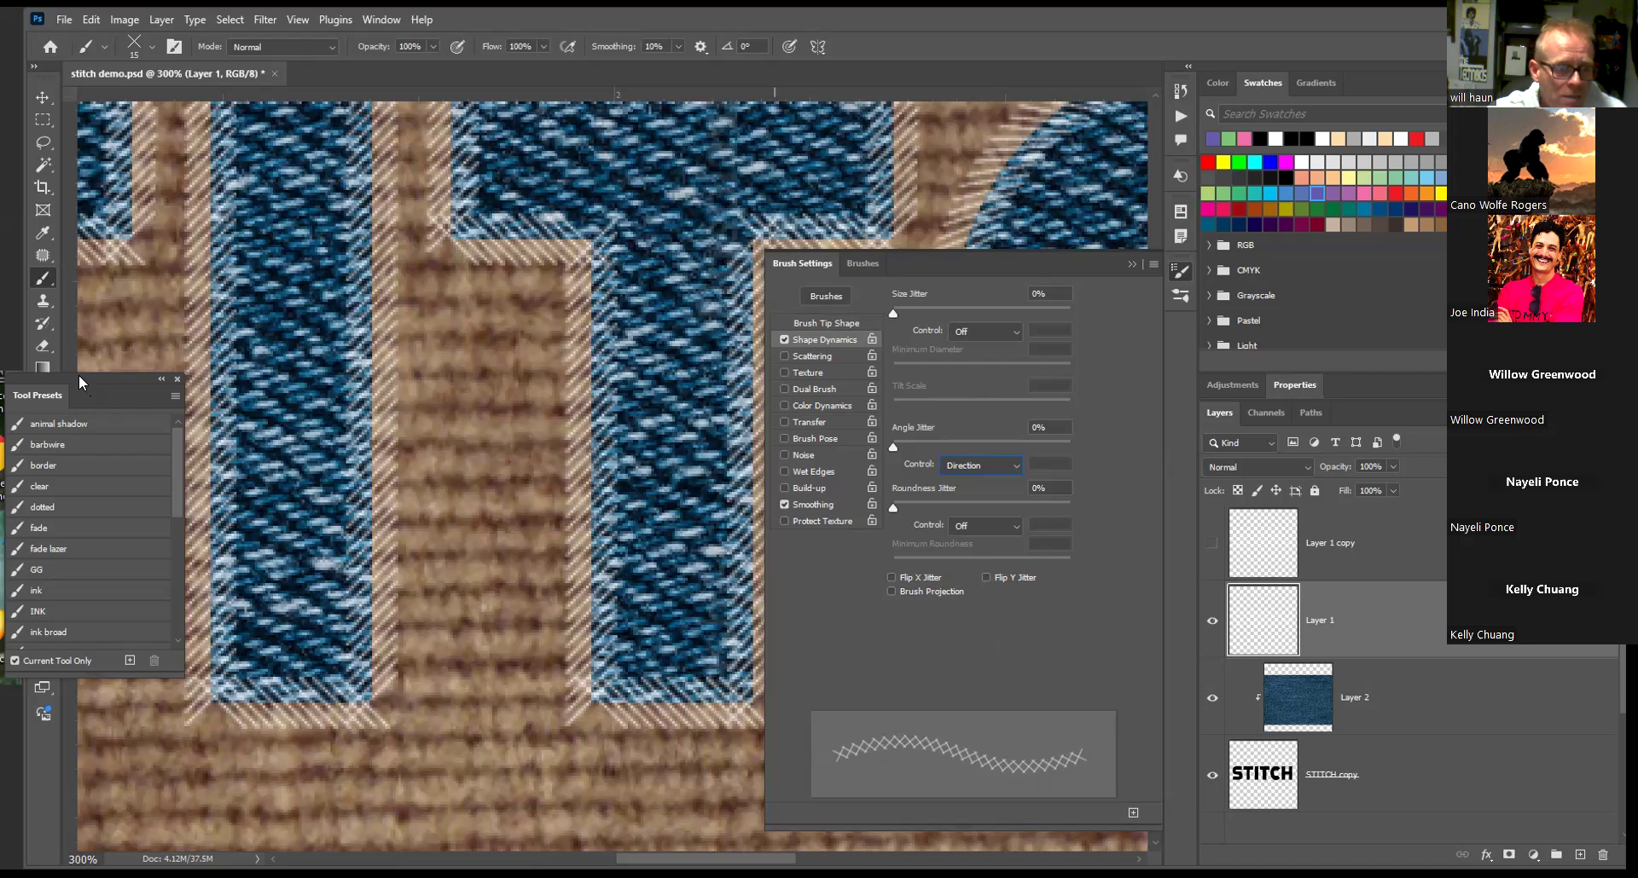
Move the Tool Presets panel clear of the toolbar and set the foreground colour to white (ffffff)
left_click_drag(79, 377, 220, 421)
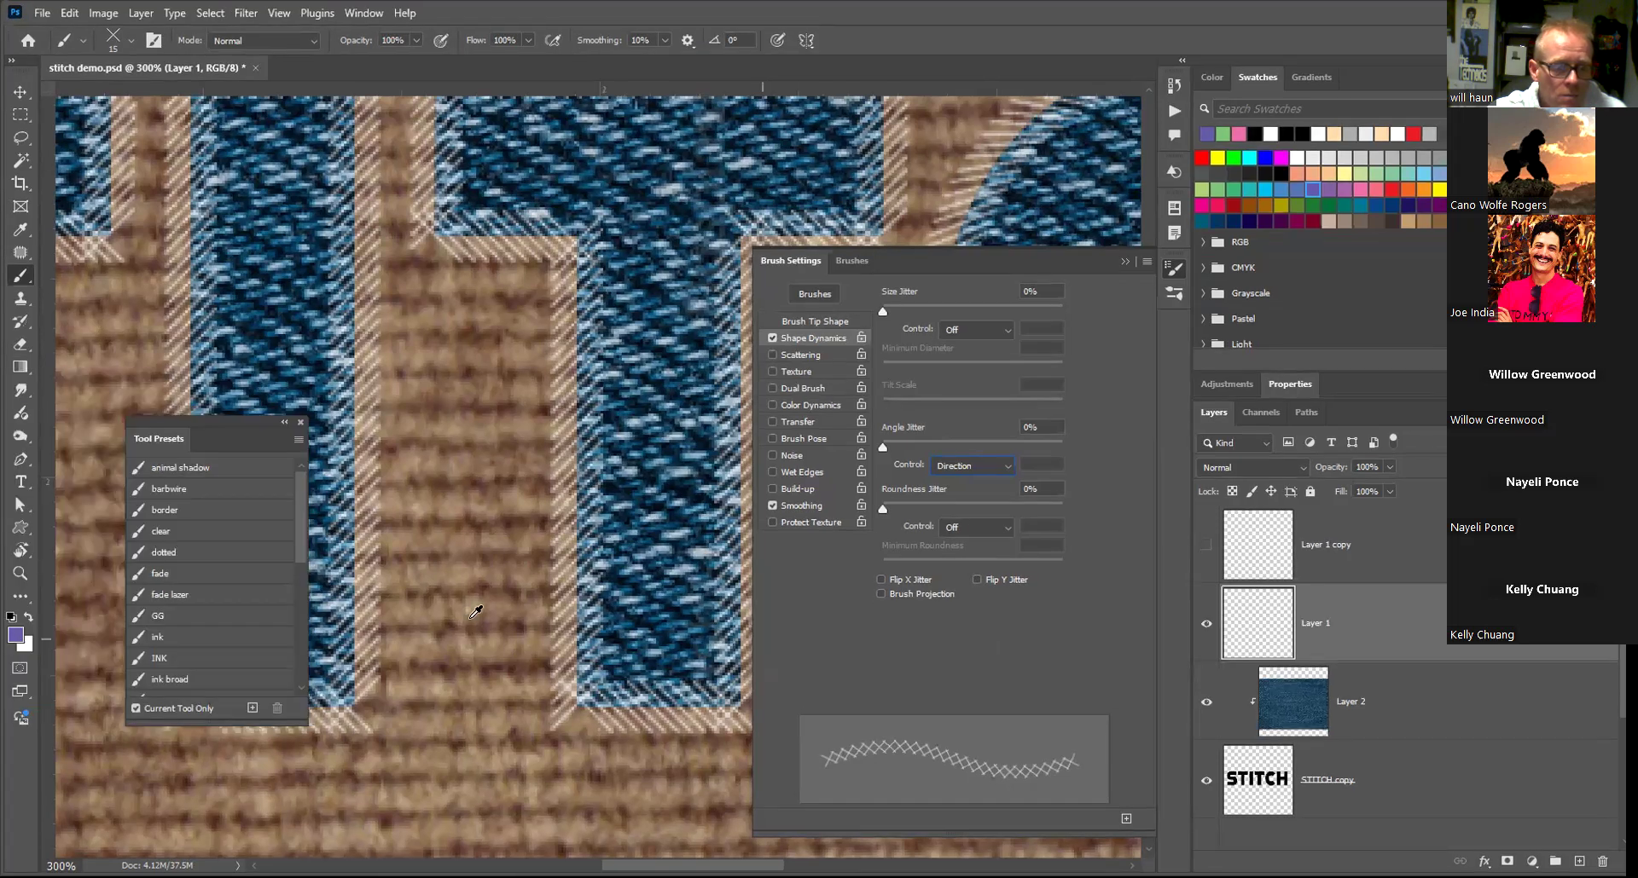
left_click(19, 638)
left_click_drag(717, 419, 678, 362)
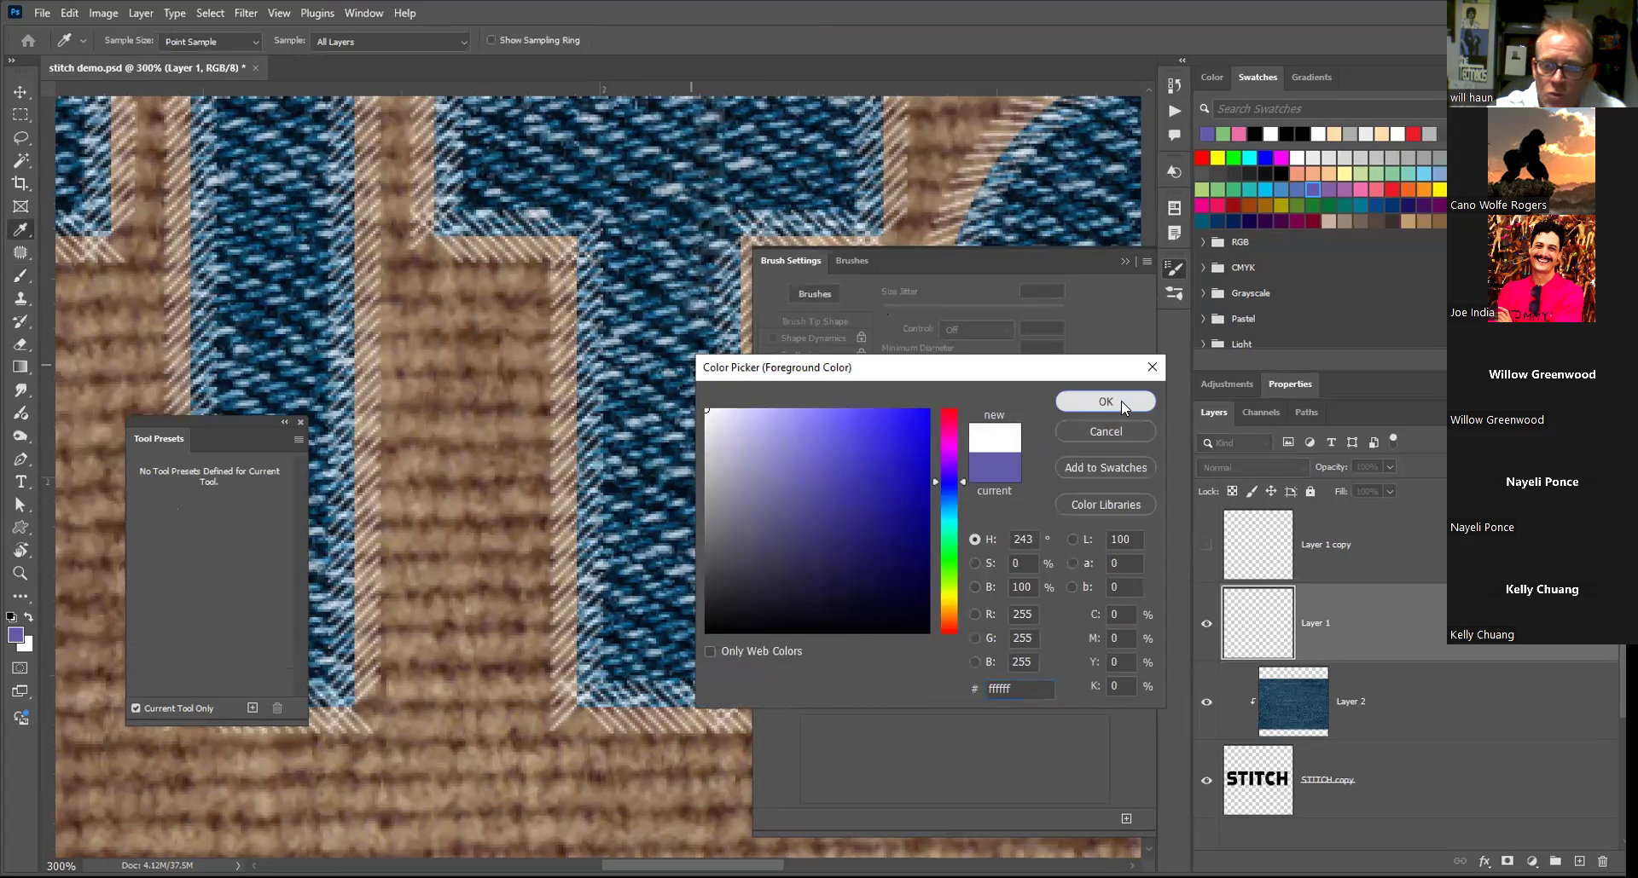
left_click(1121, 401)
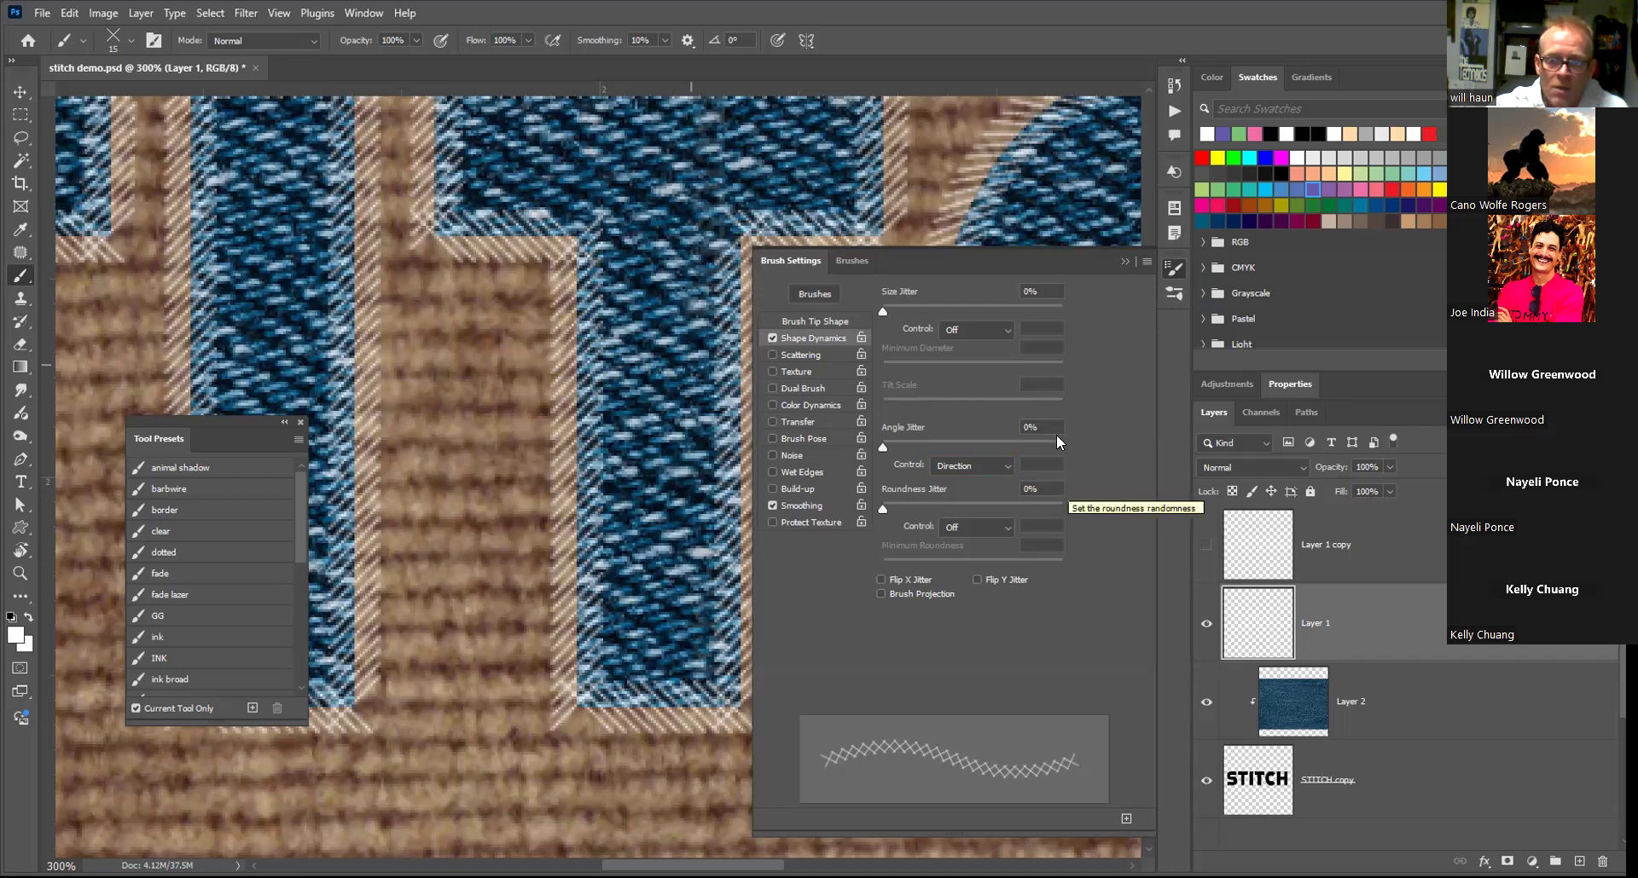
Hide Layer 1 and the denim Layer 2 and collapse the brush settings, leaving the whole black STITCH text in view
left_click(1207, 626)
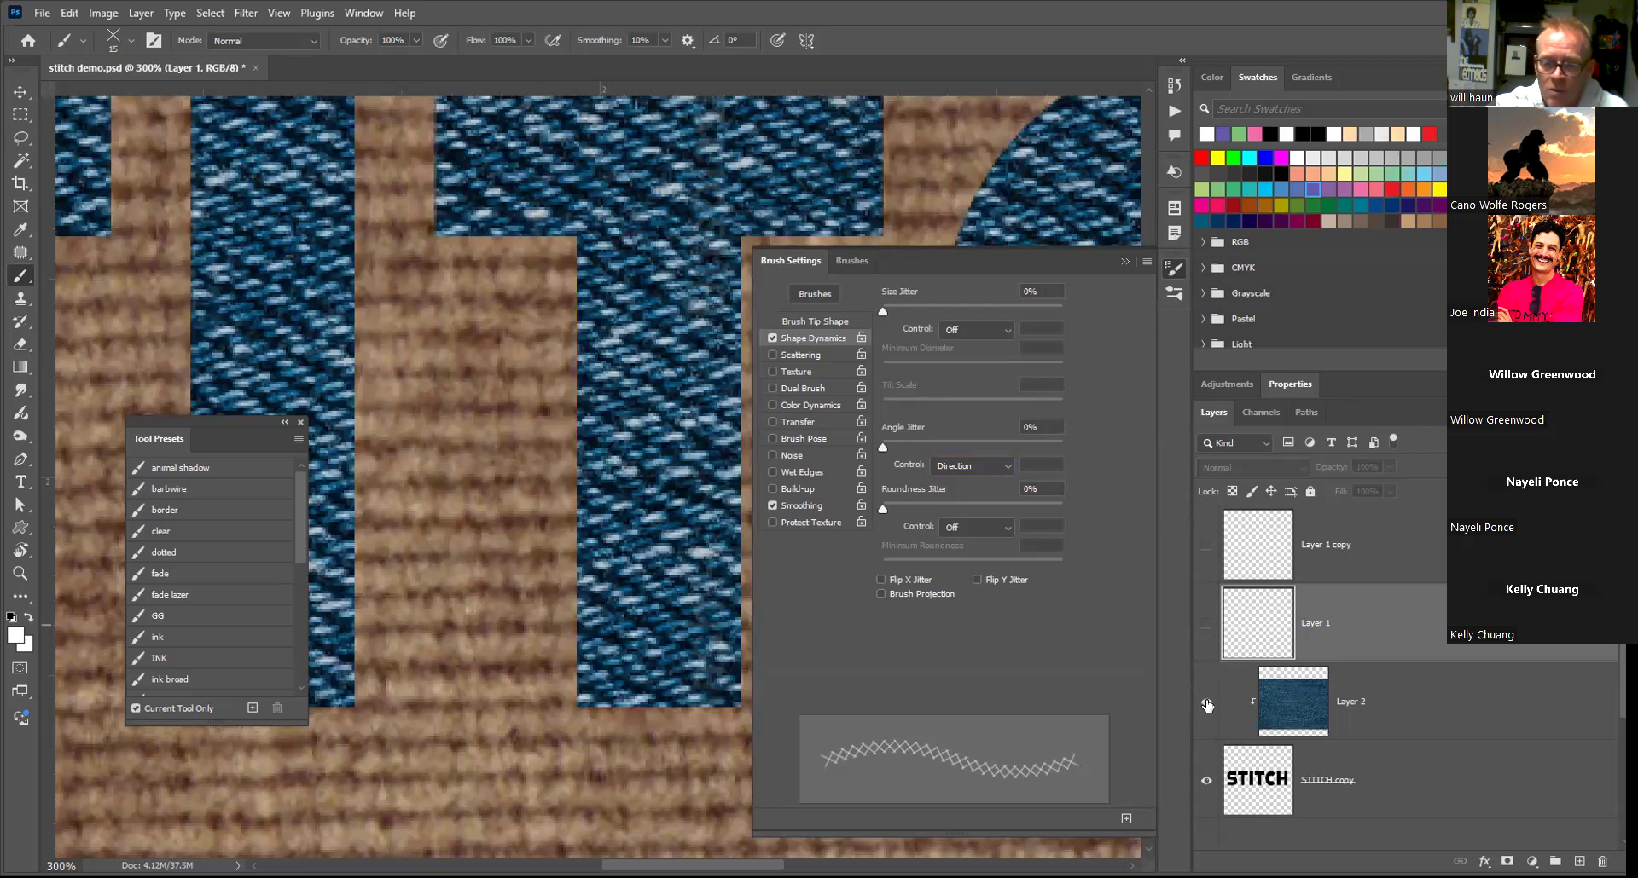
left_click(1207, 705)
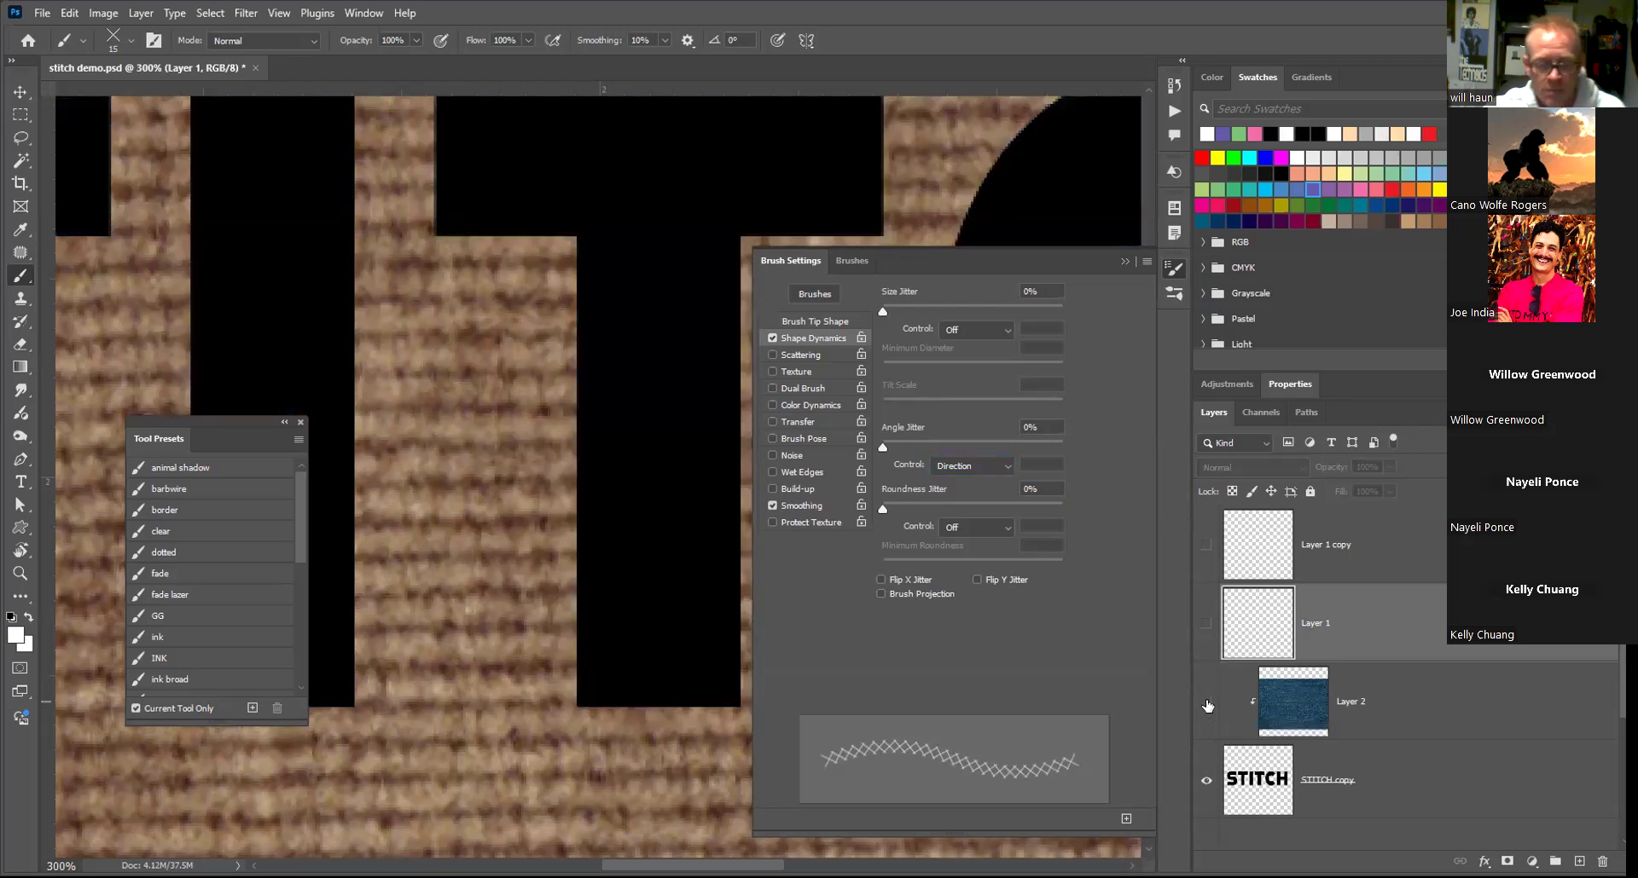
key("ctrl+minus")
key("ctrl+minus")
key("ctrl+minus")
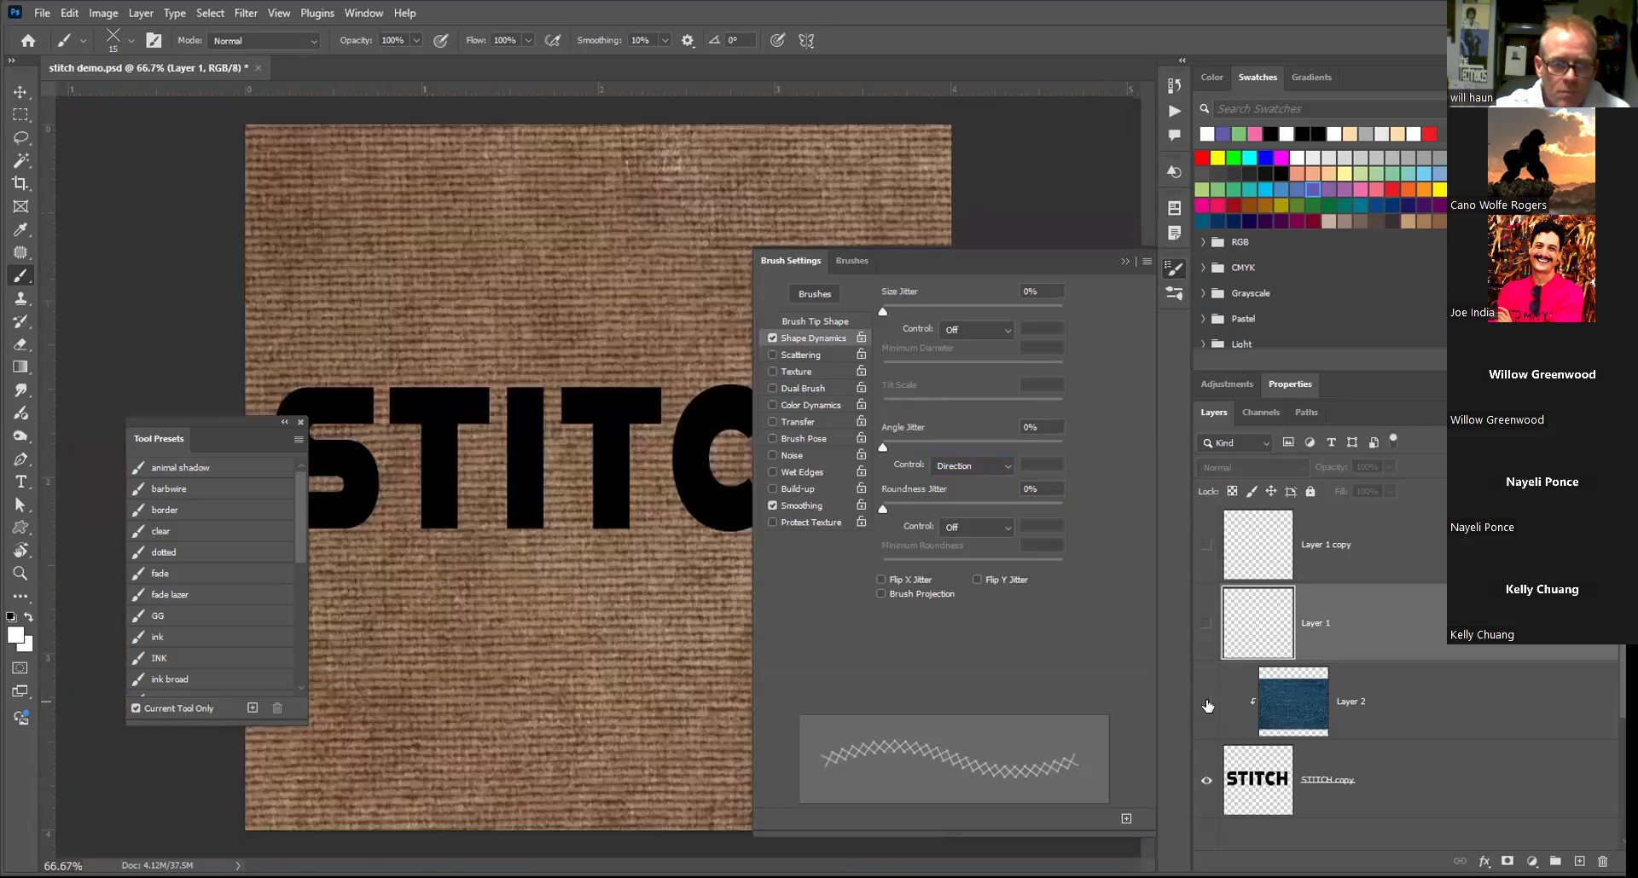
left_click(1126, 262)
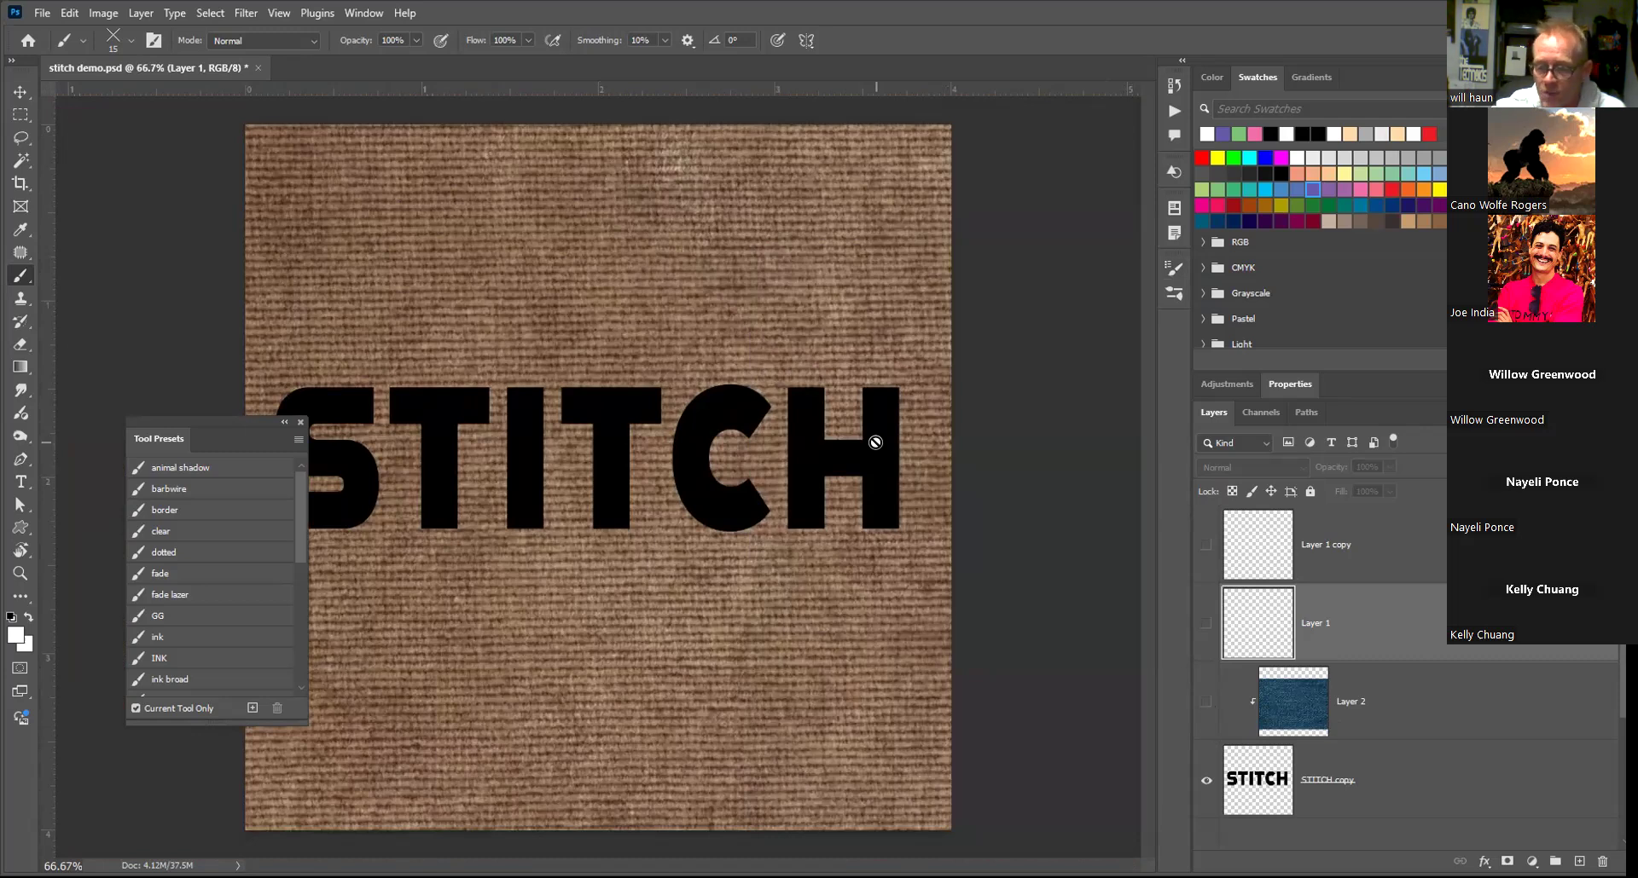
Load the letter shapes of the STITCH copy layer as a selection
left_click(1391, 805)
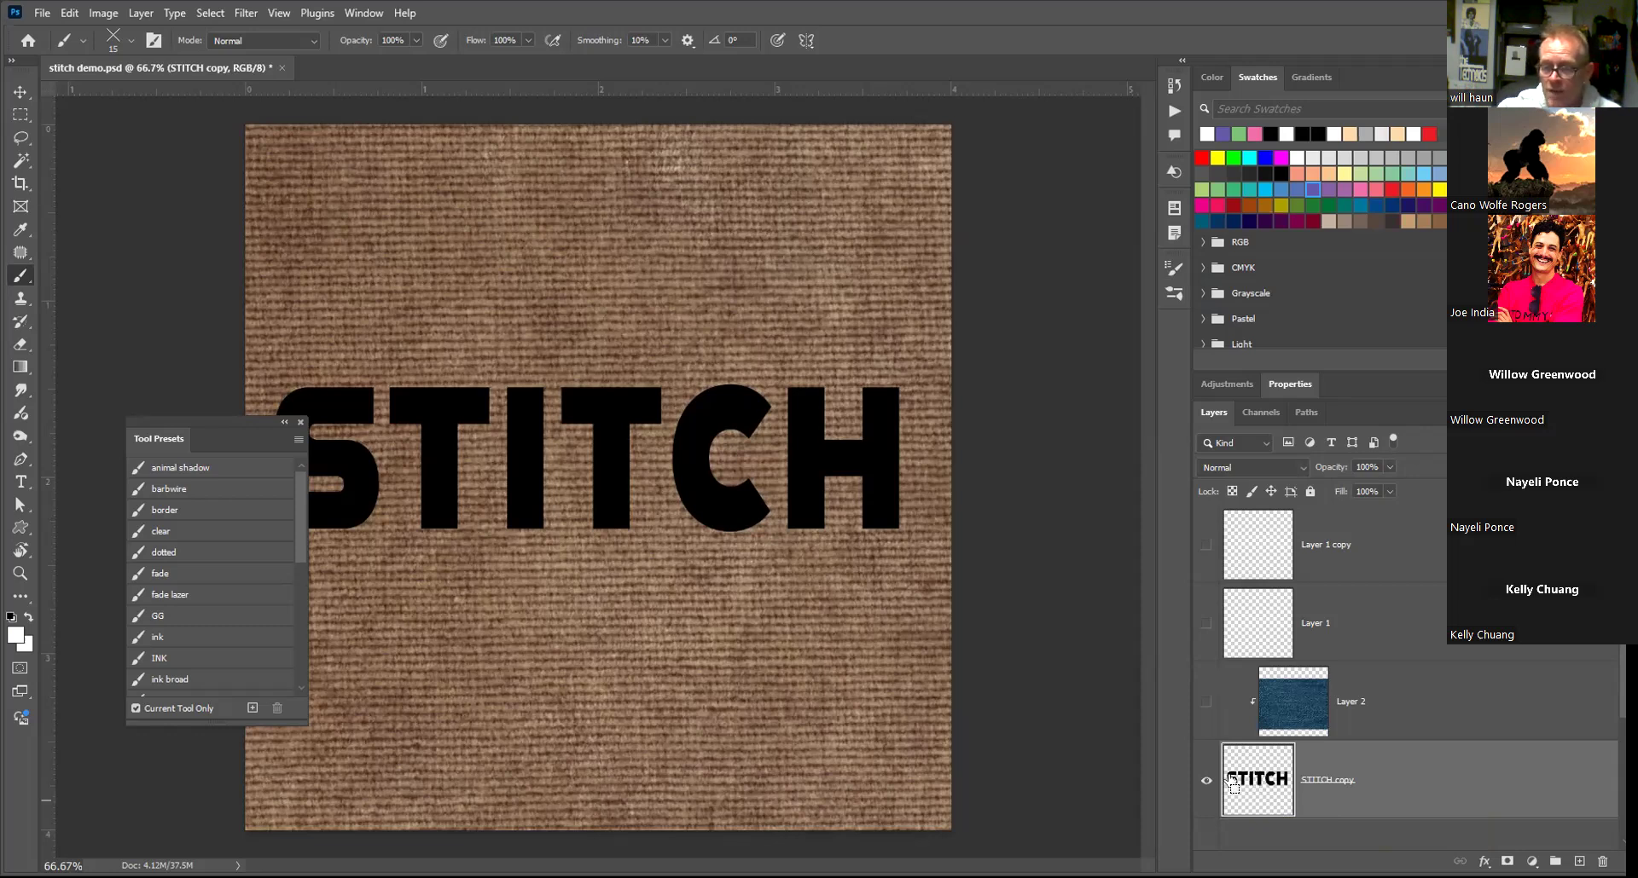
left_click(1259, 791, "ctrl")
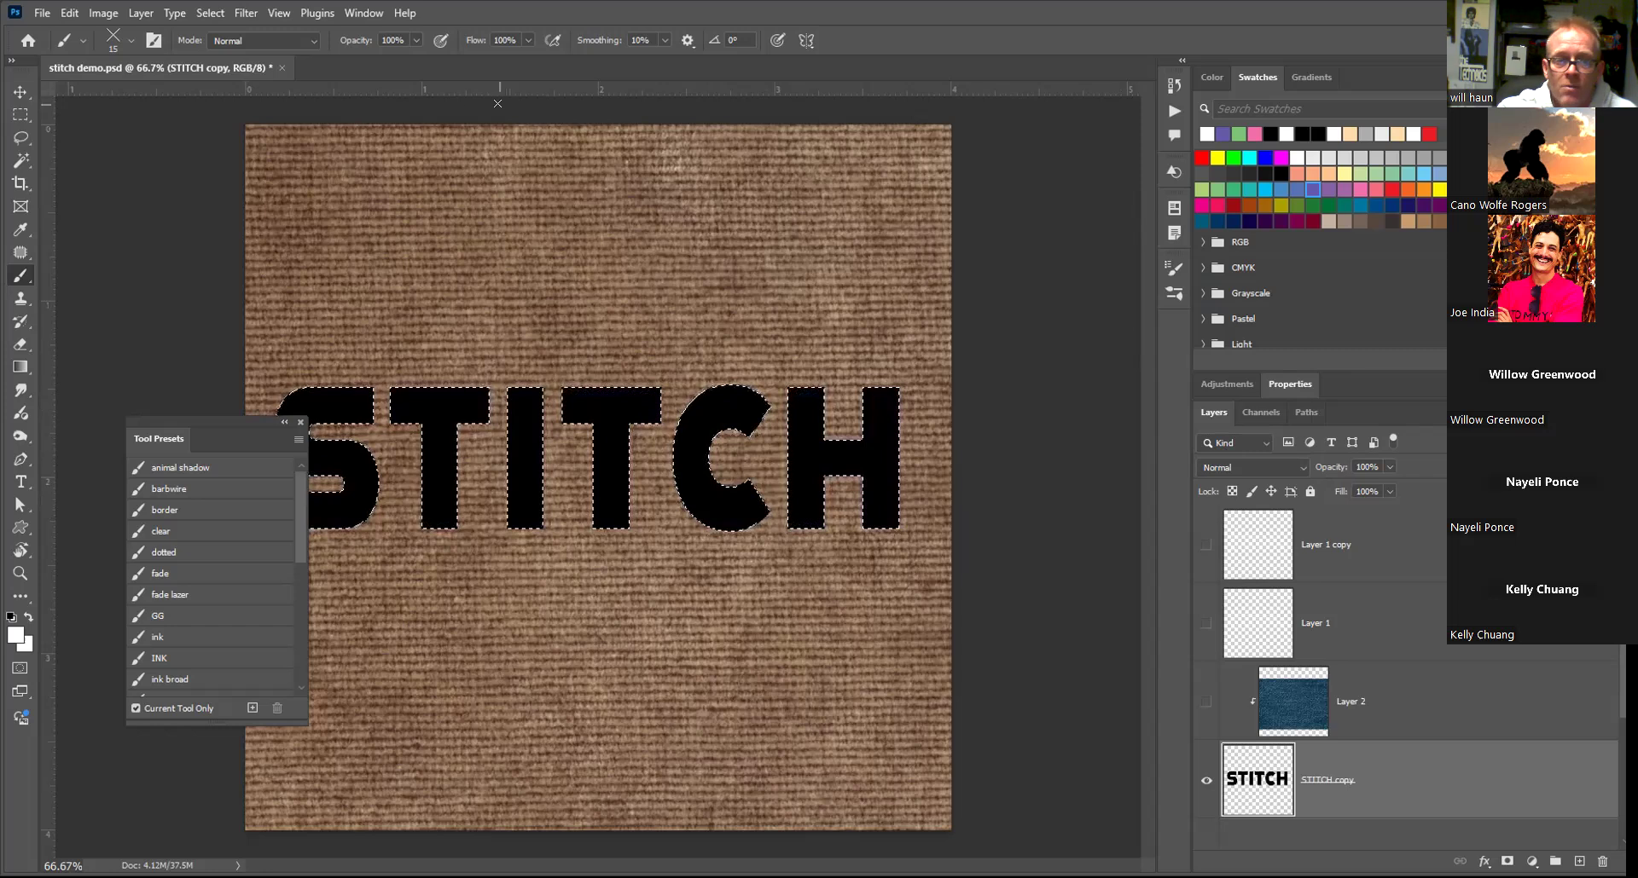
Add a new empty path and convert the letter selection into a work path
left_click(361, 12)
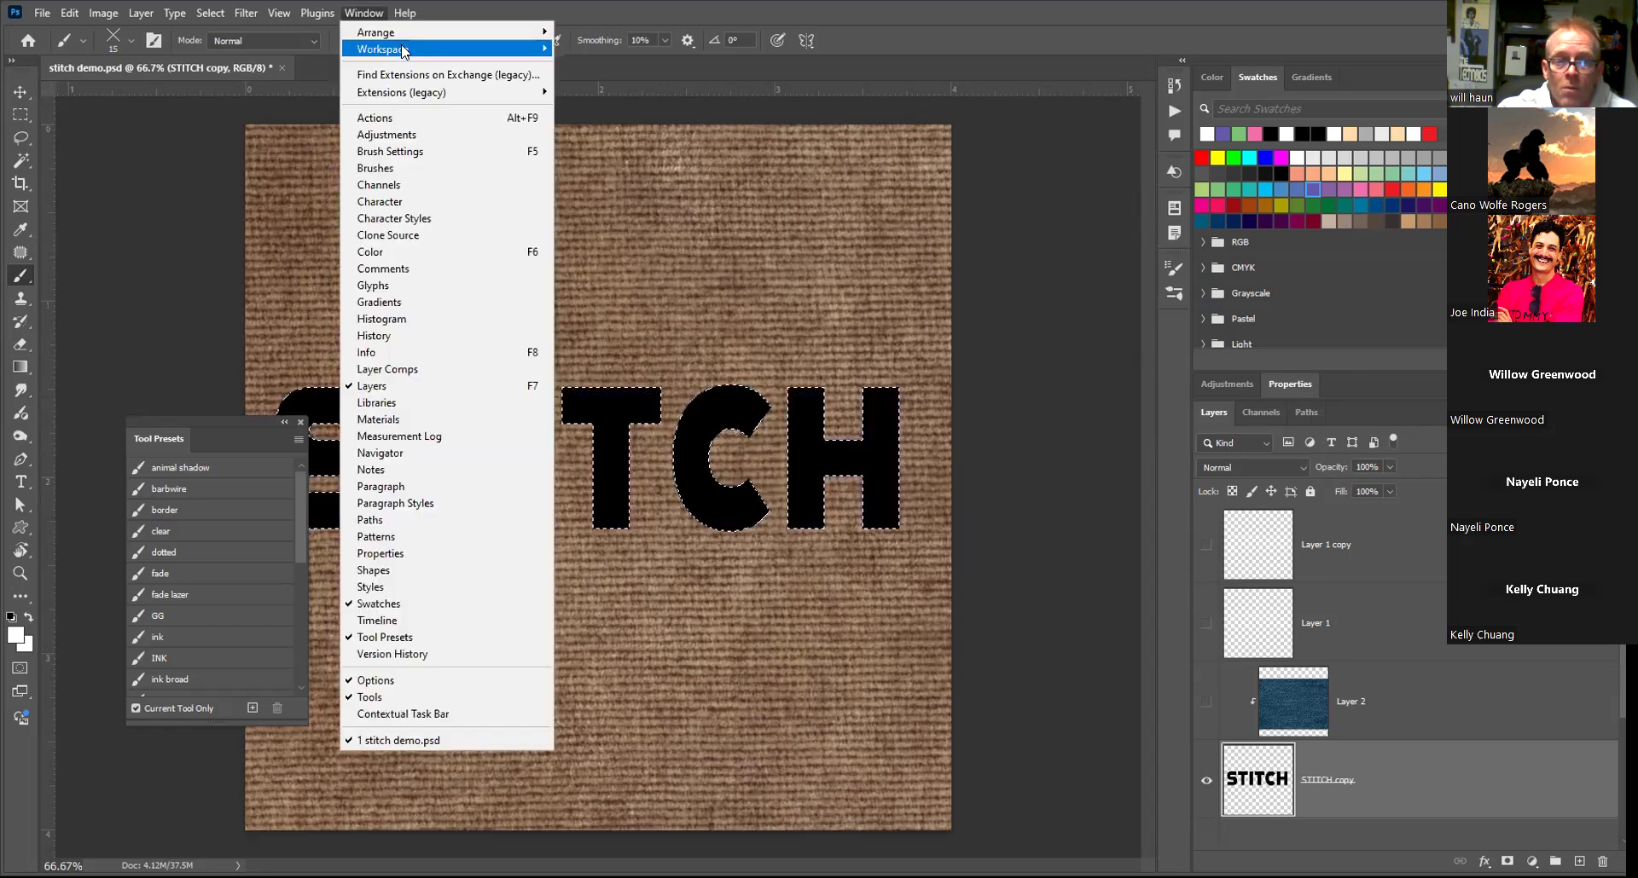
mouse_move(404, 51)
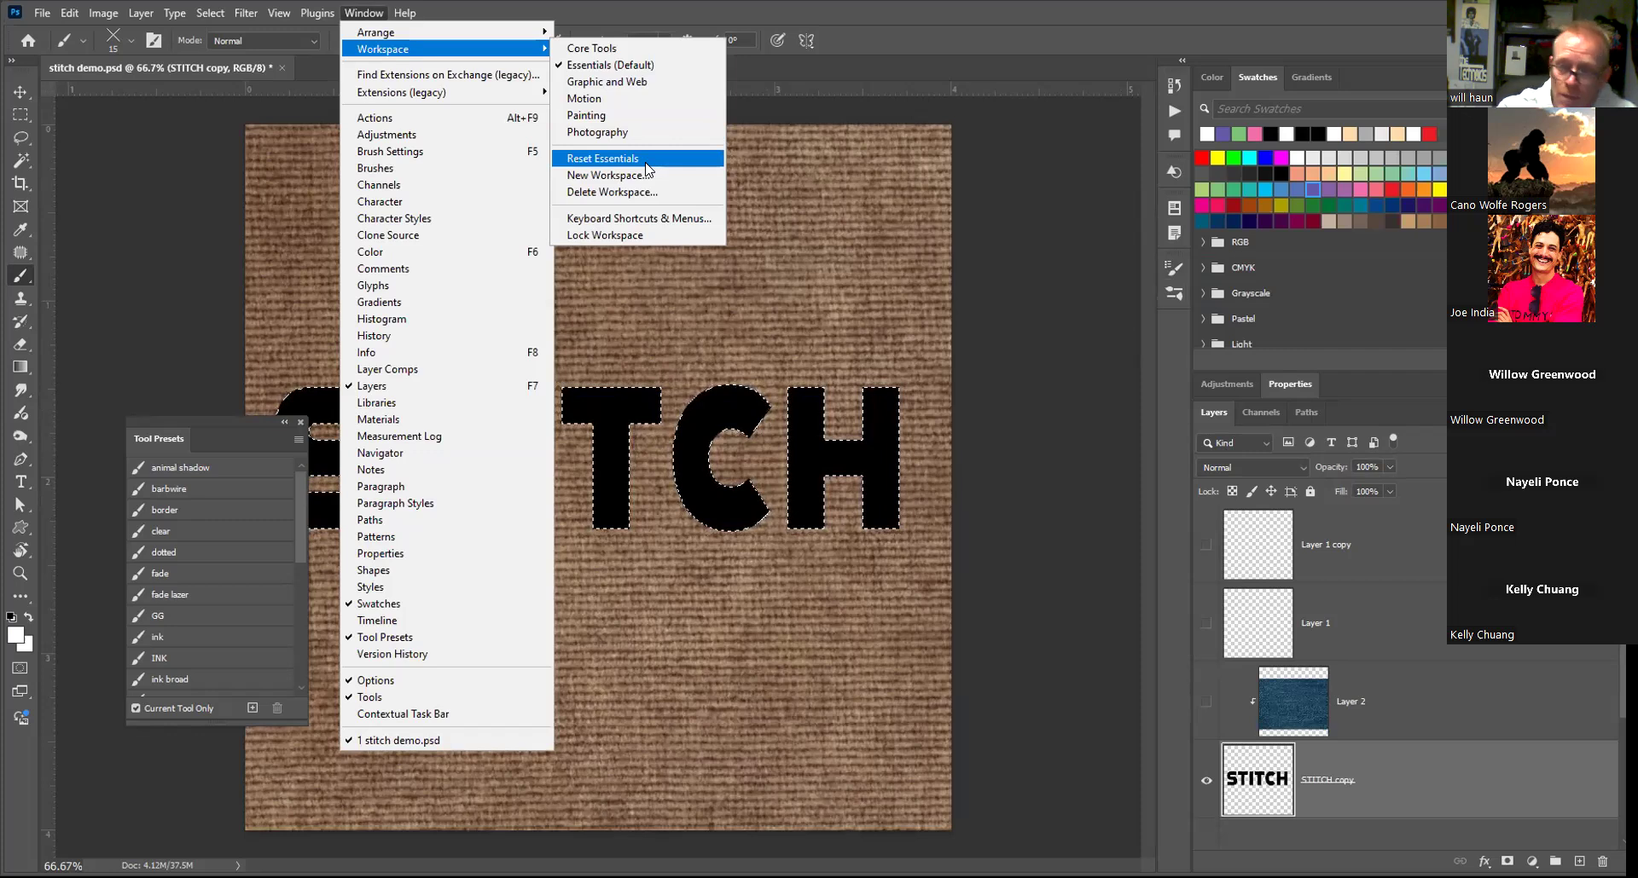
left_click(1305, 413)
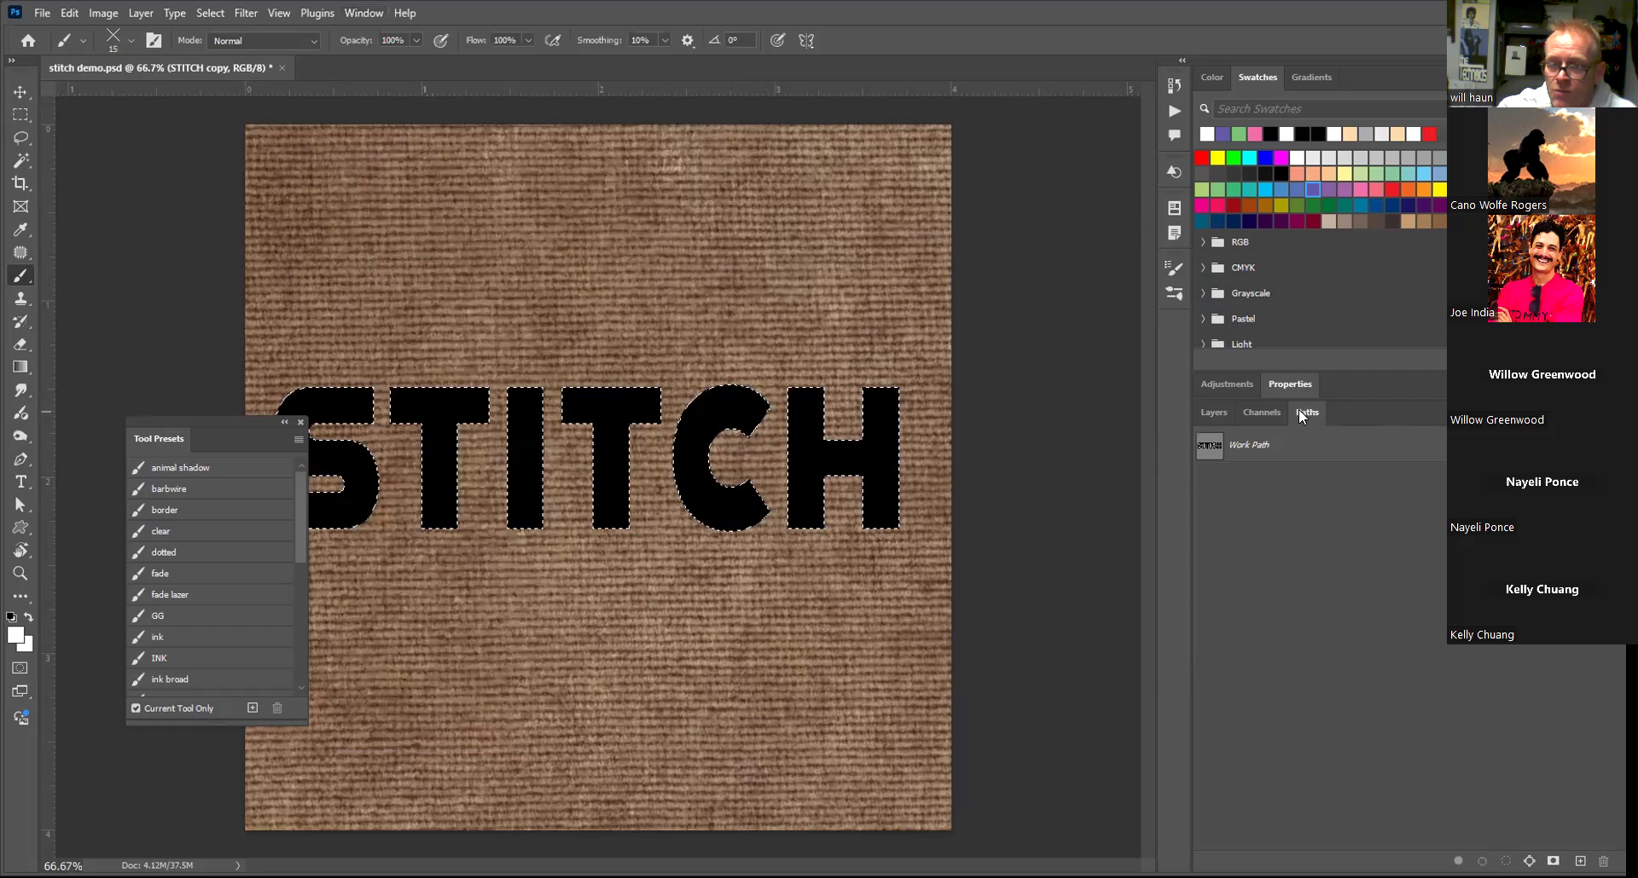
left_click(1211, 412)
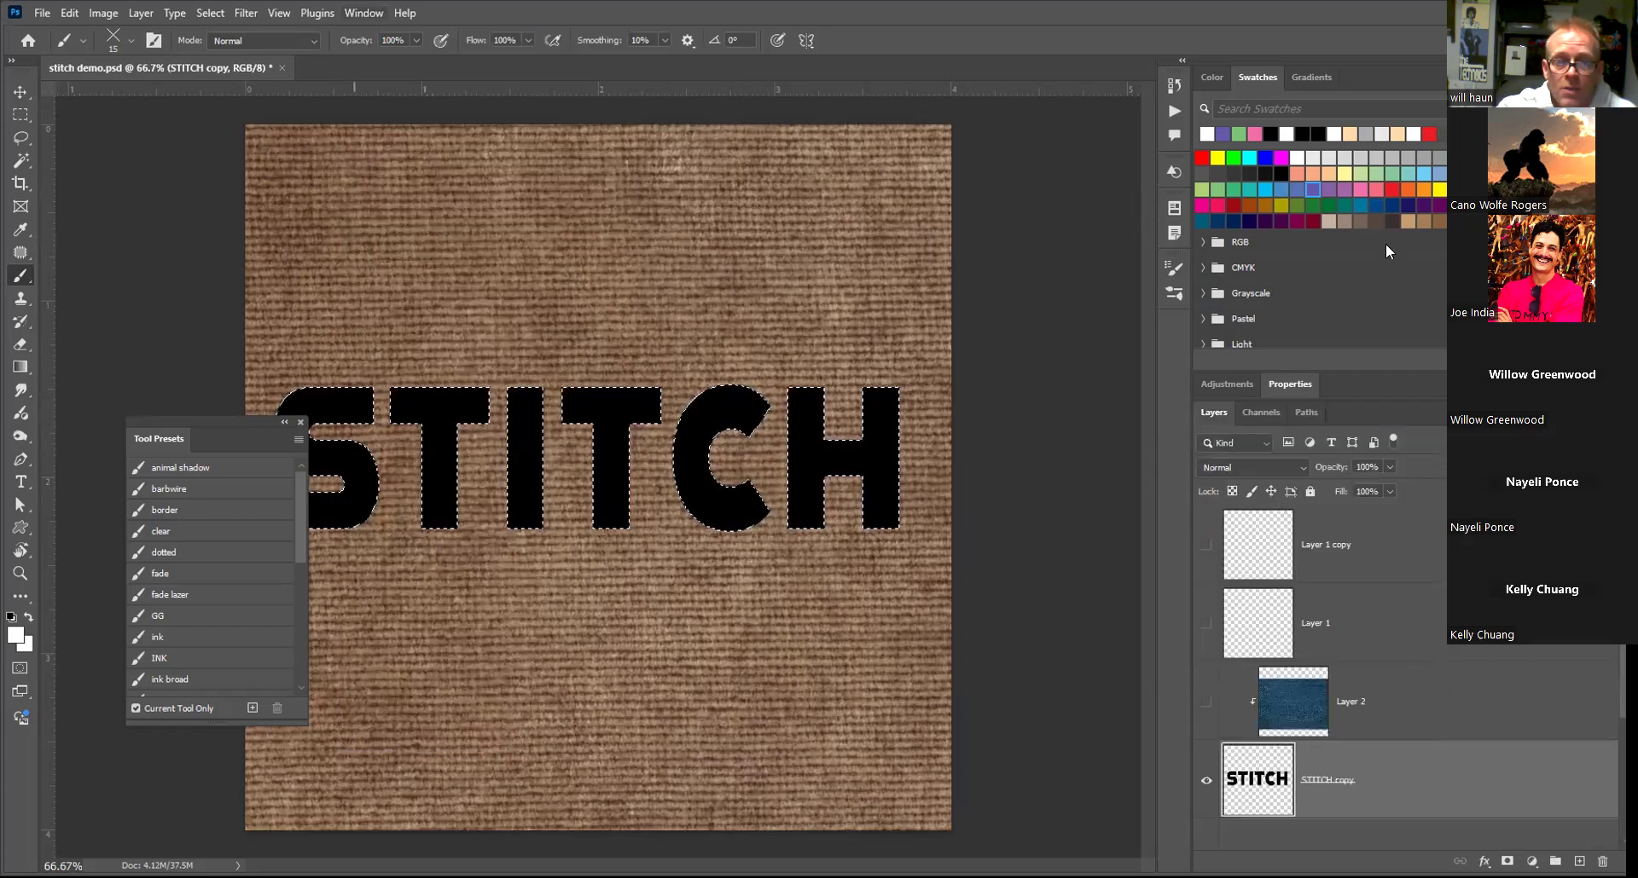
left_click(363, 13)
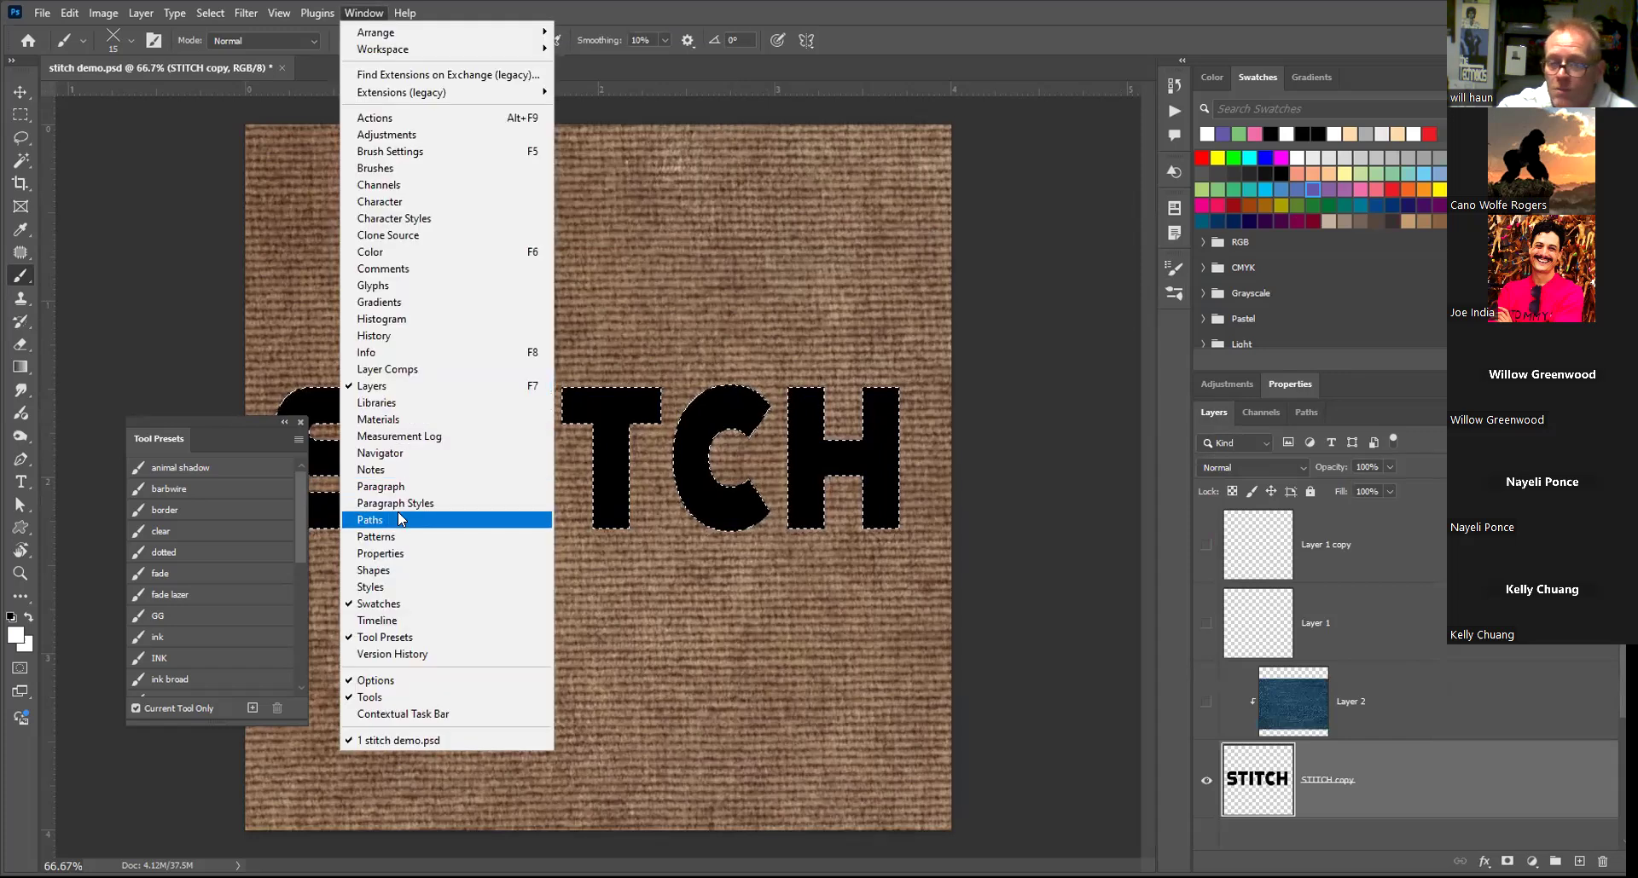
left_click(1304, 413)
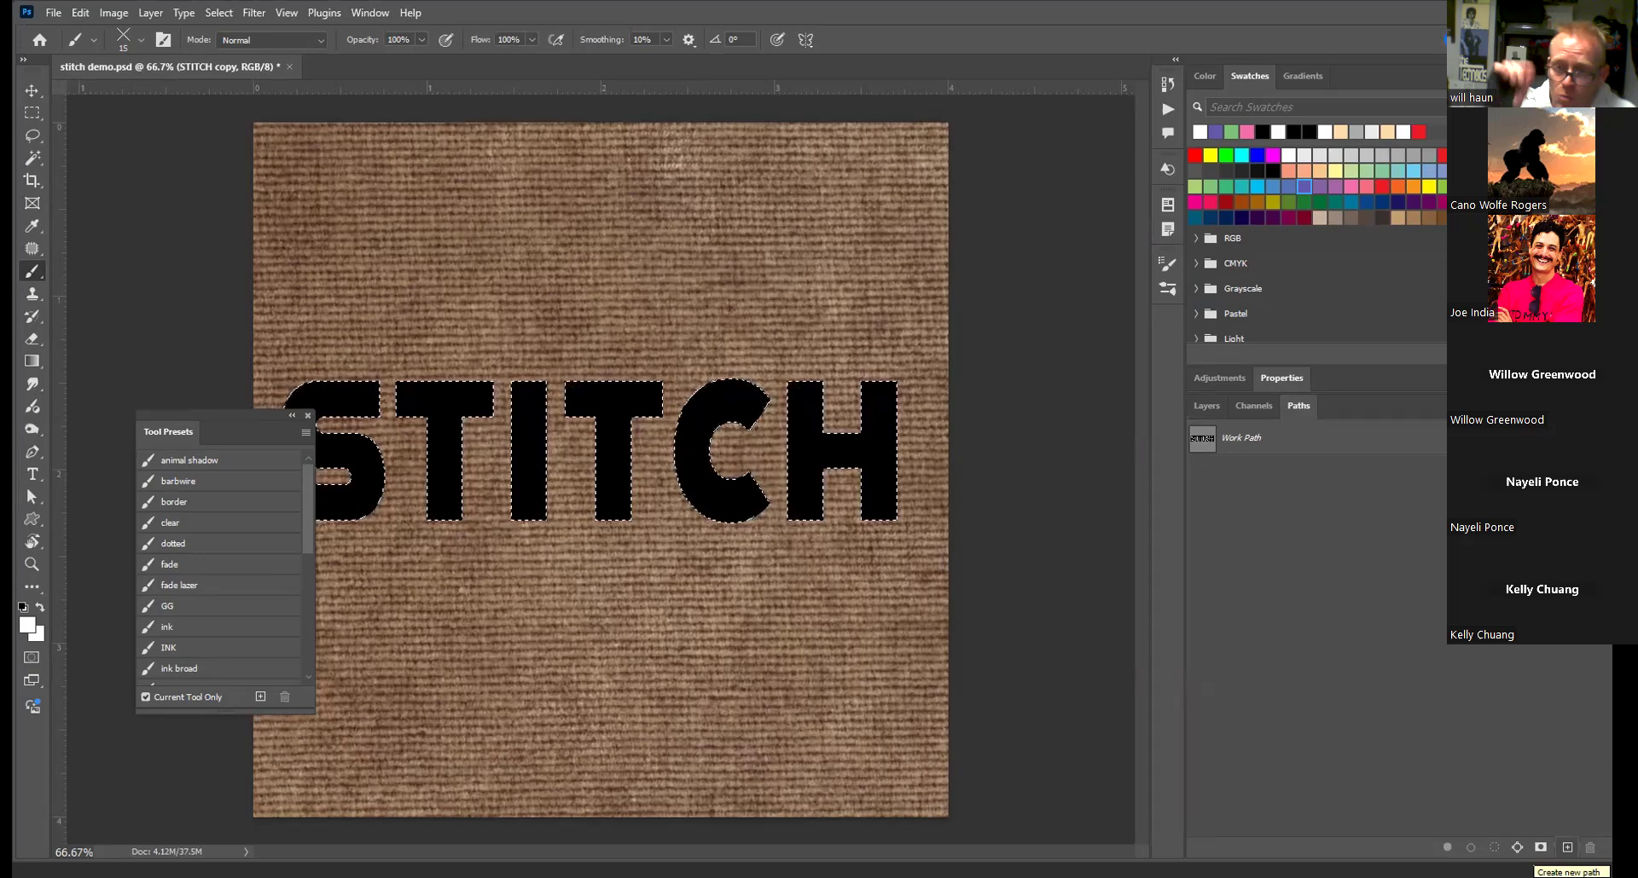
left_click(1567, 848)
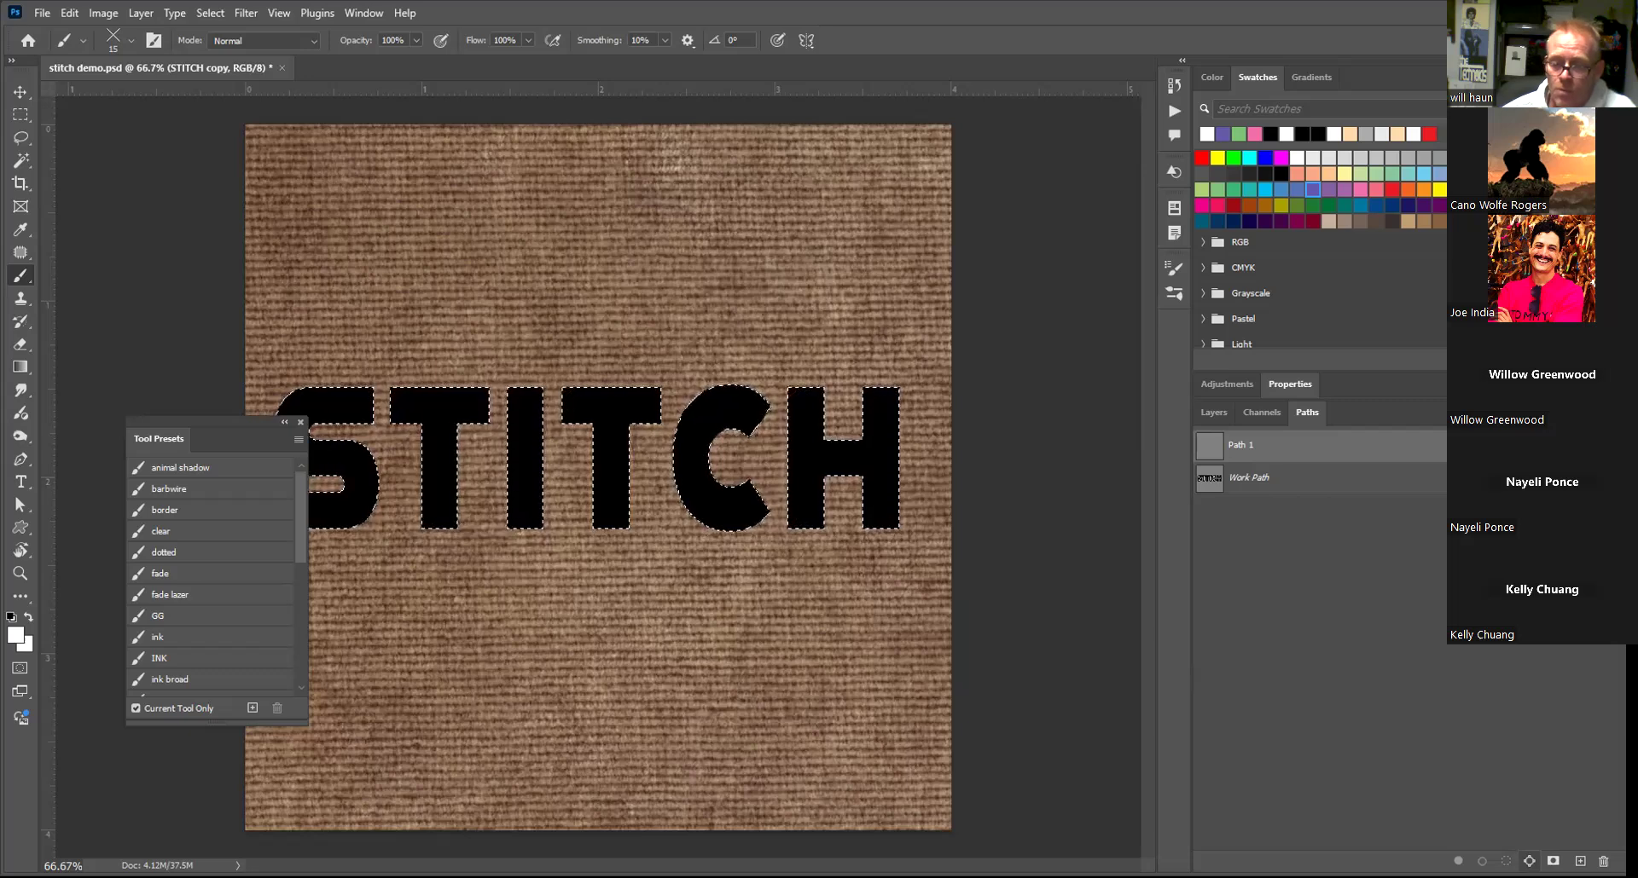
left_click(1529, 862)
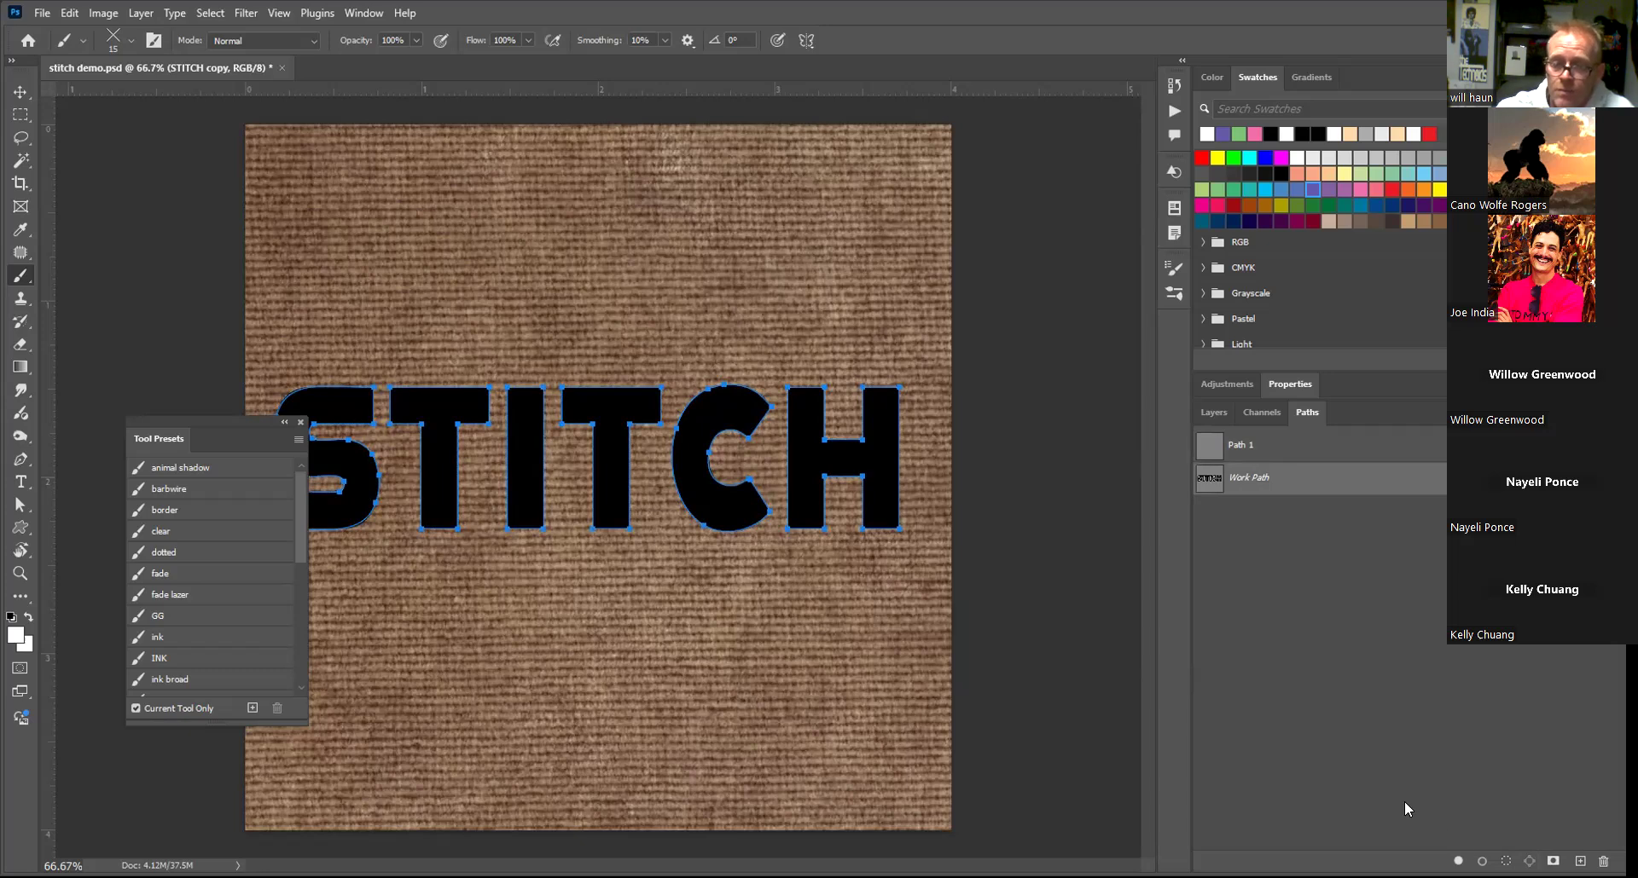
Add a new blank layer directly above the denim Layer 2
left_click(1213, 412)
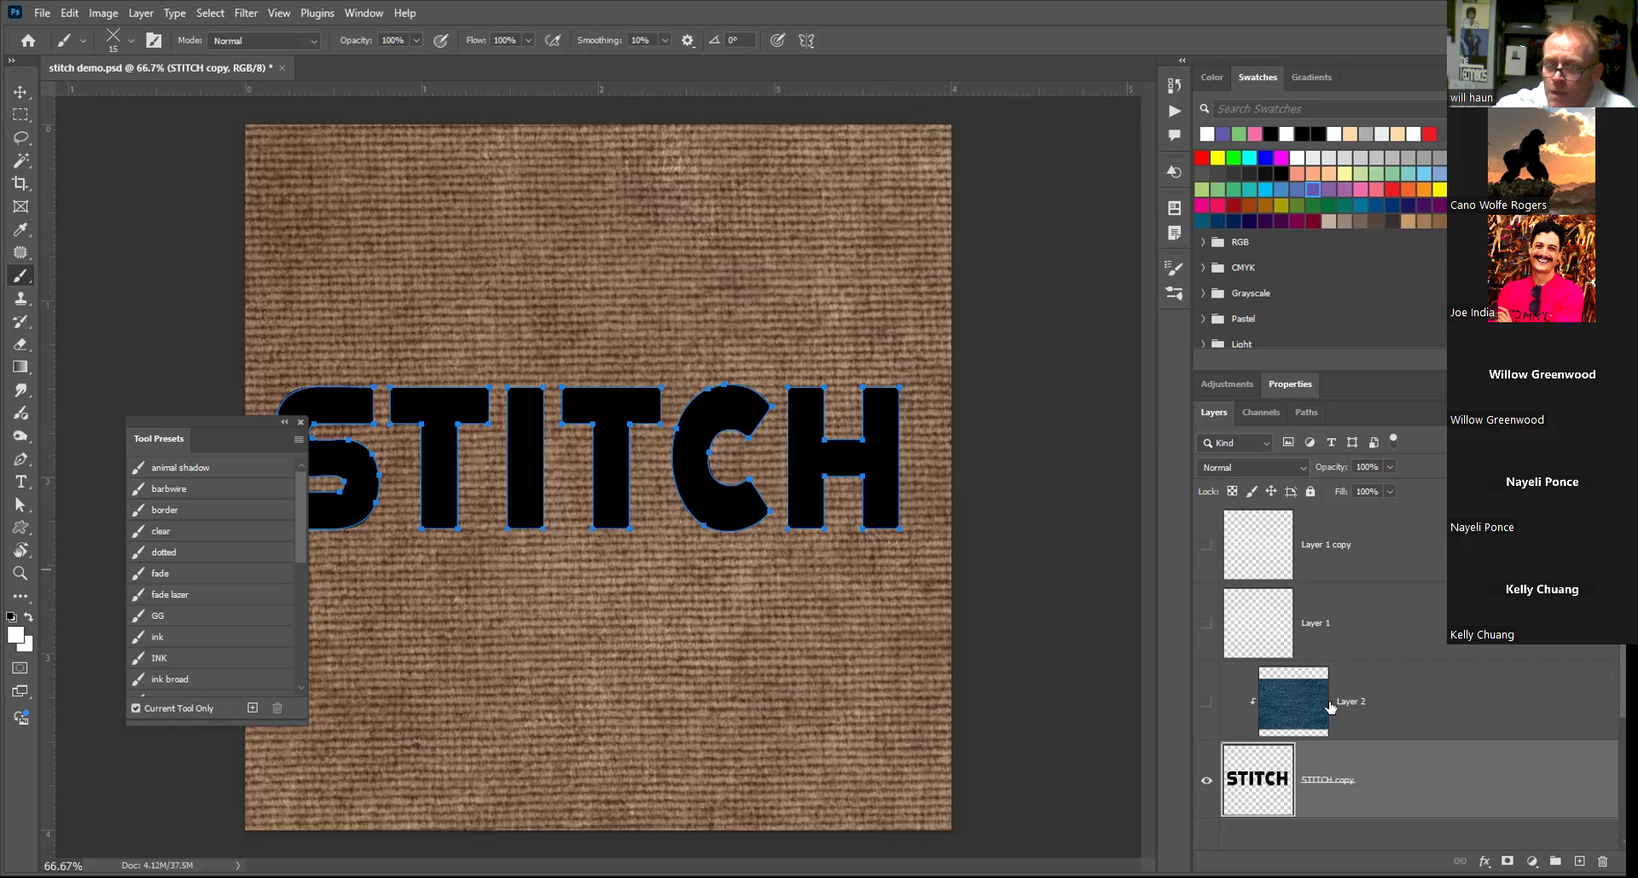
left_click(1387, 676)
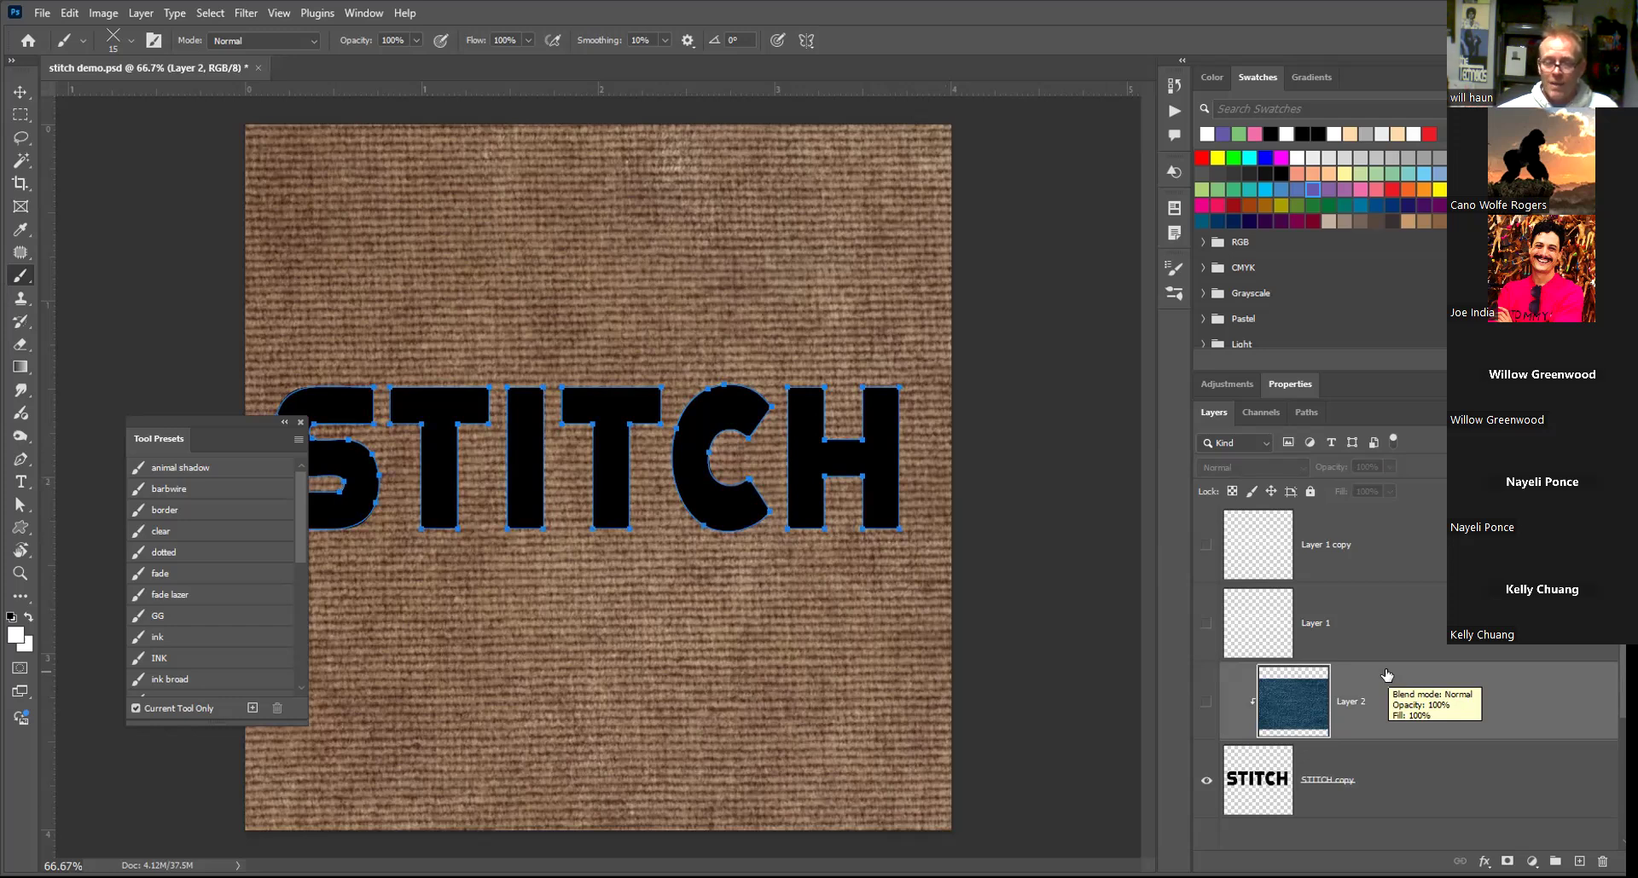
left_click(1205, 703)
left_click(1204, 703)
left_click(1390, 762)
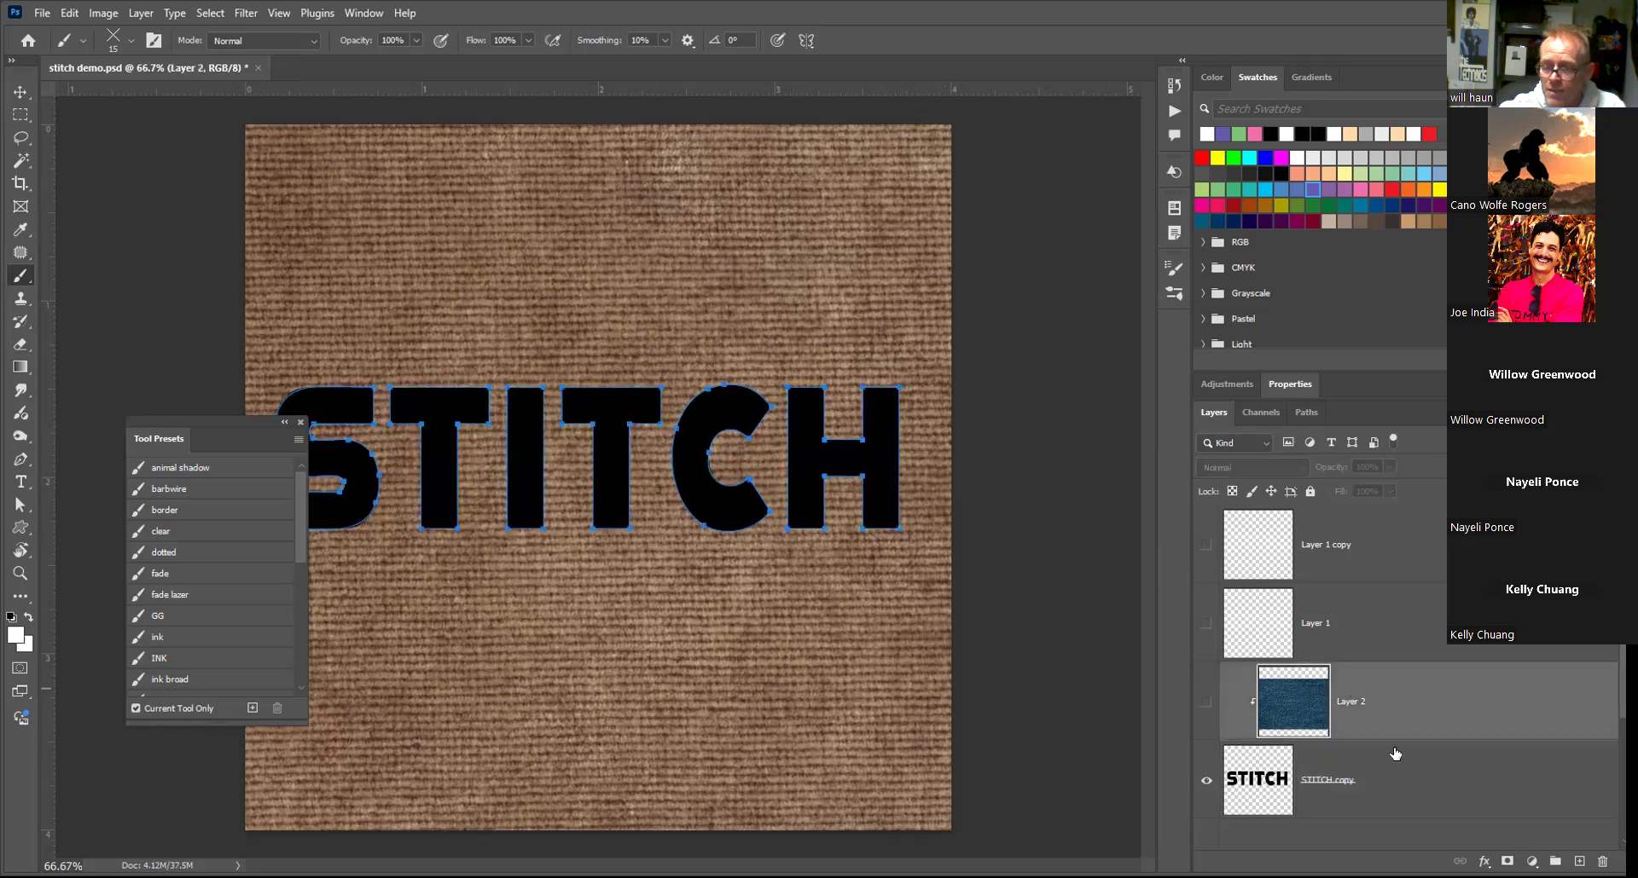
left_click(1579, 861)
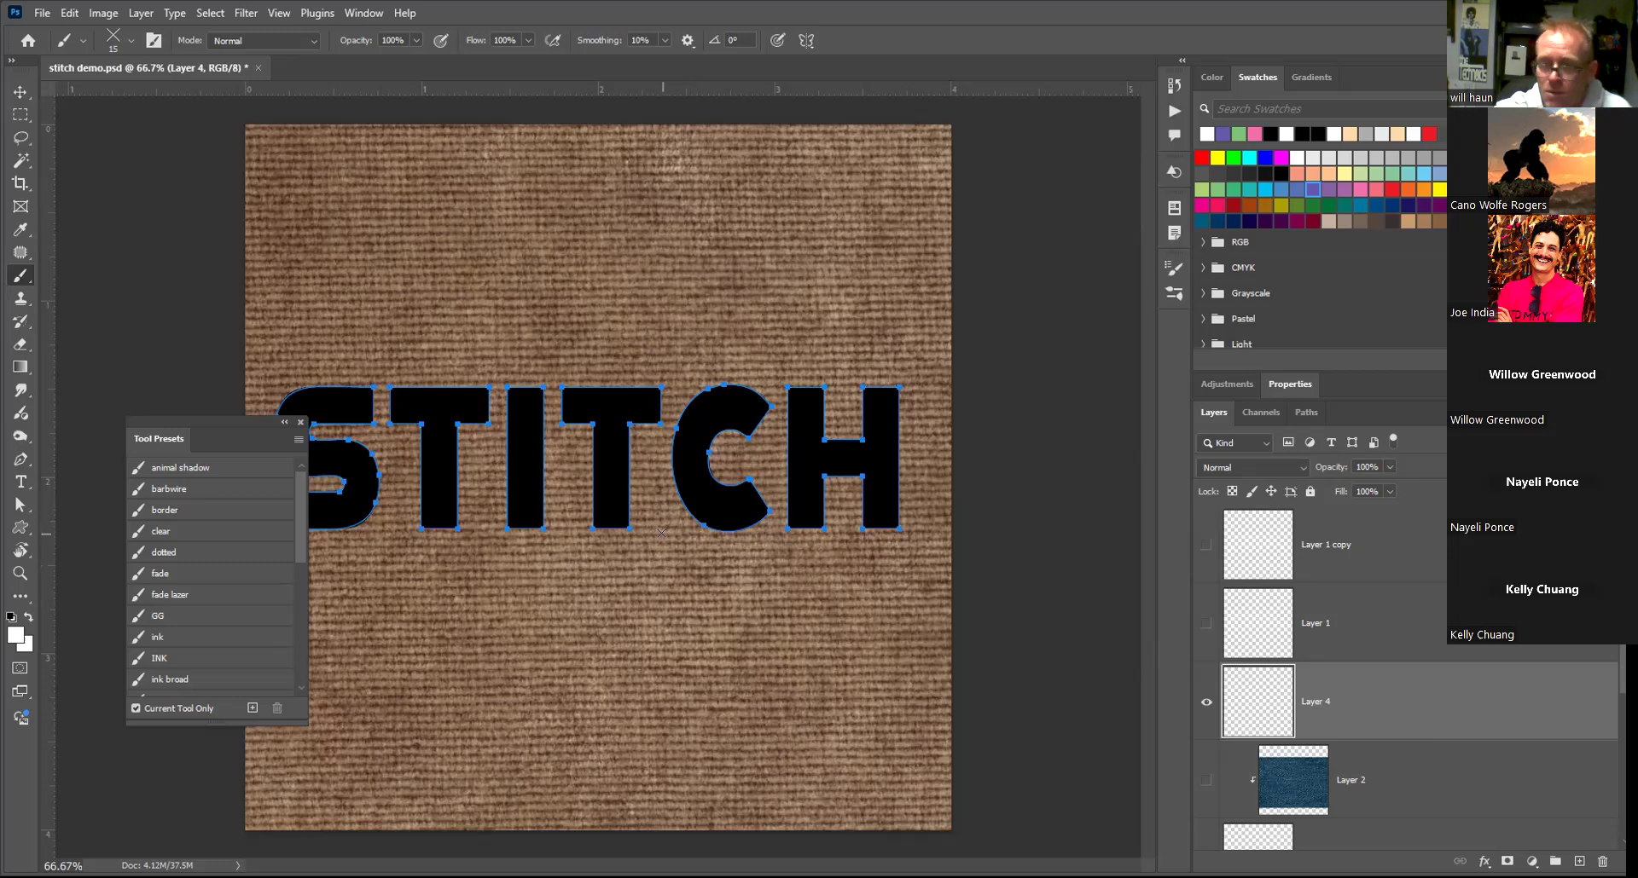
With the Path Selection tool, check the available path commands with the work path active and deselected, and reselect the path
left_click(22, 505)
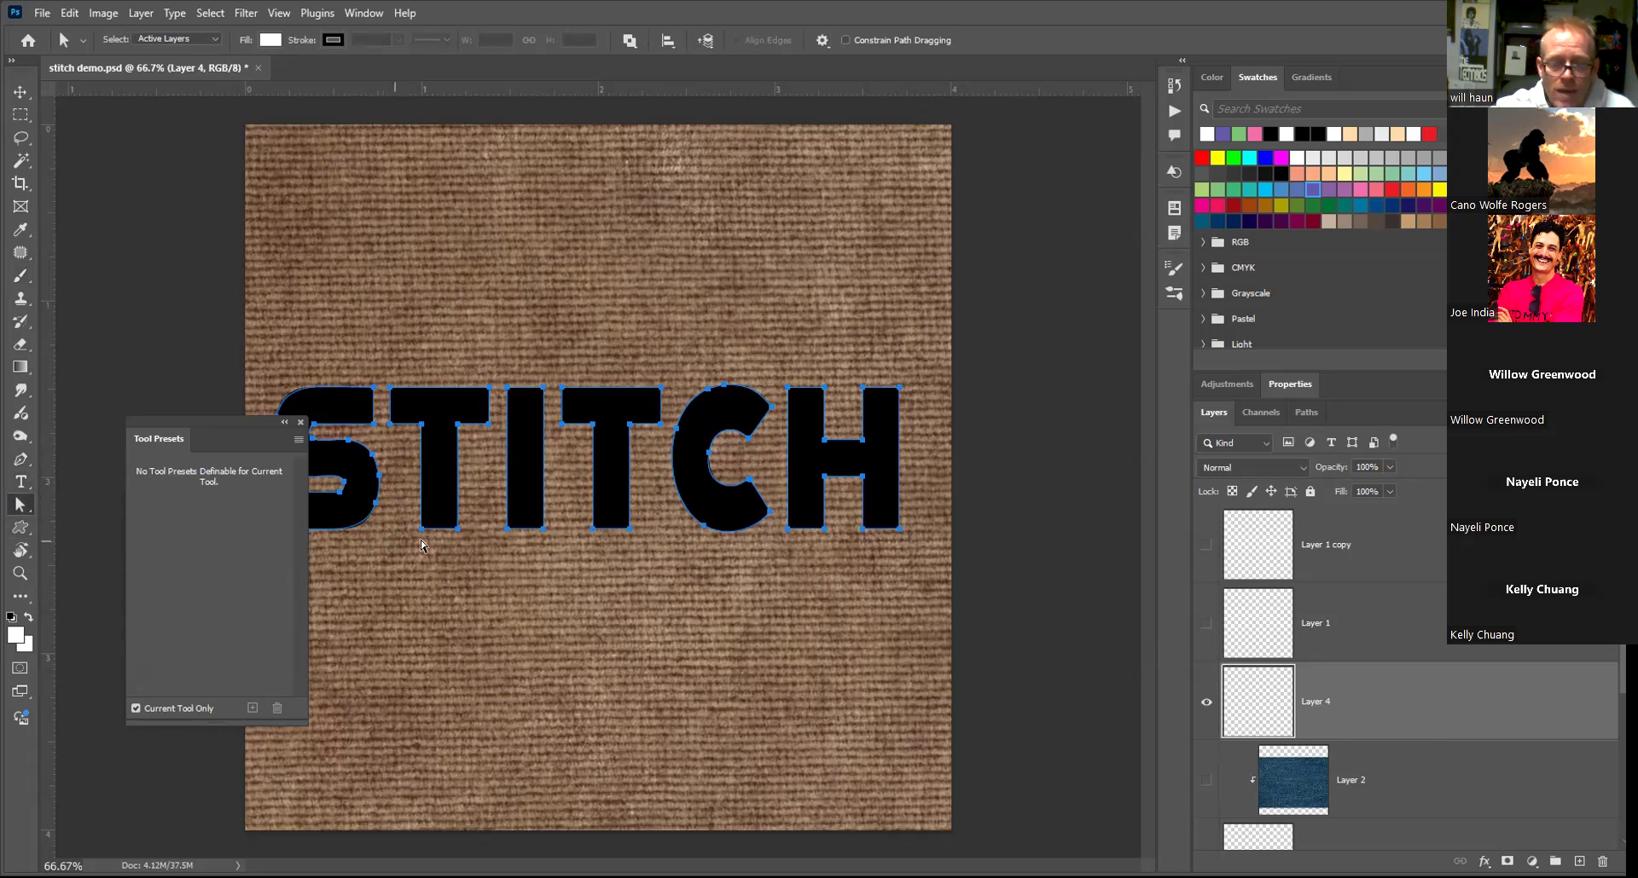
right_click(474, 552)
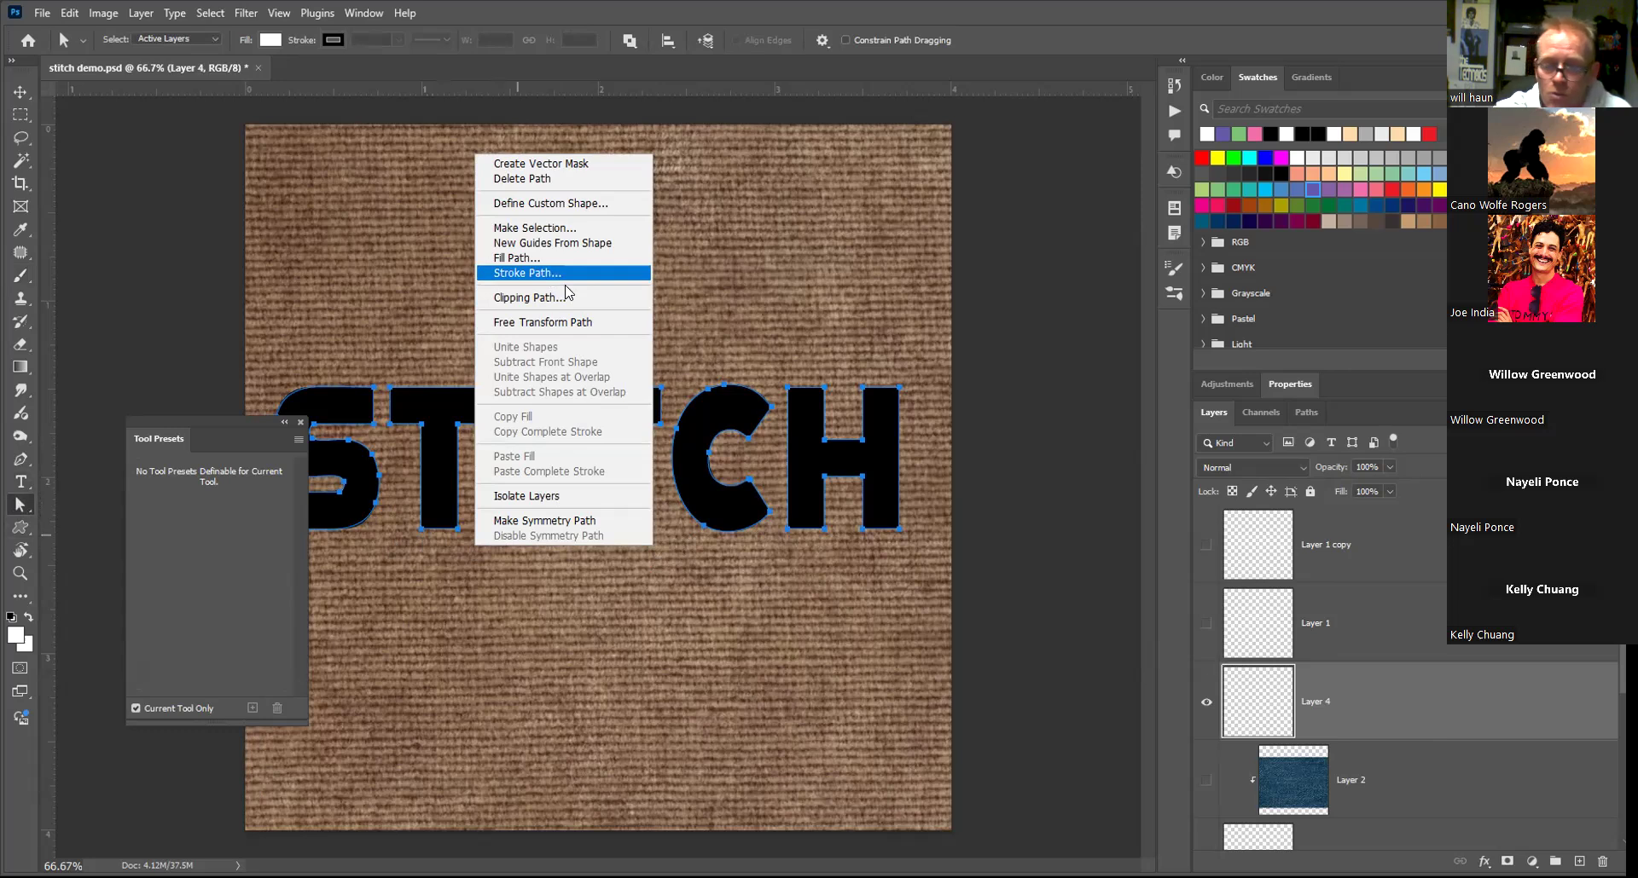
left_click(1310, 417)
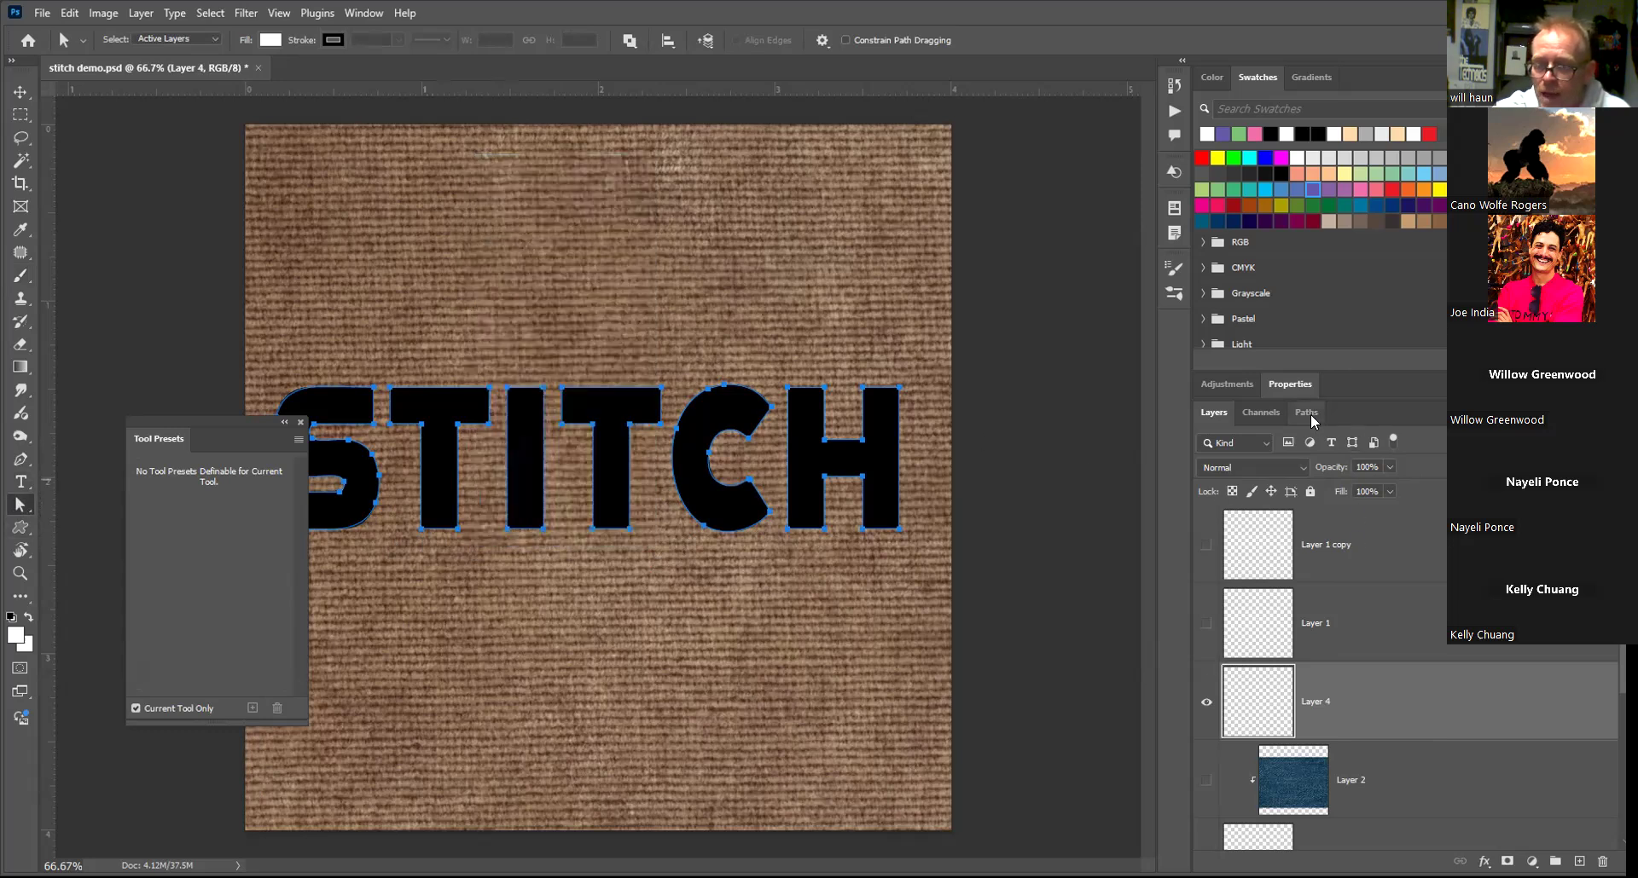
left_click(1306, 414)
left_click(1301, 525)
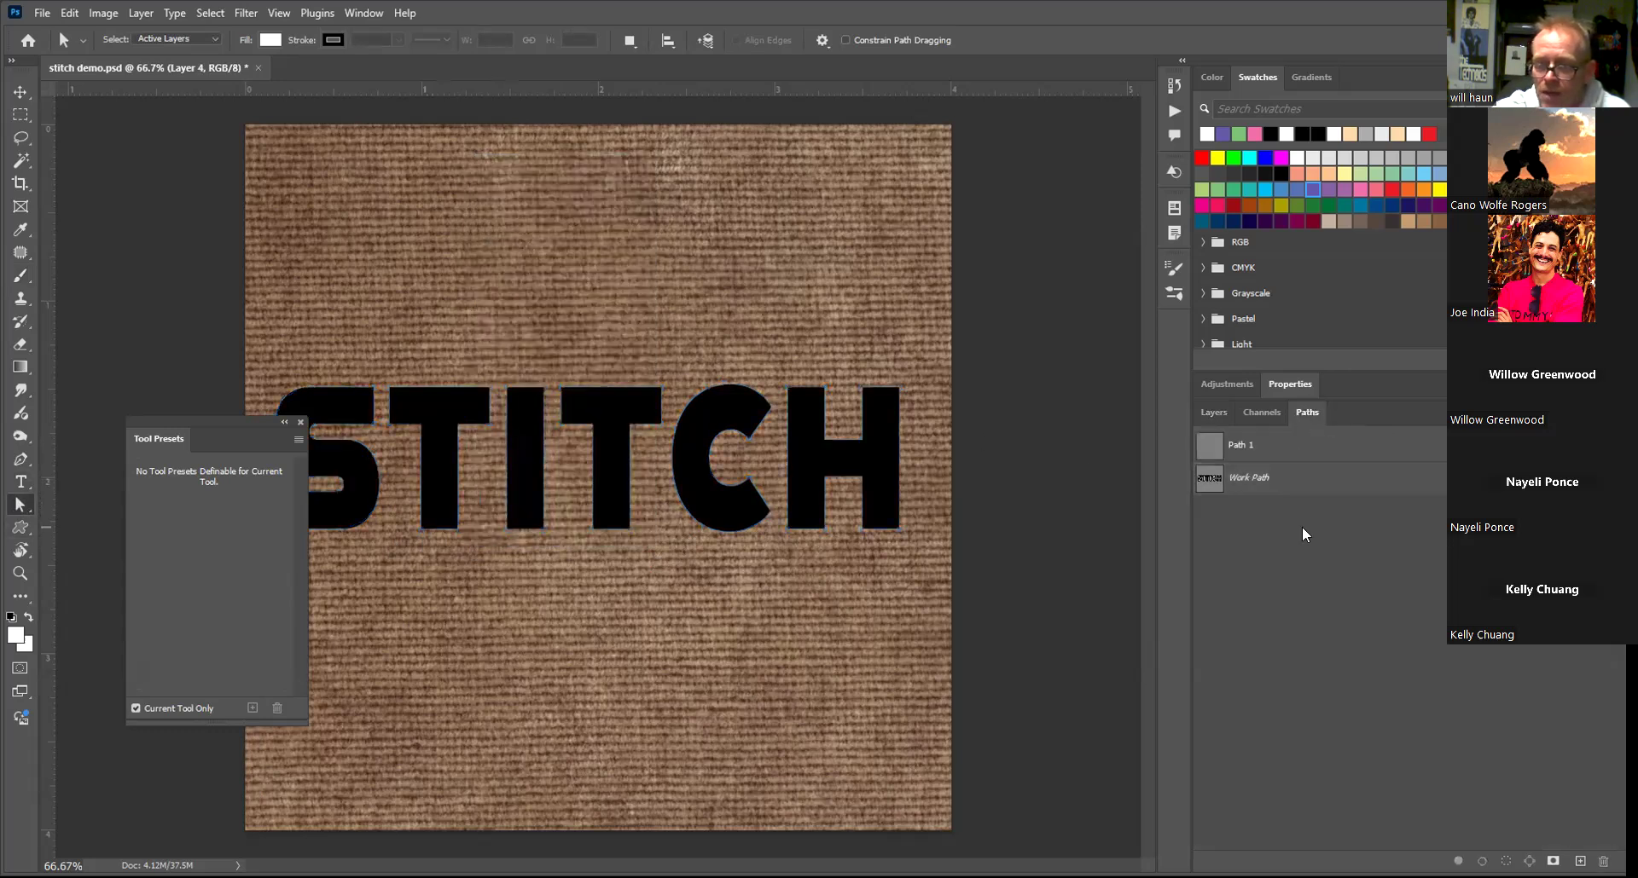
left_click(1221, 412)
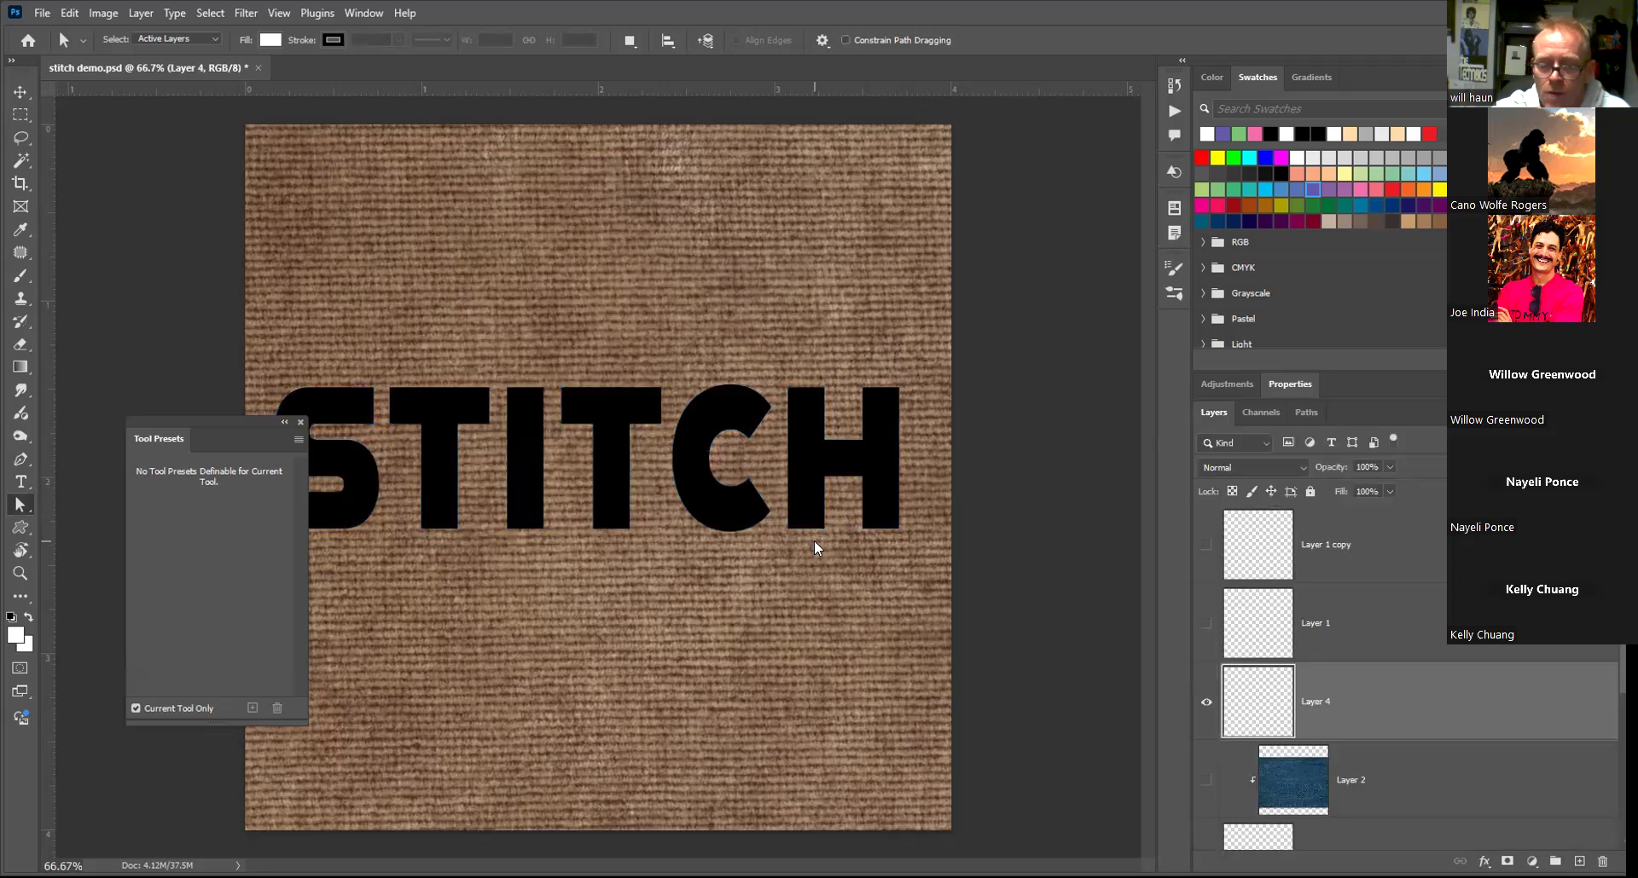
right_click(815, 544)
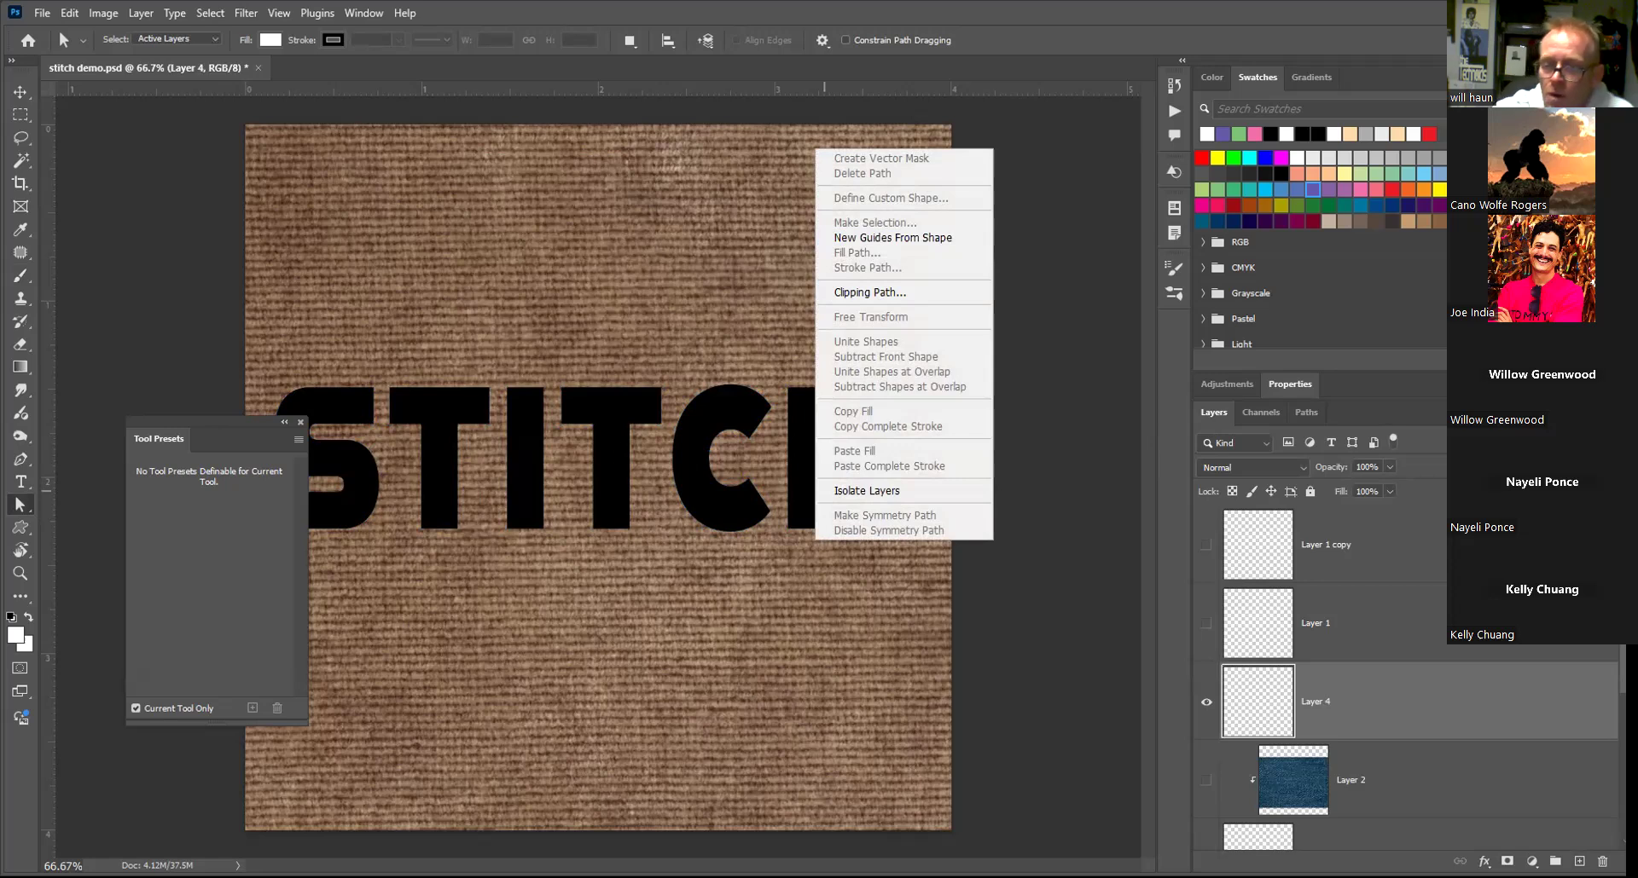
left_click(1307, 413)
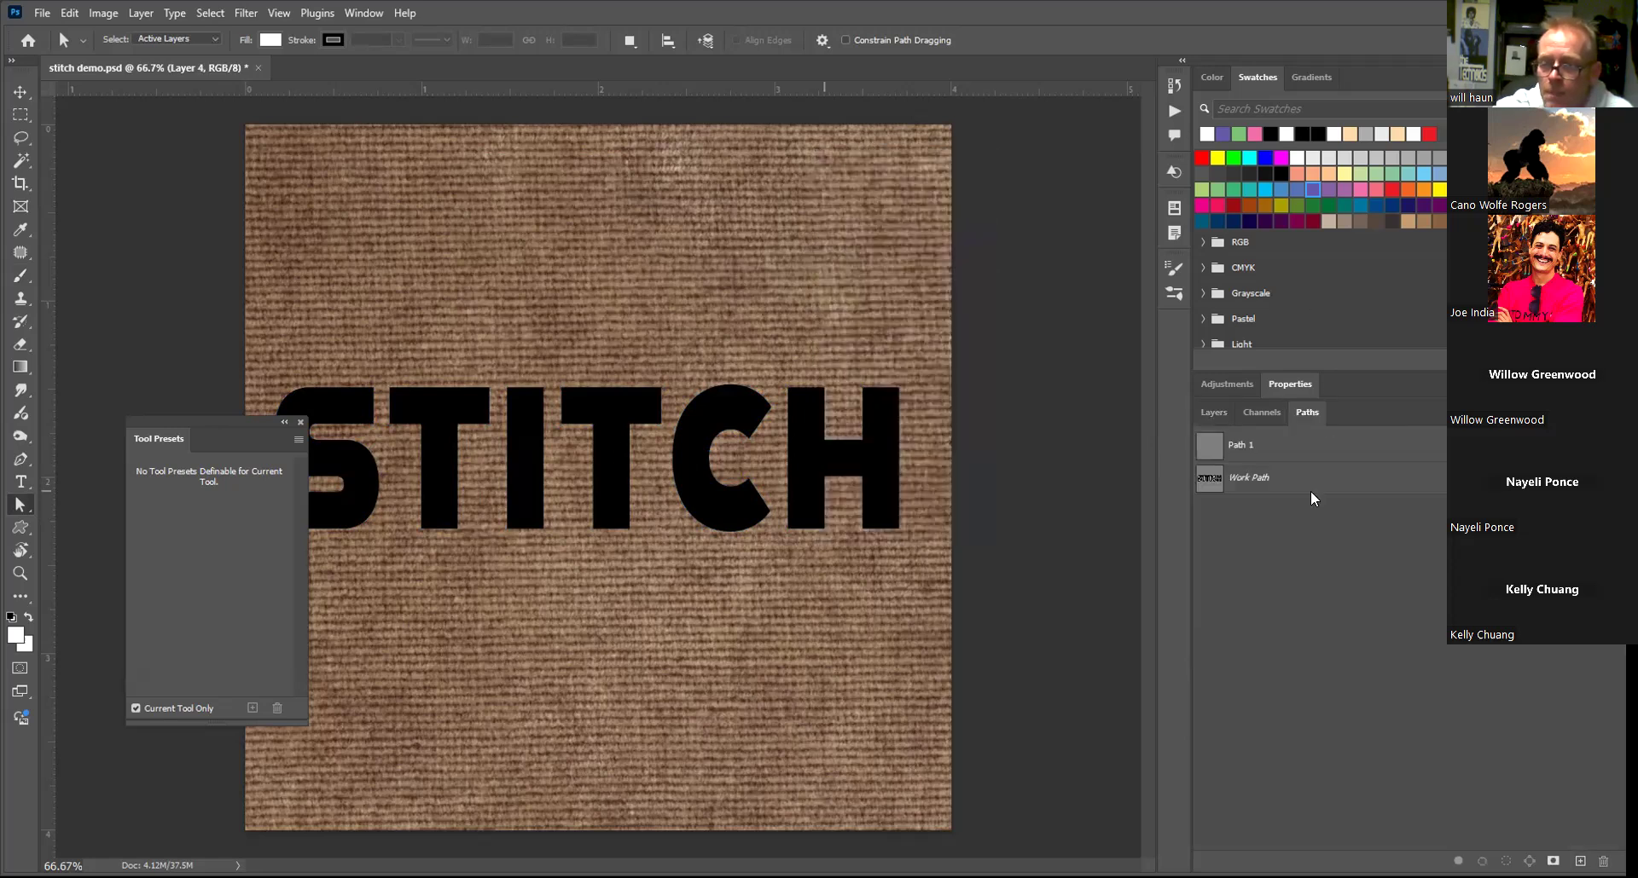
left_click(1309, 480)
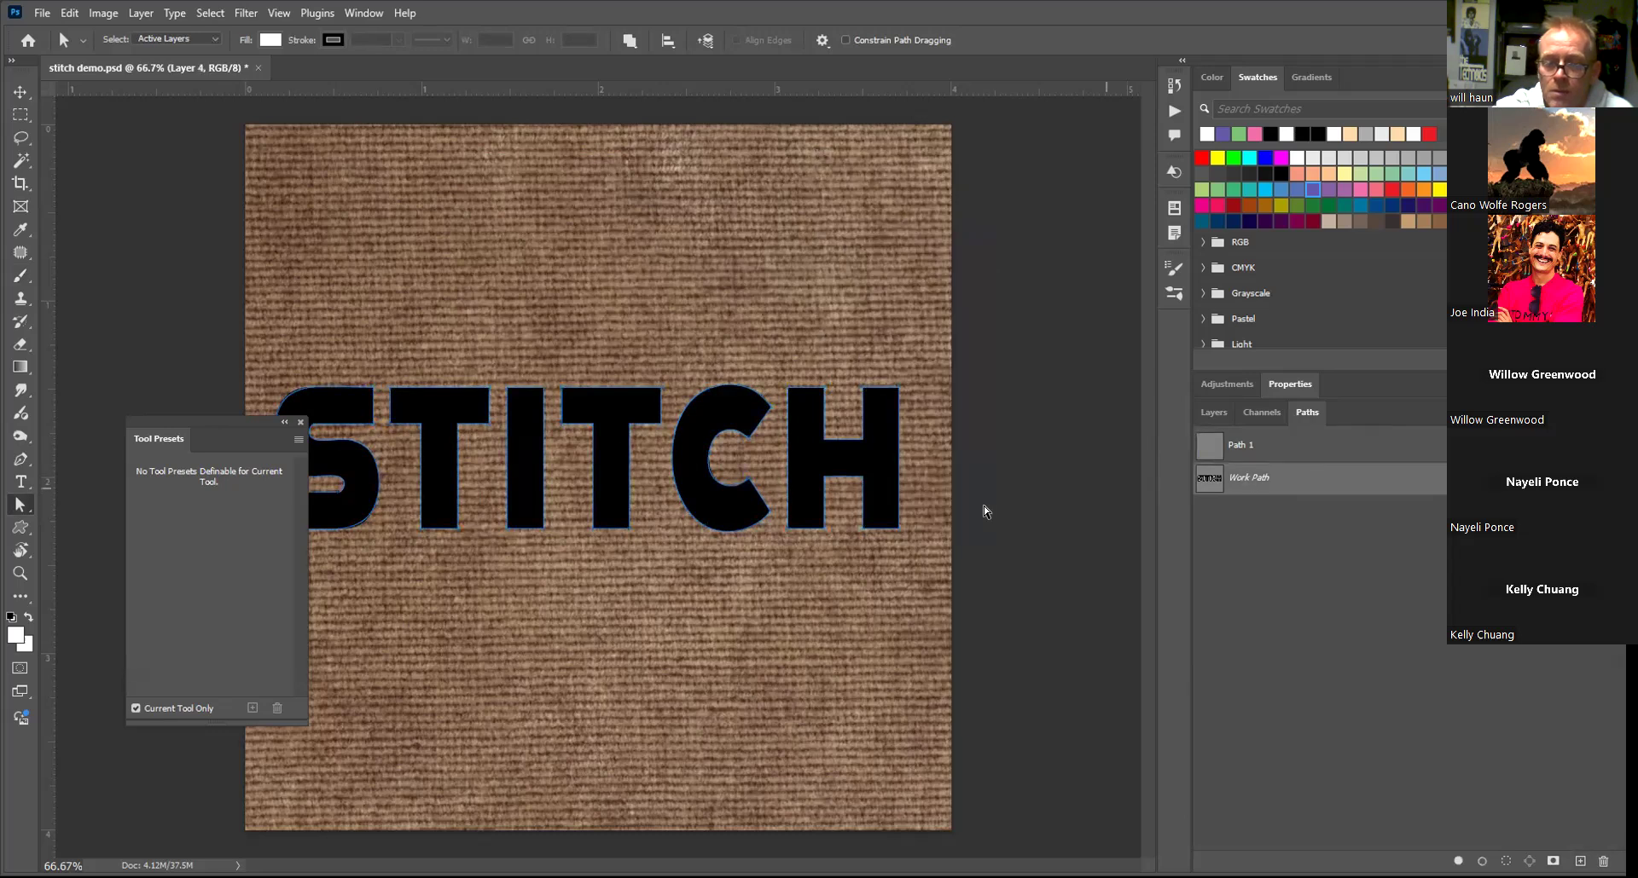
left_click(1213, 414)
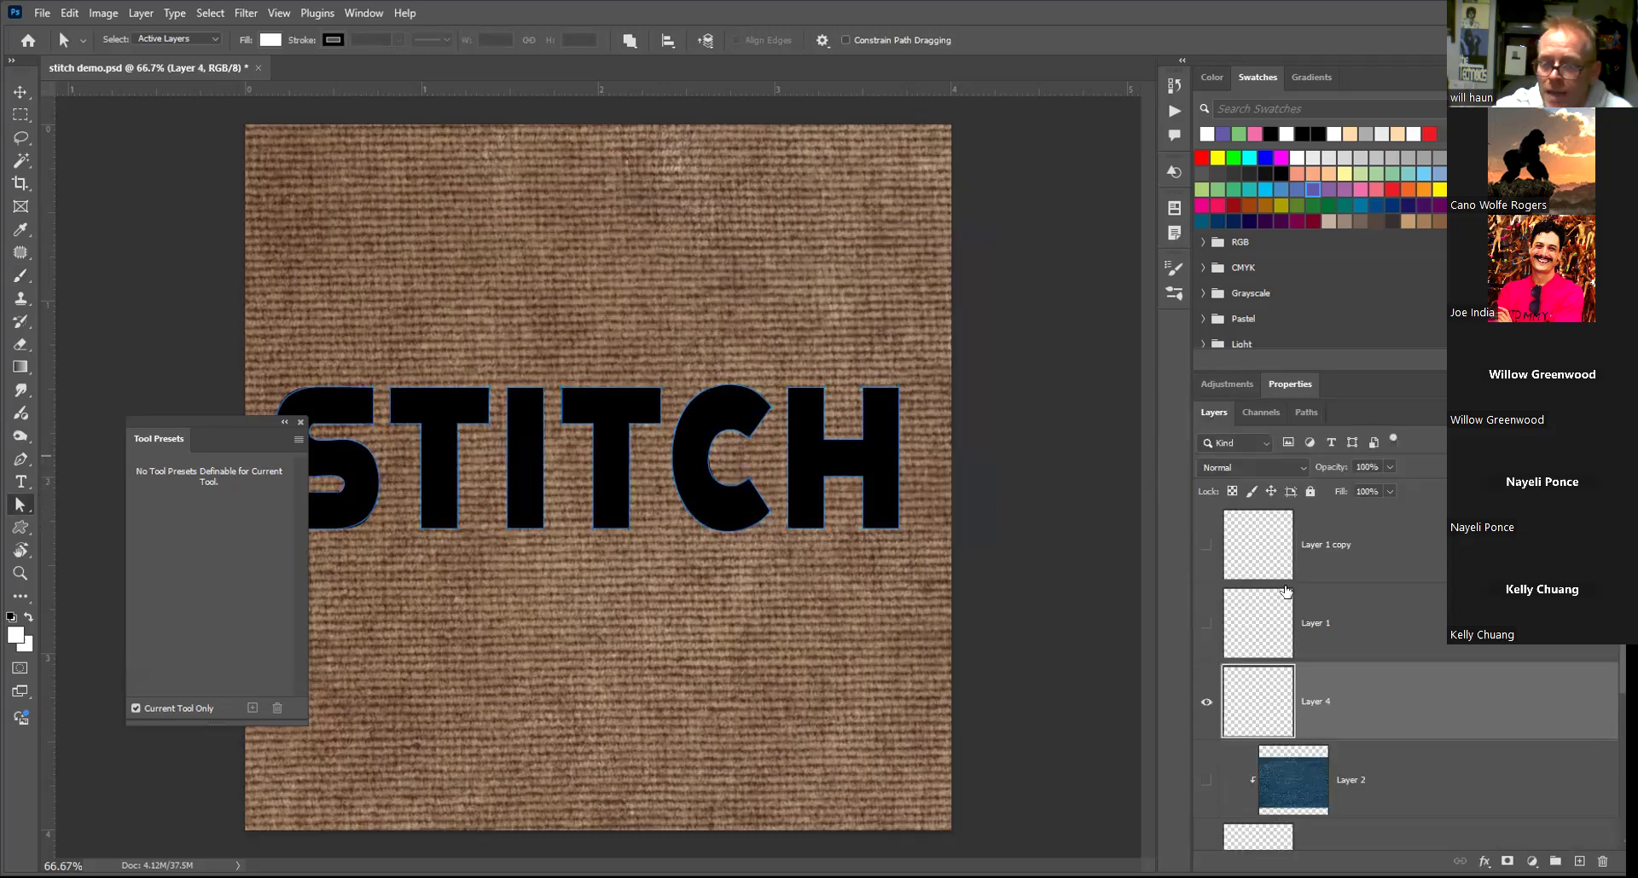
right_click(685, 567)
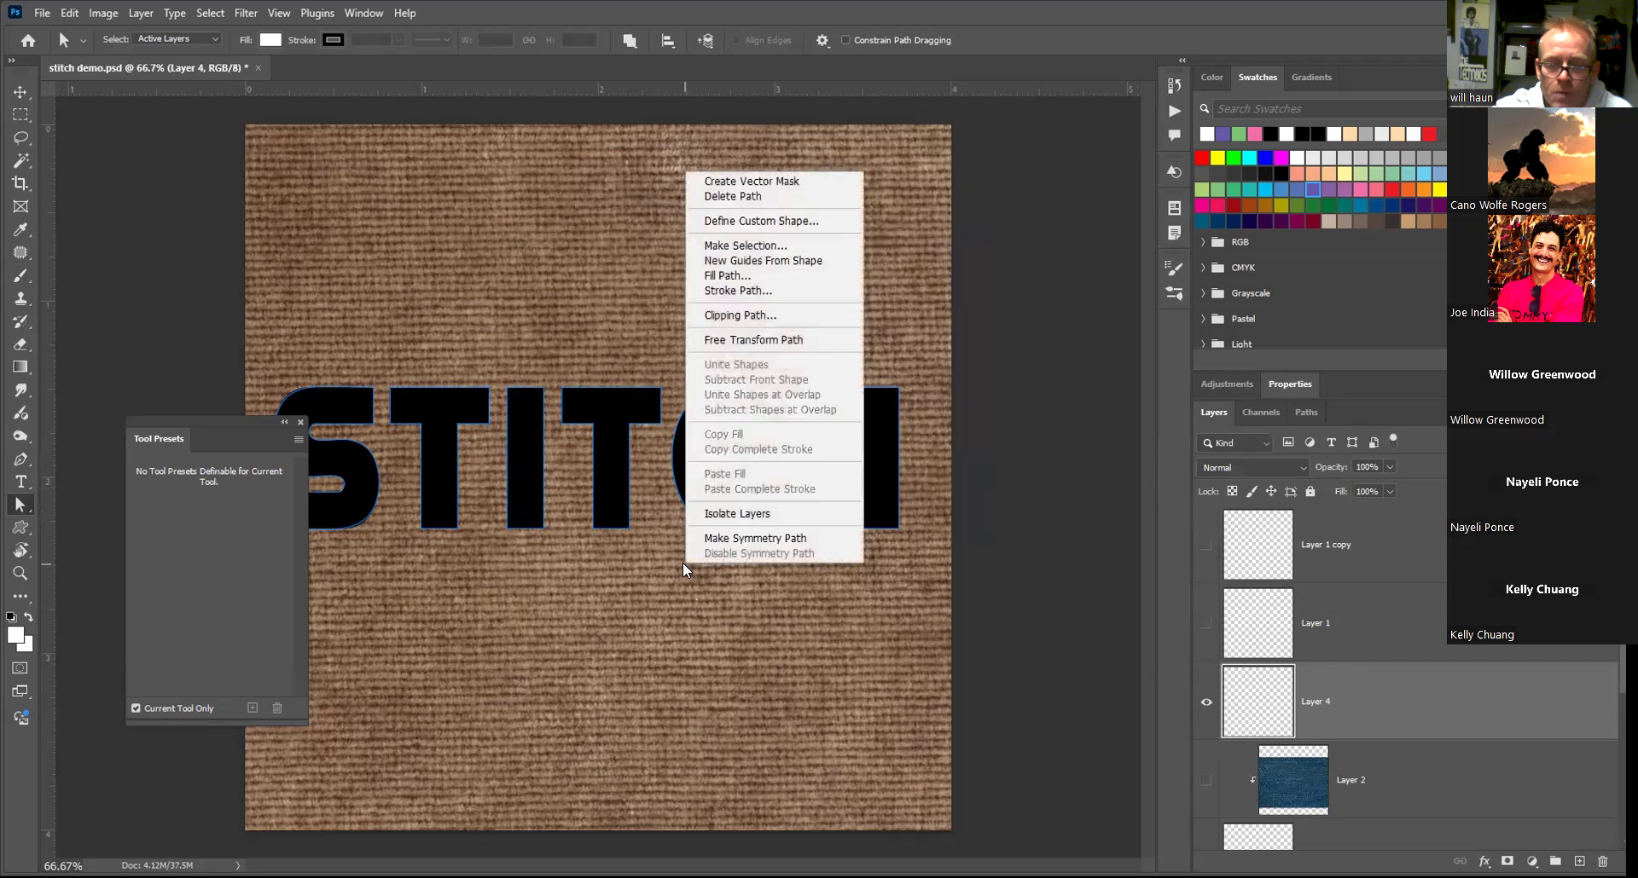
left_click(762, 291)
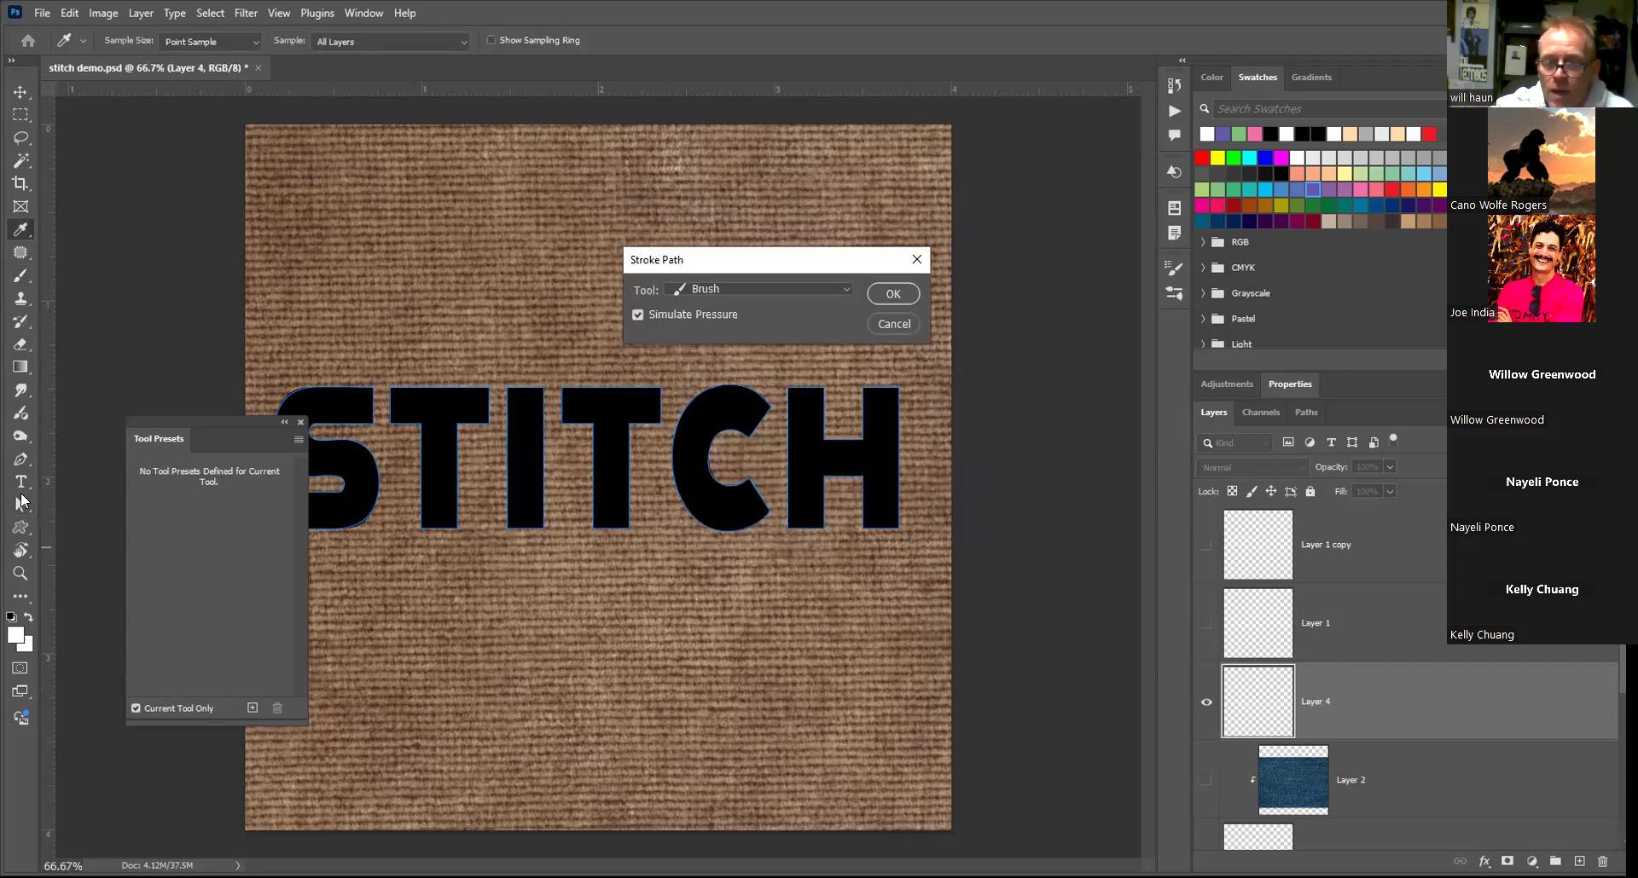
left_click(907, 330)
key("b")
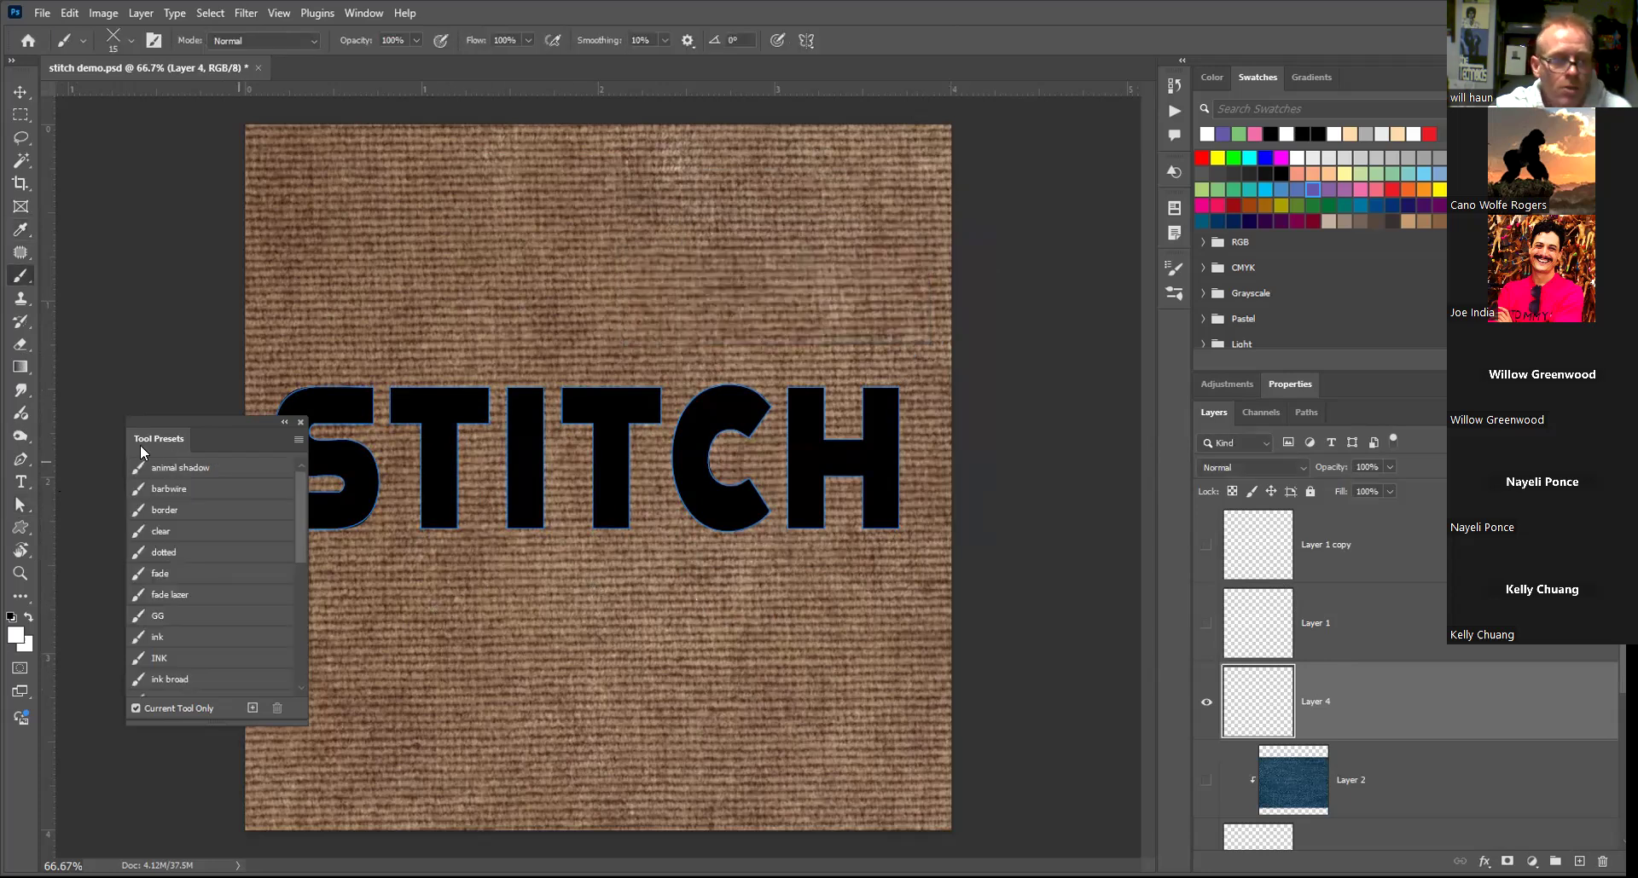
Stroke the work path around the STITCH letters on the new blank layer, using Brush as the stroke tool
left_click(20, 505)
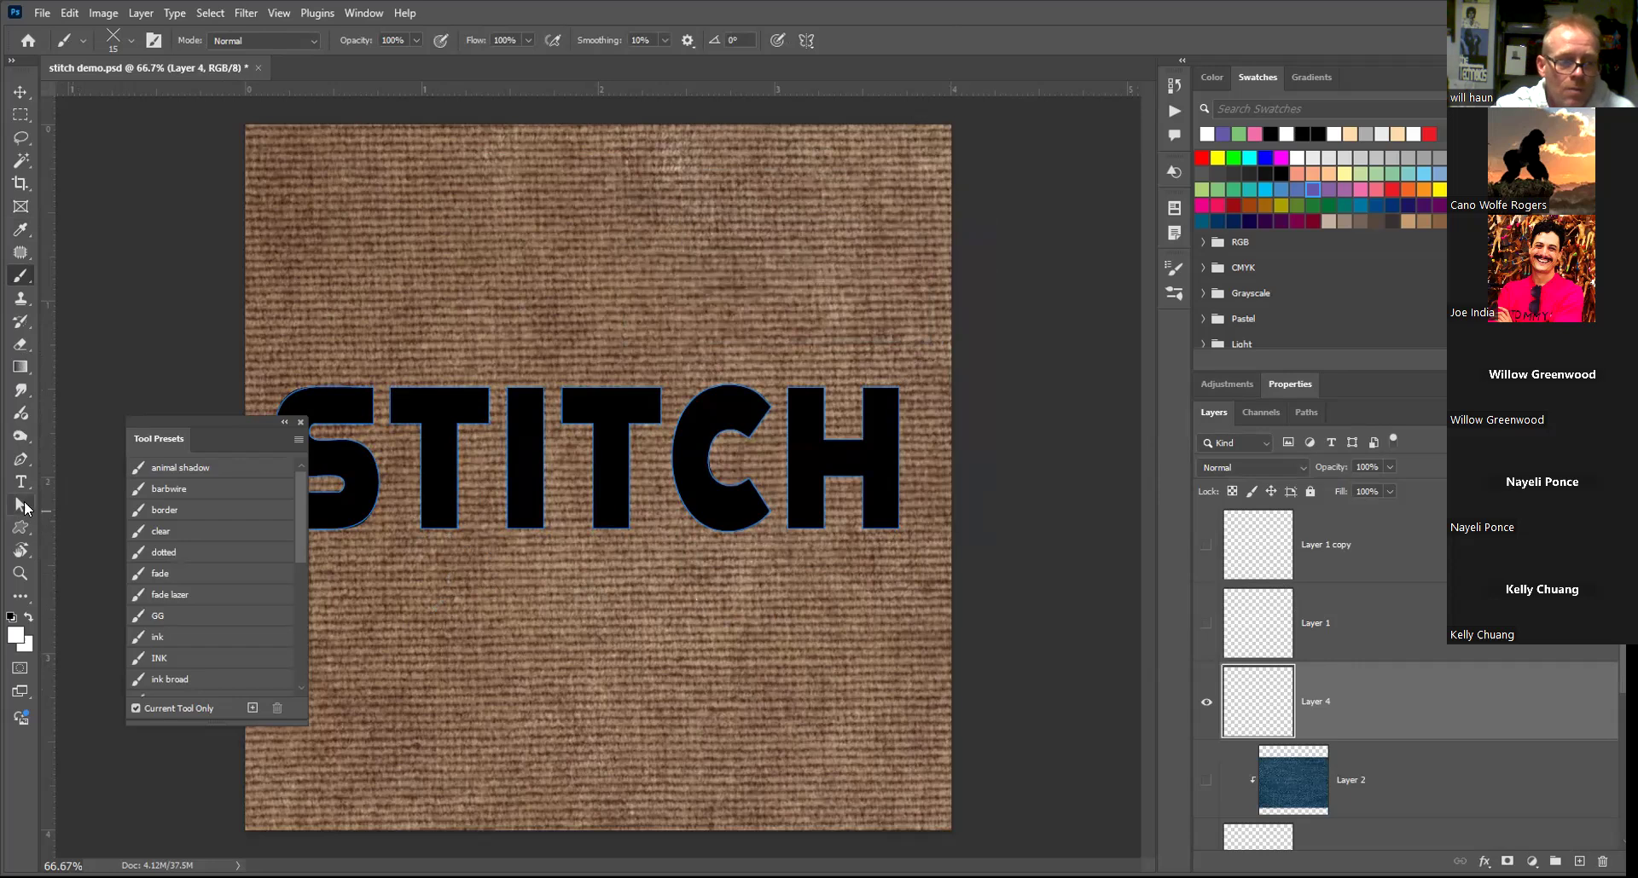
right_click(553, 544)
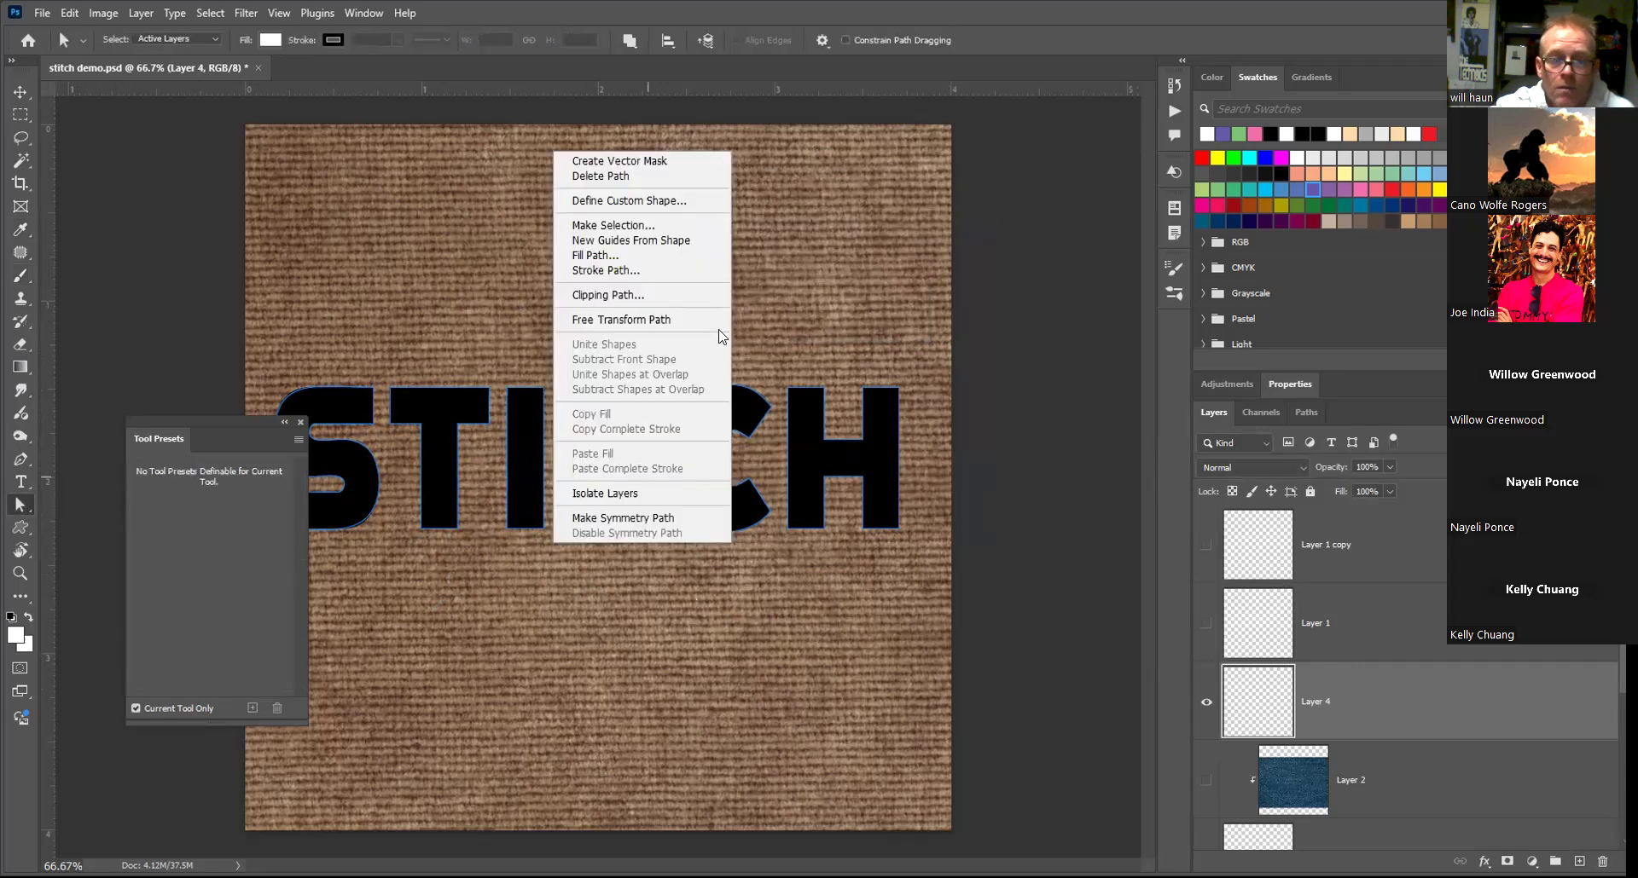
left_click(657, 272)
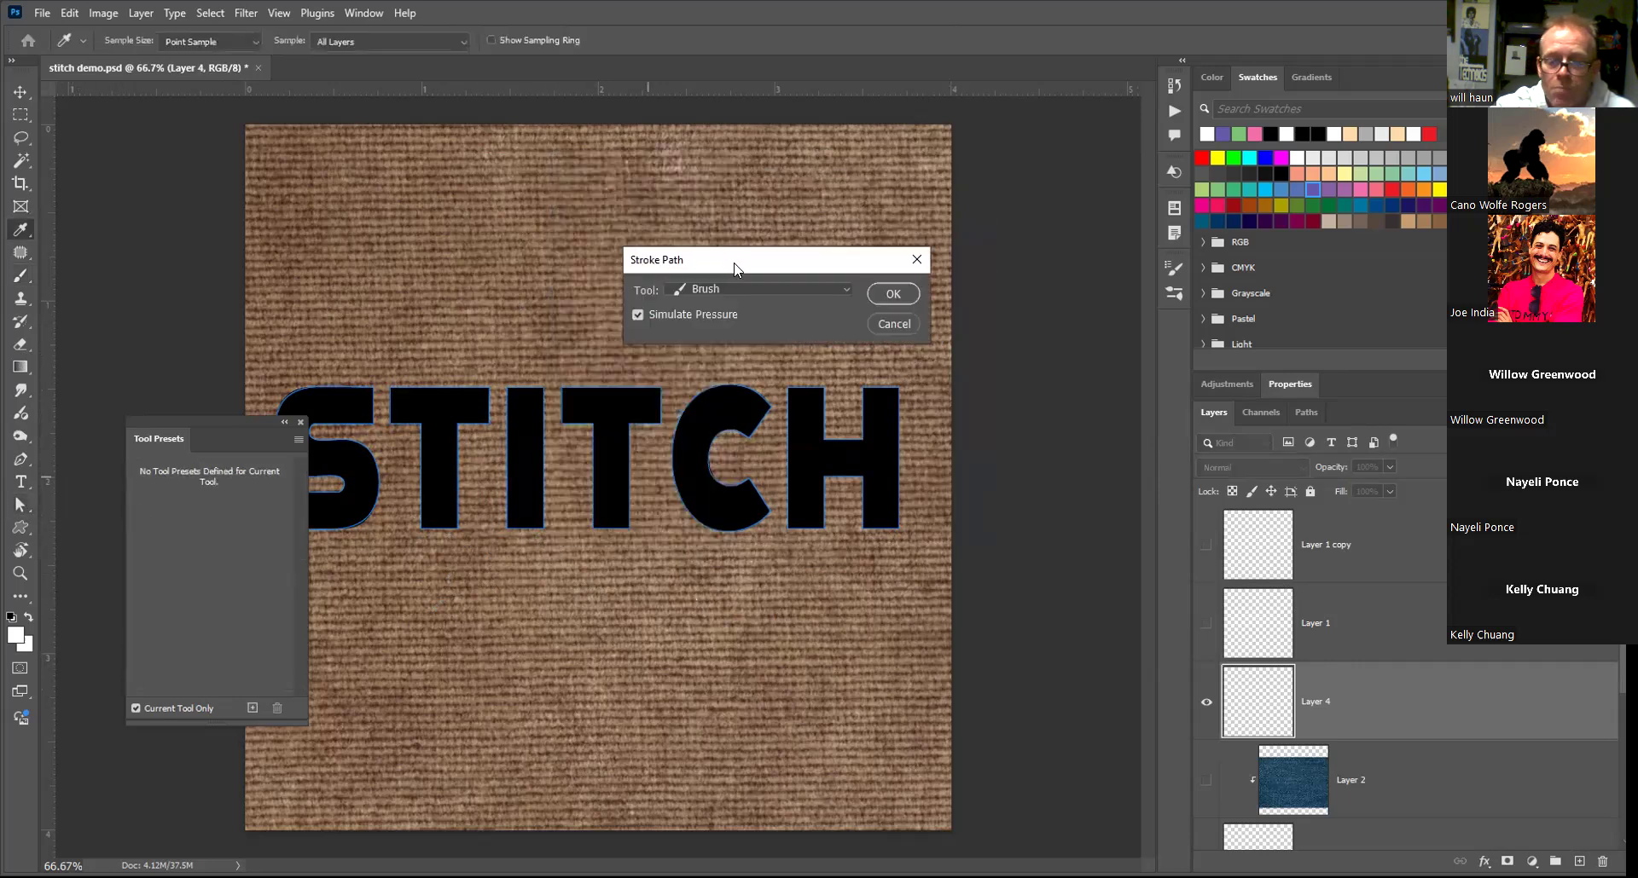
left_click_drag(733, 264, 788, 404)
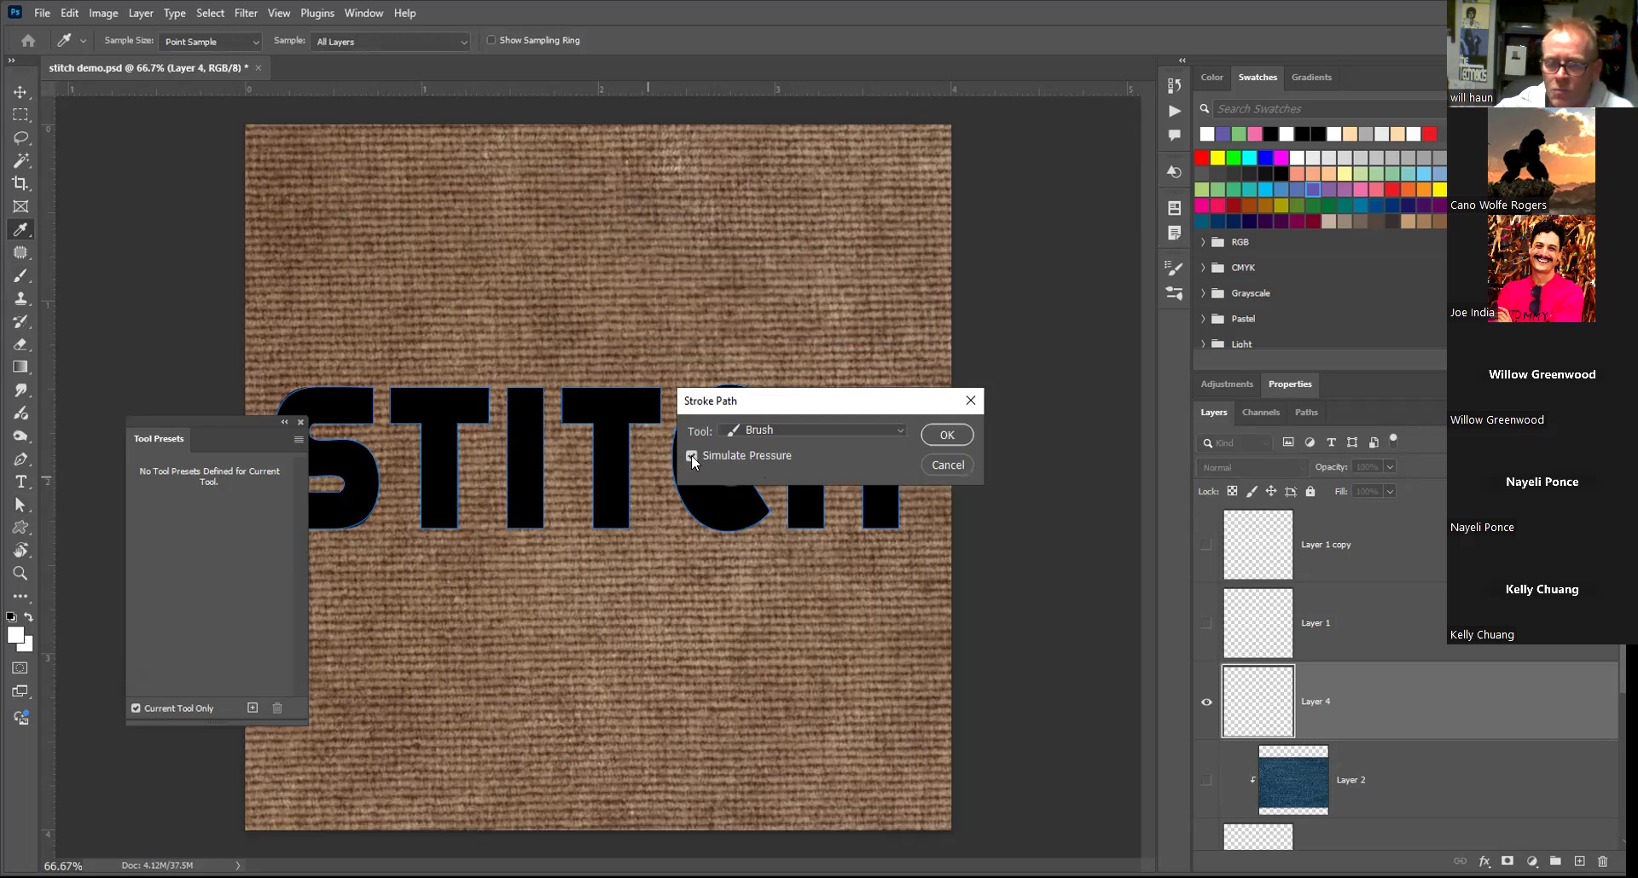
left_click(942, 436)
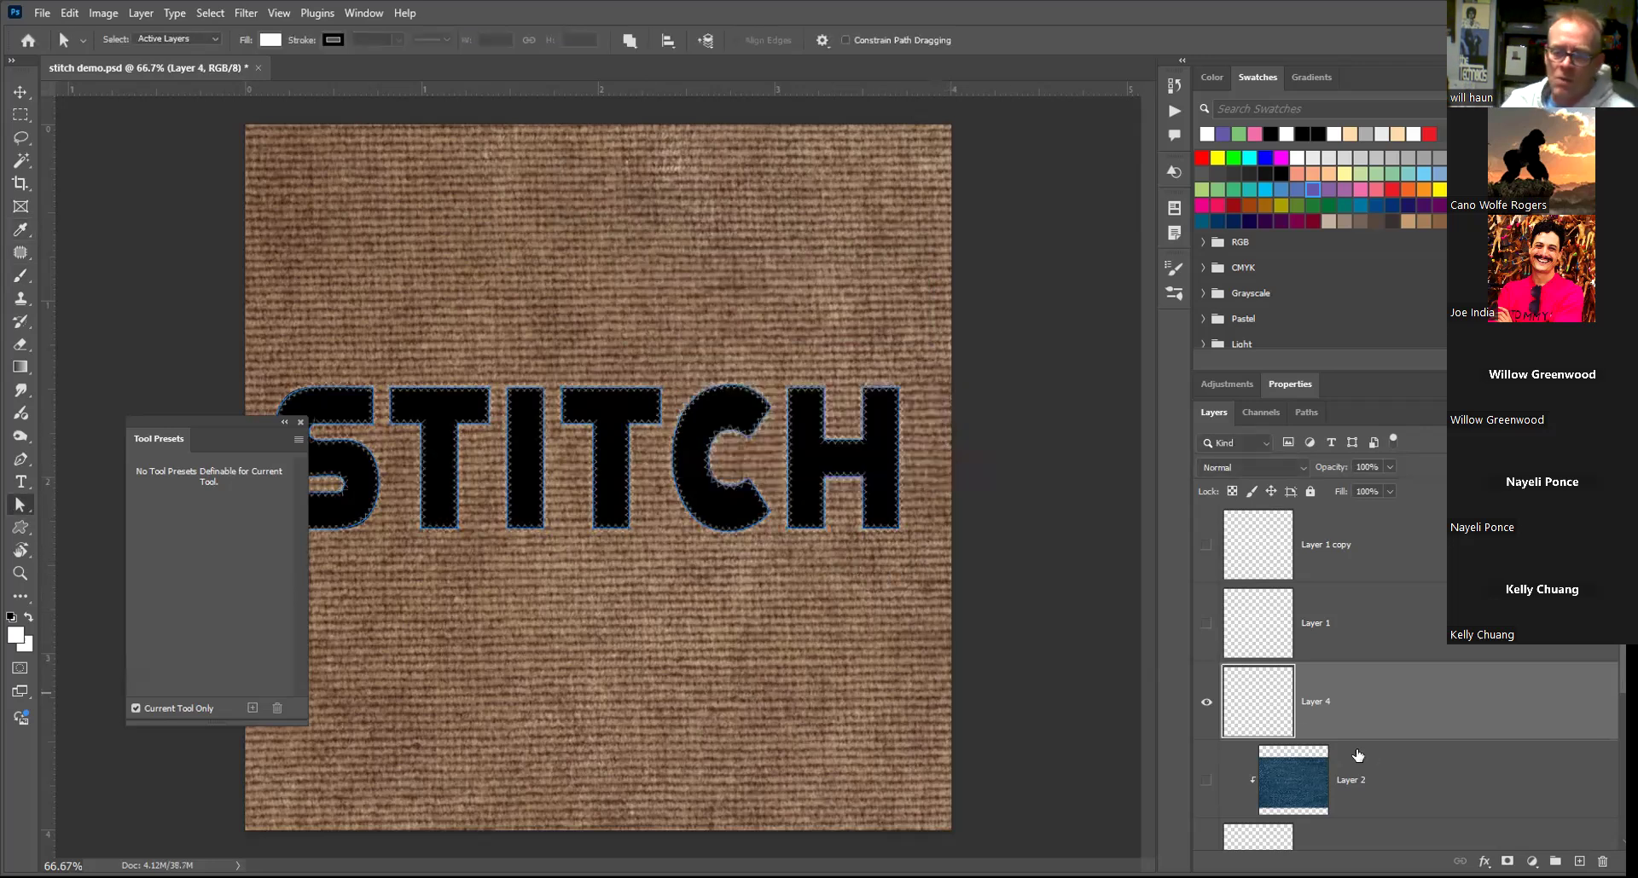
Deselect the work path around the STITCH letters and return to the layer list
left_click(1307, 413)
left_click(1306, 532)
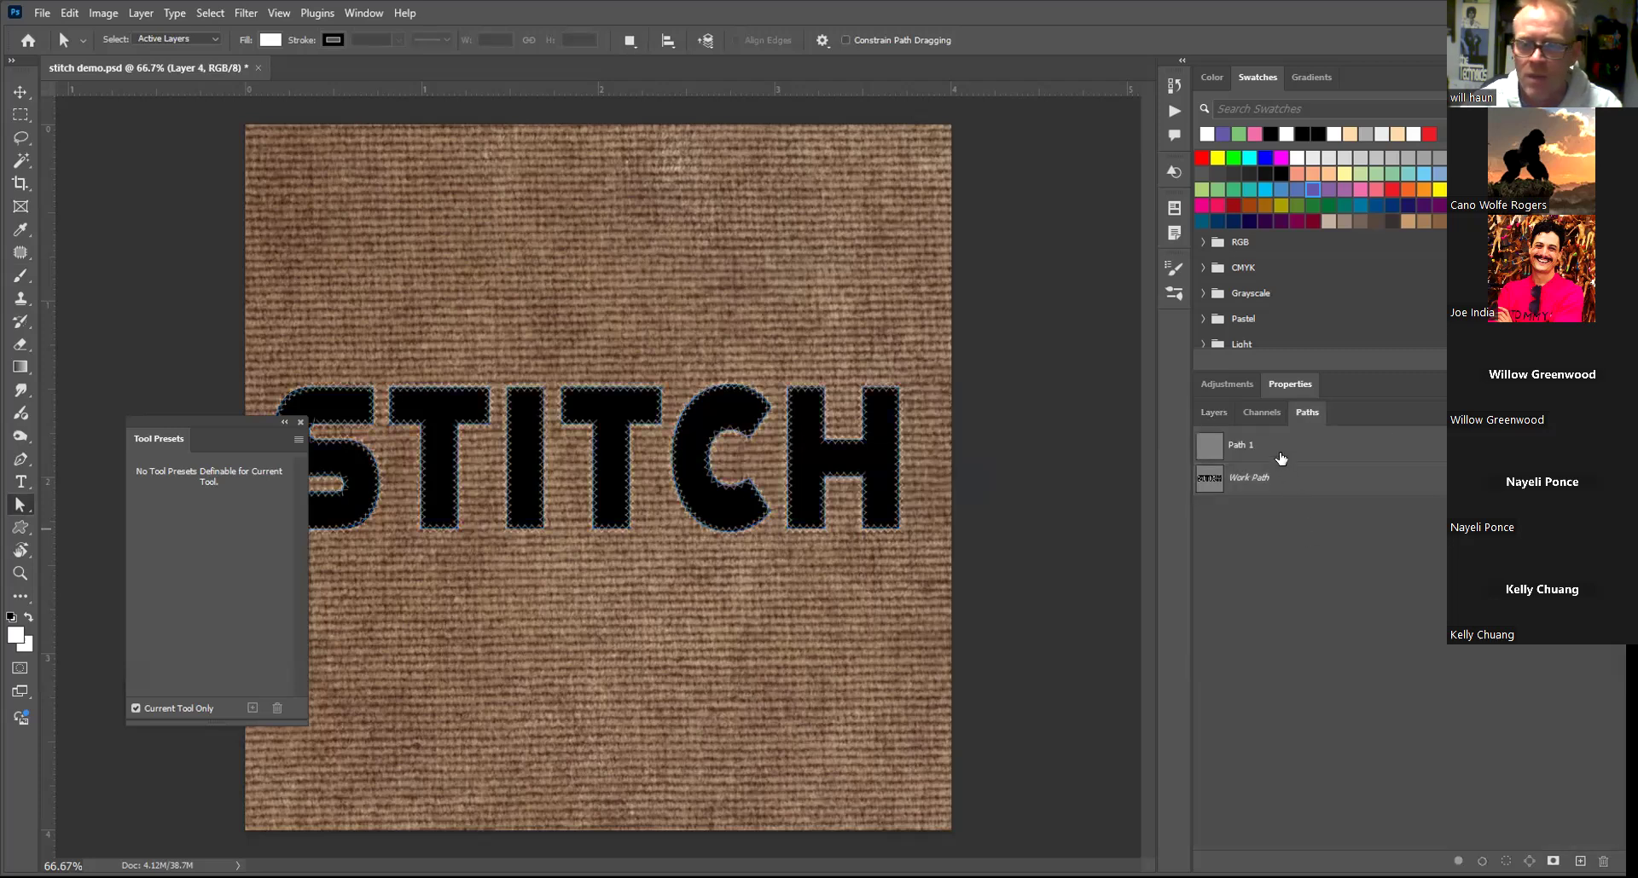
left_click(1209, 416)
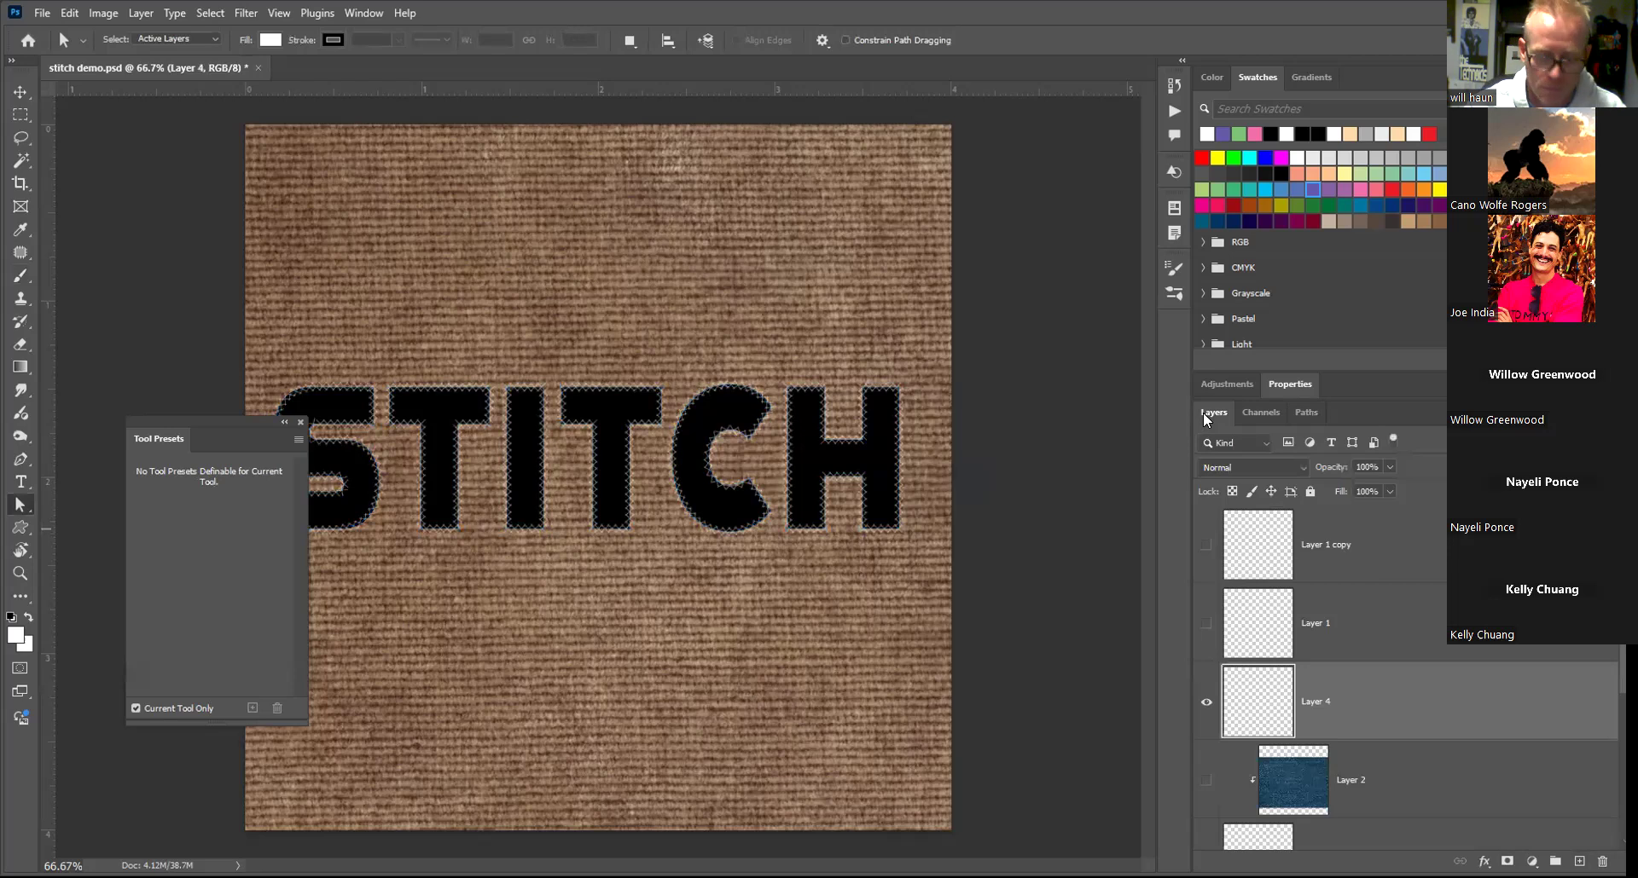
Inspect the cross stitches up close and duplicate Layer 4 to strengthen the stitching
key("ctrl+1")
key("ctrl+plus")
key("ctrl+plus")
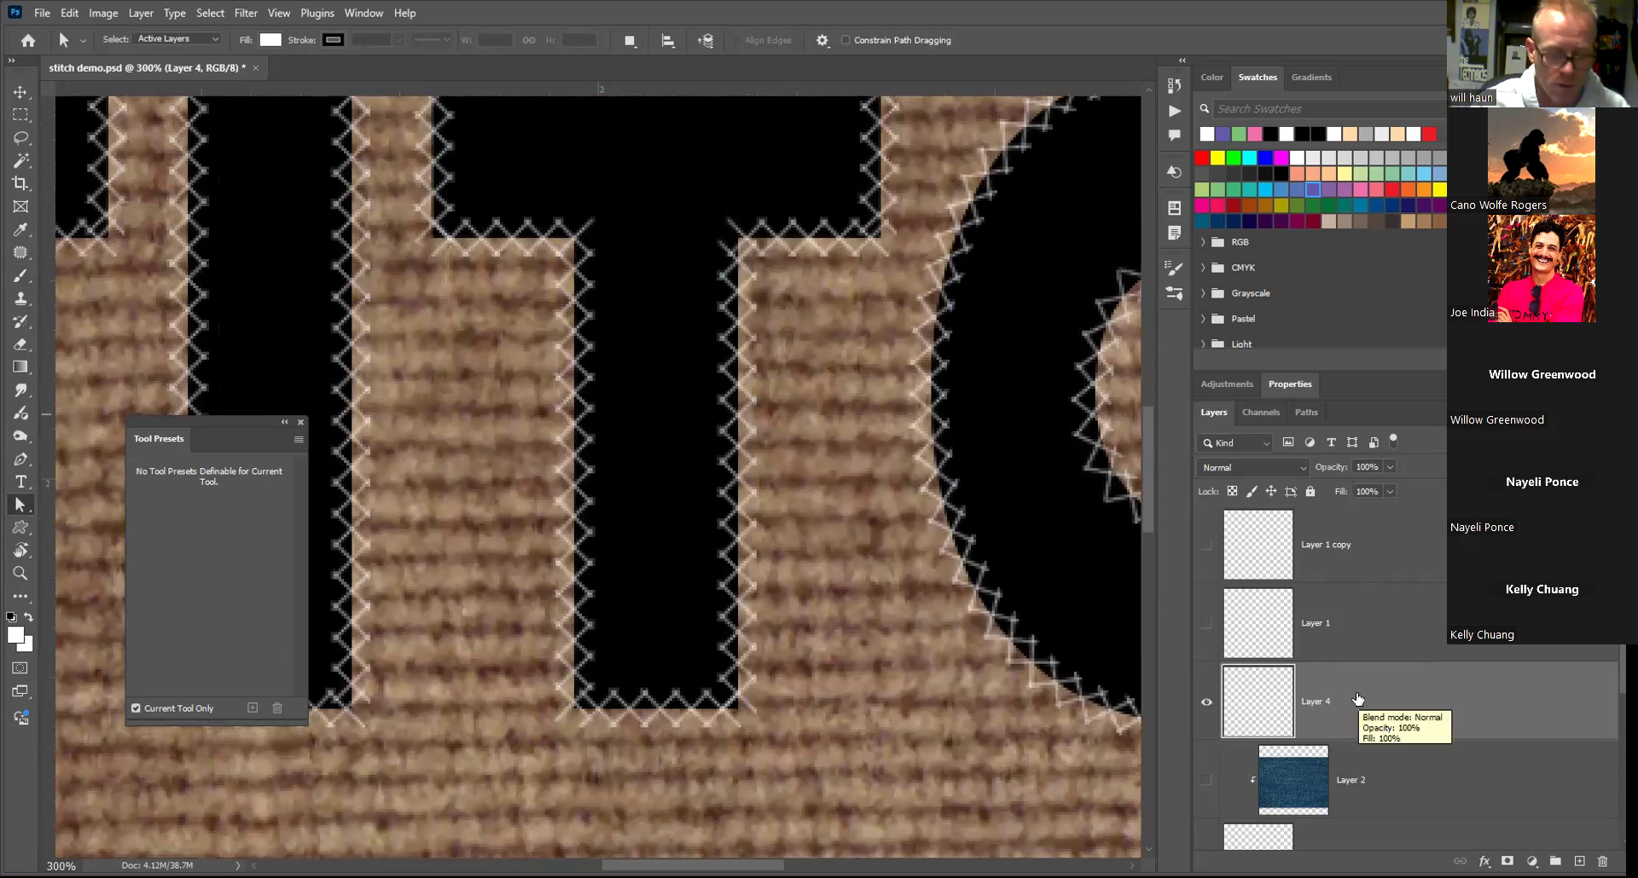
key("ctrl+j")
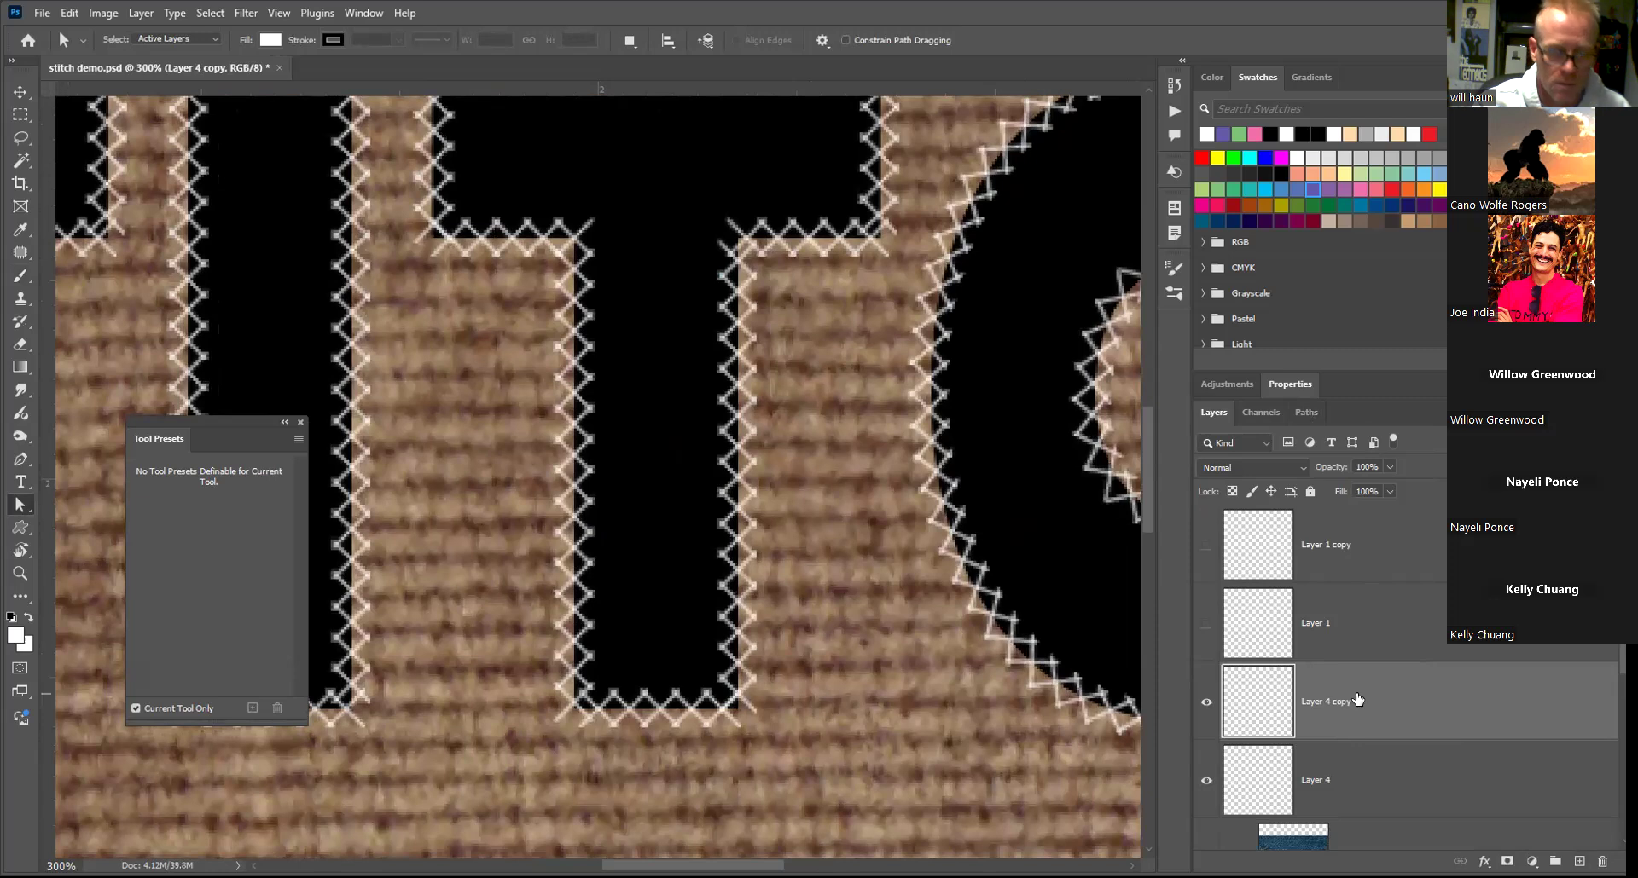
key("ctrl+minus")
key("ctrl+minus")
key("ctrl+minus")
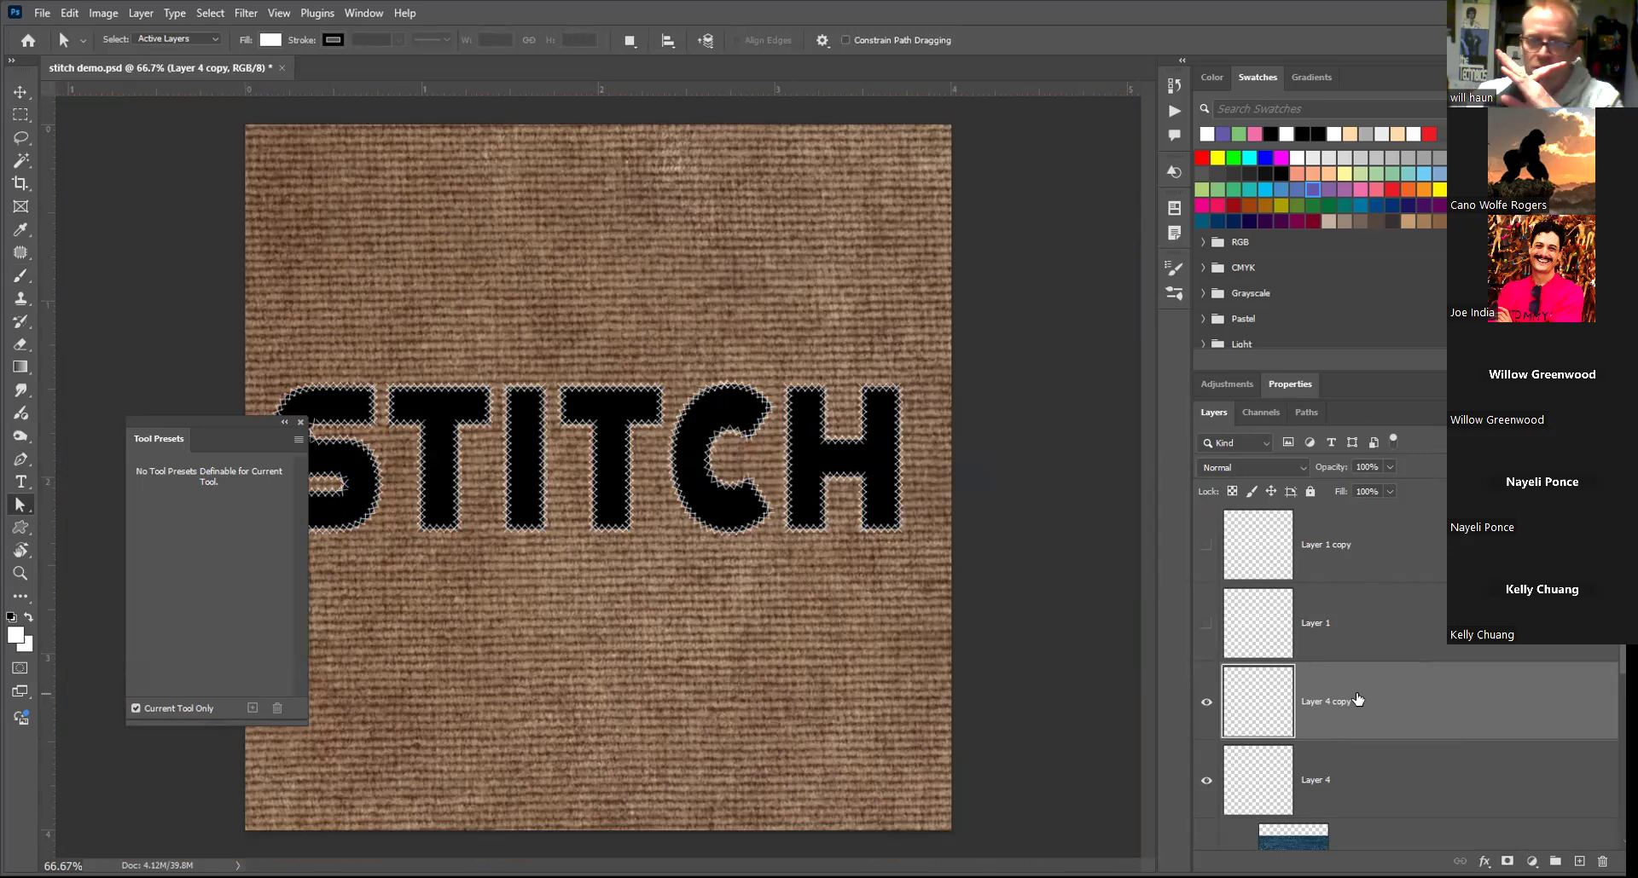
Show the denim Layer 2 inside the letters beneath the two cross-stitch layers
scroll(1209, 701, "down", 2)
left_click(1206, 702)
scroll(1206, 710, "up", 2)
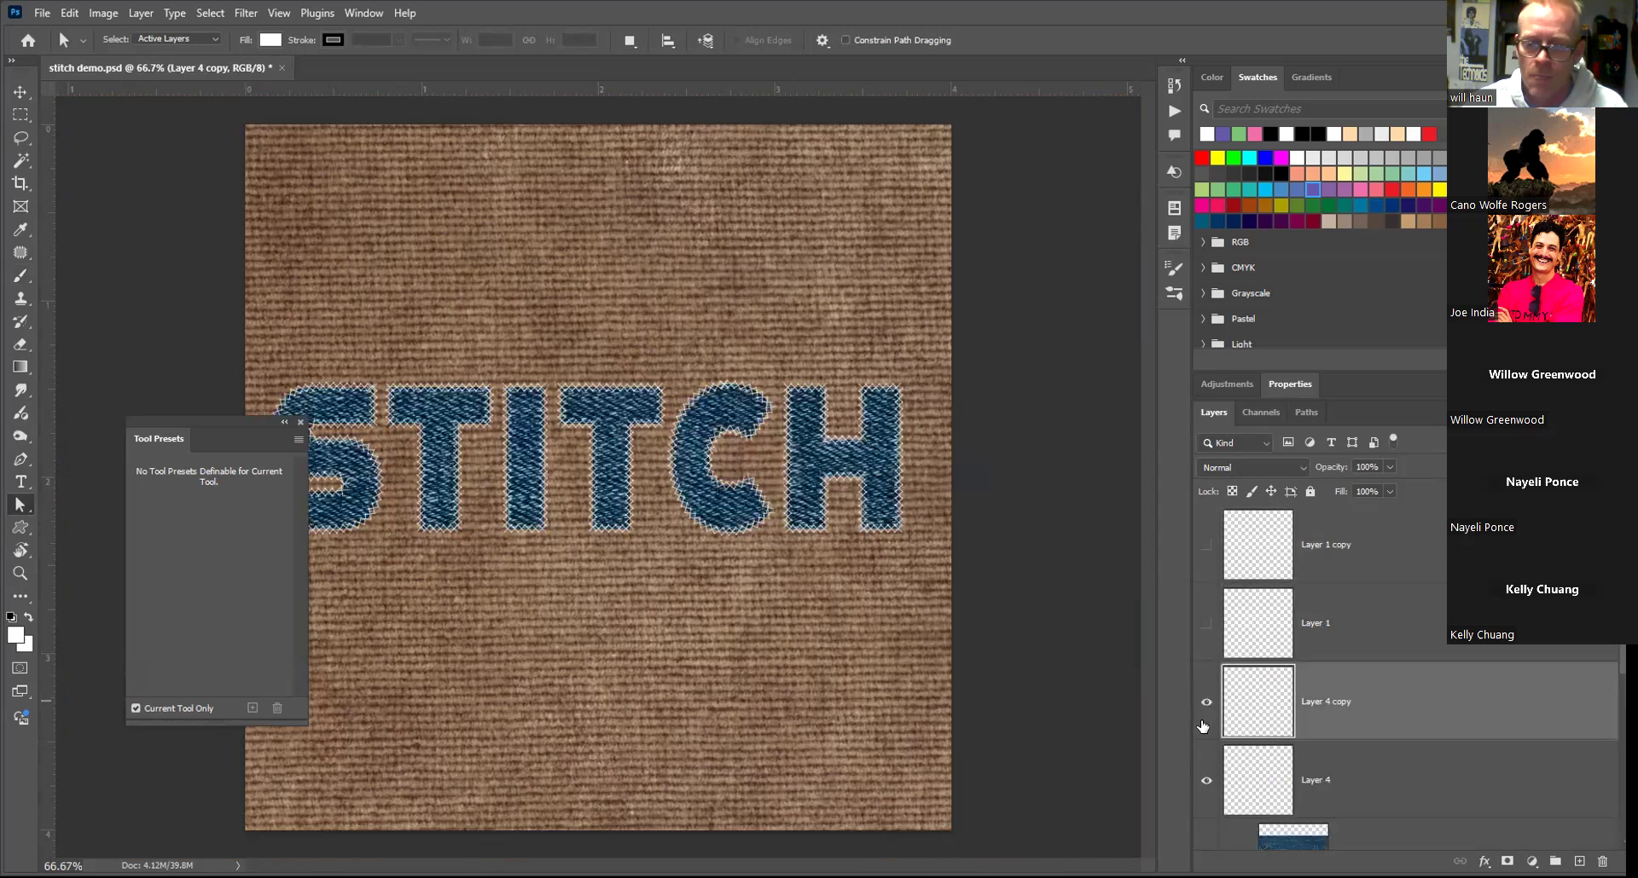
Hide denim Layer 2, Layer 4 and Layer 4 copy, show Layer 1 and Layer 1 copy, and examine their diagonal stitching up close
scroll(1205, 767, "down", 2)
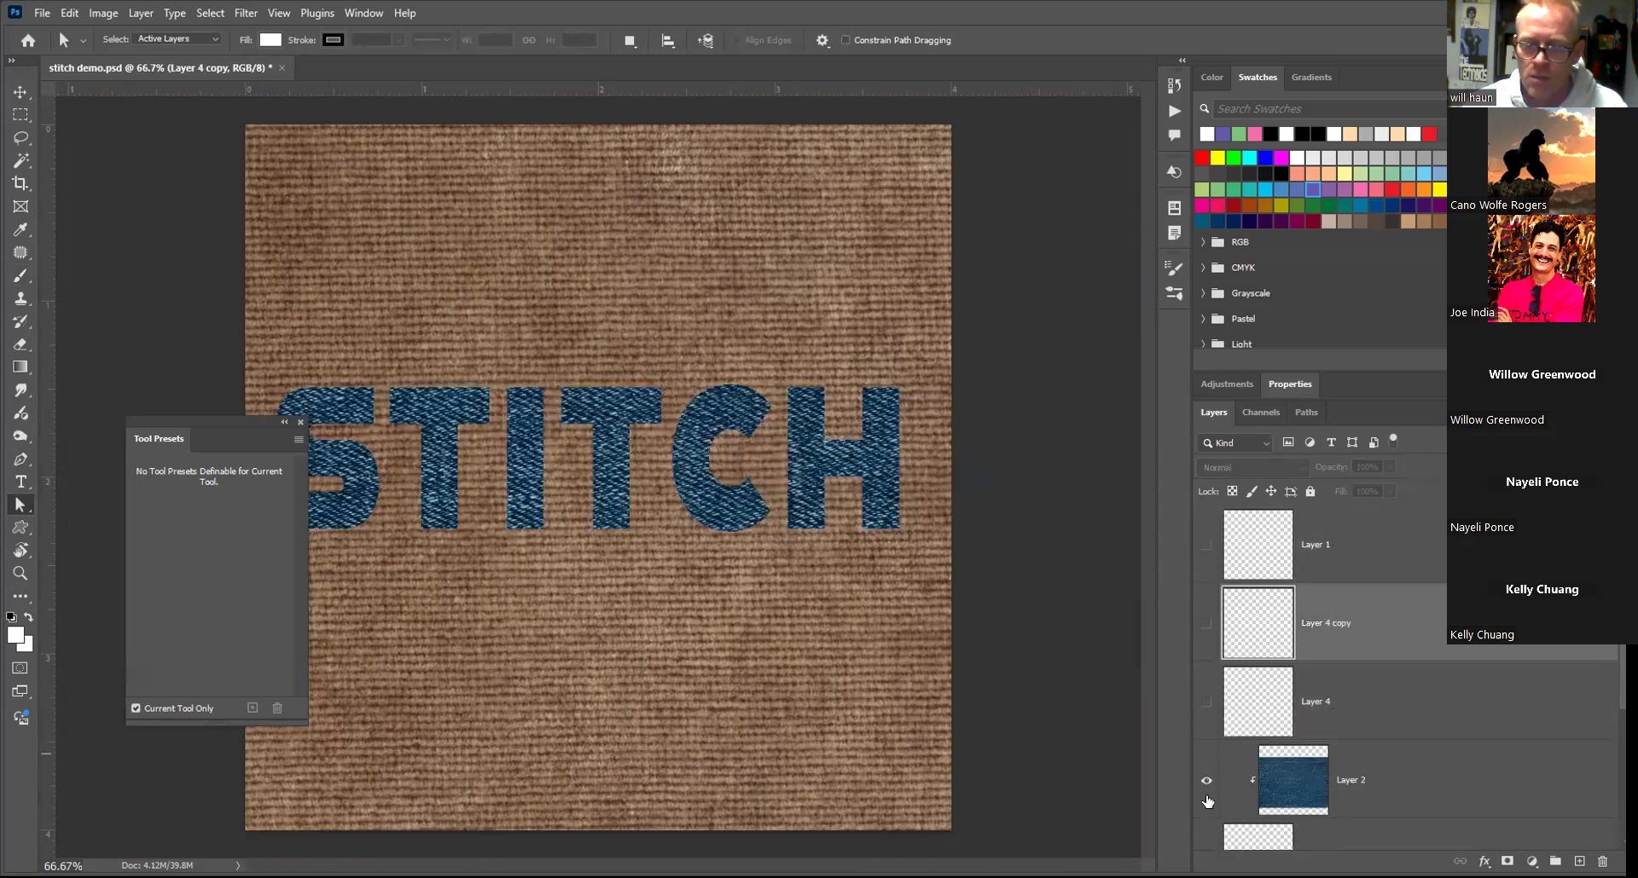
left_click(1205, 702)
left_click(1205, 623)
left_click(1205, 545)
left_click(1205, 545)
left_click(1206, 624)
scroll(1204, 605, "up", 2)
left_click(1205, 614)
left_click(1205, 567)
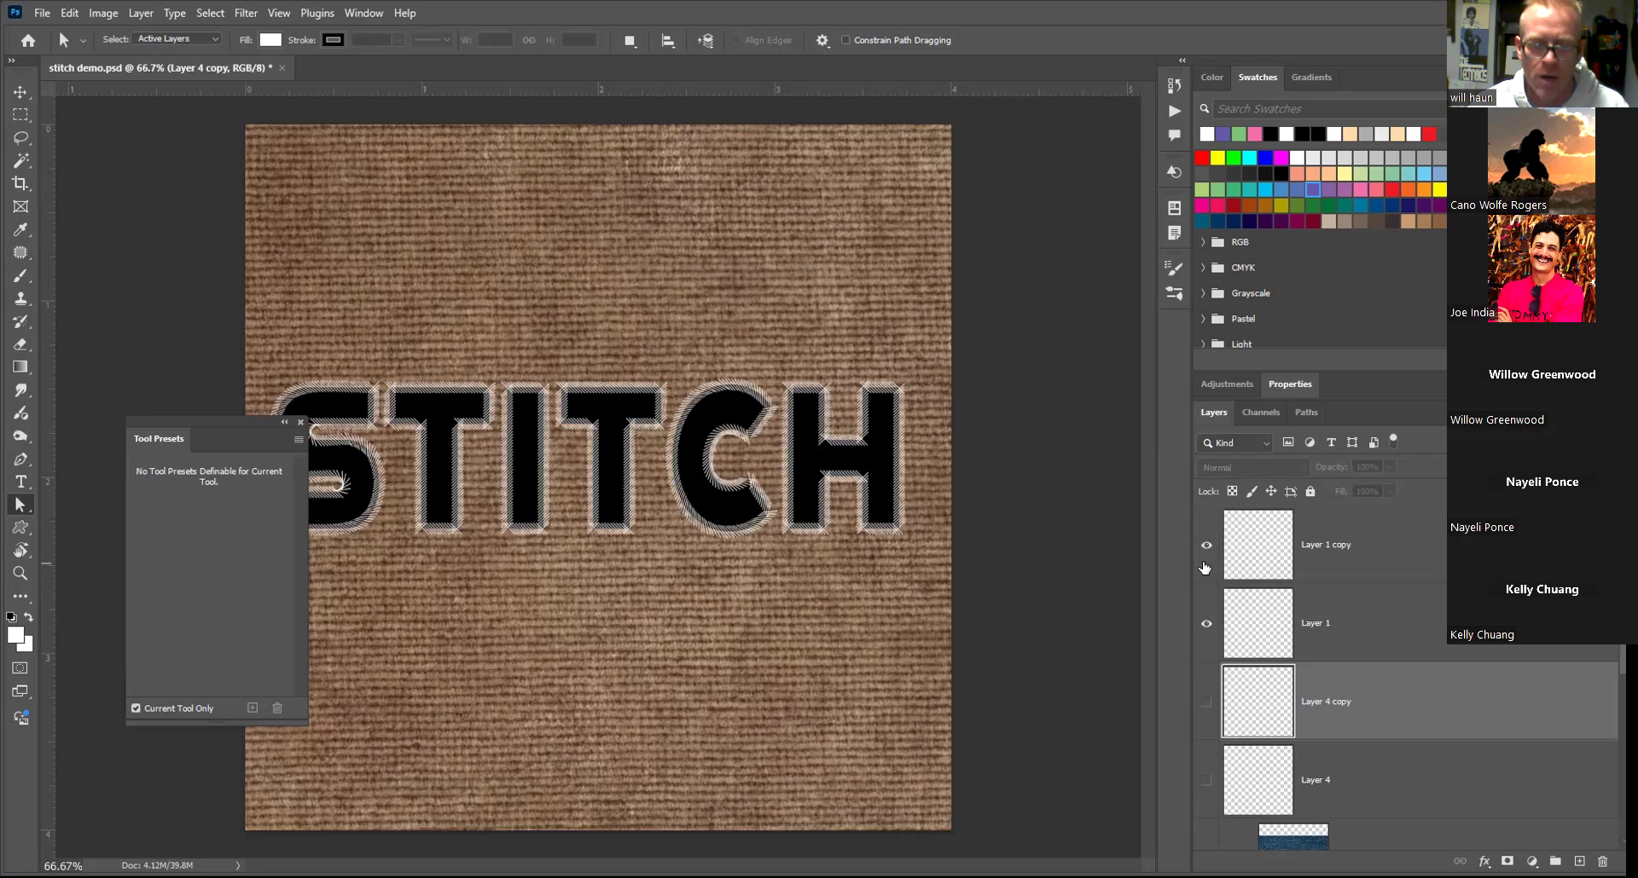
key("ctrl+plus")
key("ctrl+plus")
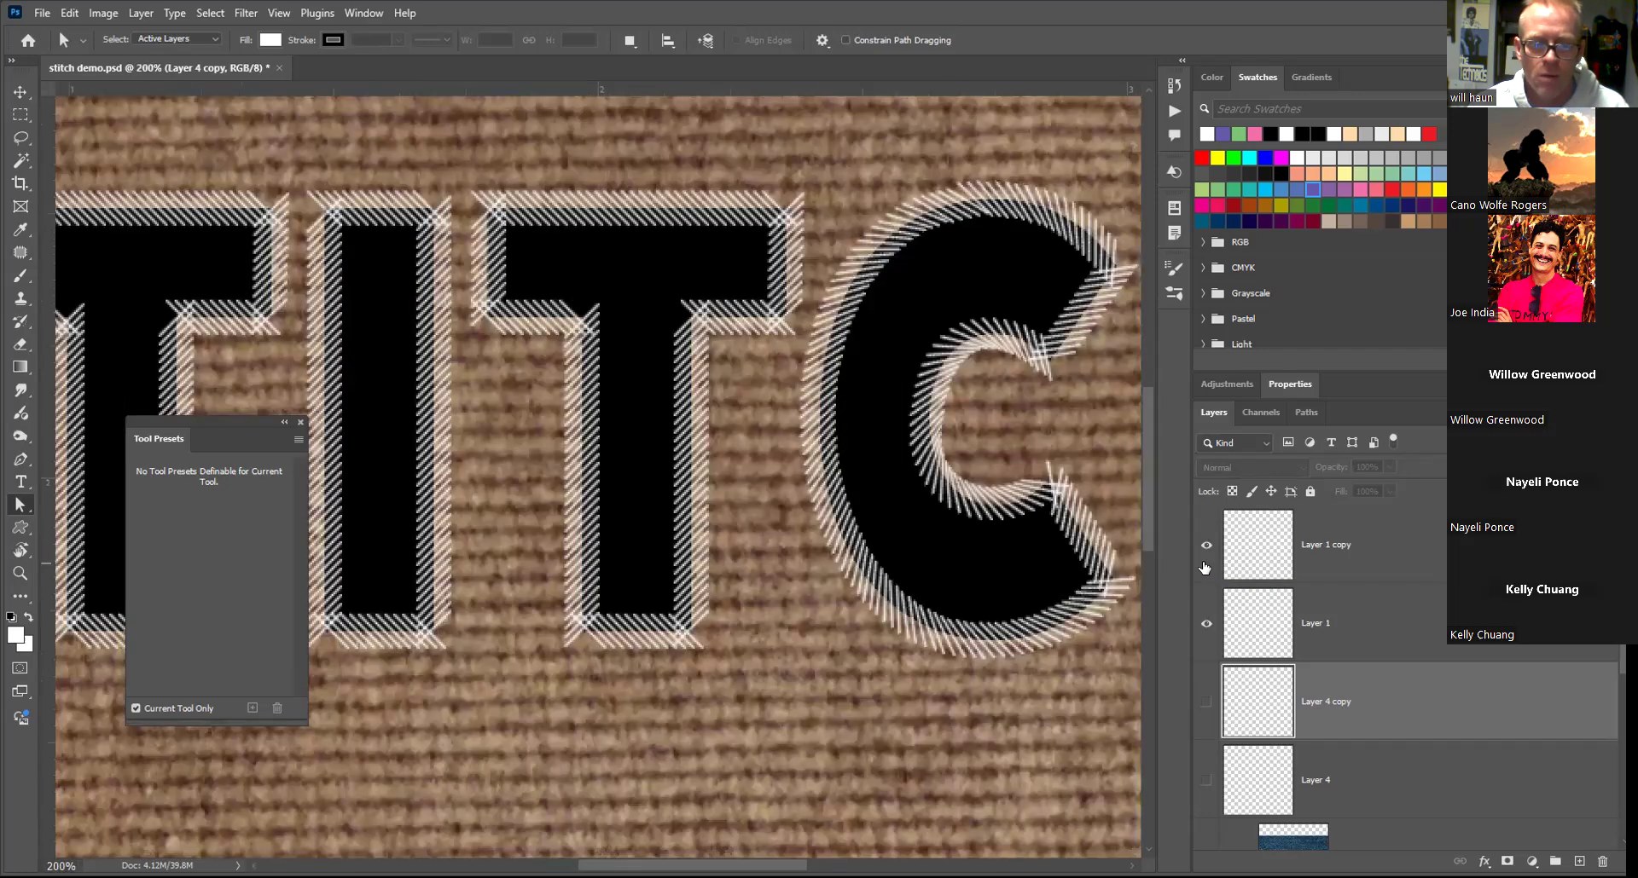
key("ctrl+minus")
key("ctrl+minus")
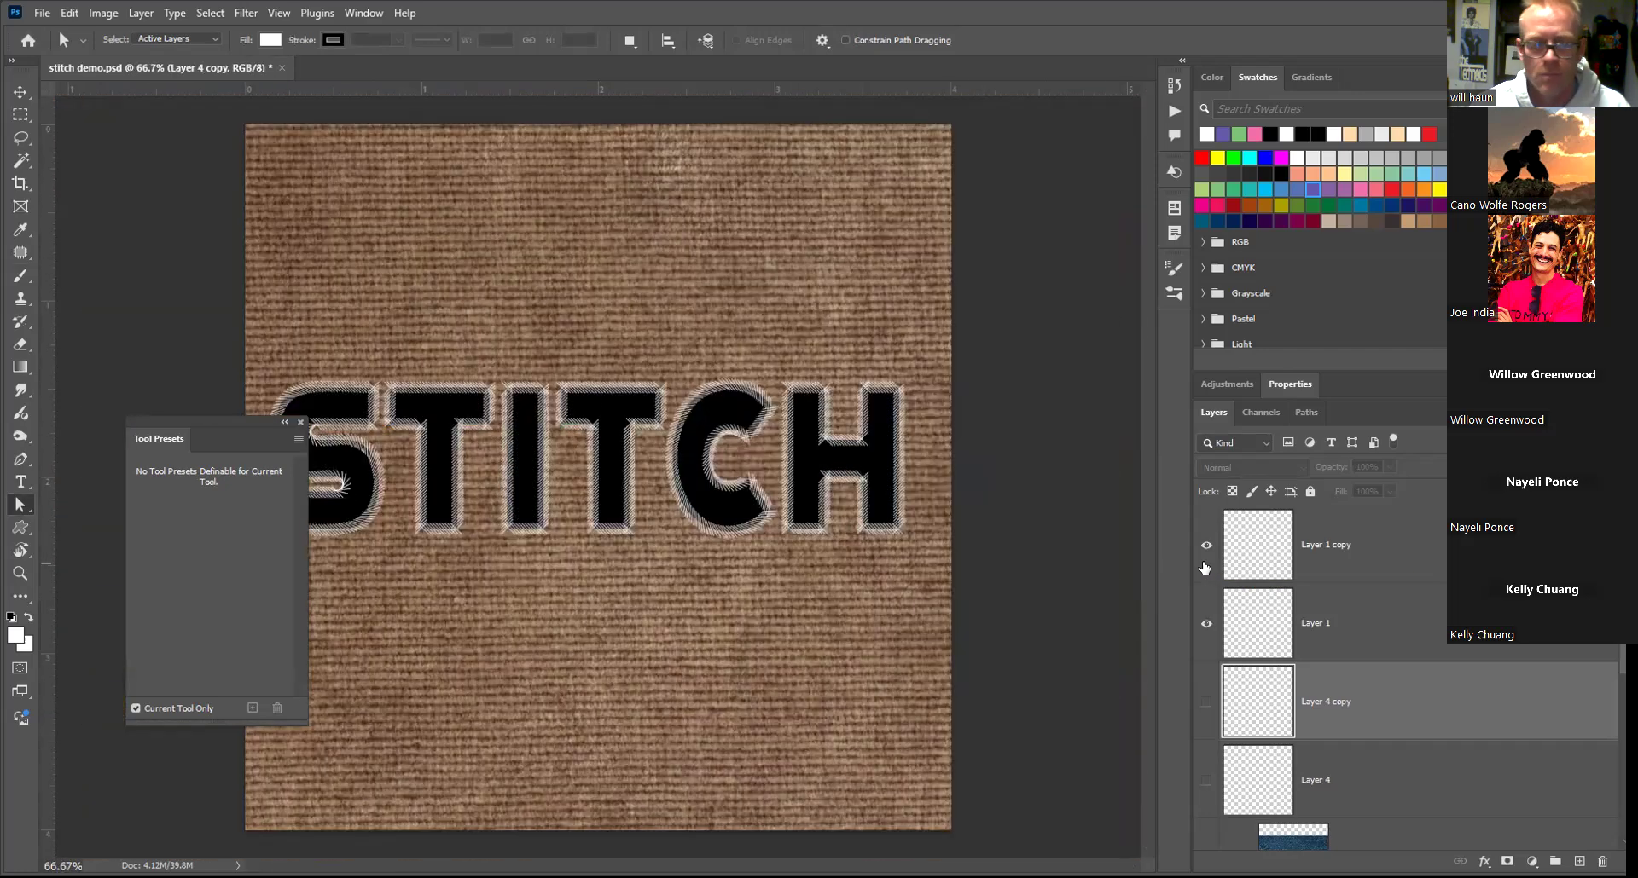
Show Layer 4 and its copy instead of Layer 1 and its copy, and close stitch demo.psd without saving
left_click_drag(1206, 545, 1206, 624)
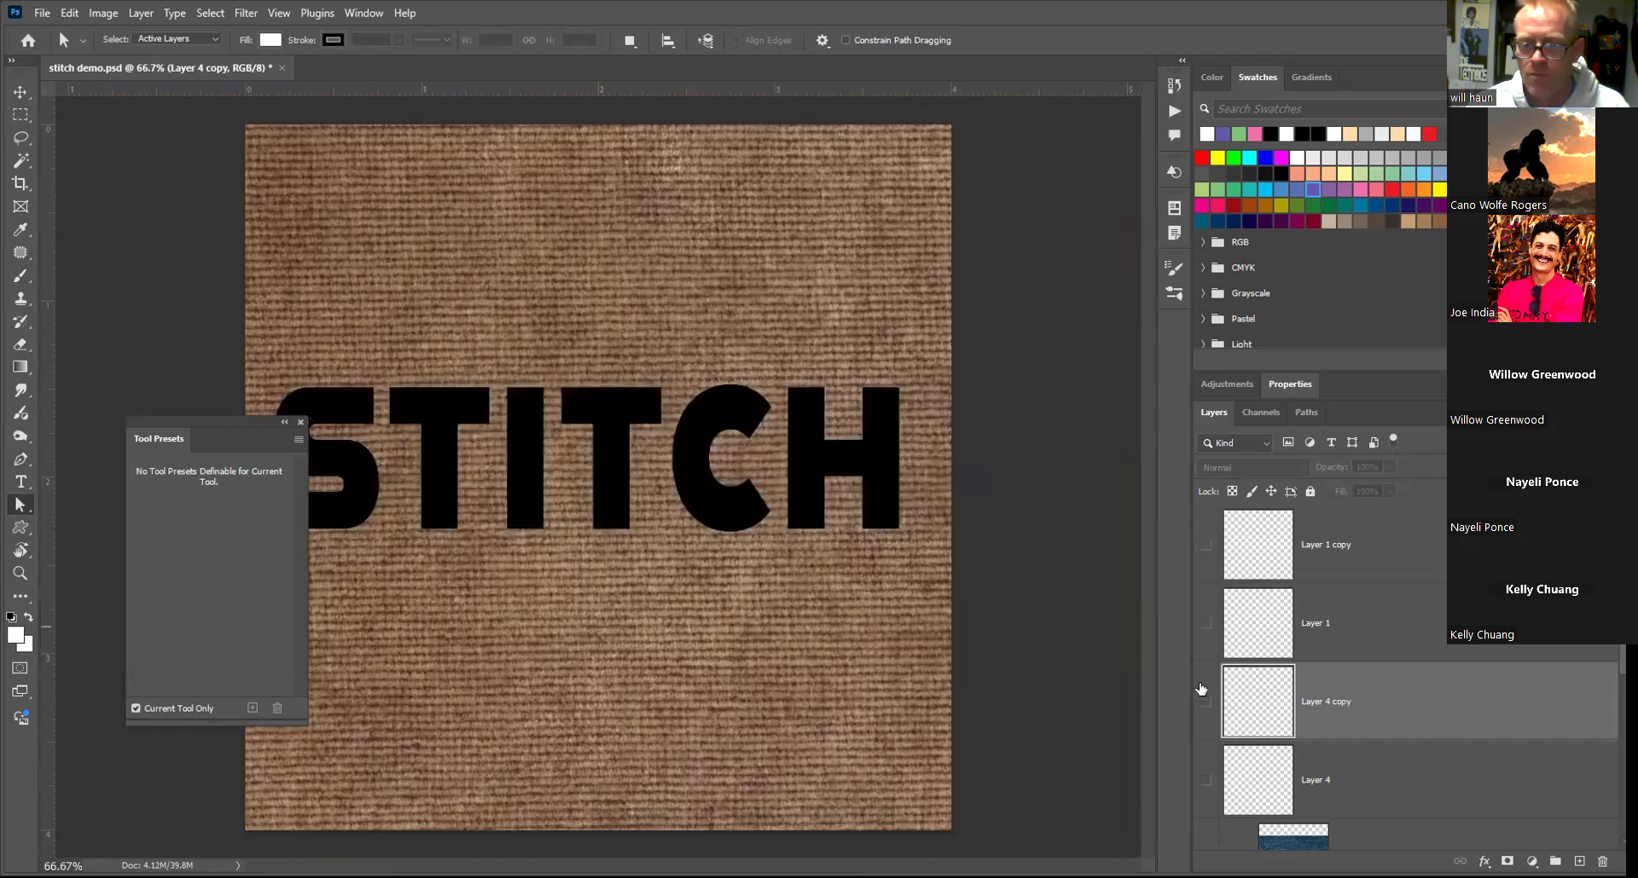
left_click_drag(1201, 705, 1203, 754)
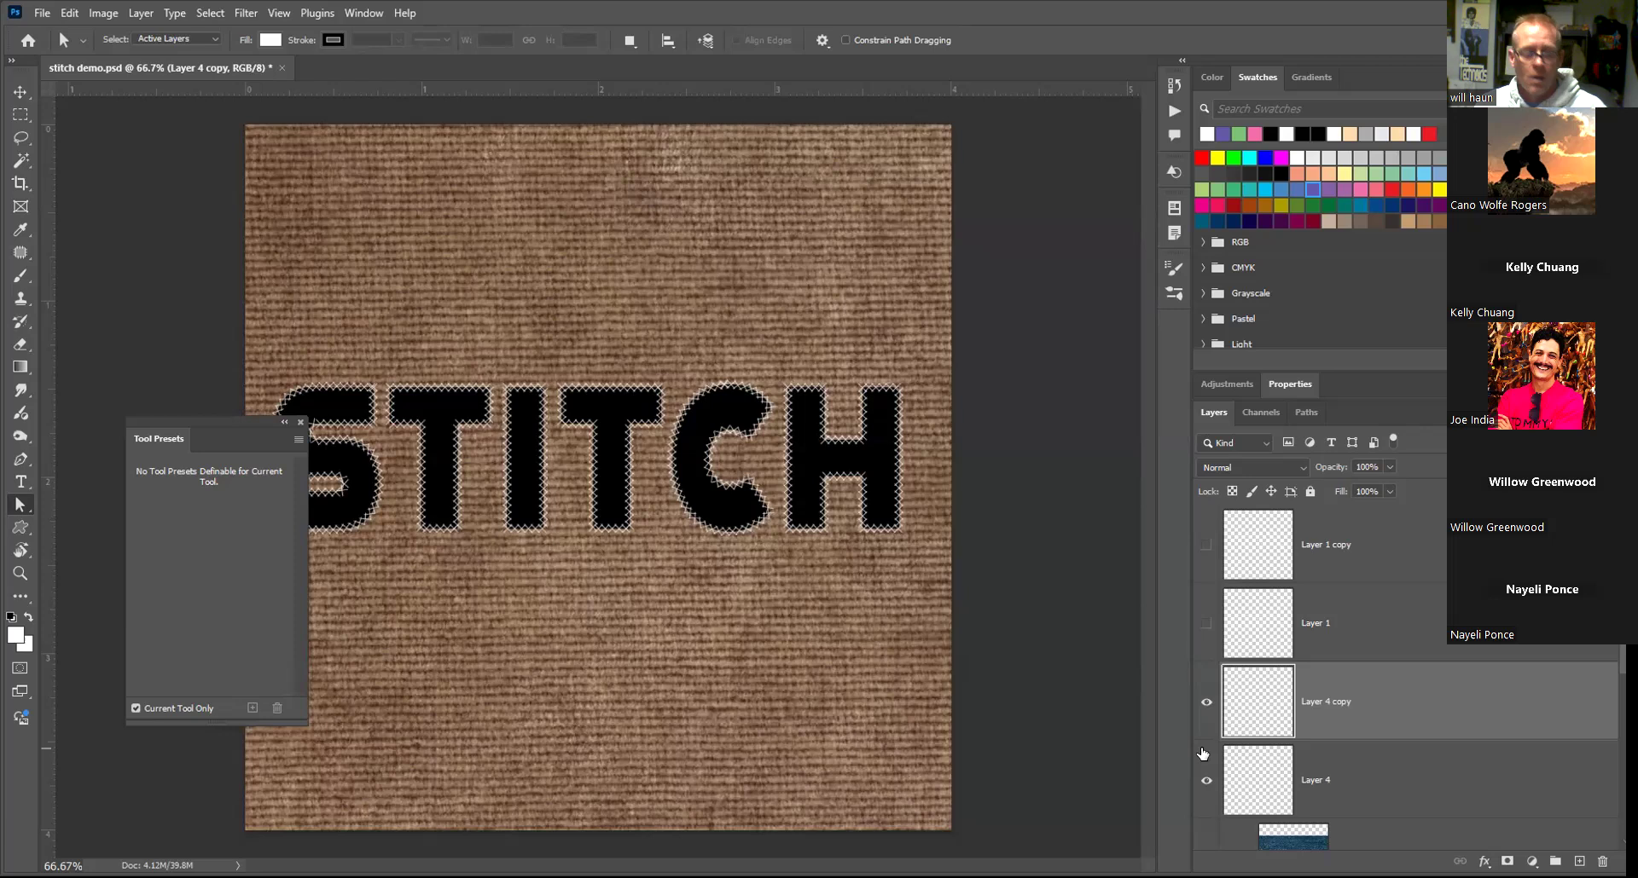
key("ctrl+w")
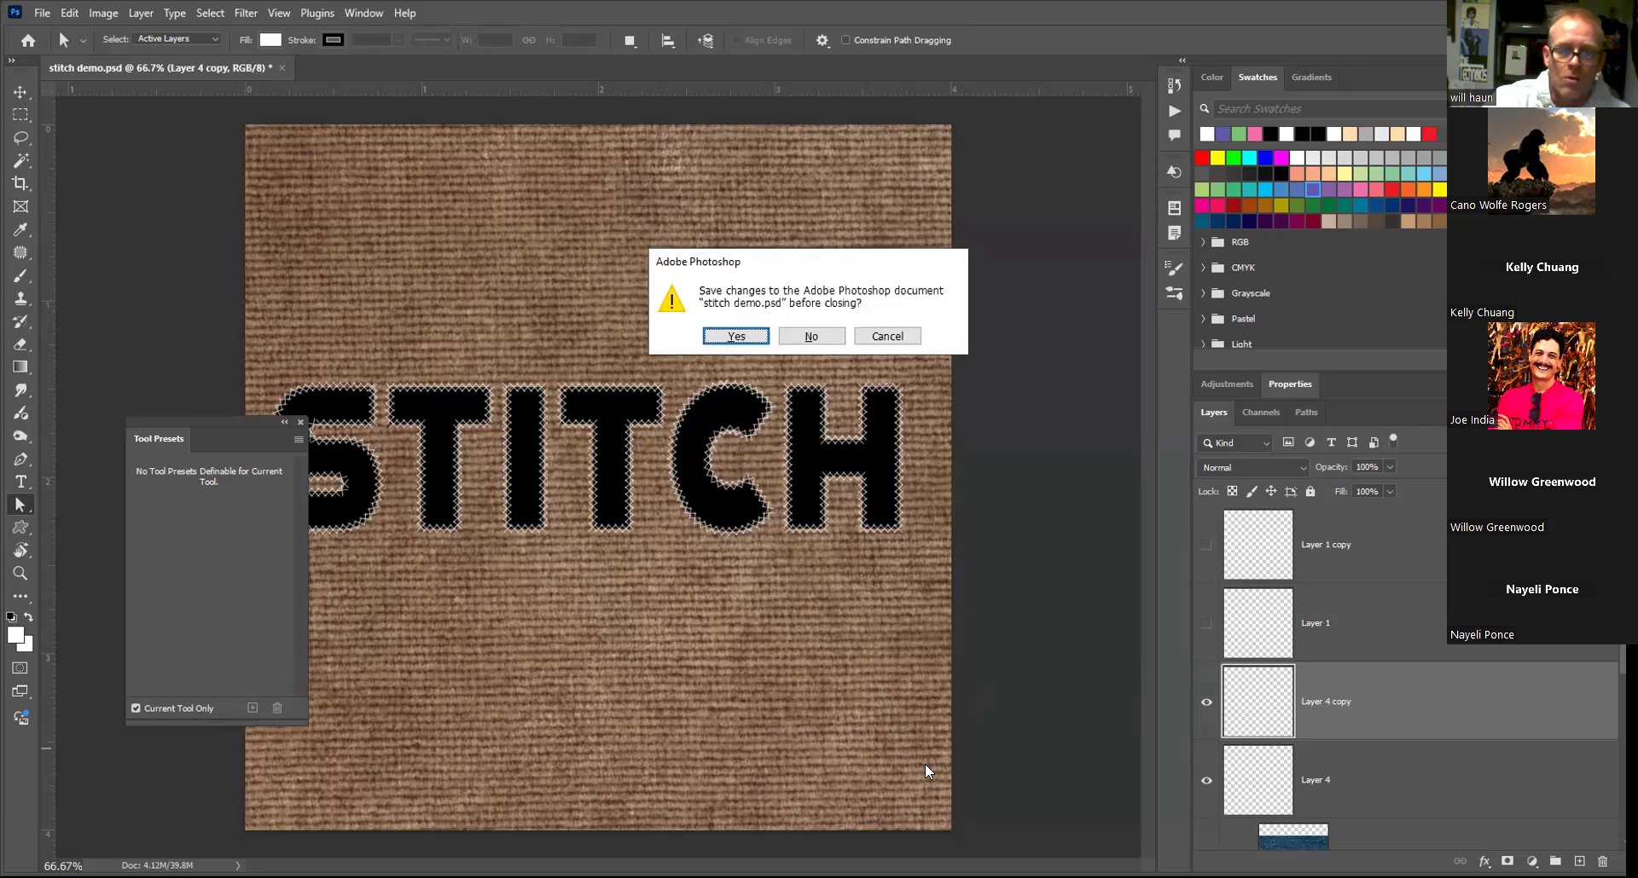
left_click(820, 341)
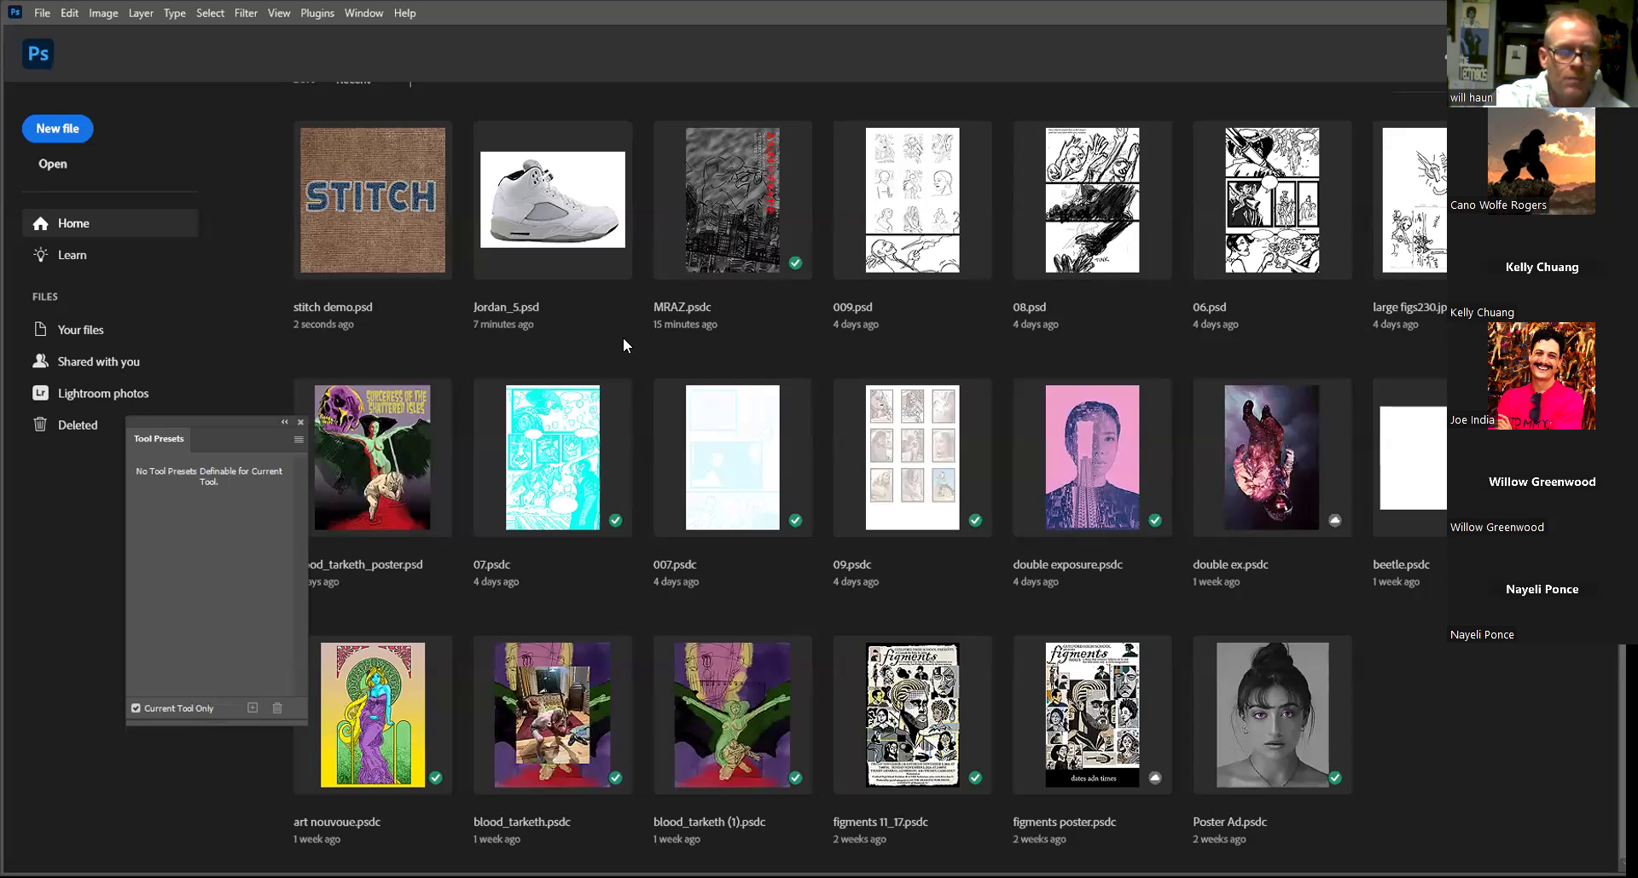
key("ctrl+o")
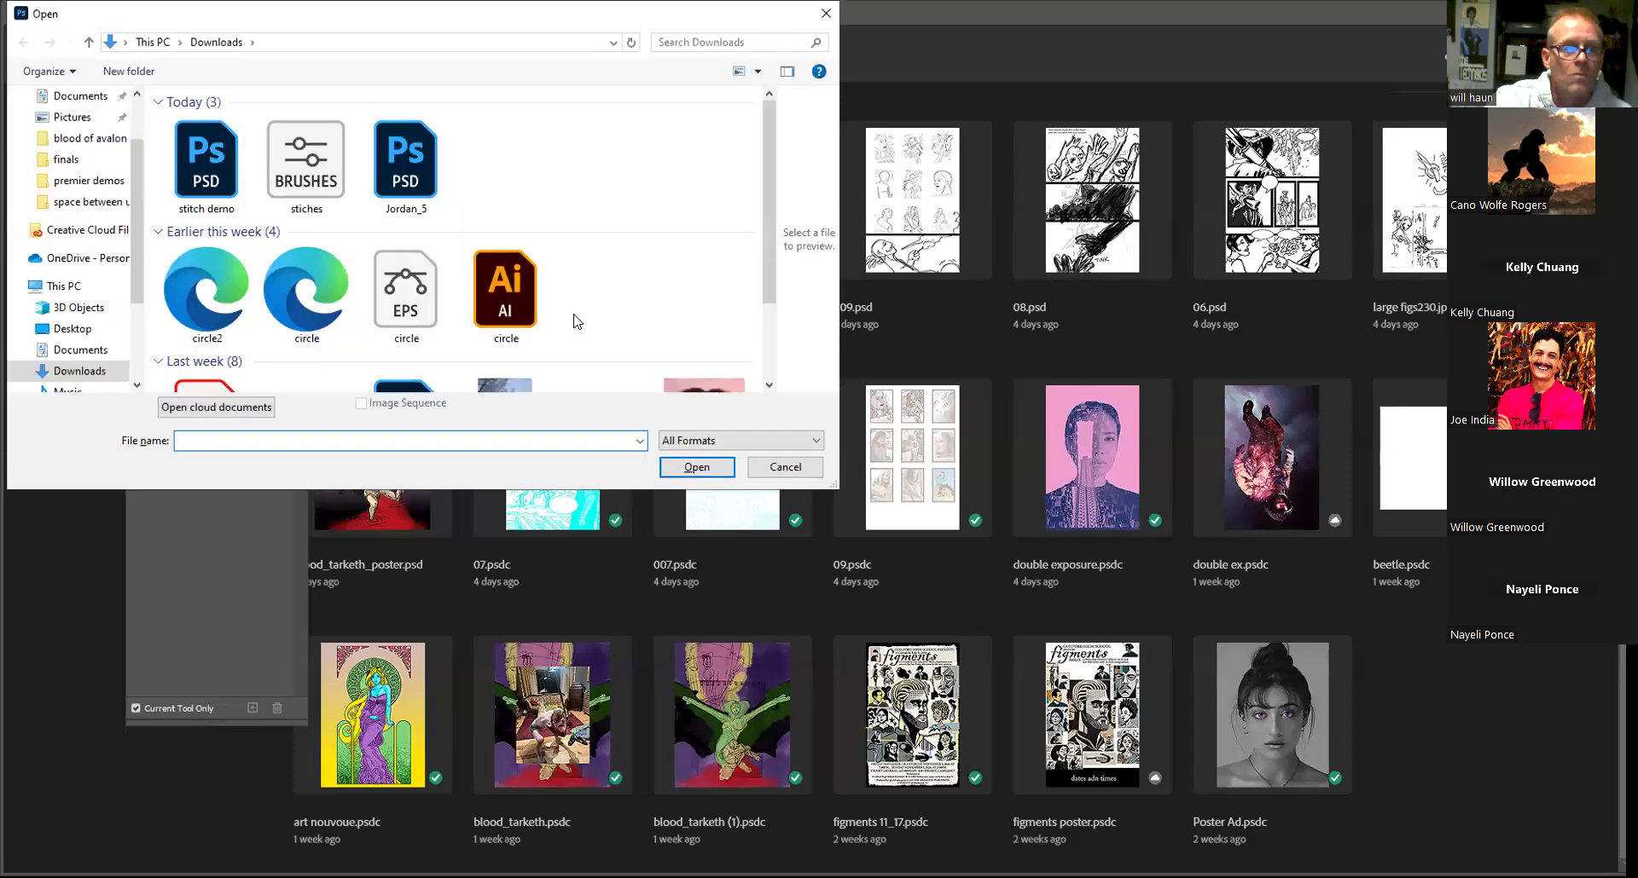
scroll(581, 318, "down", 3)
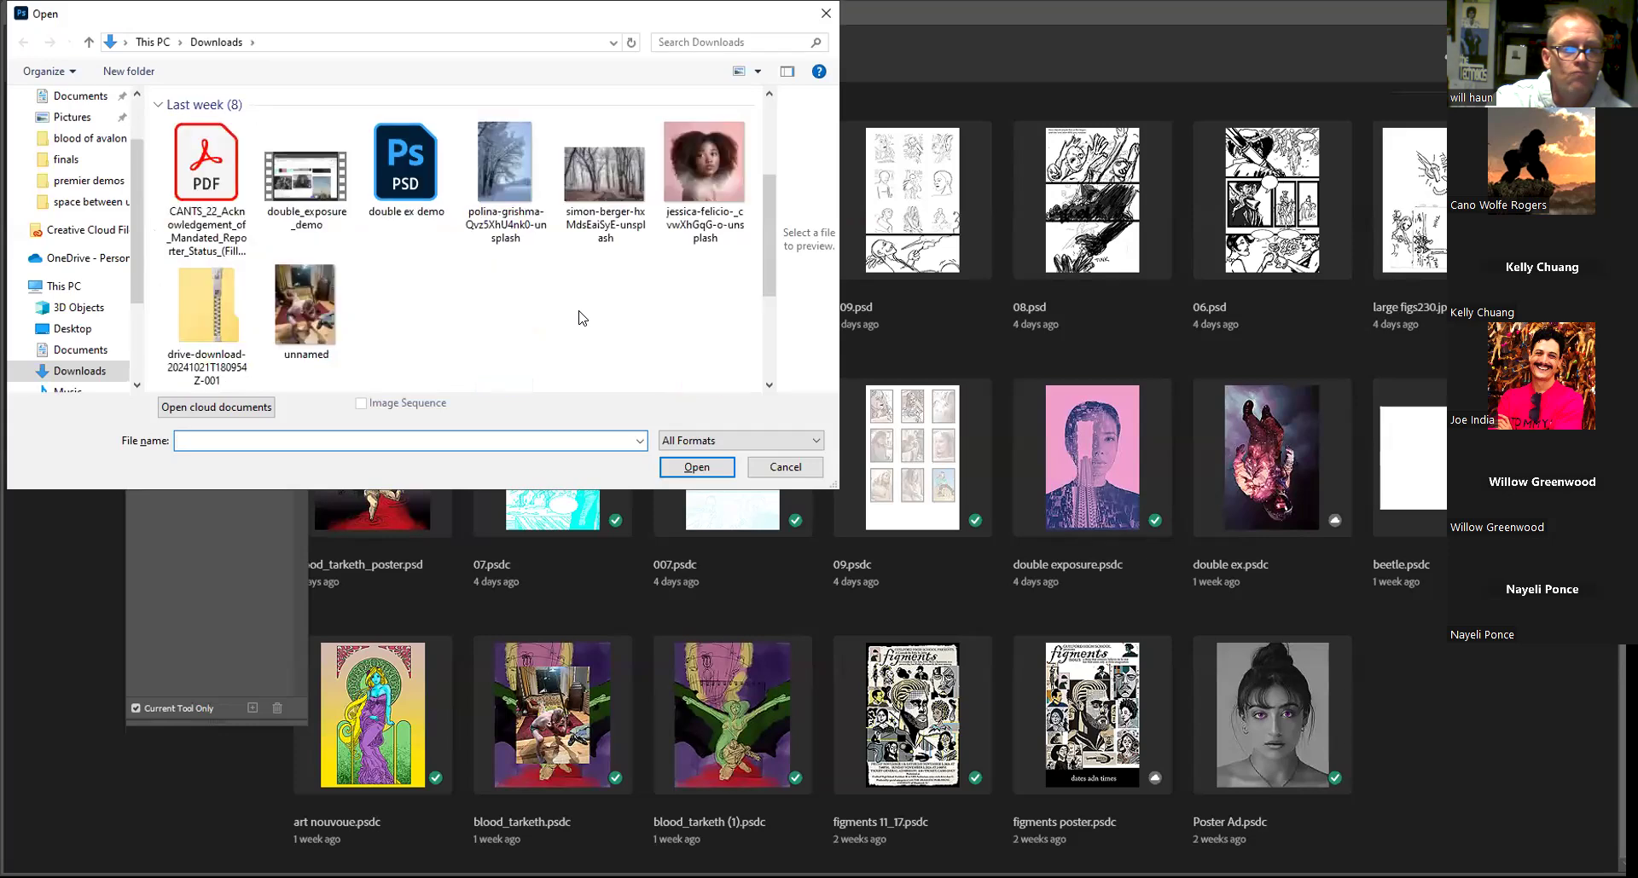
scroll(581, 318, "up", 3)
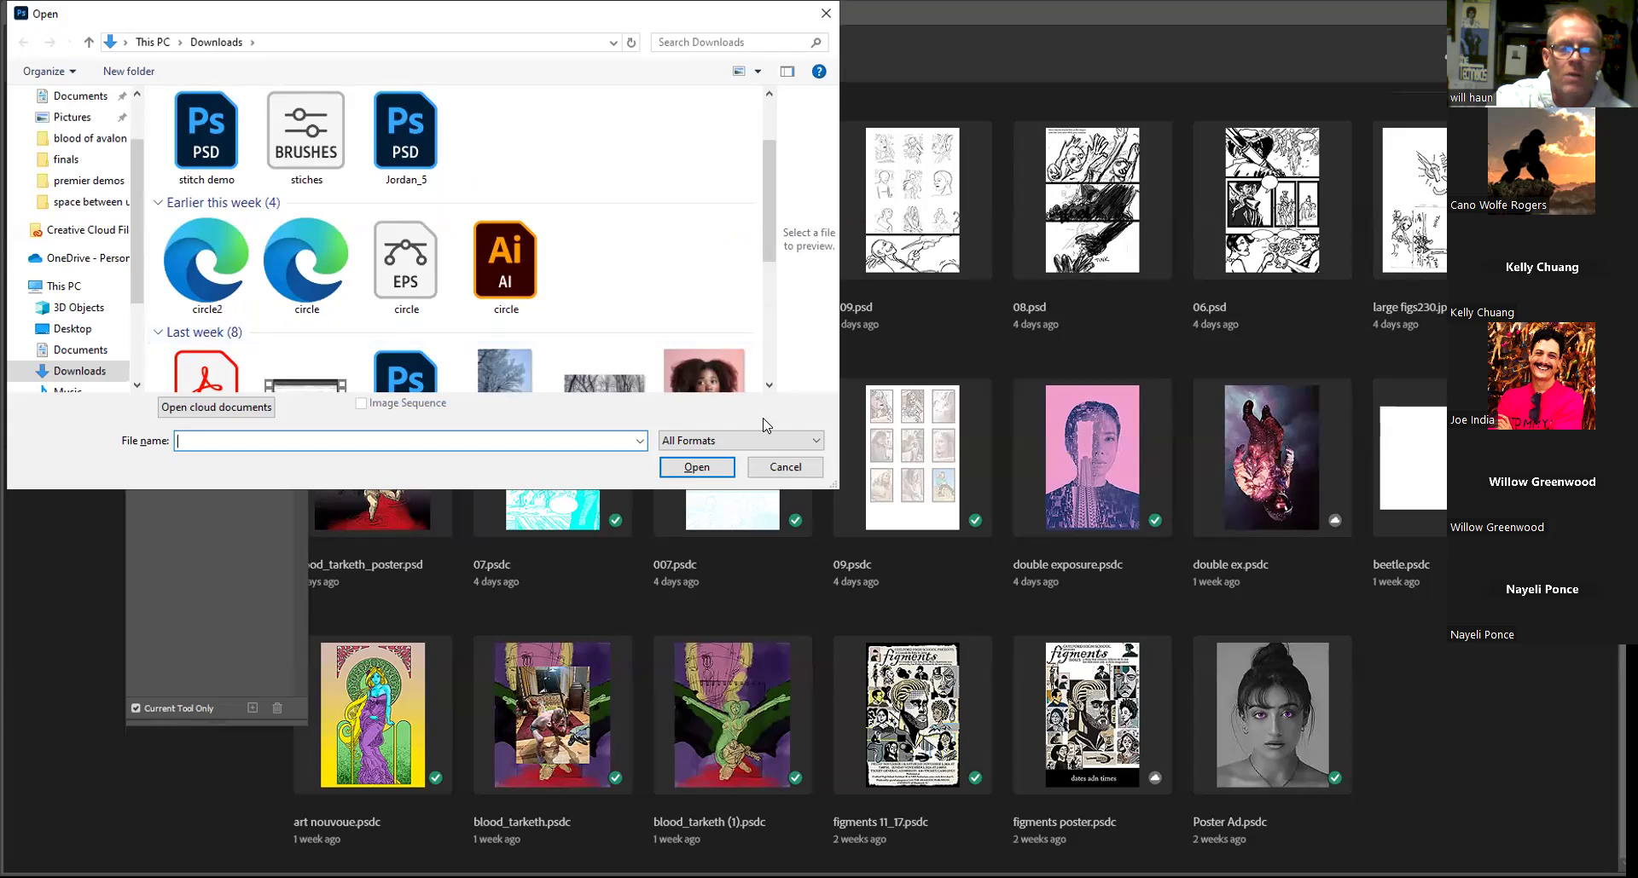
left_click(776, 468)
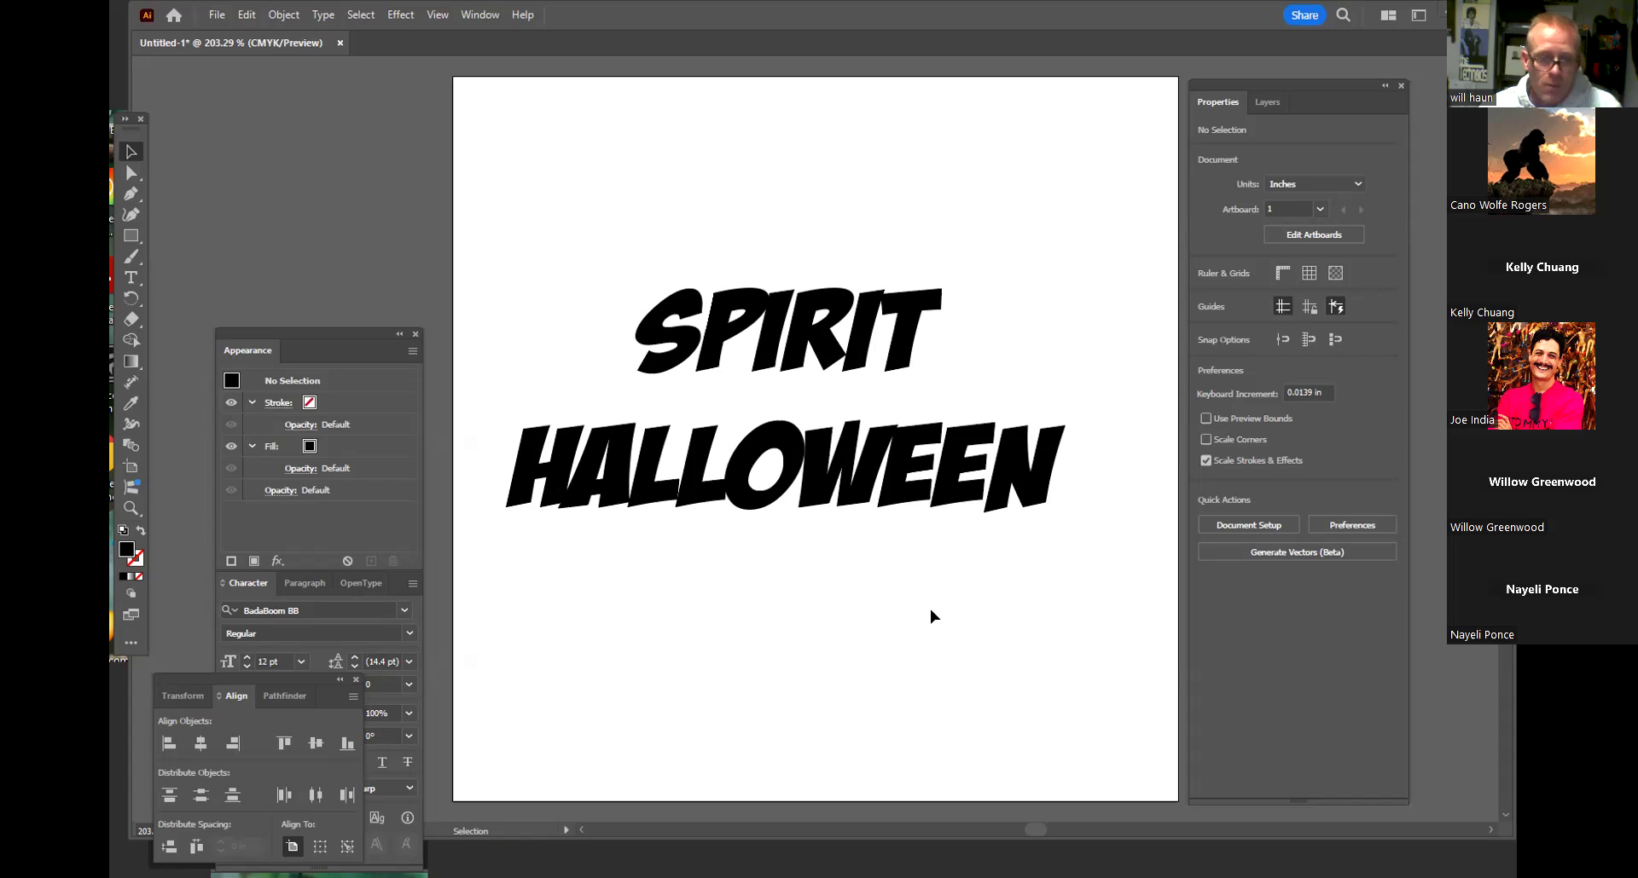
Try the dripping Shlop-Regular font on the SPIRIT HALLOWEEN text, and undo the font change
left_click(815, 435)
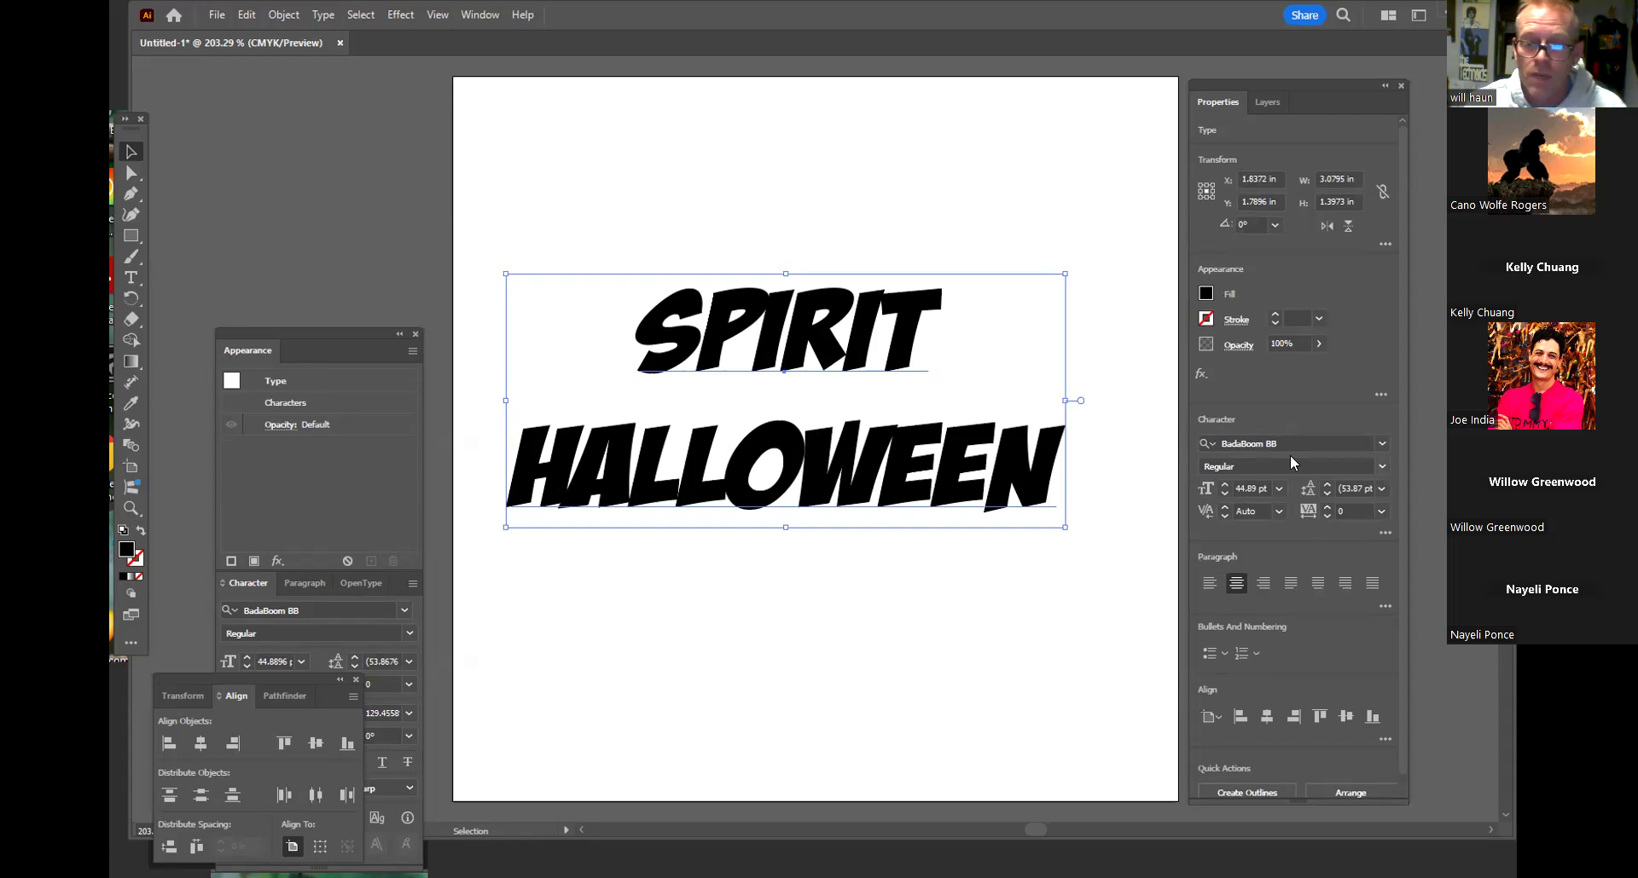
left_click(1382, 444)
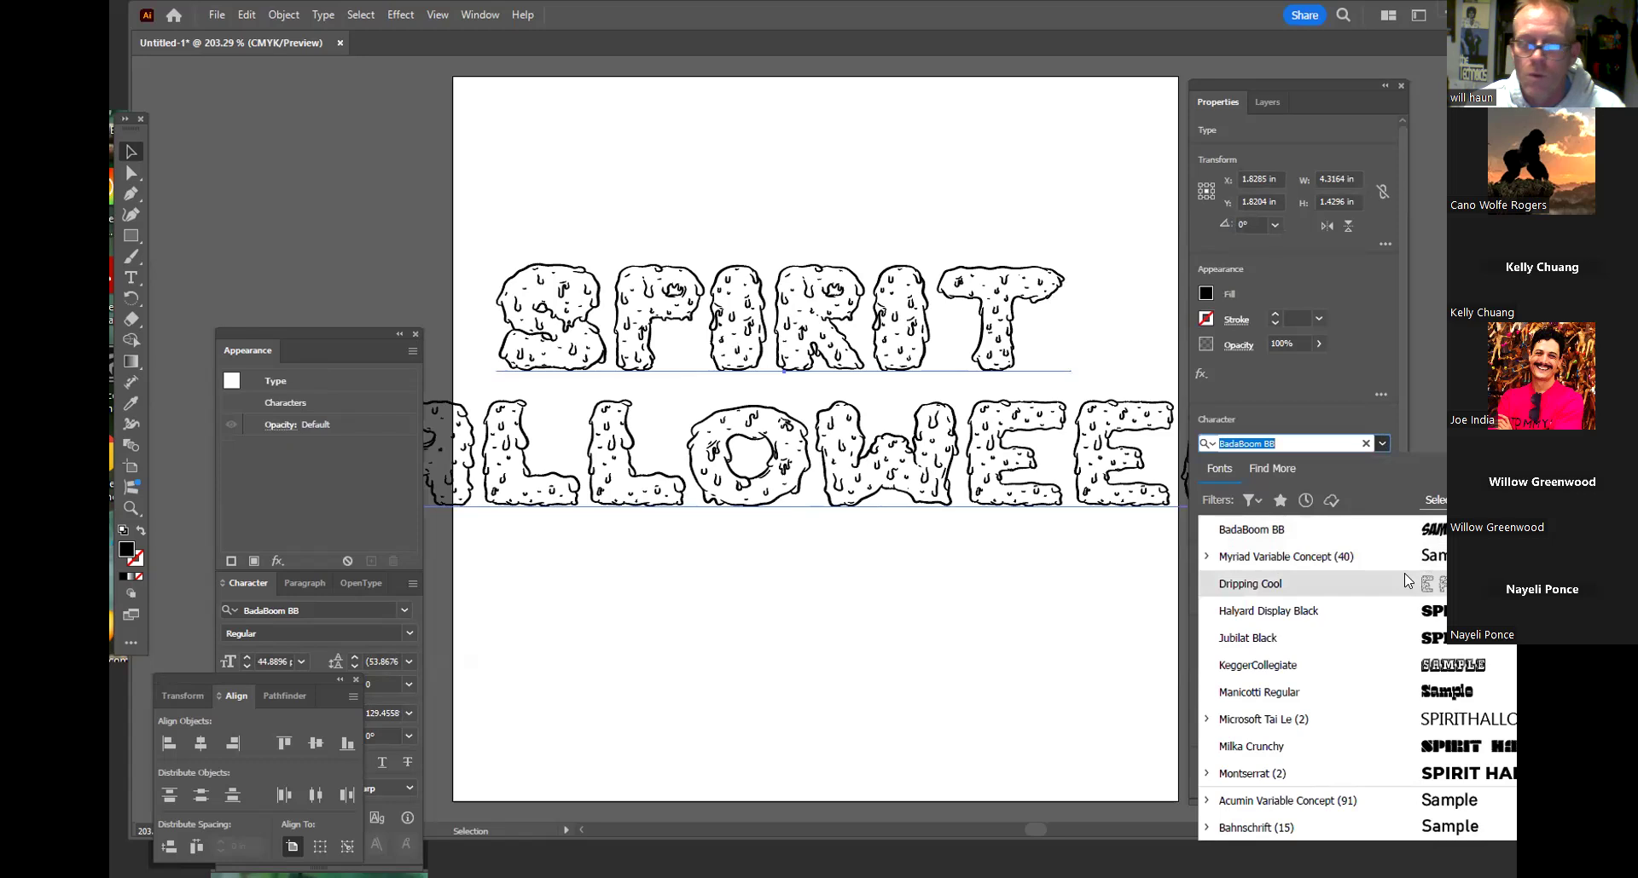
scroll(1404, 574, "down", 6)
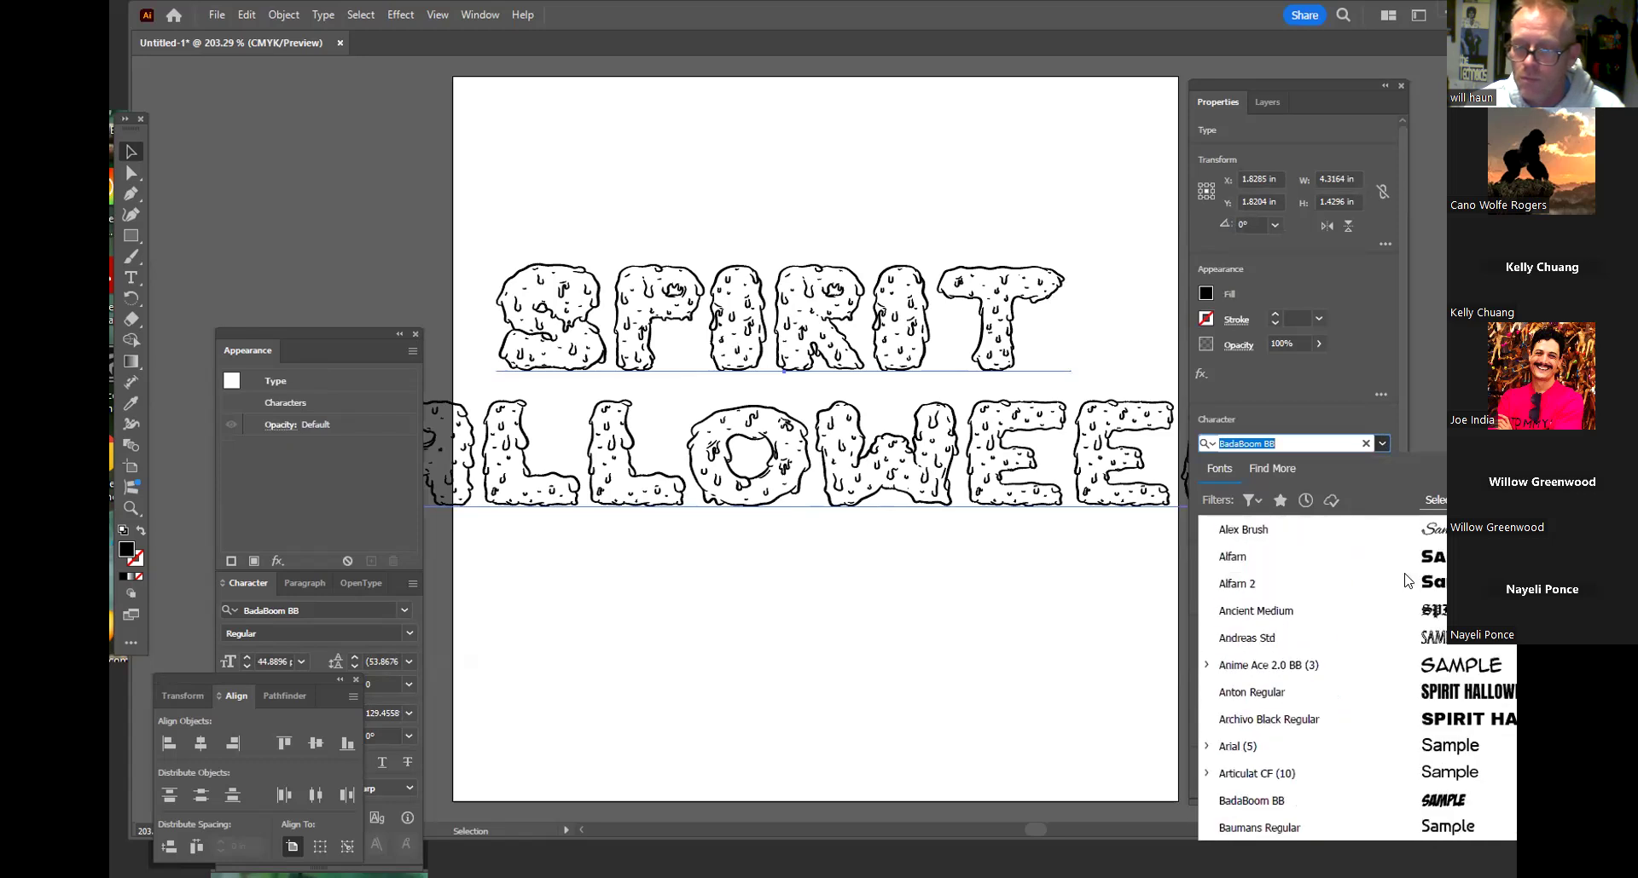
scroll(1408, 581, "down", 5)
scroll(1407, 581, "down", 4)
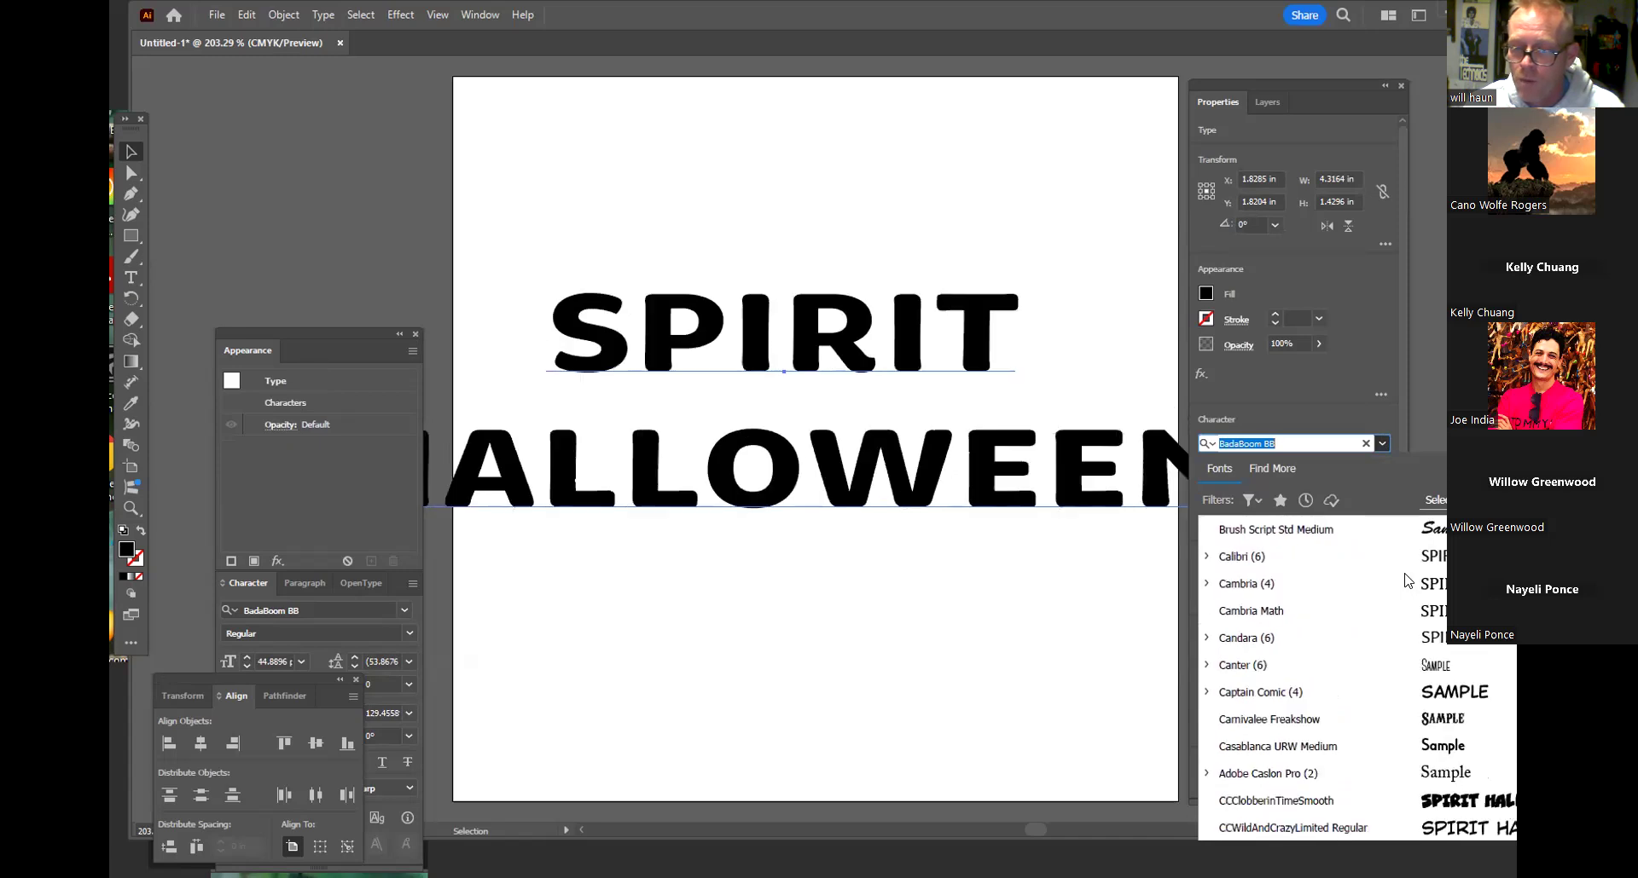
scroll(1407, 581, "down", 5)
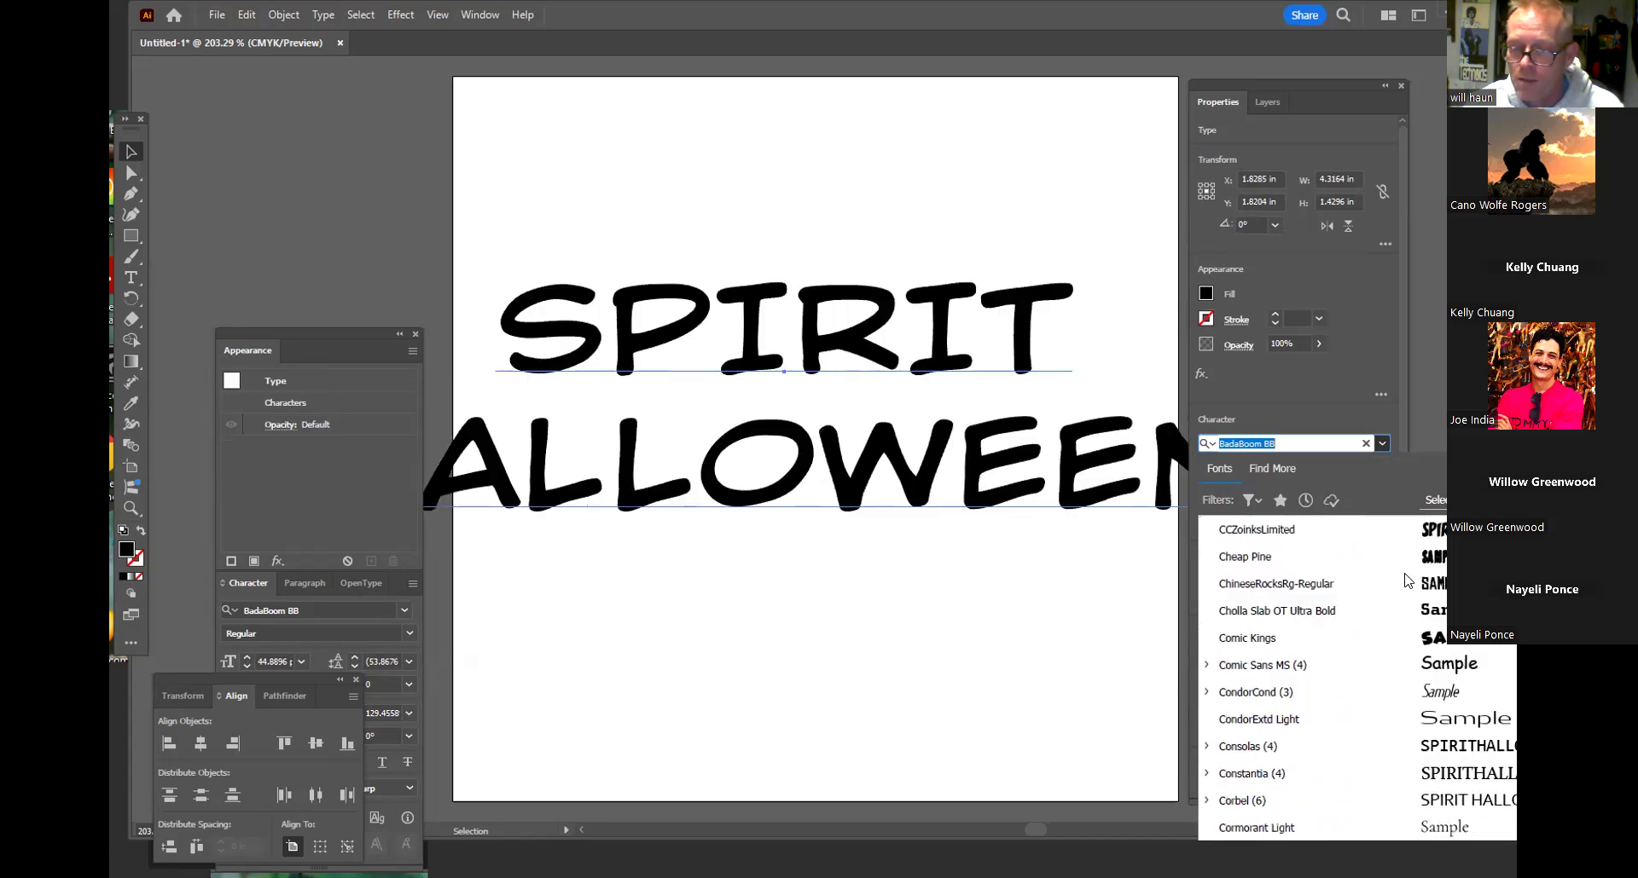
scroll(1407, 580, "down", 5)
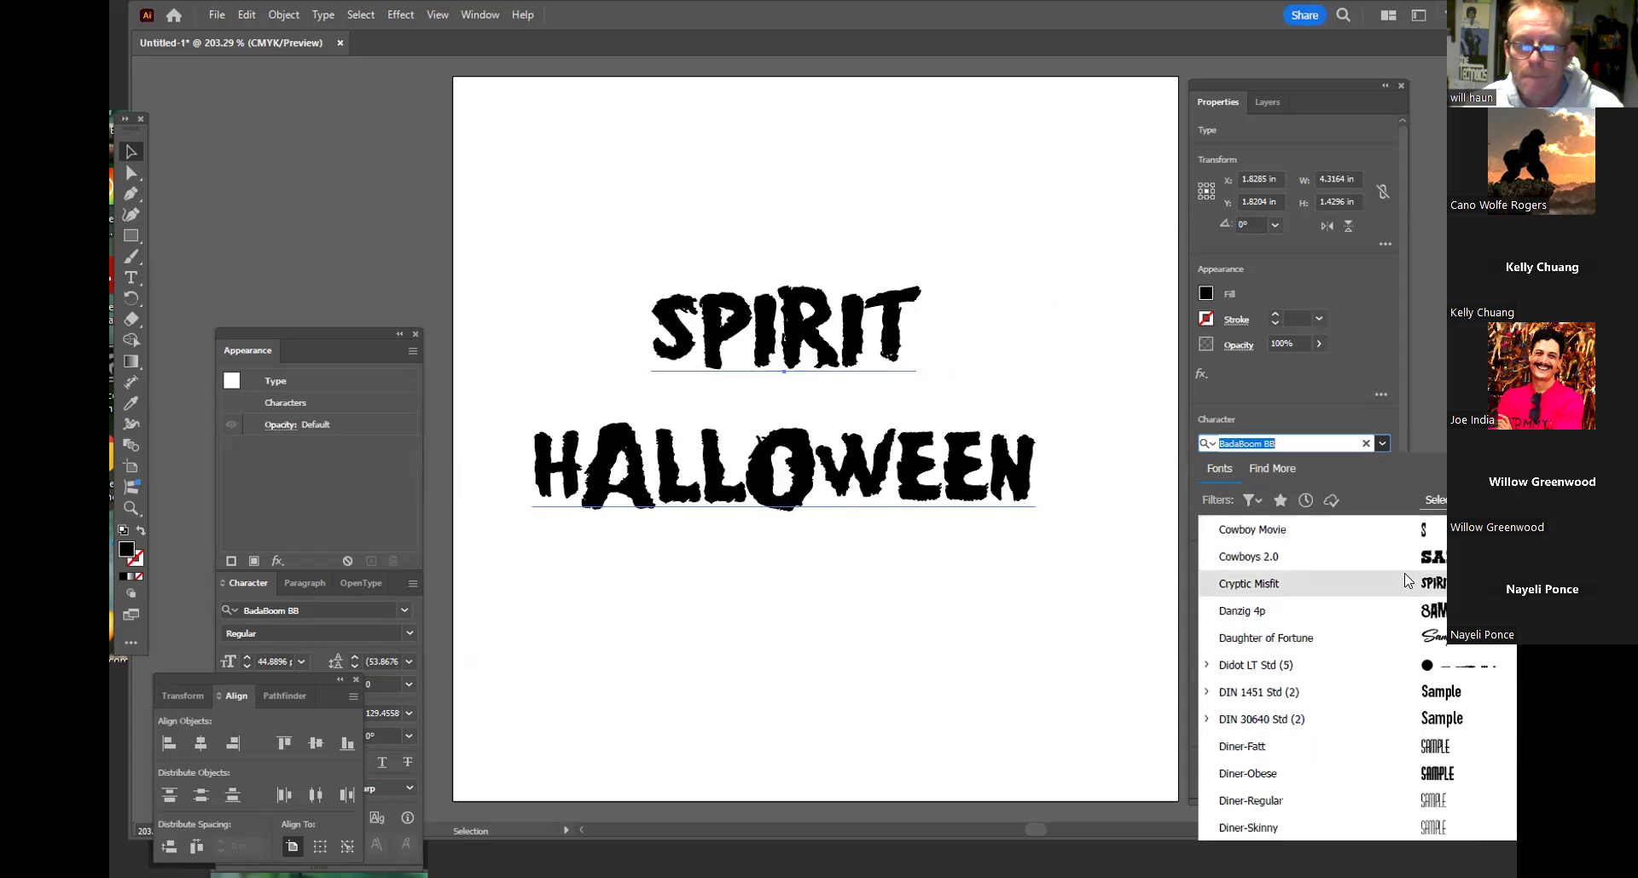
scroll(1403, 580, "down", 4)
scroll(1407, 581, "down", 3)
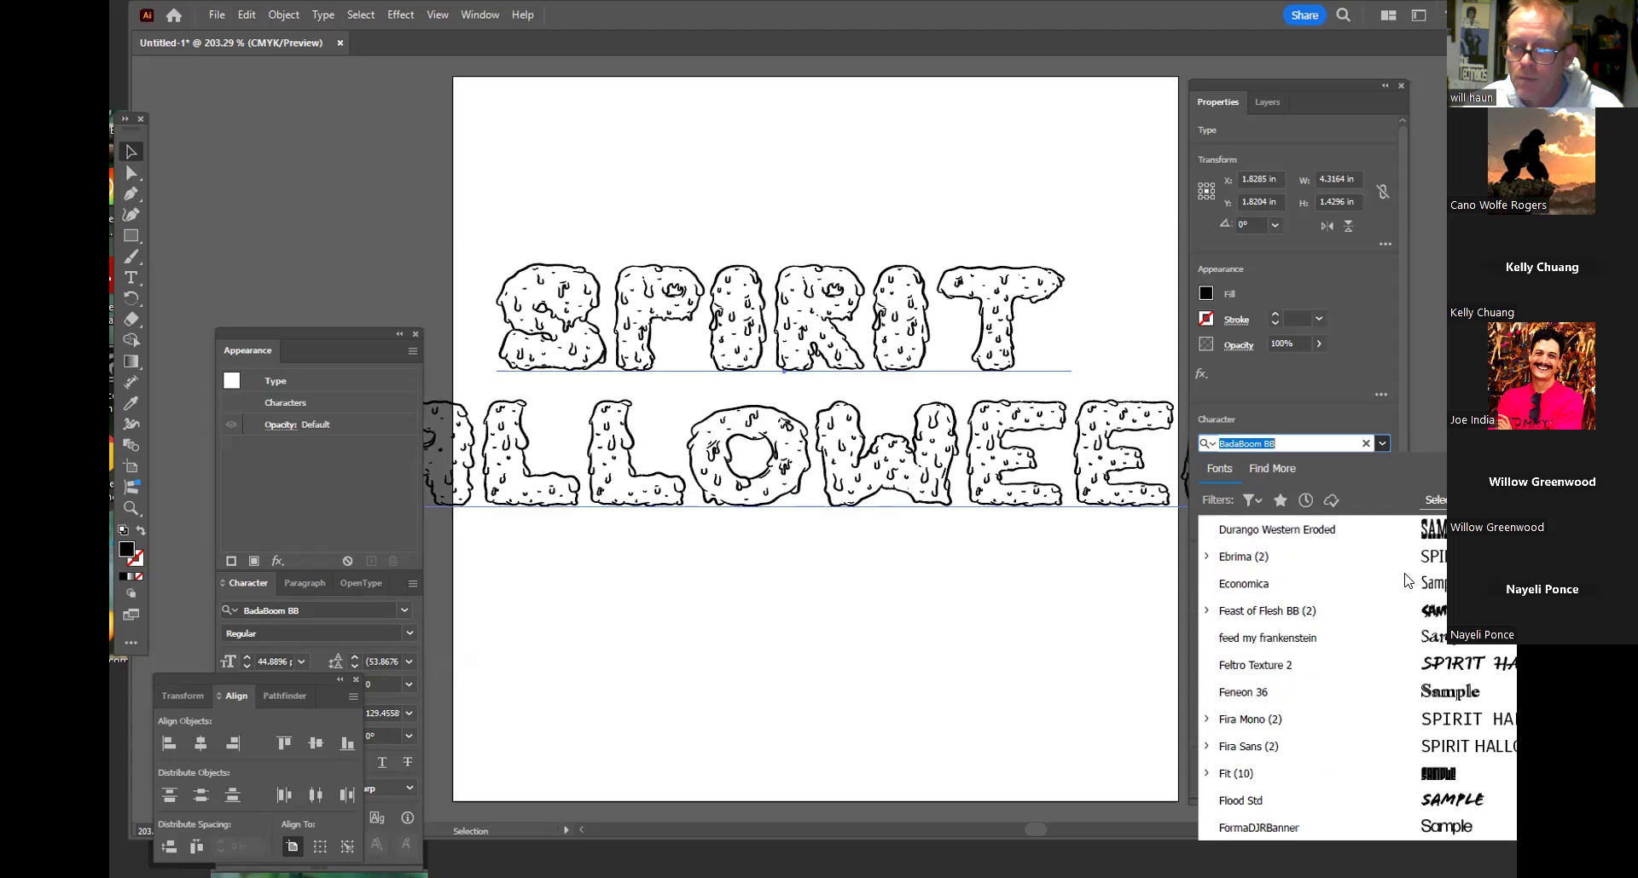
scroll(1408, 581, "down", 8)
scroll(1407, 581, "down", 8)
scroll(1407, 581, "down", 20)
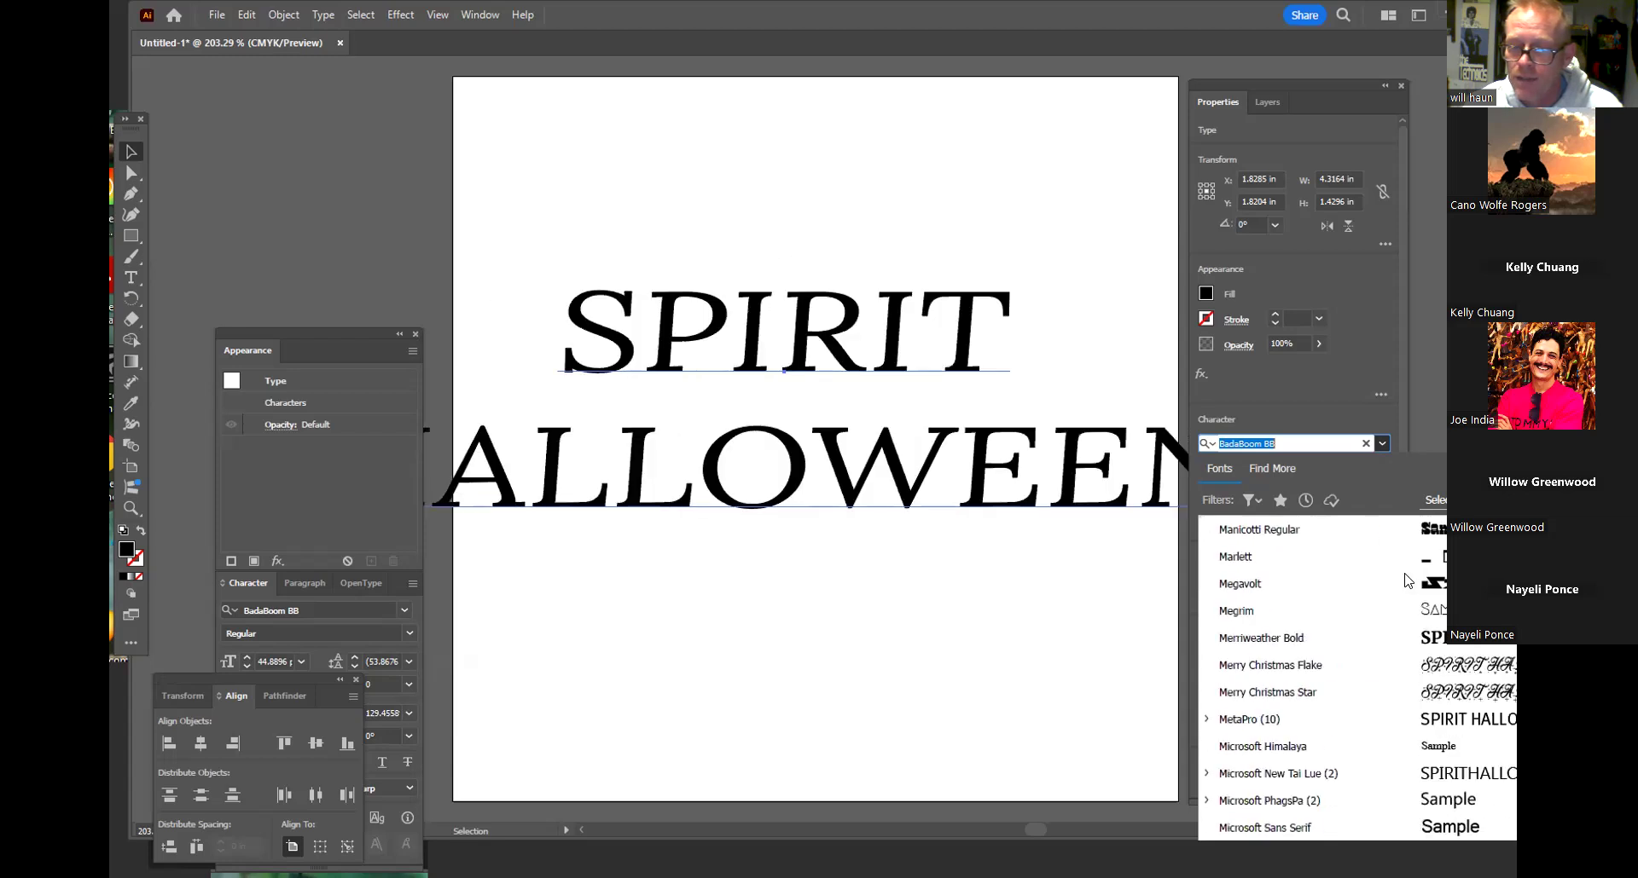
scroll(1408, 581, "down", 4)
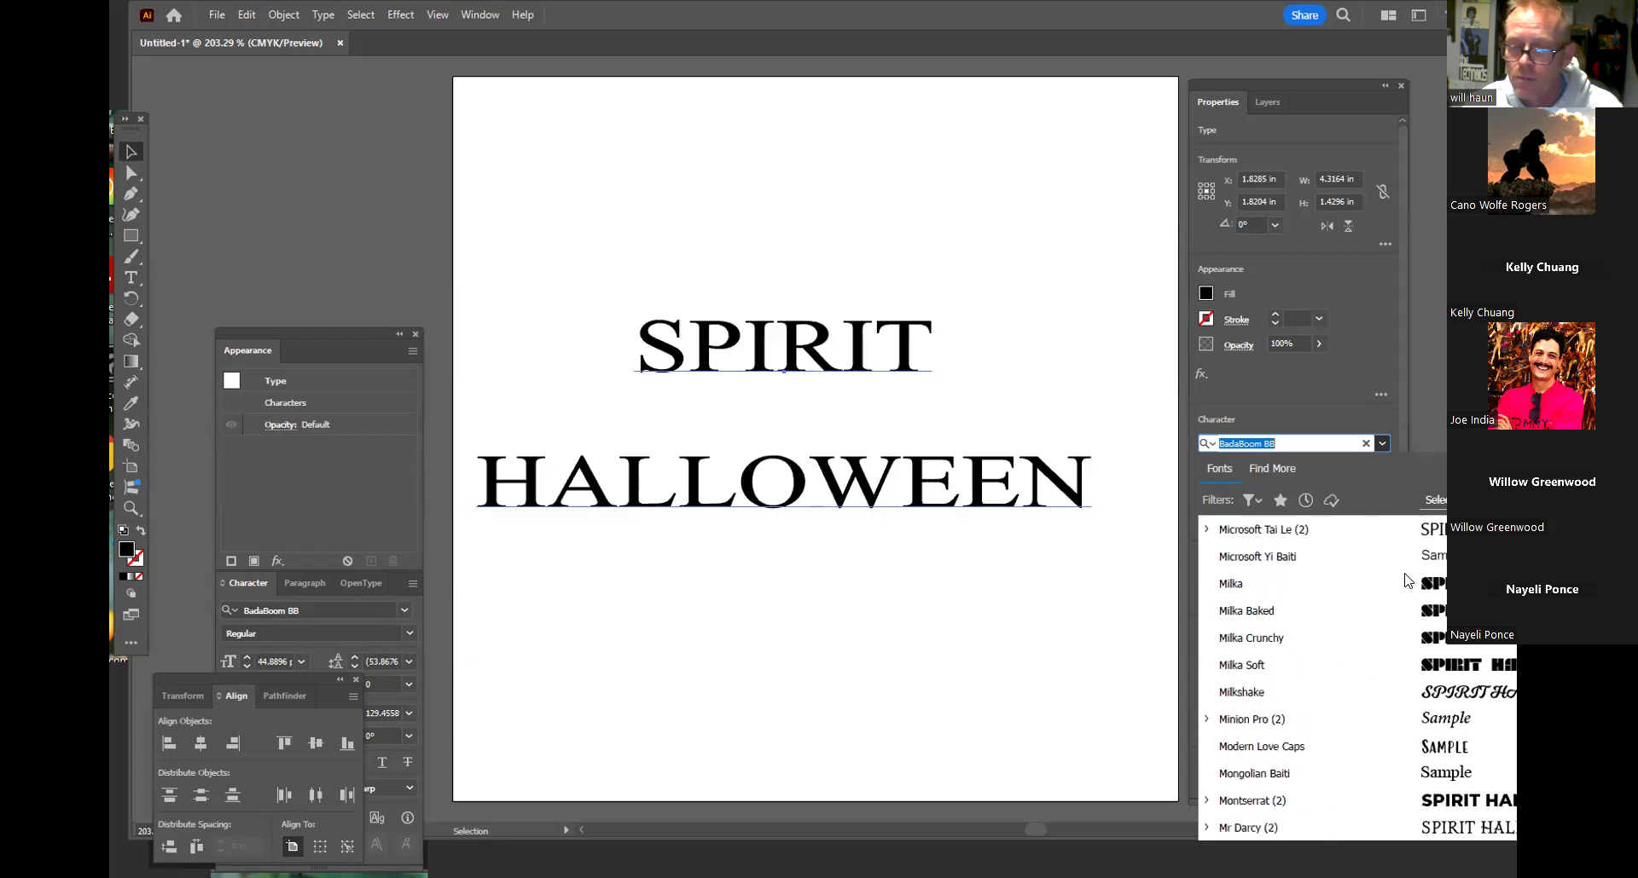
scroll(1408, 581, "down", 5)
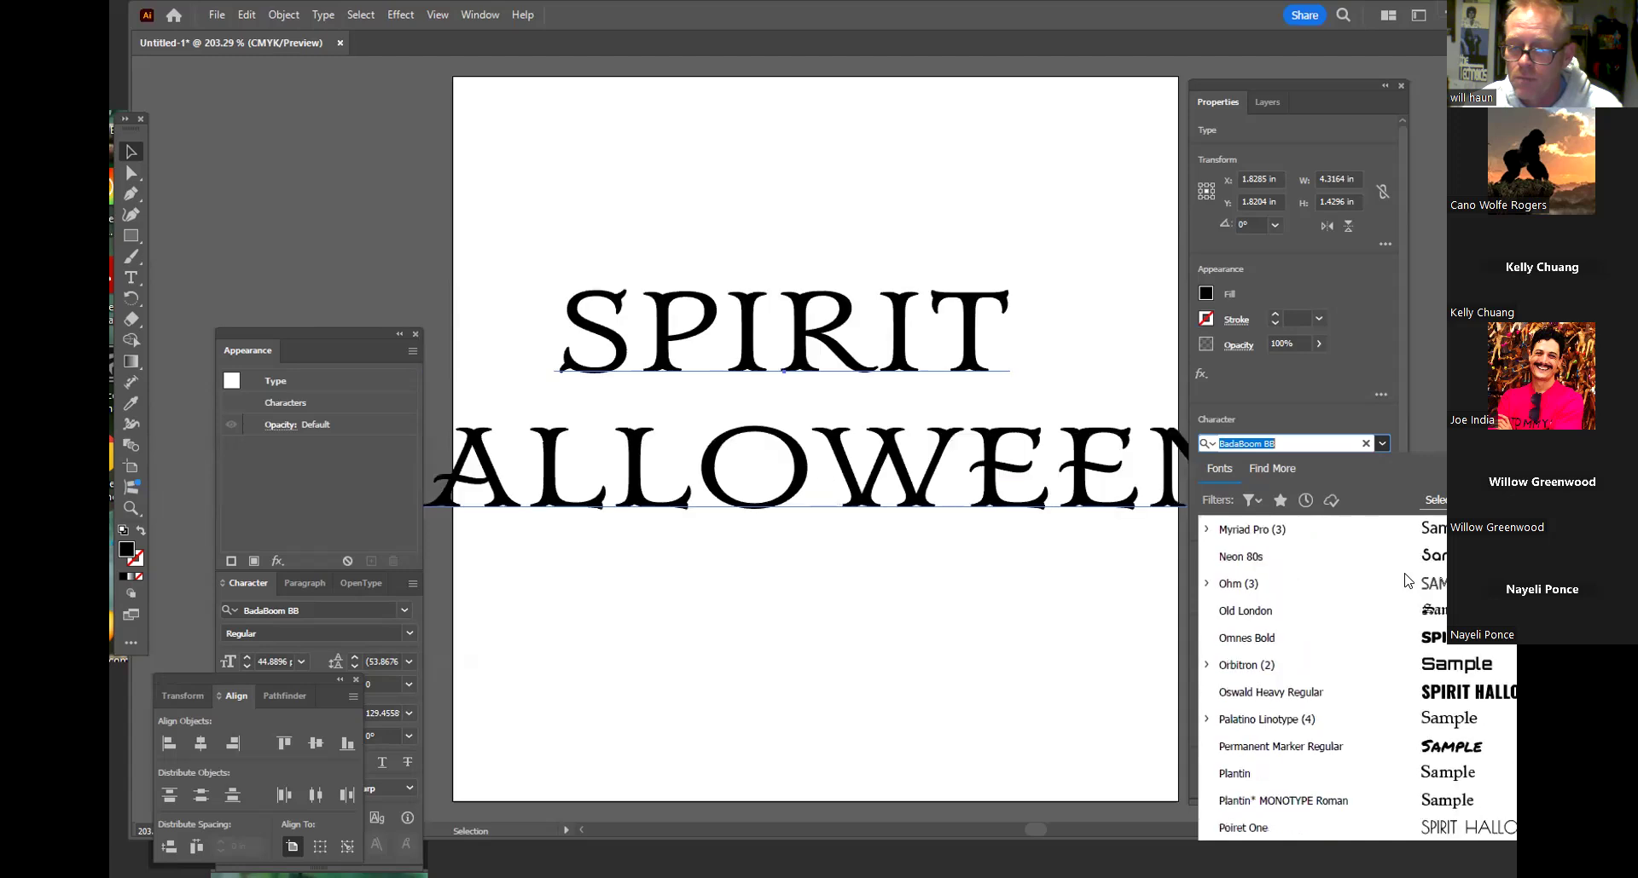
scroll(1407, 580, "down", 2)
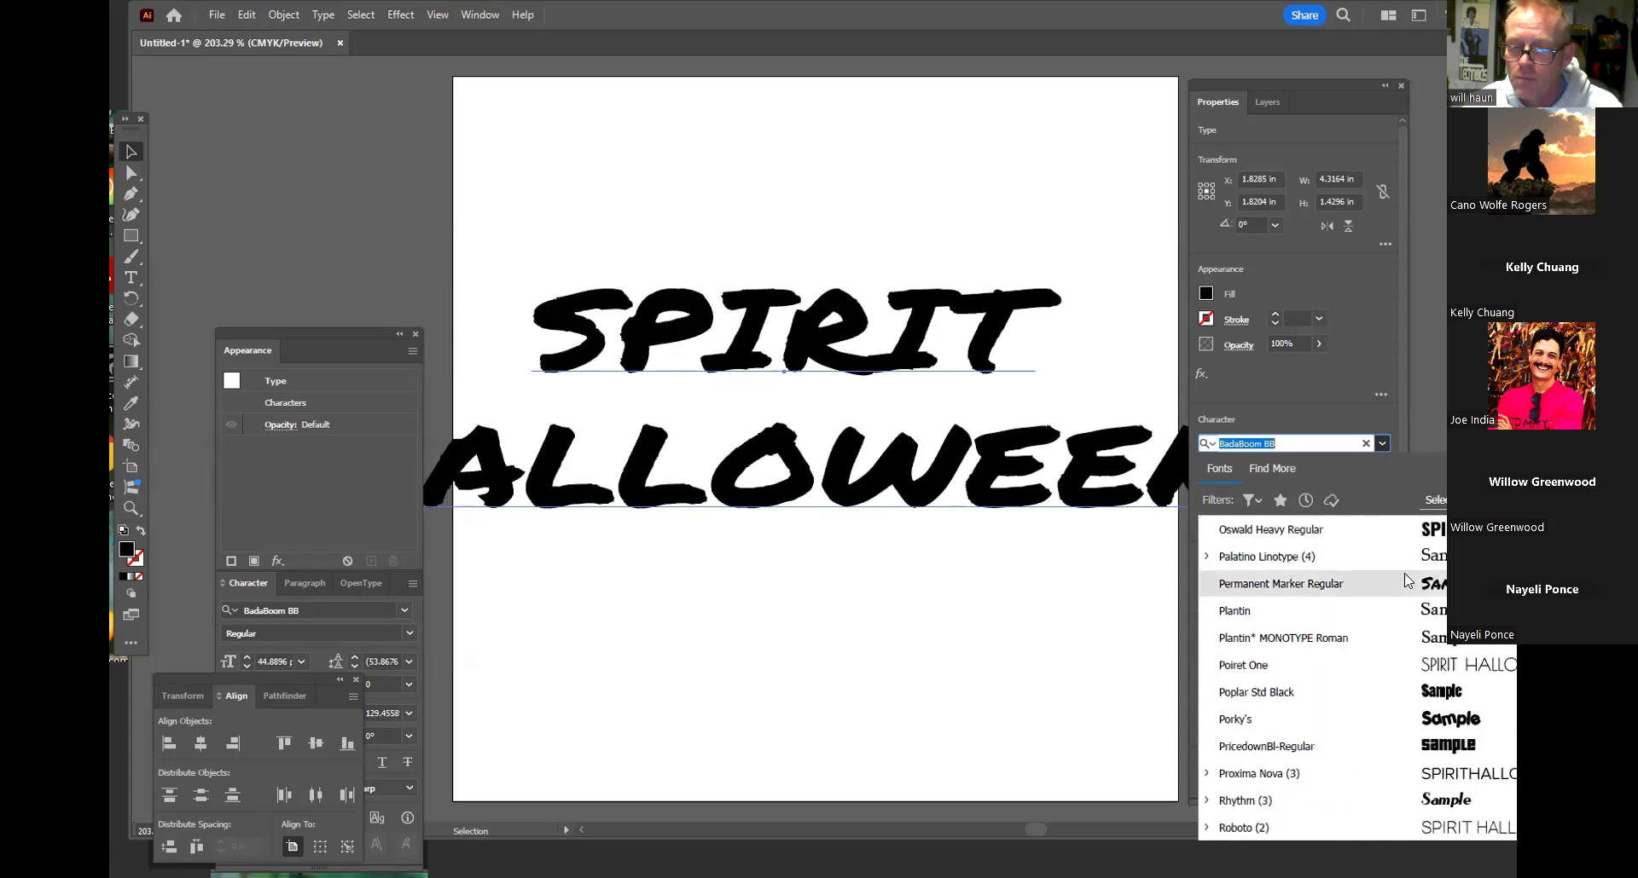
scroll(1407, 580, "down", 4)
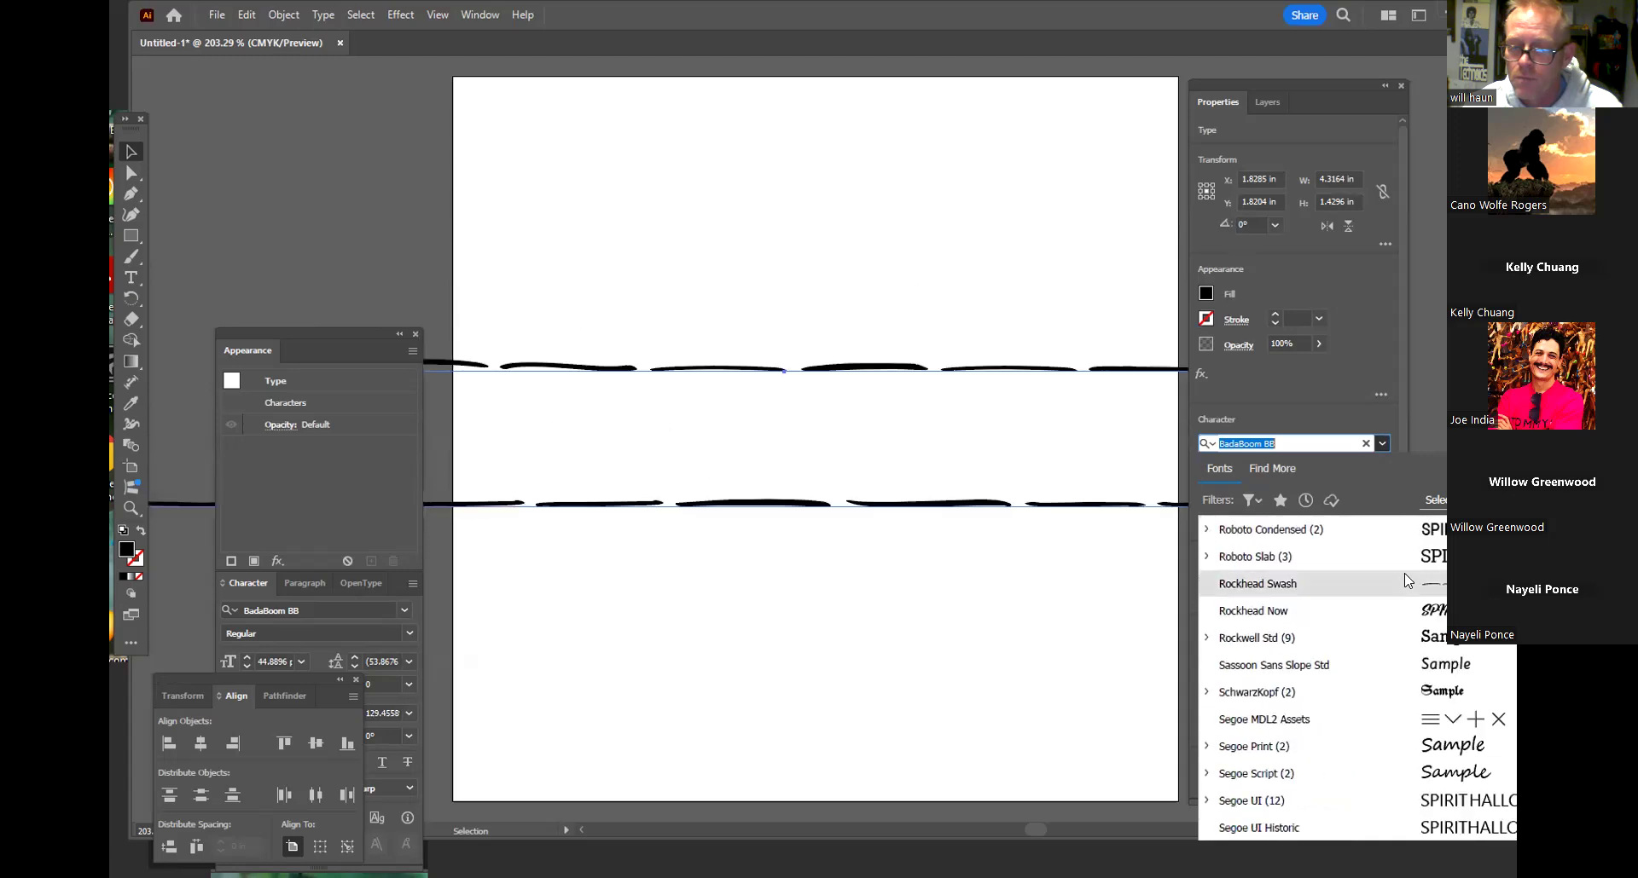
scroll(1408, 581, "down", 3)
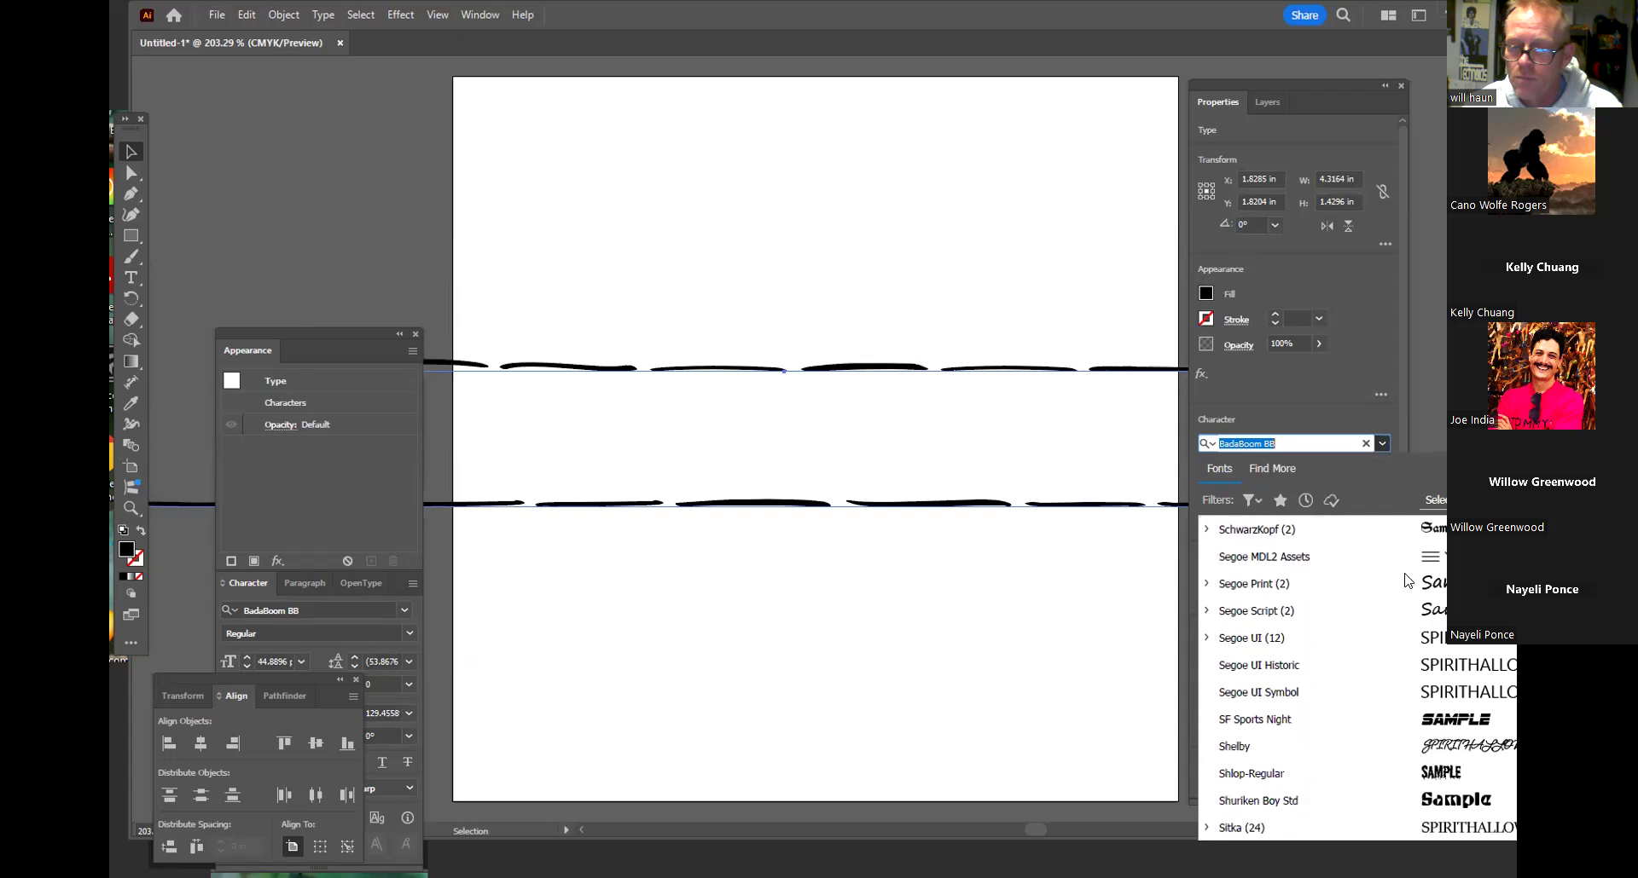
left_click(1403, 771)
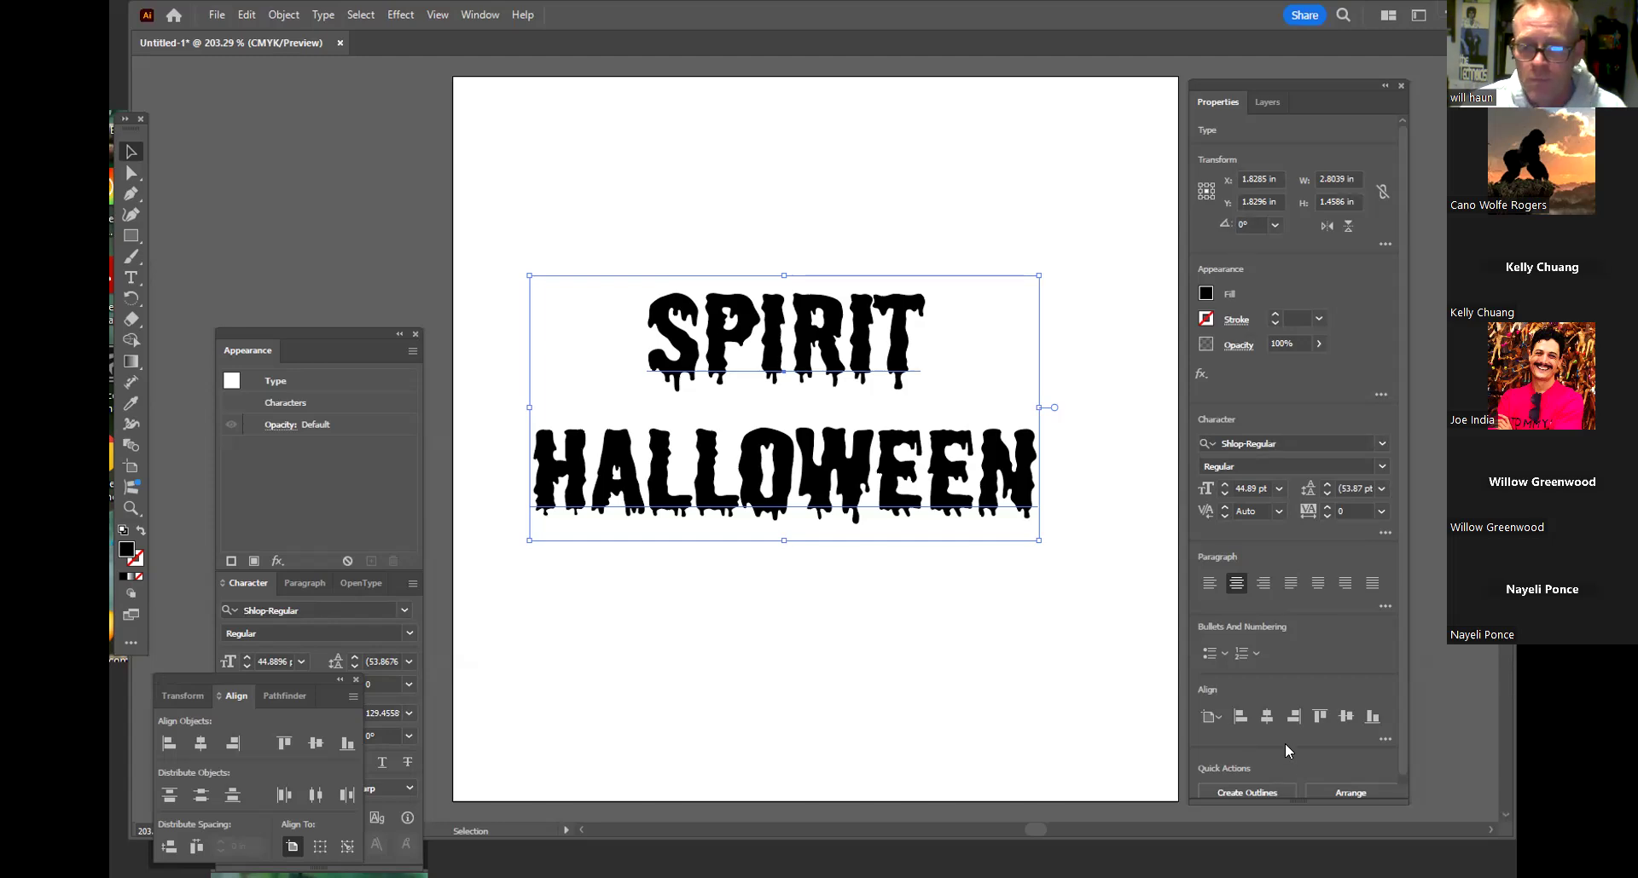
left_click(1133, 699)
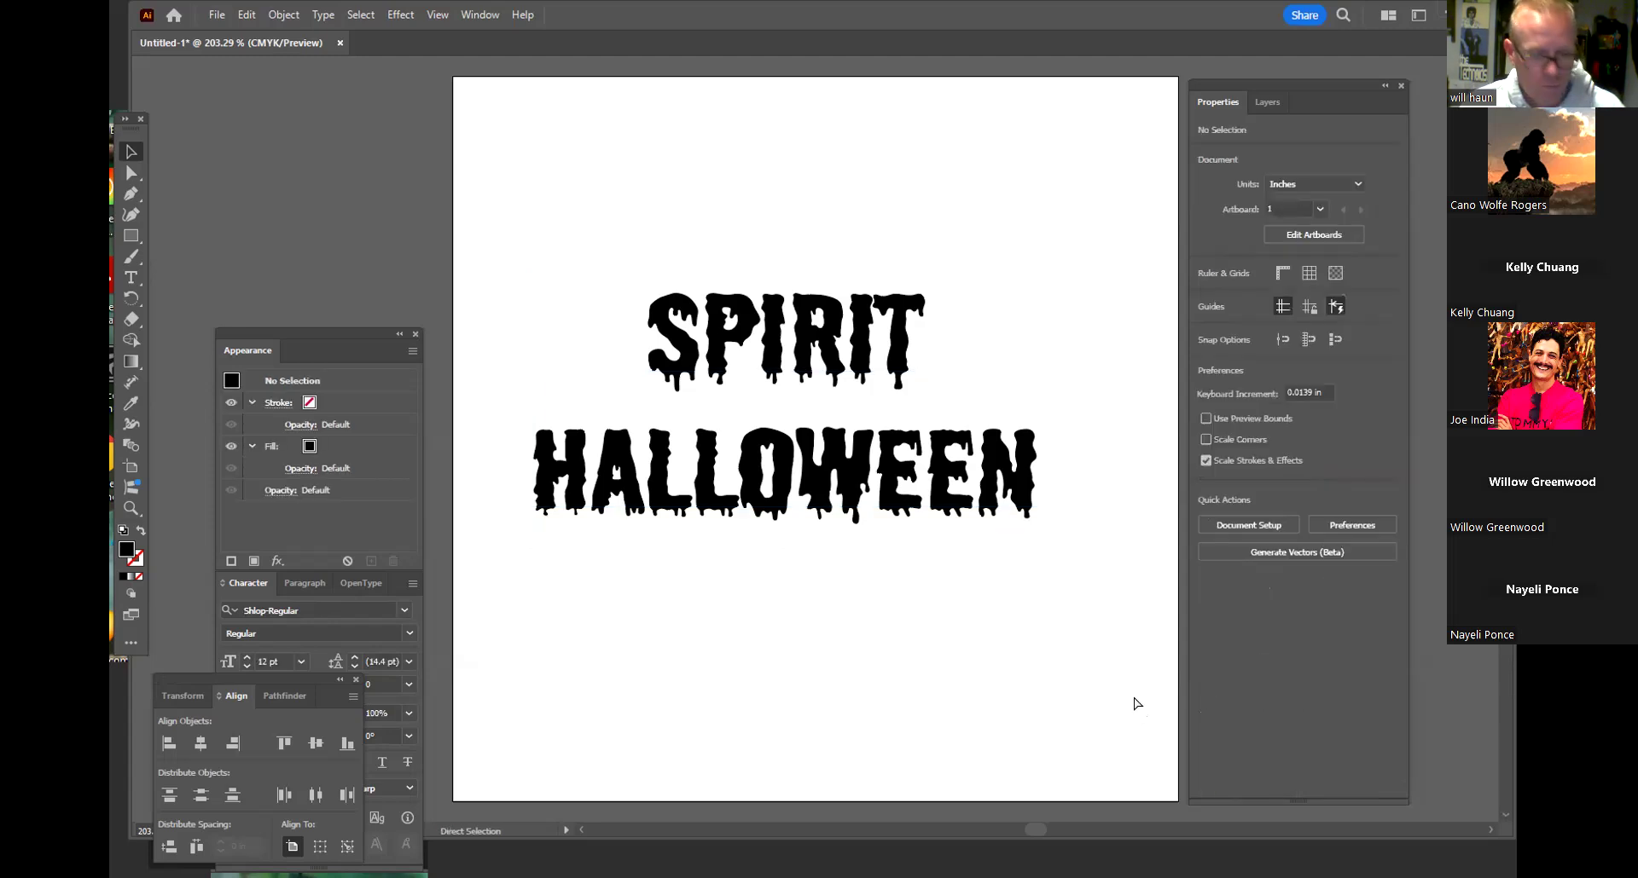
key("ctrl+z")
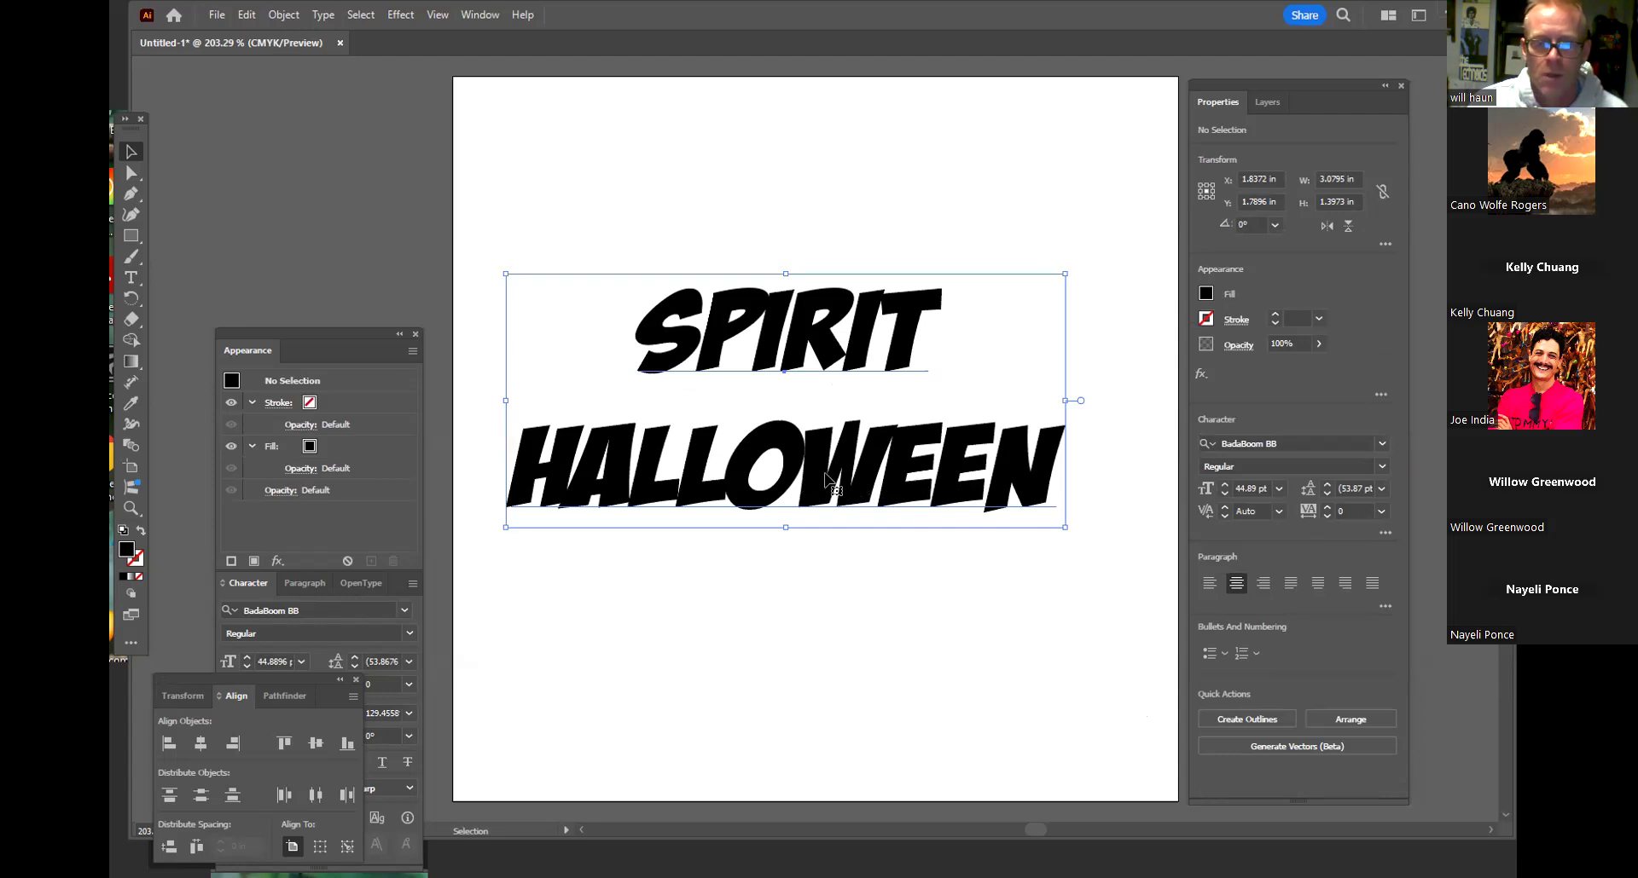
Try setting the SPIRIT HALLOWEEN text's tracking to 50
left_click(1380, 512)
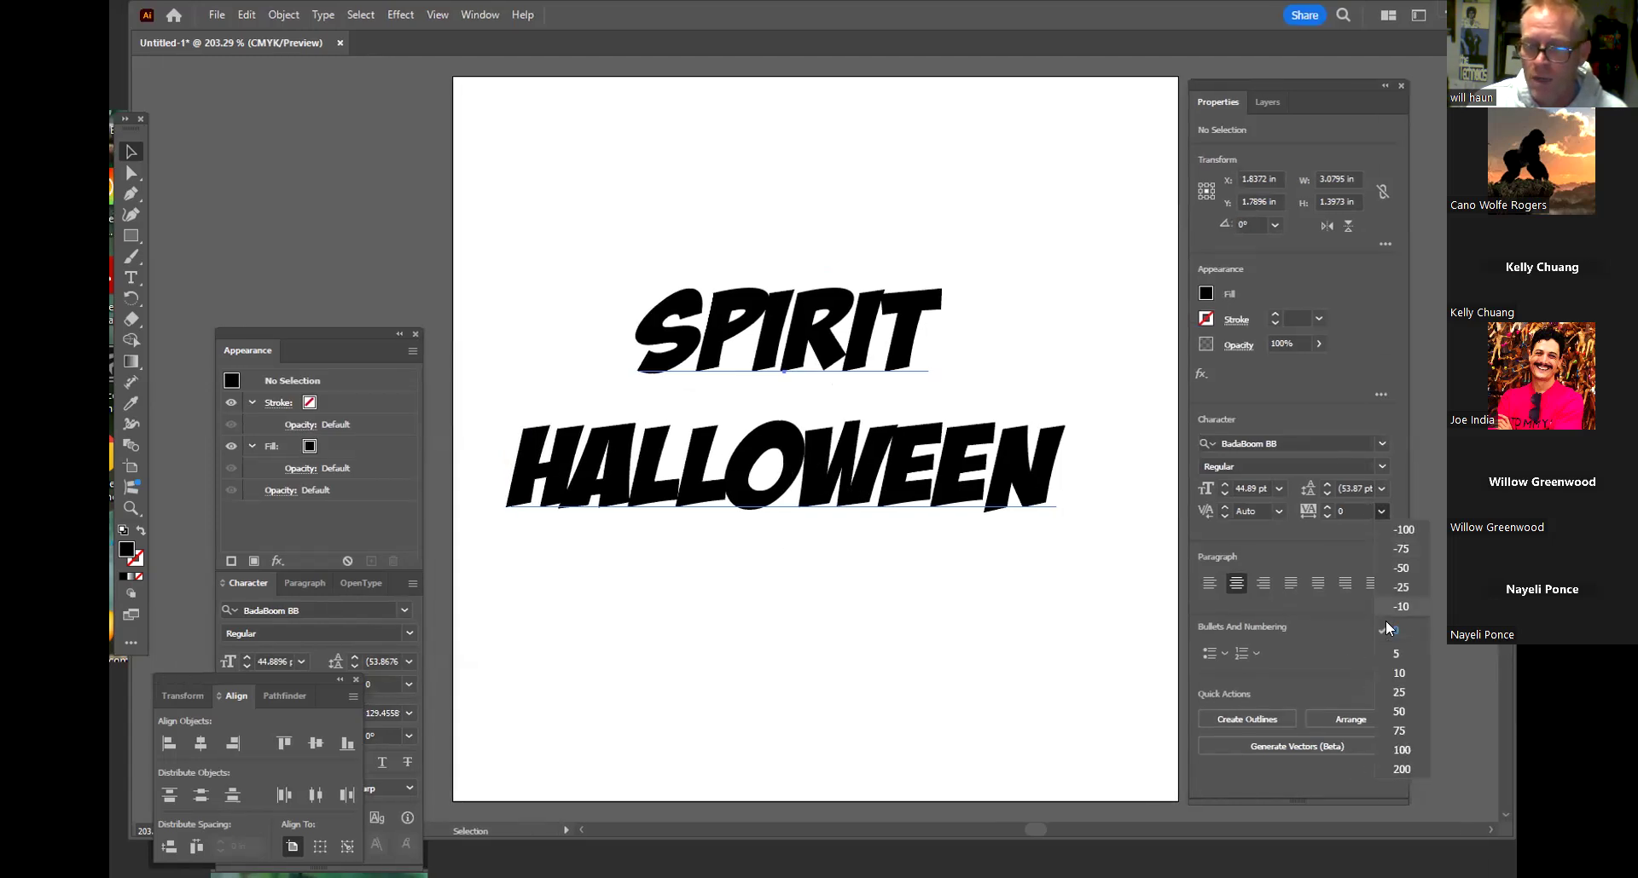
left_click(1395, 700)
left_click(1080, 609)
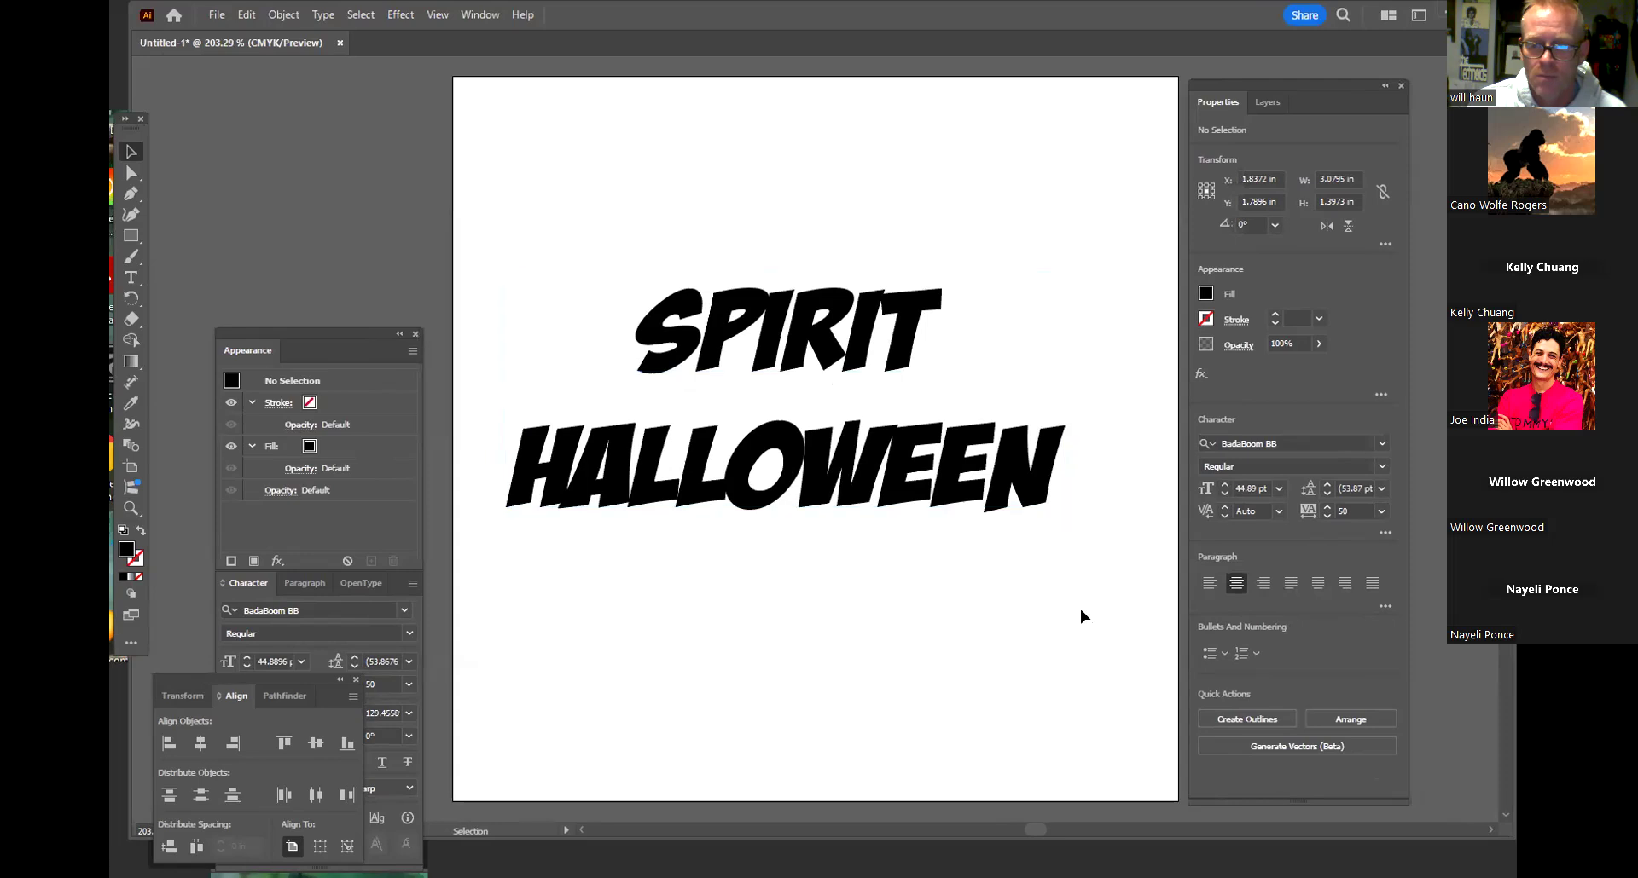
Set the tracking of the whole SPIRIT HALLOWEEN text to 25
left_click(1013, 498)
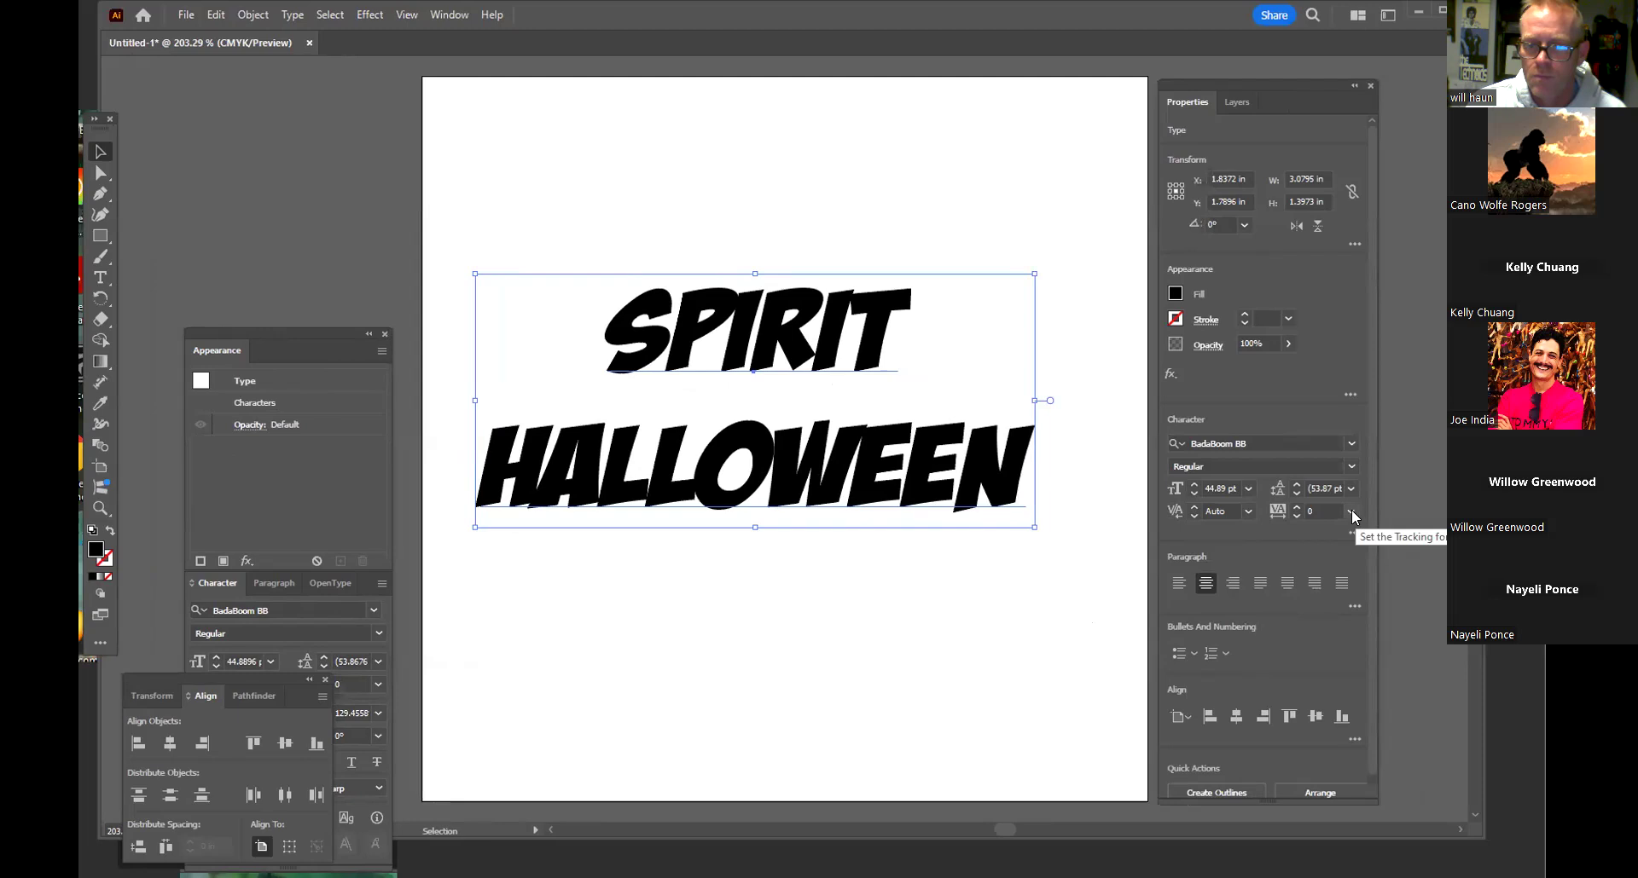
left_click(1351, 512)
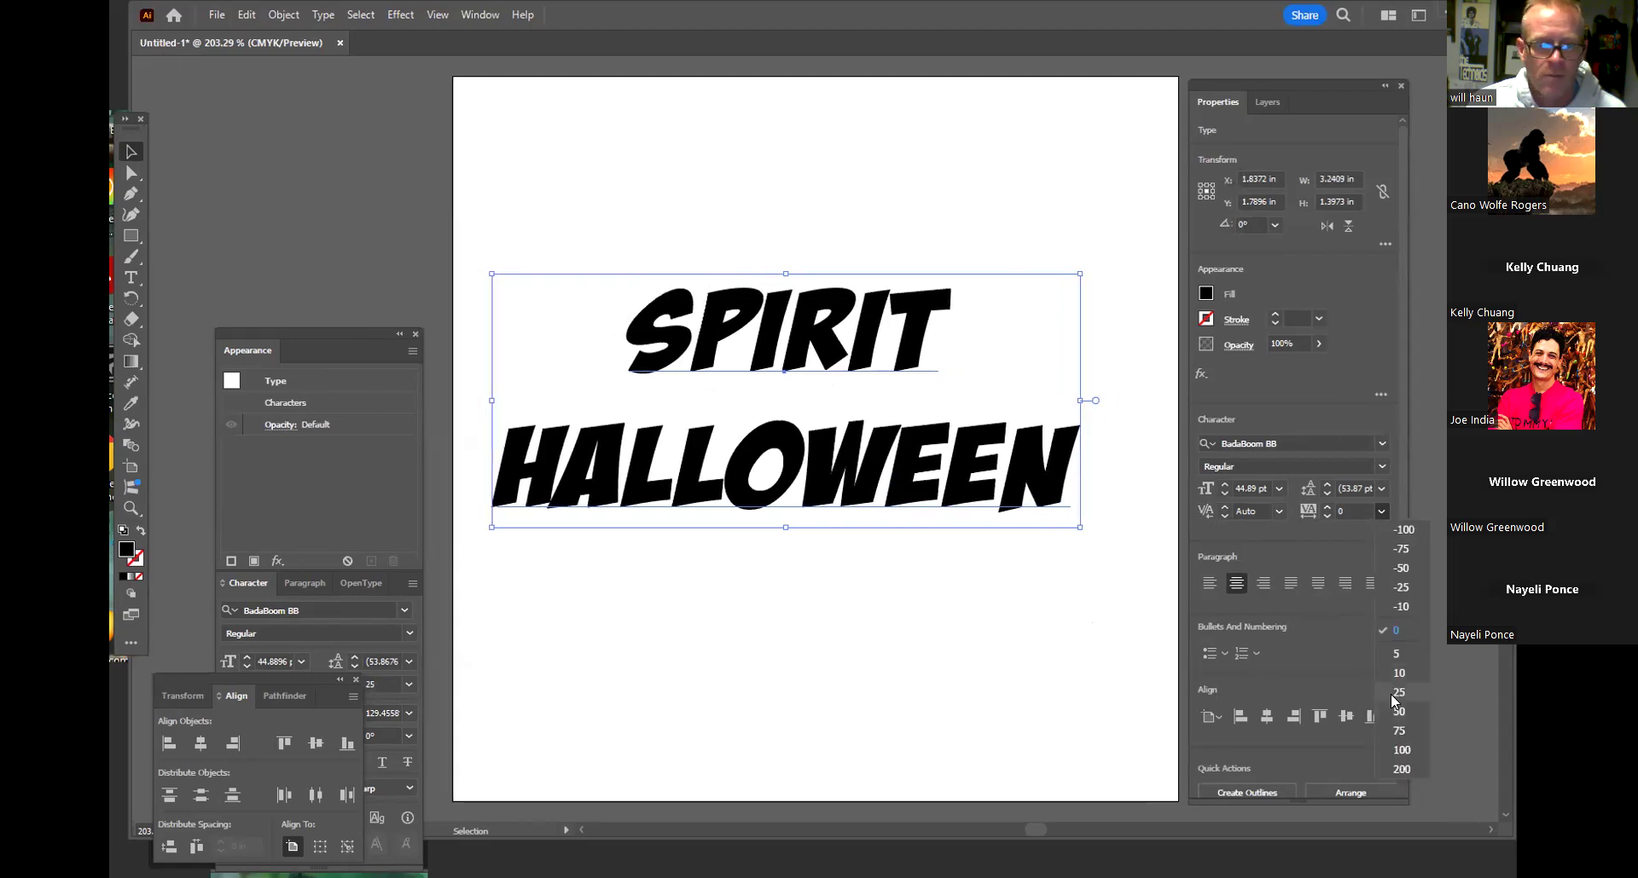
left_click(1390, 694)
left_click(940, 665)
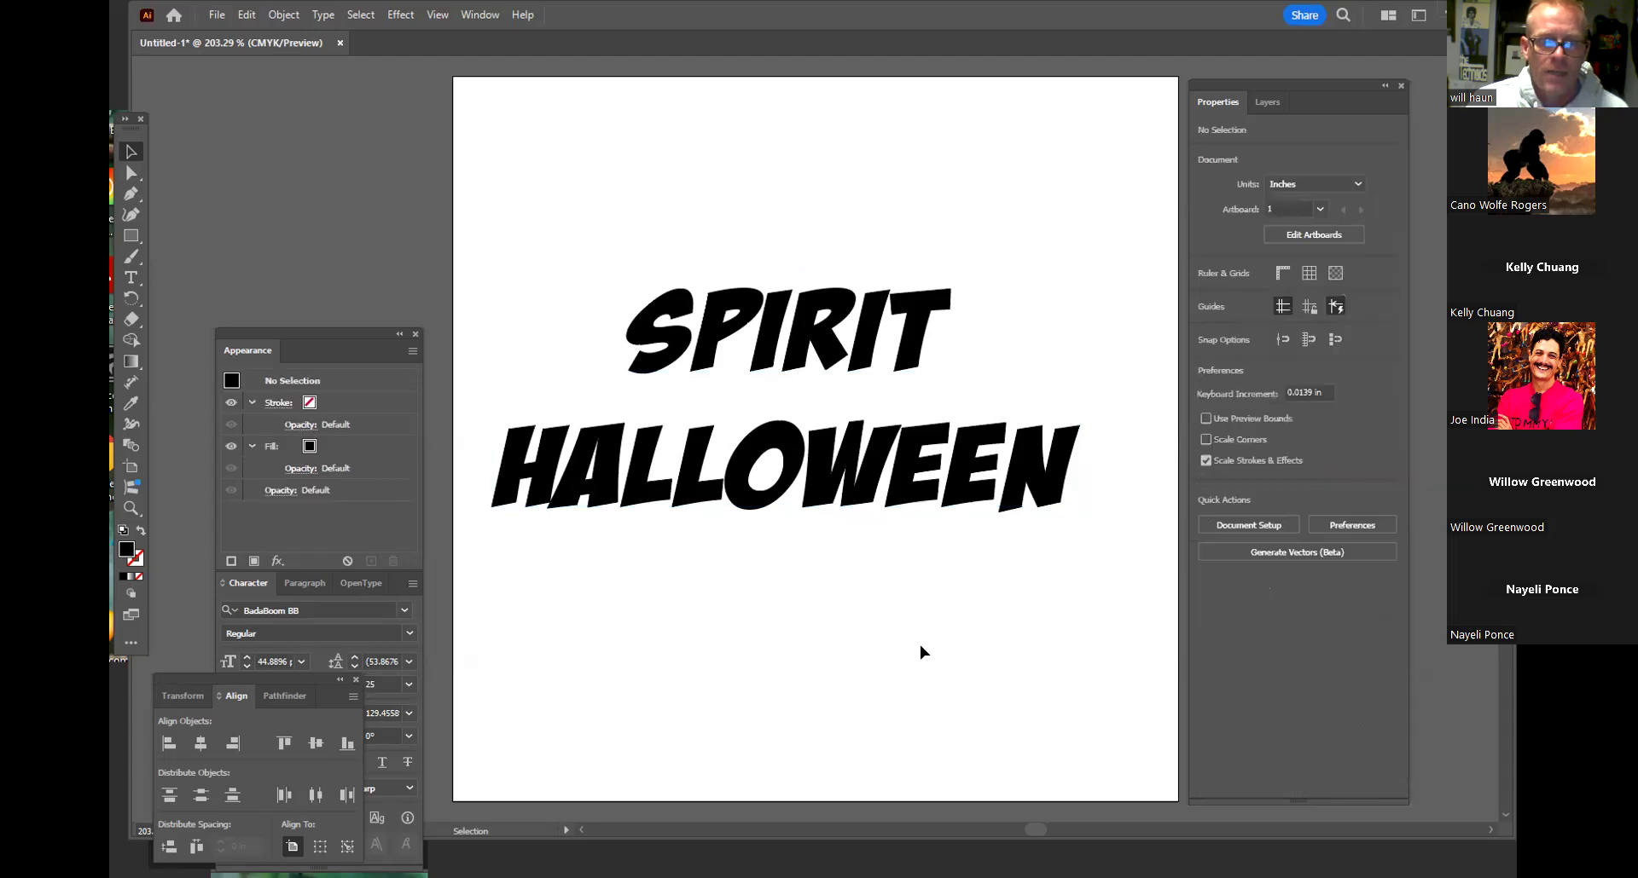
Tighten the kerning between the S and P of SPIRIT to -25
double_click(689, 339)
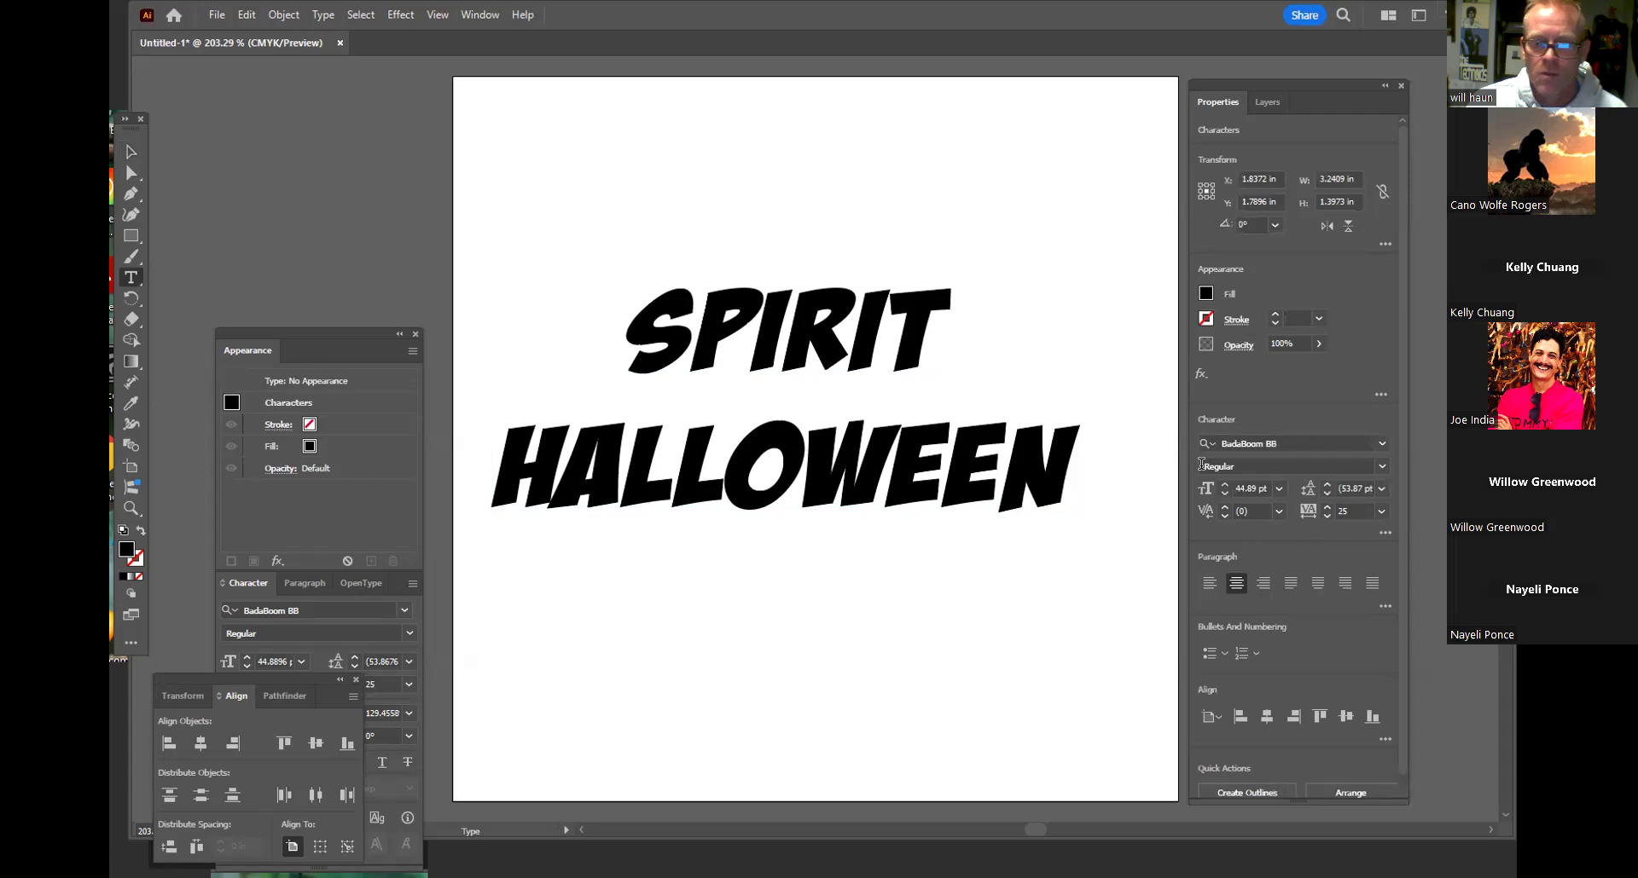
left_click(1277, 511)
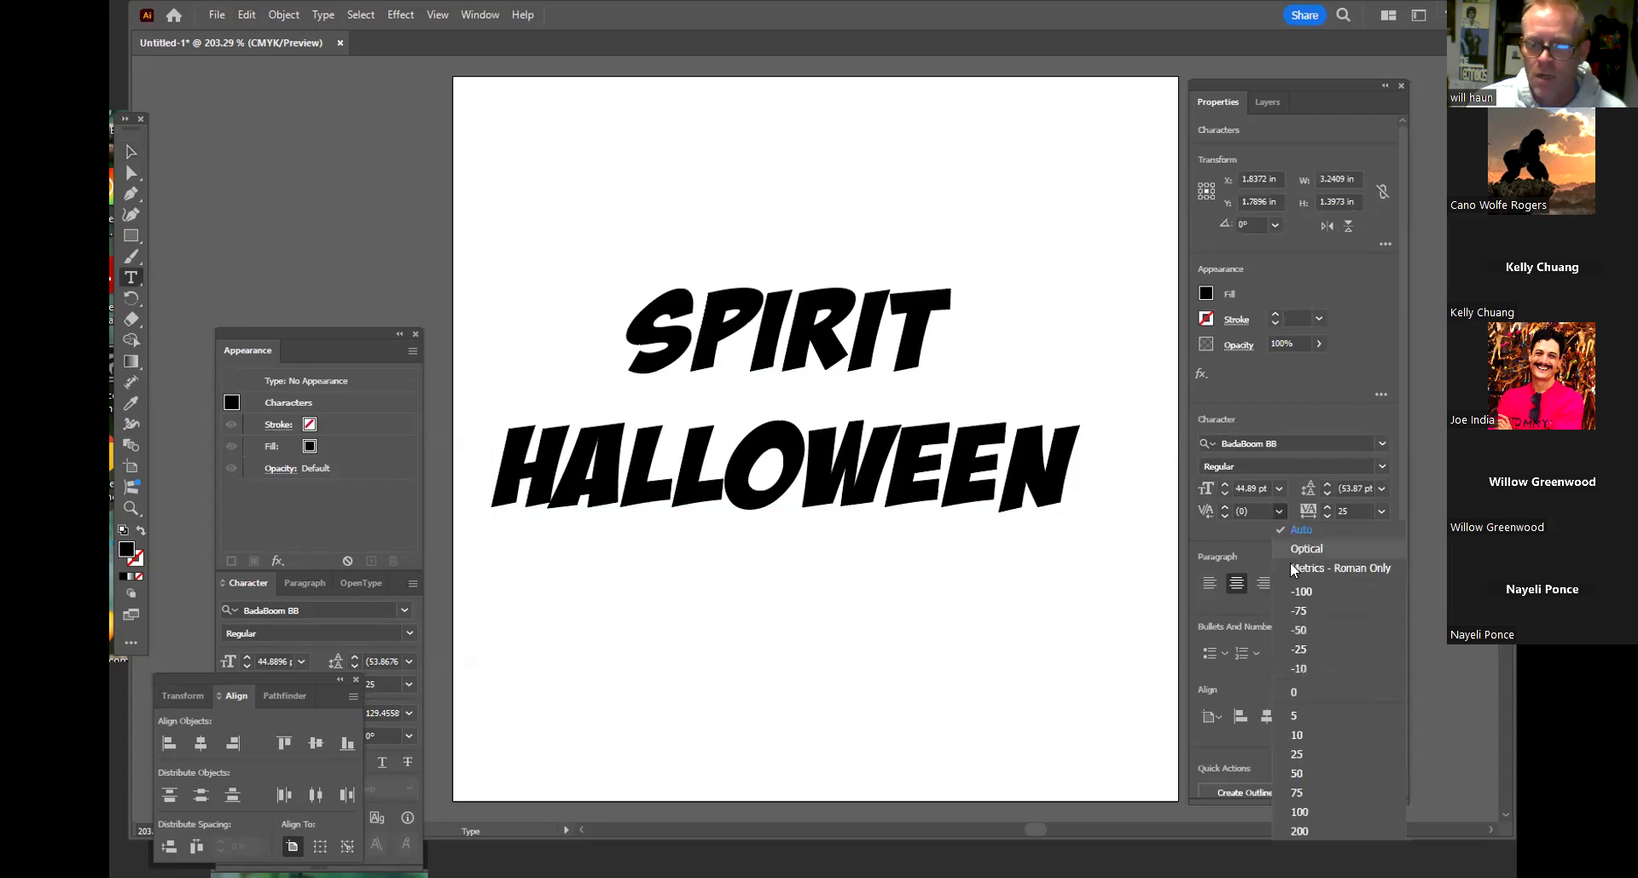
left_click(1306, 647)
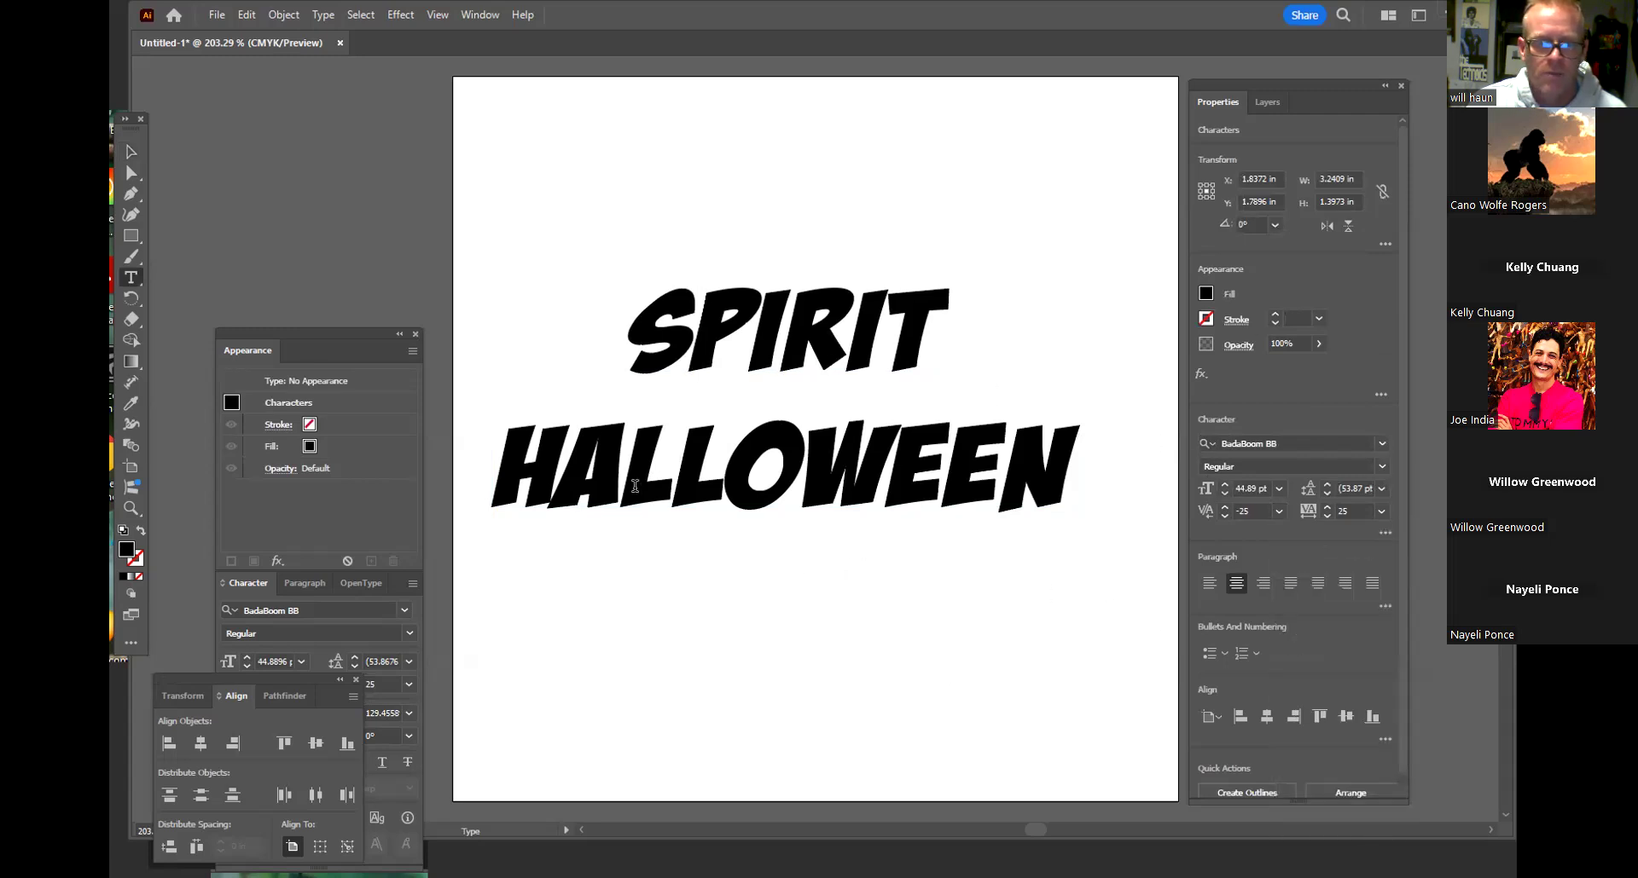
left_click(131, 151)
left_click(781, 178)
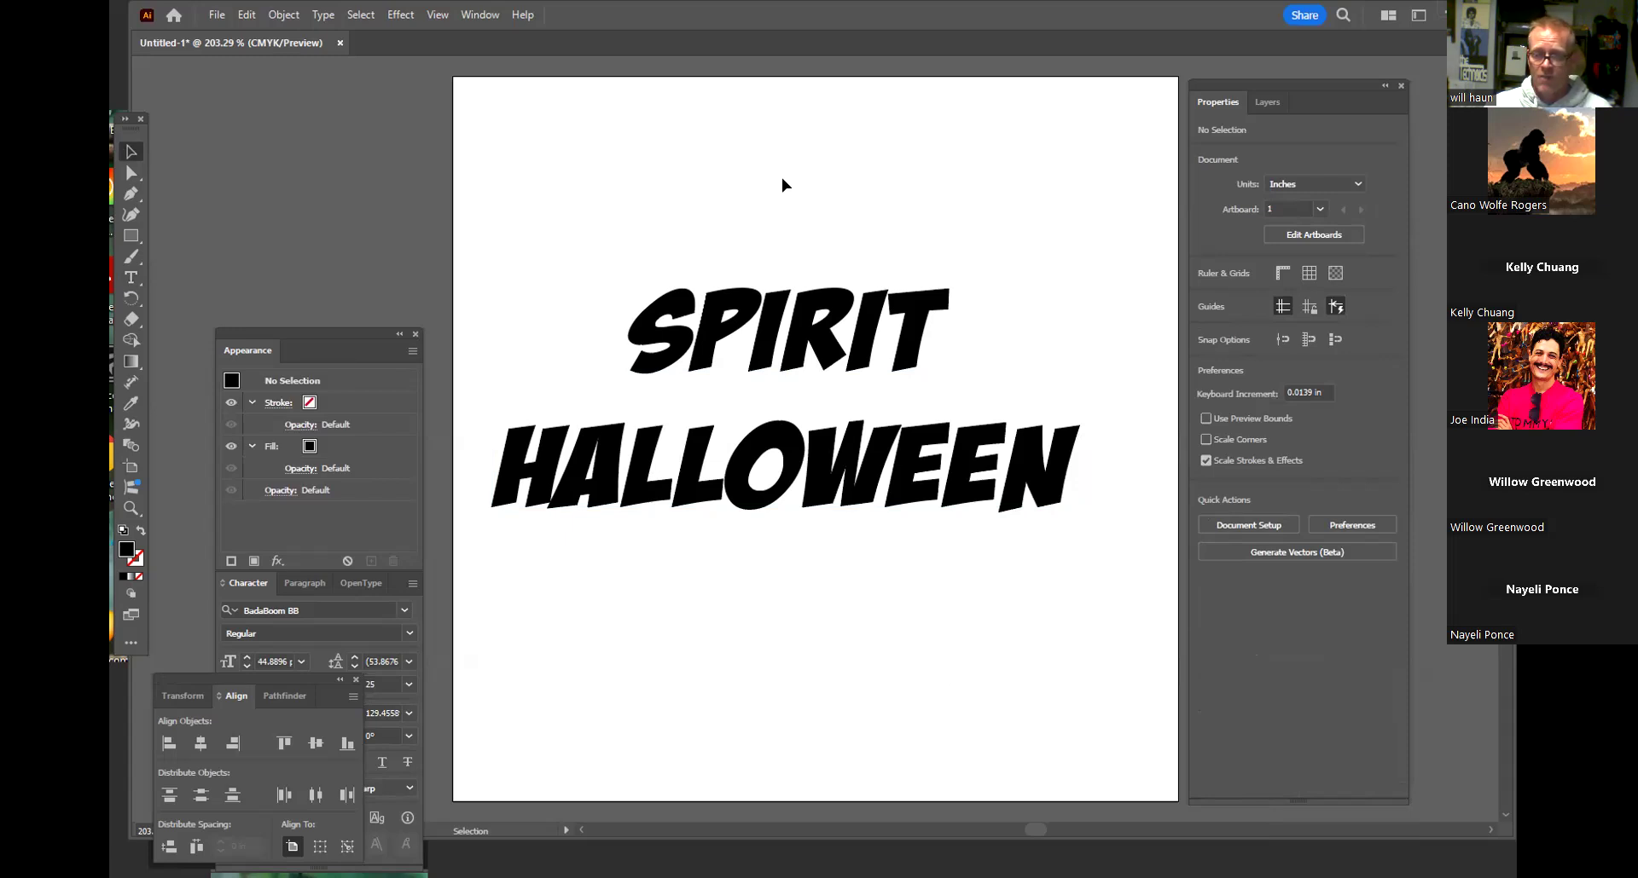
Reduce the leading of the SPIRIT HALLOWEEN text to 44 pt so its two lines sit closer together
left_click_drag(782, 177, 804, 568)
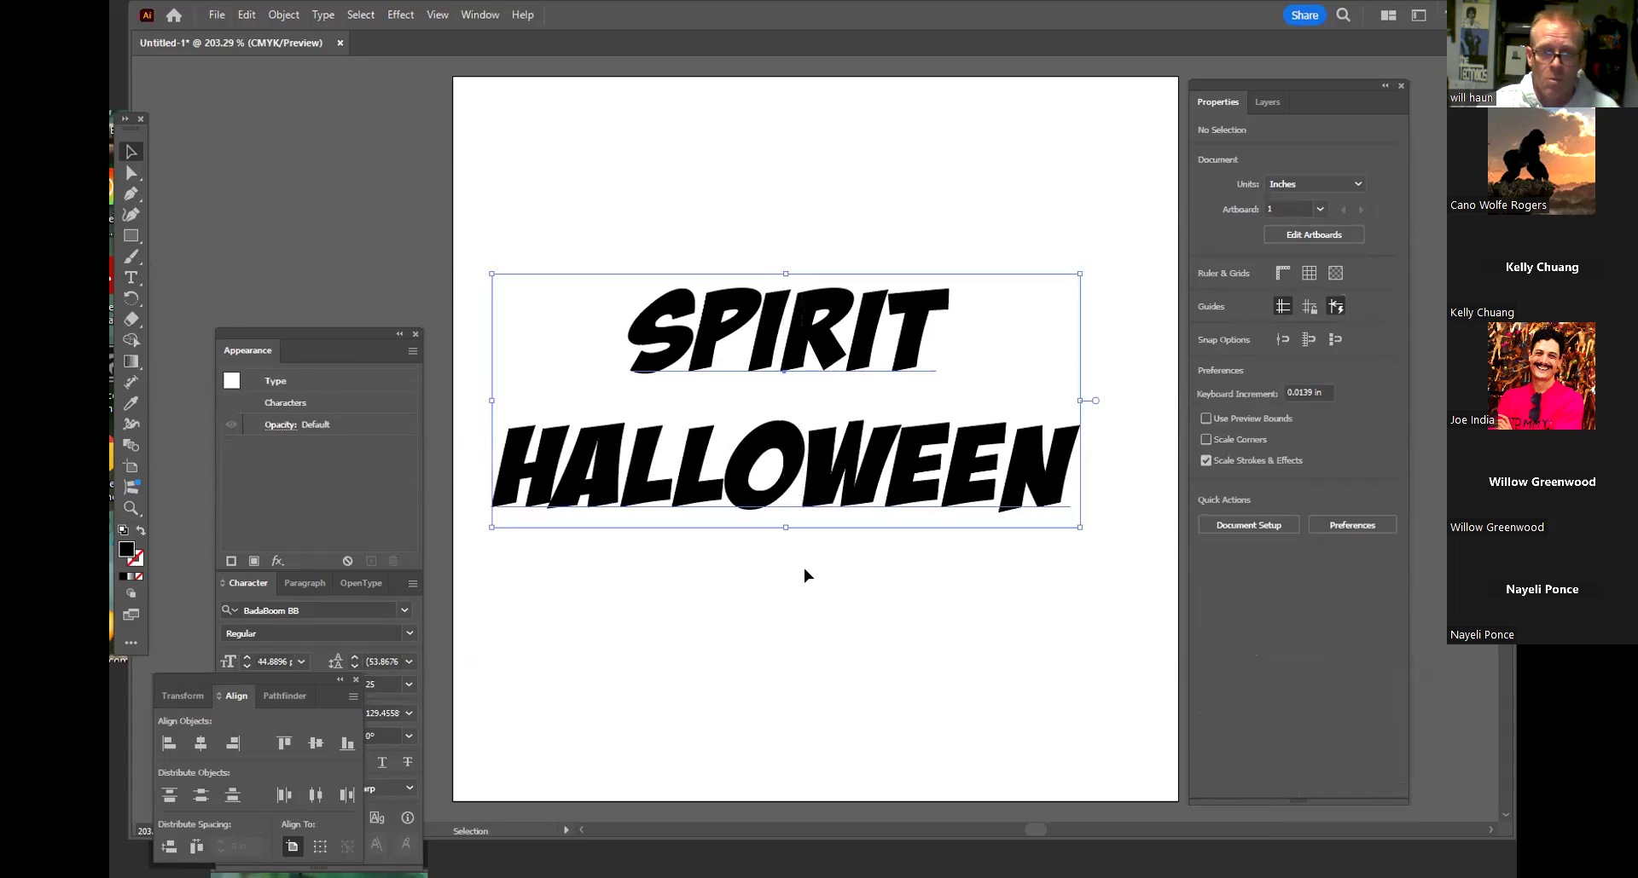
left_click(802, 597)
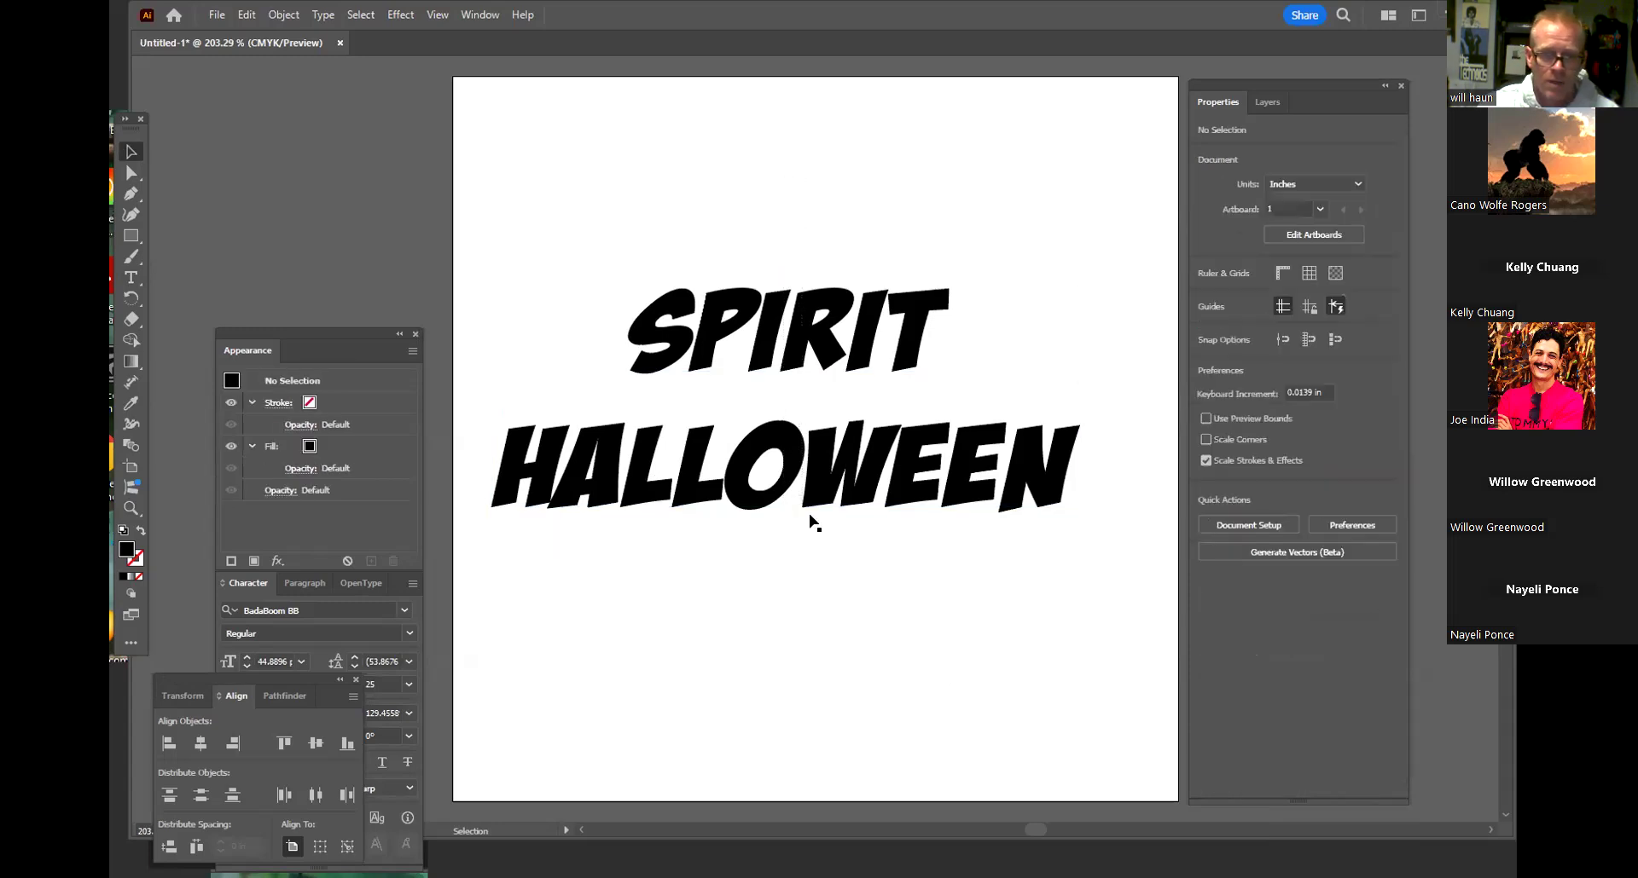
left_click(812, 495)
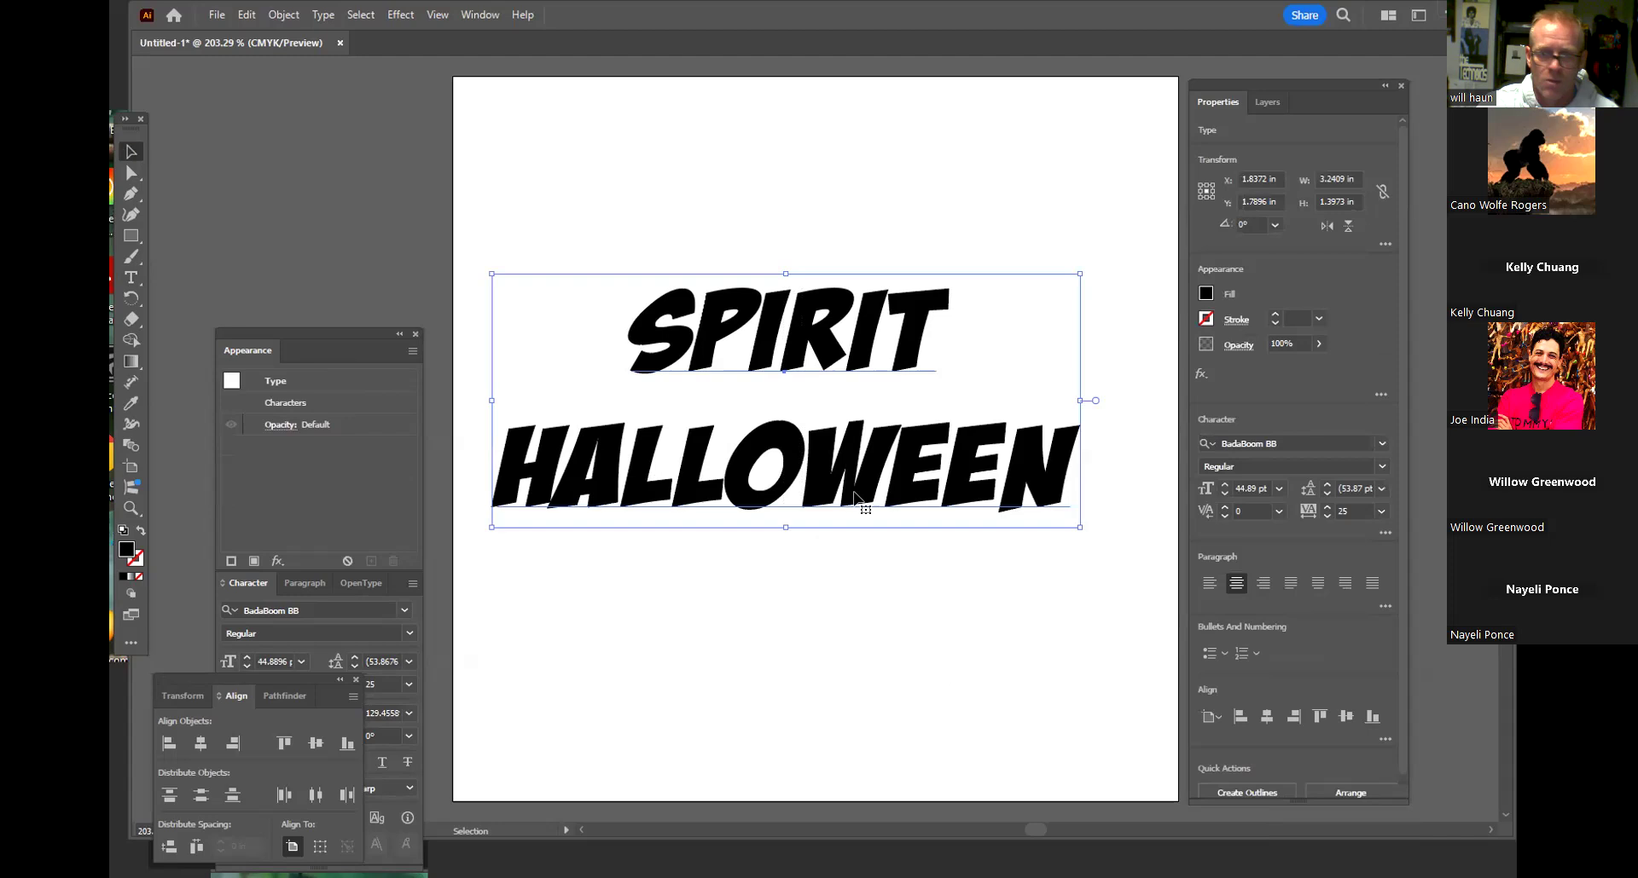
left_click(1354, 488)
key("Down")
key("Down")
key("Down")
key("Down")
key("Down")
key("Down")
key("Down")
key("Down")
key("Down")
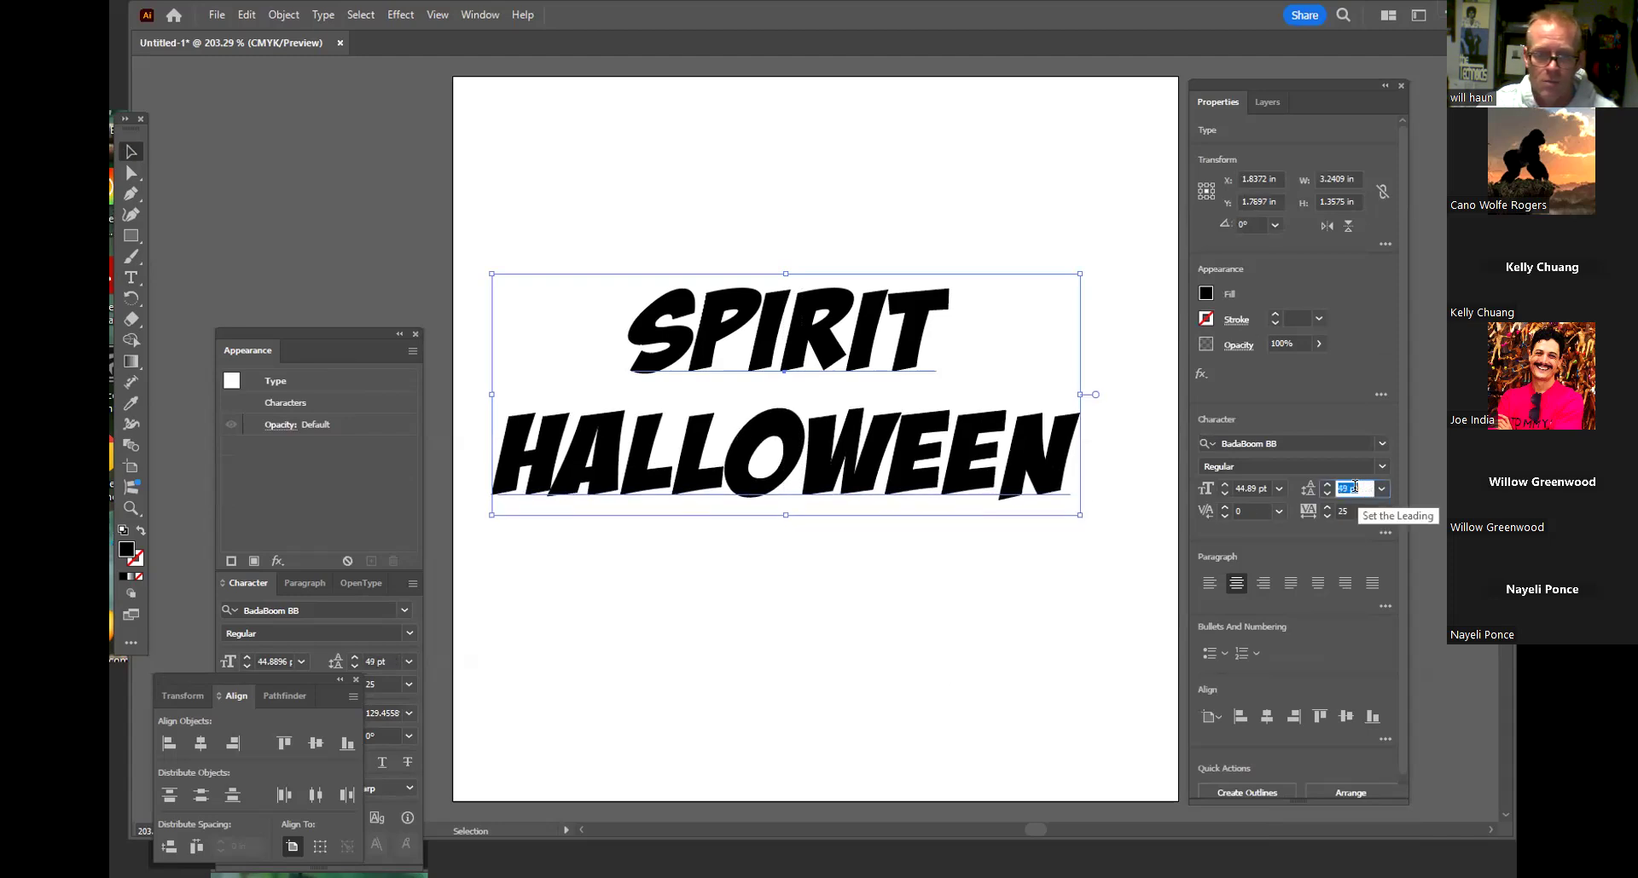
key("Down")
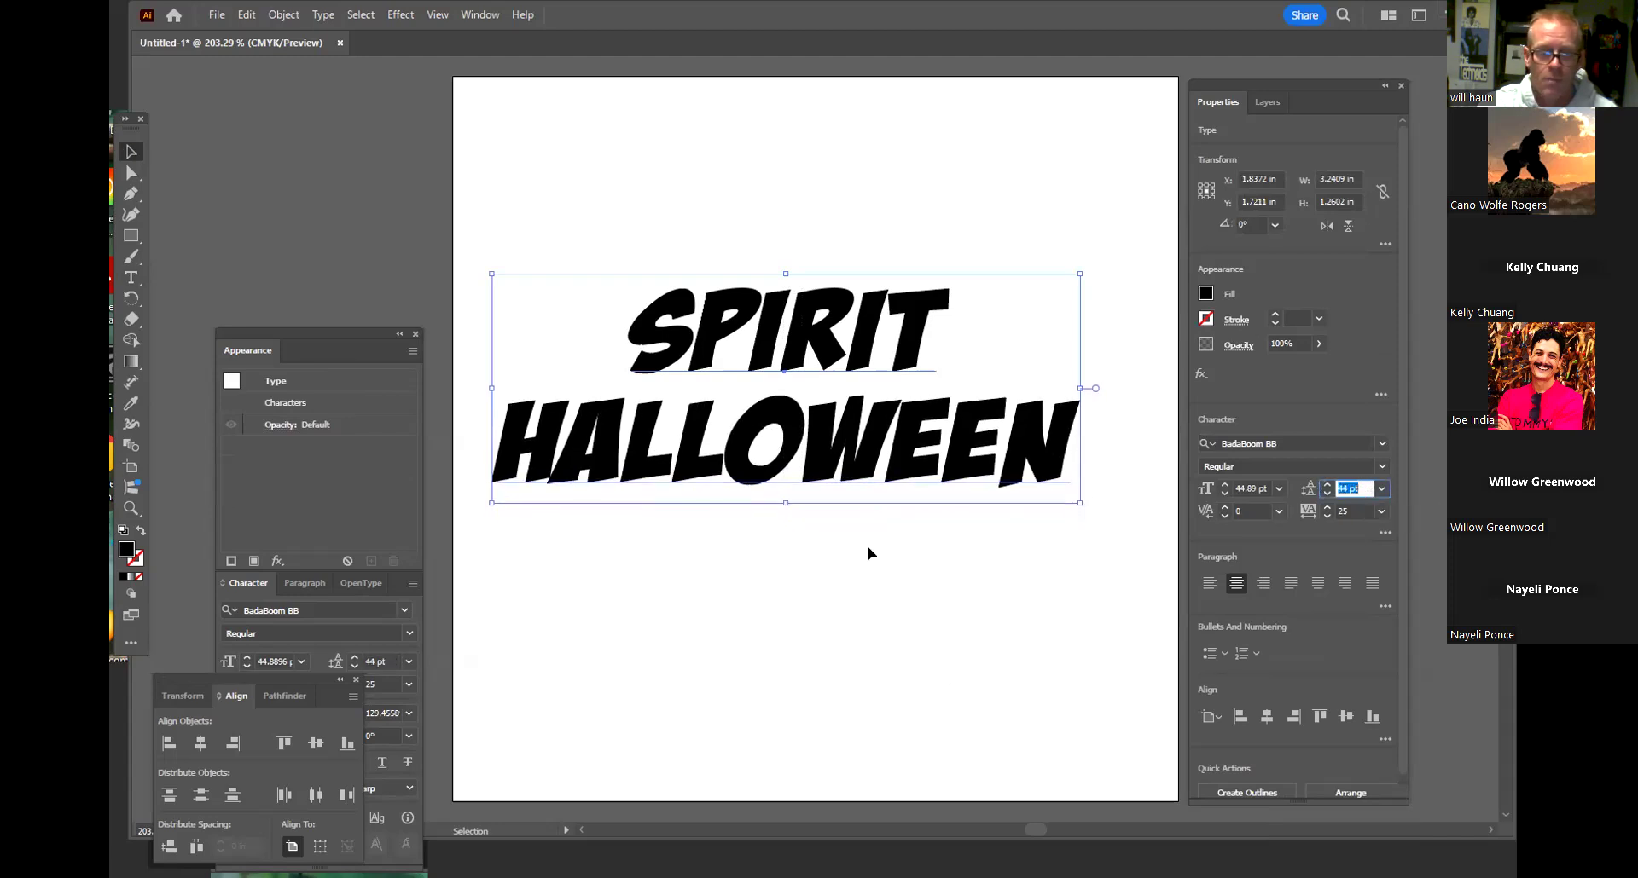
left_click(863, 201)
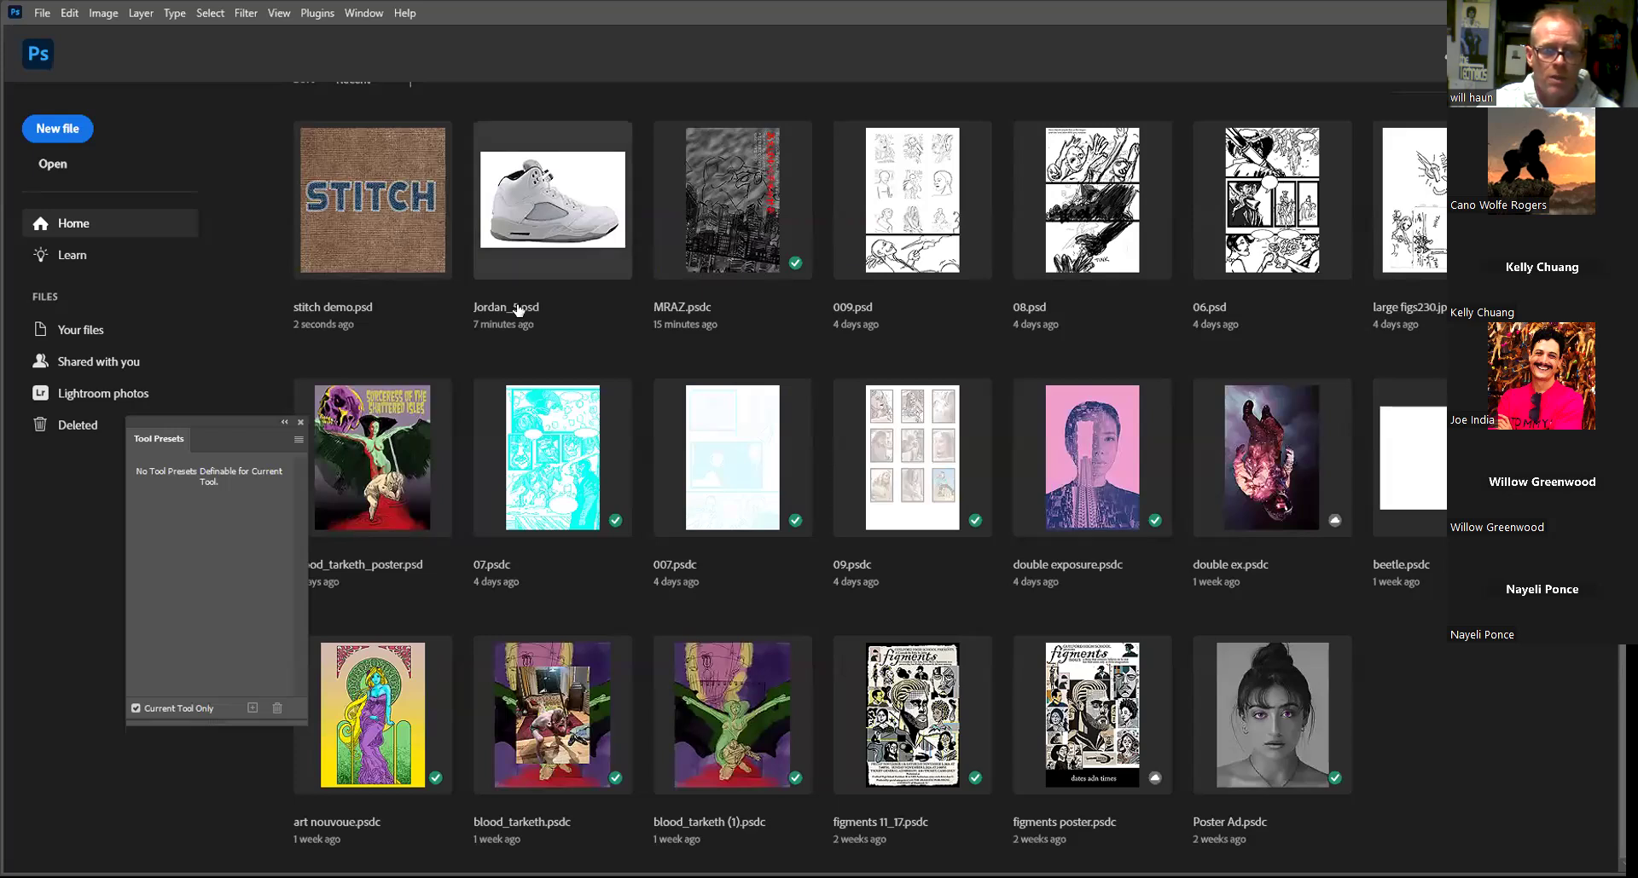
Switch to Photoshop, reopen stitch demo.psd, and hide every layer except Background
left_click(379, 235)
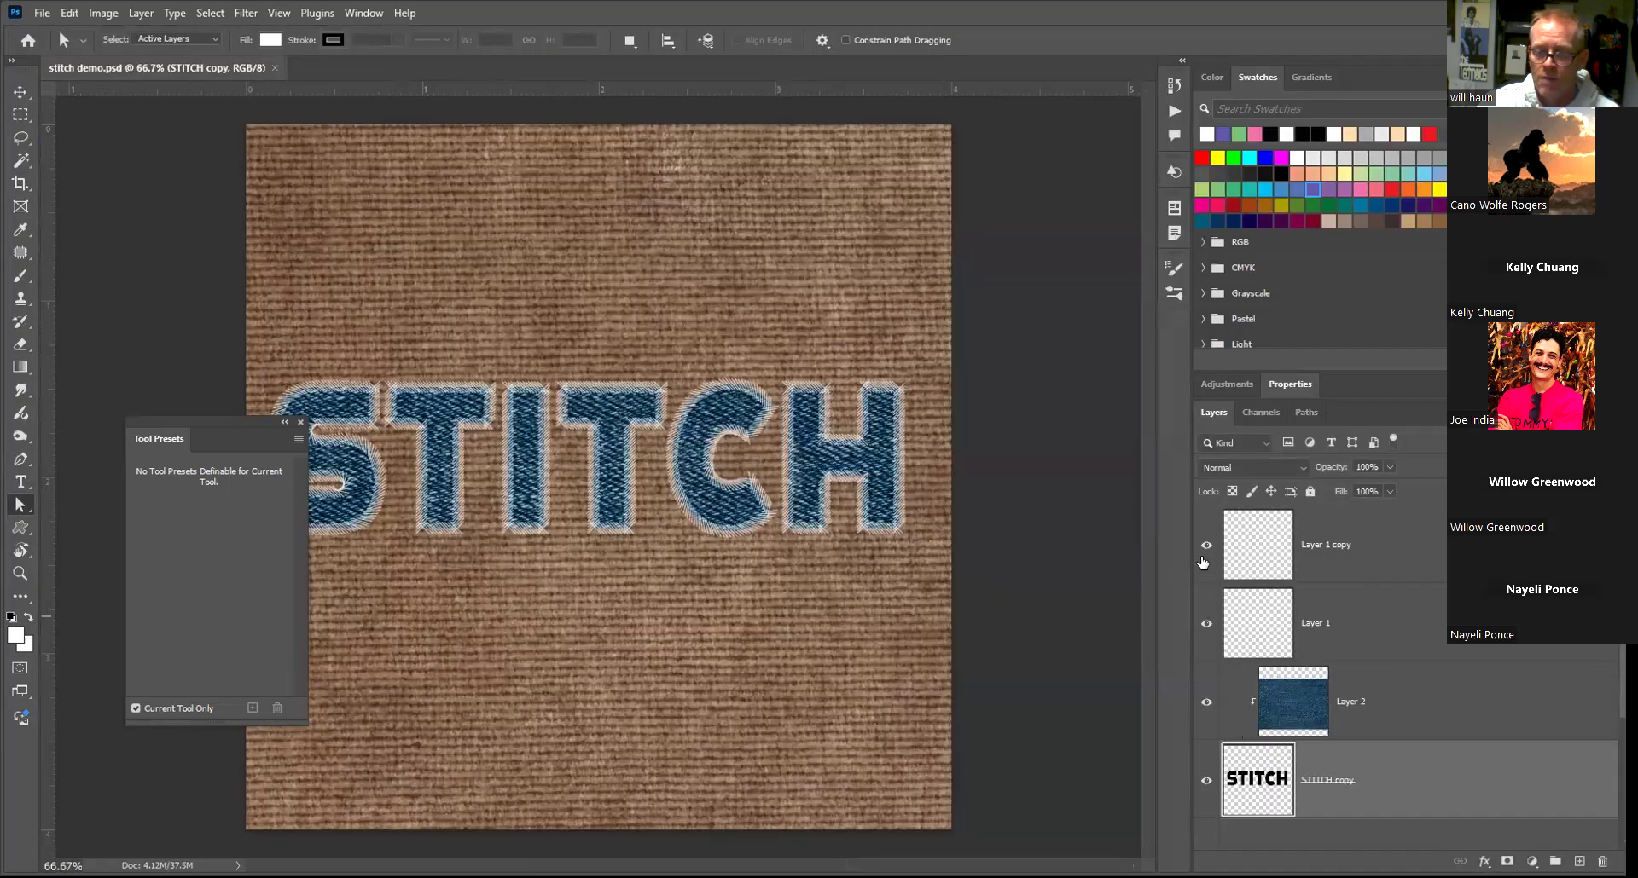
left_click_drag(1204, 541, 1206, 786)
scroll(1205, 783, "down", 3)
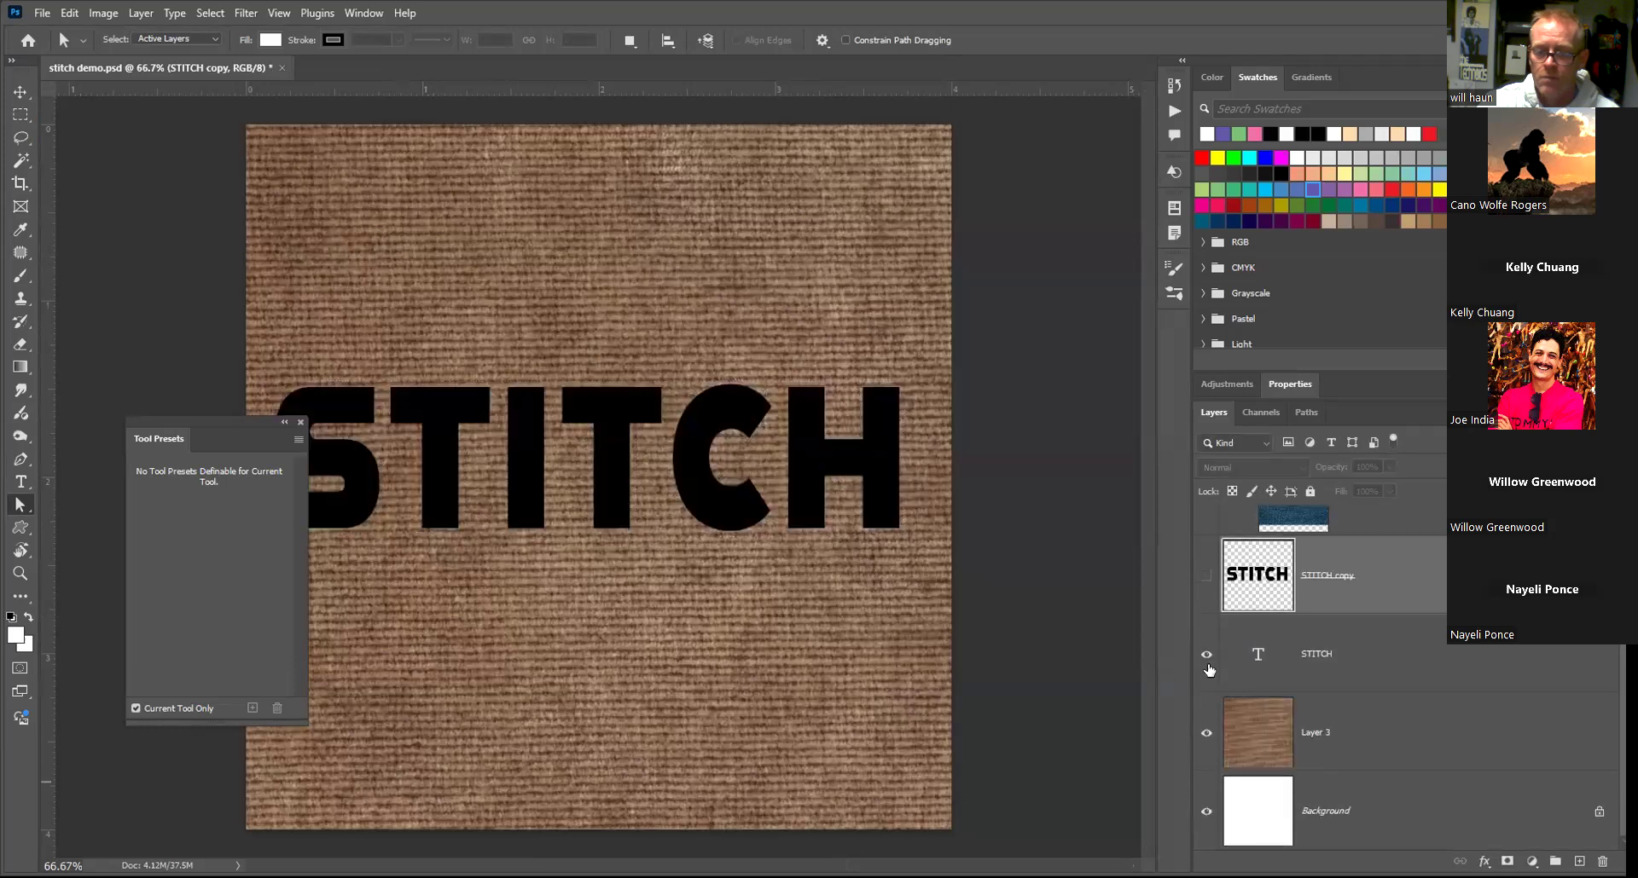
left_click(1208, 652)
left_click(1206, 732)
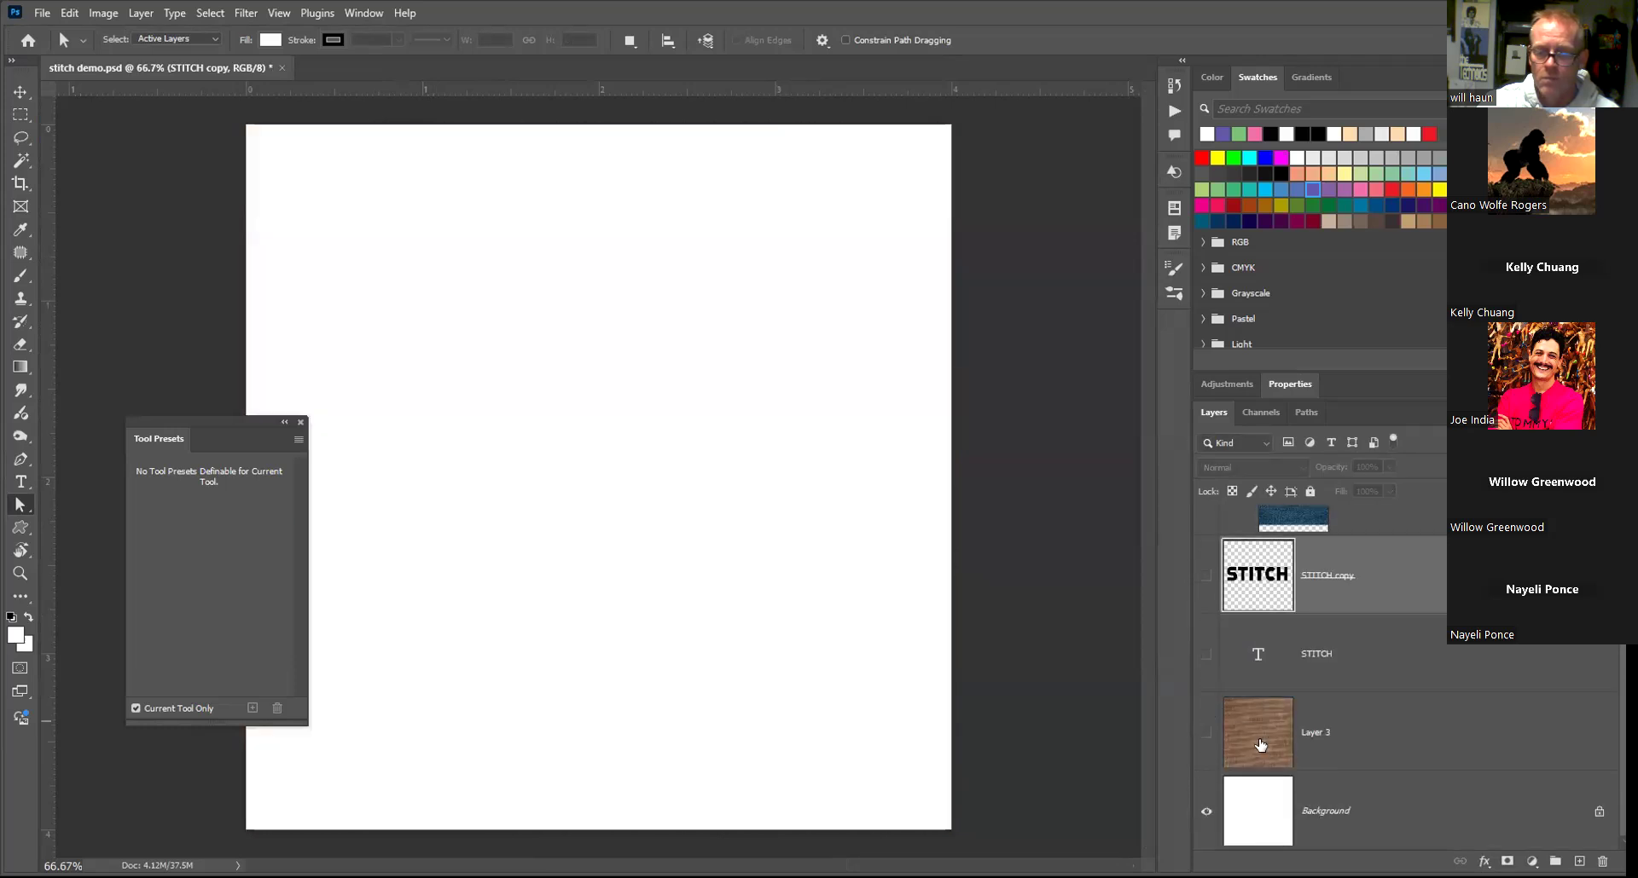
Paste the SPIRIT HALLOWEEN lettering as a Smart Object at the canvas centre and dismiss the library alert
key("ctrl+v")
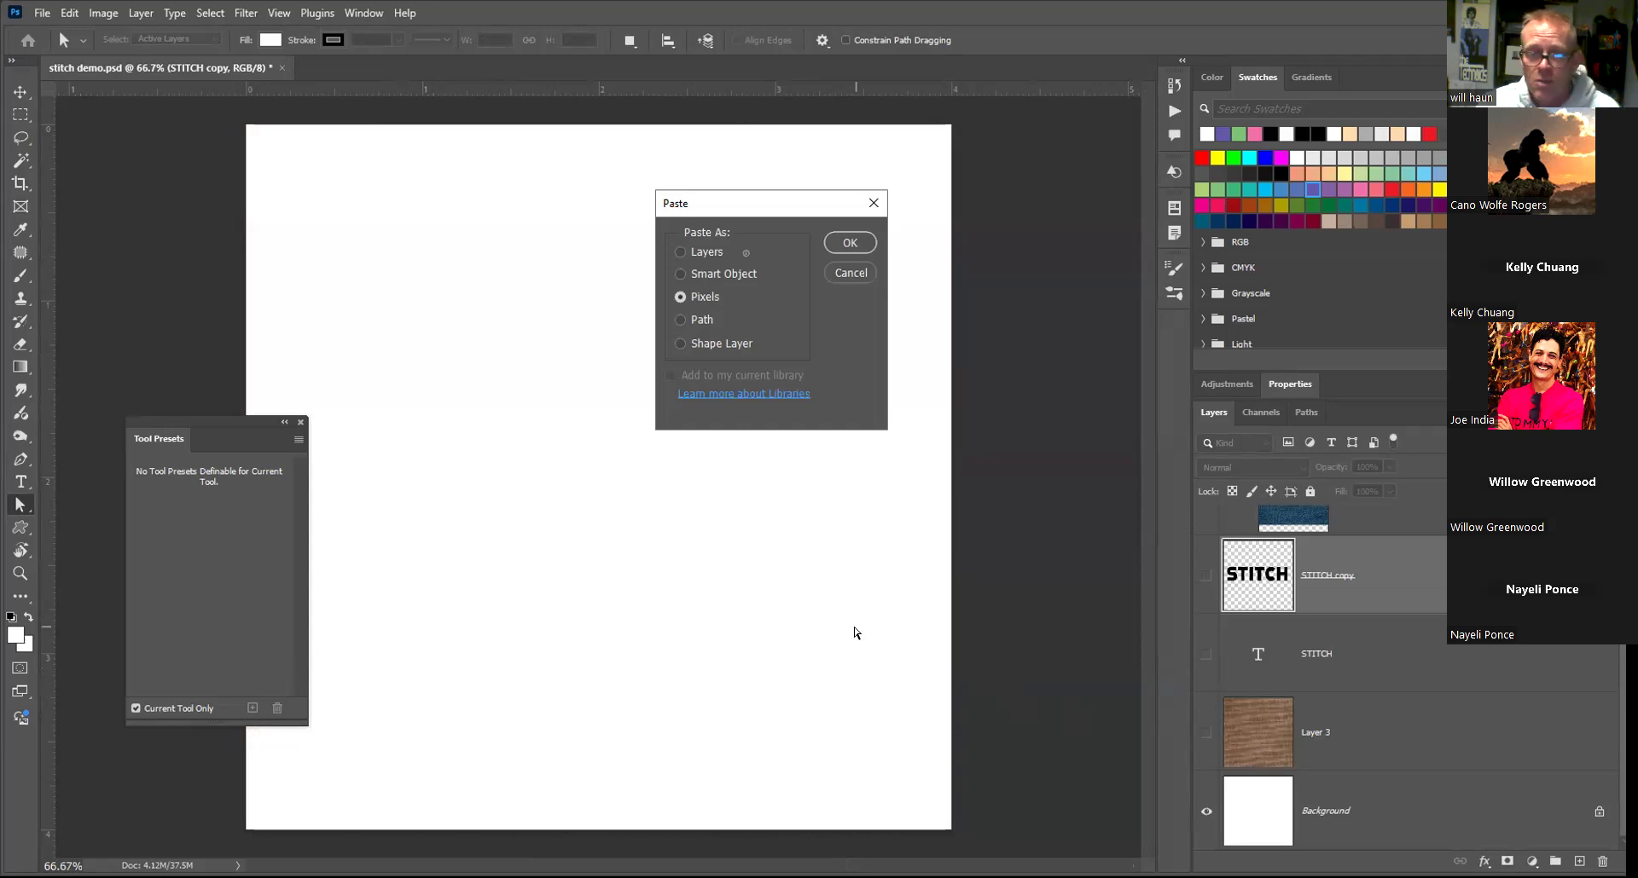
left_click(681, 274)
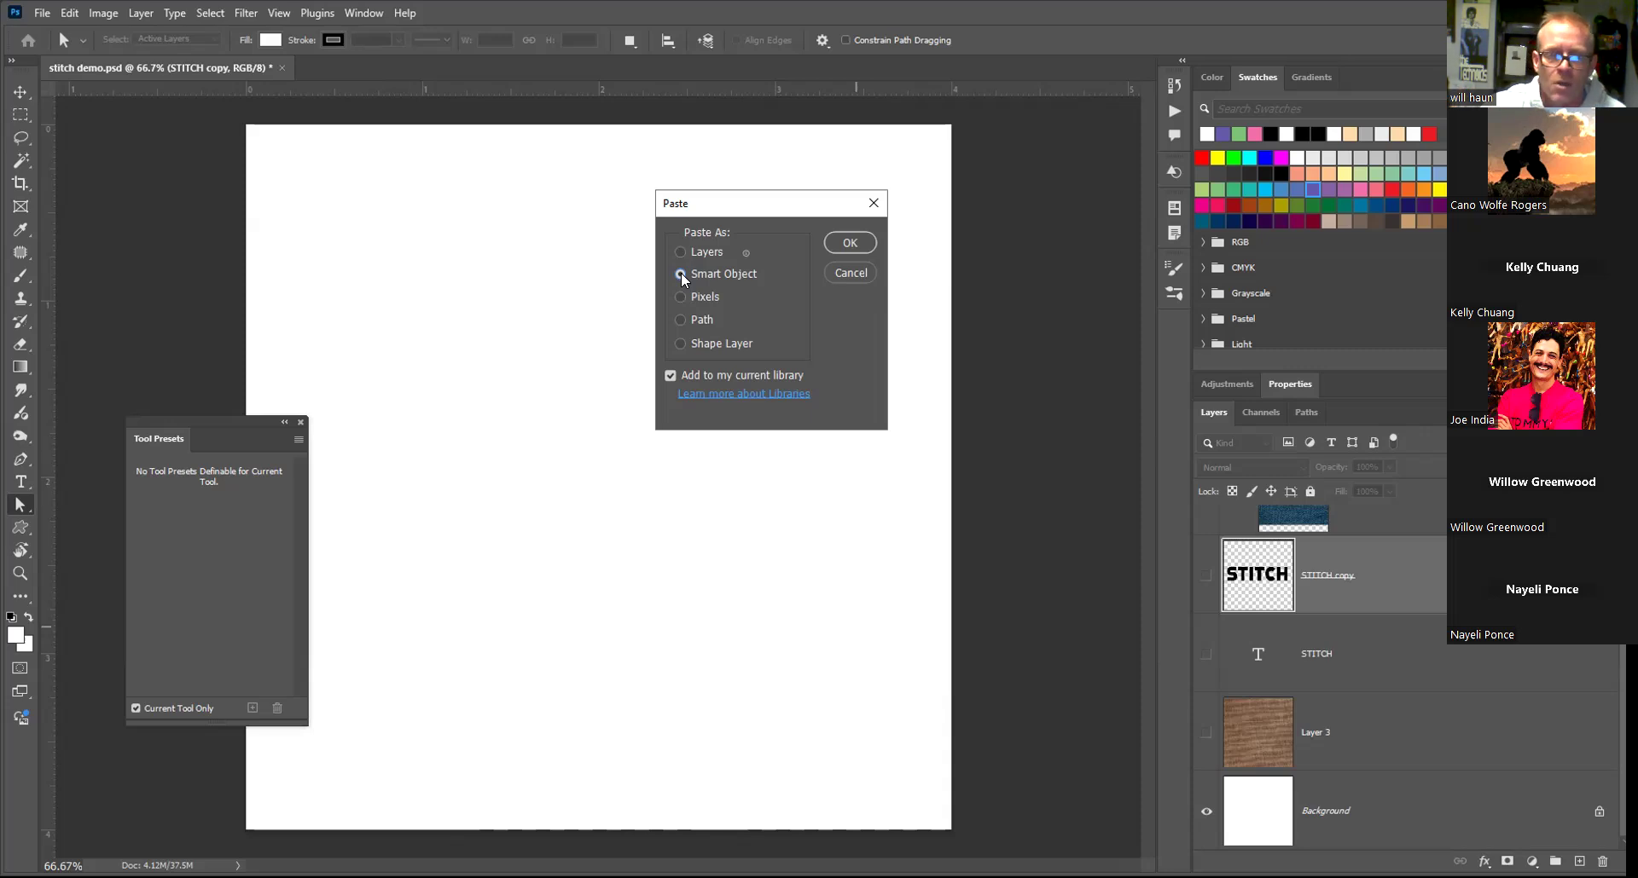
left_click(849, 243)
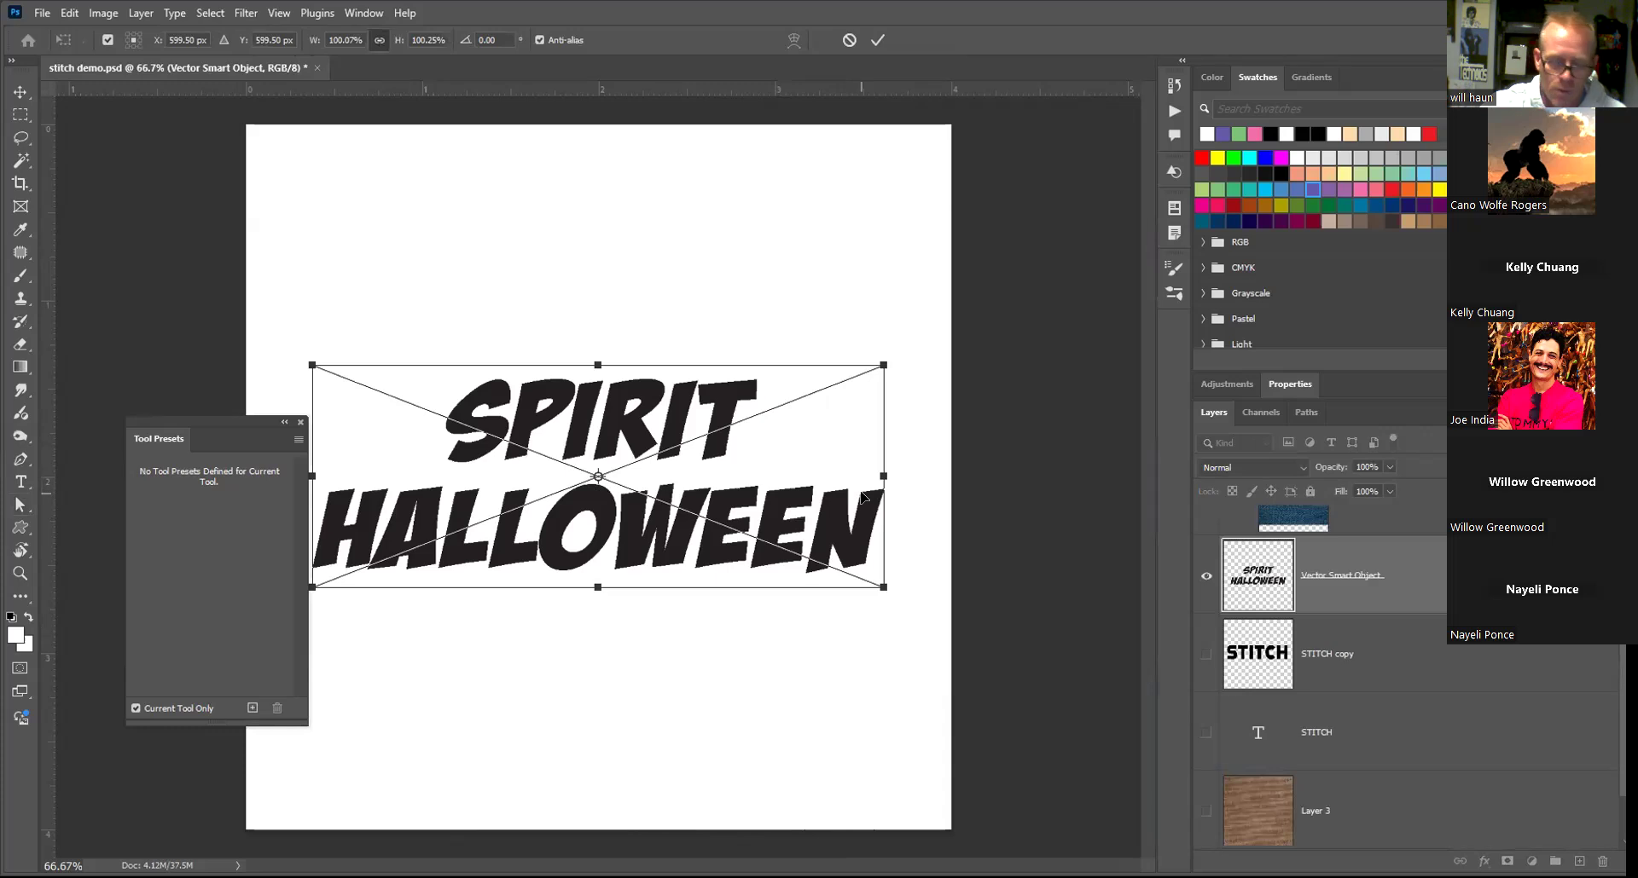
key("Return")
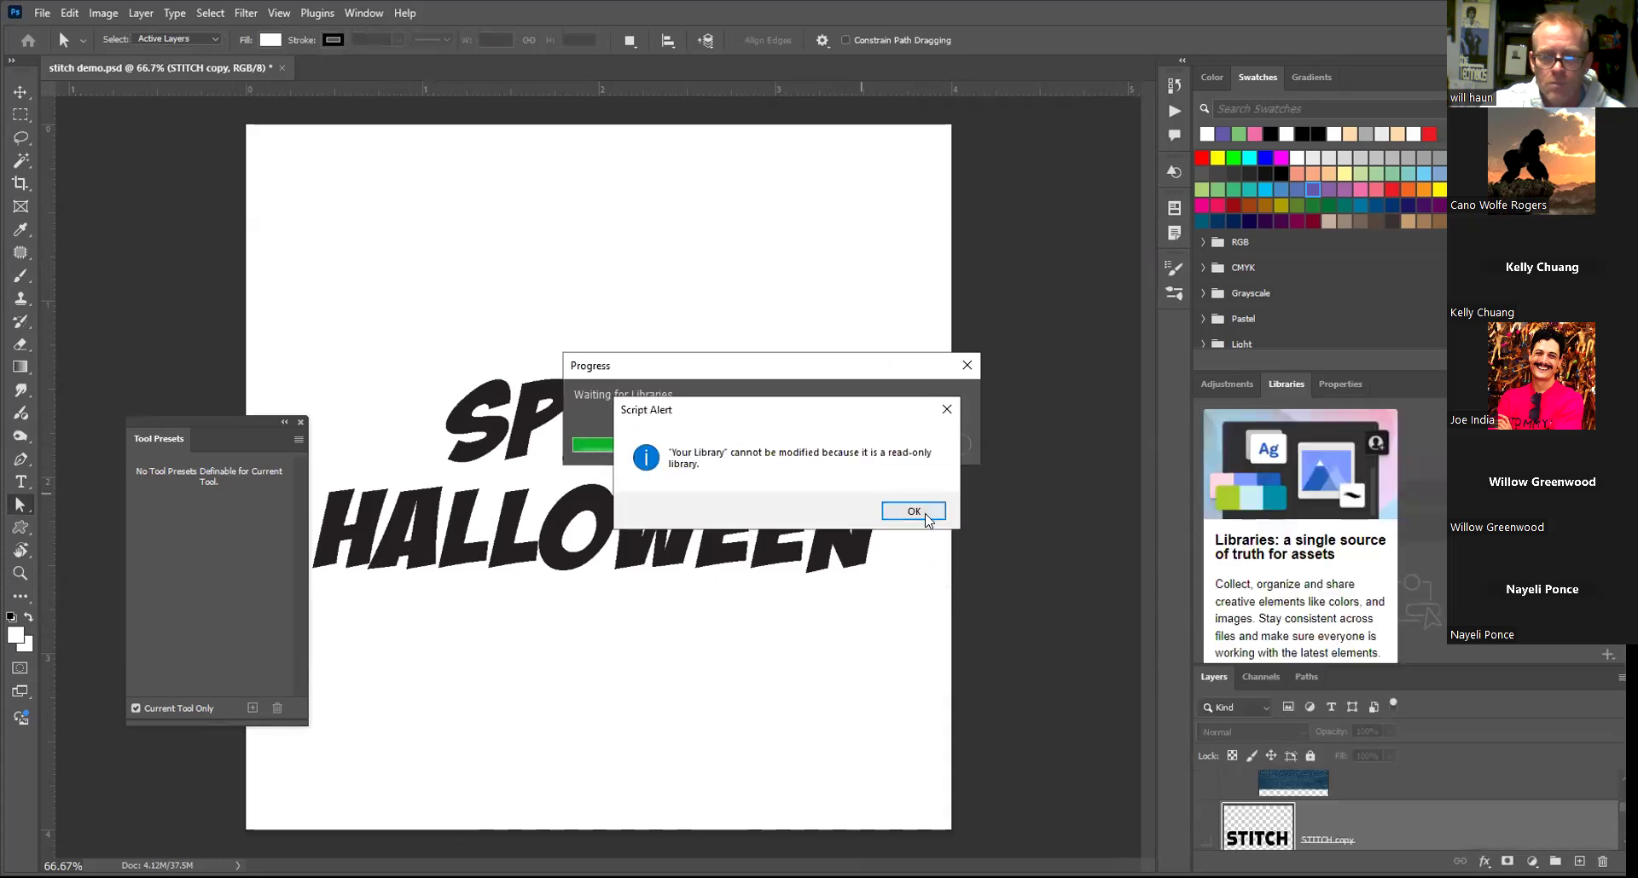
left_click(913, 511)
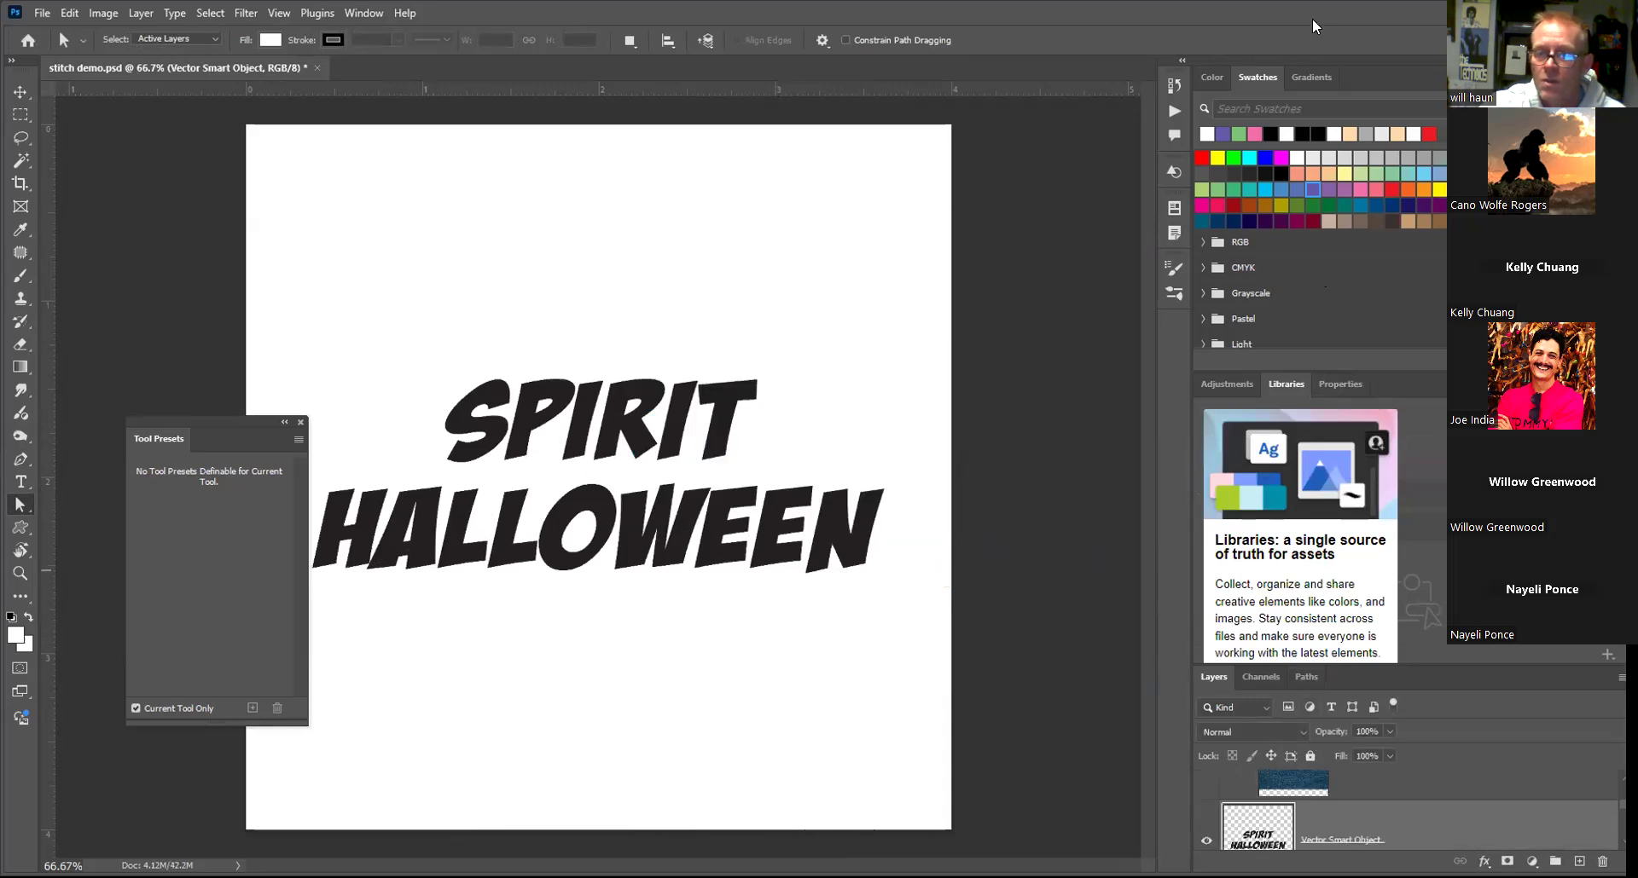
Put away the Libraries panel and collapse Properties to give the layer list more room
left_click_drag(1311, 19, 1192, 13)
left_click_drag(1251, 382, 1187, 384)
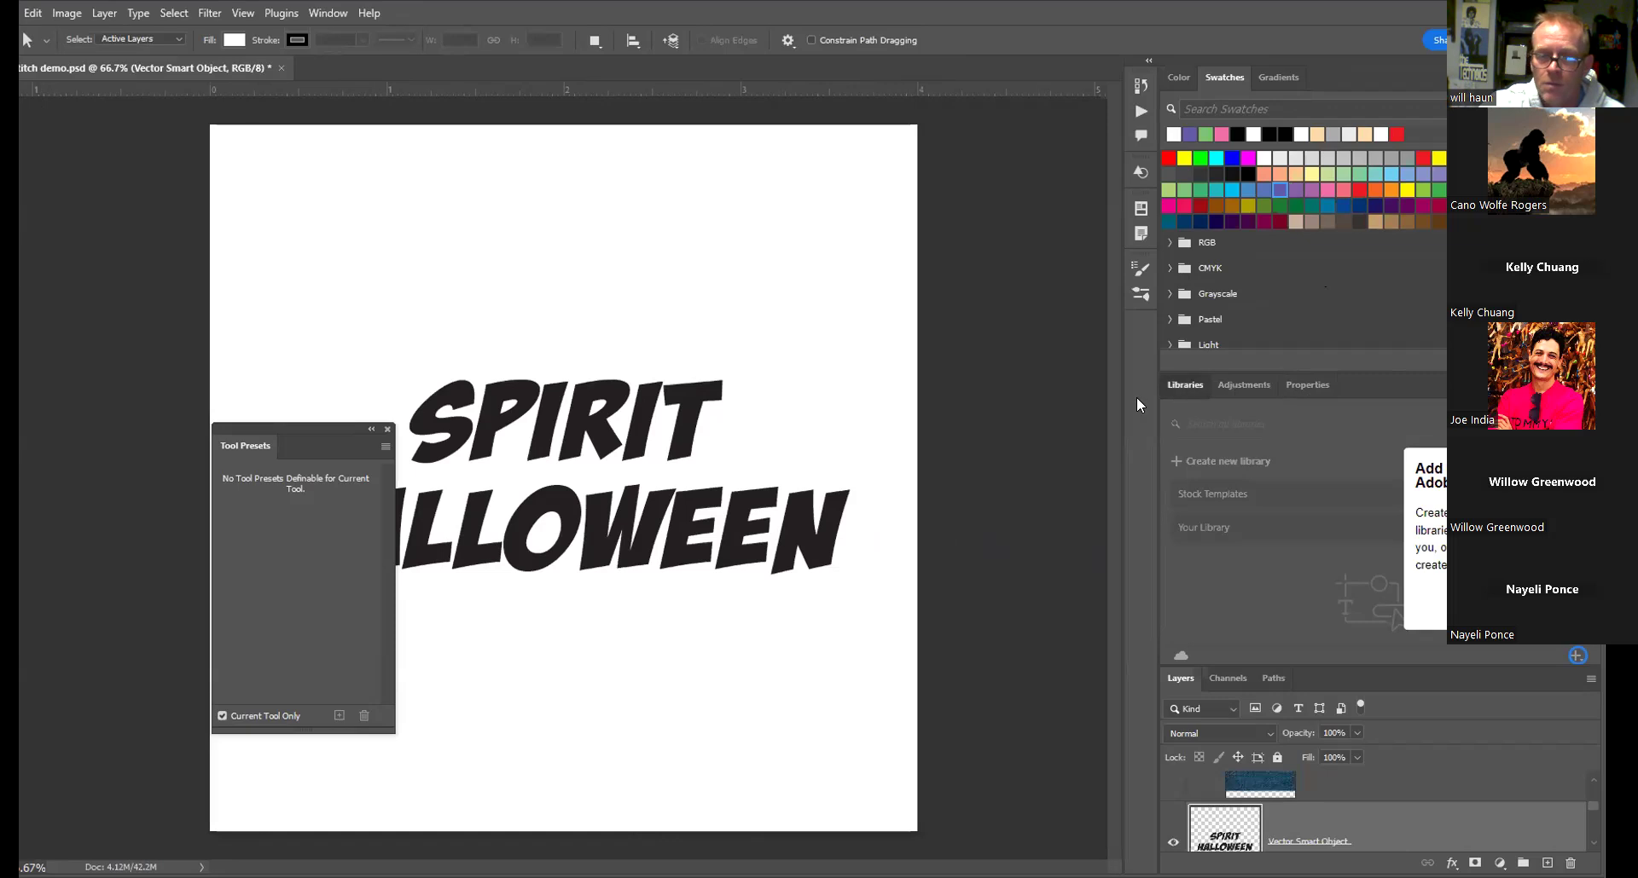
left_click_drag(885, 350, 879, 347)
left_click(879, 346)
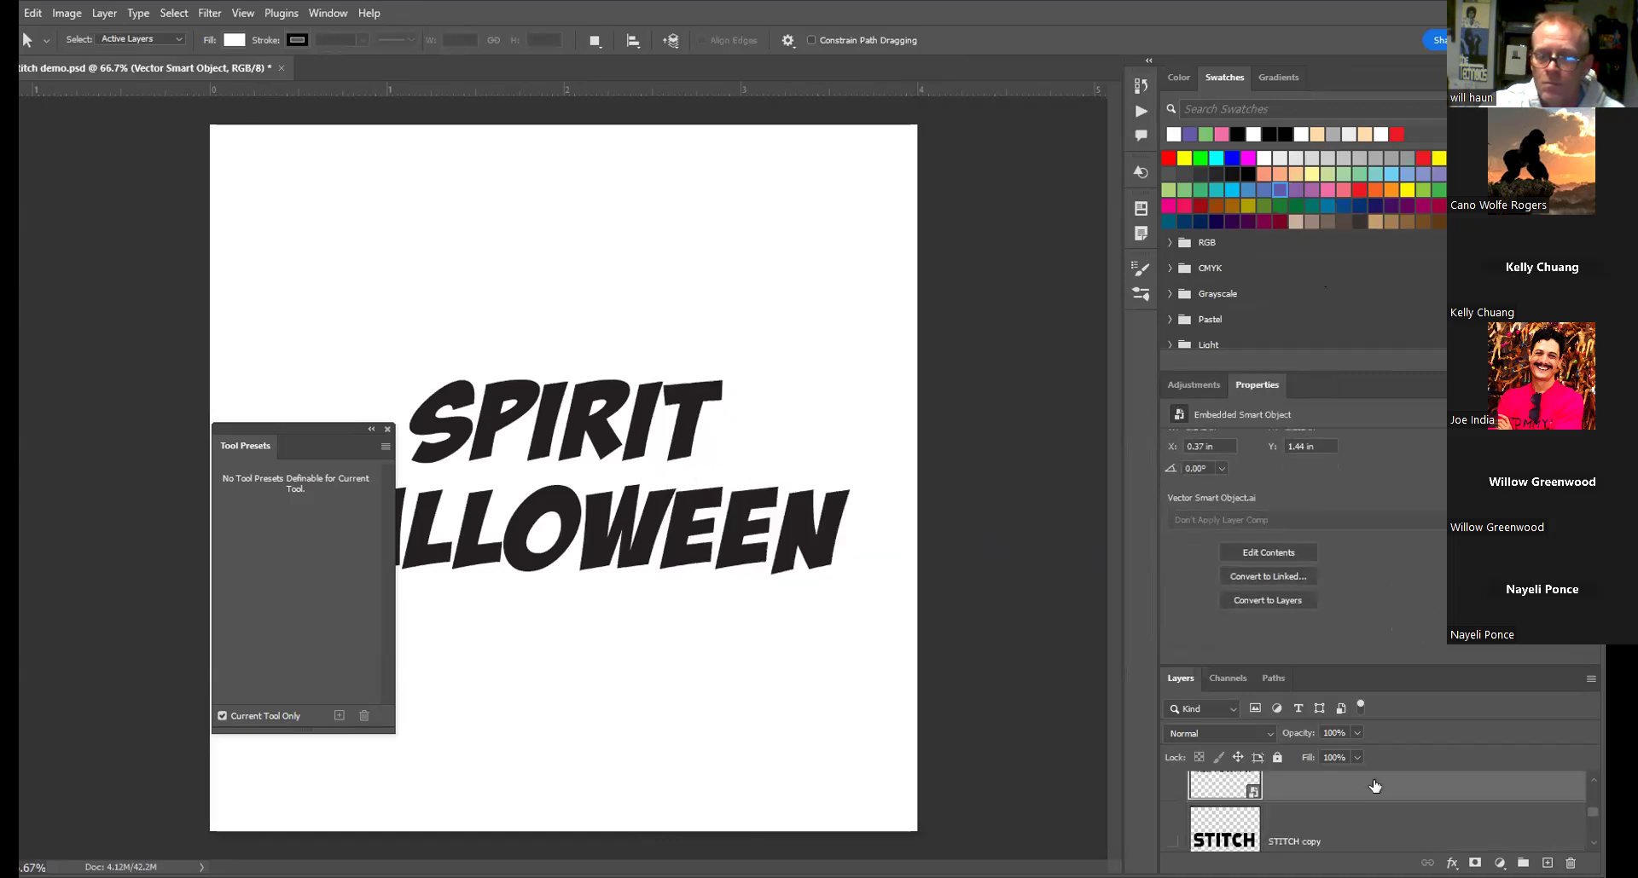
double_click(1265, 385)
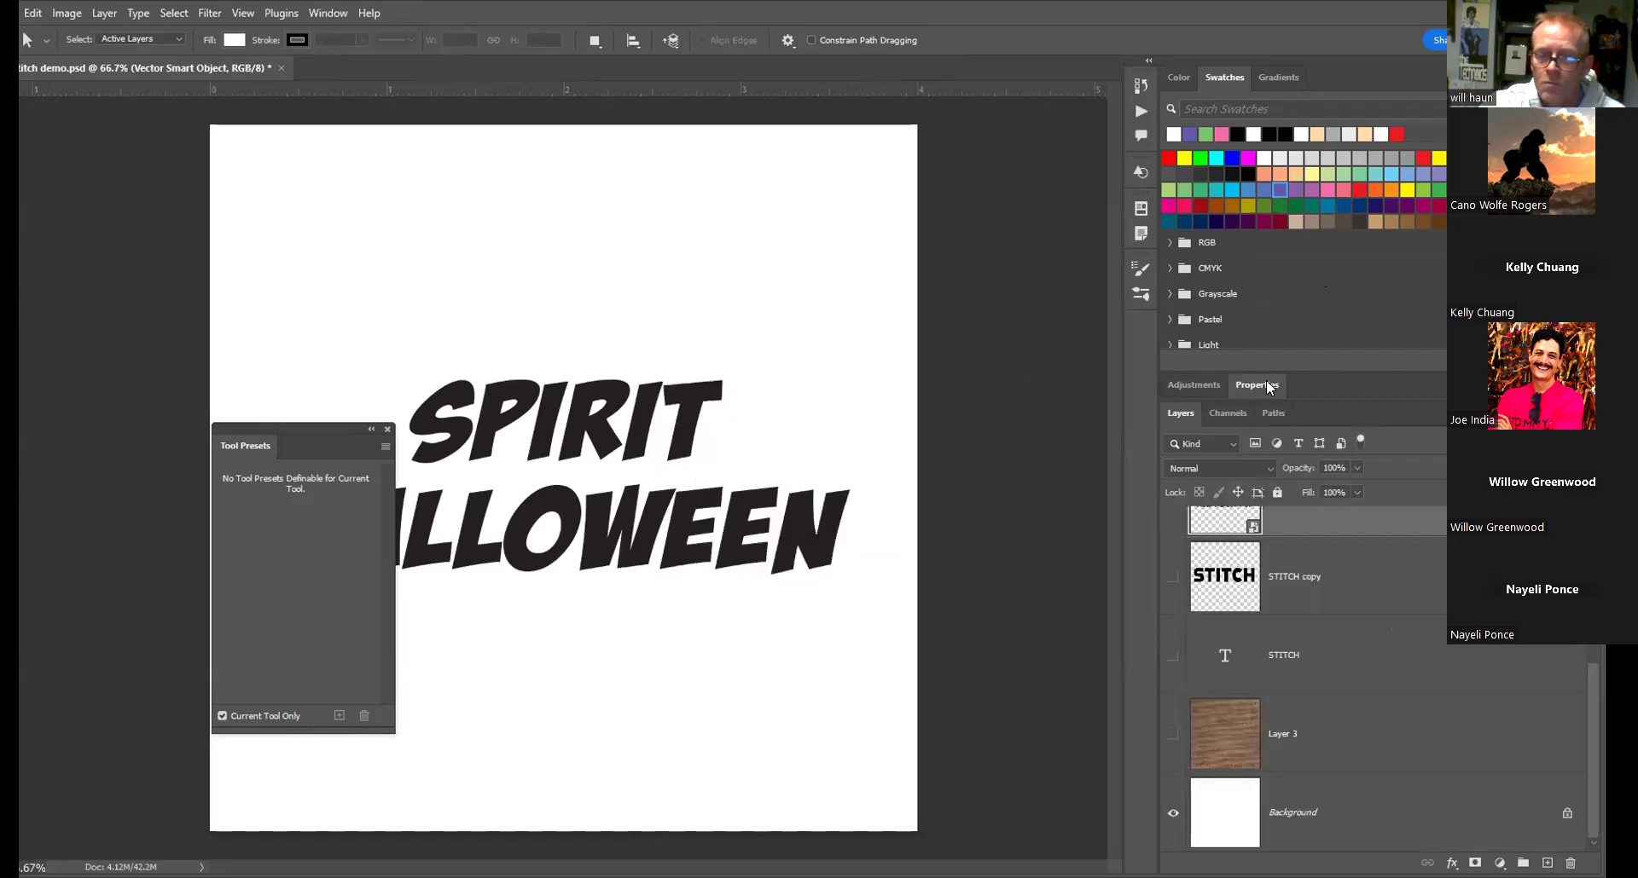
scroll(1330, 588, "up", 1)
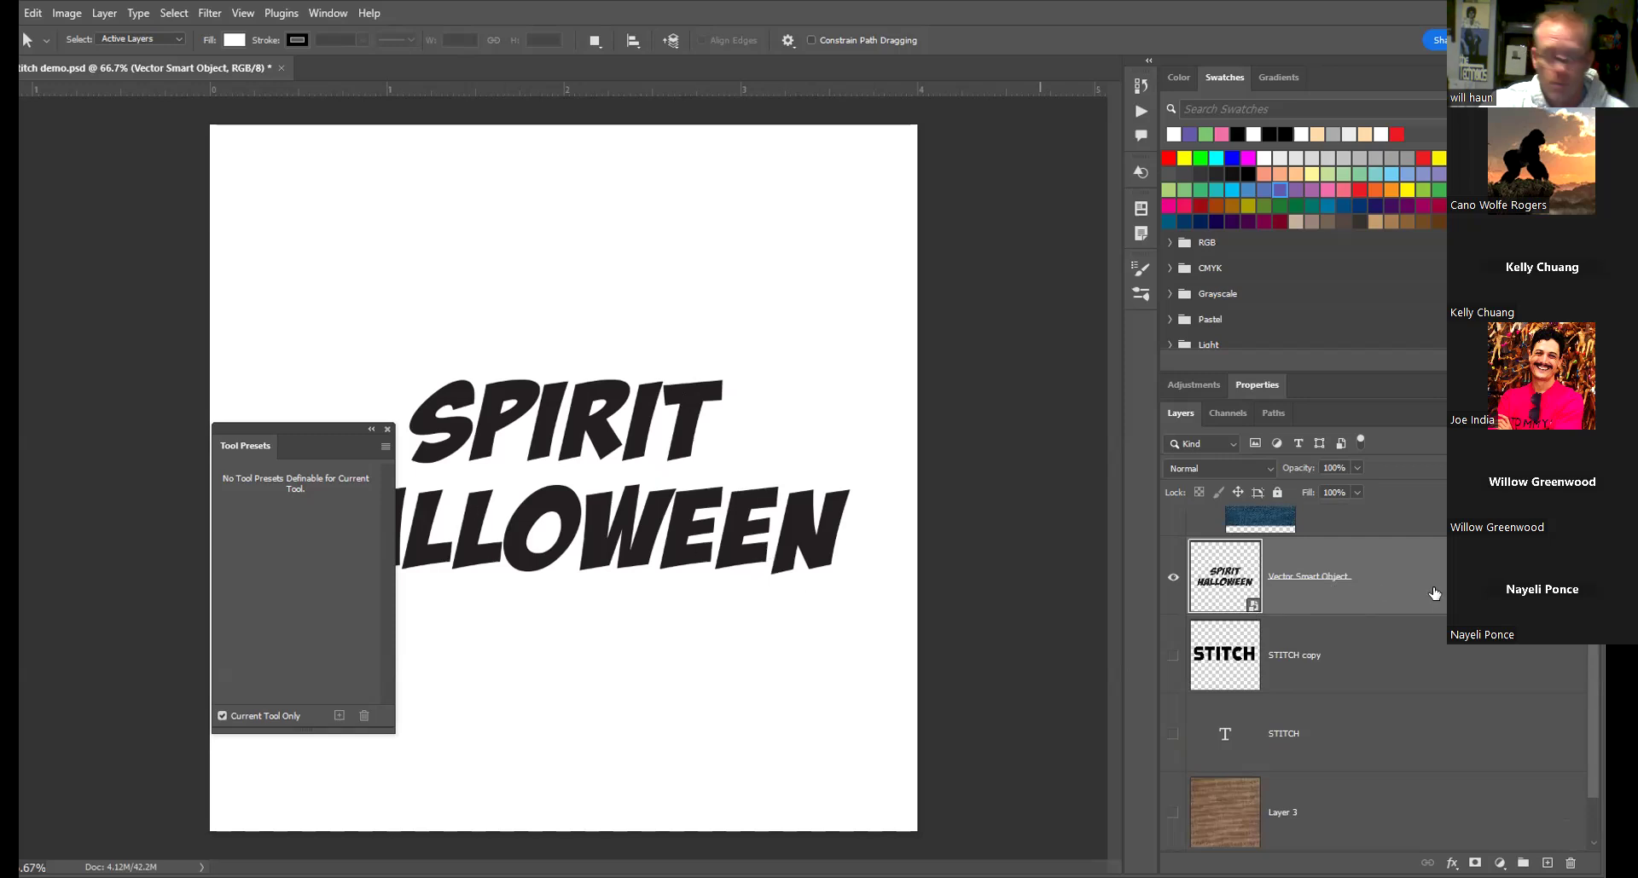
Duplicate the SPIRIT HALLOWEEN smart object, hiding the original and rasterizing the copy
key("ctrl+j")
left_click(1174, 657)
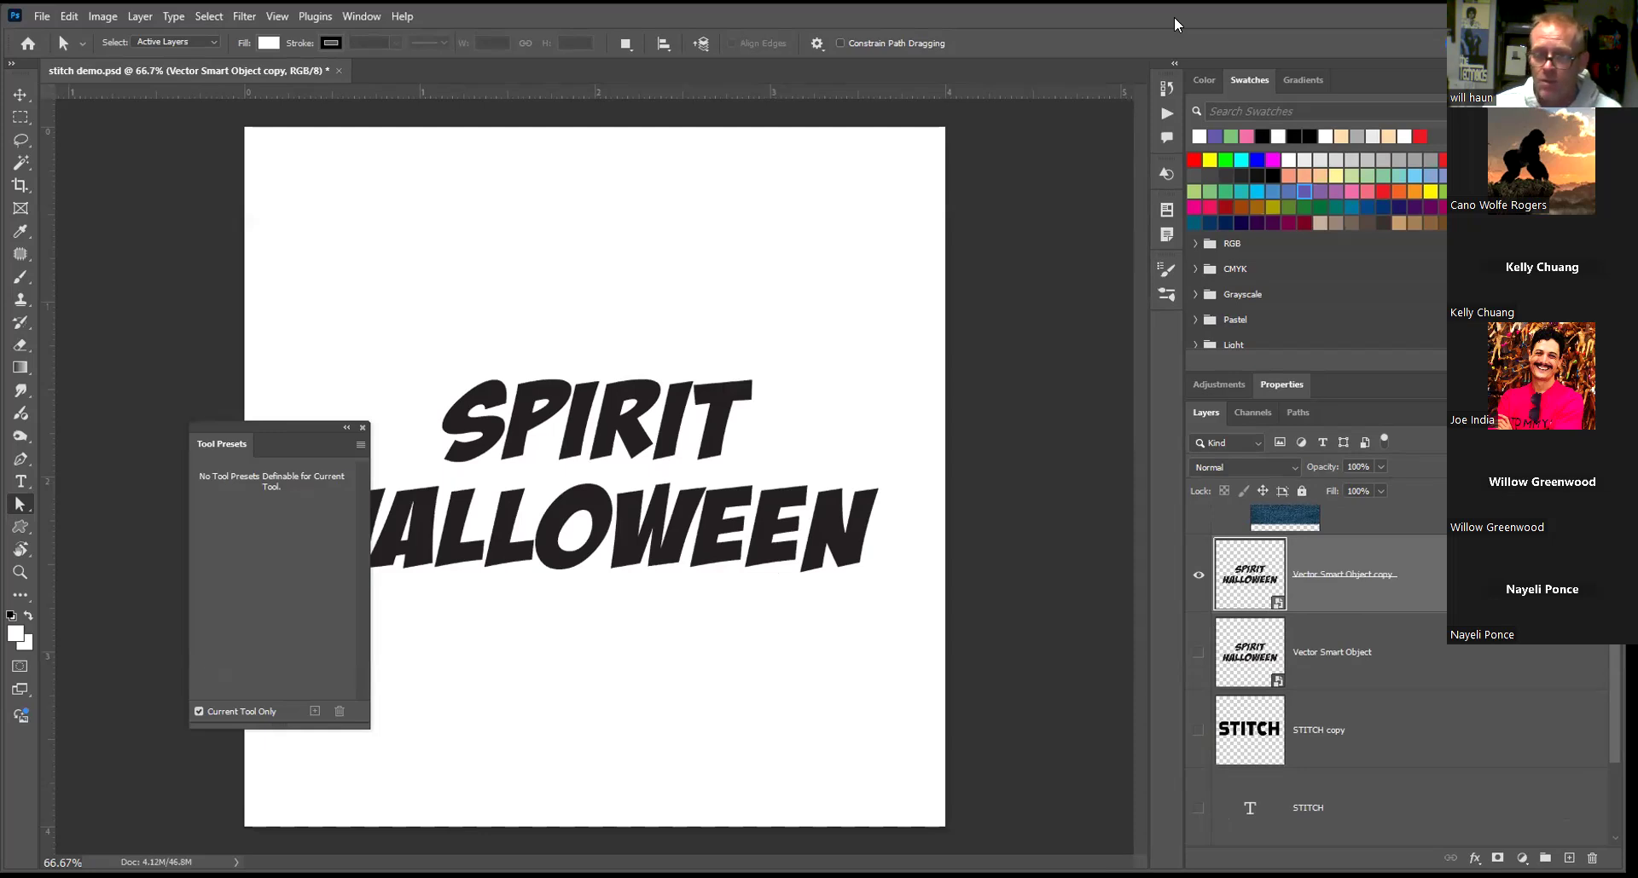
right_click(1413, 550)
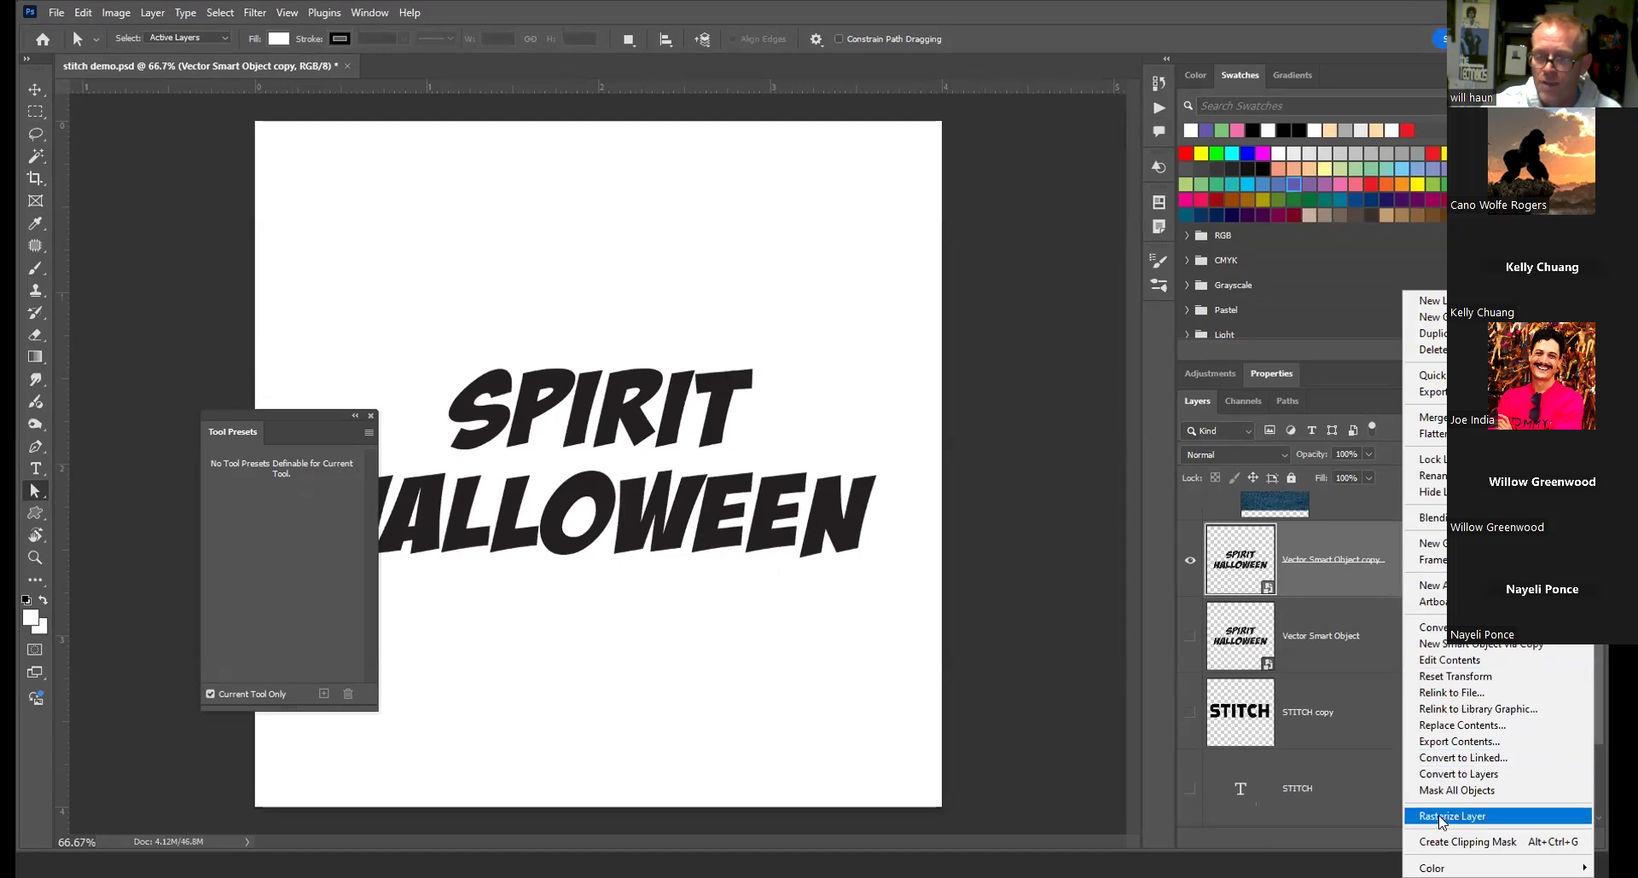
left_click(1438, 817)
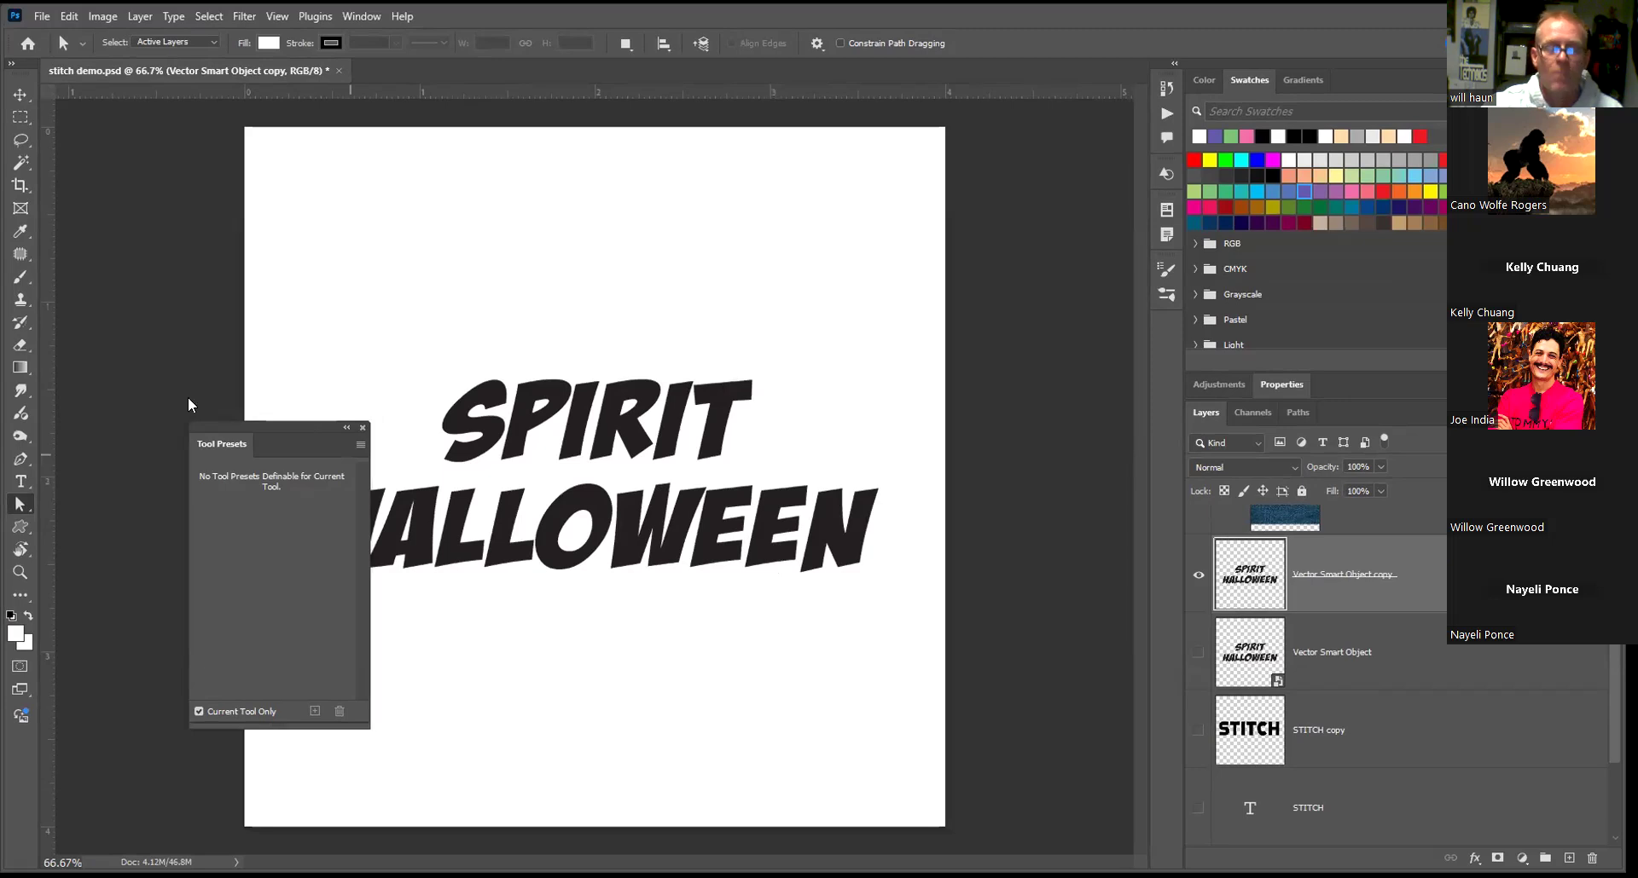
Duplicate the rasterized lettering and move the two versions apart, the new copy in the canvas's upper half and the other in the lower half
left_click_drag(308, 425, 189, 399)
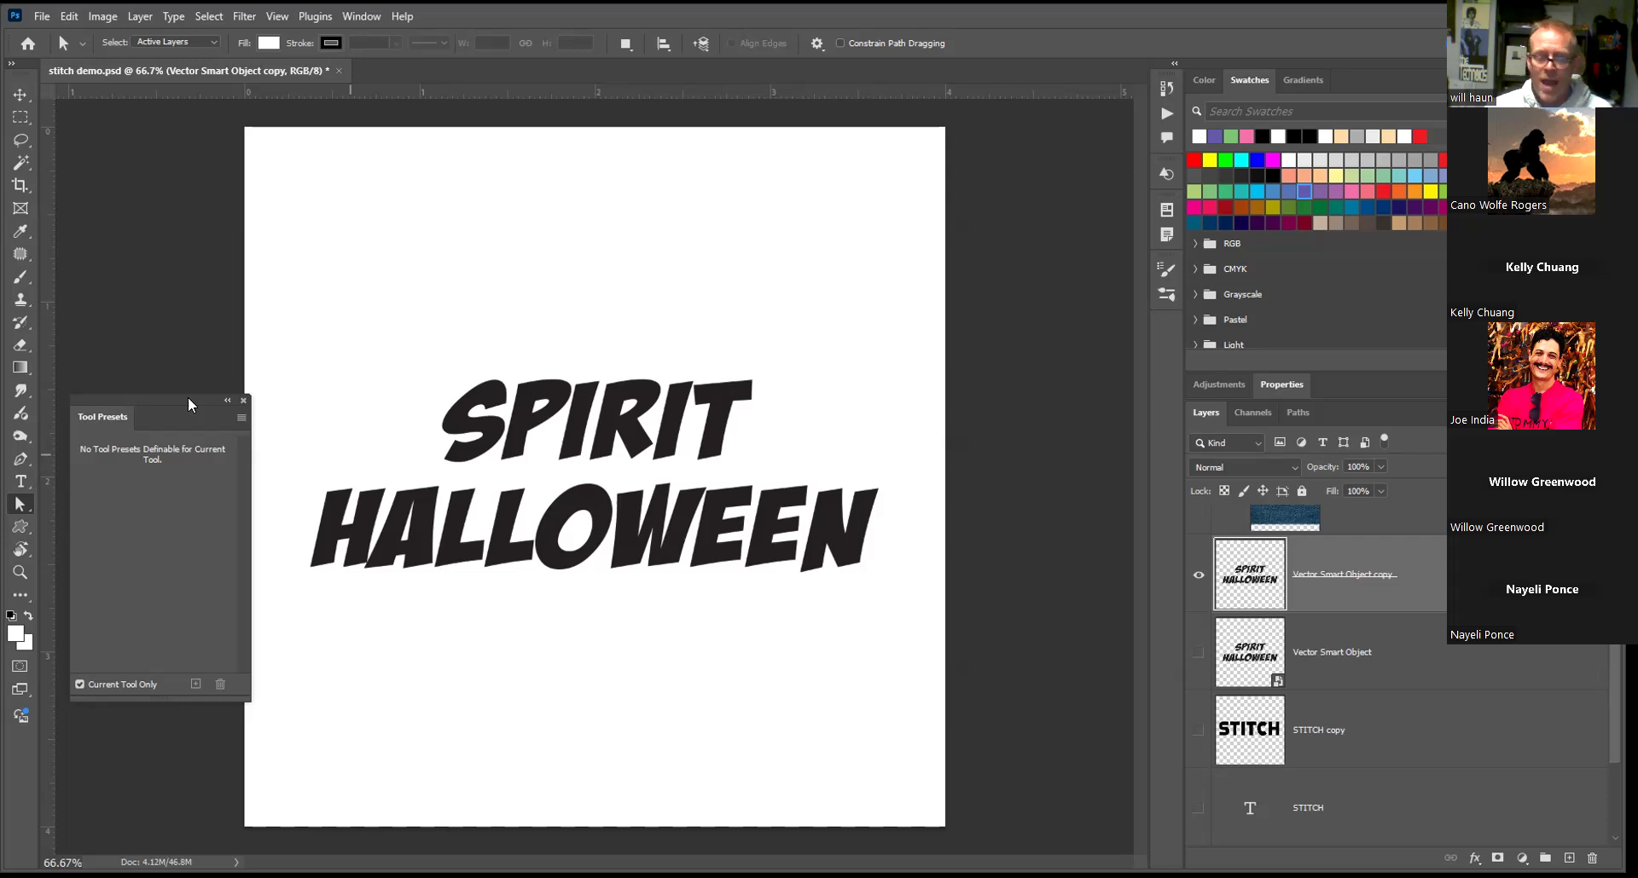
key("ctrl+j")
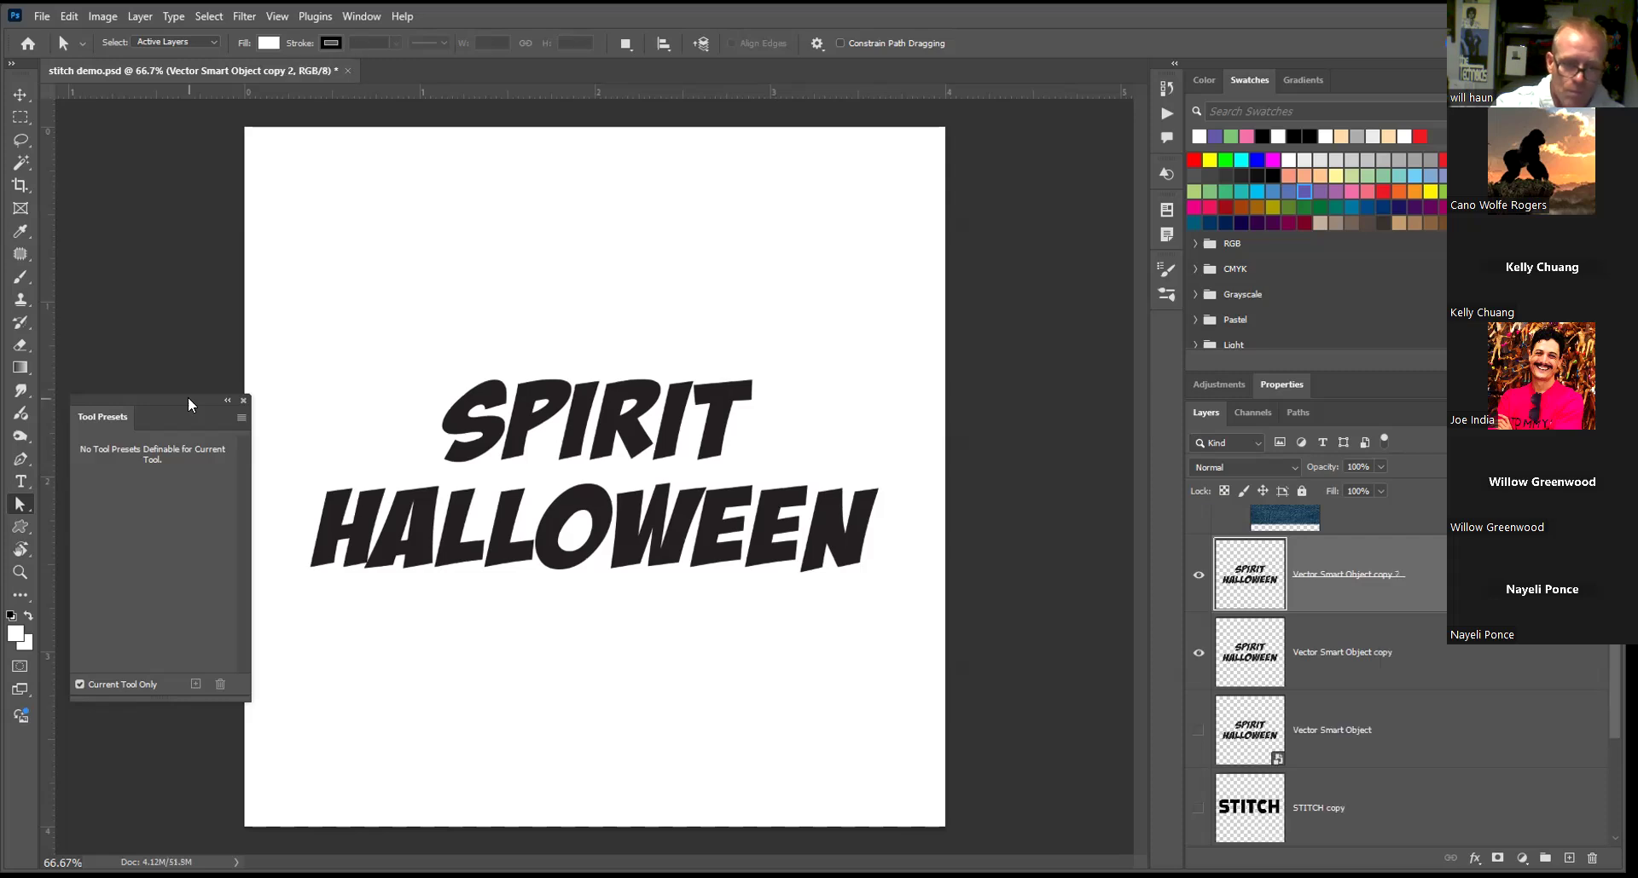
left_click(20, 100)
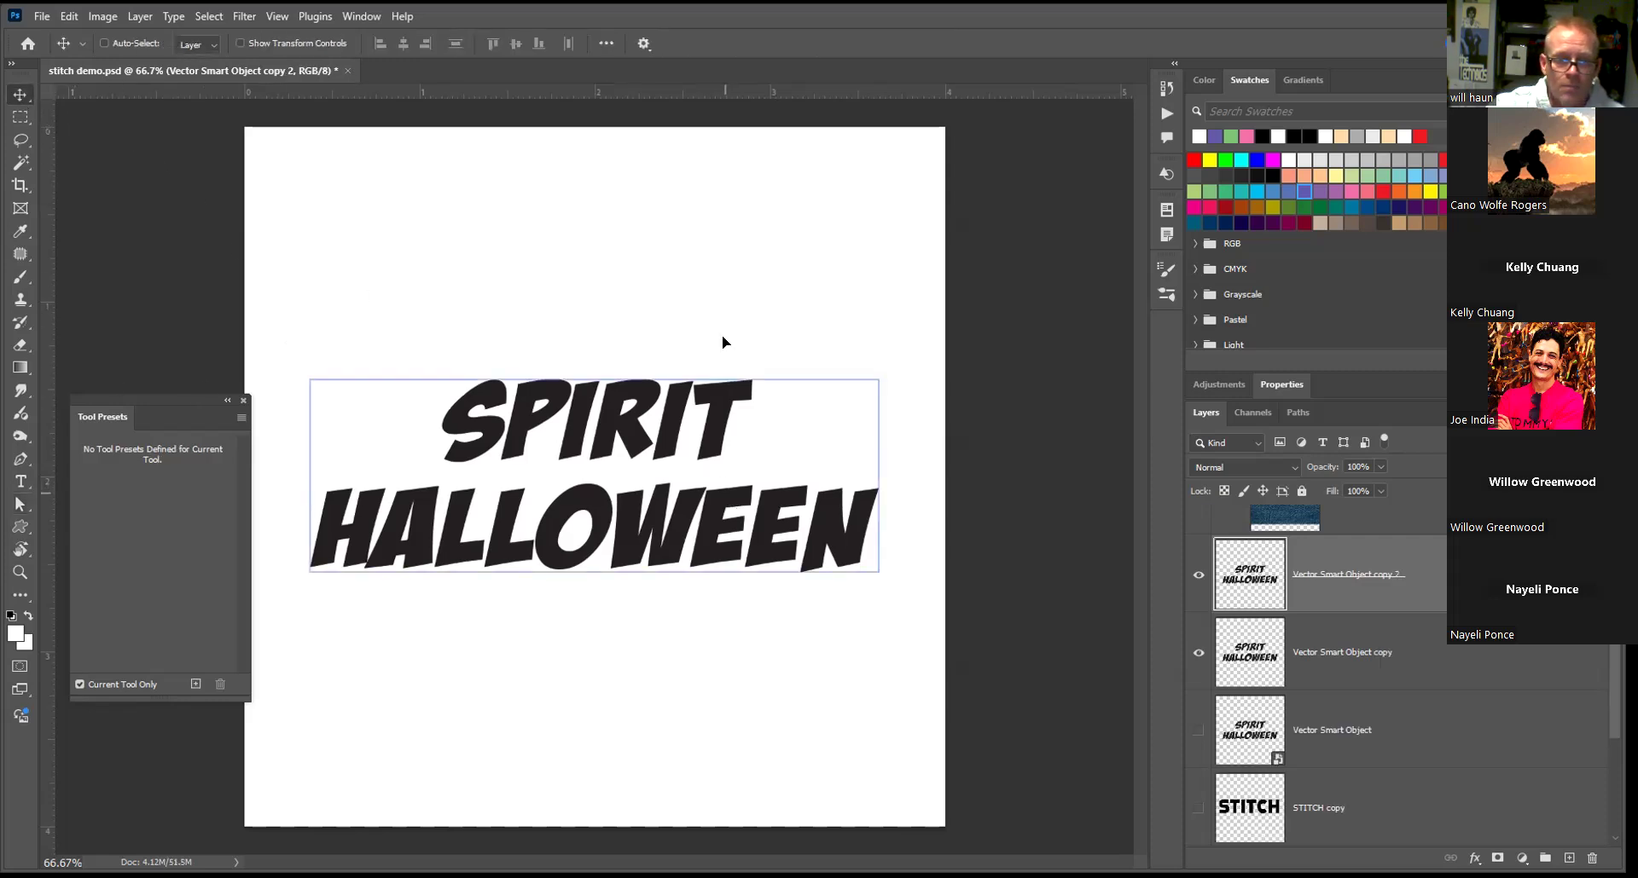
left_click_drag(722, 335, 721, 179)
left_click(1392, 634)
left_click_drag(754, 578, 748, 702)
left_click(1396, 576)
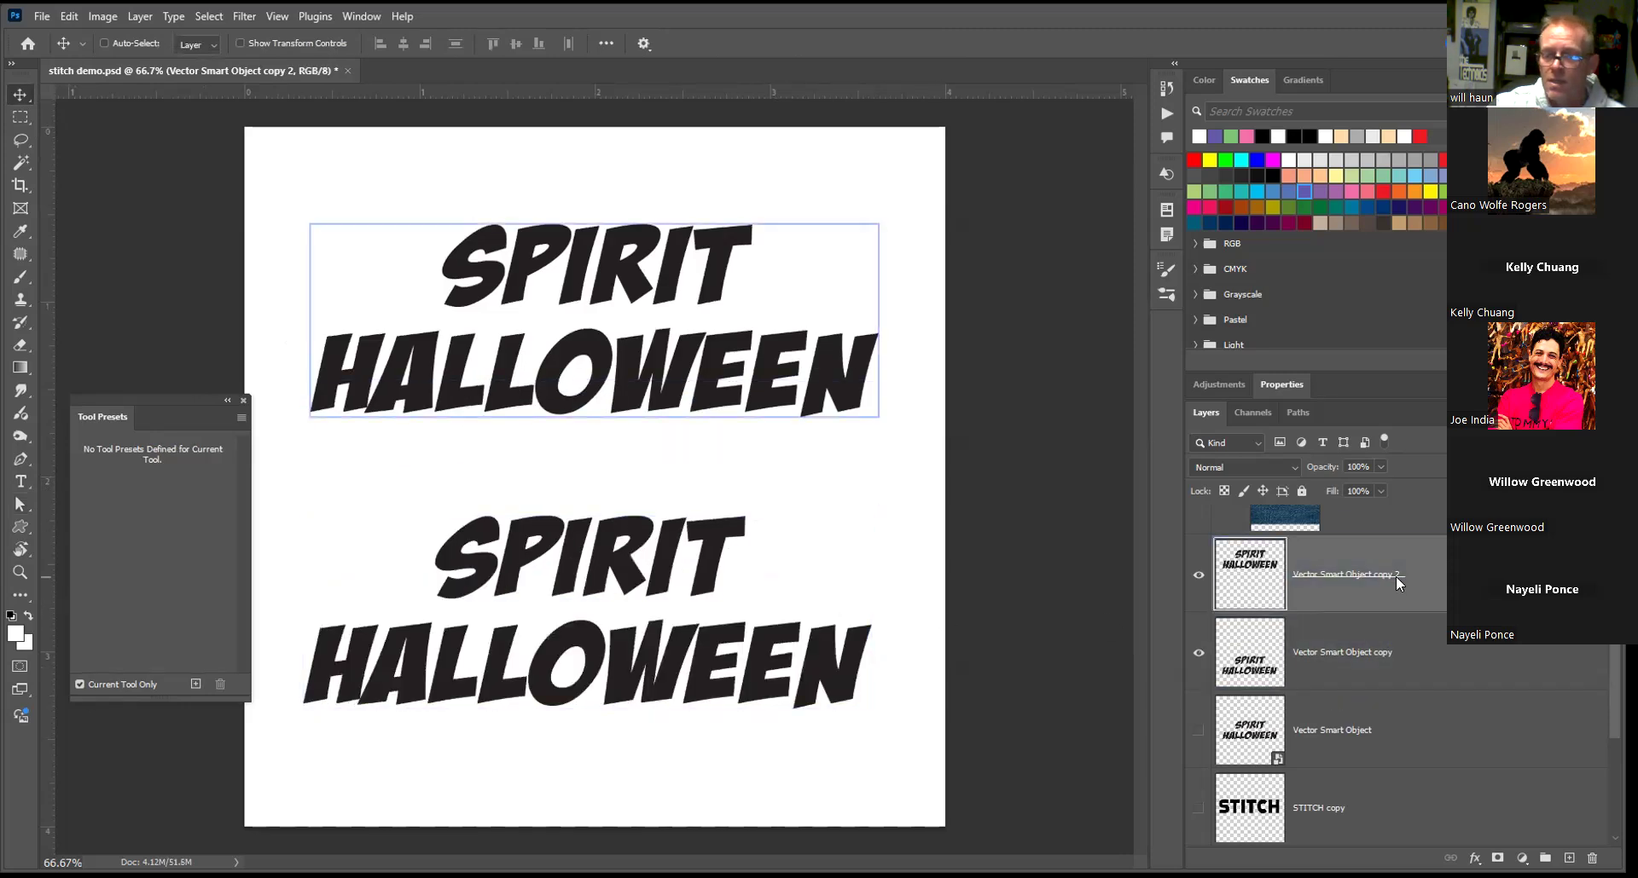
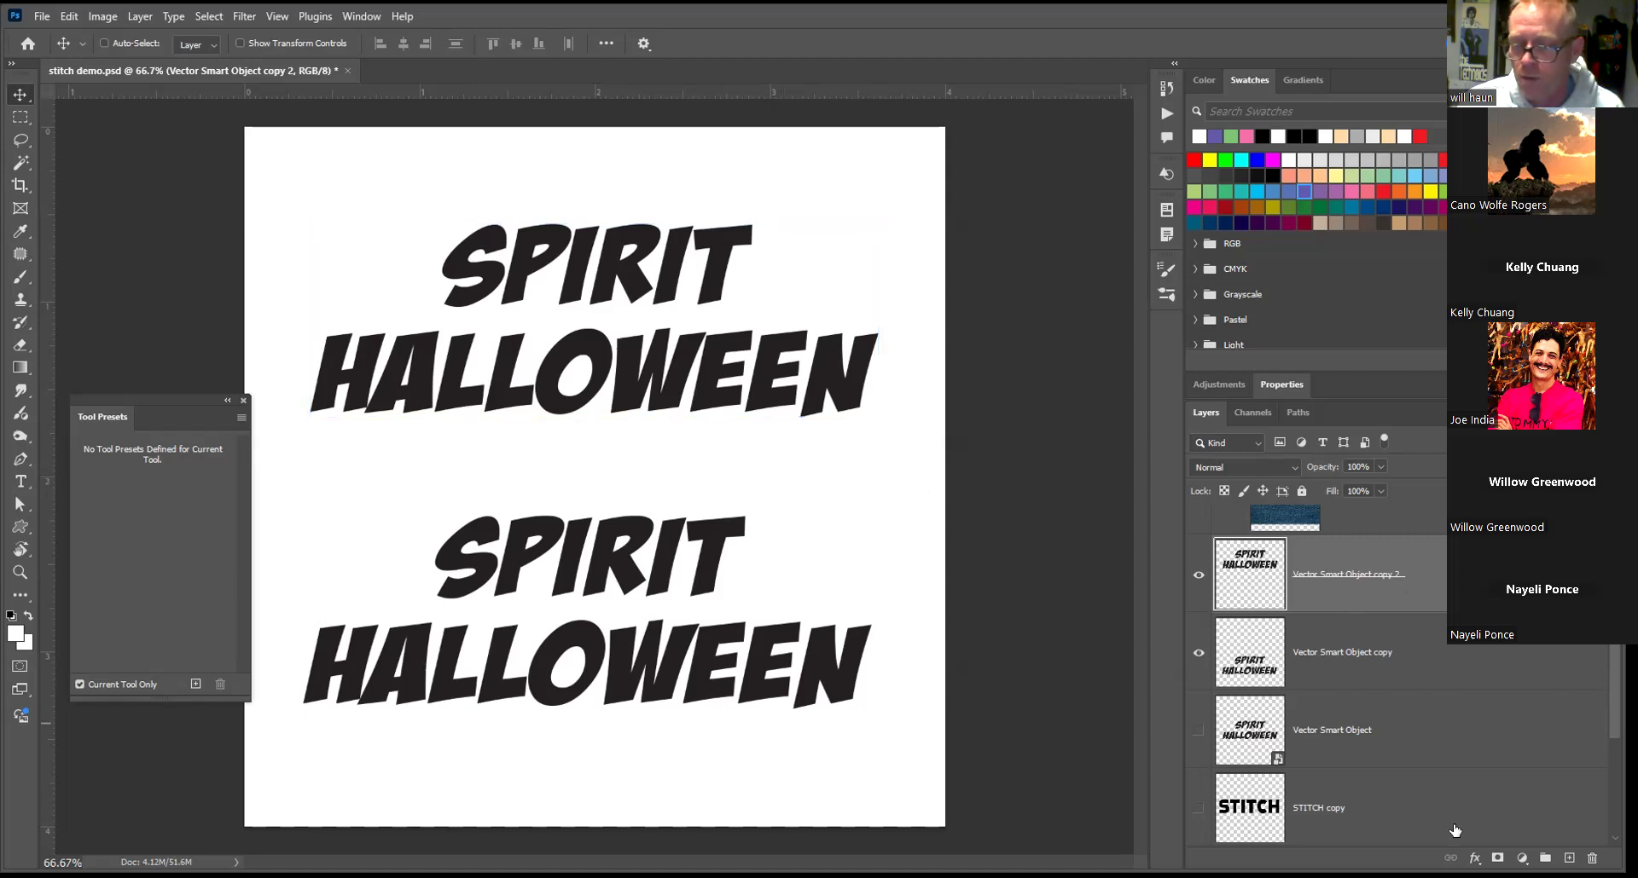
Add a red outside Stroke of 6 px to the upper SPIRIT HALLOWEEN lettering
left_click(1475, 858)
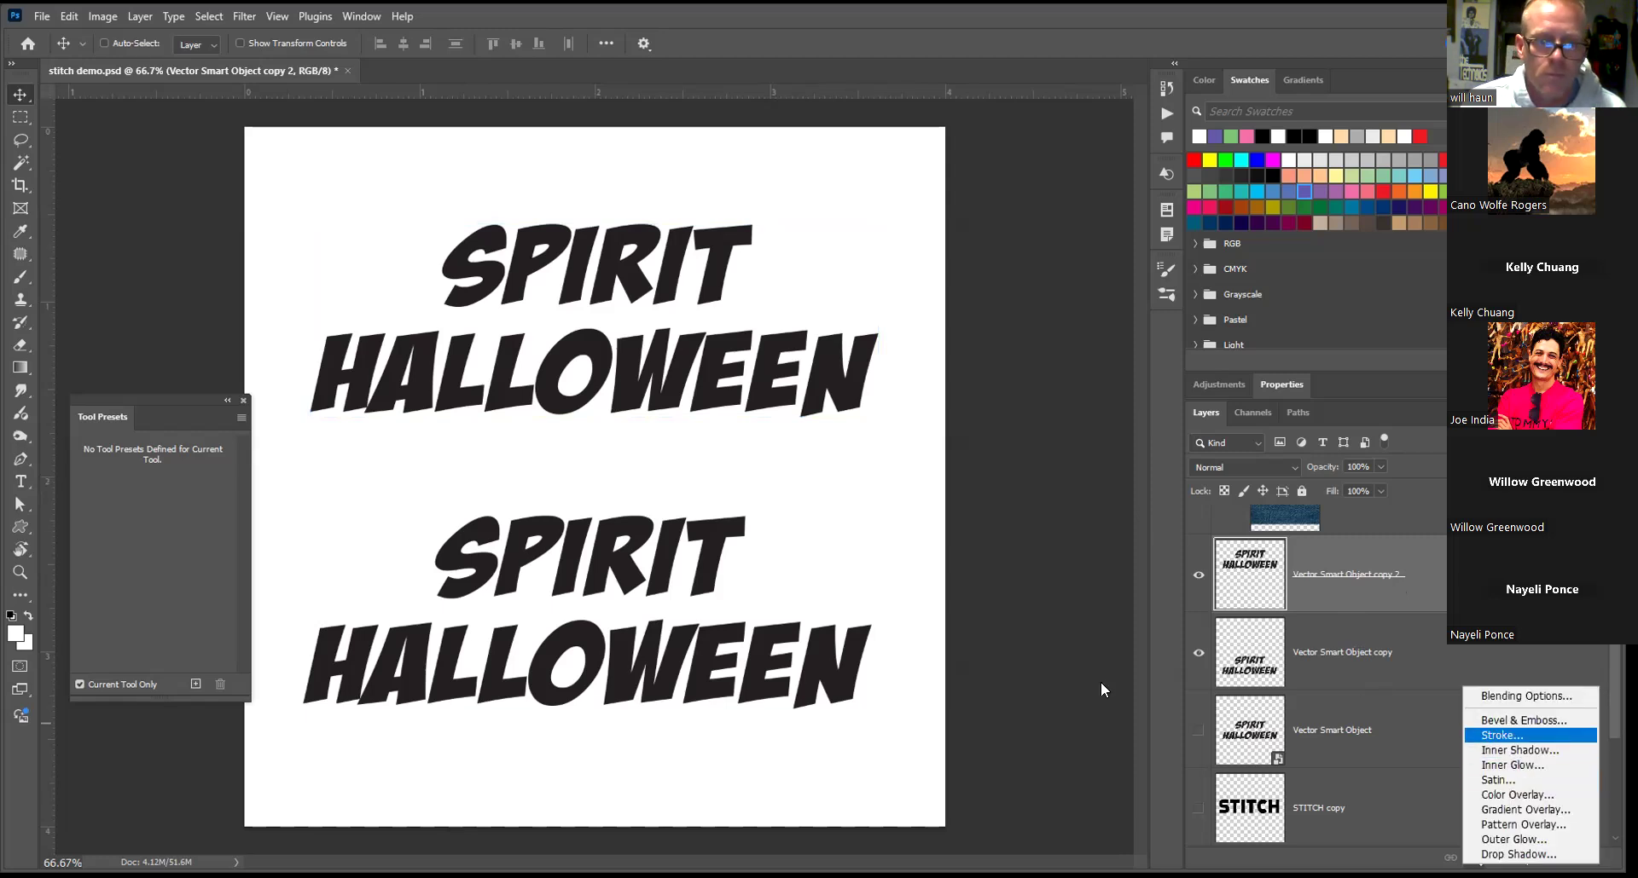
key("Return")
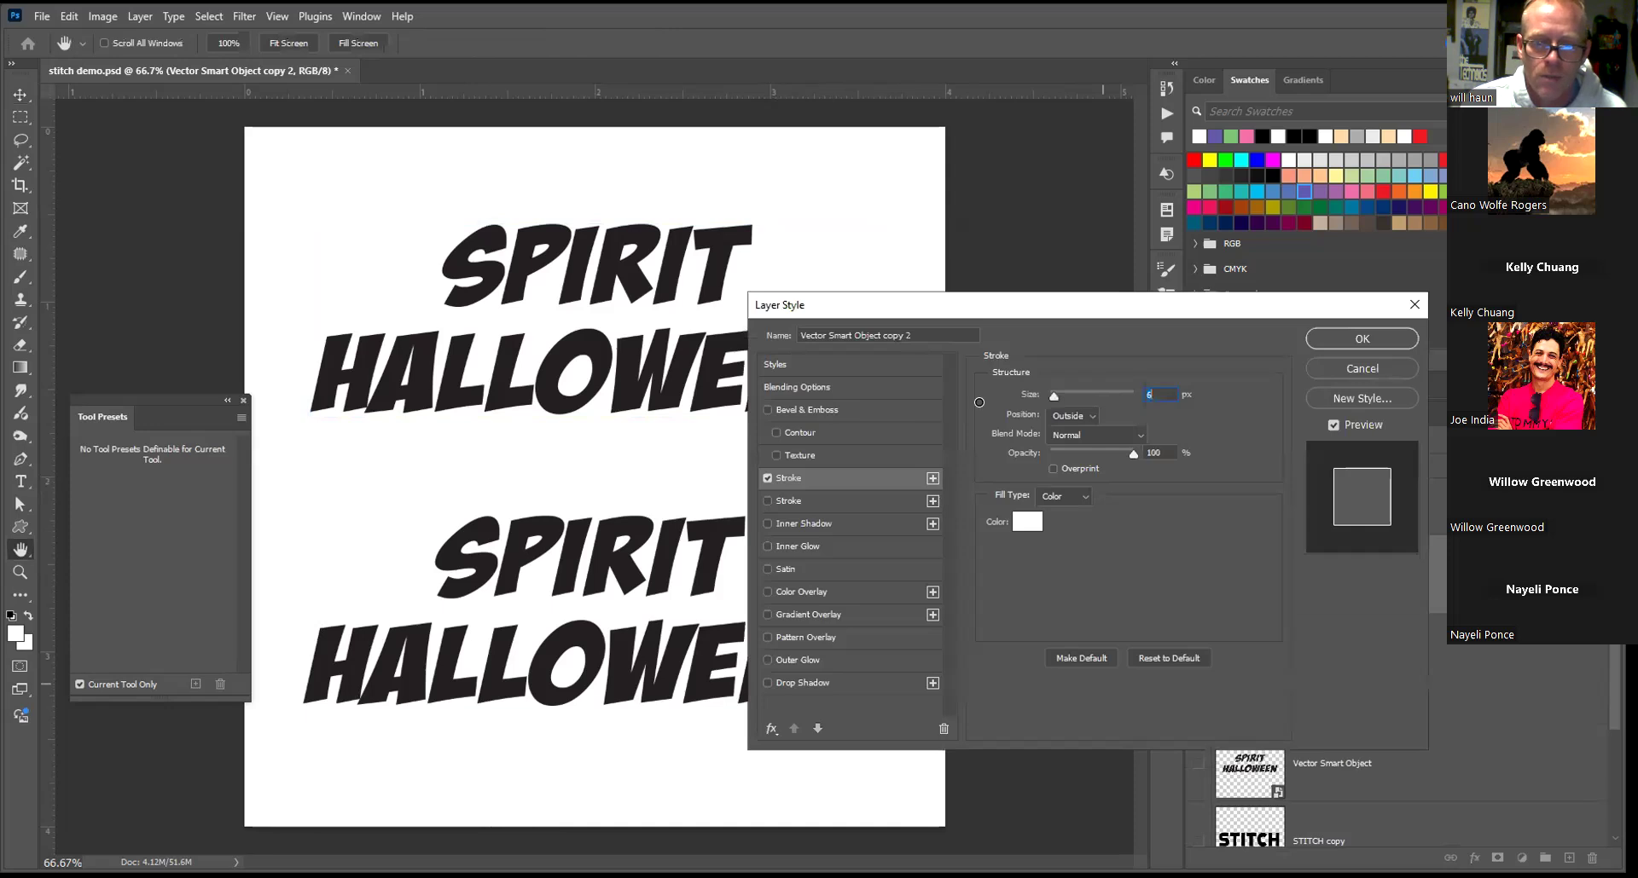
left_click(1027, 521)
left_click_drag(979, 403, 1047, 402)
left_click(1130, 405)
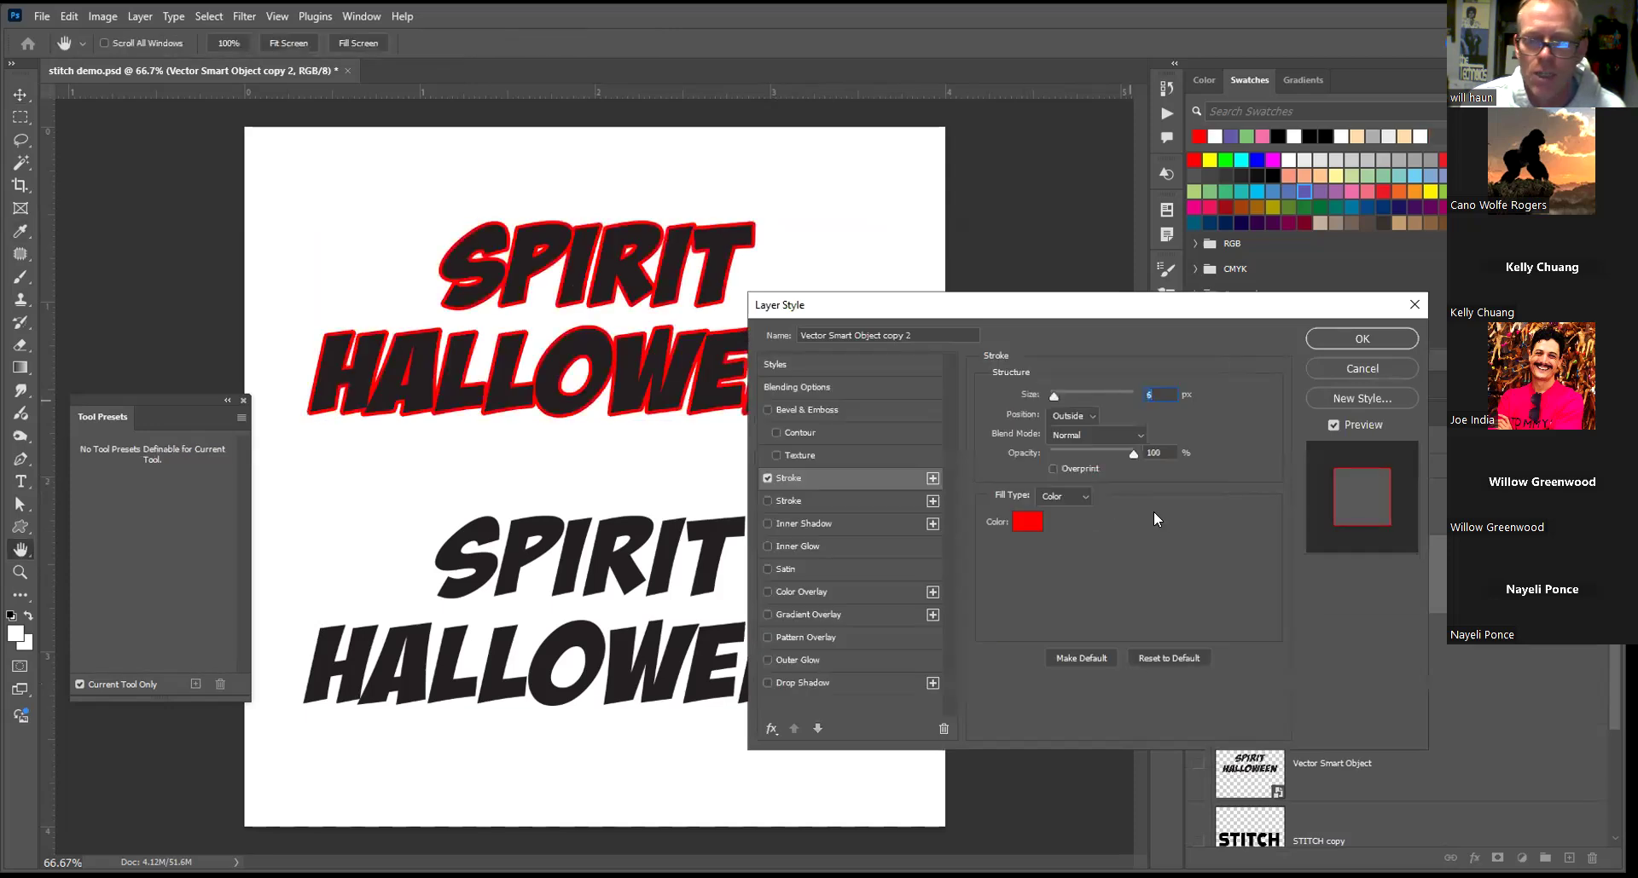
Compare the Inside and Center stroke positions, settle on Center, set the size to 4 px and apply the style
left_click(1090, 415)
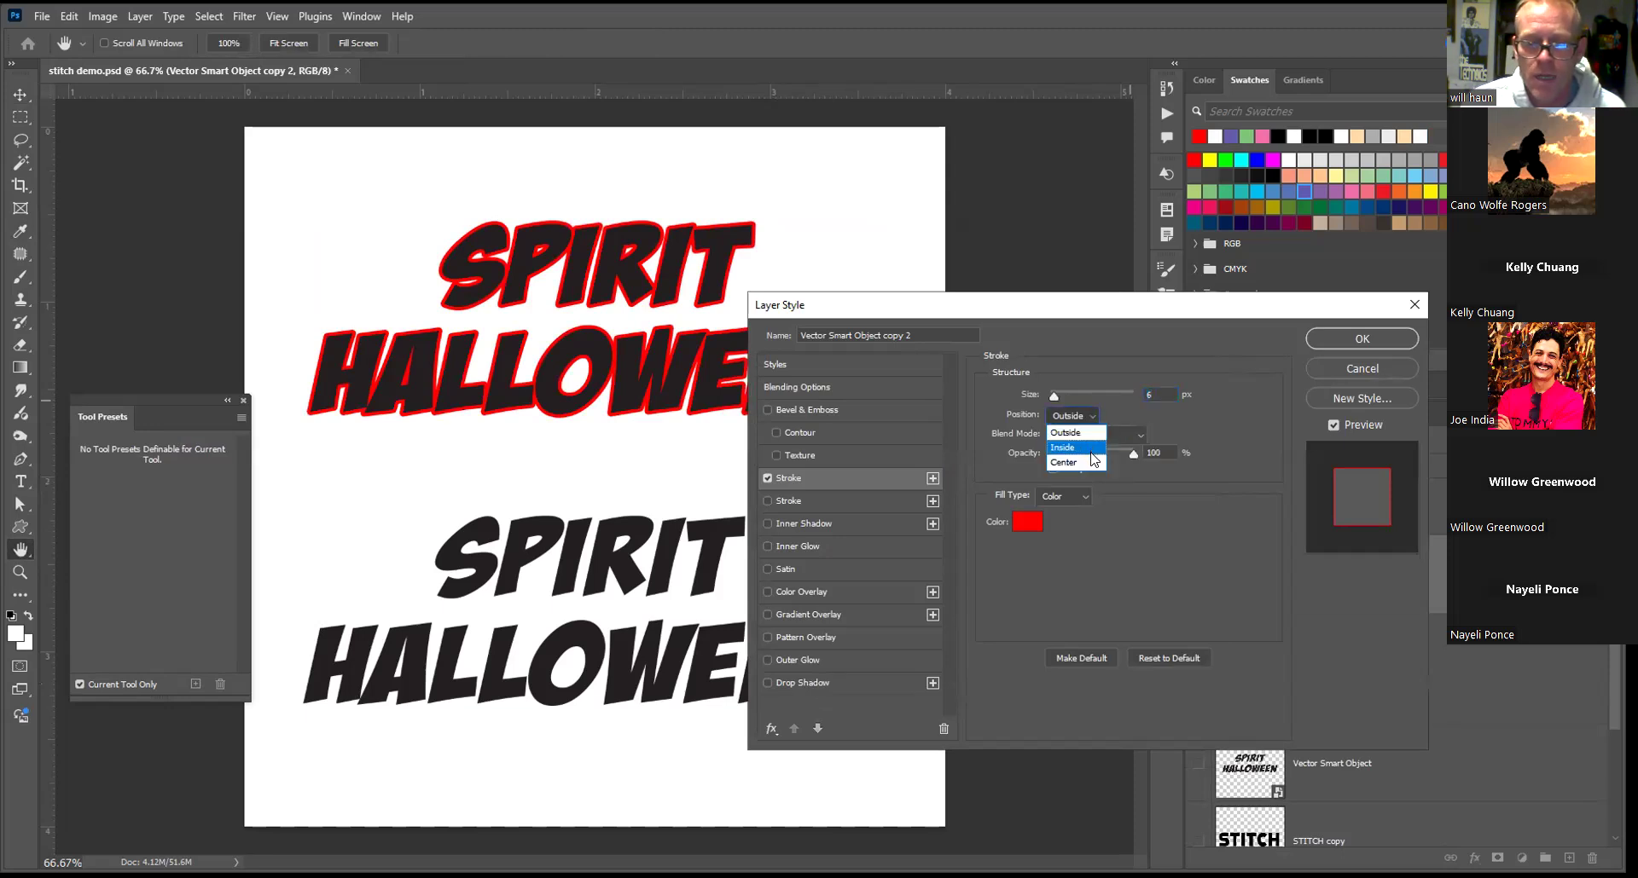
left_click(1092, 462)
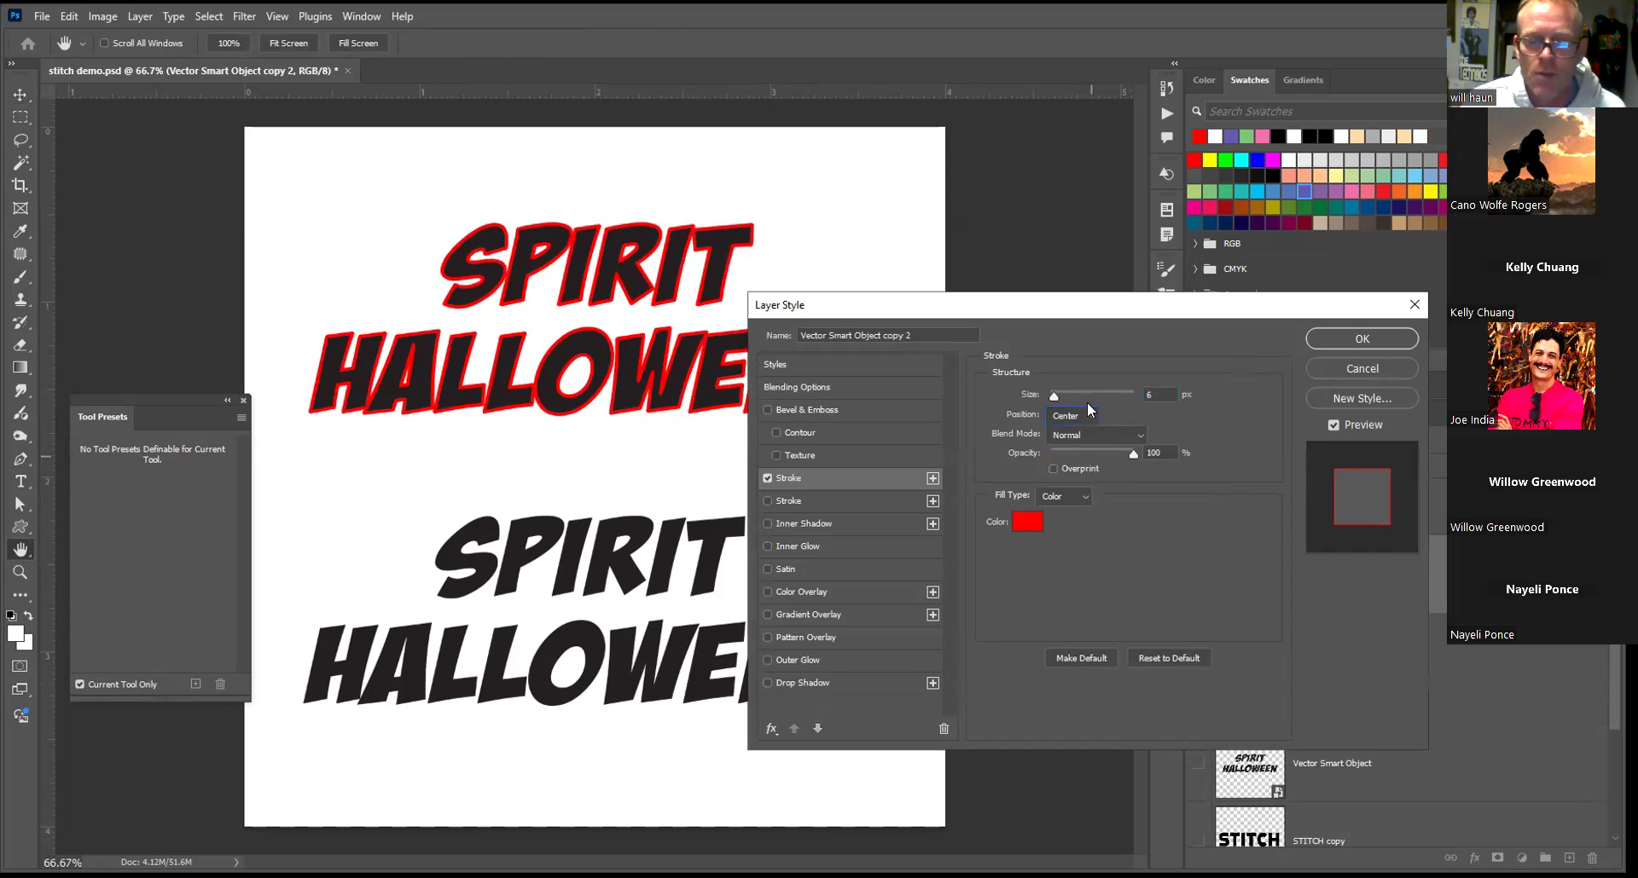
left_click(1087, 413)
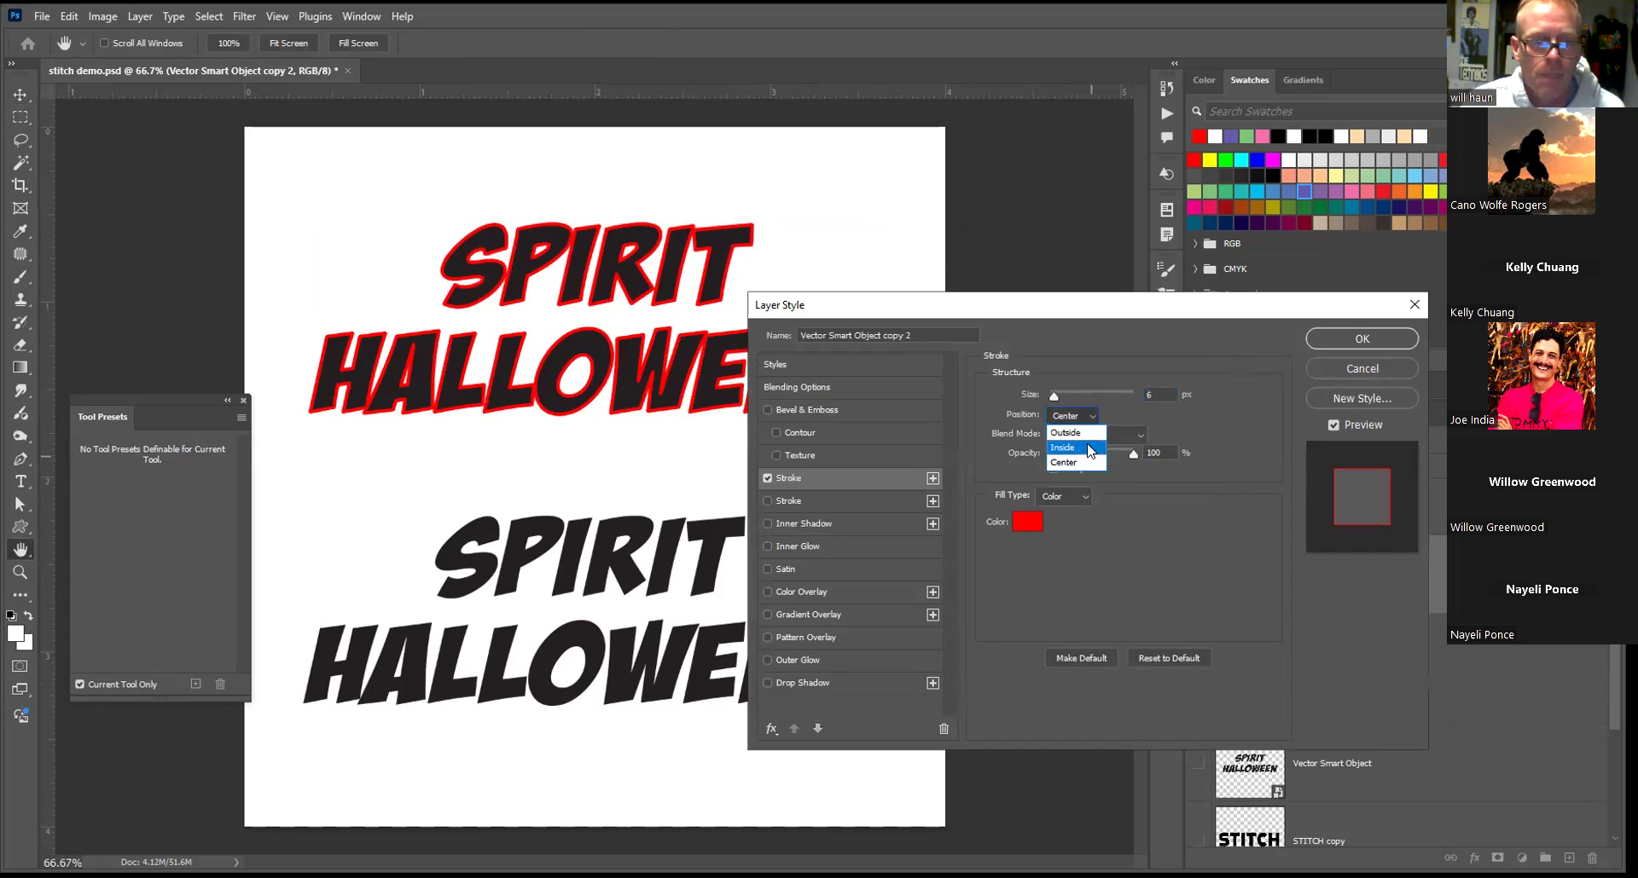
left_click(1089, 449)
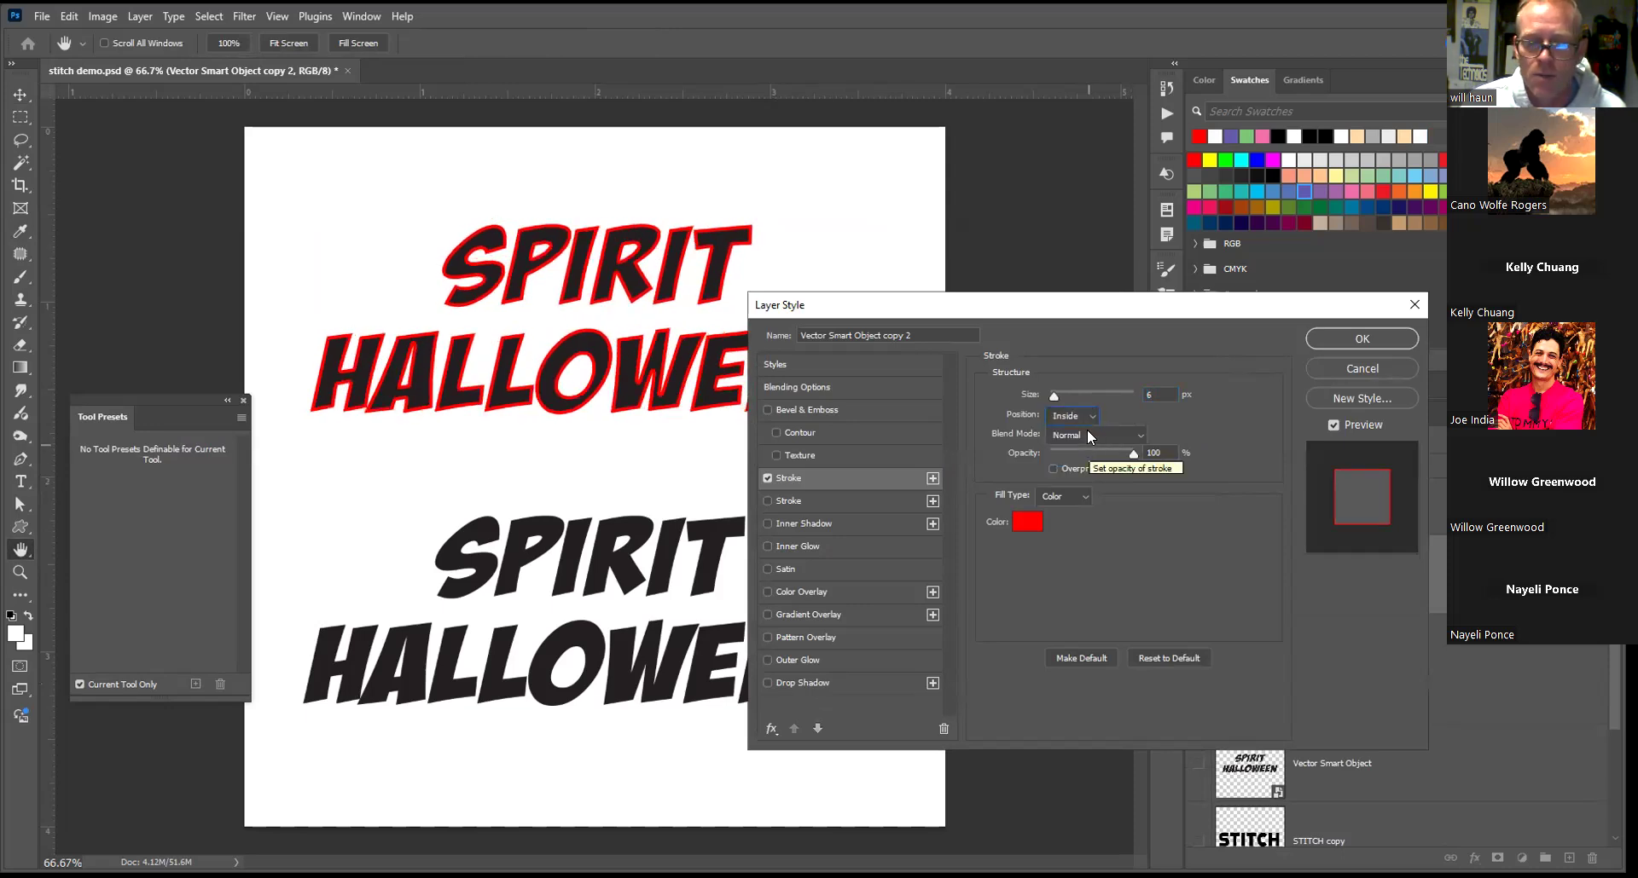
left_click(1087, 417)
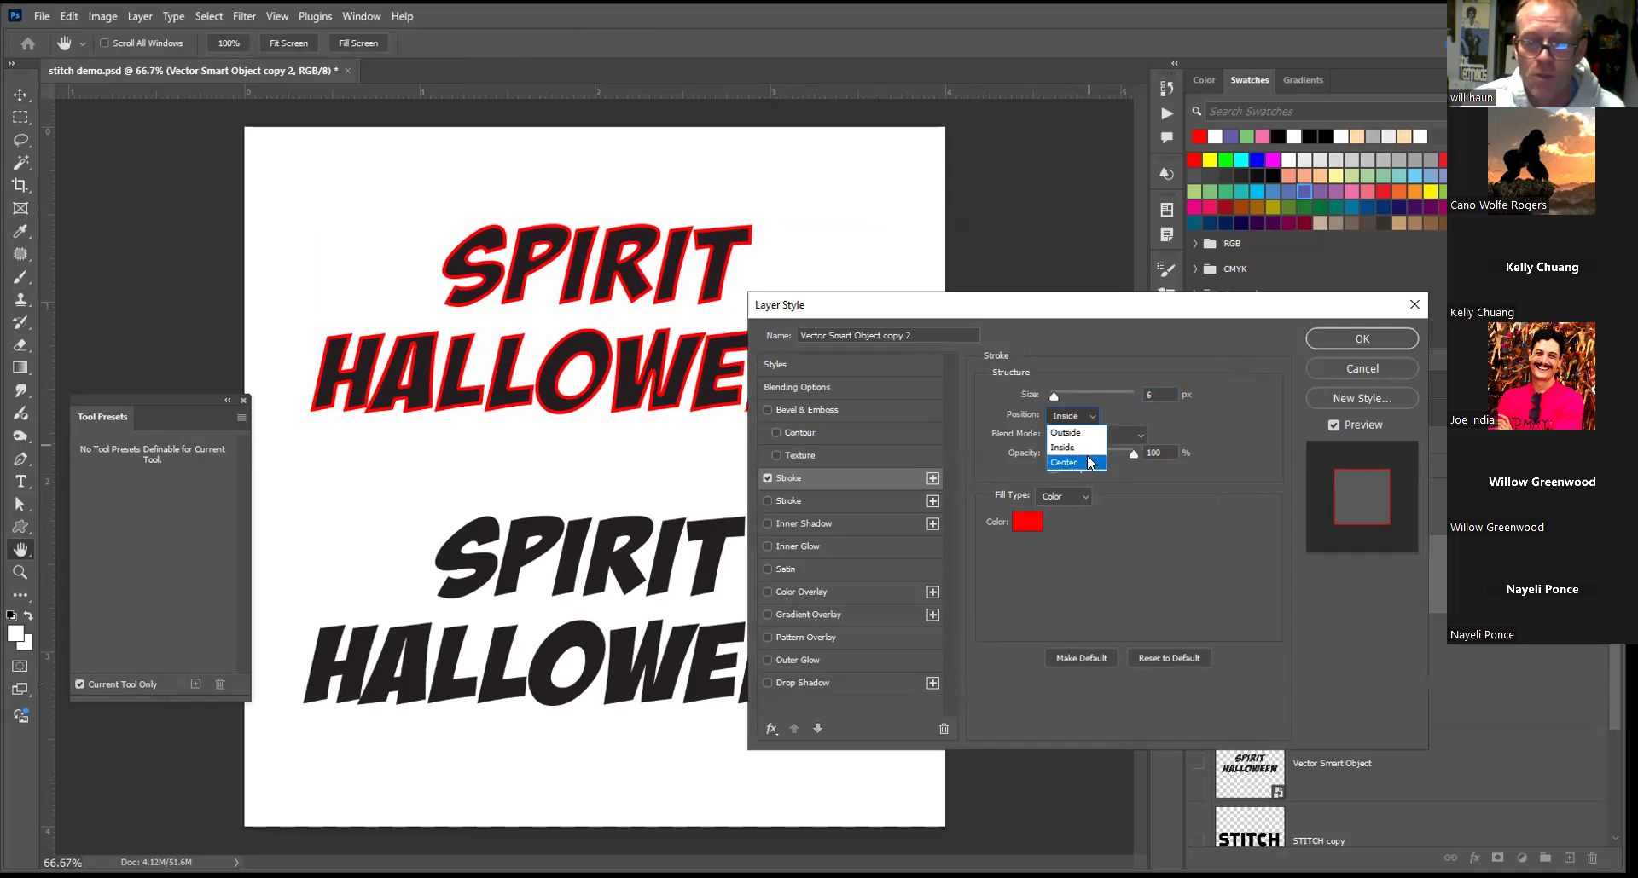
left_click(1087, 463)
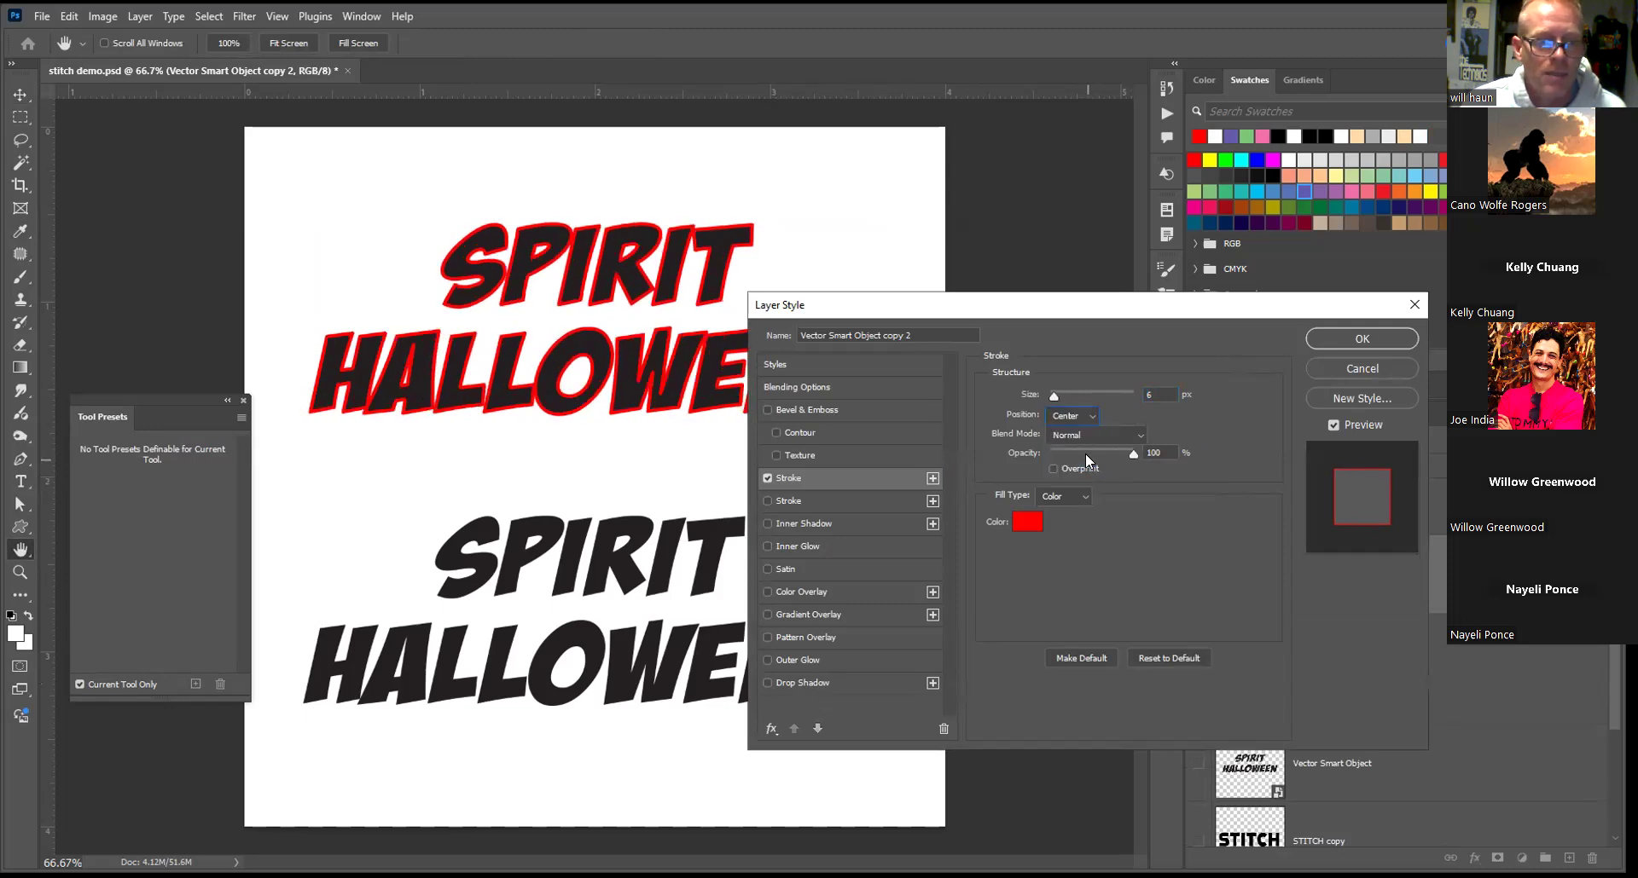
left_click_drag(1158, 394, 1126, 391)
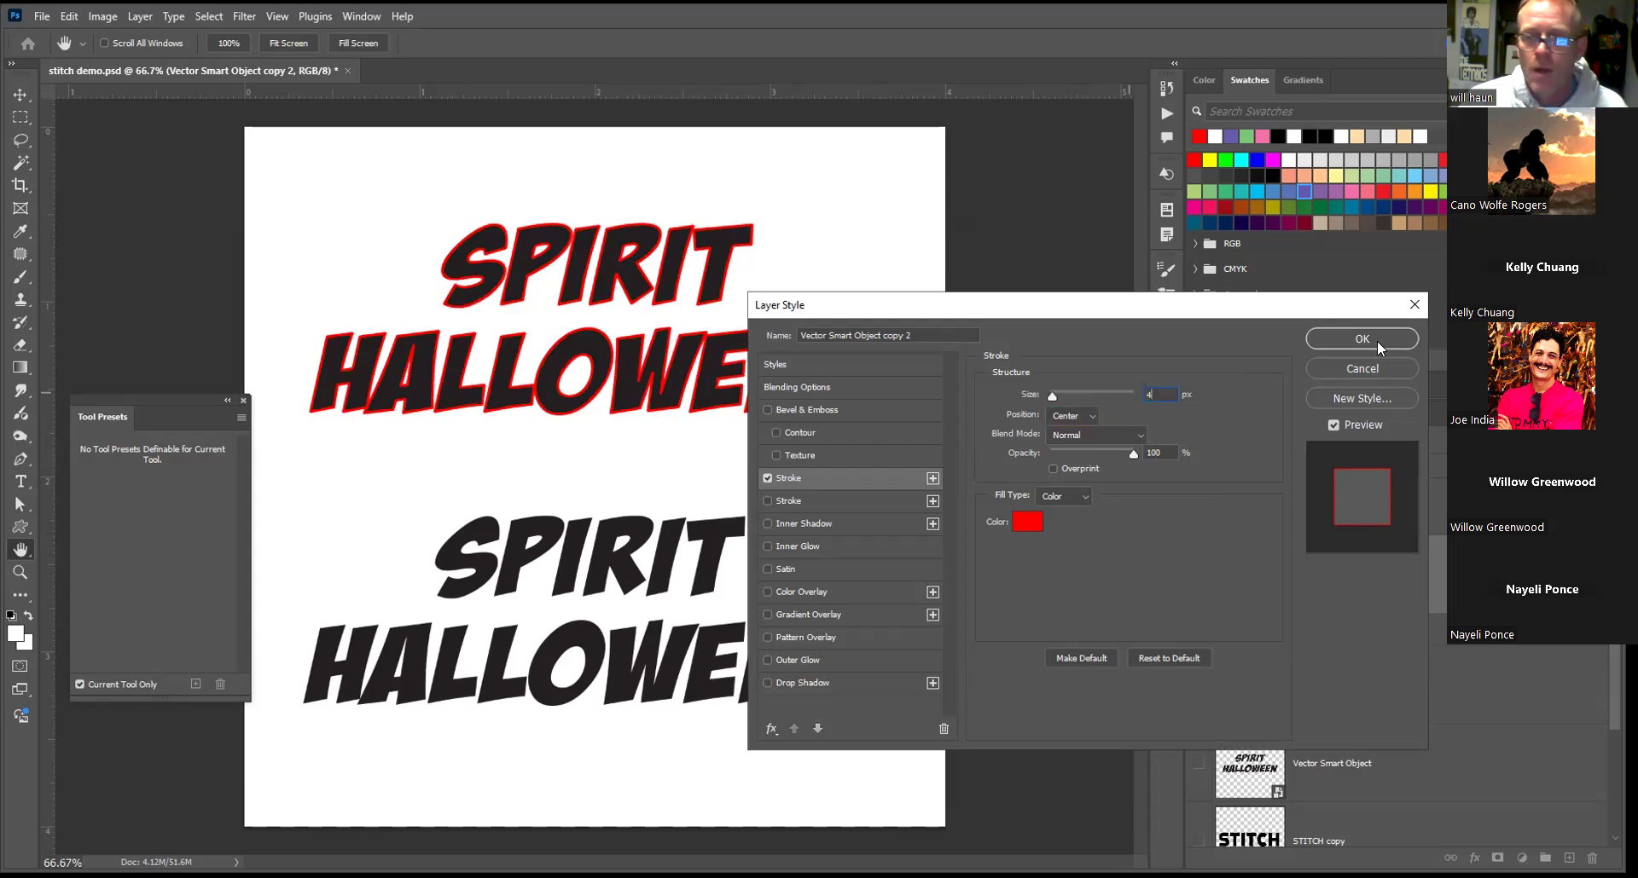
key("Return")
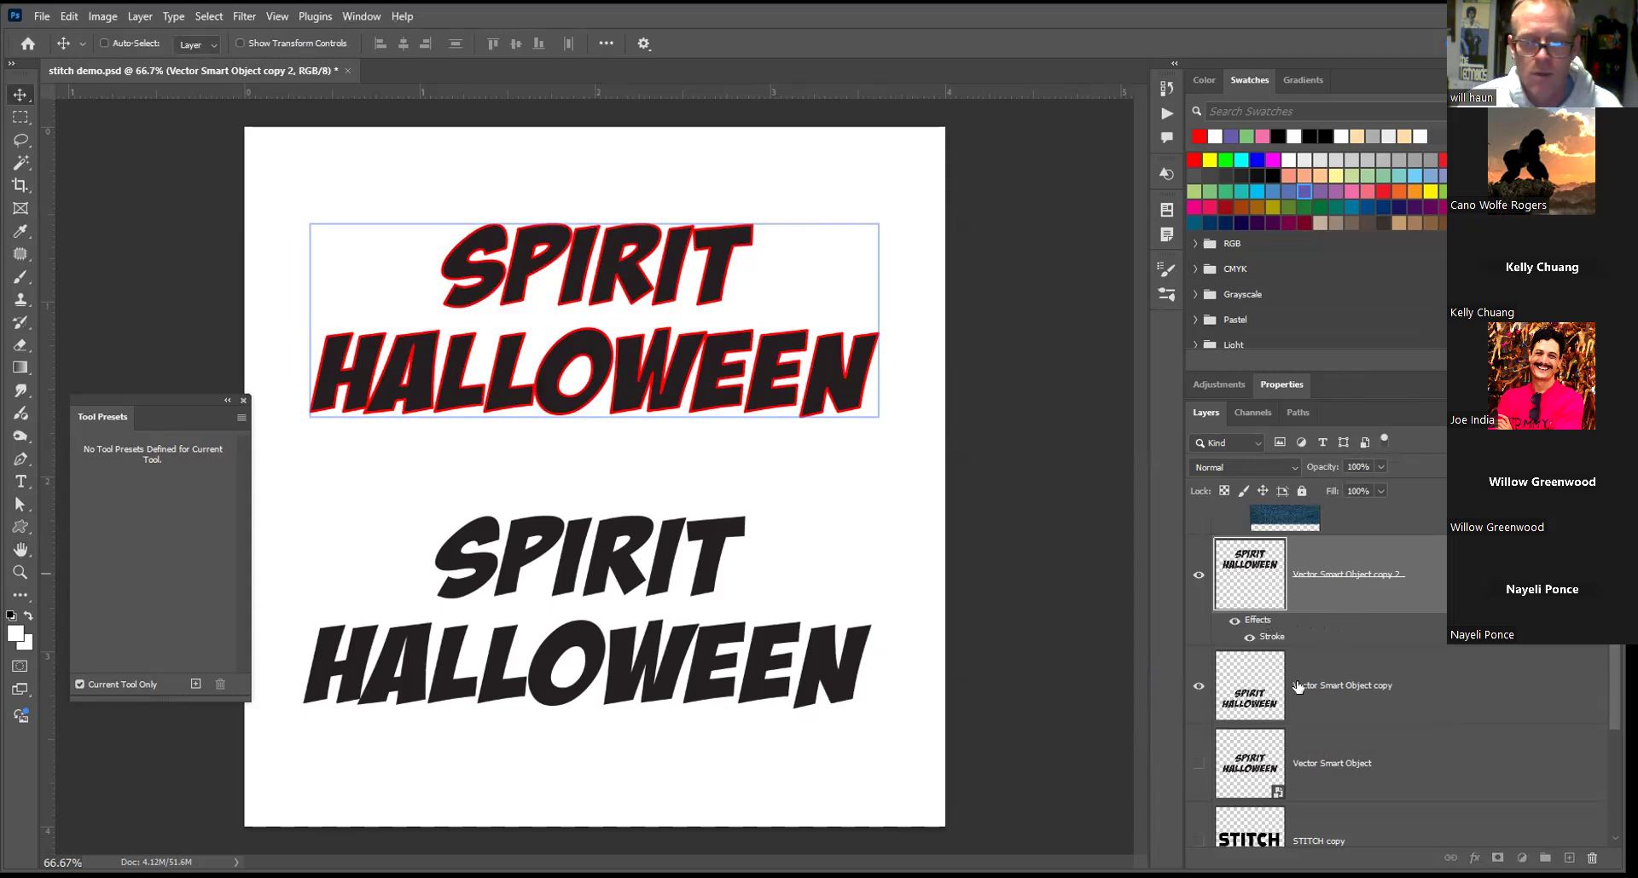
Copy the stroke effect onto the lower lettering layer and set the upper lettering's opacity to 10%
left_click_drag(1297, 687, 1298, 676)
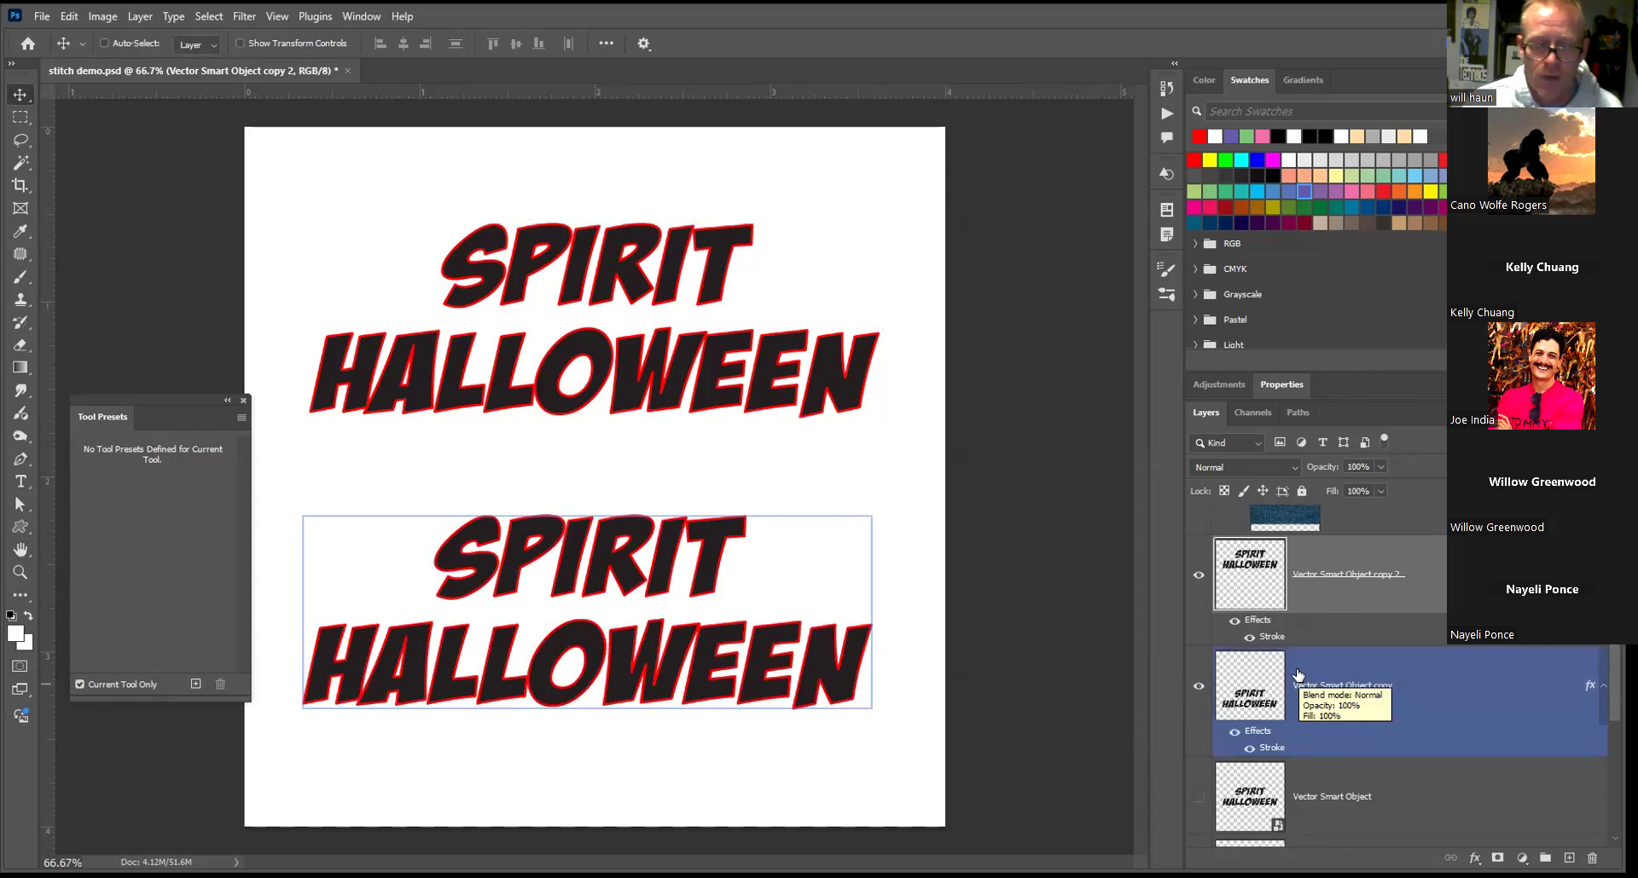
left_click(1292, 543)
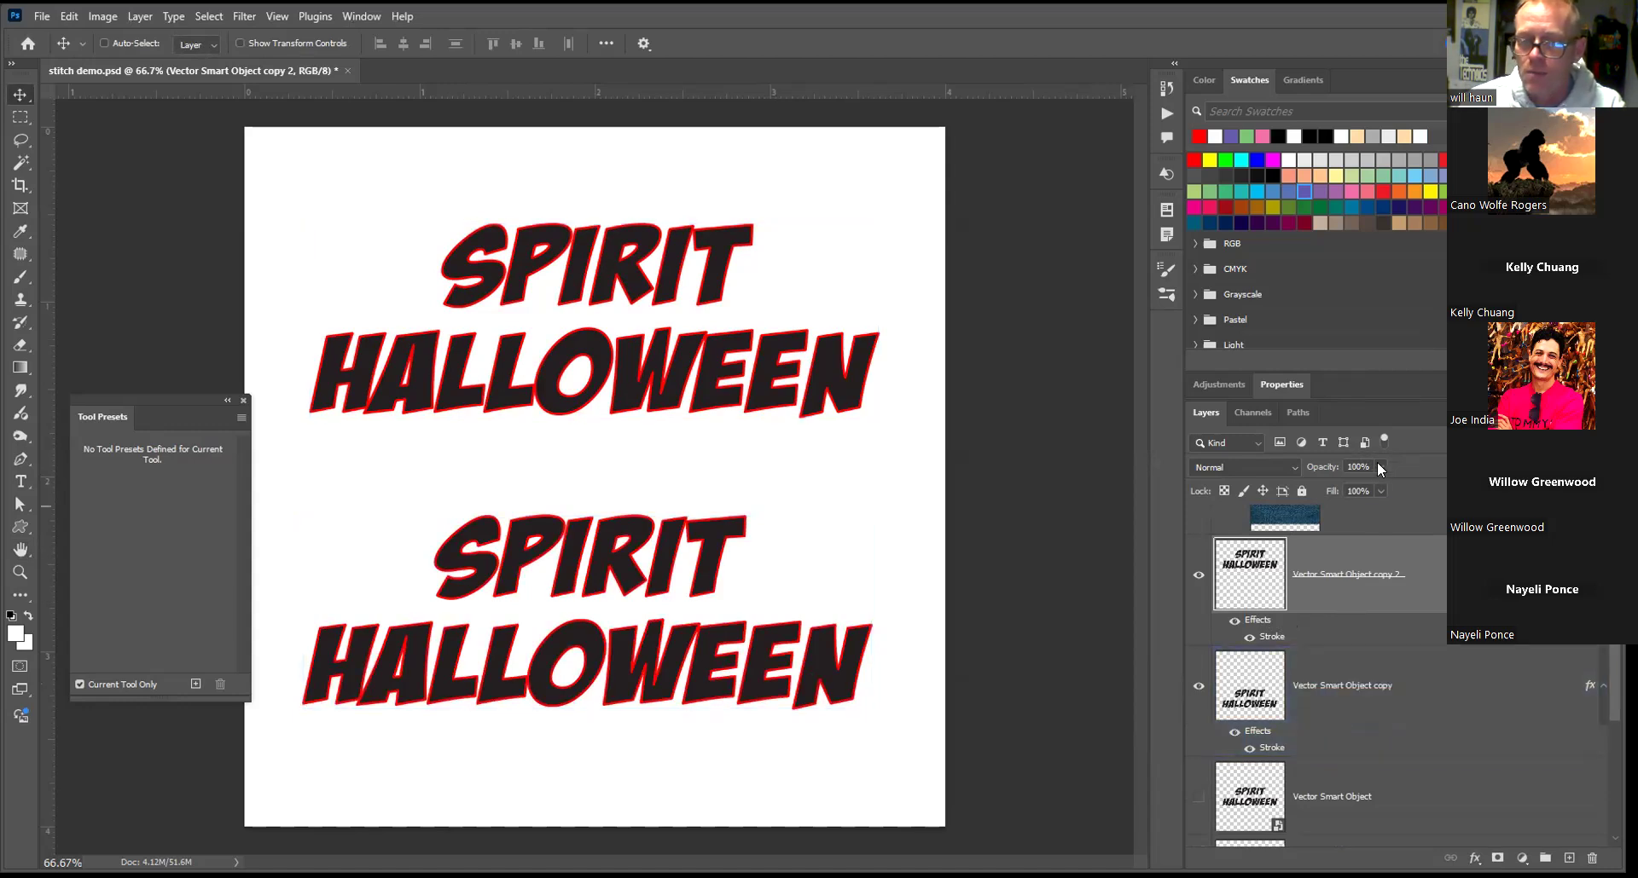
left_click(1311, 482)
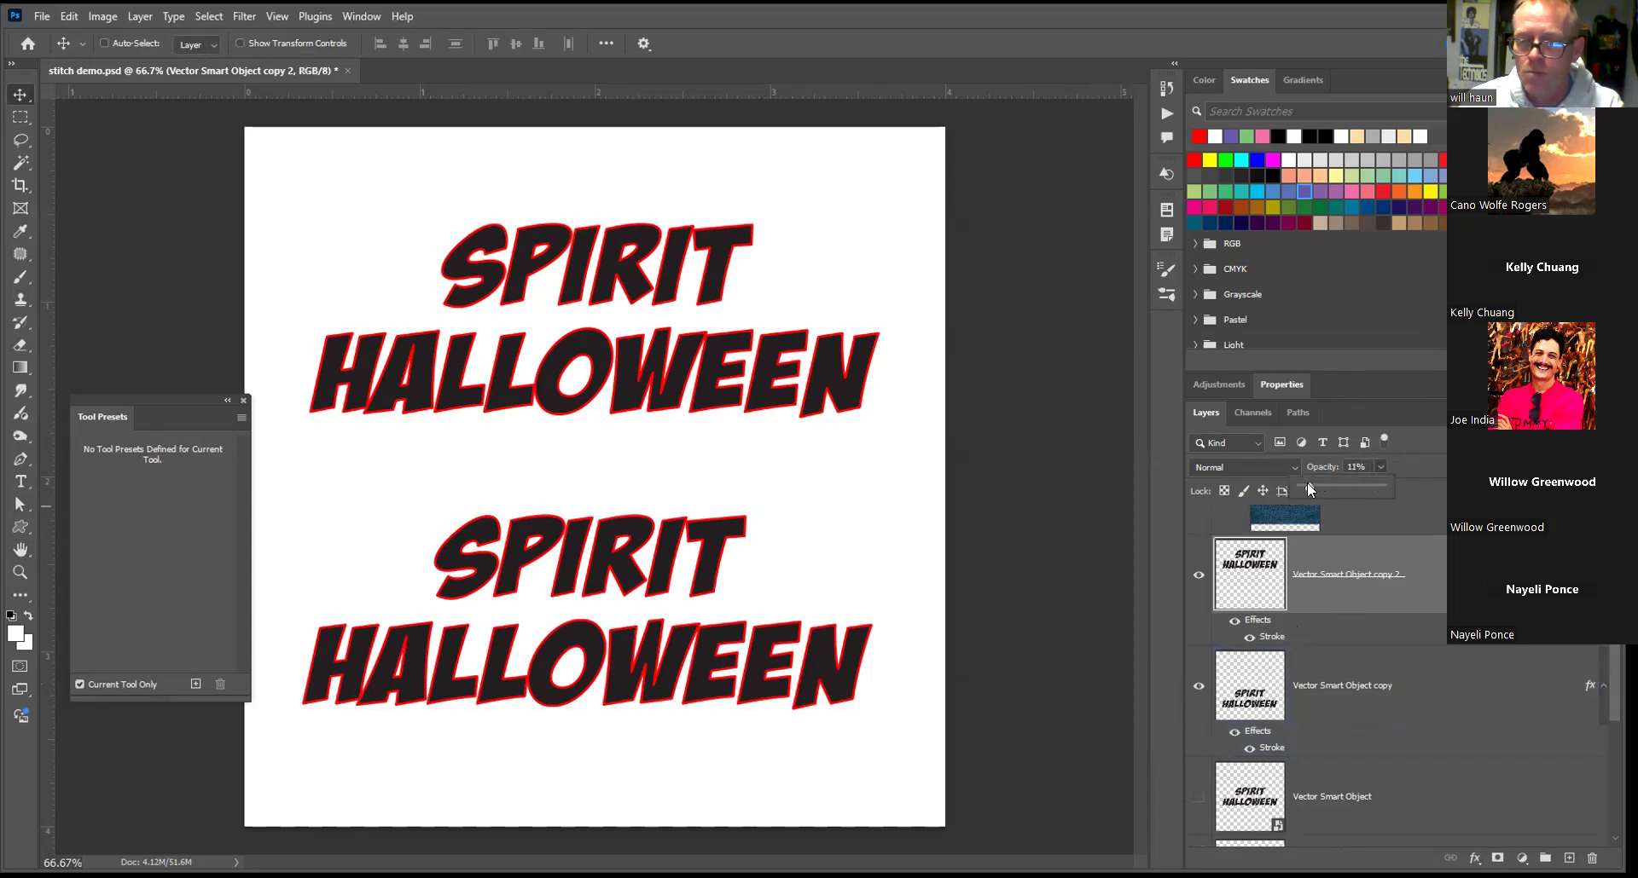
left_click_drag(1307, 482, 1306, 483)
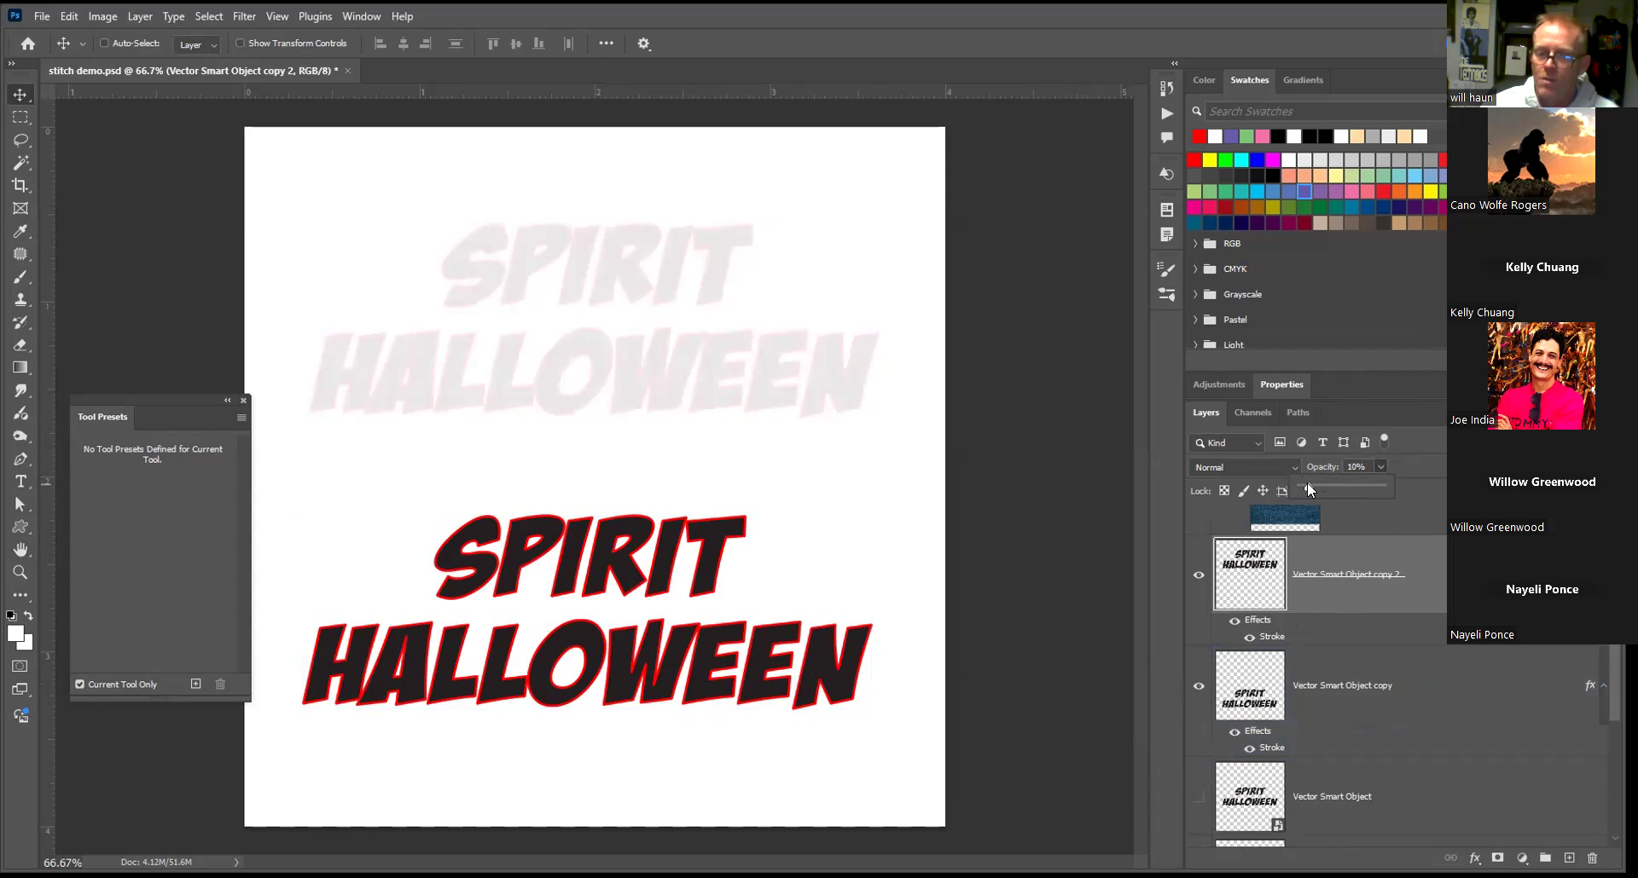
Set the Fill of the lower SPIRIT HALLOWEEN lettering layer to 10%, leaving its layer opacity alone
left_click(1390, 685)
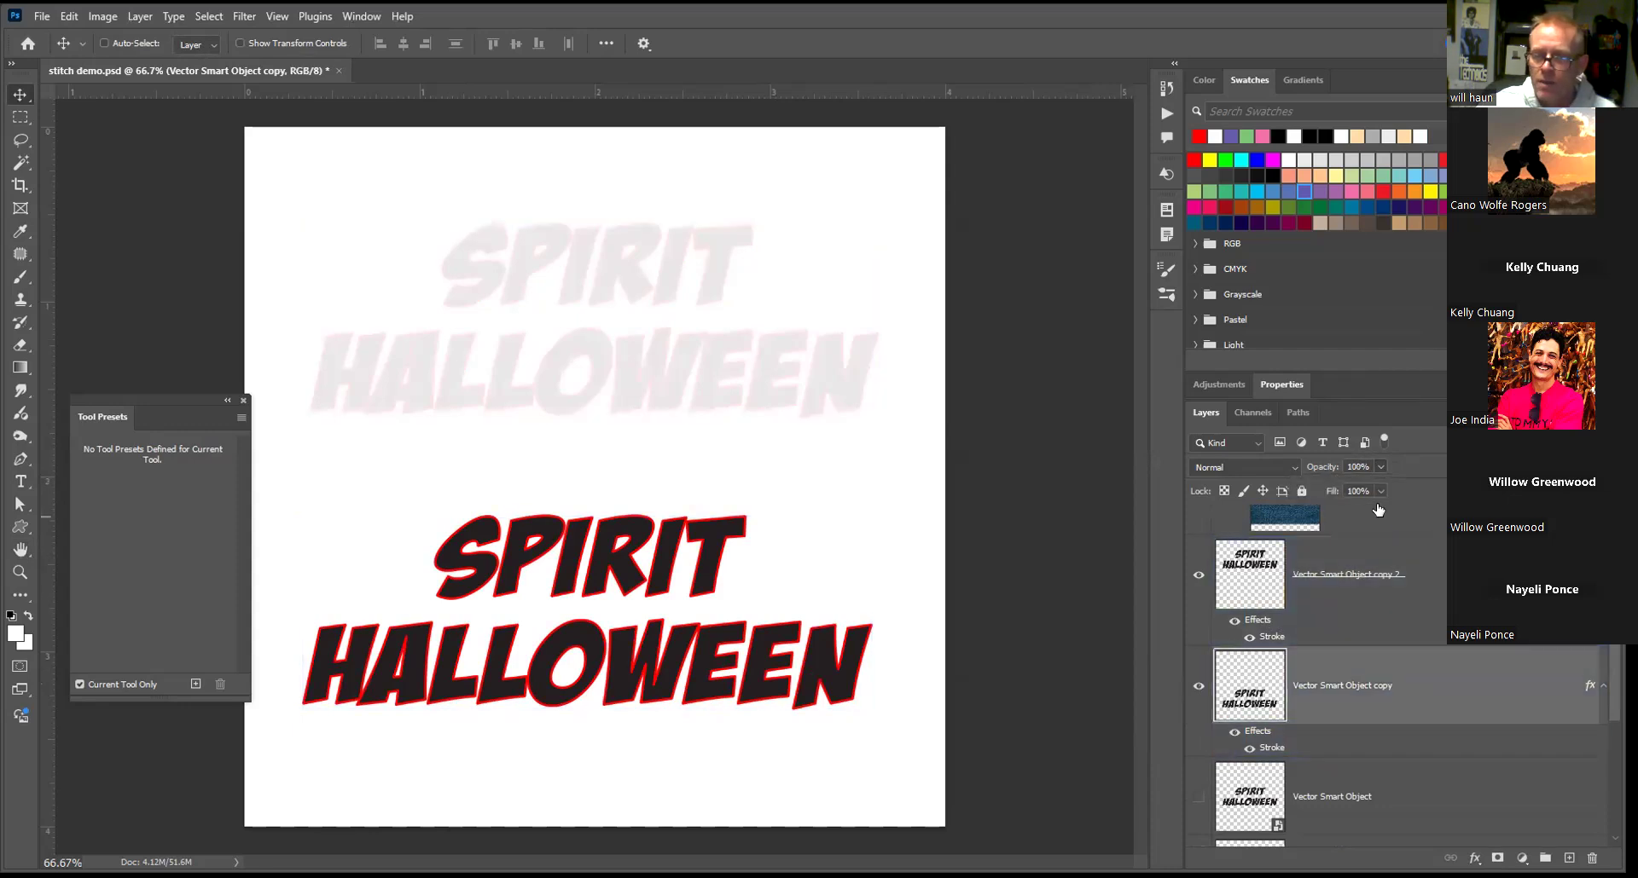
left_click(1378, 490)
double_click(1366, 489)
type("10")
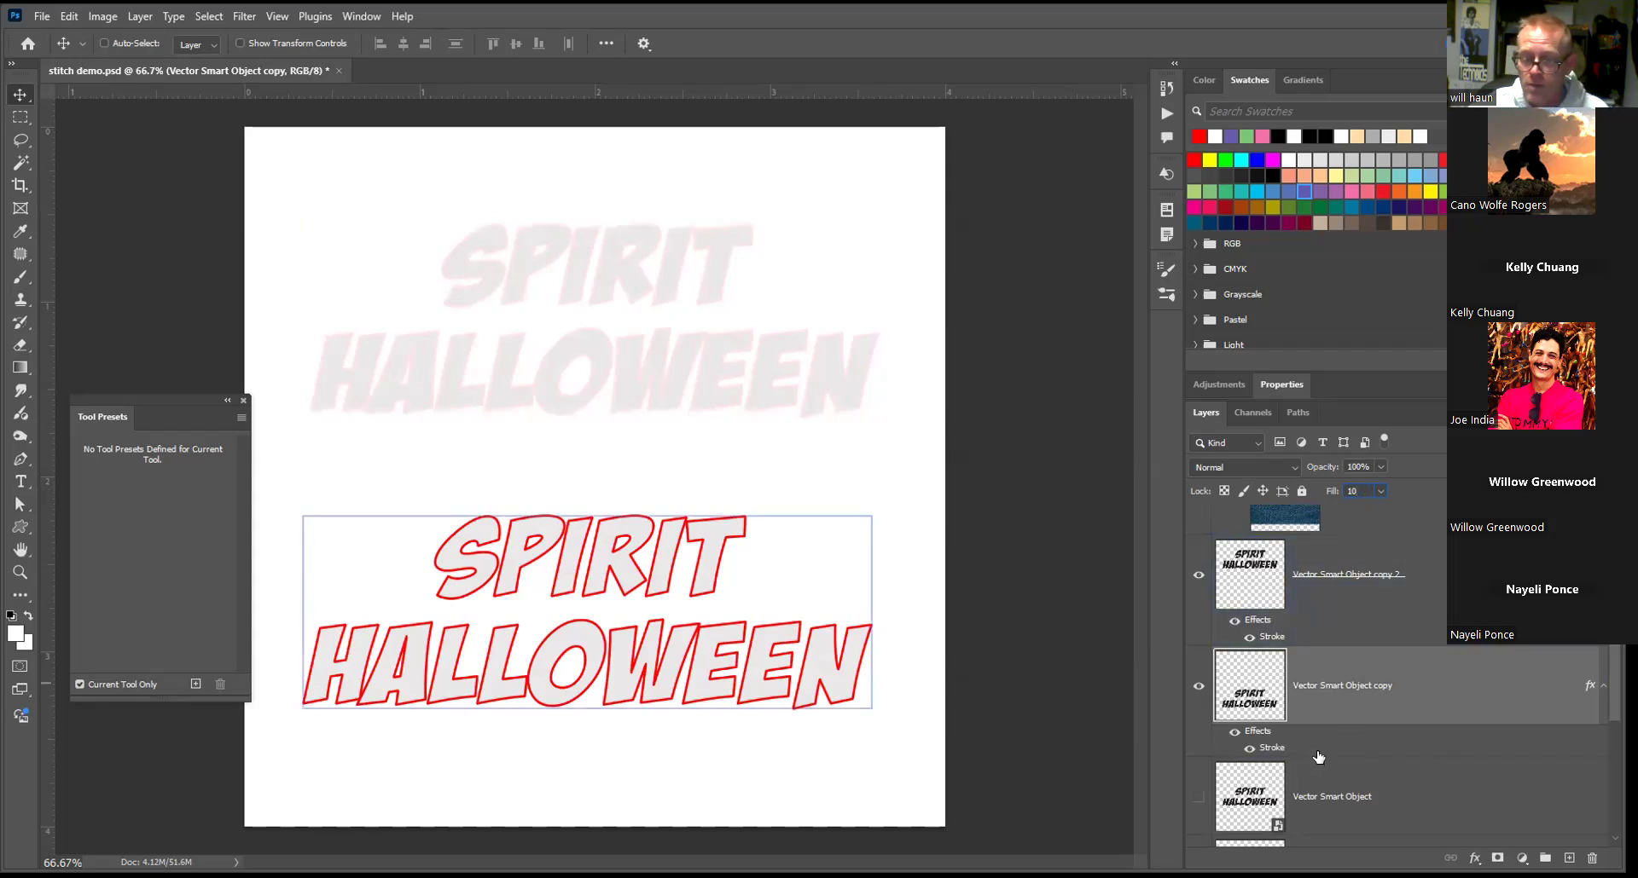
key("Return")
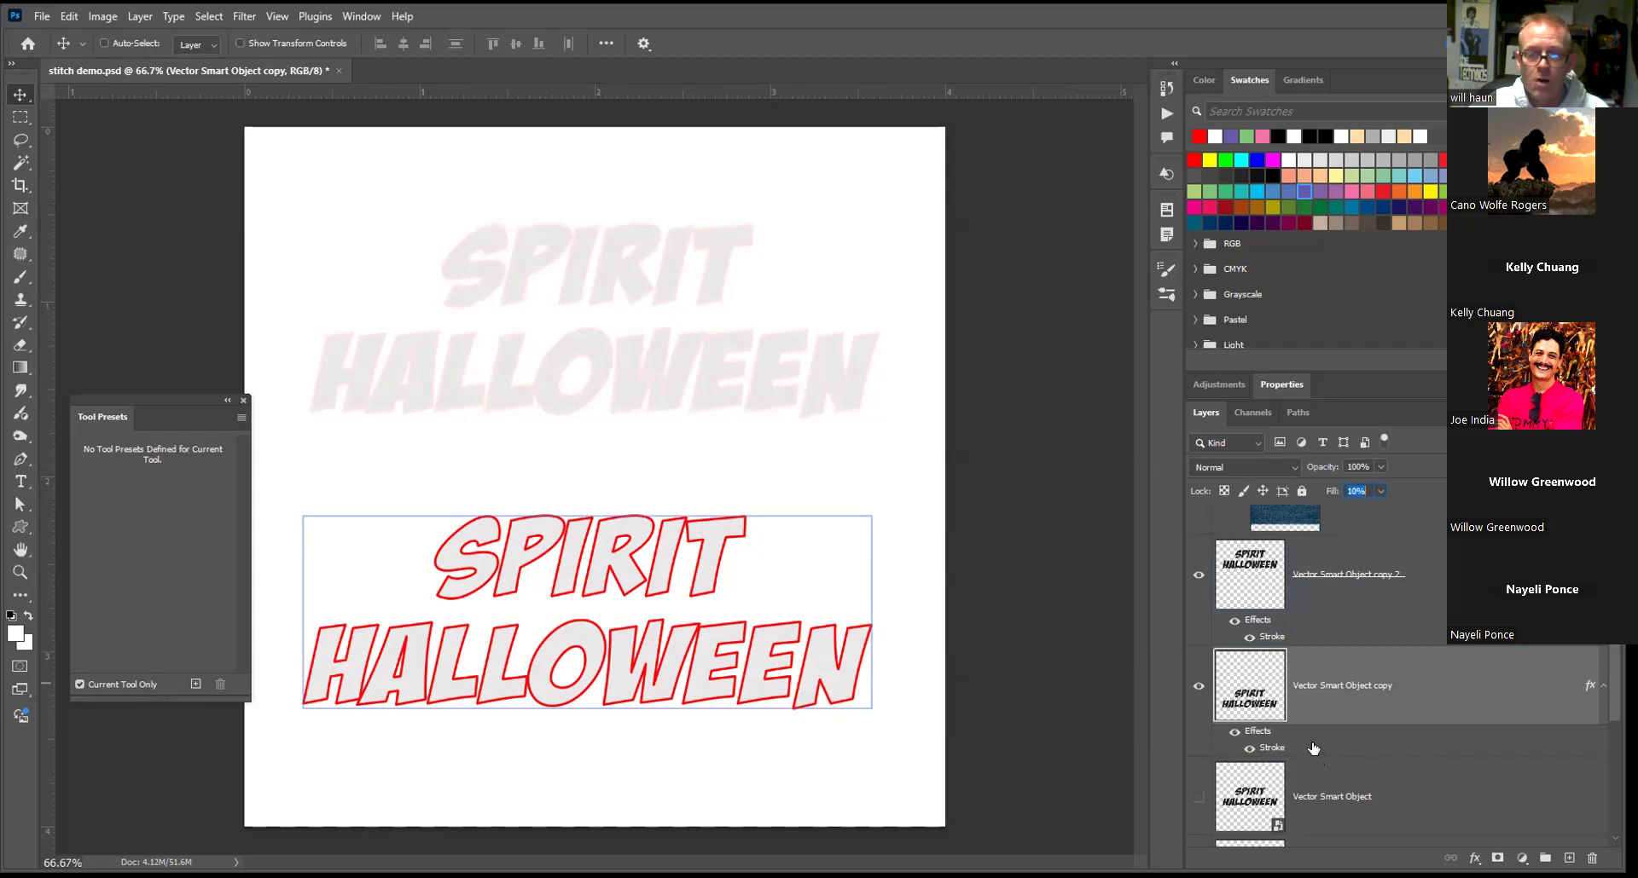
Add a Drop Shadow to the lower lettering alongside its red stroke and apply the layer style
double_click(1313, 748)
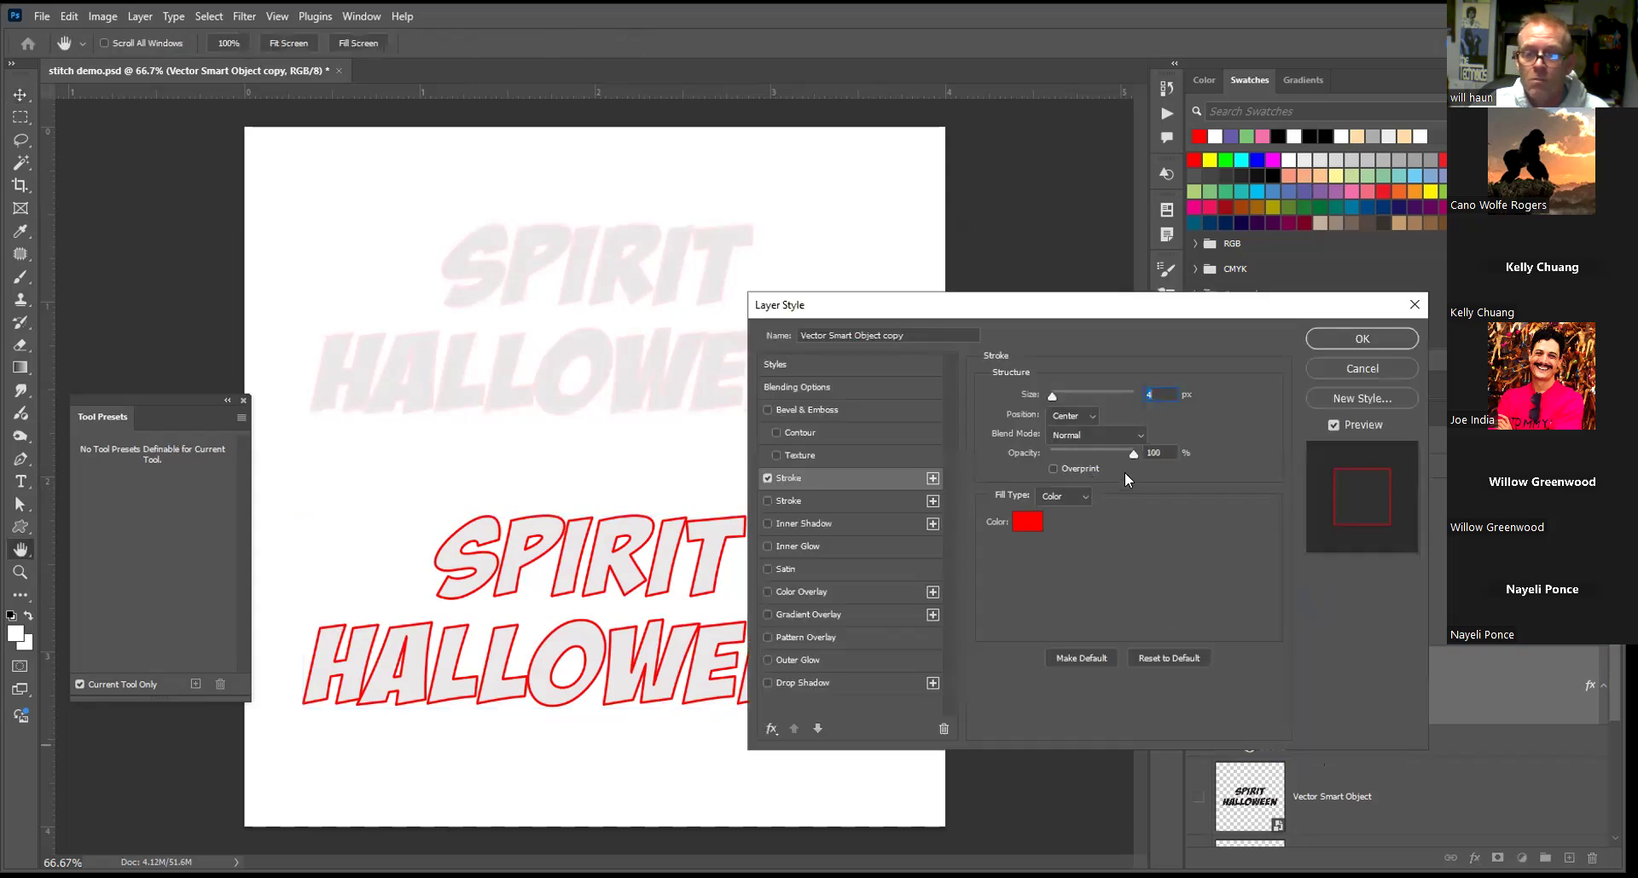
mouse_move(1122, 452)
left_mouse_down()
mouse_move(1054, 447)
mouse_move(1175, 453)
left_mouse_up()
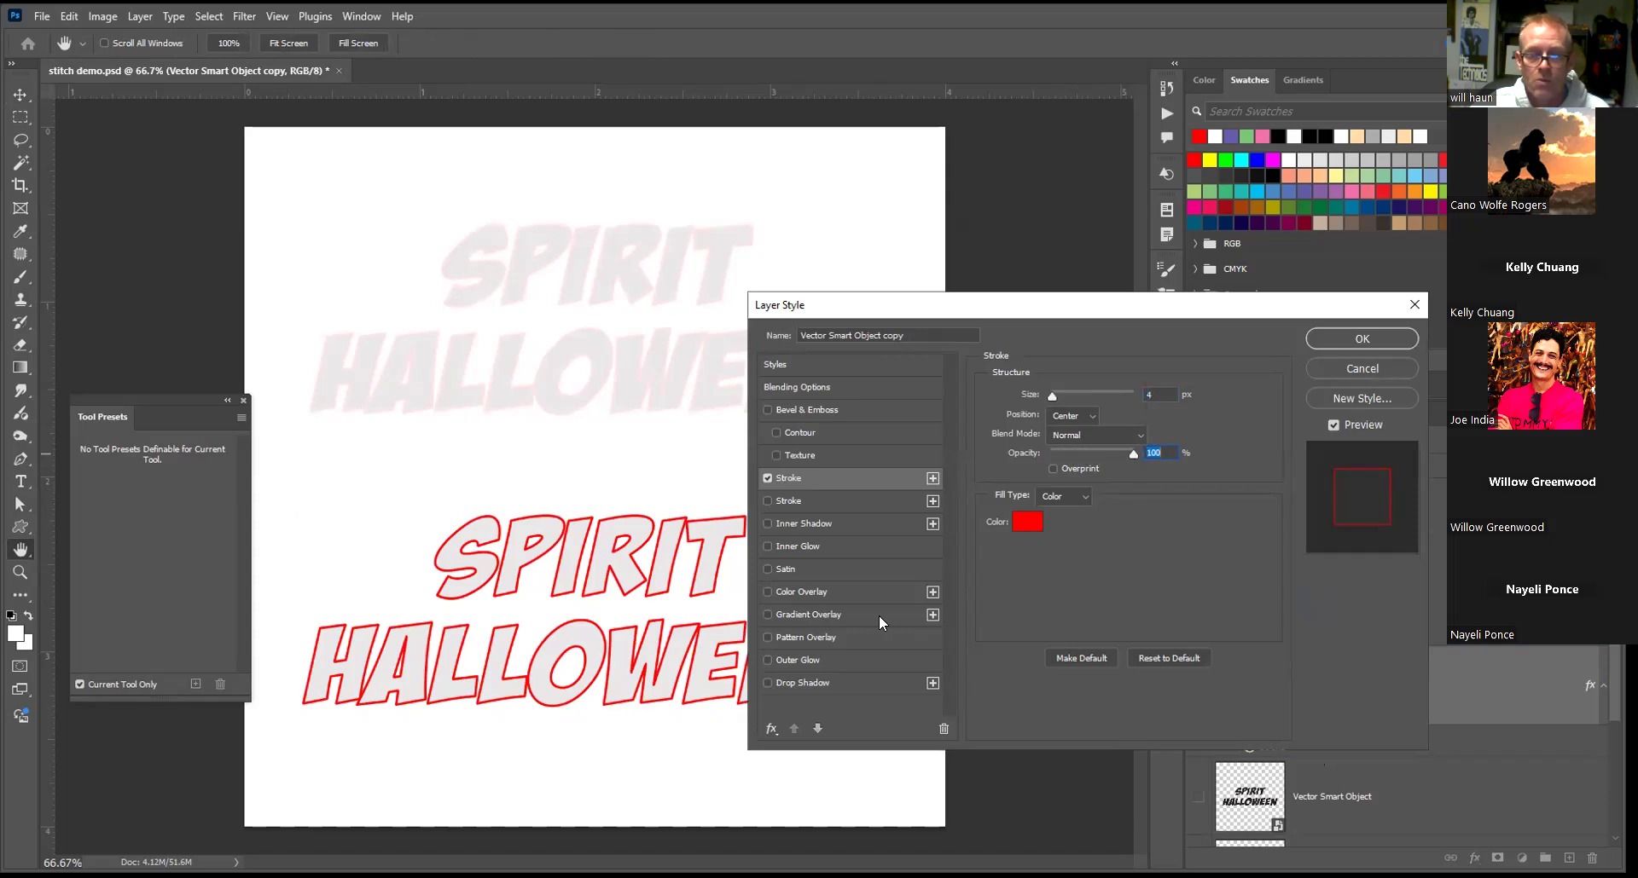
left_click(767, 683)
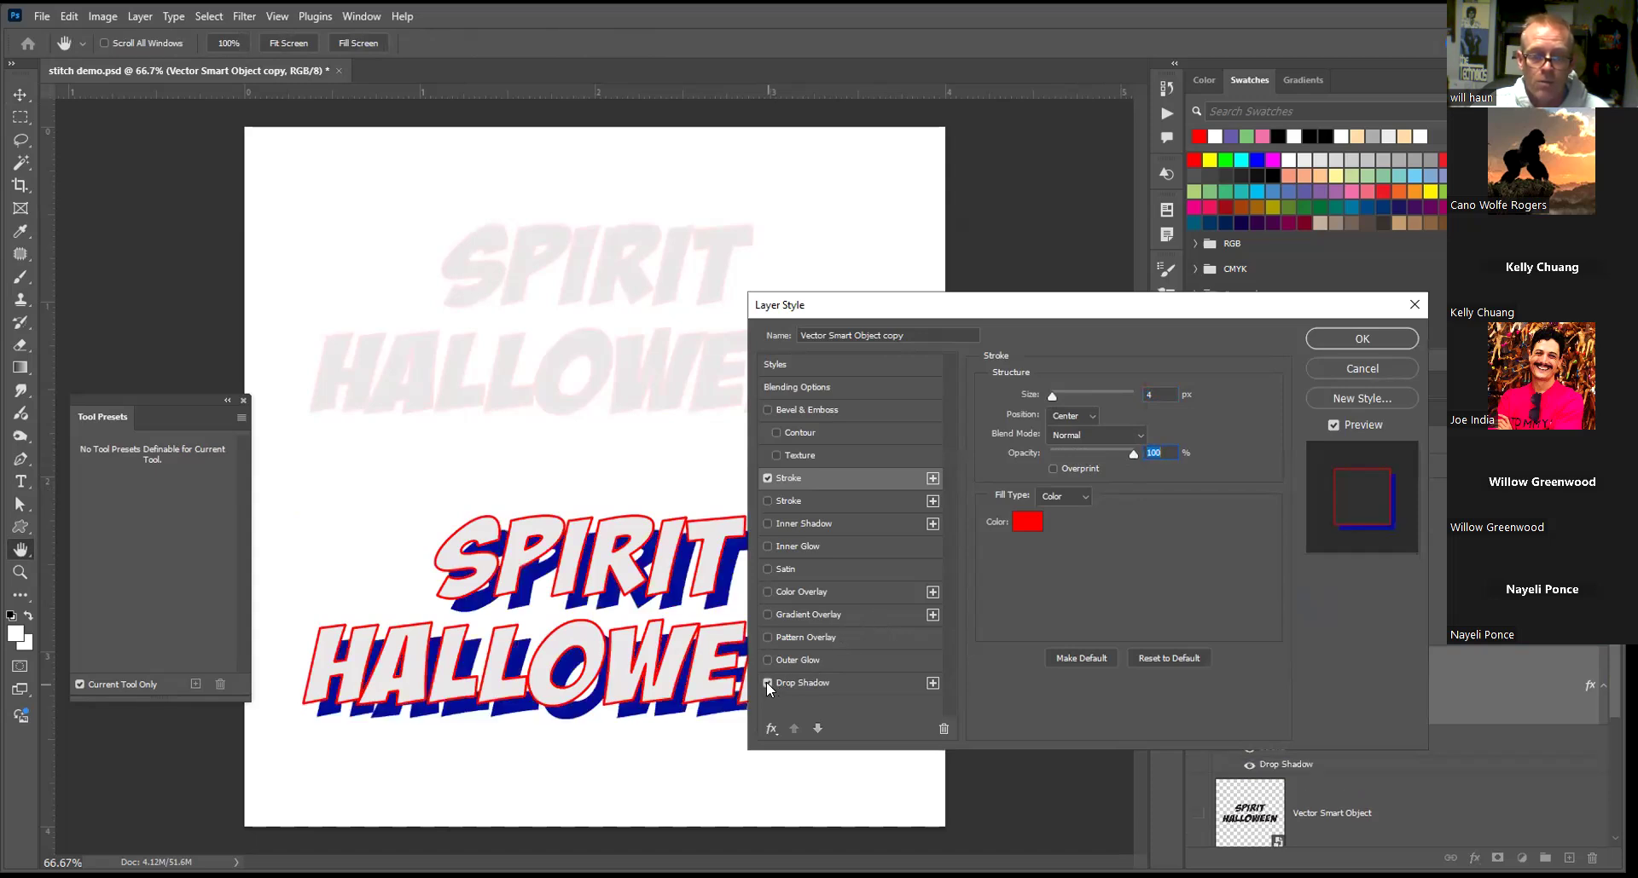
left_click(1324, 343)
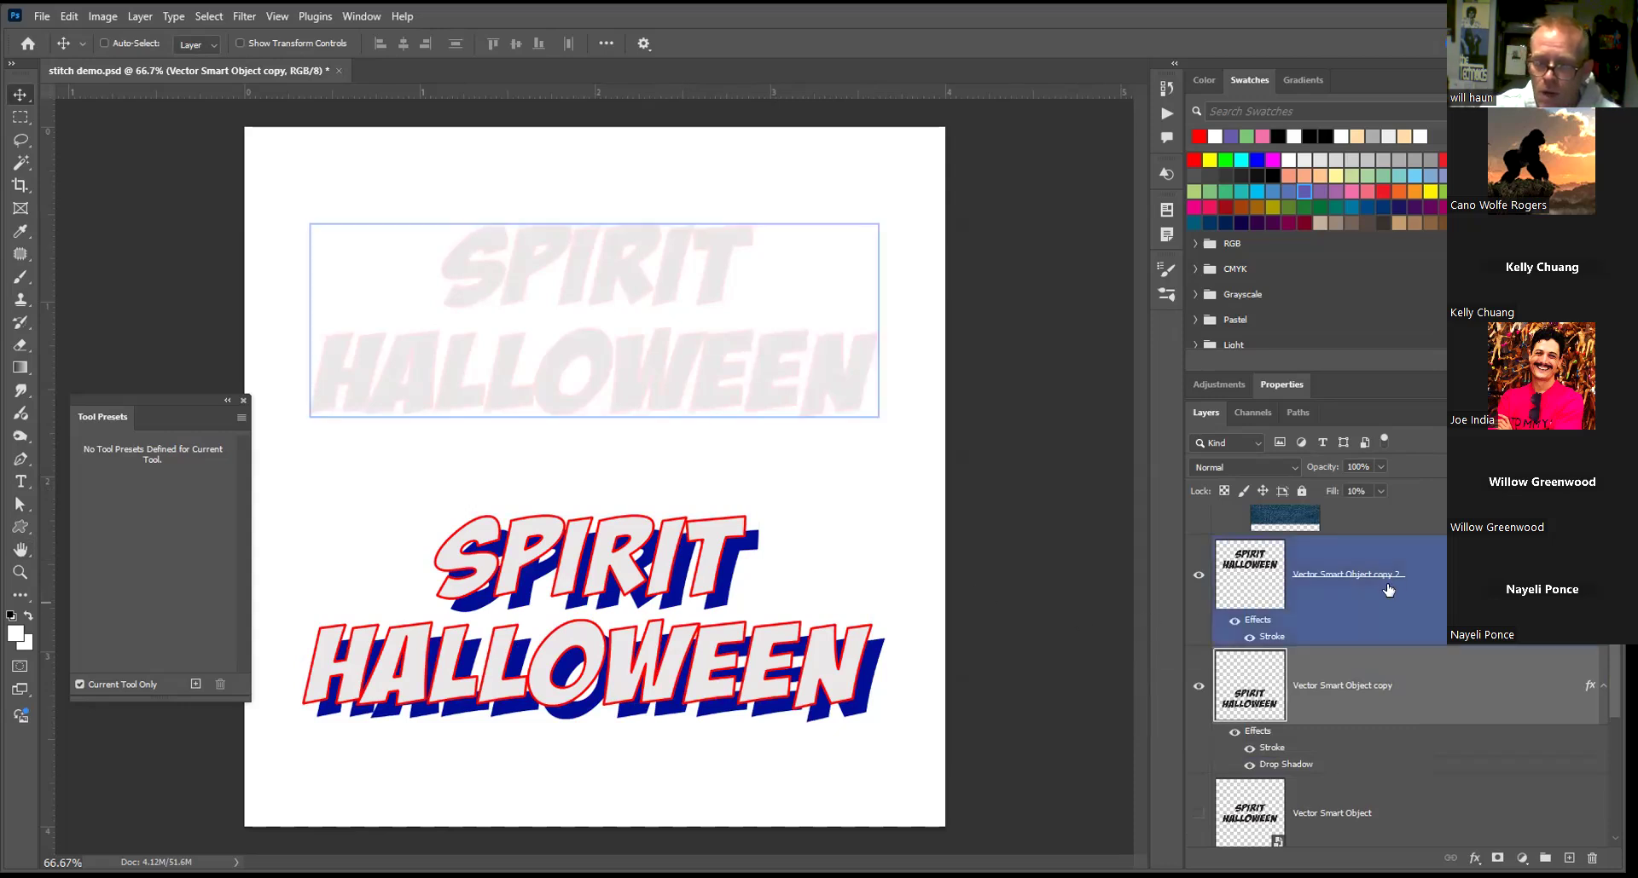
Delete the lower lettering layer, and return the upper lettering to 100% opacity with its effects hidden
left_click_drag(1399, 675, 1593, 857)
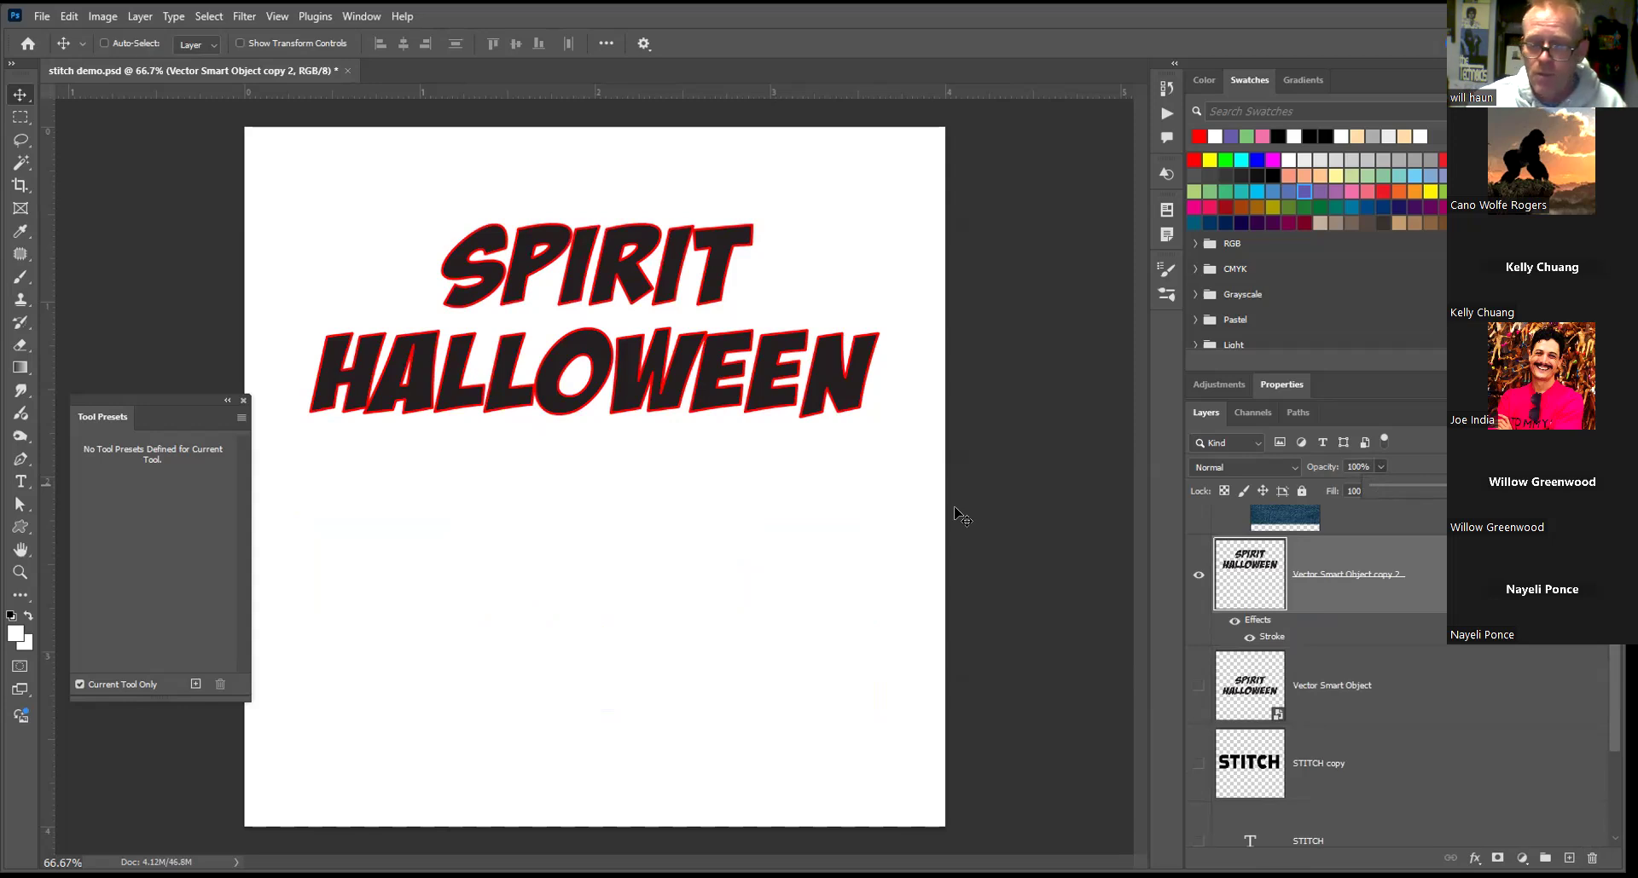
left_click(1232, 622)
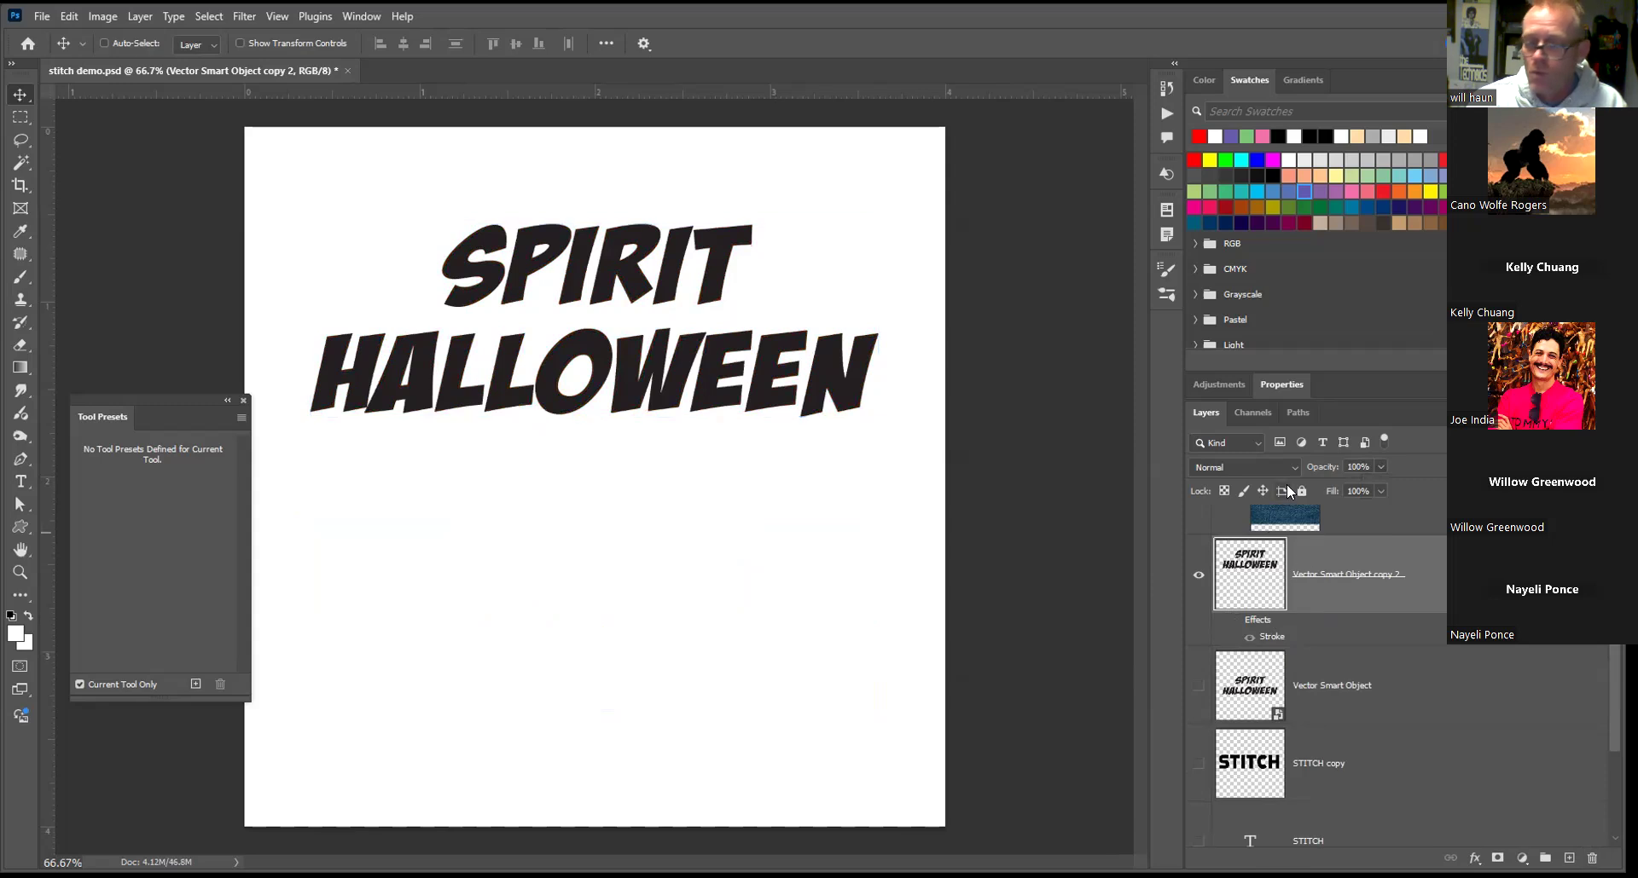
Open the Liquify filter on the remaining SPIRIT HALLOWEEN lettering and set its brush size to 15
key("ctrl+plus")
key("ctrl+plus")
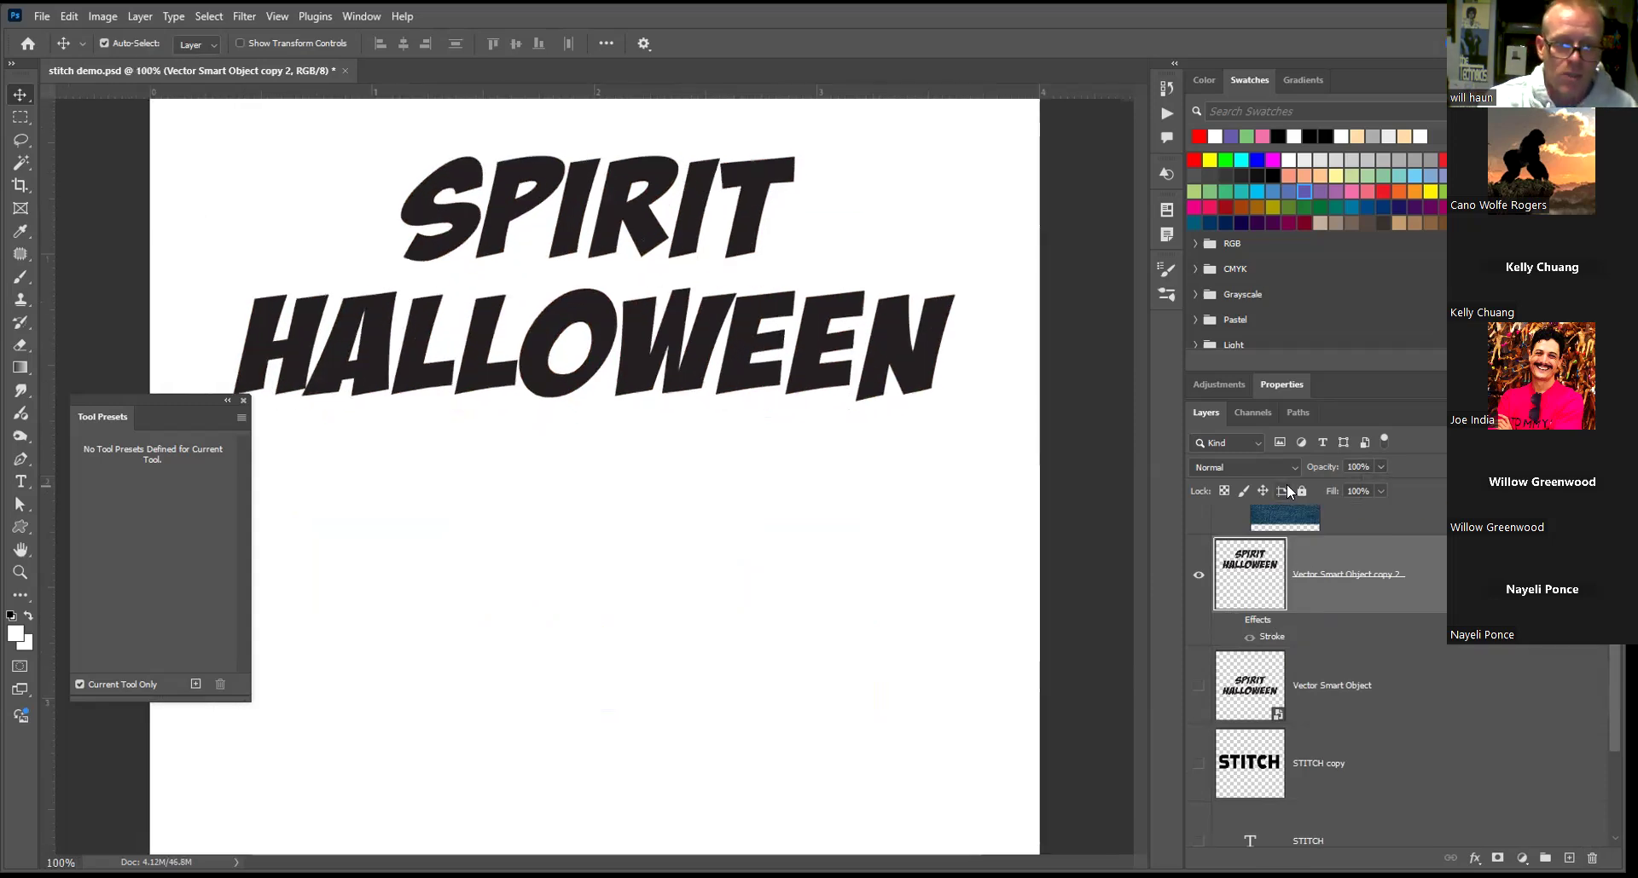
left_click_drag(589, 440, 836, 666)
key("ctrl+minus")
key("ctrl+minus")
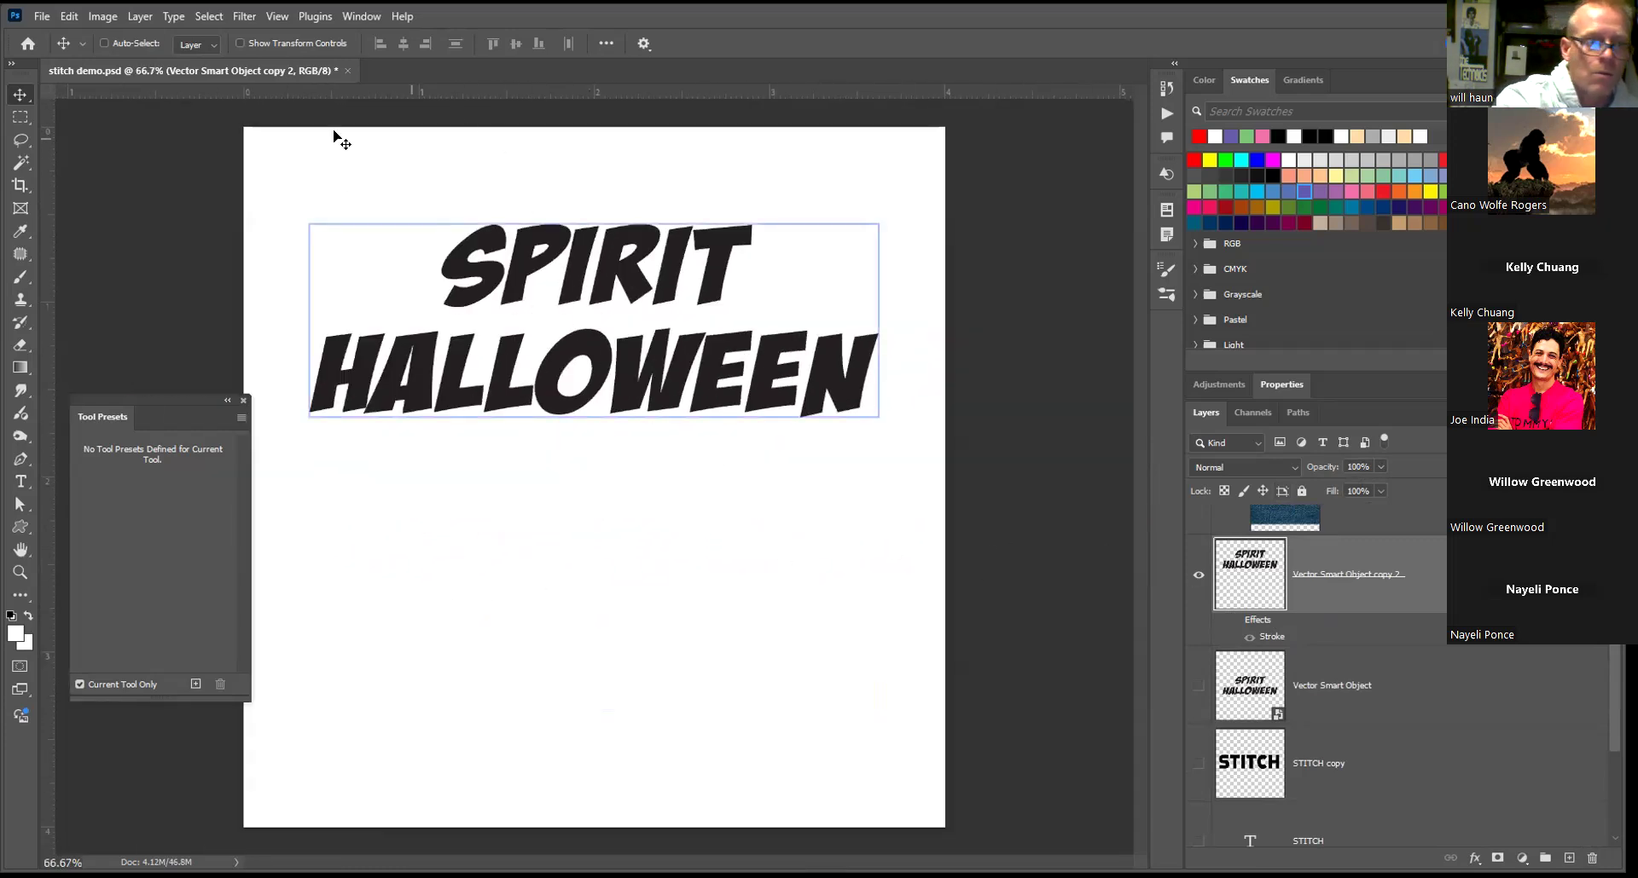
left_click(245, 16)
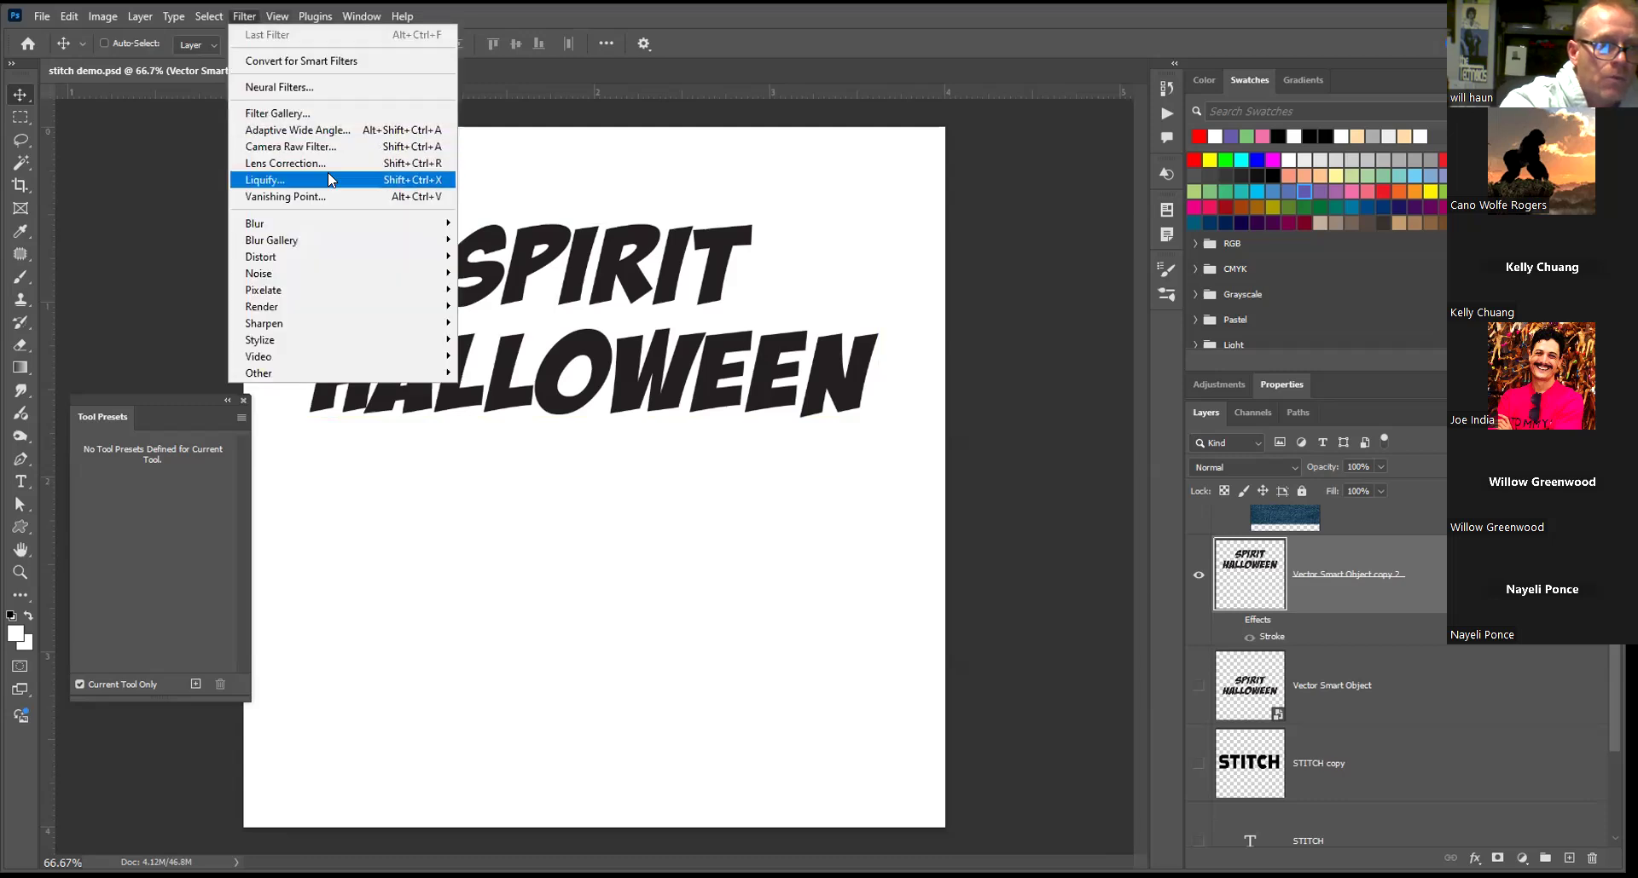
left_click(329, 180)
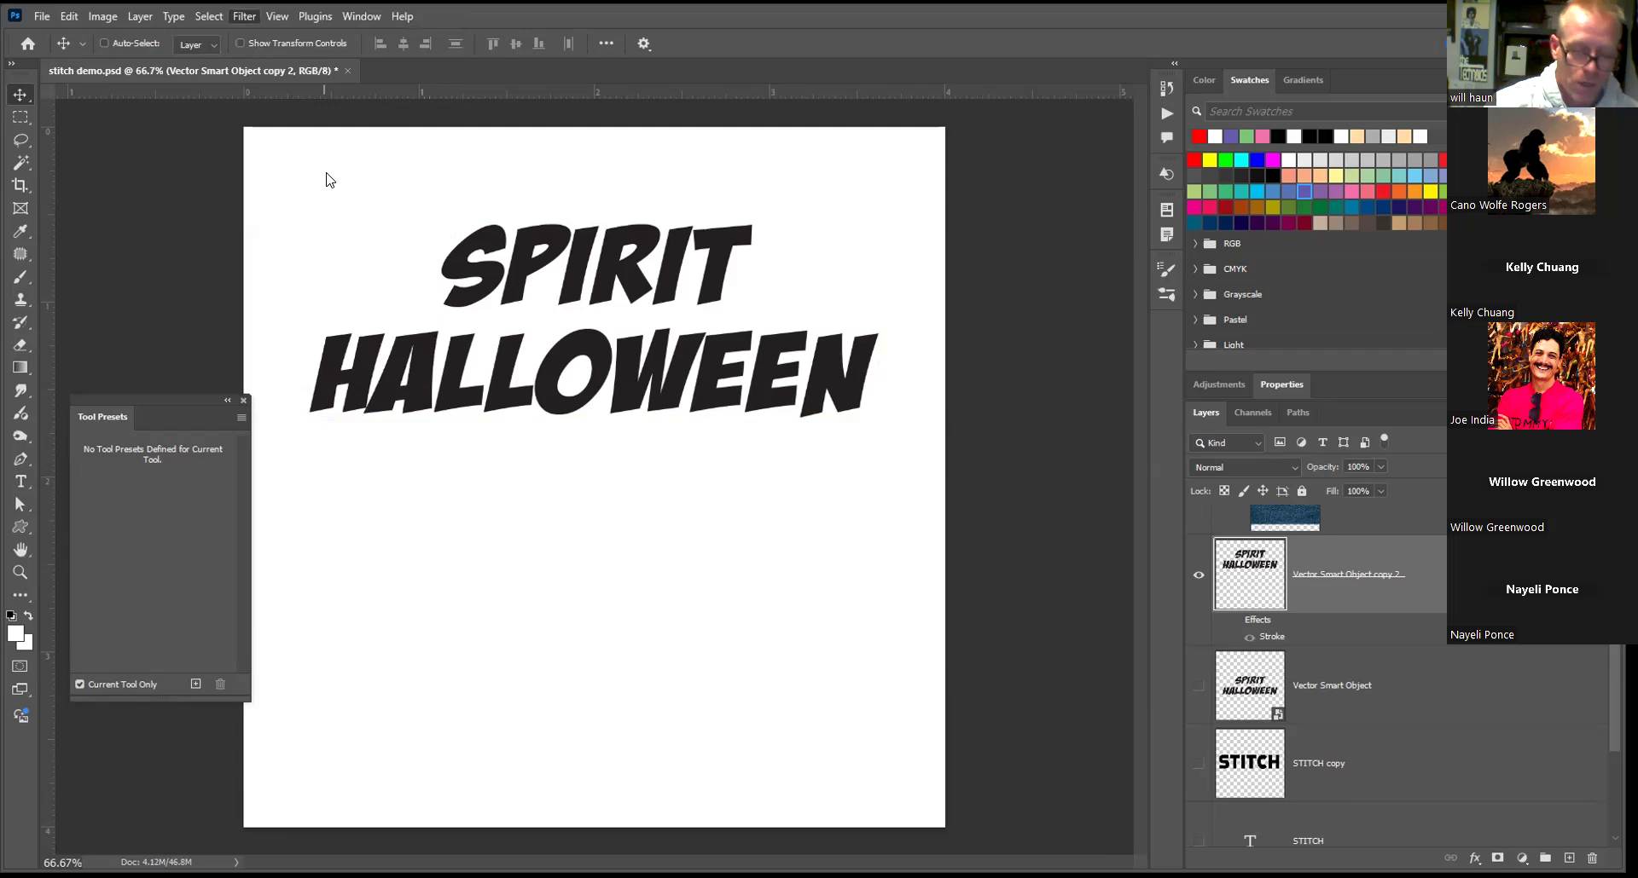
key("bracketleft")
key("bracketleft")
key("bracketleft")
key("bracketleft")
key("bracketleft")
key("bracketleft")
key("bracketleft")
key("bracketleft")
key("bracketright")
key("bracketright")
key("bracketright")
key("bracketright")
key("bracketright")
key("bracketright")
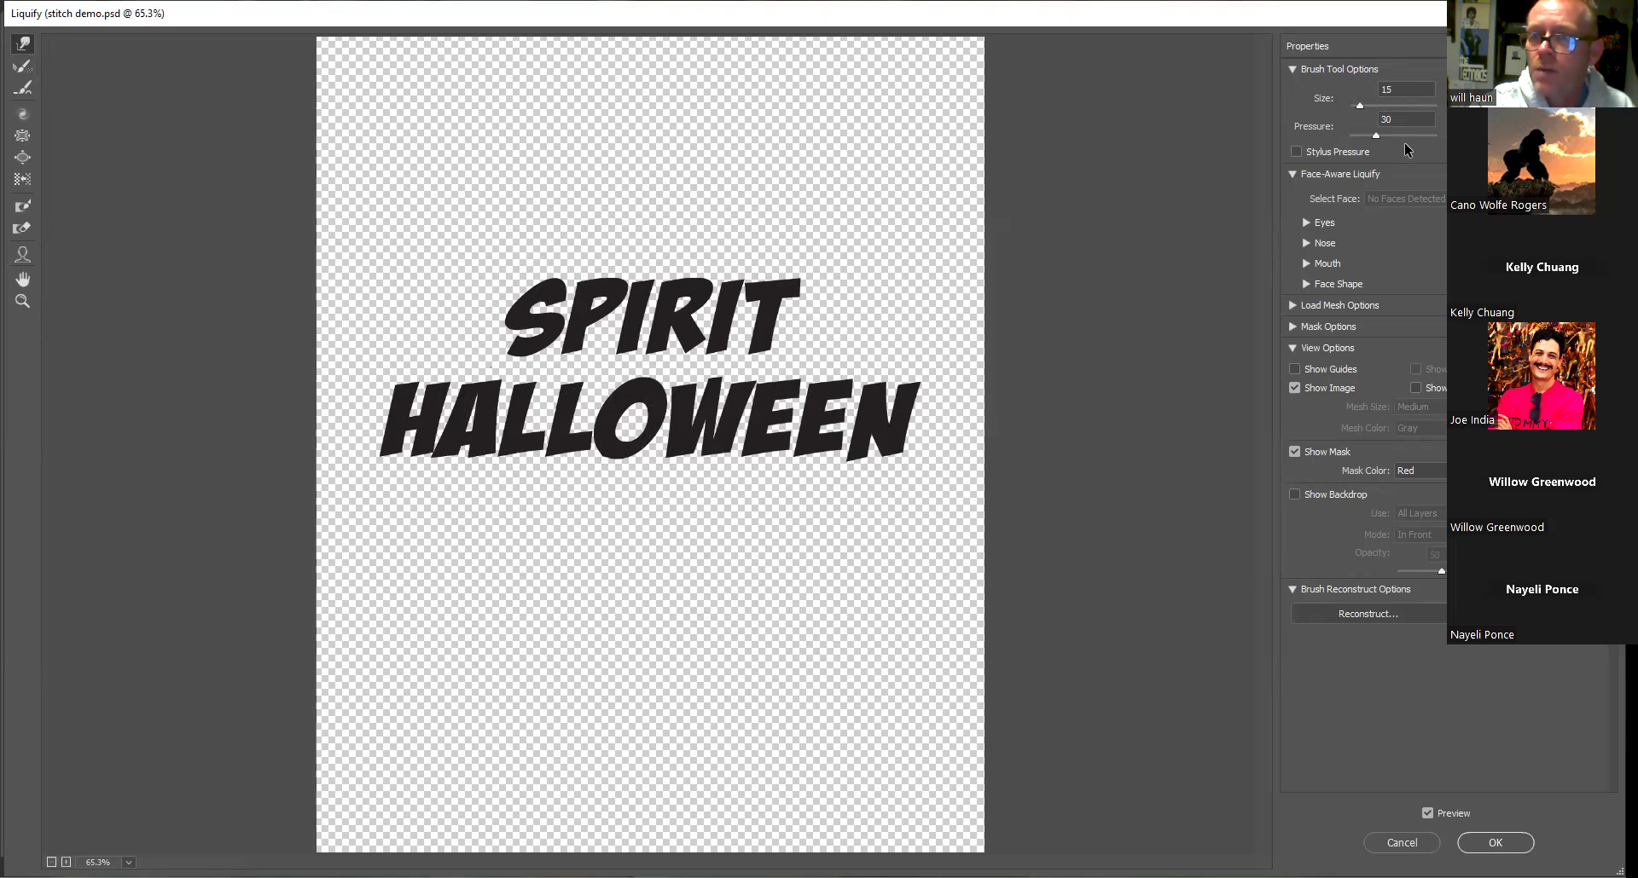
Set the Liquify brush to pressure 70 and density 65, and enable Stylus Pressure
left_click_drag(1320, 17, 1159, 35)
left_click_drag(1214, 154, 1247, 156)
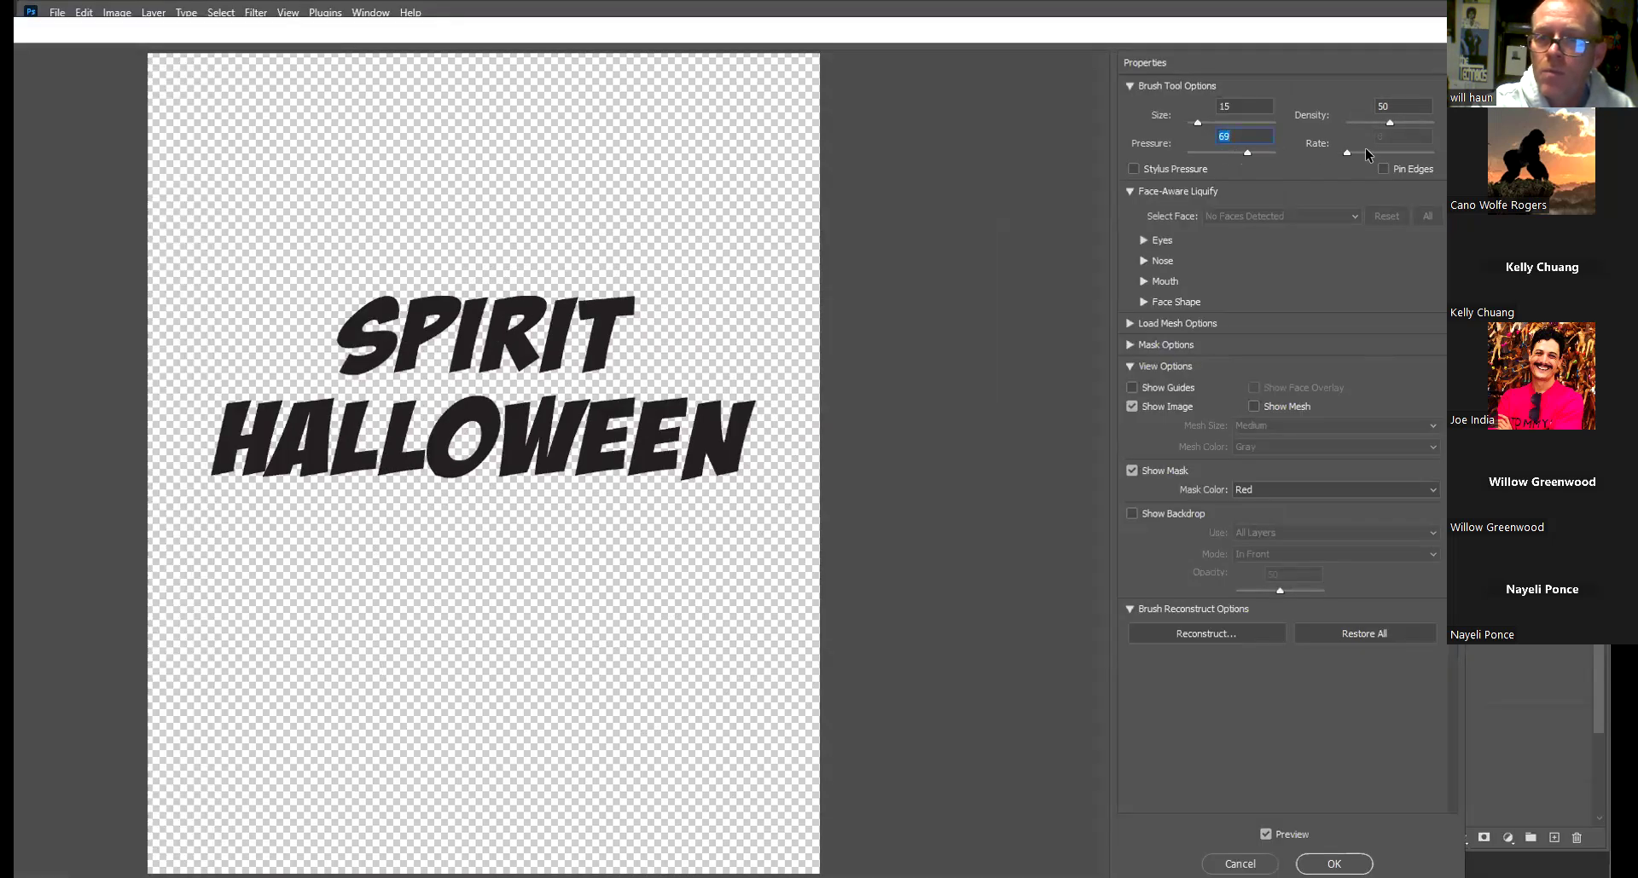
left_click_drag(1390, 124, 1402, 124)
left_click_drag(1247, 154, 1249, 153)
left_click(1133, 169)
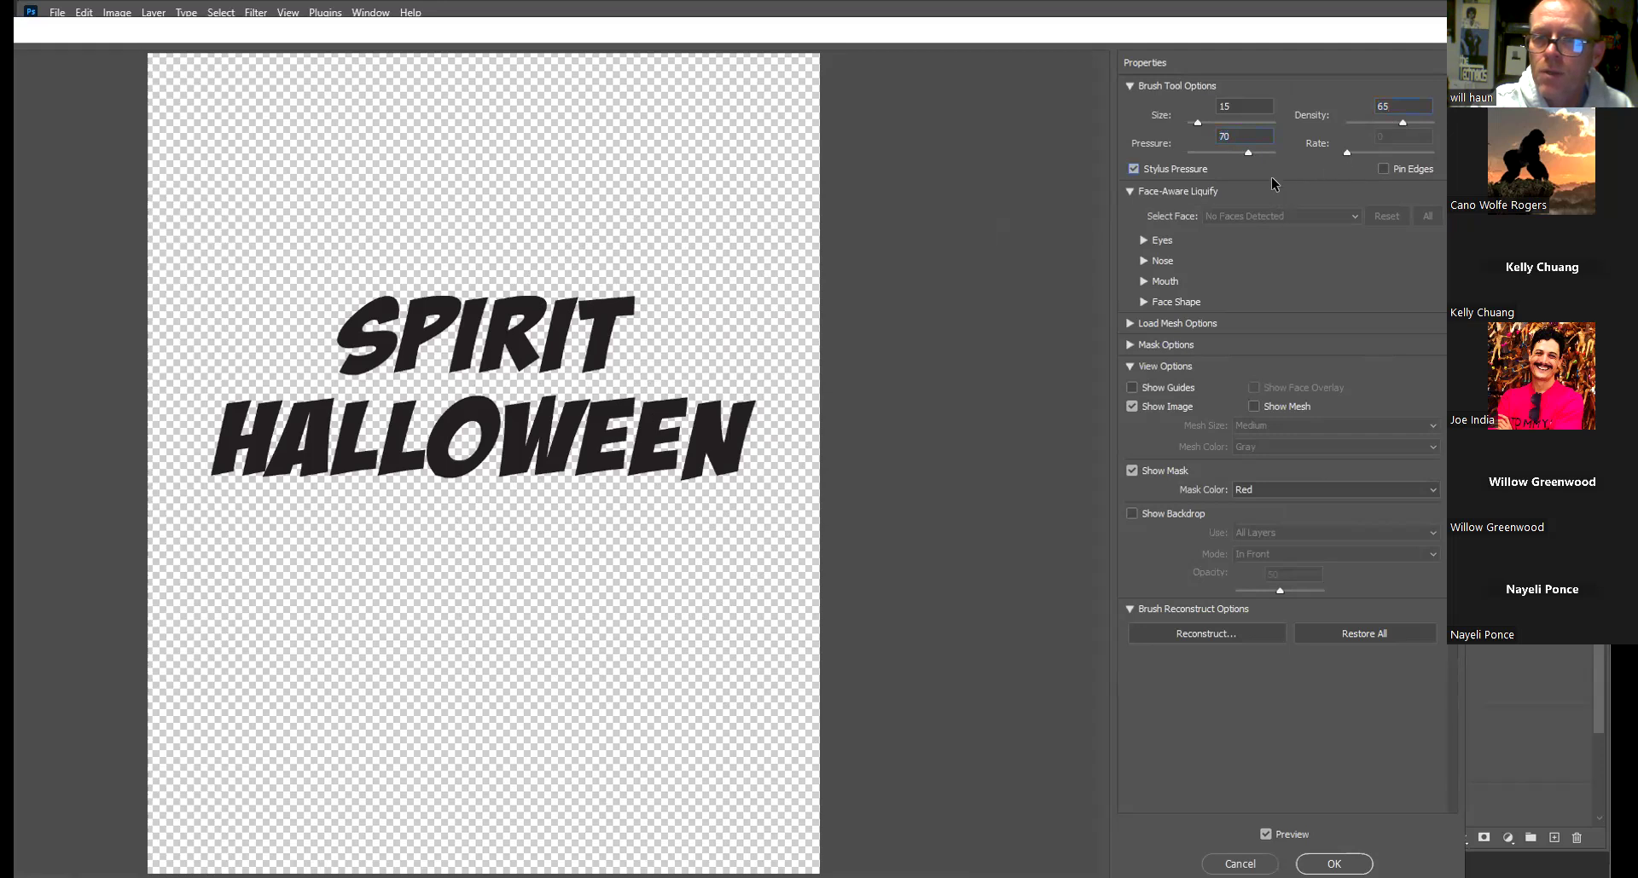
Pull a short drip down from the N of HALLOWEEN, and raise the brush pressure to 90 and density to 87
left_click_drag(725, 467, 723, 484)
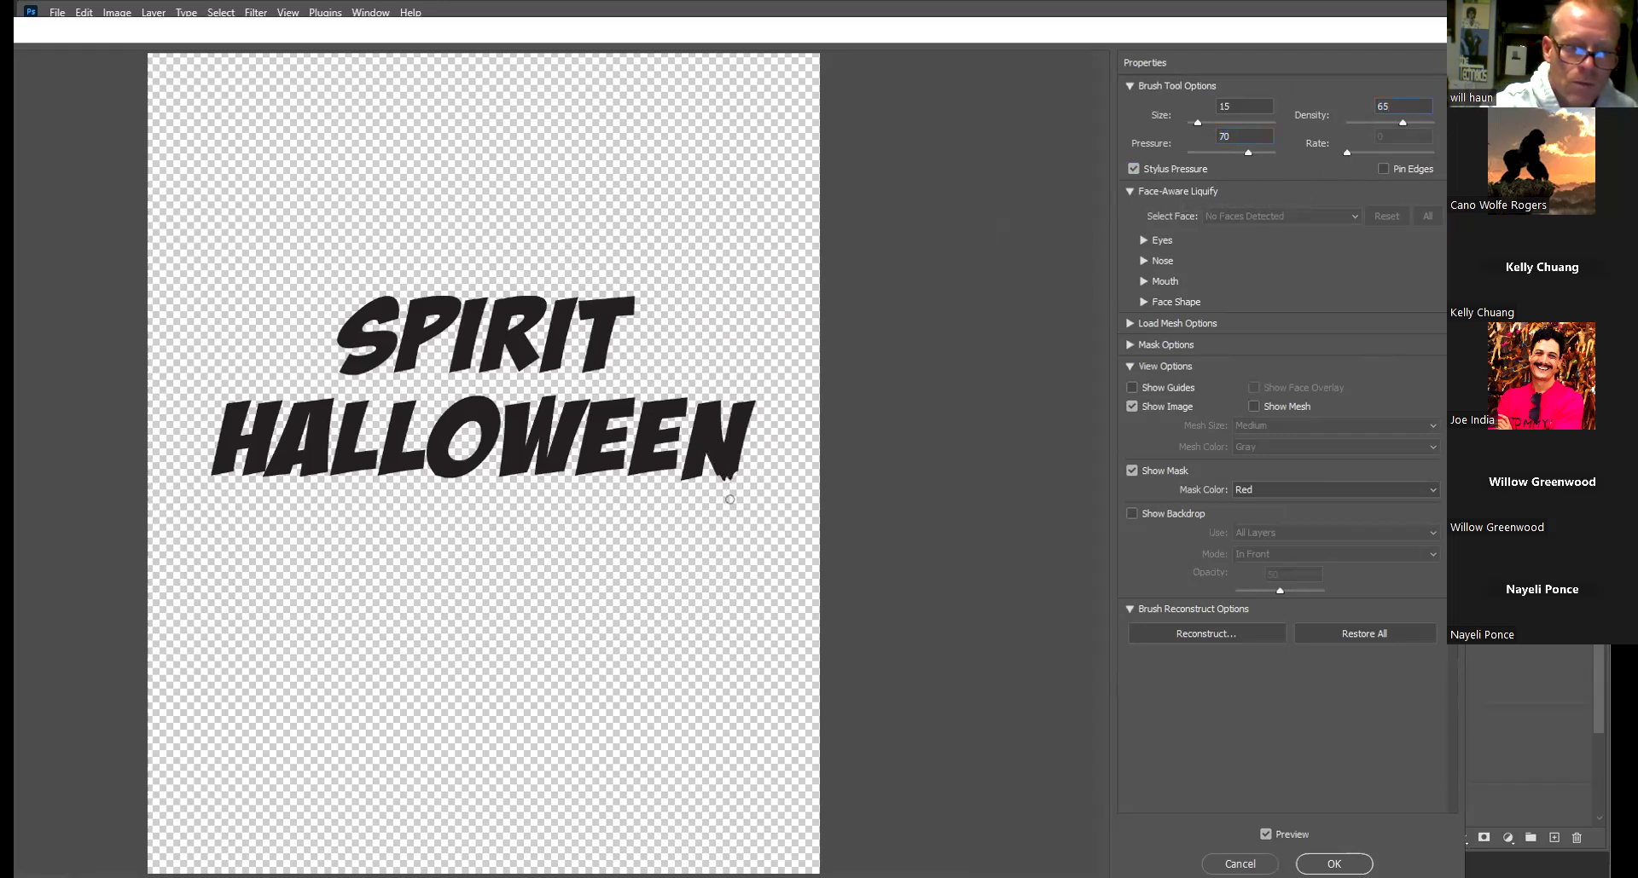
left_click_drag(1258, 152, 1265, 152)
left_click_drag(1402, 122, 1421, 122)
Warp uneven drips downward from the lower edges of the N, both Es and the W in HALLOWEEN
left_click_drag(705, 462, 689, 528)
left_click_drag(653, 469, 647, 520)
mouse_move(657, 465)
left_mouse_down()
mouse_move(655, 526)
mouse_move(659, 470)
mouse_move(656, 535)
mouse_move(646, 468)
mouse_move(638, 498)
mouse_move(622, 455)
mouse_move(610, 462)
mouse_move(615, 533)
left_mouse_up()
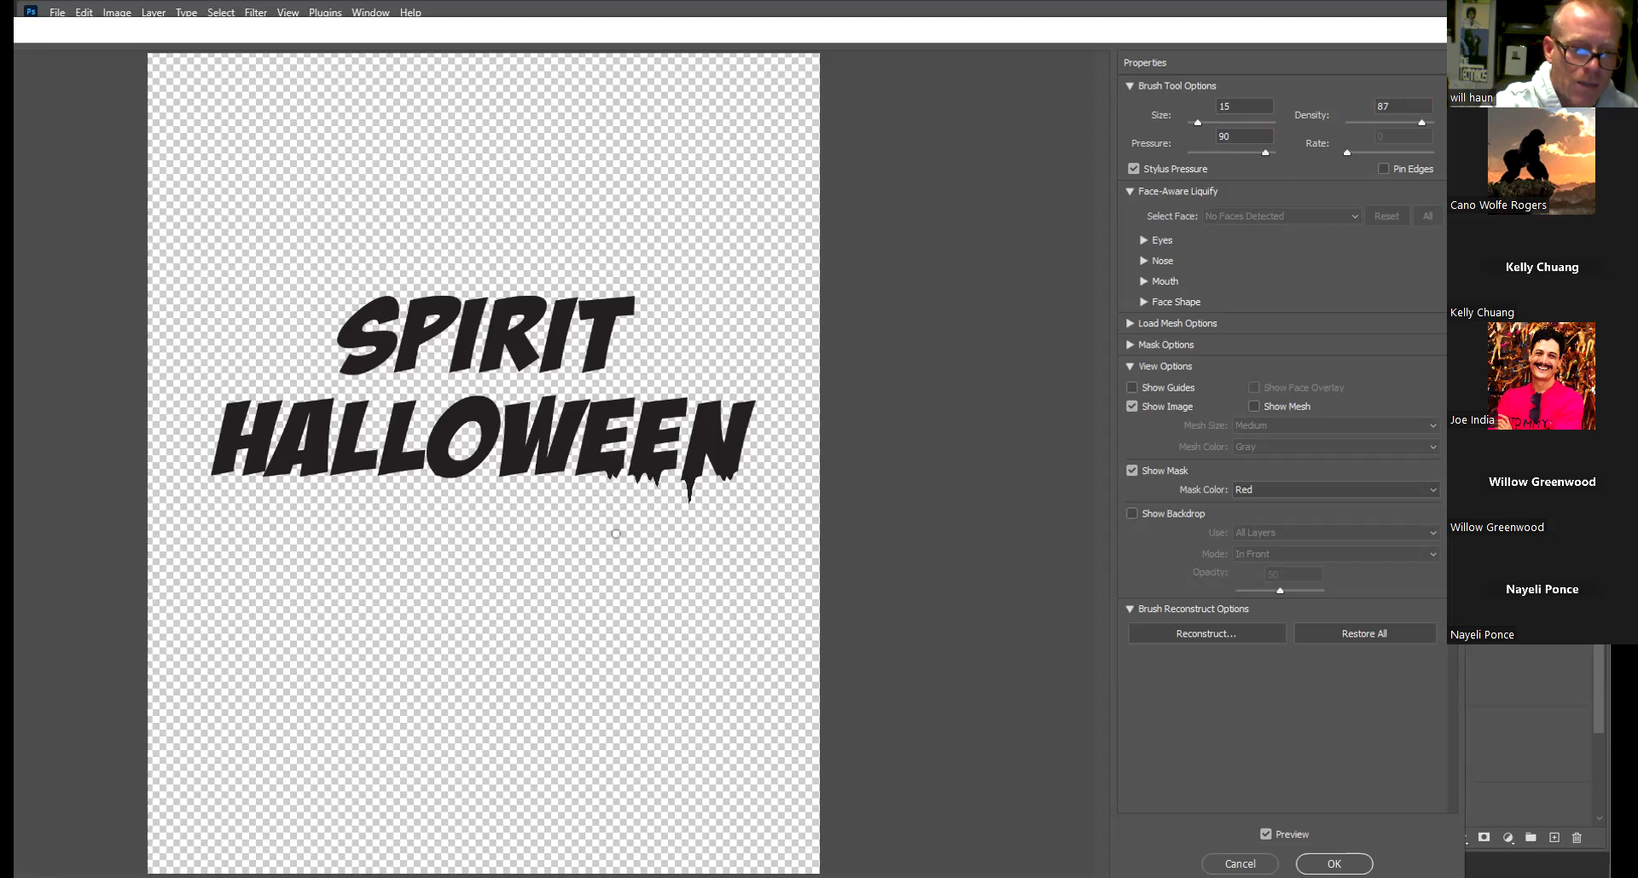
mouse_move(594, 464)
left_mouse_down()
mouse_move(593, 531)
mouse_move(593, 462)
mouse_move(587, 542)
left_mouse_up()
mouse_move(550, 472)
left_mouse_down()
mouse_move(552, 488)
mouse_move(513, 503)
mouse_move(511, 577)
left_mouse_up()
Set the brush size to 25, pull drips down from the O, Ls and A of HALLOWEEN, and apply Liquify
key("bracketright")
key("bracketright")
key("bracketleft")
key("bracketleft")
key("bracketright")
key("bracketright")
mouse_move(445, 480)
left_mouse_down()
mouse_move(437, 544)
mouse_move(442, 492)
mouse_move(458, 556)
mouse_move(444, 461)
mouse_move(457, 496)
mouse_move(394, 482)
mouse_move(402, 467)
mouse_move(394, 484)
mouse_move(396, 465)
mouse_move(392, 552)
mouse_move(410, 402)
mouse_move(358, 438)
mouse_move(348, 498)
mouse_move(320, 450)
mouse_move(306, 503)
left_mouse_up()
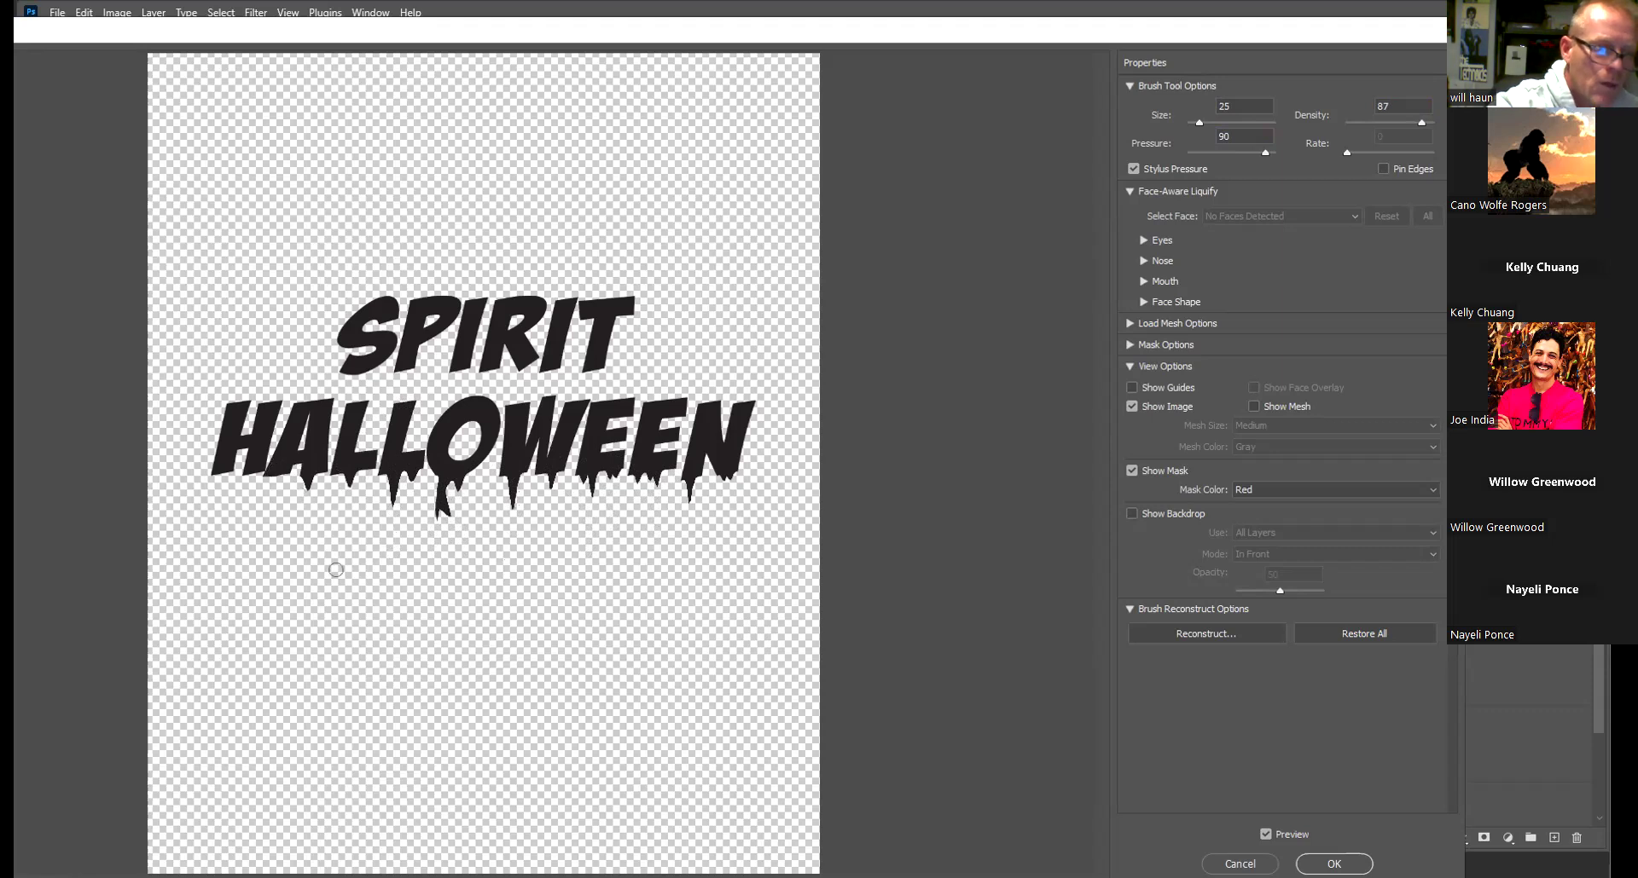
left_click(1336, 864)
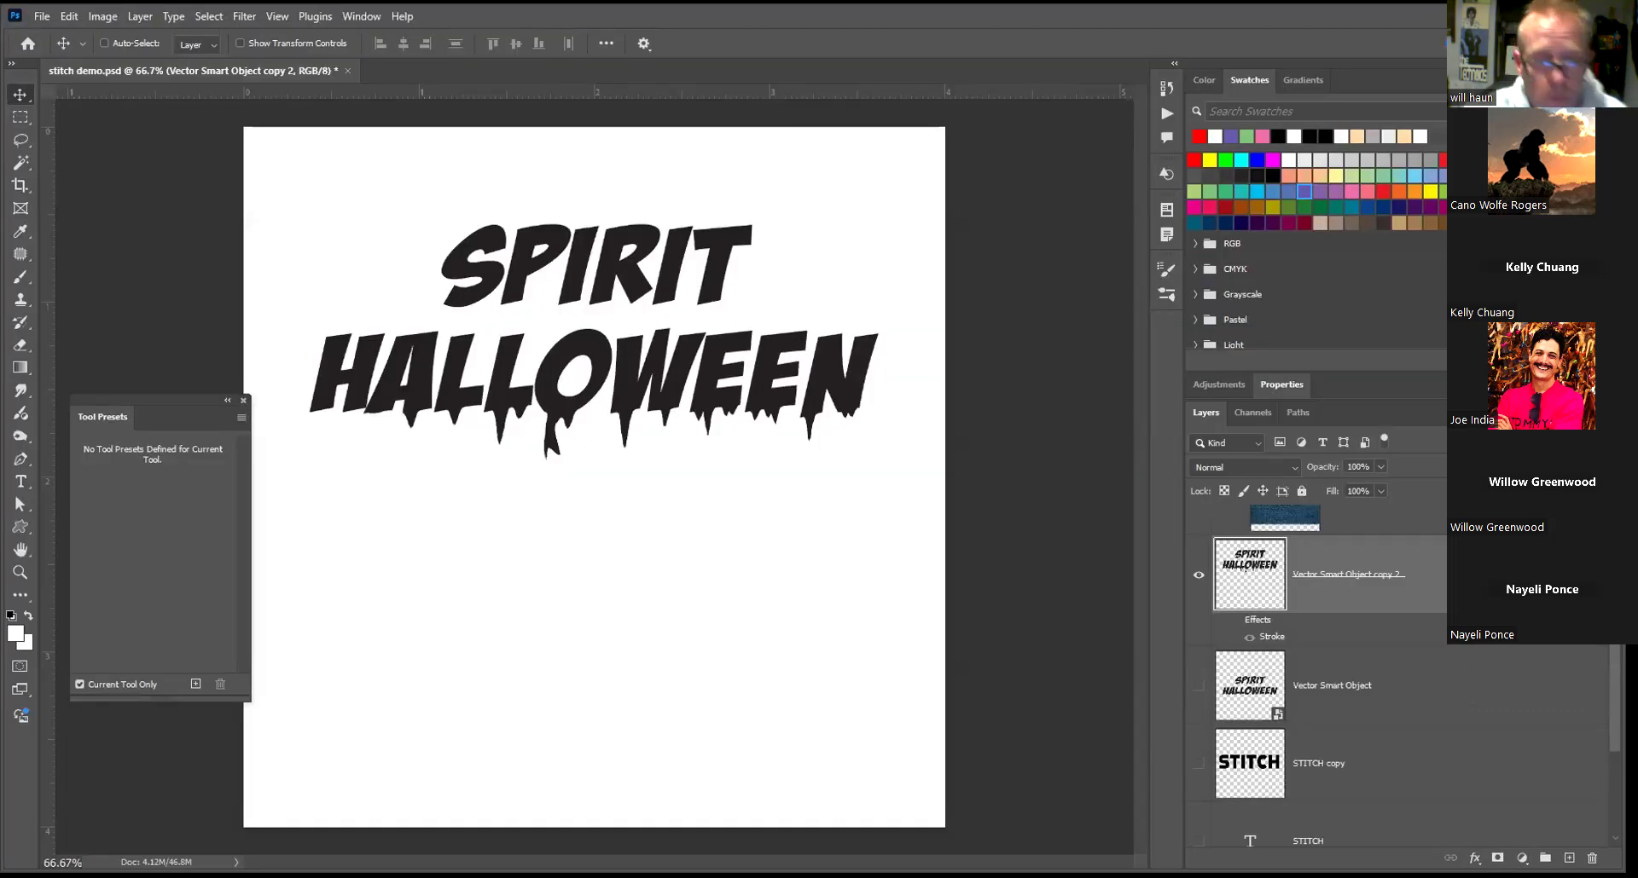
Choose the Hard Round brush from the Default Brushes in Legacy Brushes, set it to 10 px, and make black the foreground colour
key("b")
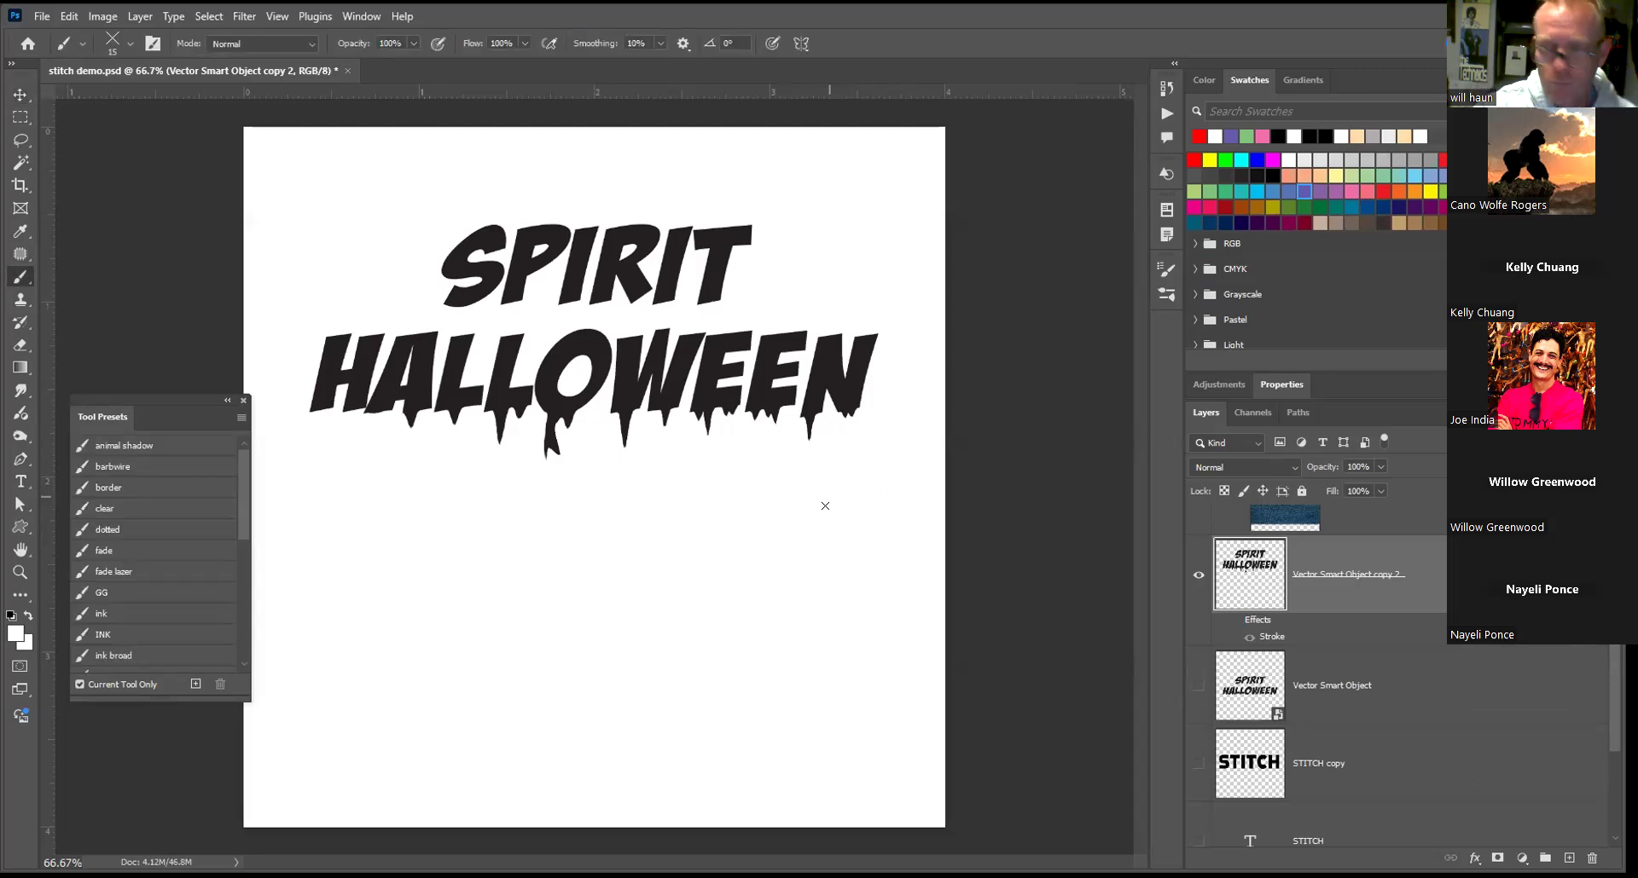
key("F5")
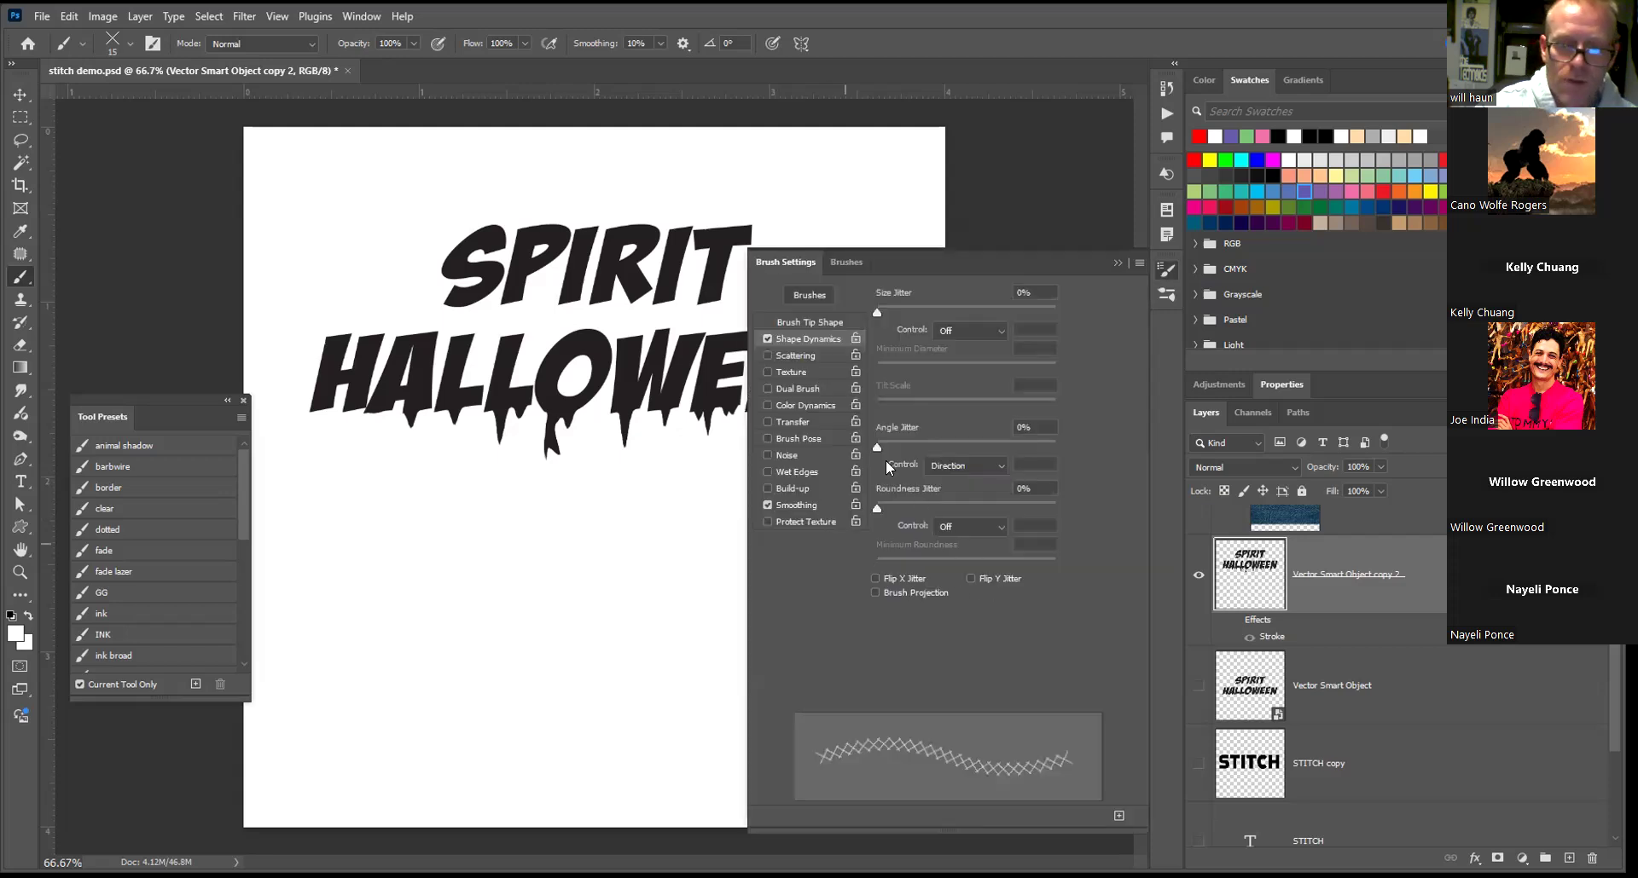
left_click(819, 322)
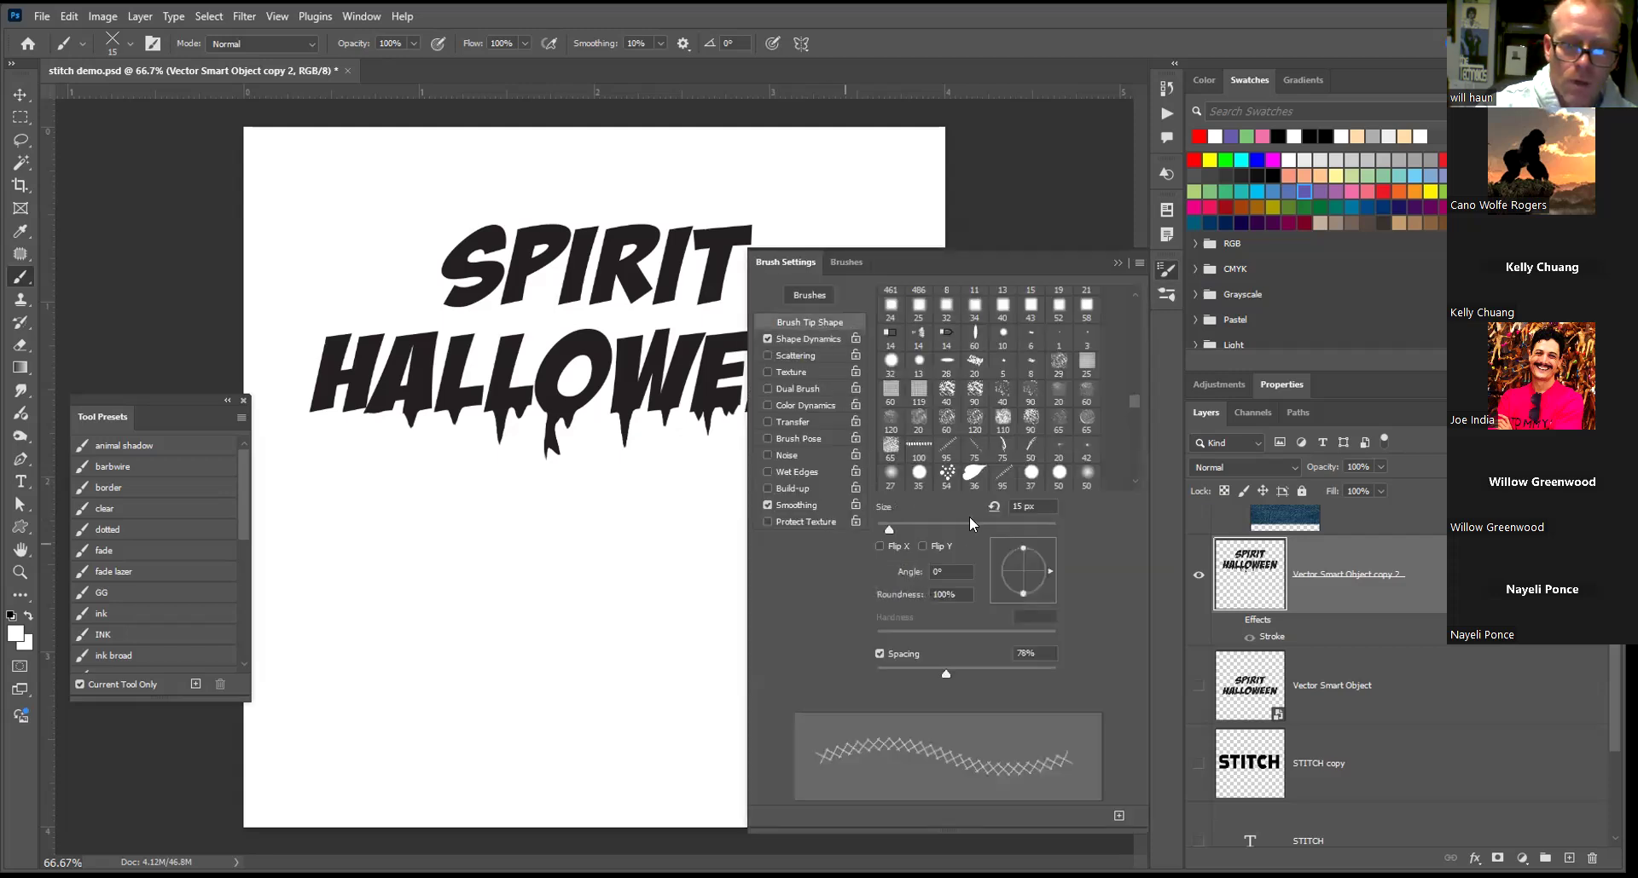
left_click(816, 296)
left_click(823, 544)
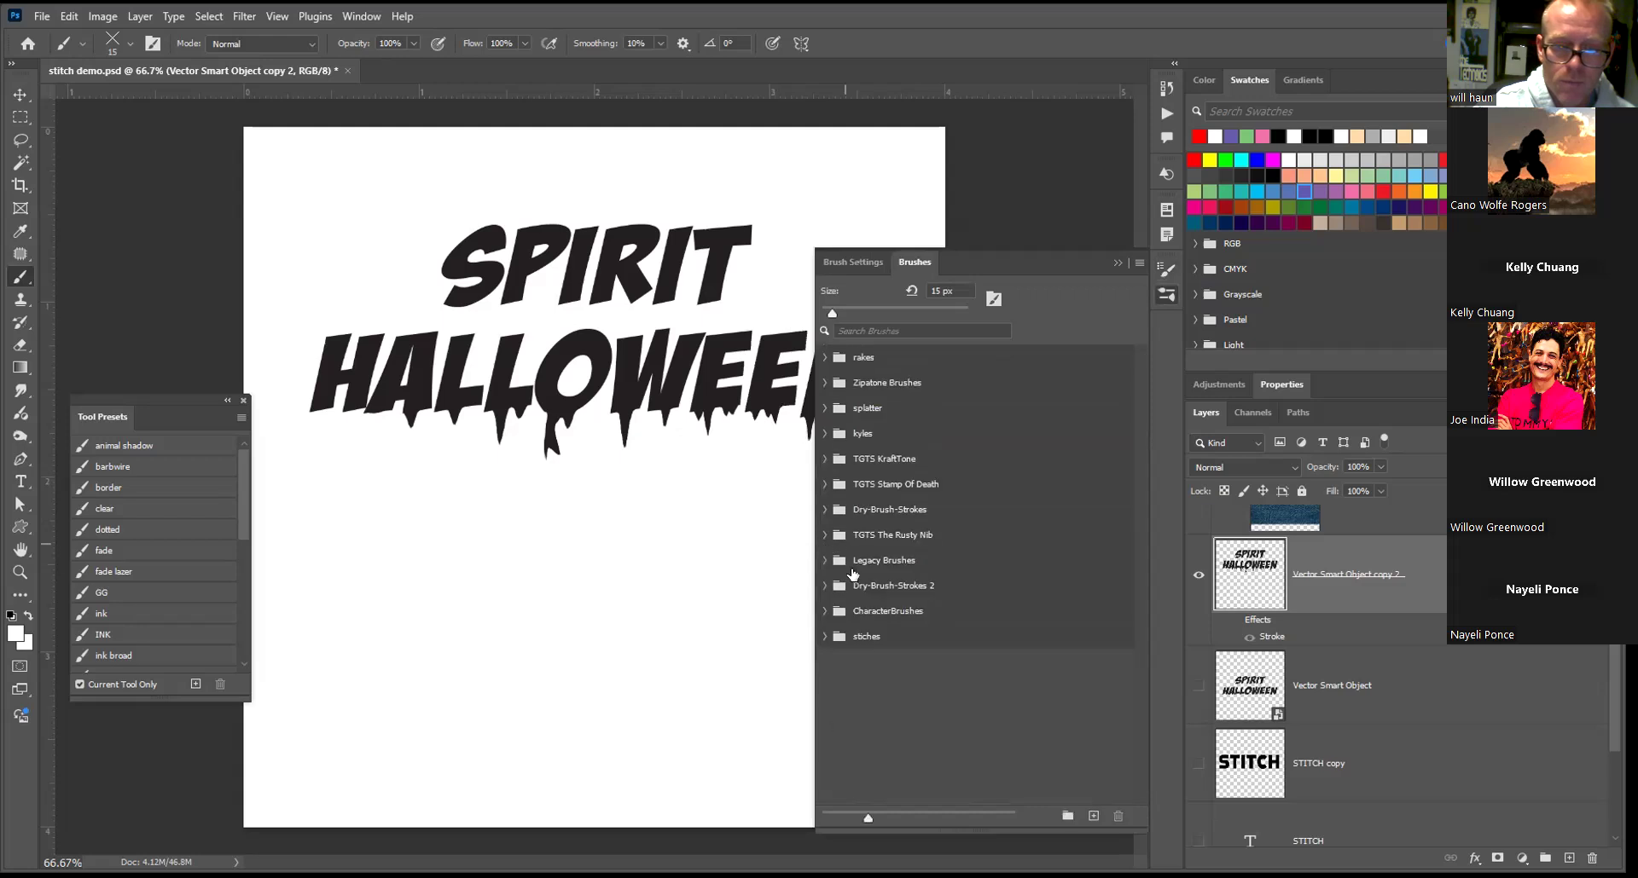
left_click(826, 570)
left_click(931, 657)
key("bracketleft")
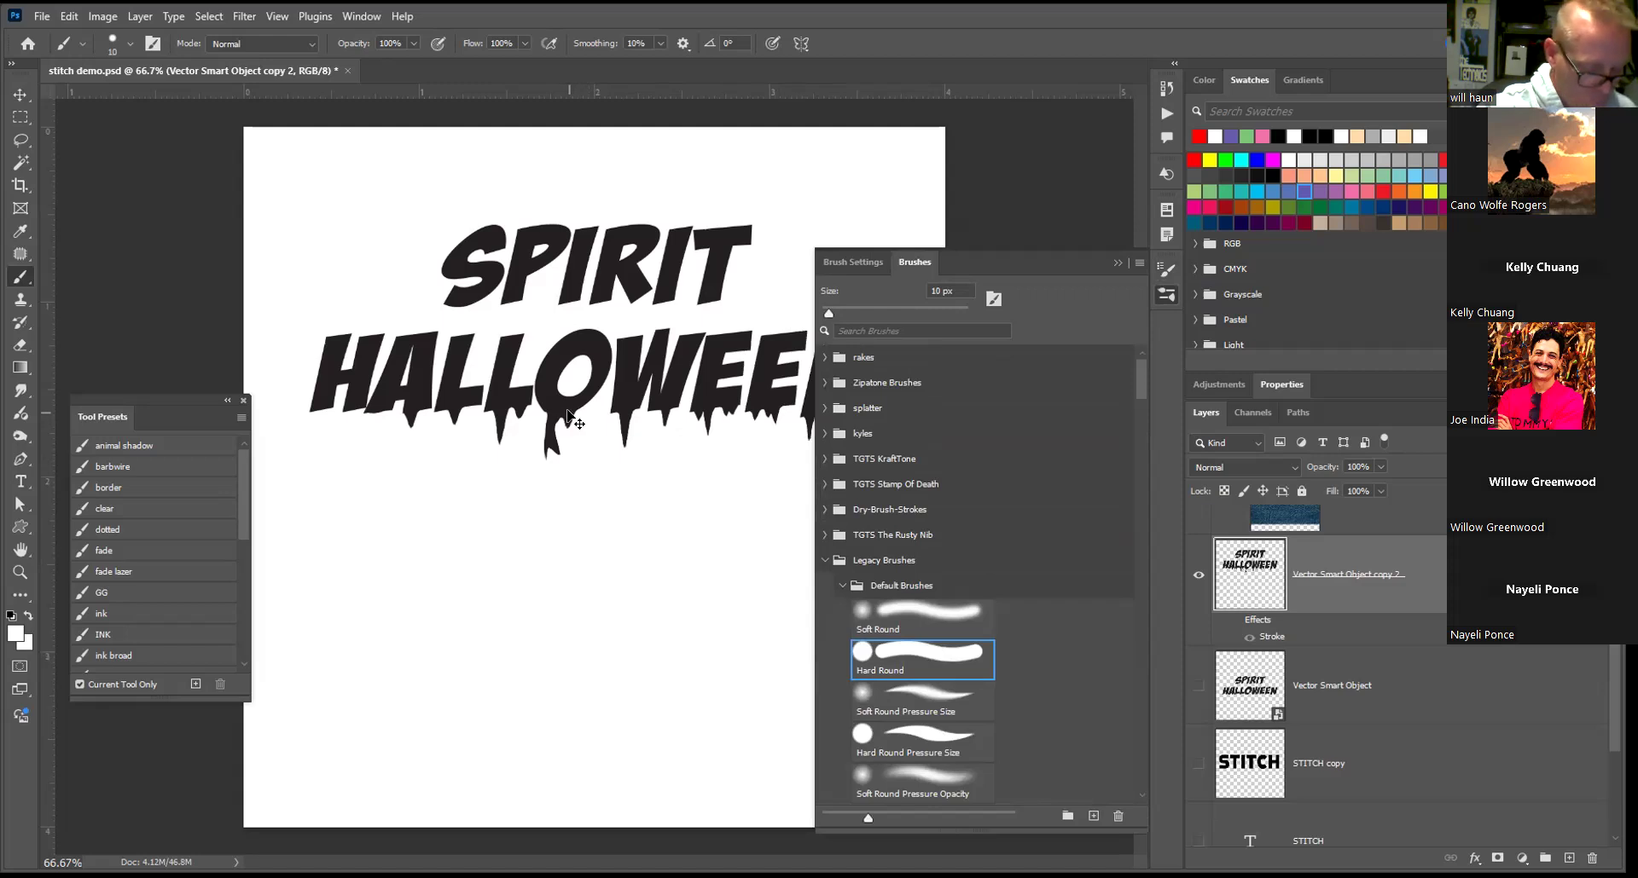
key("x")
Paint thin black drips and stray drops below the O, Ls, A, H, W and Es of HALLOWEEN
left_click_drag(567, 419, 569, 437)
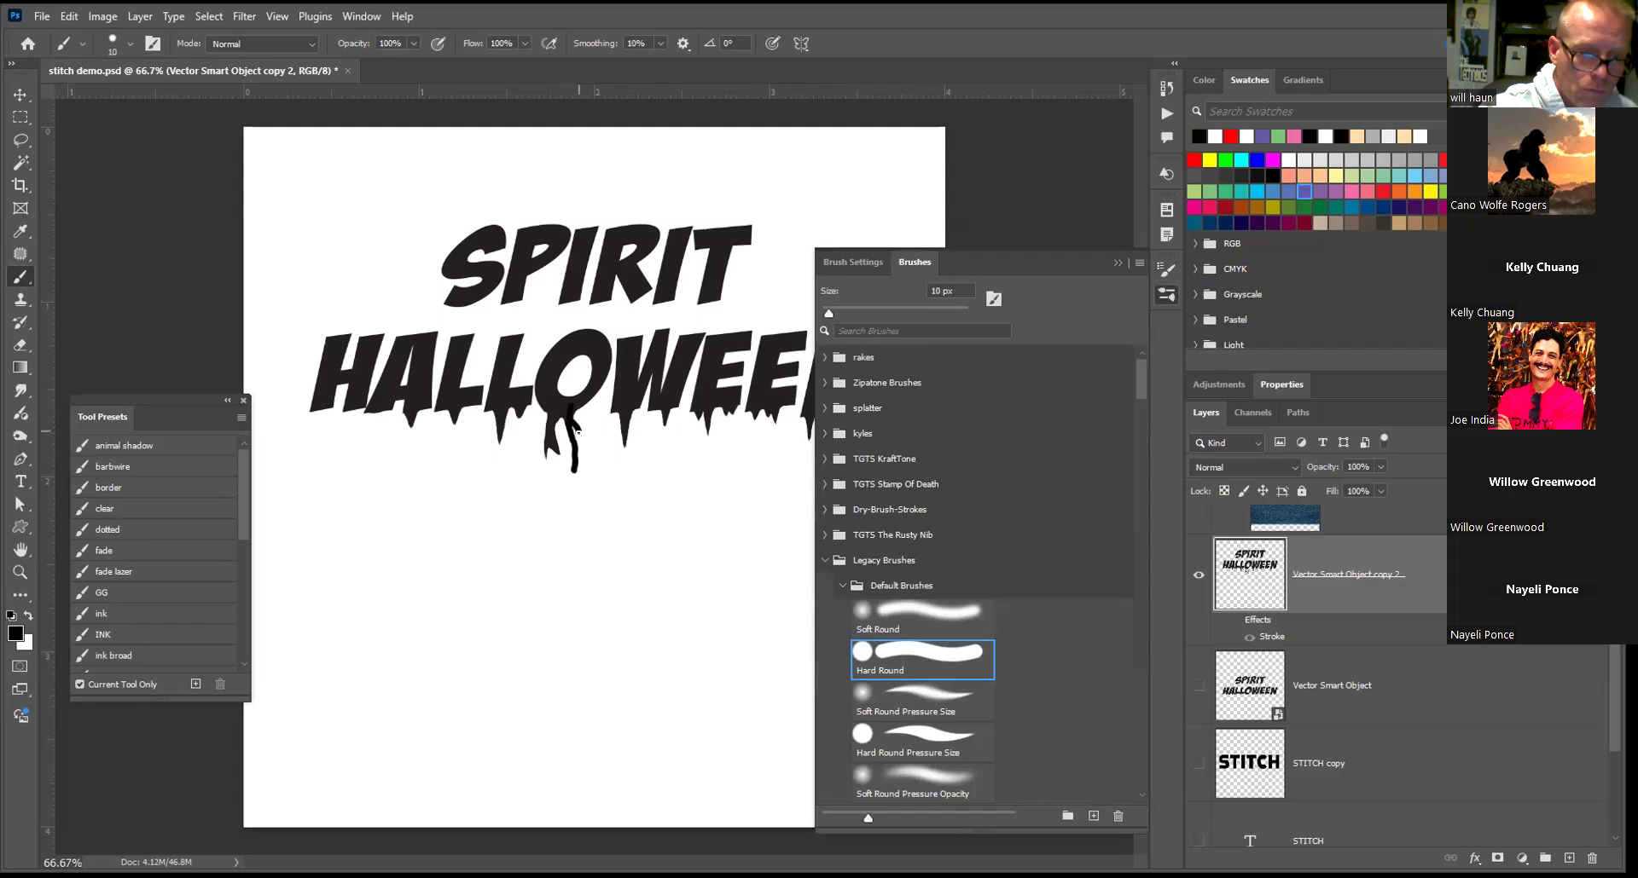
left_click_drag(587, 395, 590, 428)
mouse_move(498, 408)
left_mouse_down()
mouse_move(490, 463)
mouse_move(489, 419)
left_mouse_up()
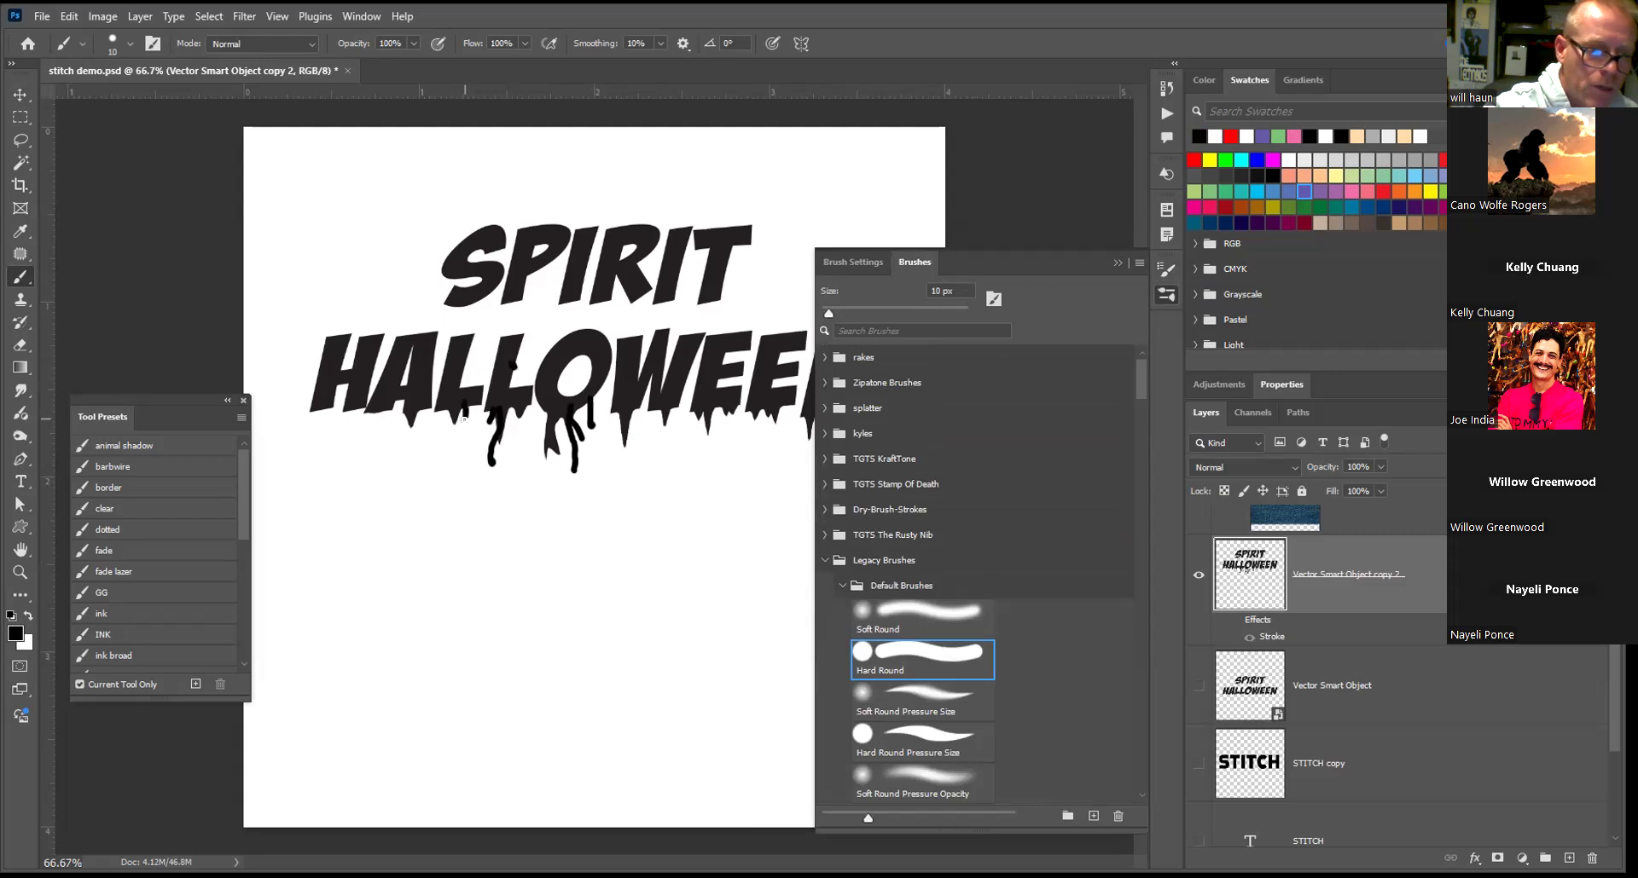
left_click_drag(419, 409, 411, 429)
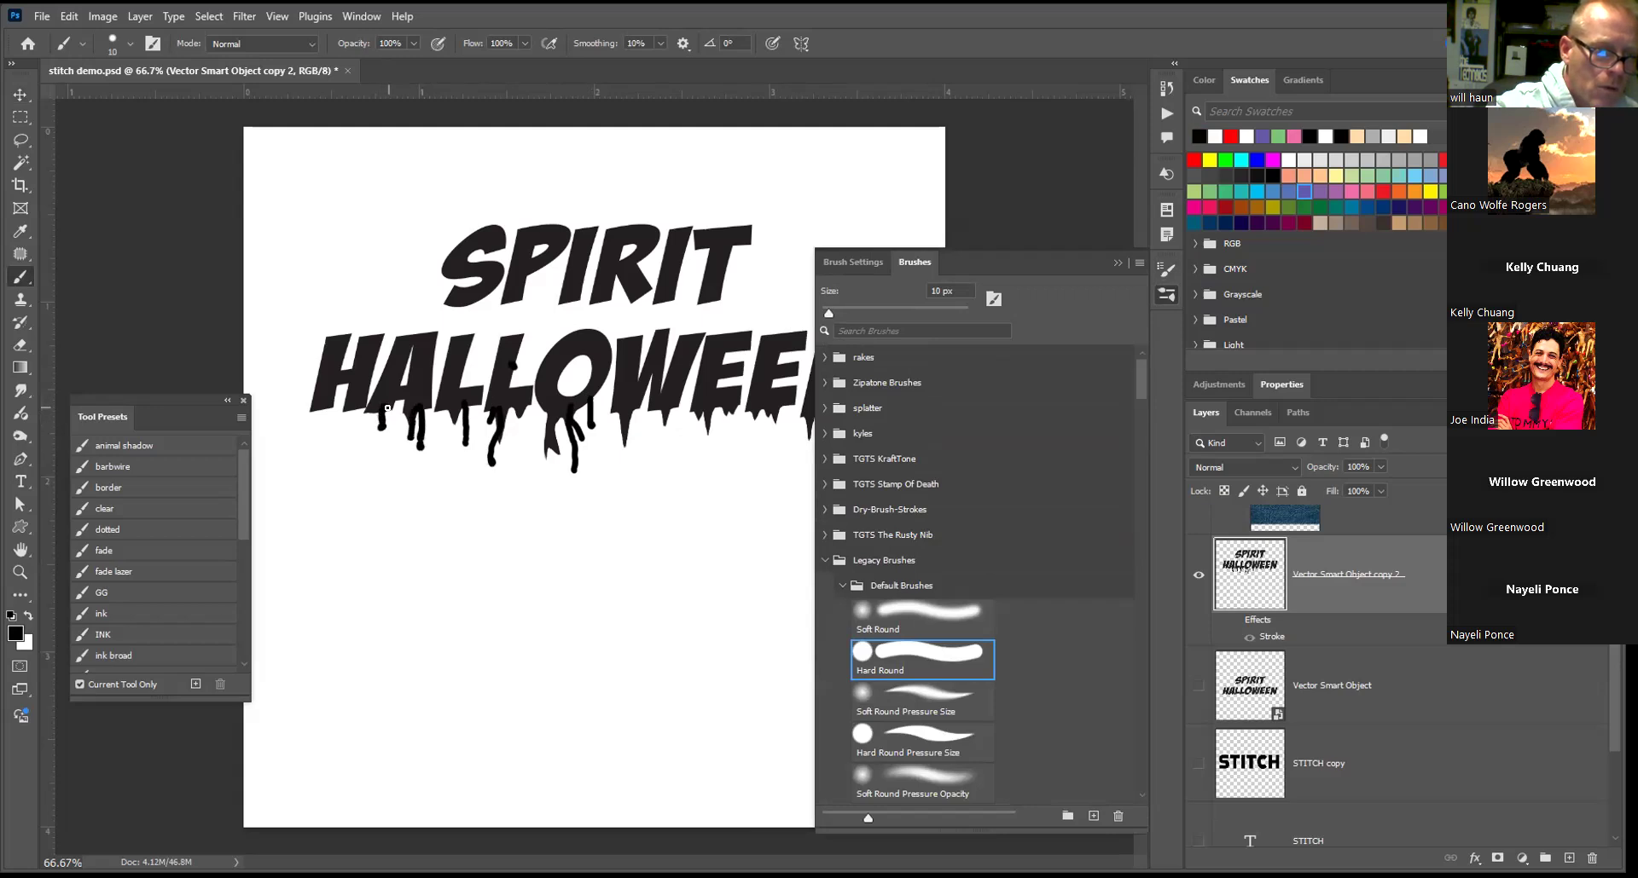
left_click_drag(314, 414, 307, 429)
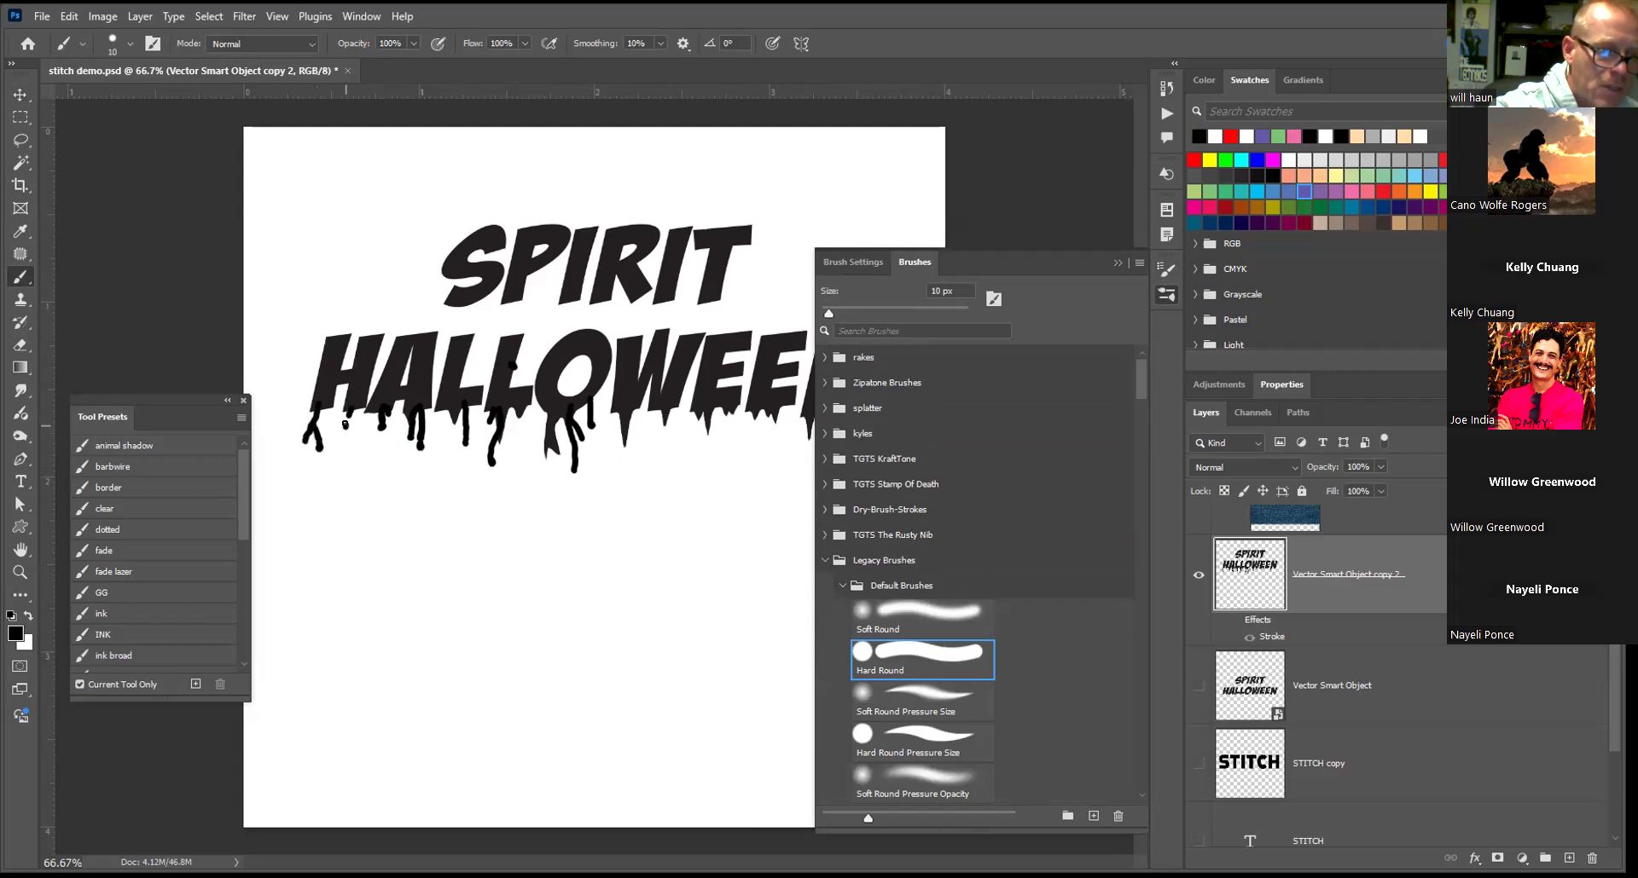
left_click(357, 413)
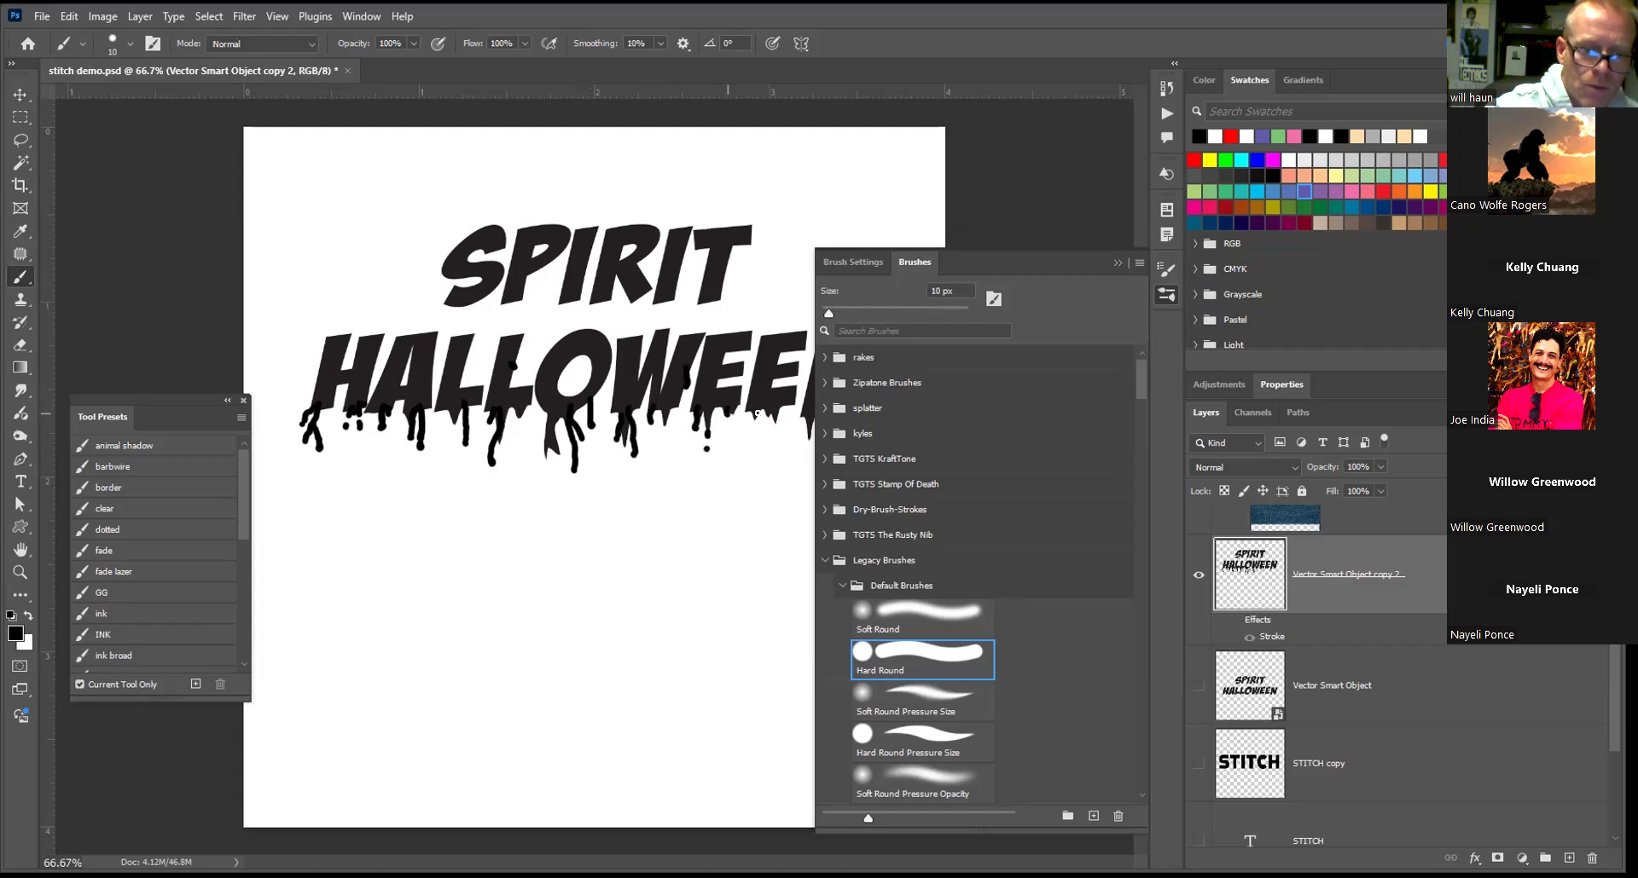
left_click_drag(754, 422, 759, 441)
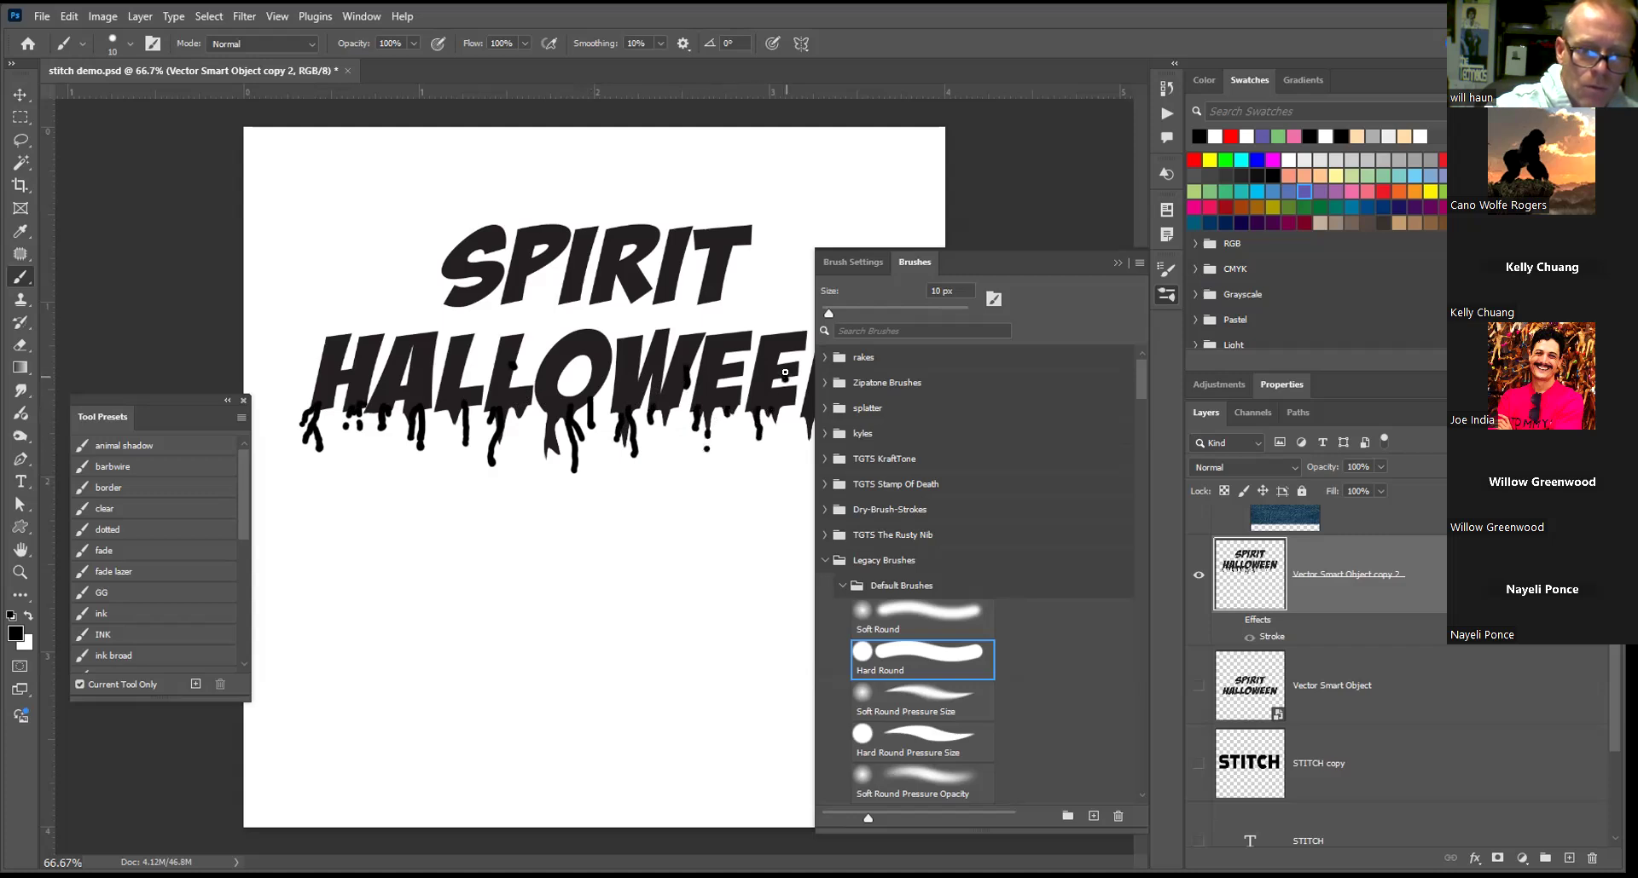
Collapse the brush list and paint long black drips with drops below the N of HALLOWEEN
left_click(1118, 263)
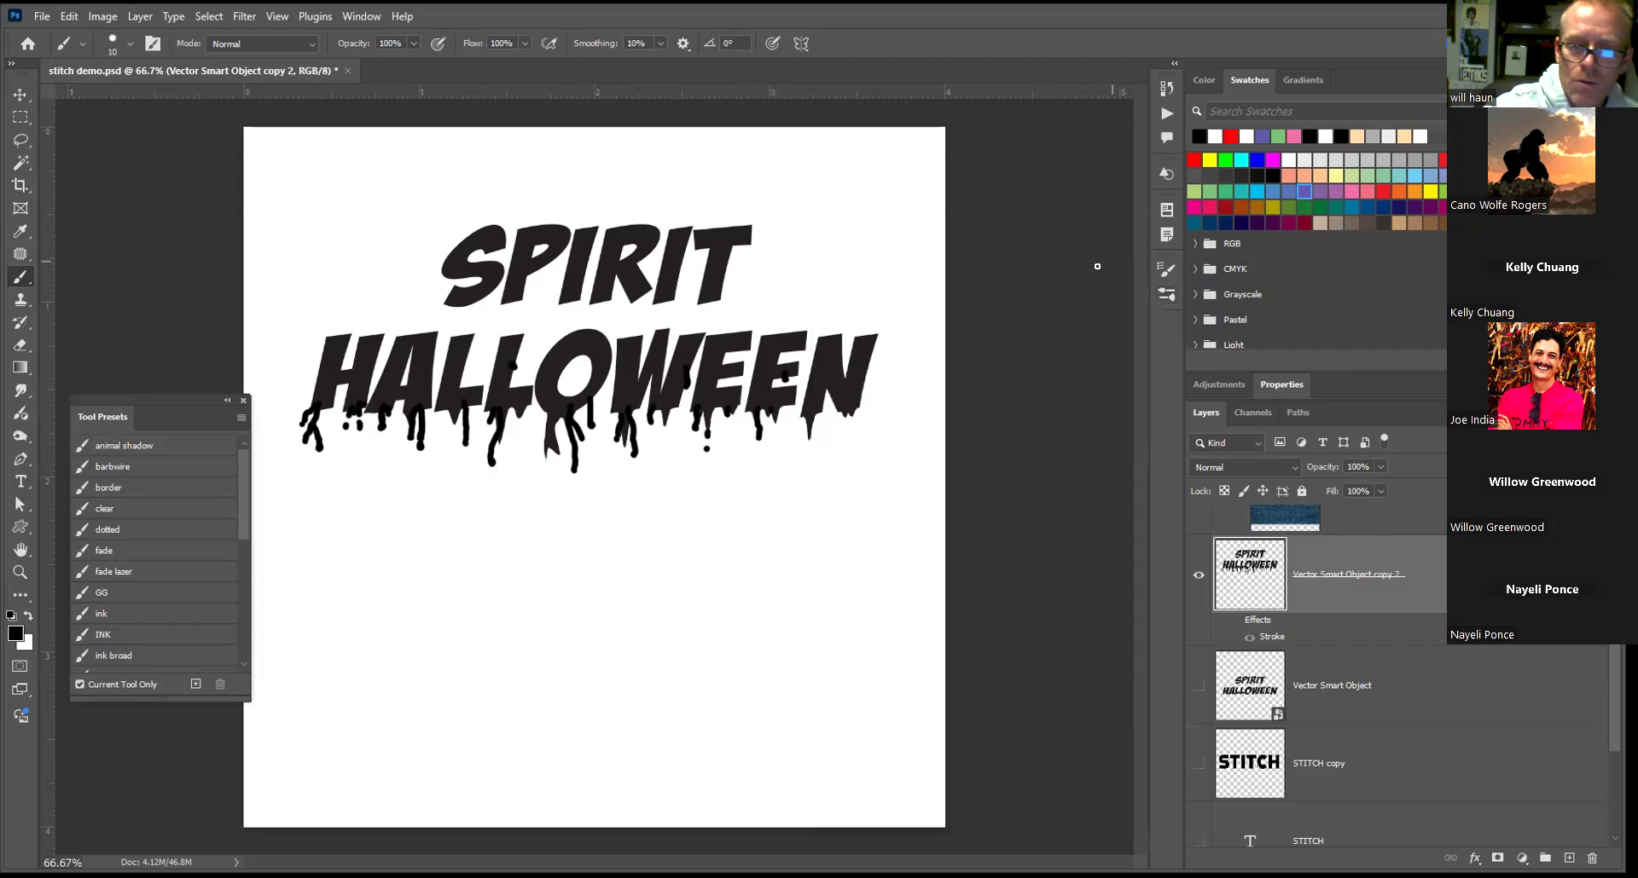
left_click_drag(843, 396, 846, 431)
left_click_drag(862, 372, 860, 464)
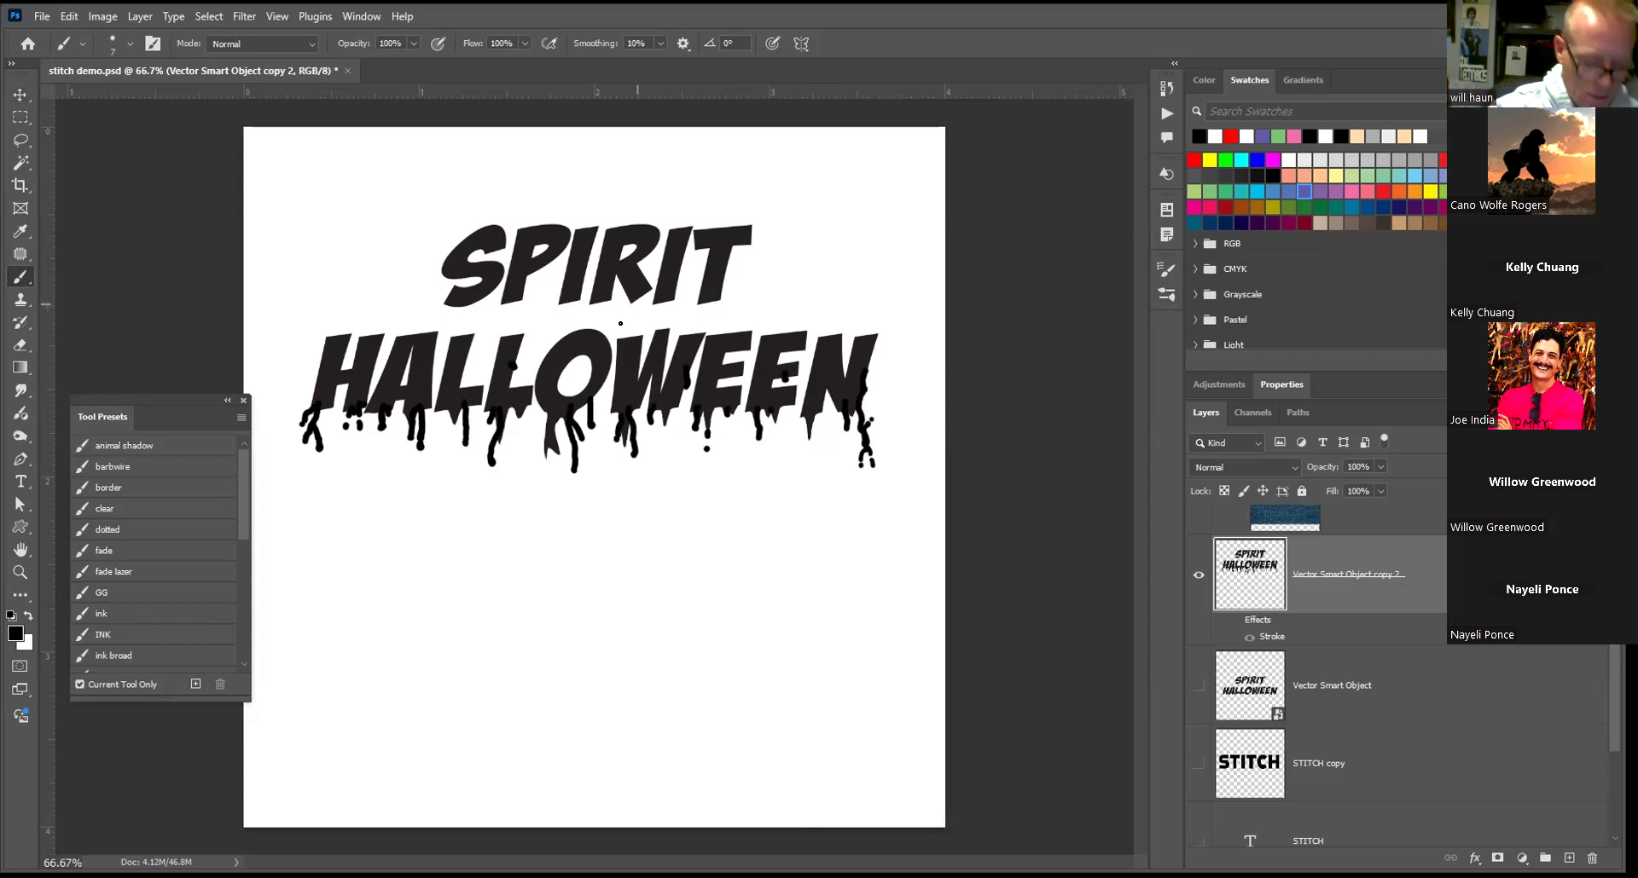
Outline the upper part of SPIRIT with the Polygonal Lasso, and nudge the selected piece up and back down
key("l")
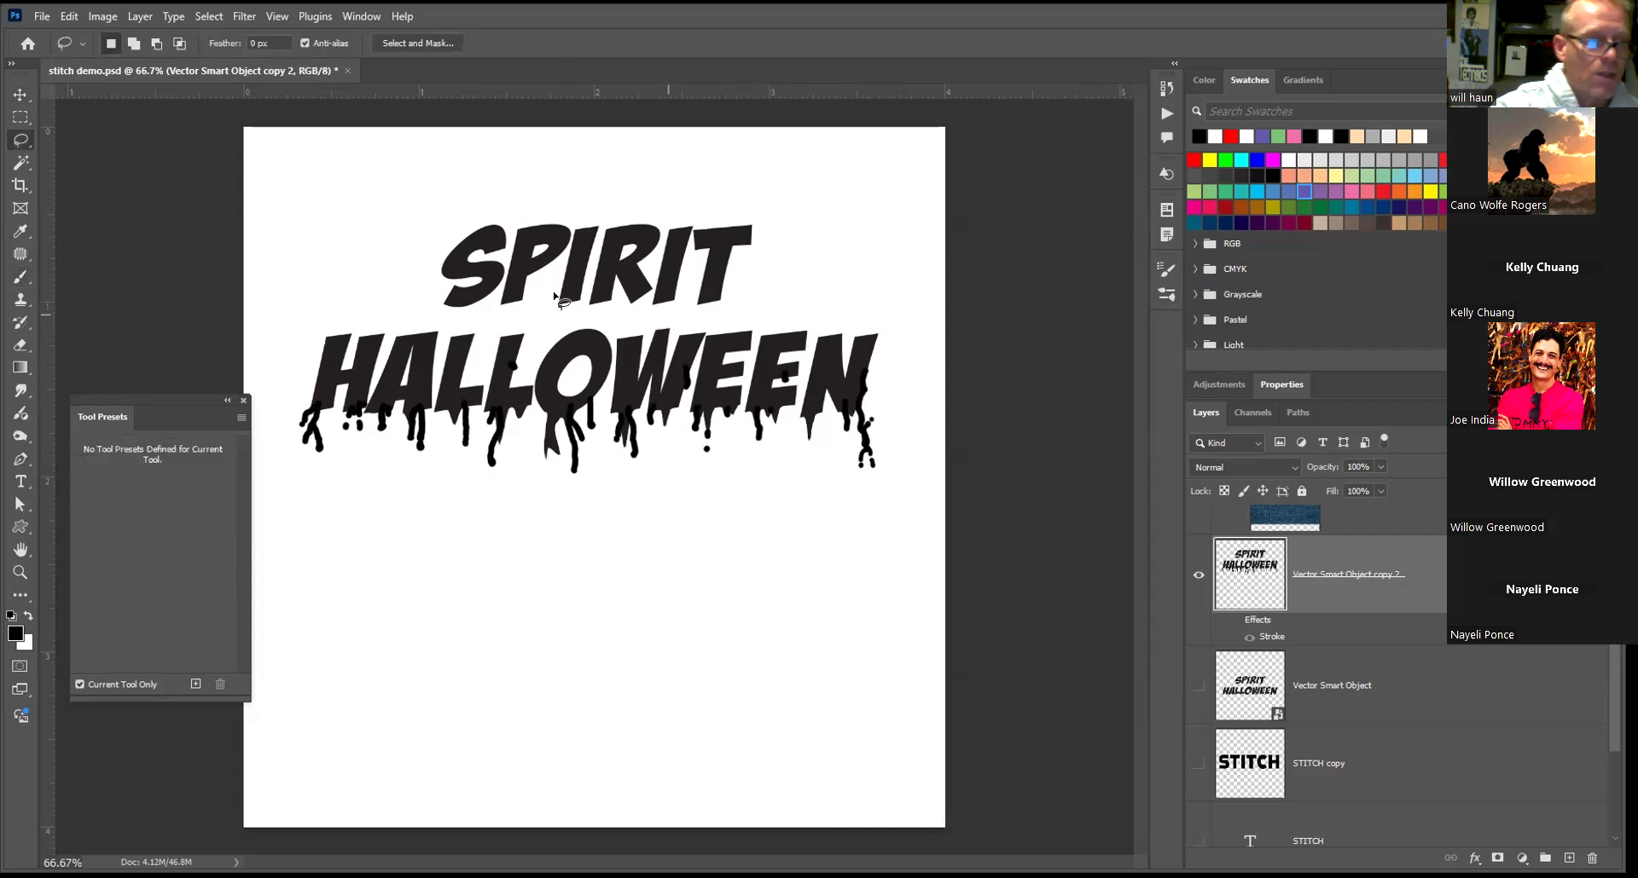
right_click(23, 150)
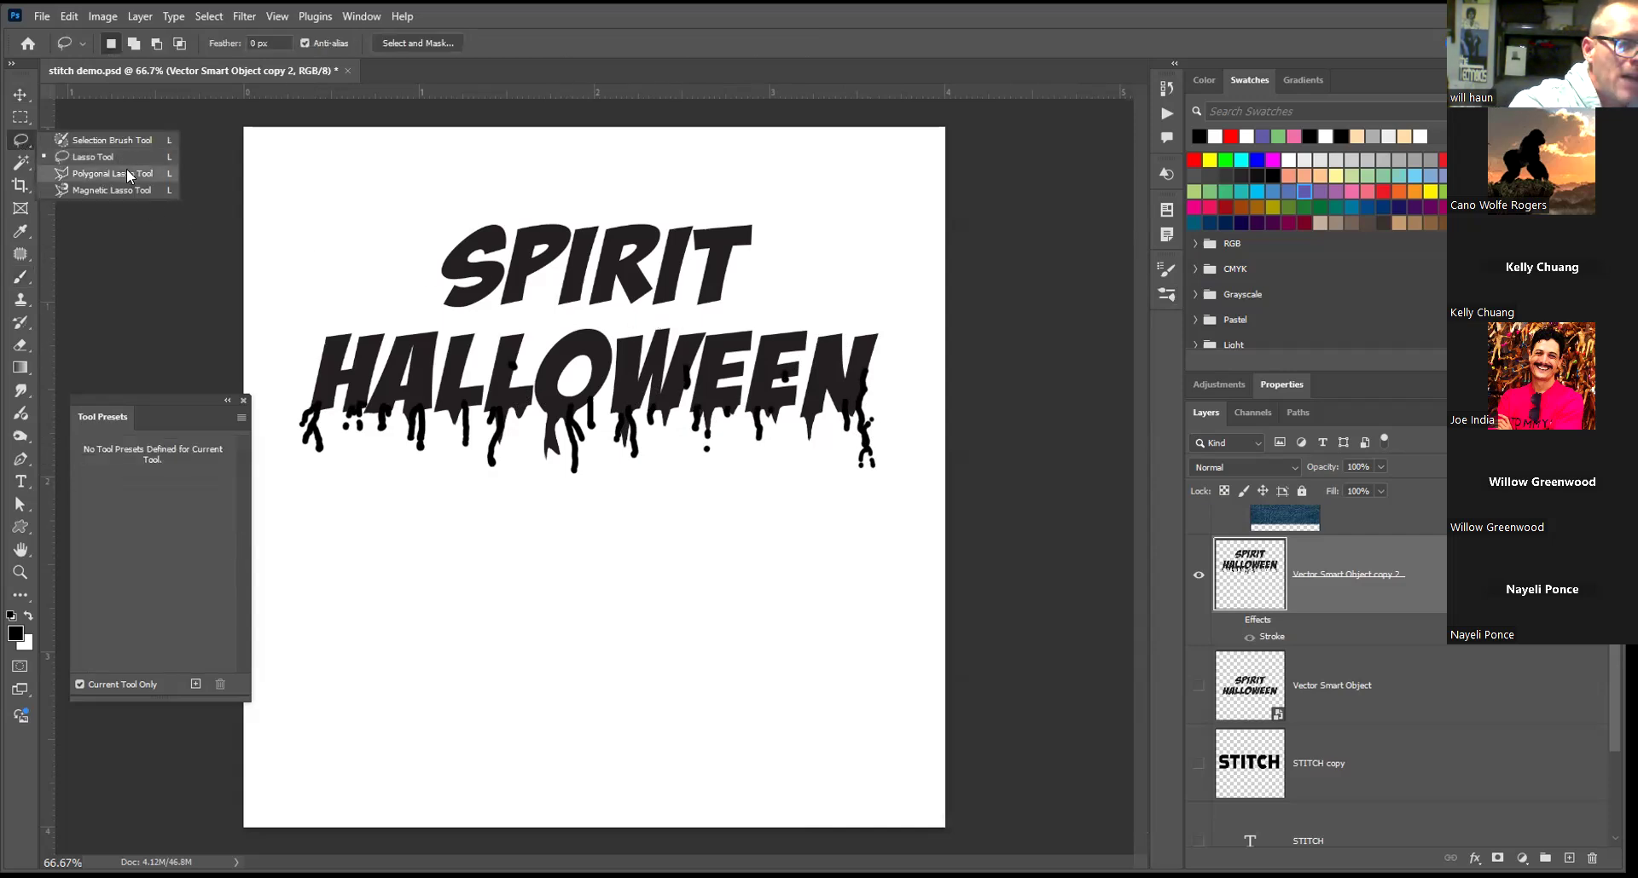
left_click(128, 172)
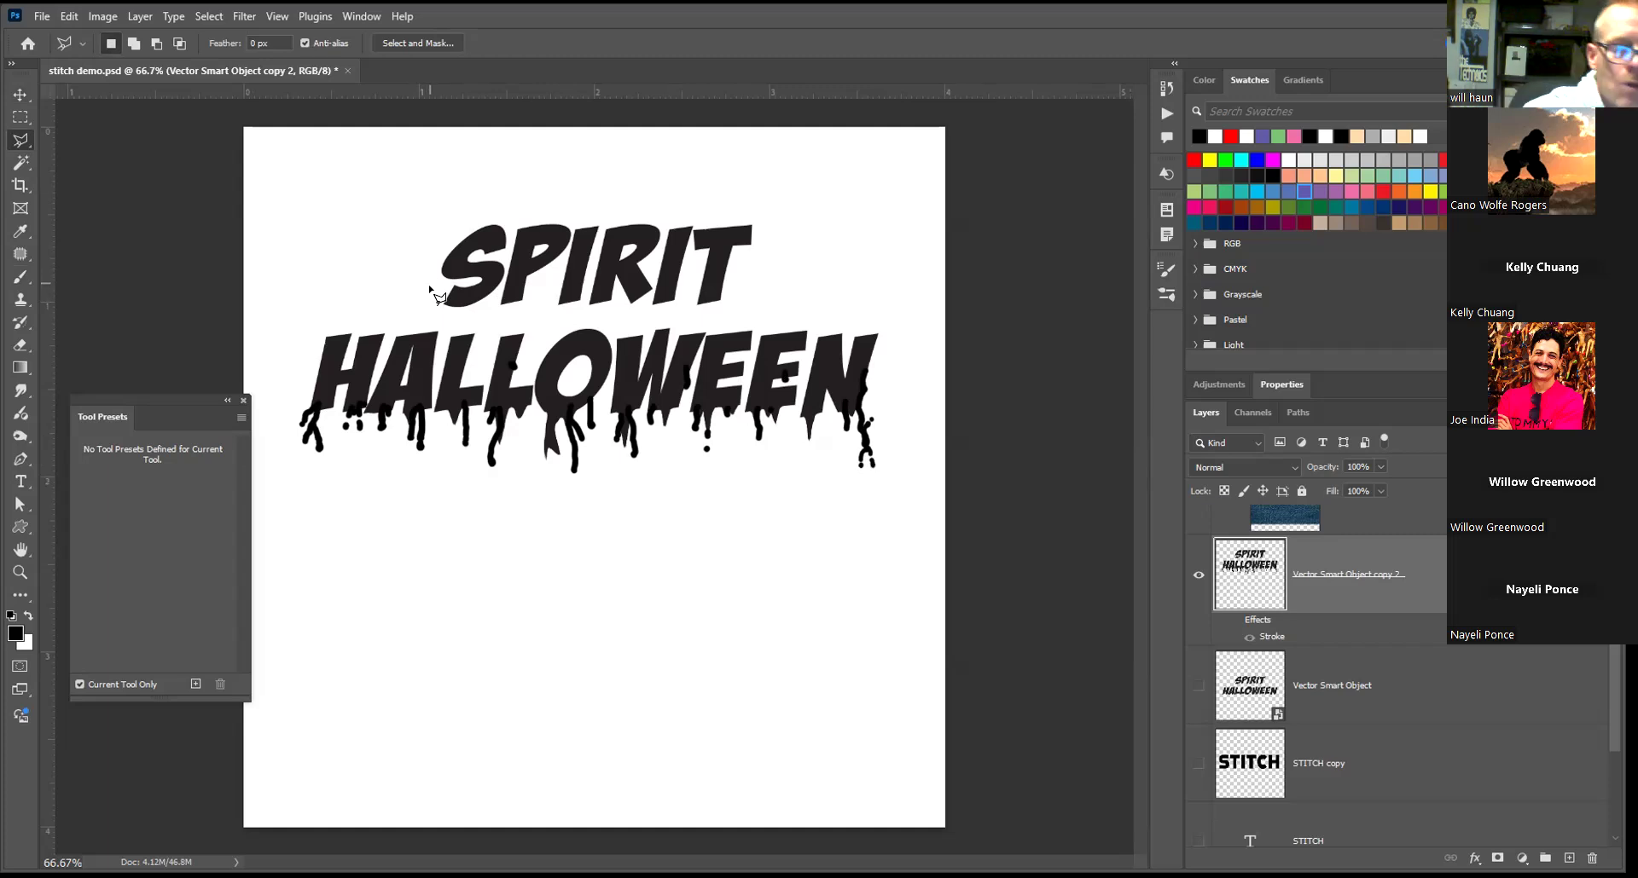
left_click(437, 203)
left_click(416, 289)
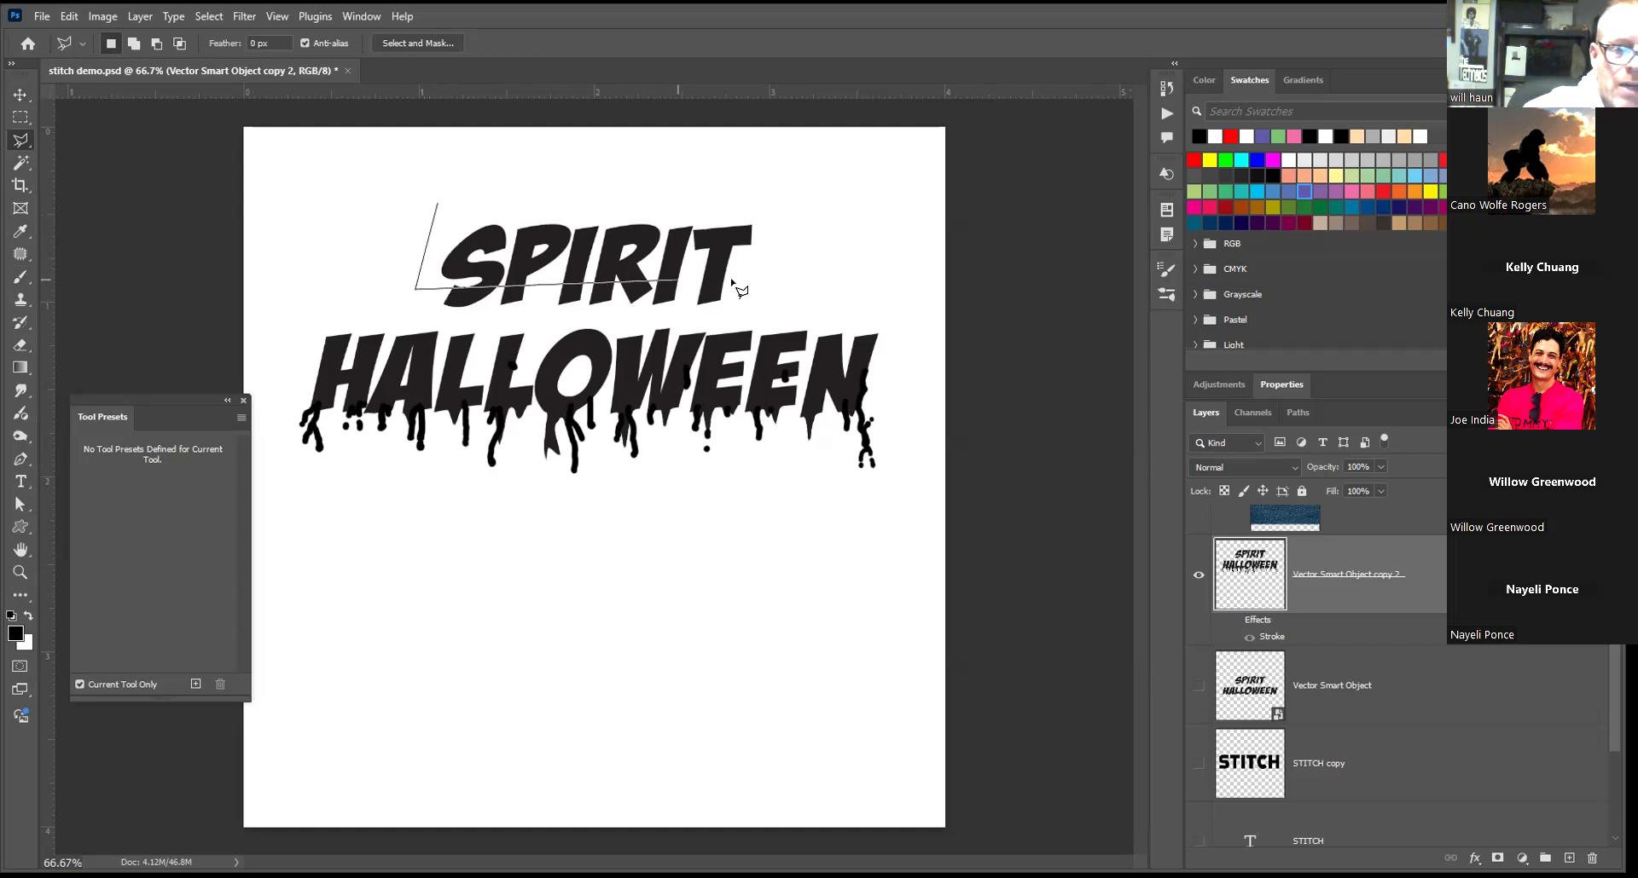
left_click(770, 277)
left_click(783, 191)
left_click(437, 205)
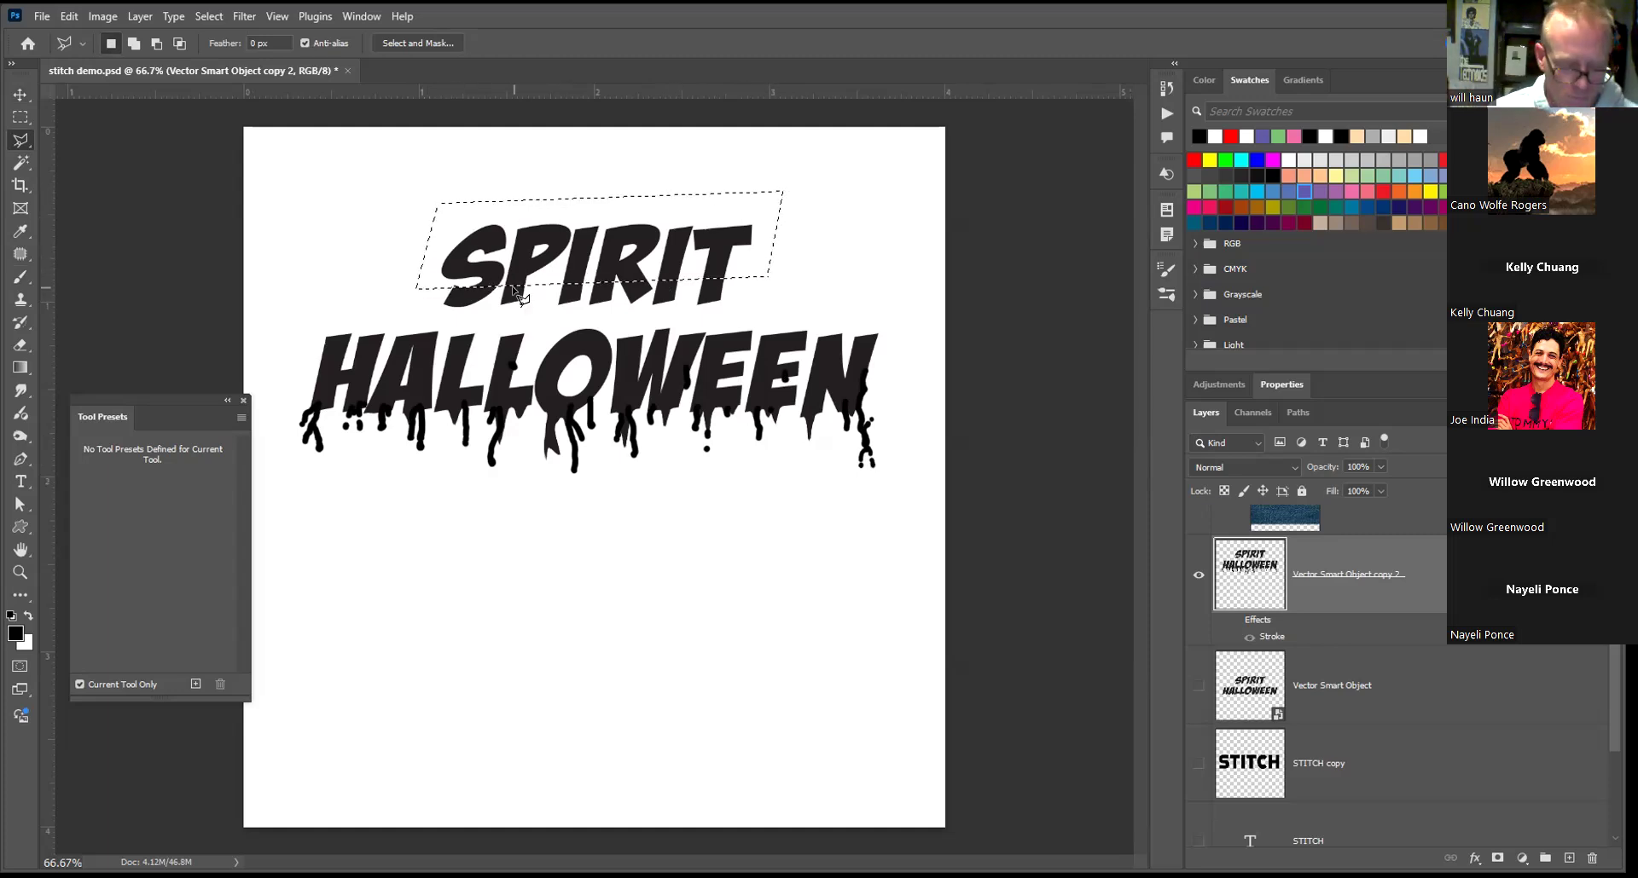
key("v")
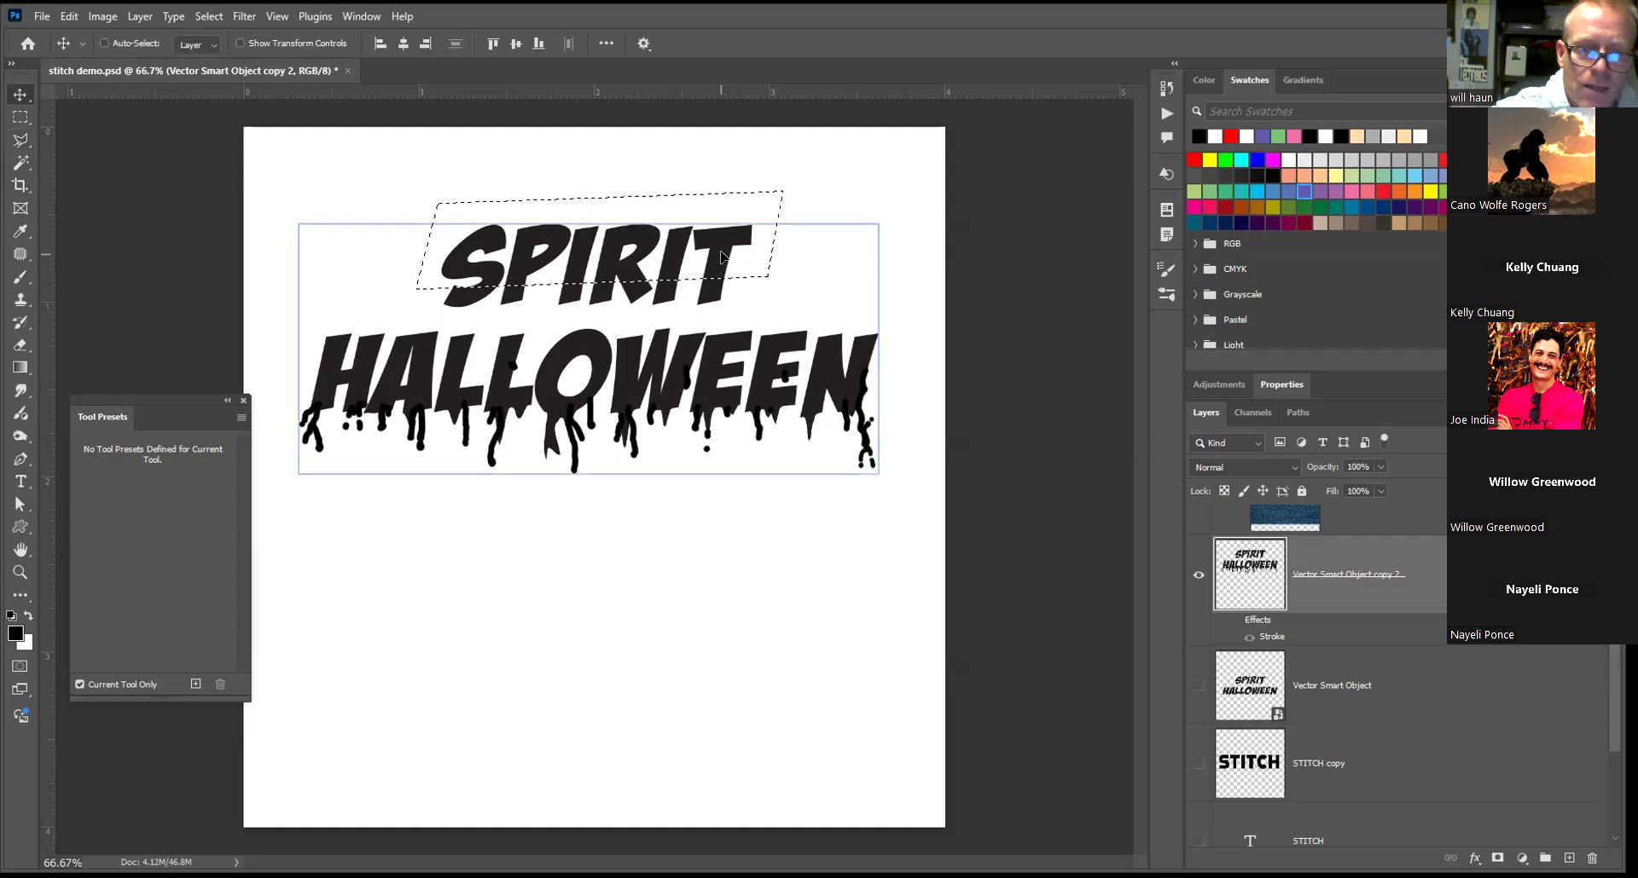
key("Up")
key("Down")
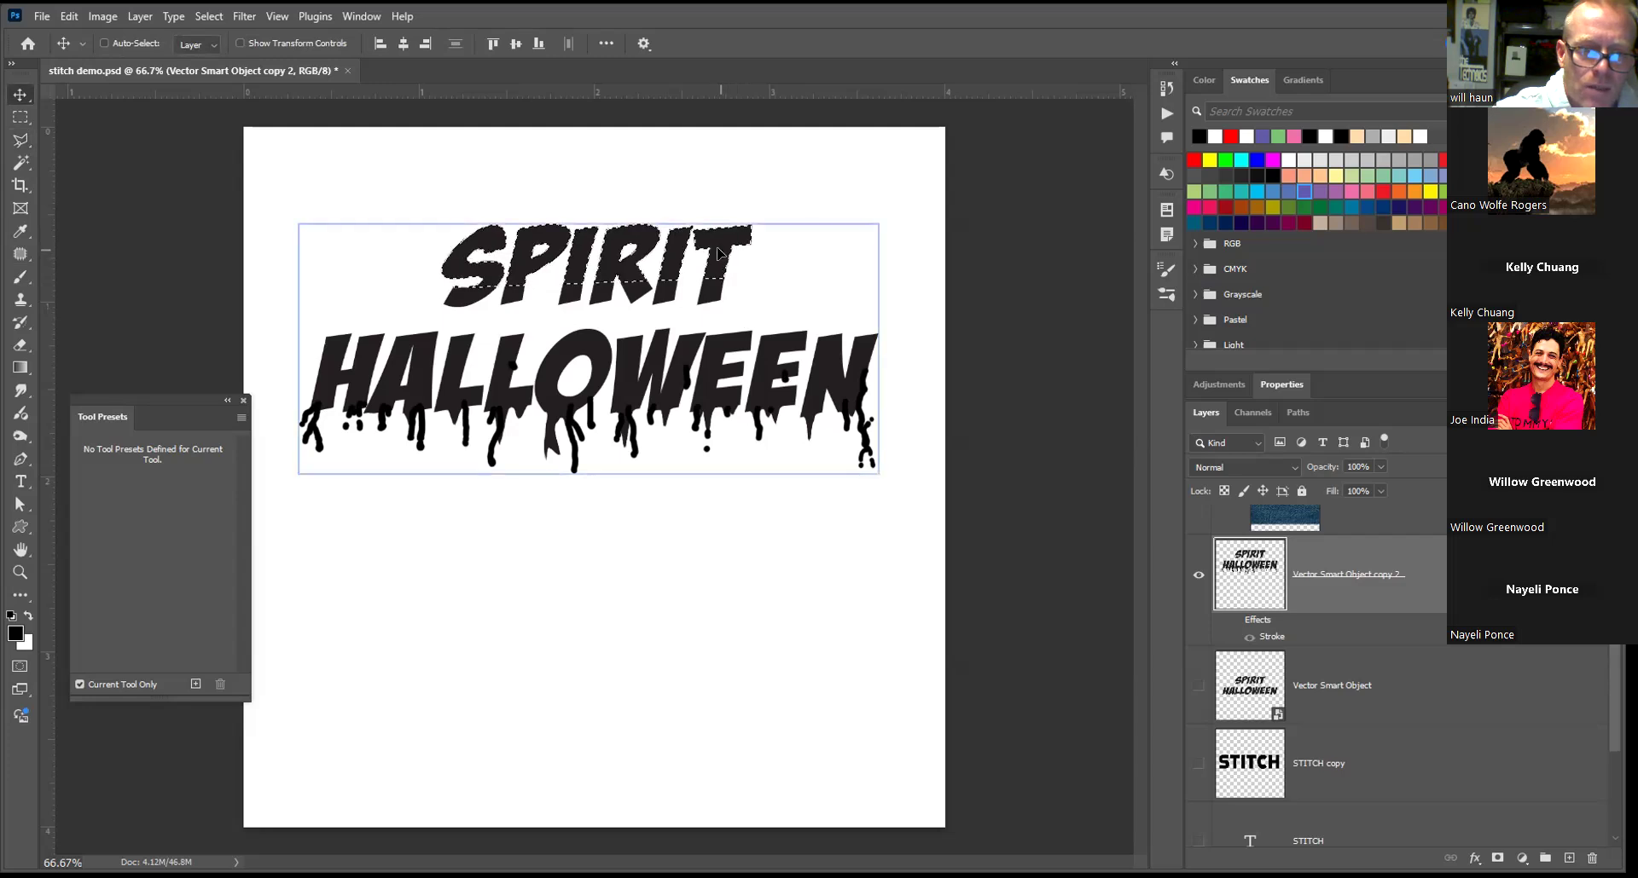
Cut SPIRIT along a slightly higher slanted line with the Polygonal Lasso, nudge the upper slice, and deselect it
key("l")
left_click(471, 202)
left_click(421, 282)
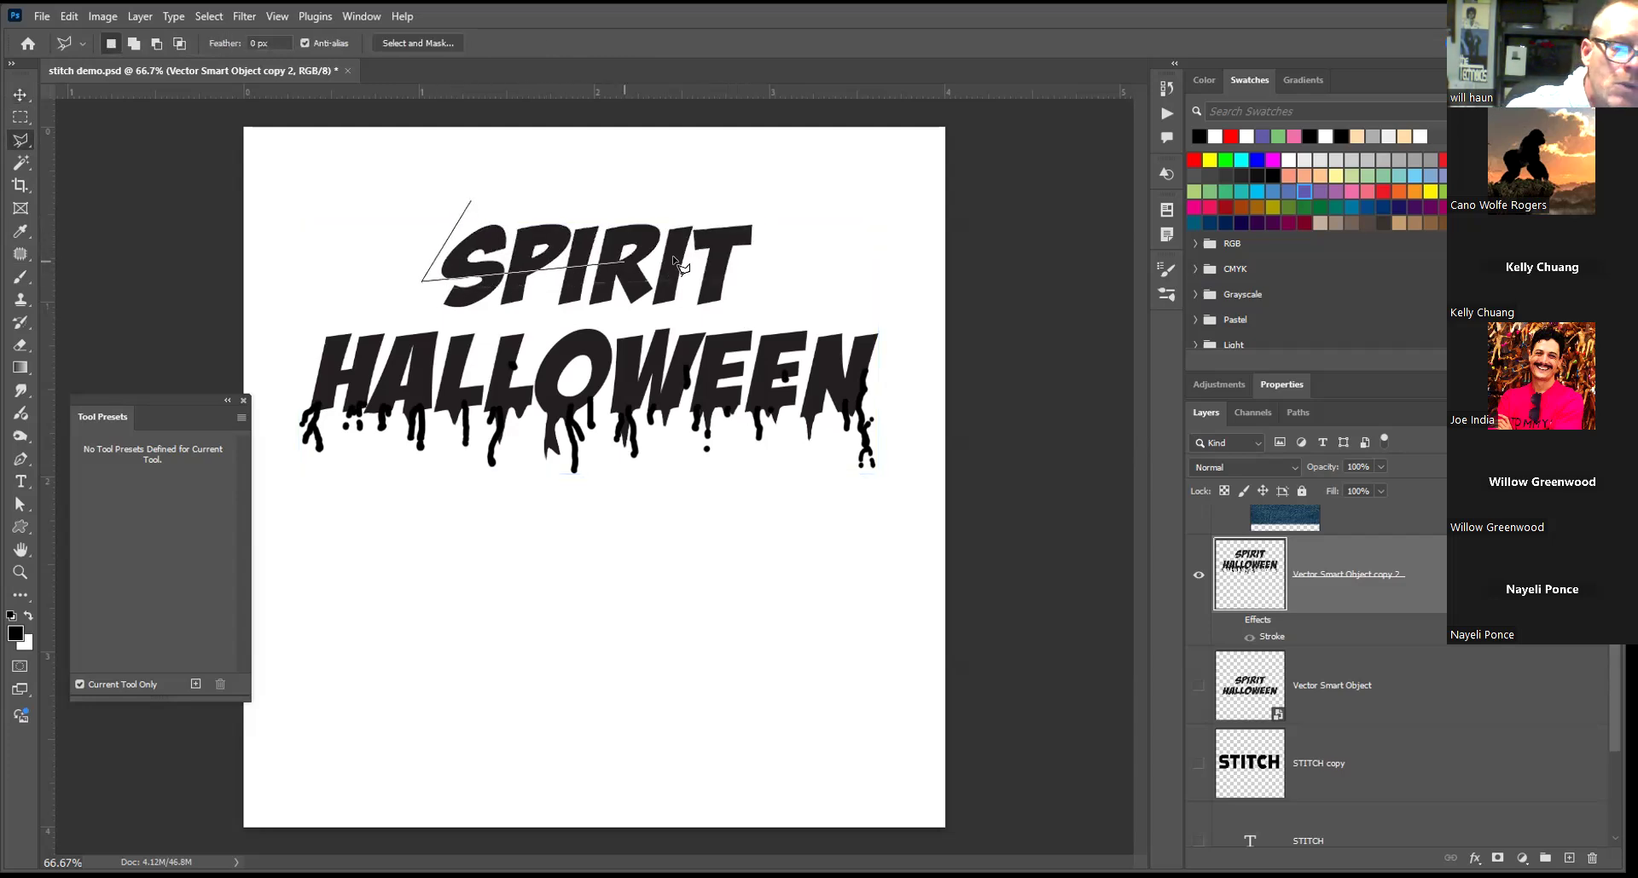
left_click(755, 270)
left_click(778, 201)
left_click(473, 203)
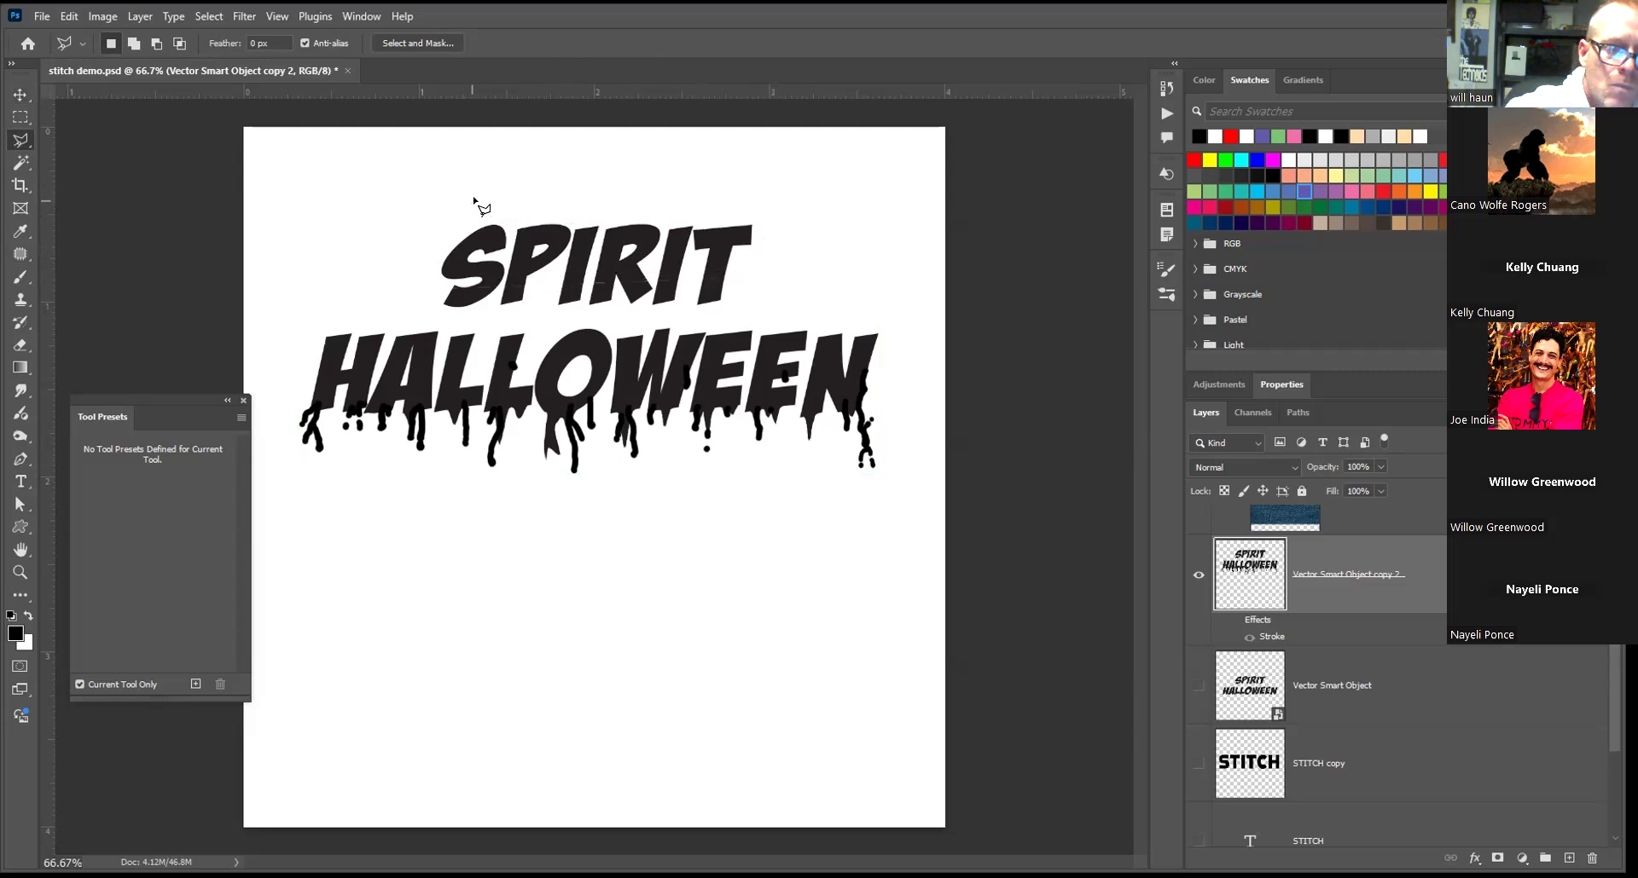
key("v")
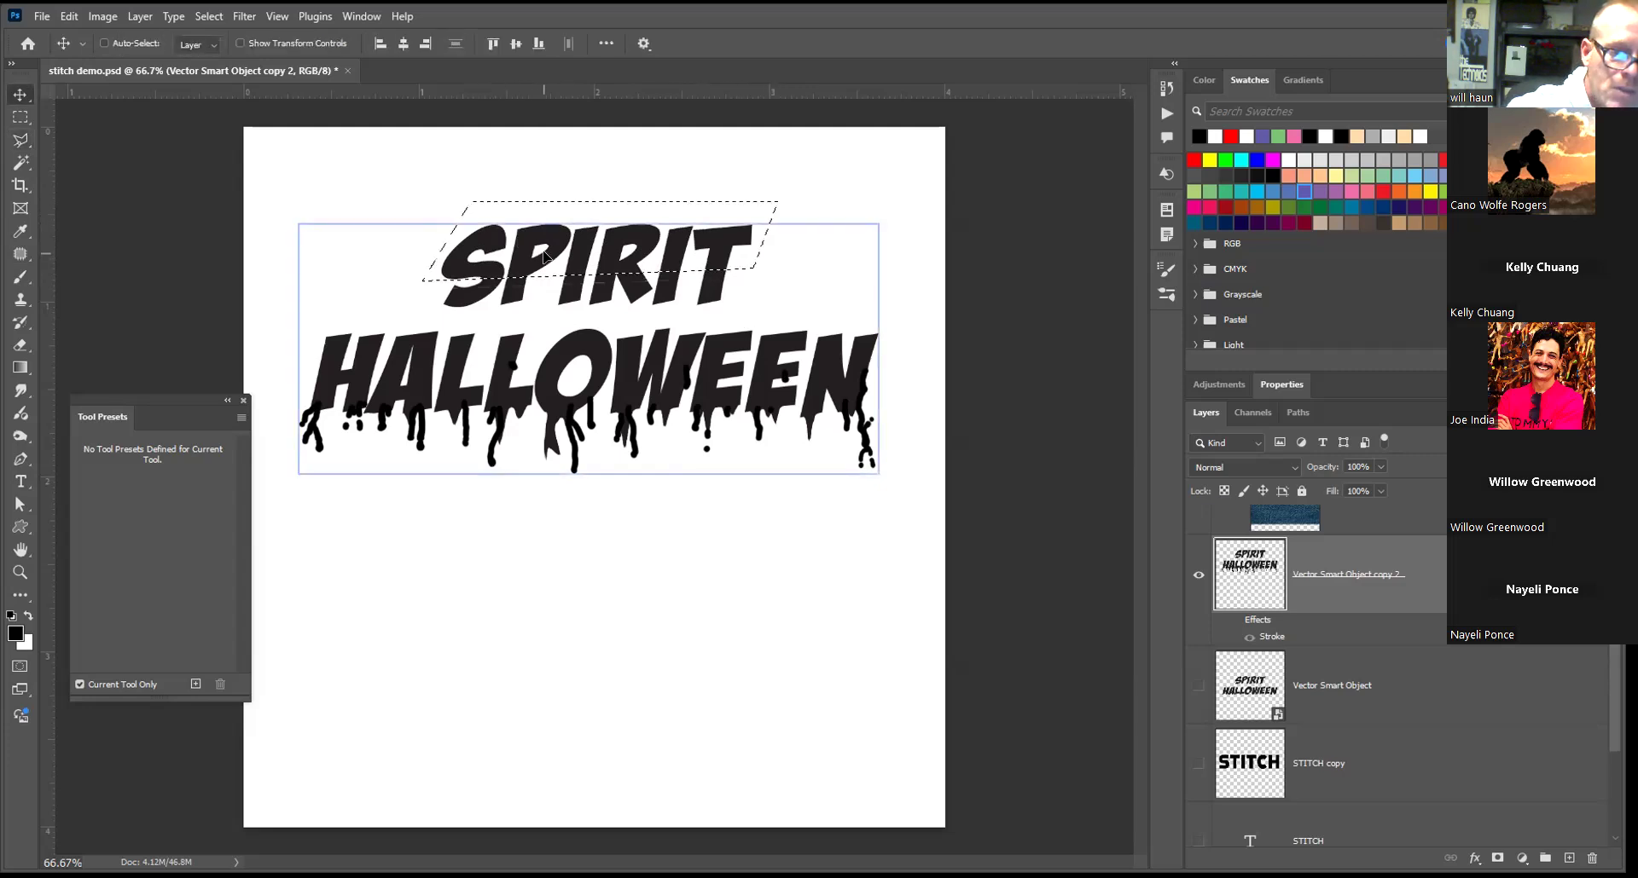
key("ctrl+d")
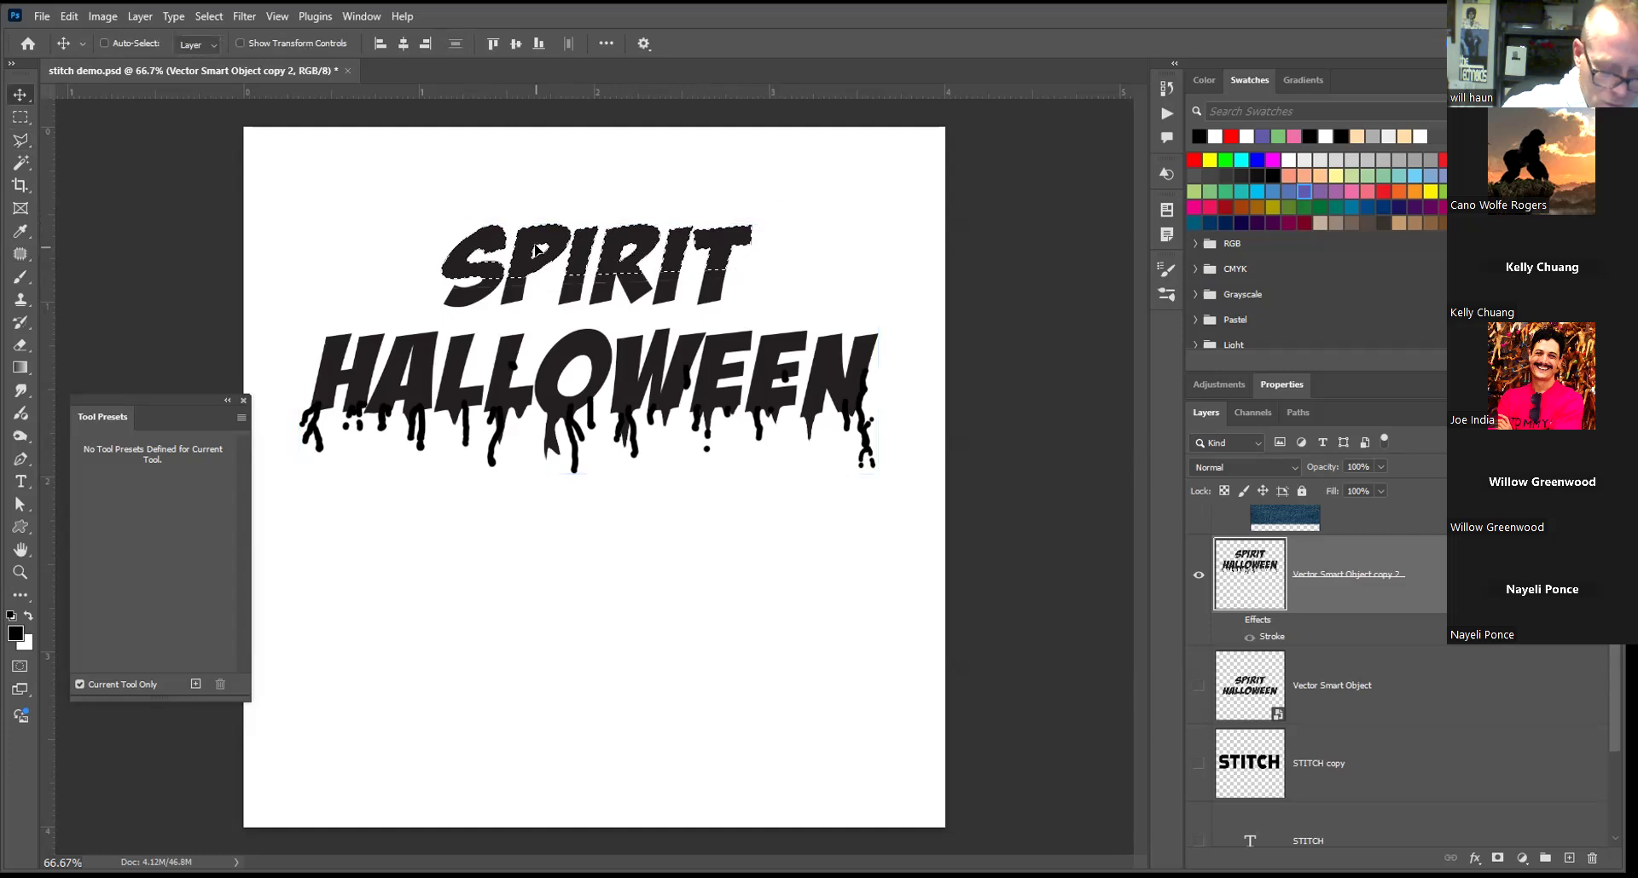
Select the upper half of SPIRIT with a slanted Polygonal Lasso outline, shift it slightly up and to the left, and deselect
key("l")
left_click(464, 203)
left_click(432, 271)
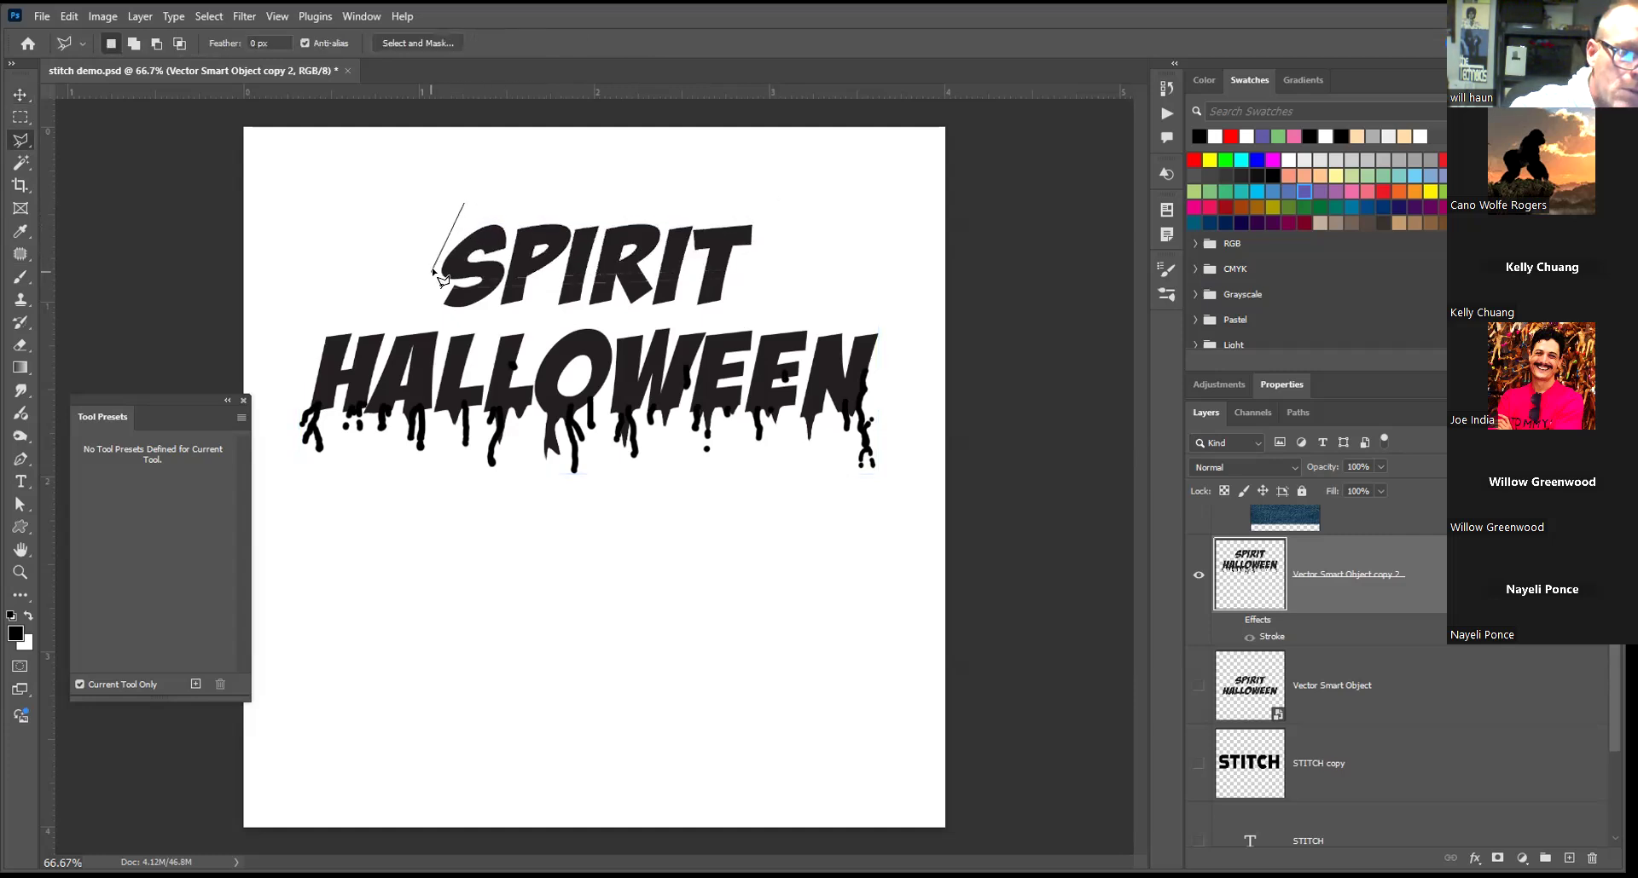
left_click(770, 263)
left_click(790, 206)
left_click(463, 204)
key("v")
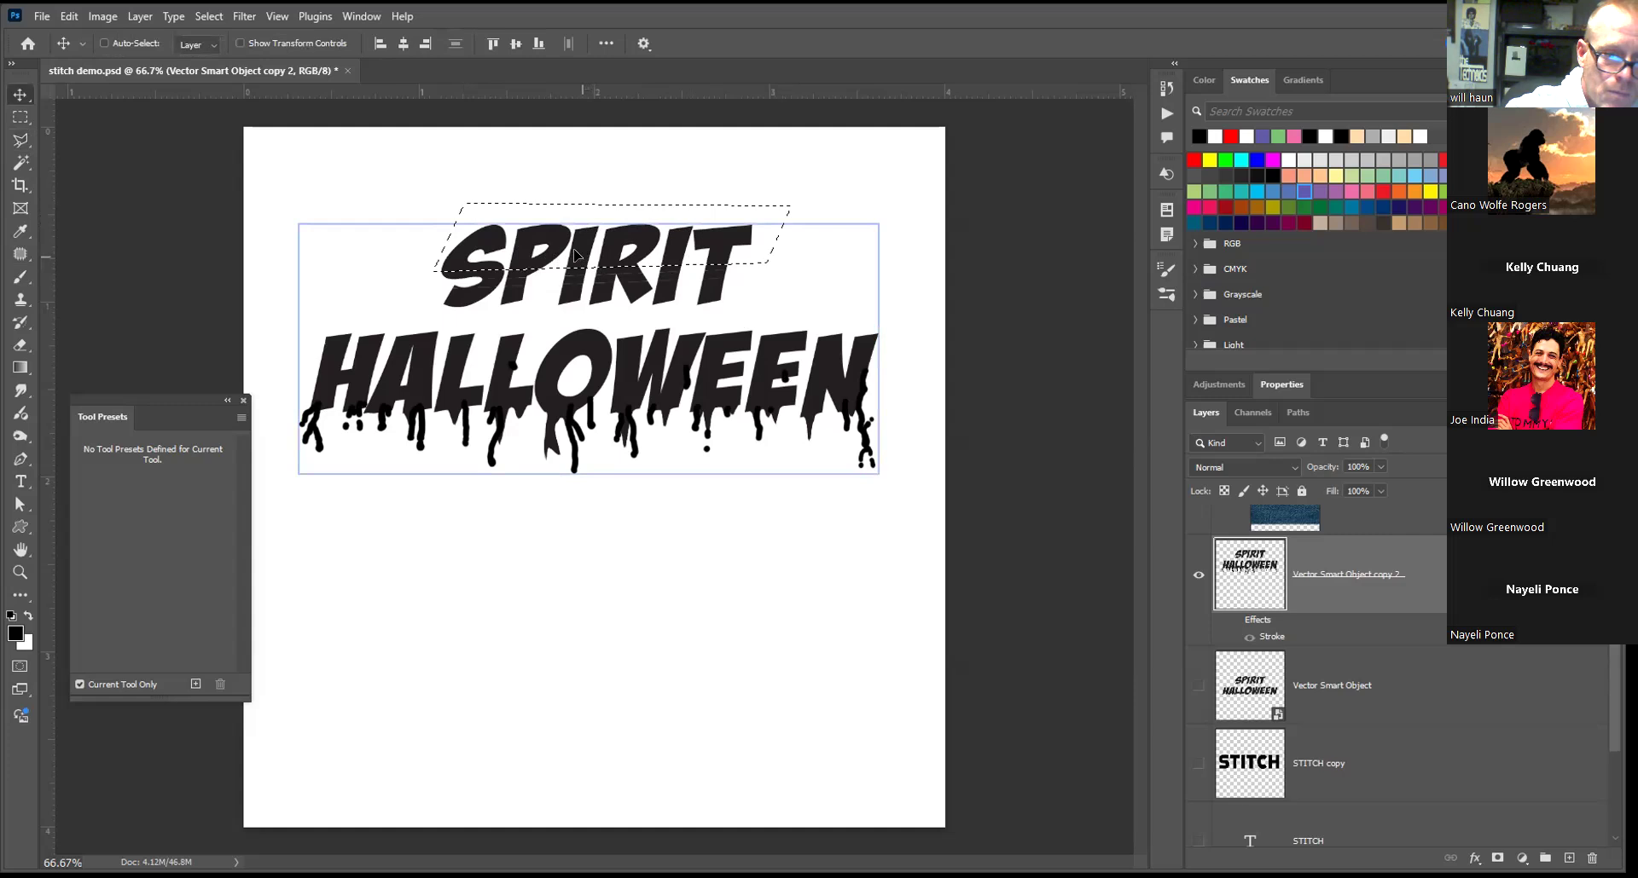
left_click_drag(574, 256, 566, 252)
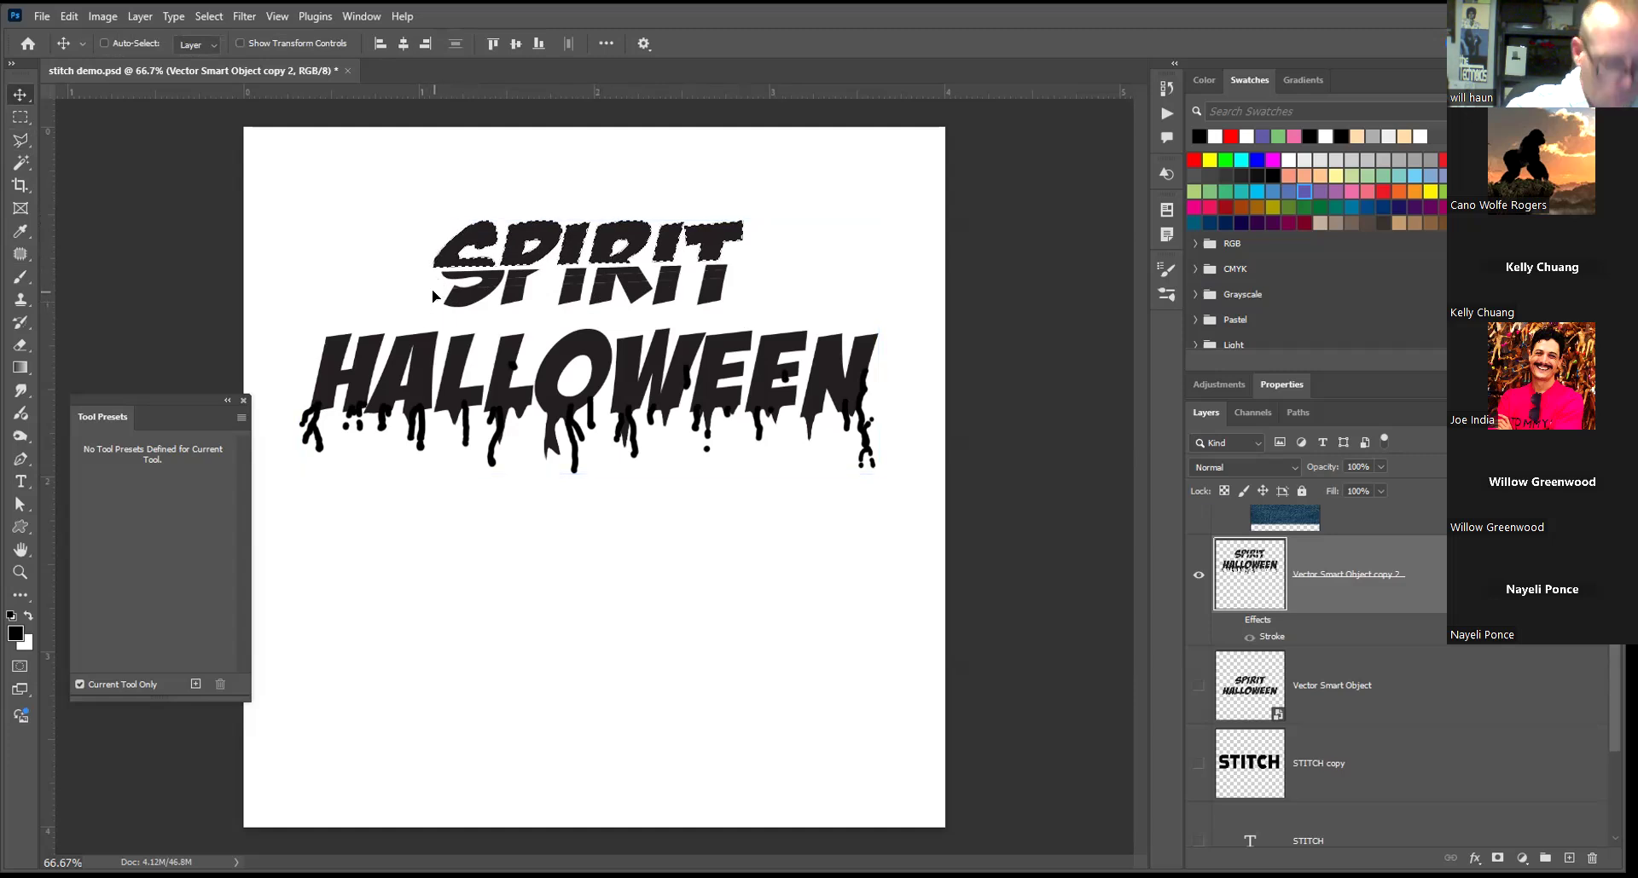
key("ctrl+d")
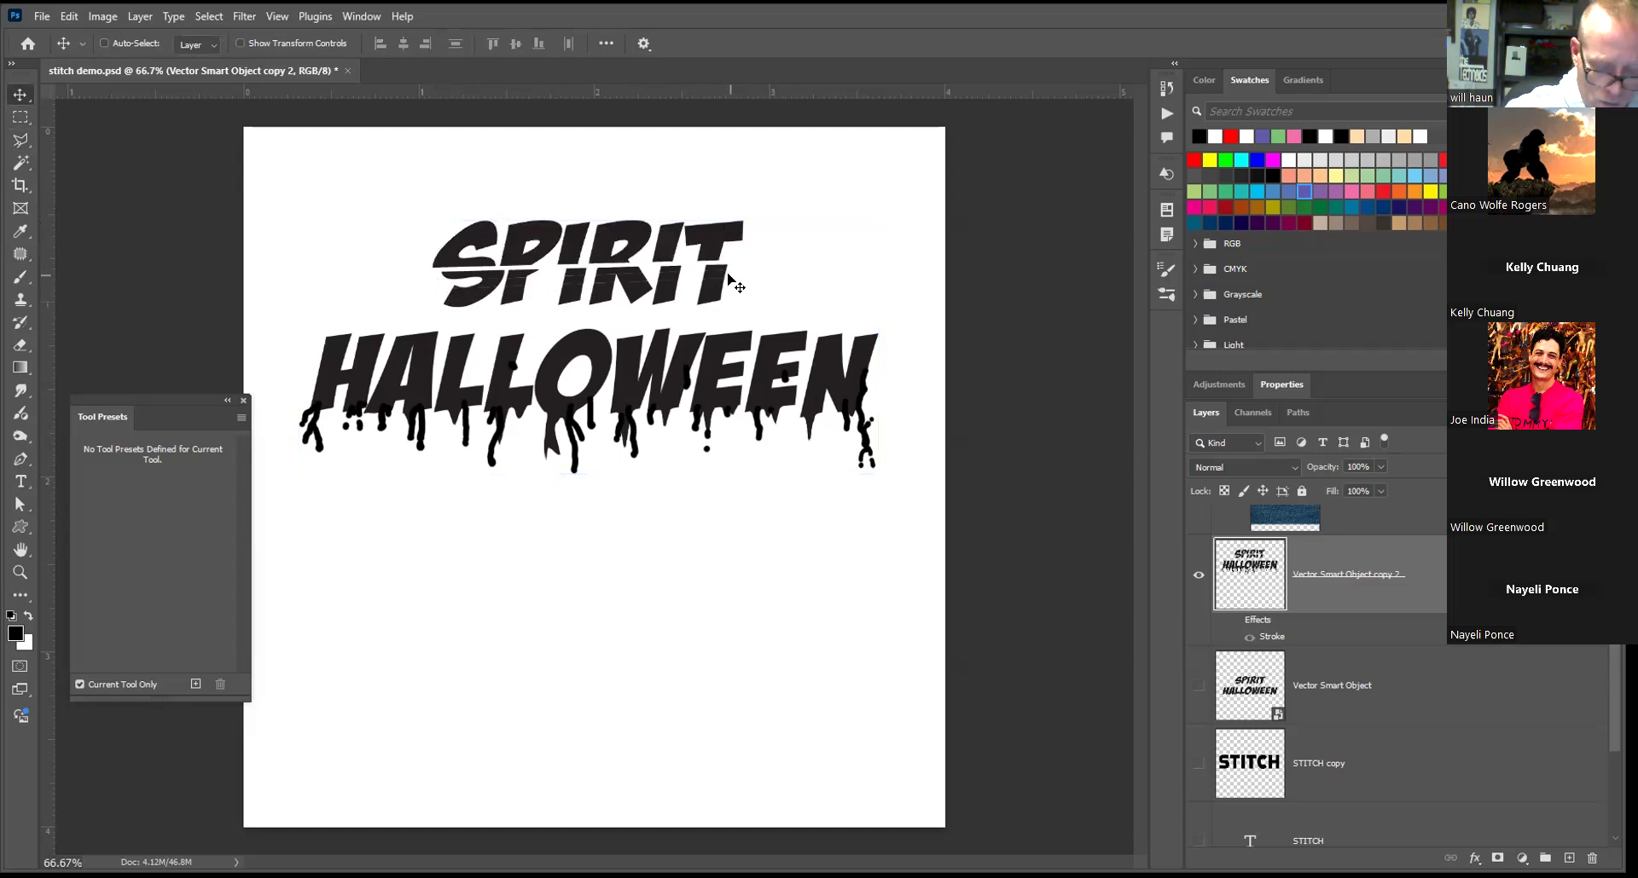
Select the lower strip of SPIRIT with the Polygonal Lasso, shift it slightly down and to the left, and deselect
key("l")
mouse_move(733, 275)
left_mouse_down()
mouse_move(516, 294)
mouse_move(431, 283)
mouse_move(433, 320)
mouse_move(732, 312)
mouse_move(730, 277)
left_mouse_up()
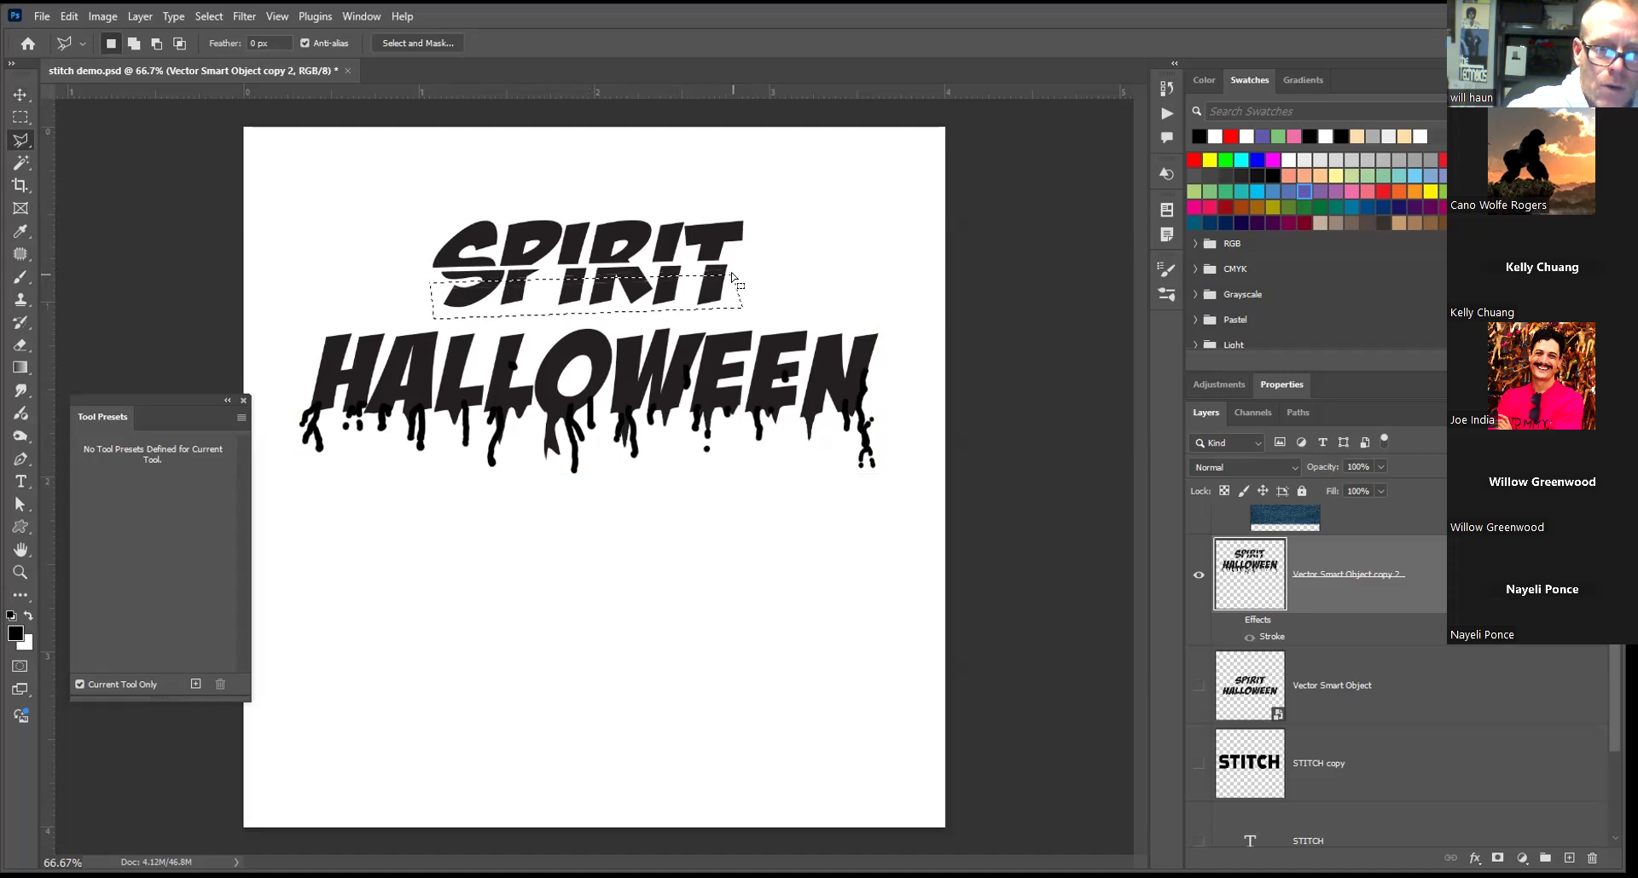
key("v")
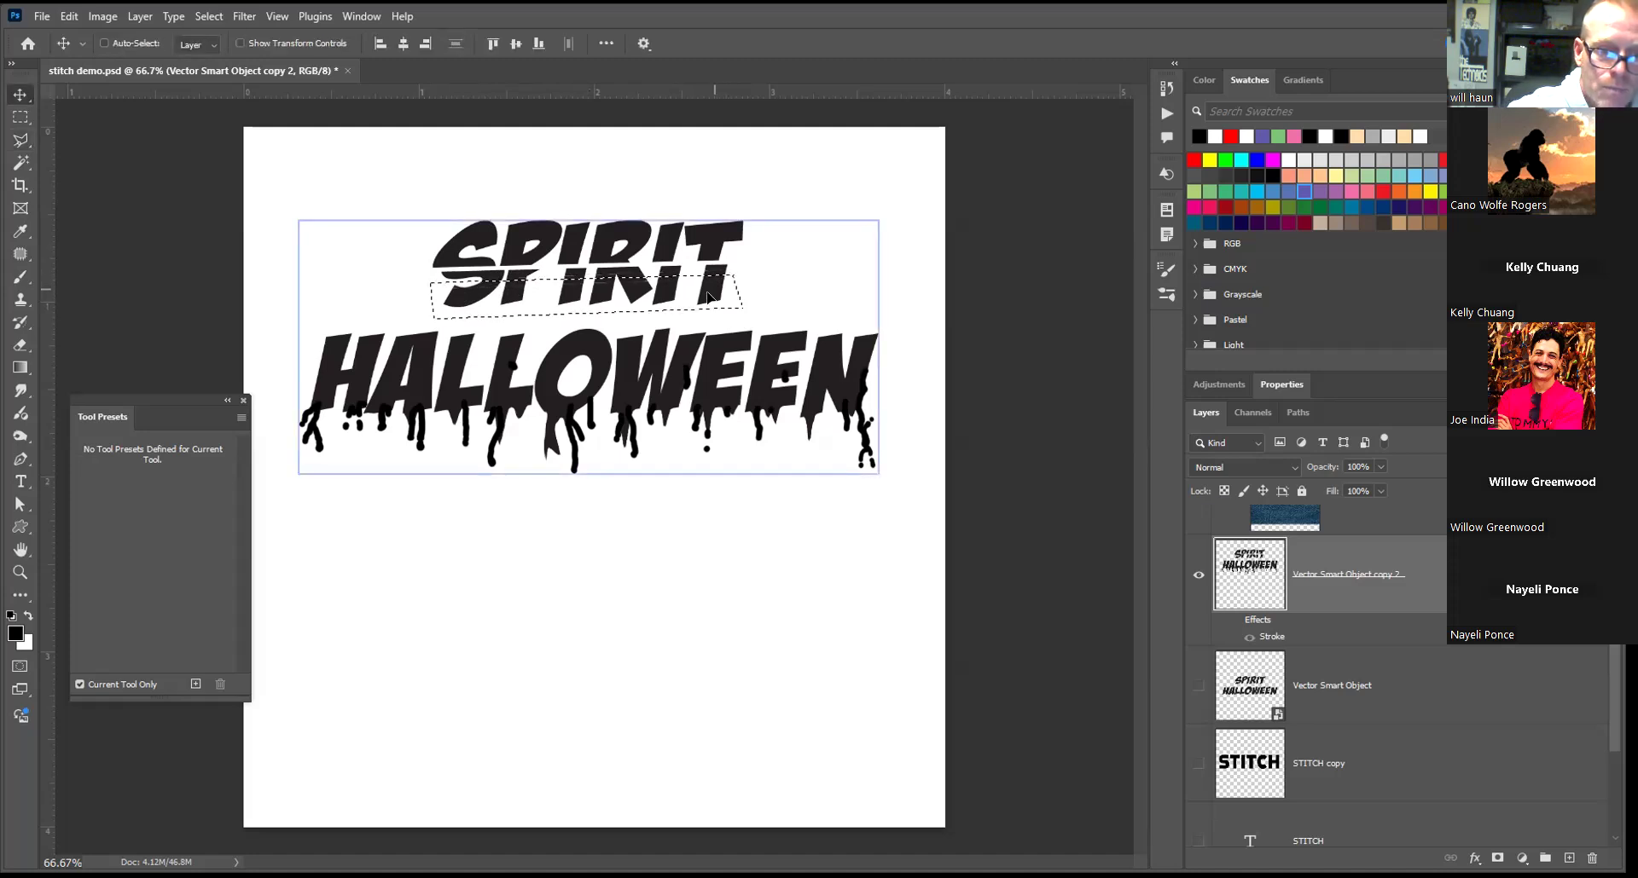
left_click_drag(706, 291, 704, 293)
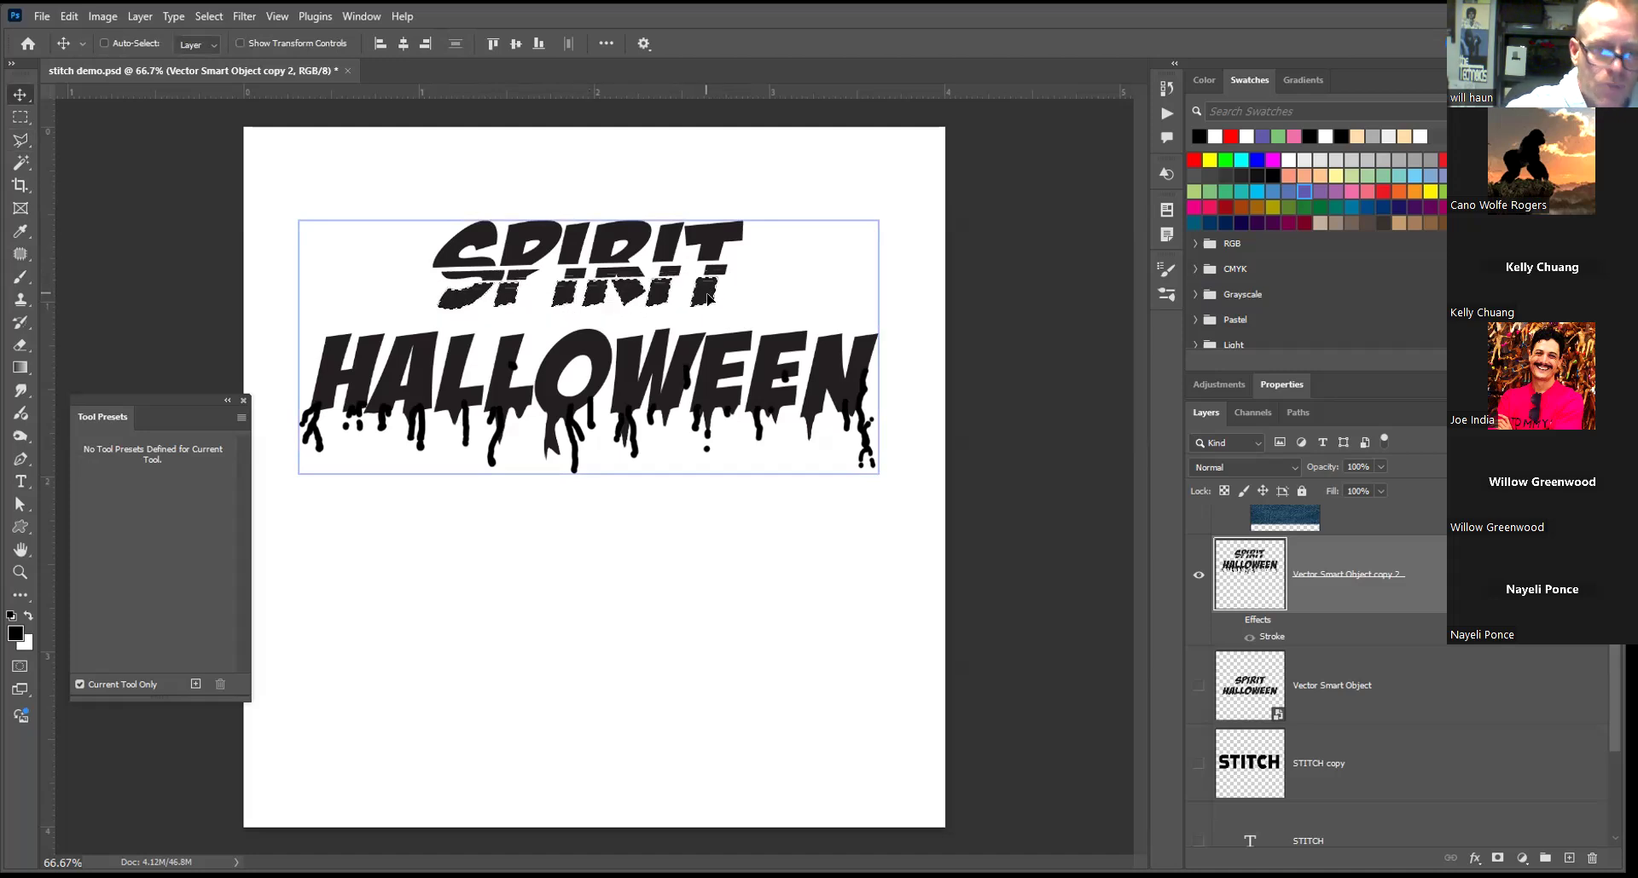
key("ctrl+d")
Select a slanted sliver across the tops of the SPIRIT letters with the Polygonal Lasso, nudge it up four steps, and deselect
key("l")
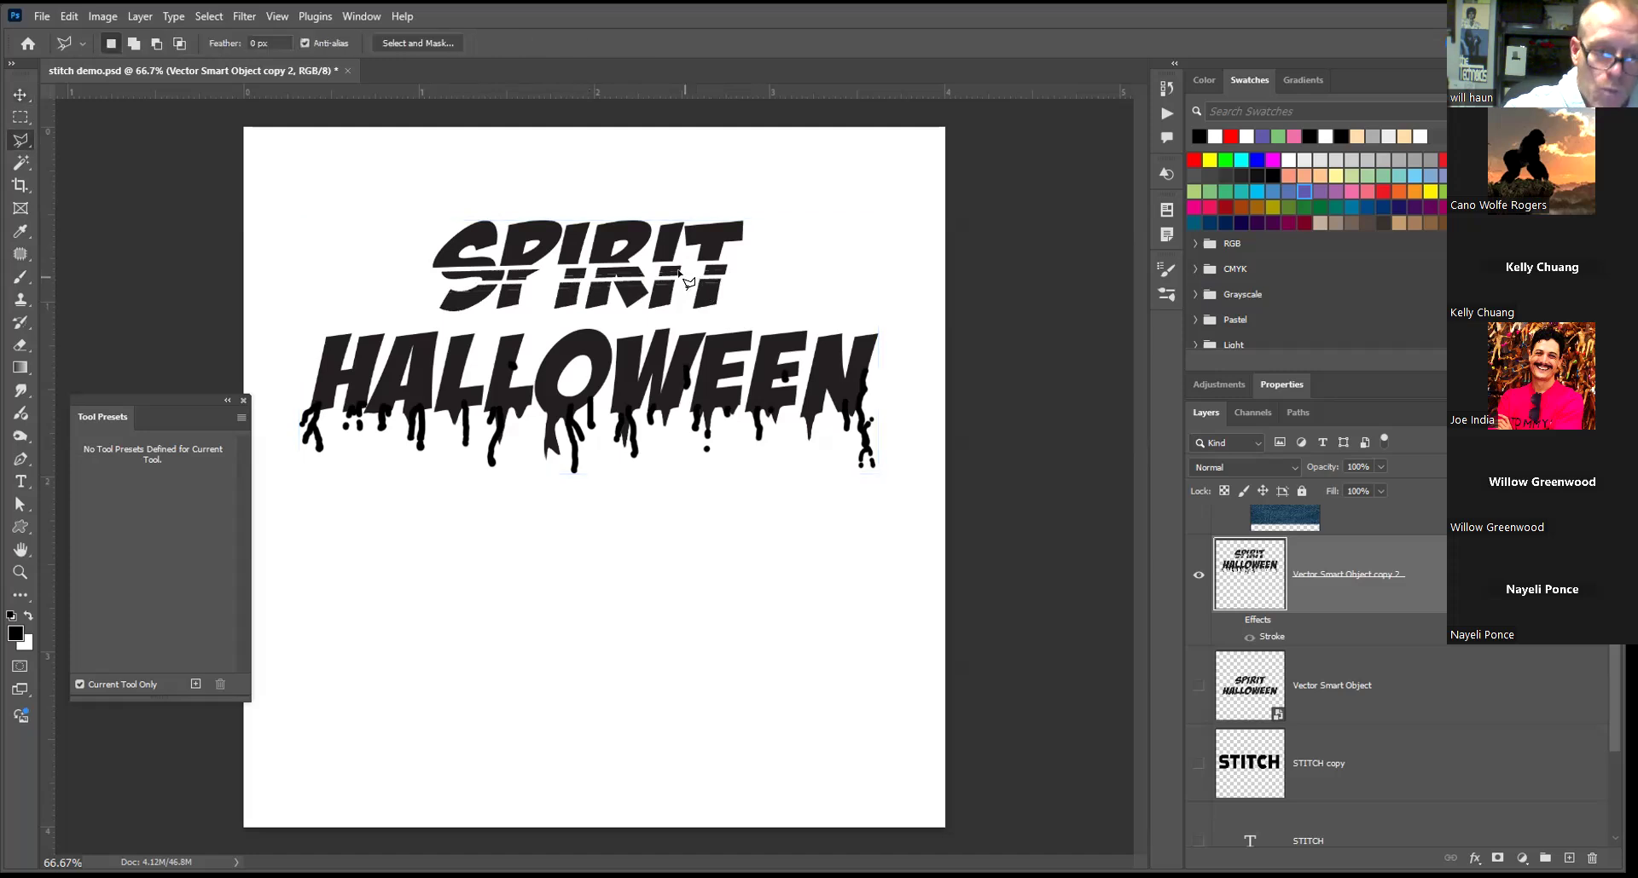
left_click(465, 207)
left_click(435, 246)
left_click(754, 226)
left_click(662, 188)
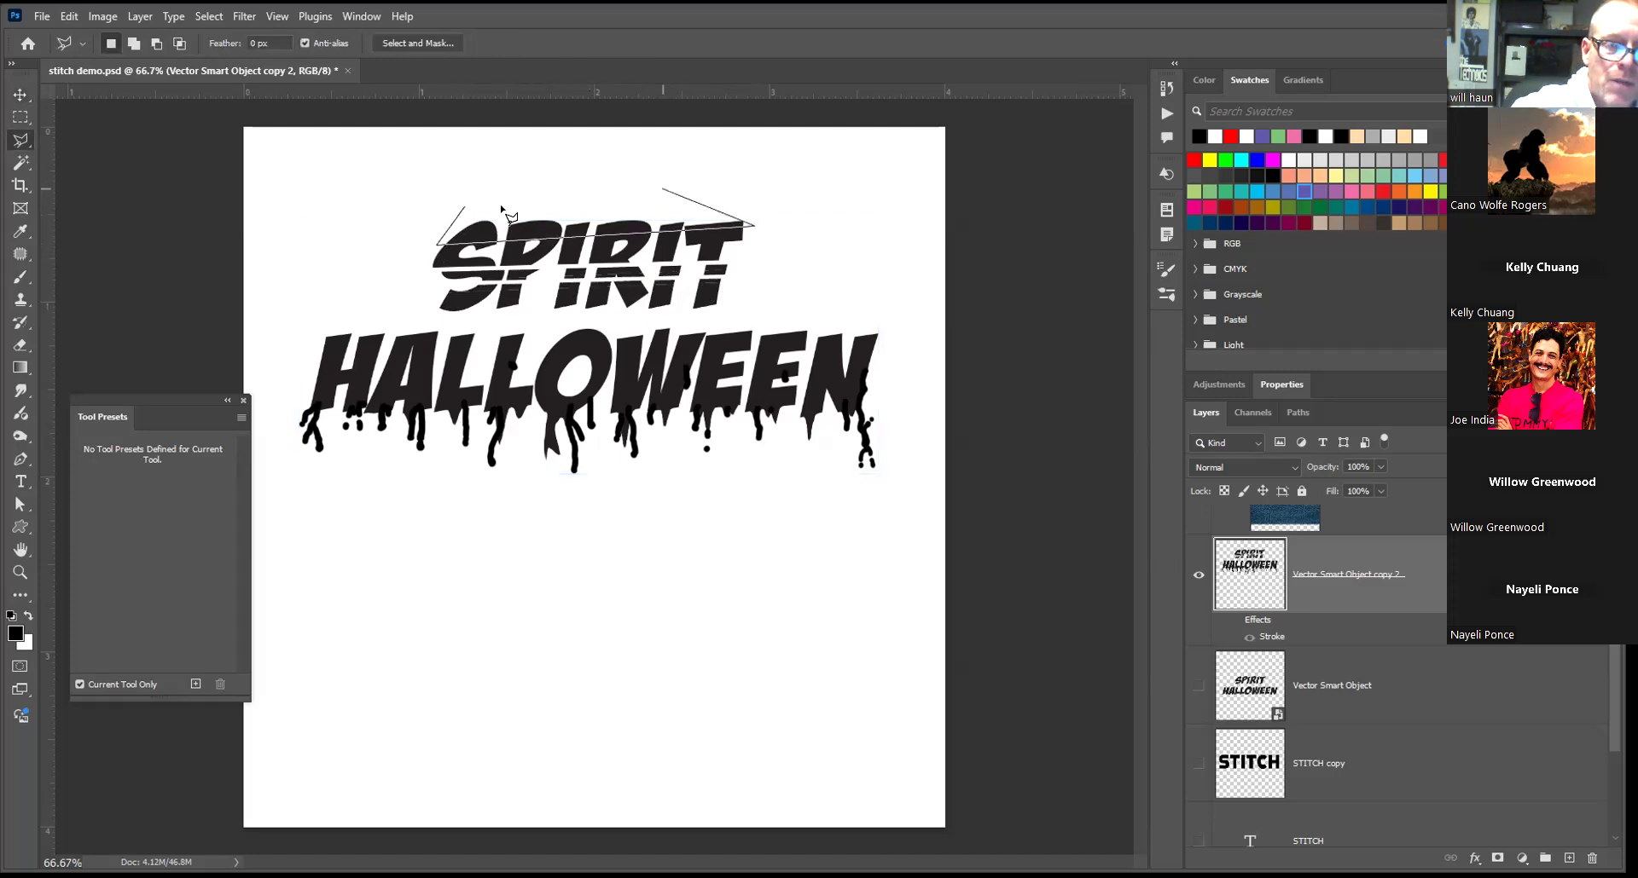
left_click(465, 206)
key("v")
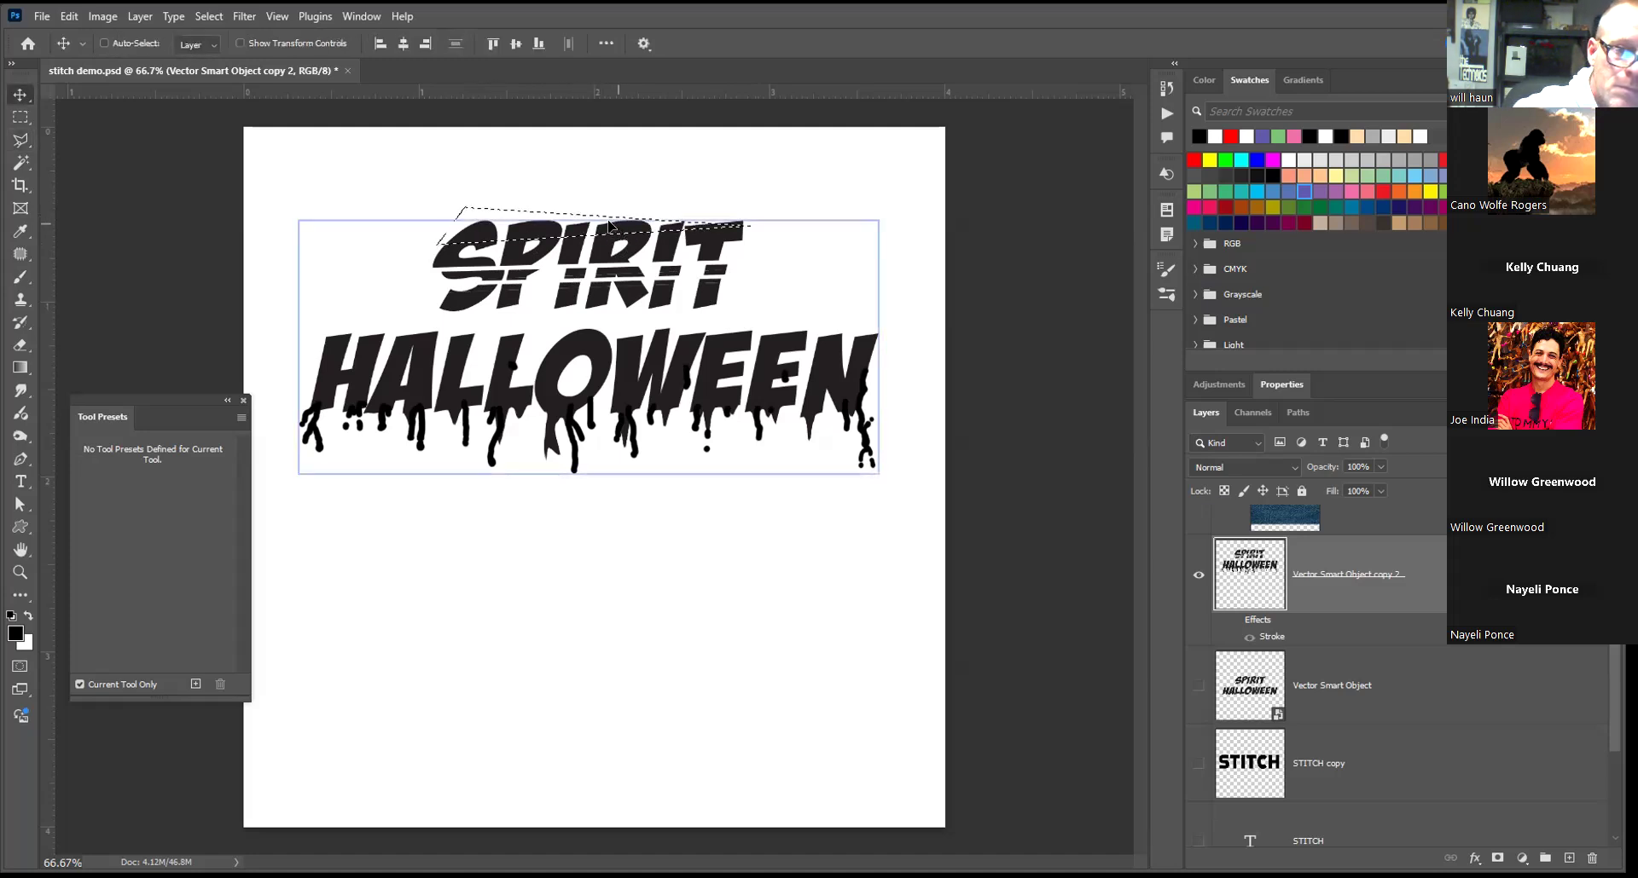
key("Up")
key("Up")
key("Up")
key("Up")
key("ctrl+d")
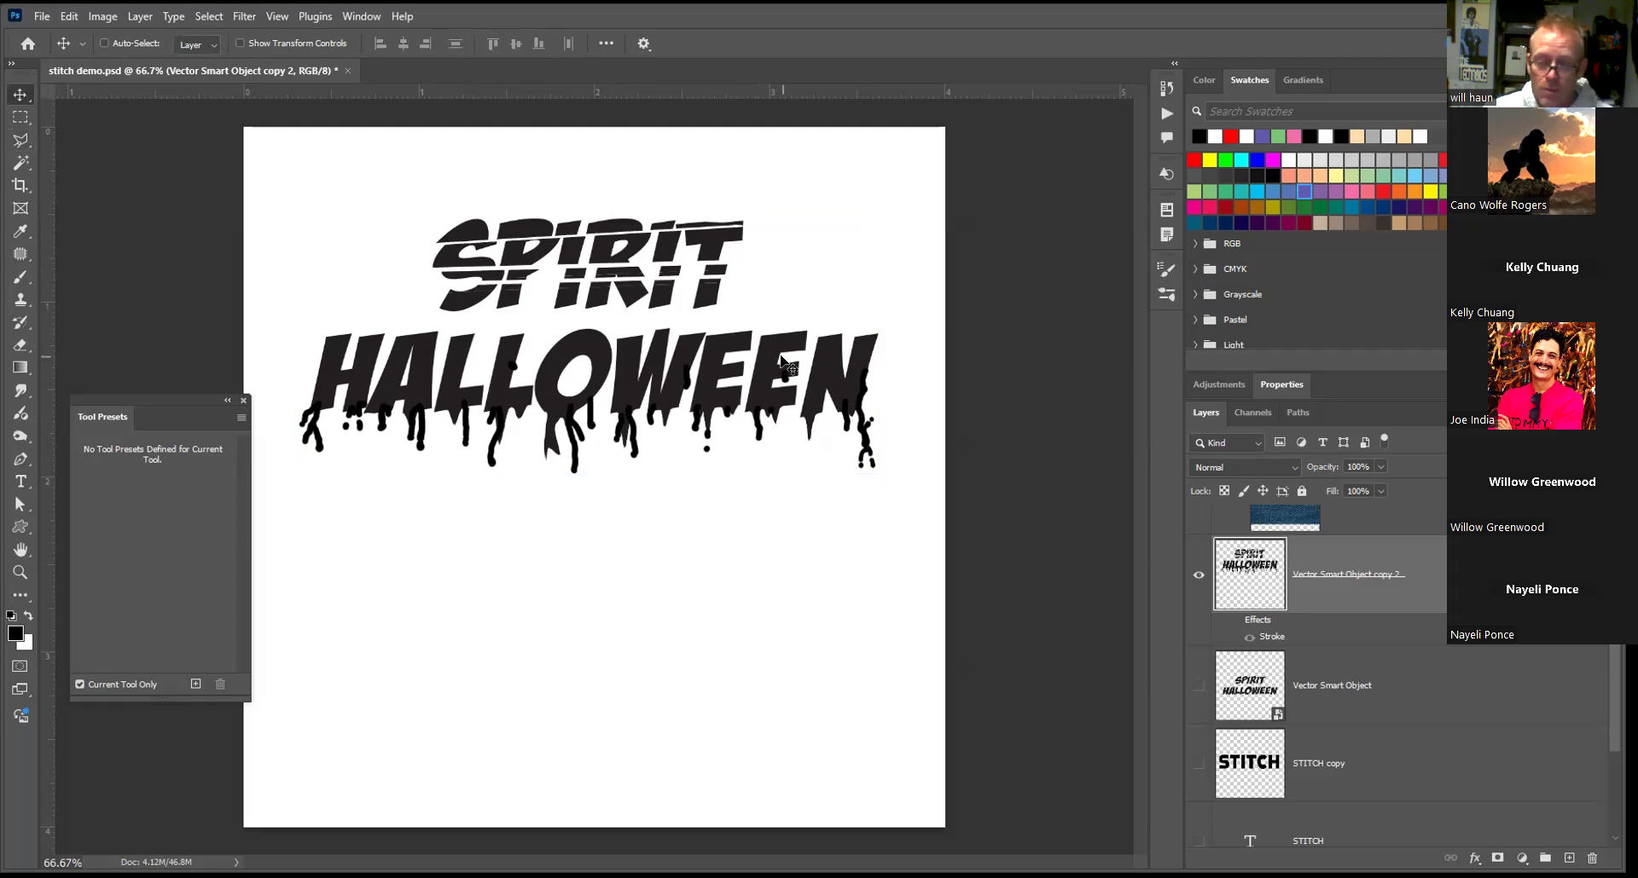
Turn the sliced and dripping lettering layer's effects back on and add a new empty layer clipped to that lettering
left_click(1236, 622)
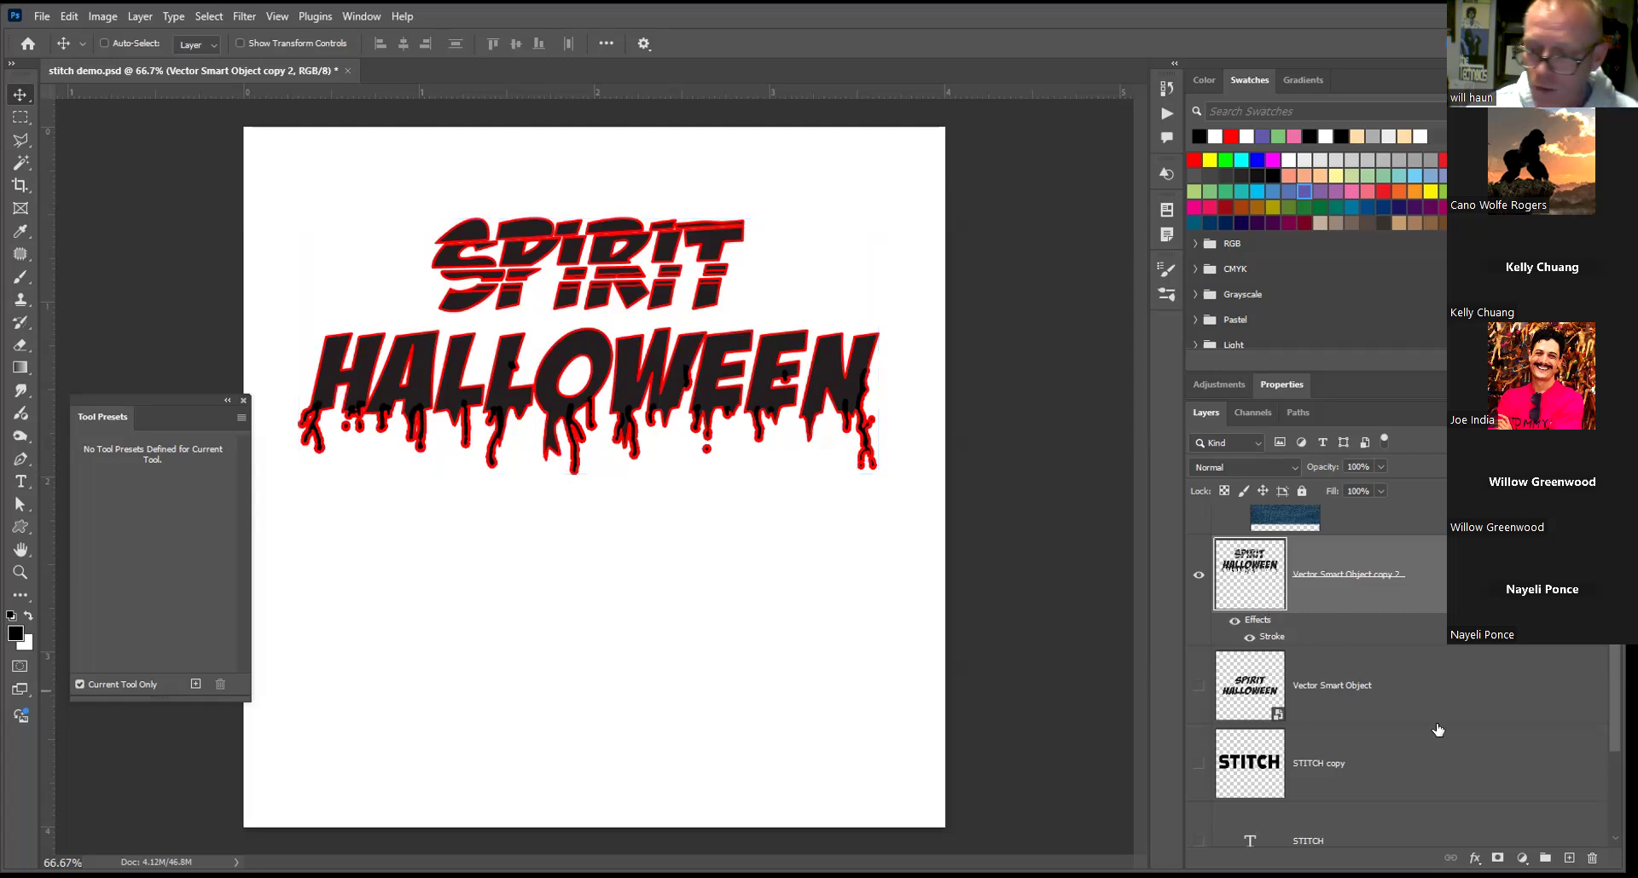
left_click(1569, 858)
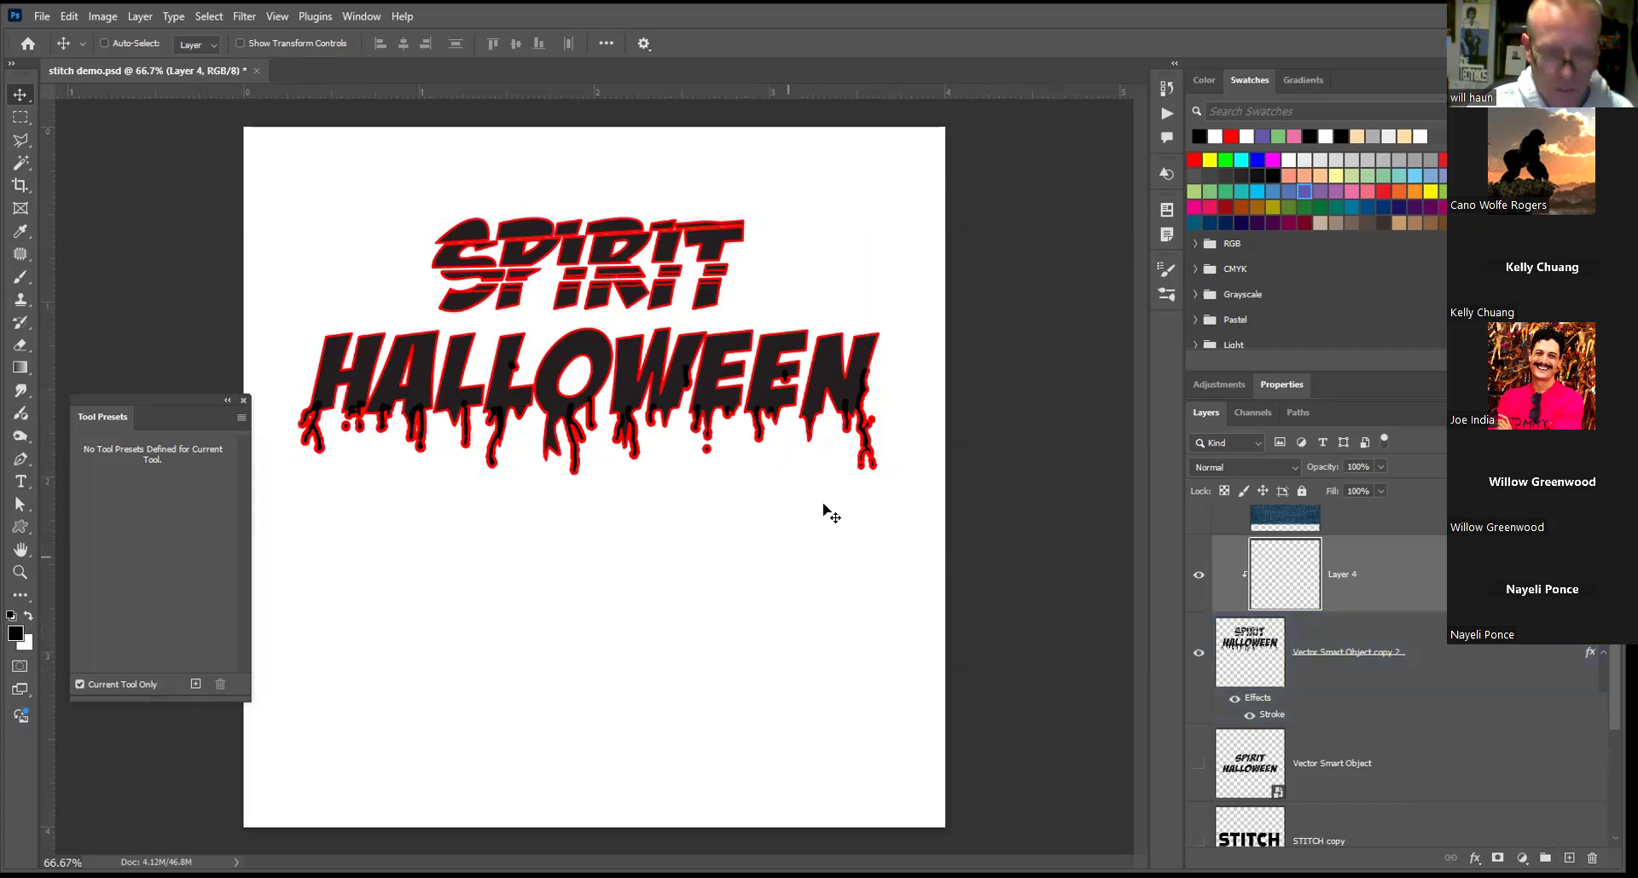
Choose the Zipatone Straight brush from the stiches brush group for painting on the new clipped layer
key("b")
key("F5")
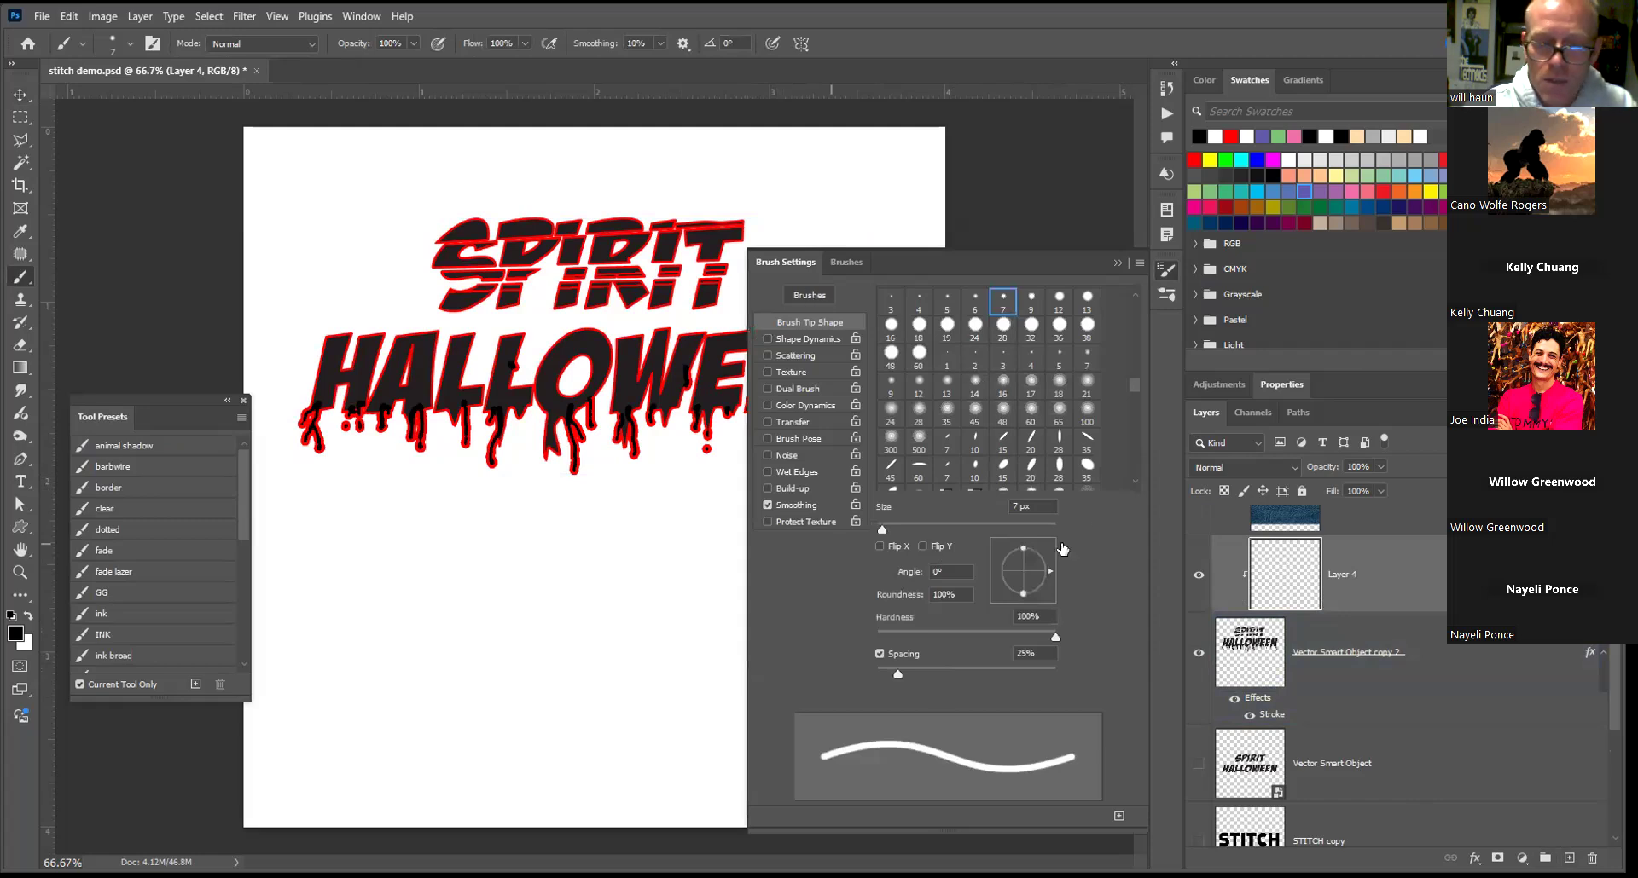
left_click(812, 293)
left_click(824, 560)
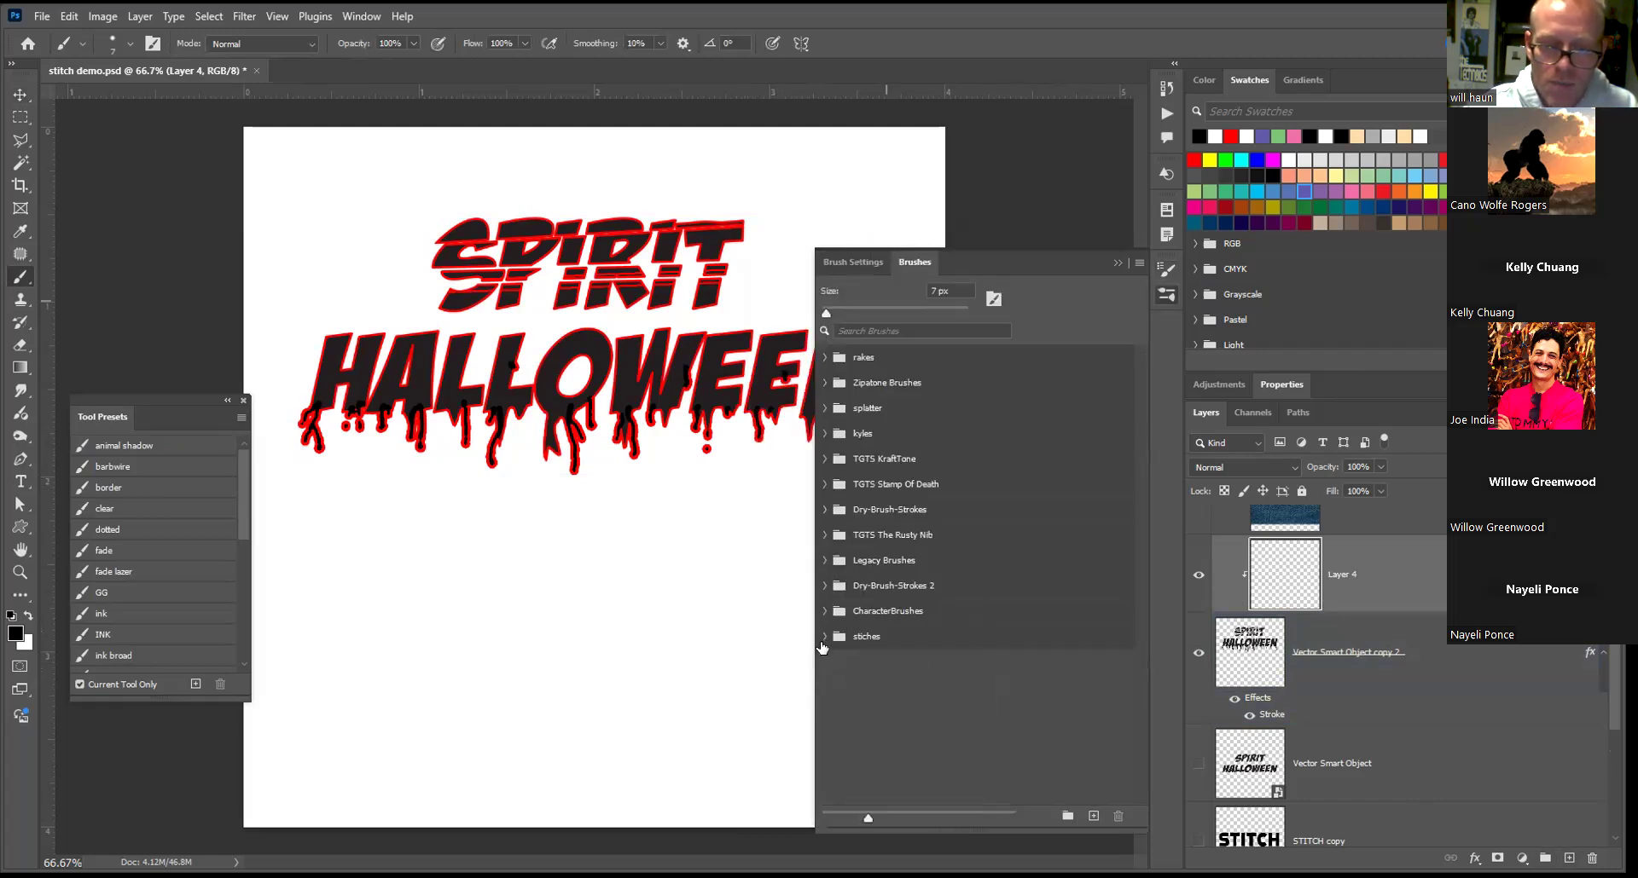
left_click(823, 638)
left_click(1047, 703)
Set the Zipatone Straight brush size to 500 px and rotate its tip to an angle of 91°
key("bracketleft")
key("bracketleft")
key("bracketleft")
key("bracketleft")
key("bracketleft")
key("bracketleft")
key("bracketleft")
key("bracketleft")
key("bracketleft")
key("bracketleft")
key("bracketleft")
key("bracketleft")
key("bracketleft")
key("bracketleft")
key("bracketleft")
key("bracketleft")
key("bracketleft")
key("bracketleft")
key("bracketleft")
key("bracketleft")
key("bracketright")
key("bracketright")
key("bracketright")
key("bracketright")
key("bracketright")
key("bracketright")
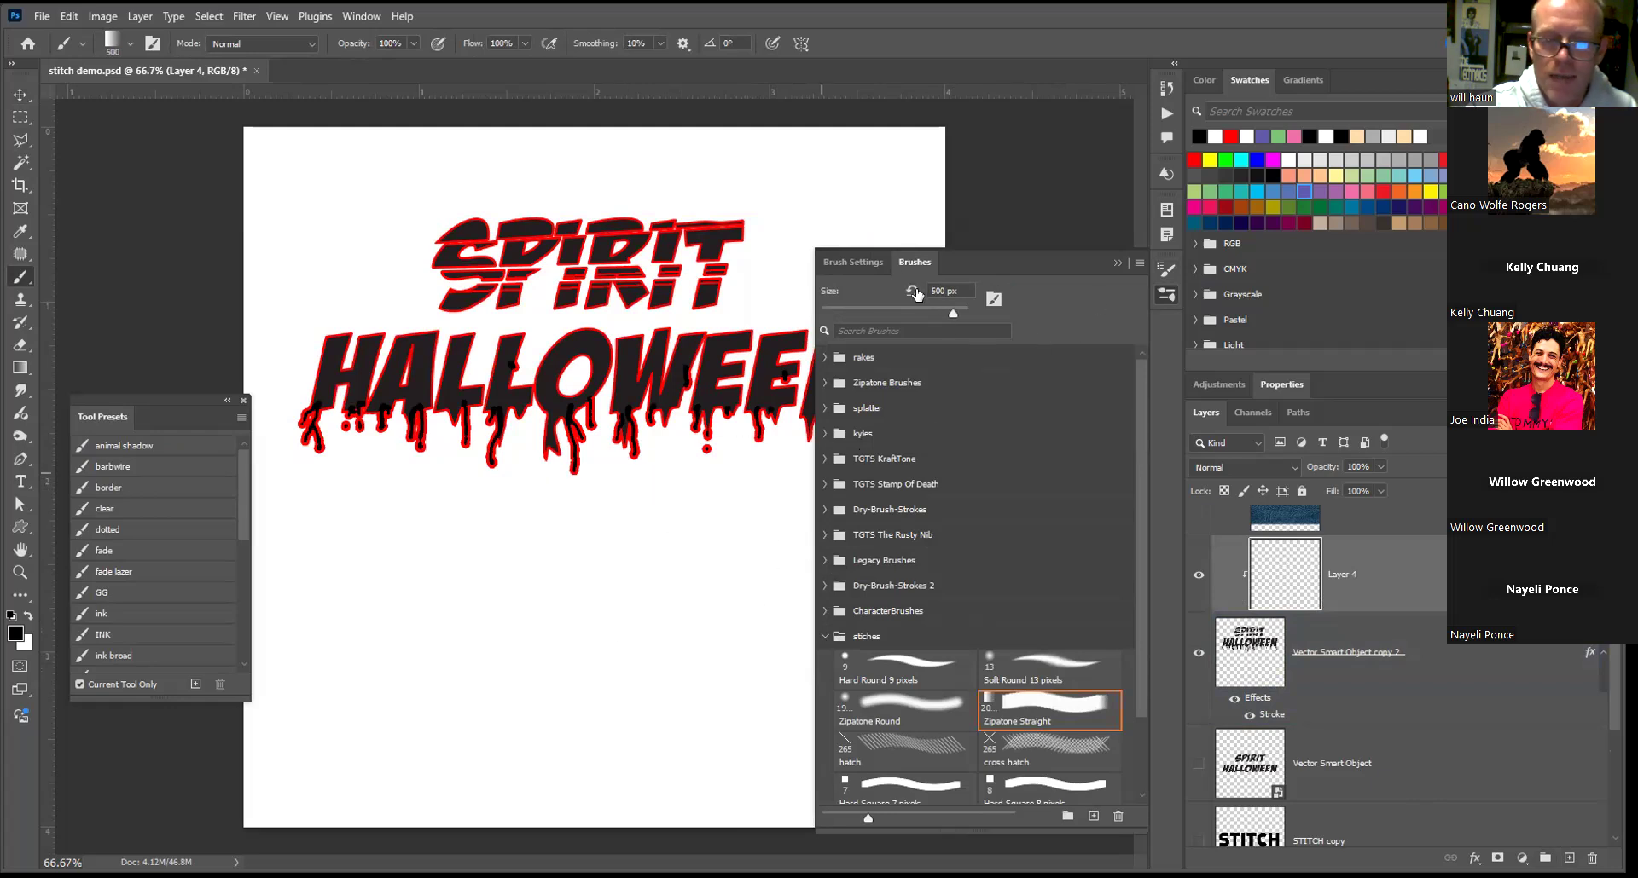
left_click(858, 264)
left_click_drag(1048, 570, 1021, 544)
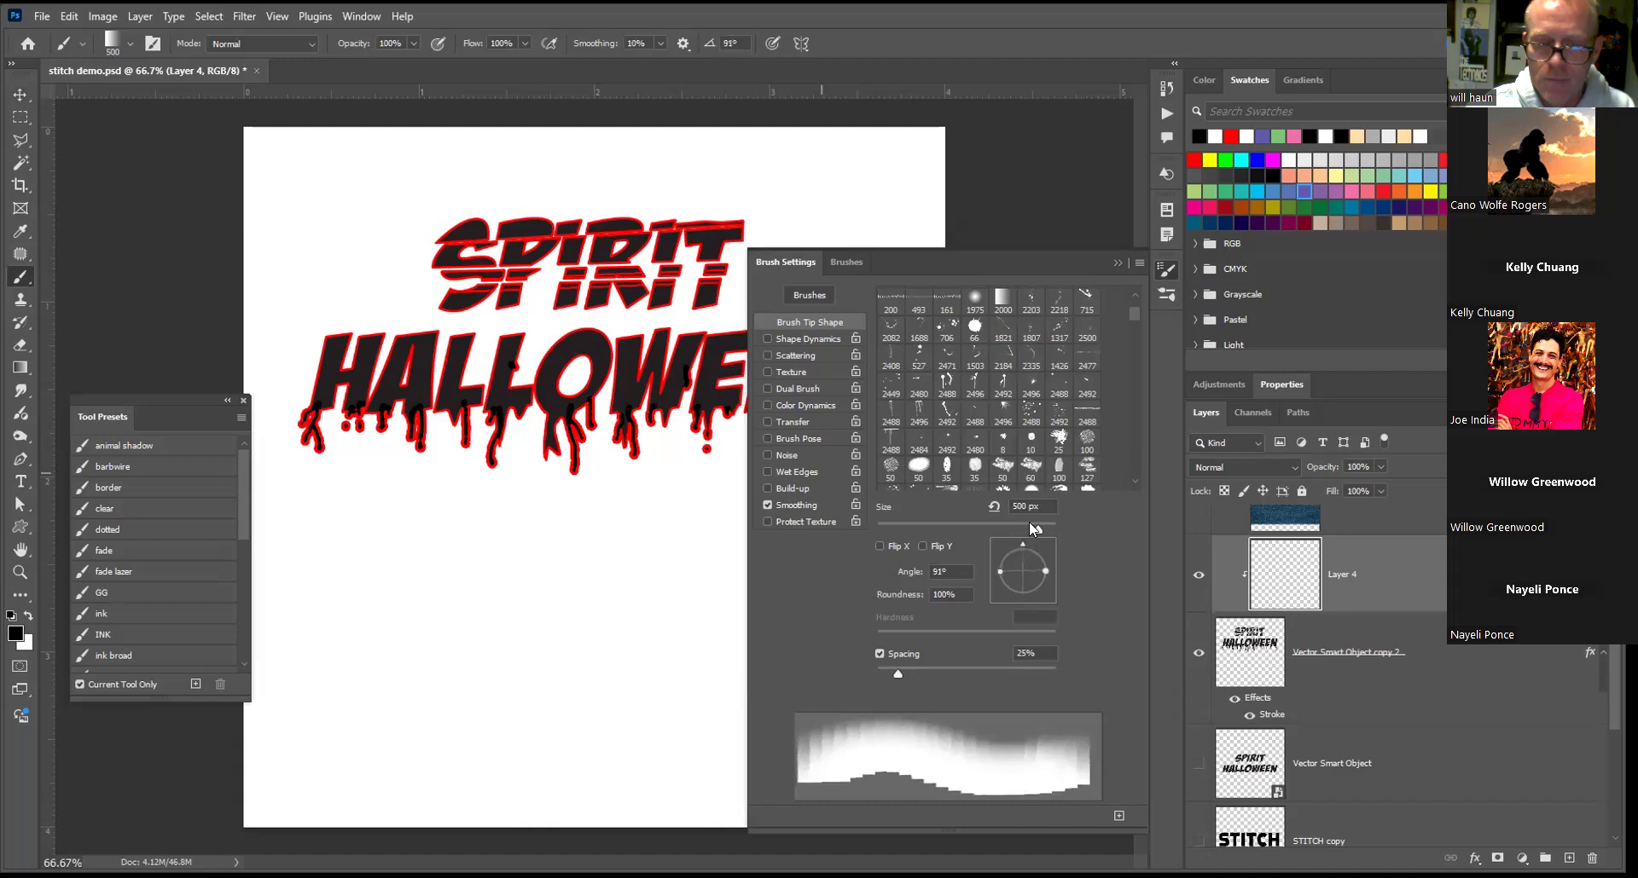
left_click(1117, 263)
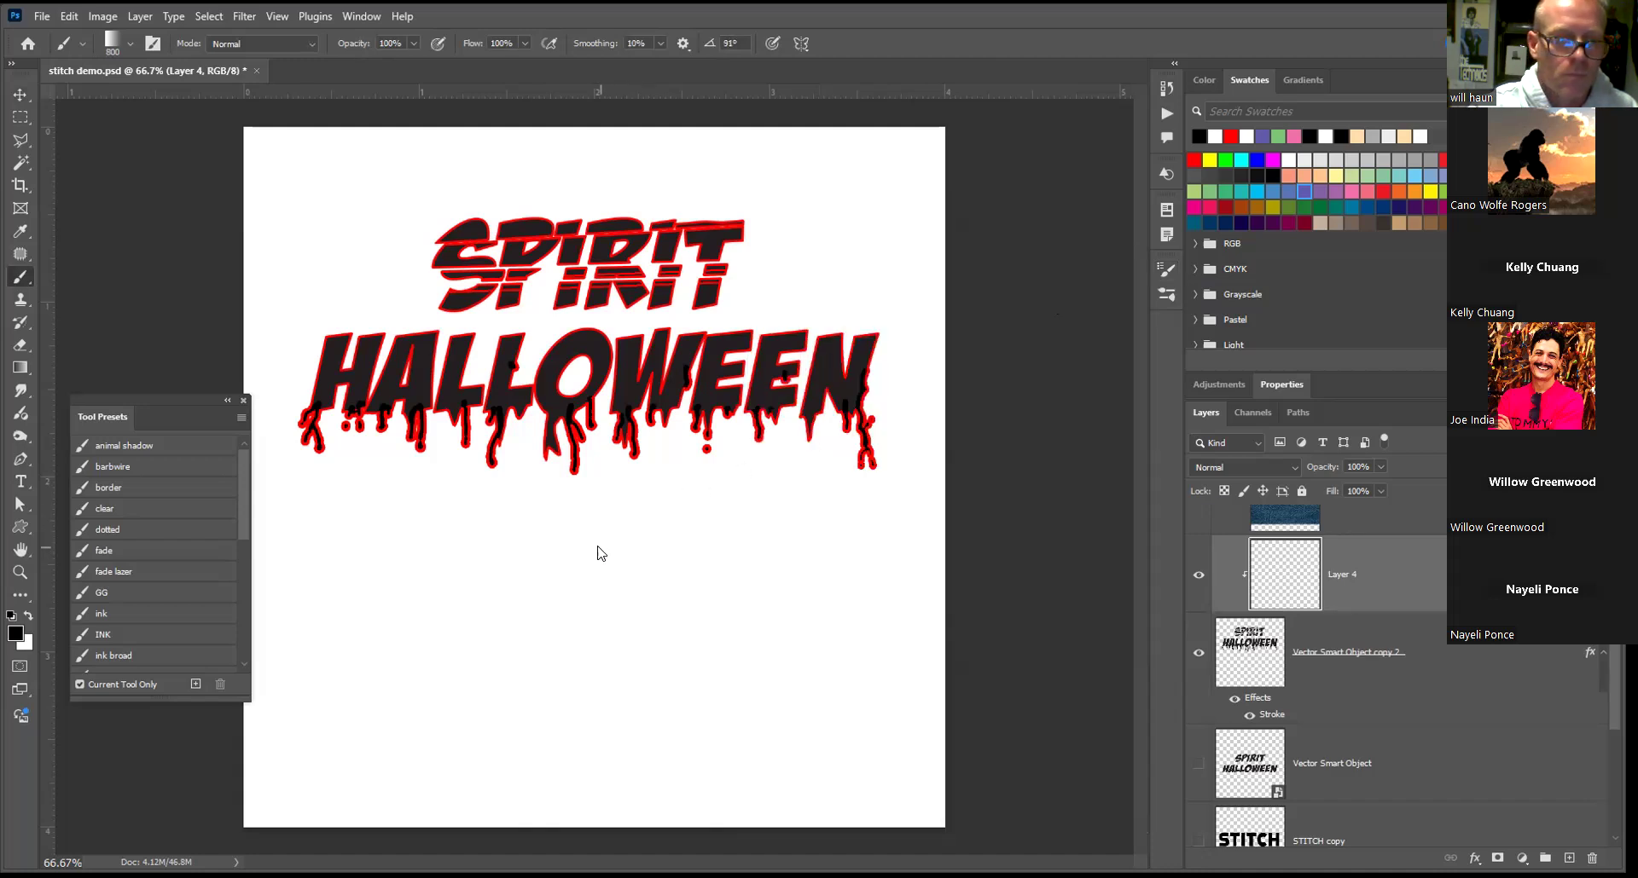
Stamp yellow halftone dots across the lower part of both halves of HALLOWEEN with the brush at 500 px
key("bracketleft")
key("bracketleft")
key("bracketleft")
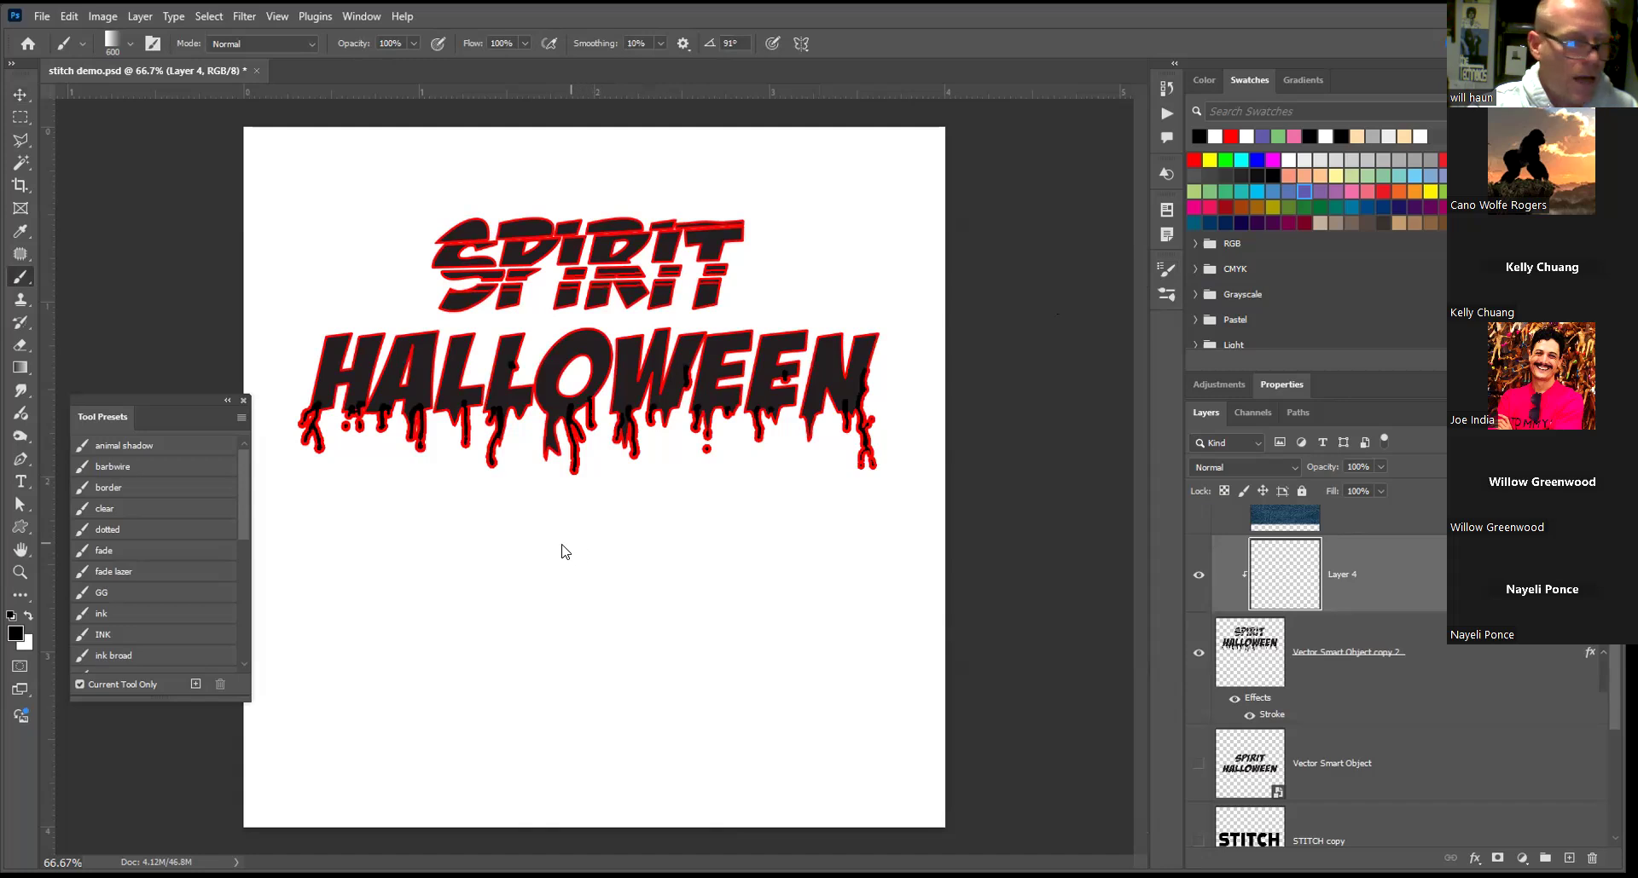
left_click(1431, 192)
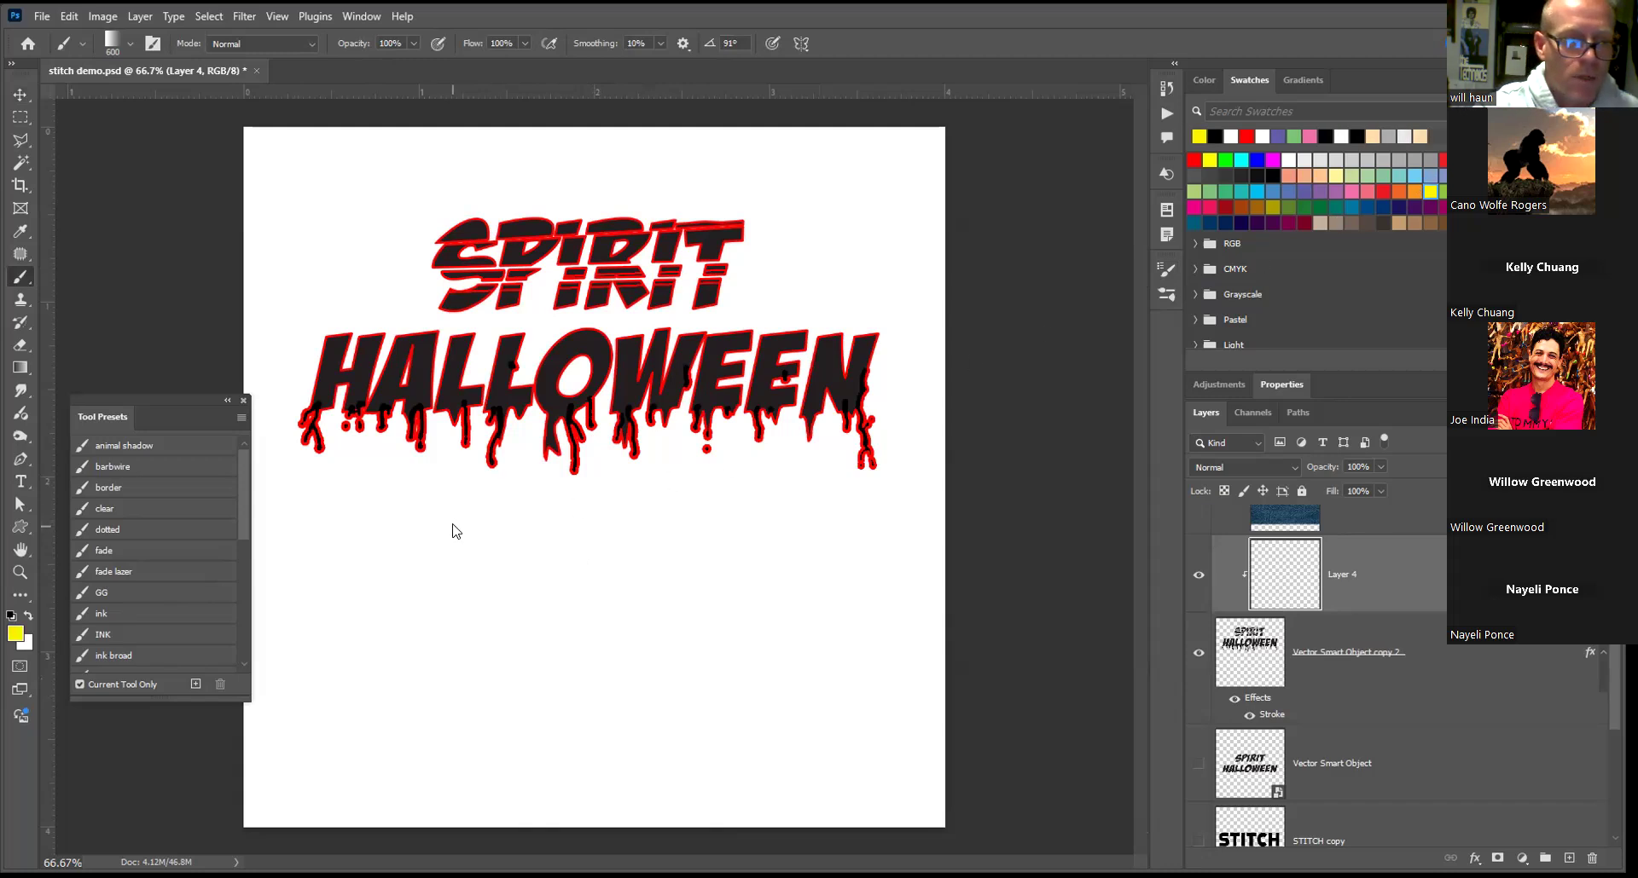
key("bracketleft")
left_click(447, 476)
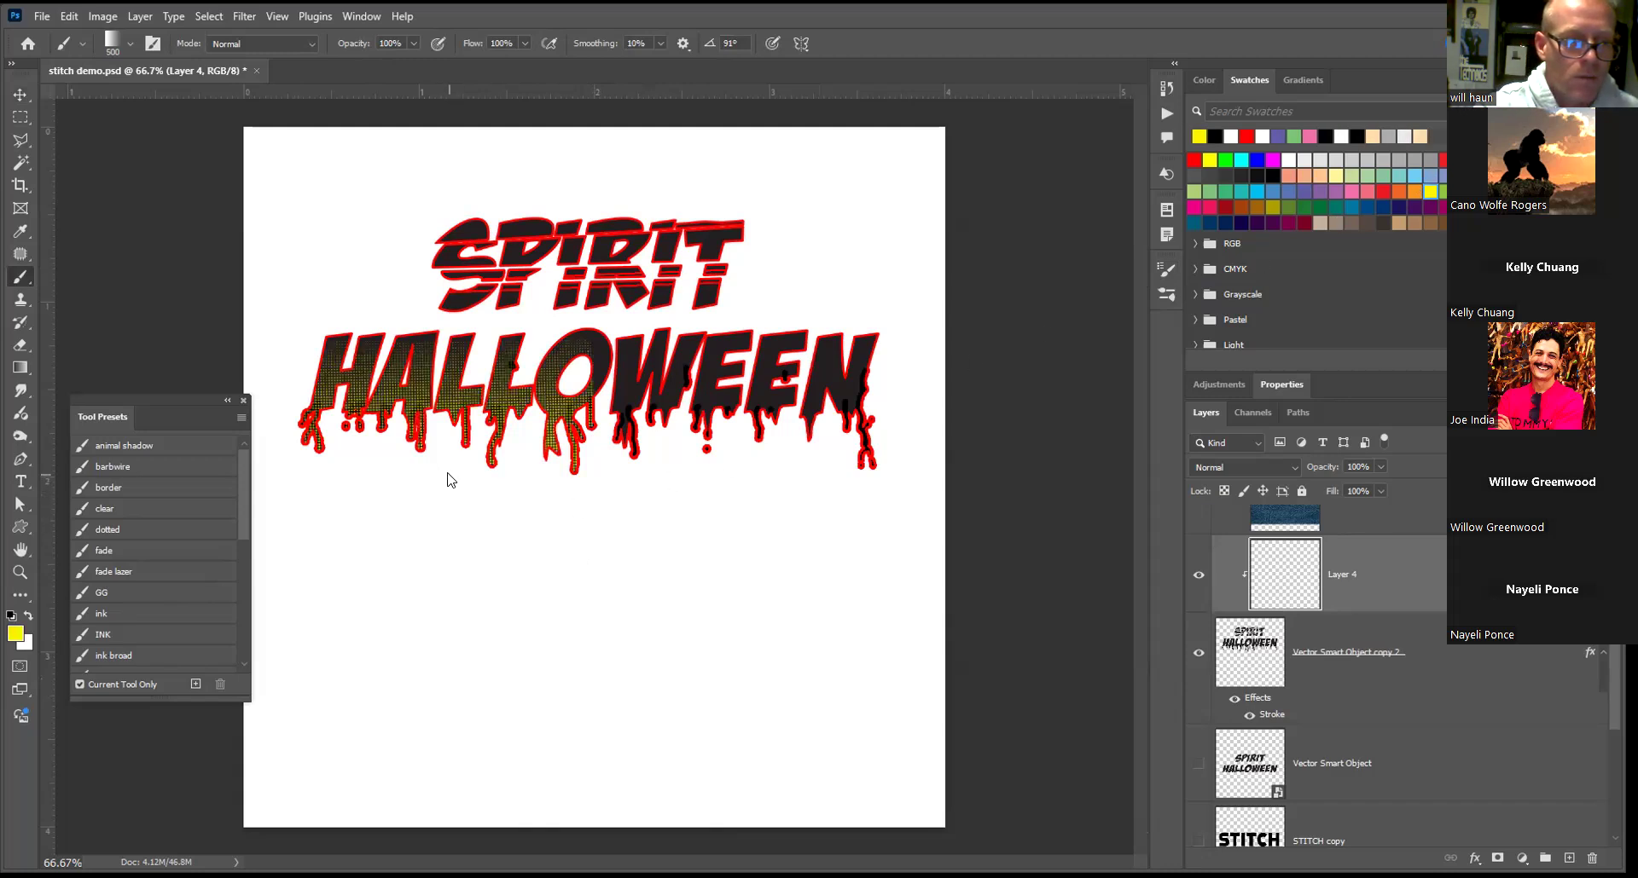
left_click(739, 467)
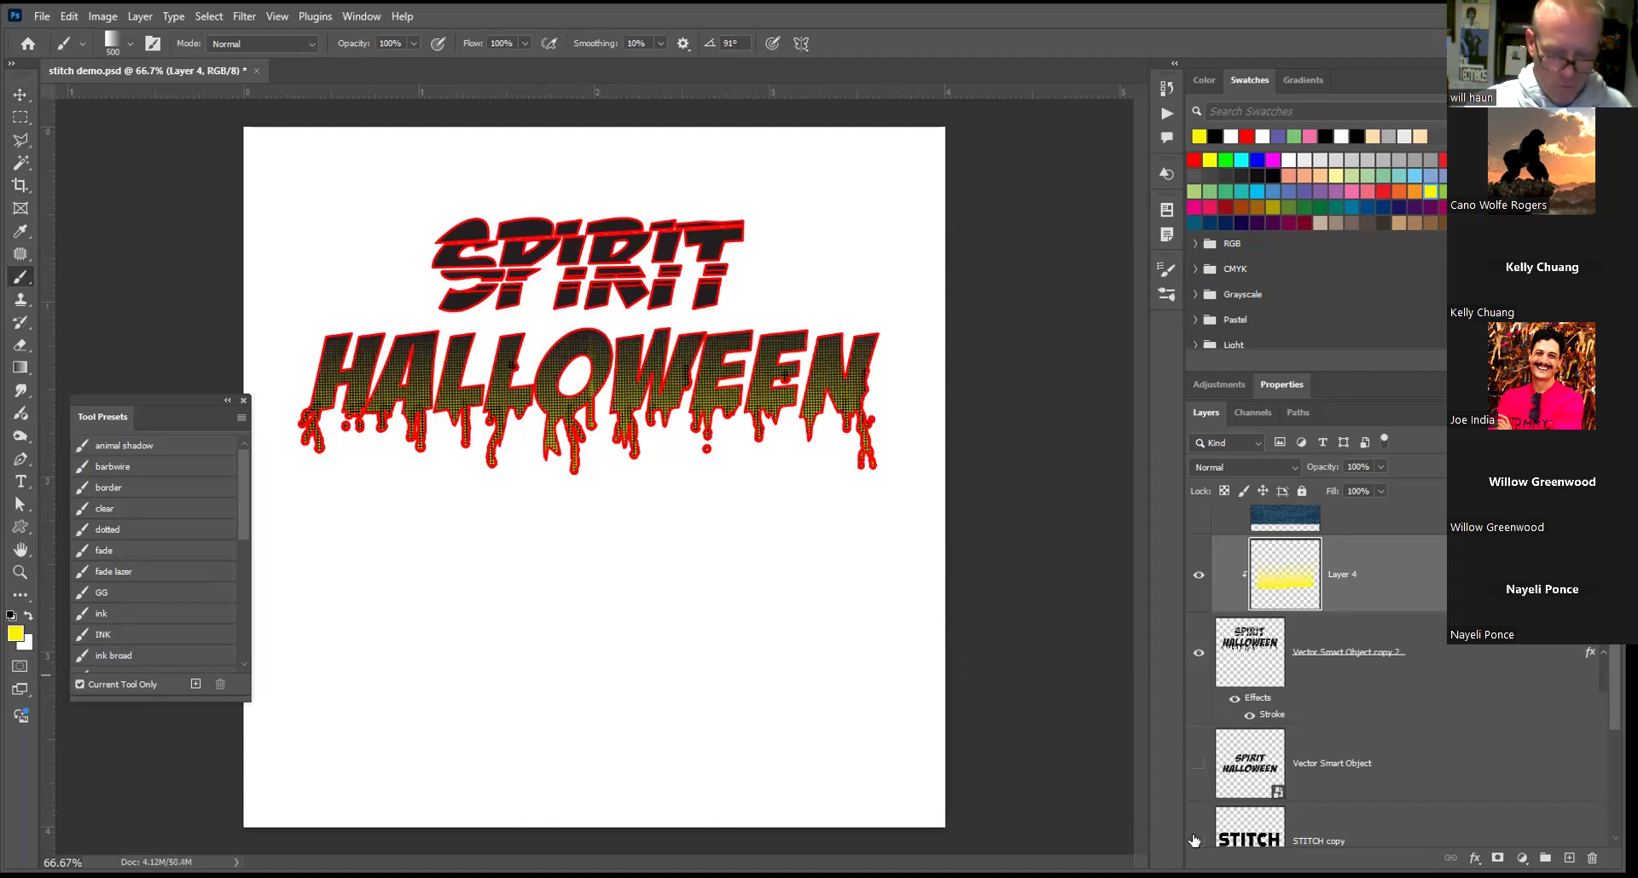
Examine the yellow halftone dots inside the HALLOWEEN letters and drips close up, up to 300% magnification
key("ctrl+plus")
key("ctrl+plus")
left_click_drag(711, 455, 832, 644)
key("ctrl+minus")
key("ctrl+minus")
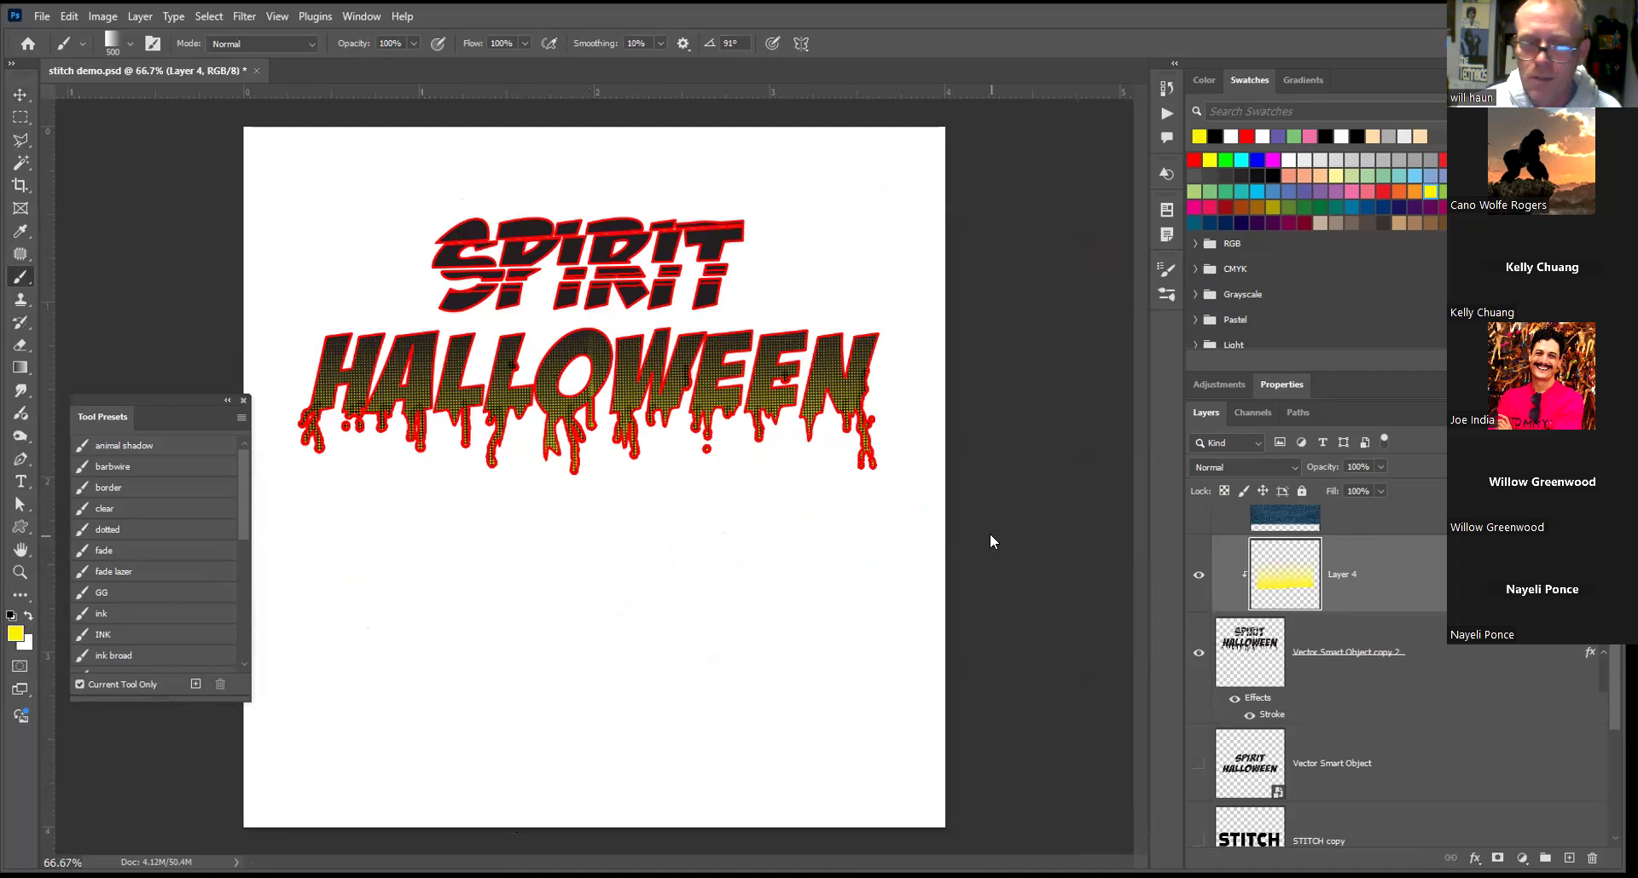
scroll(1114, 486, "up", 4)
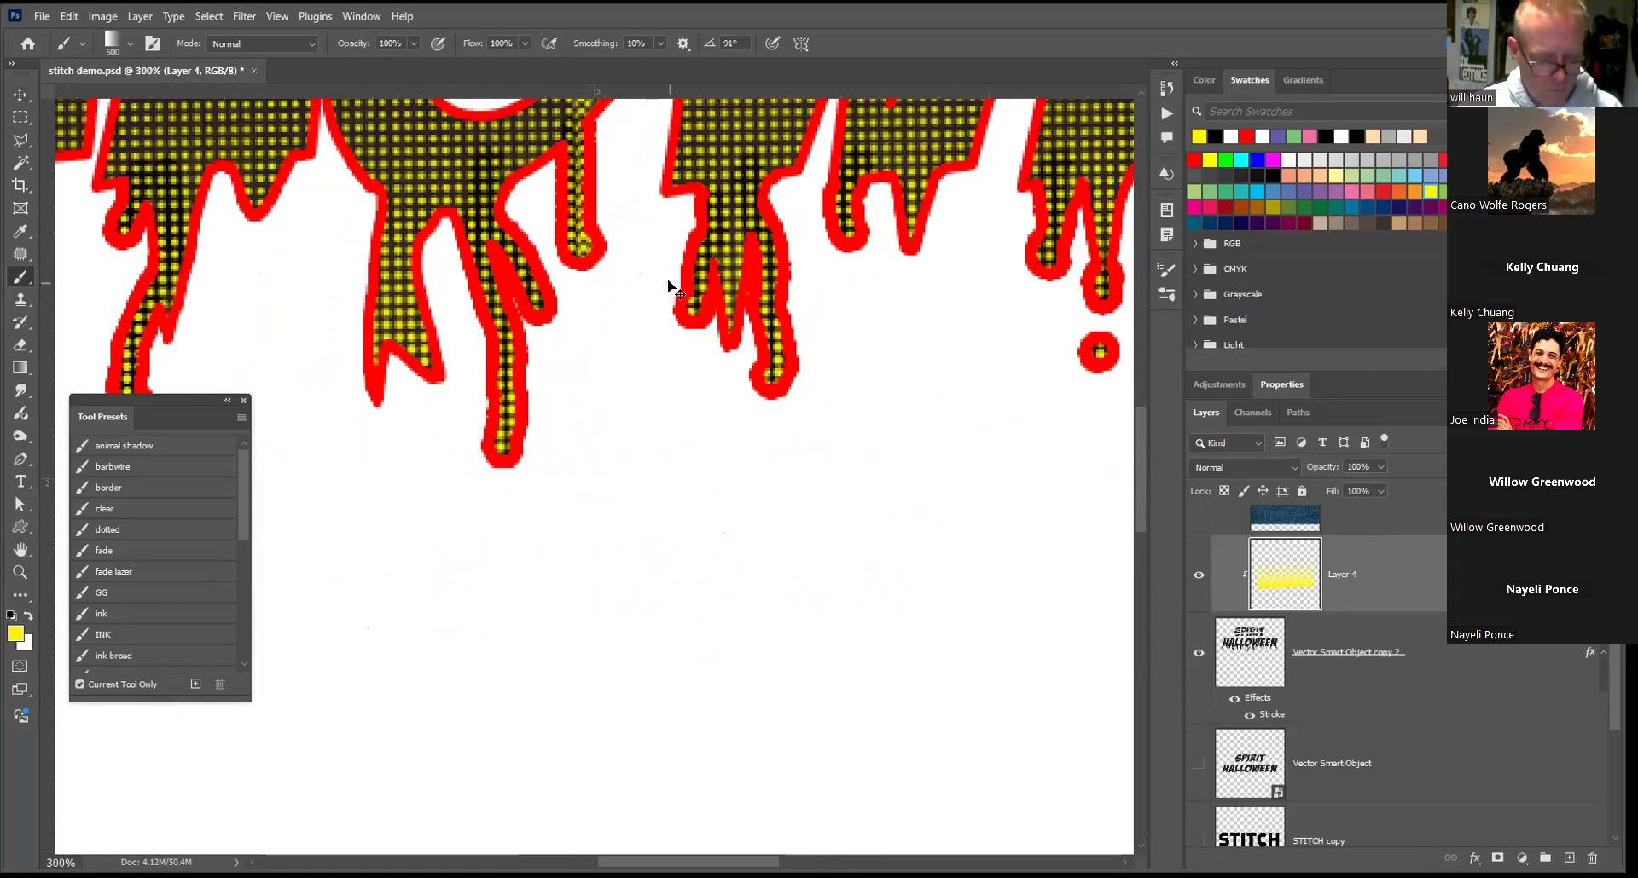
key("v")
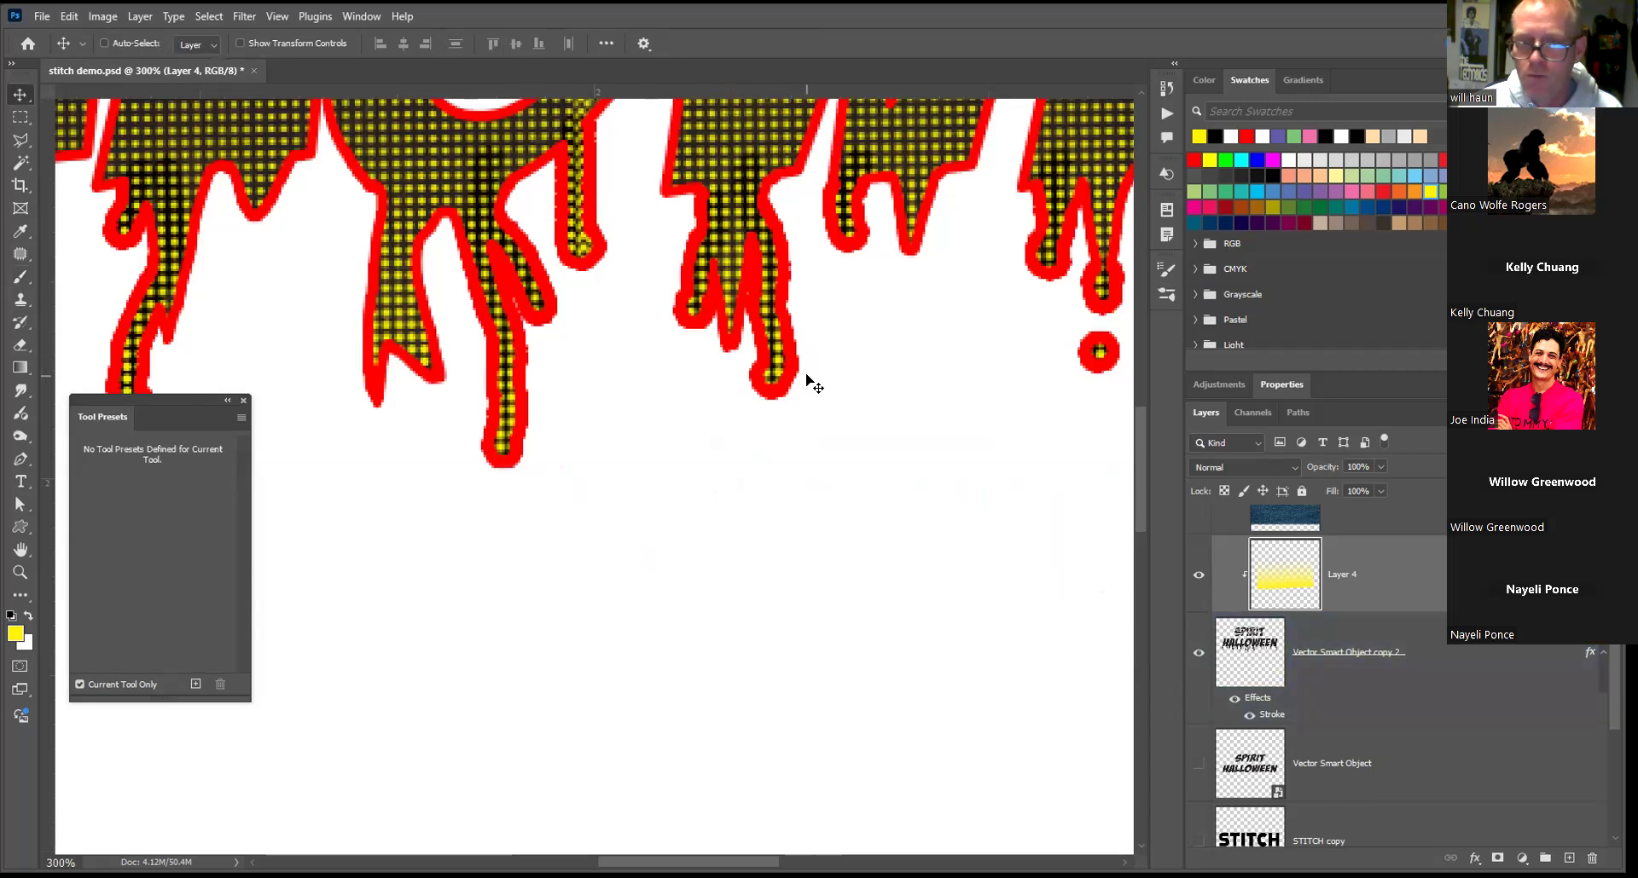
left_click_drag(823, 267, 834, 474)
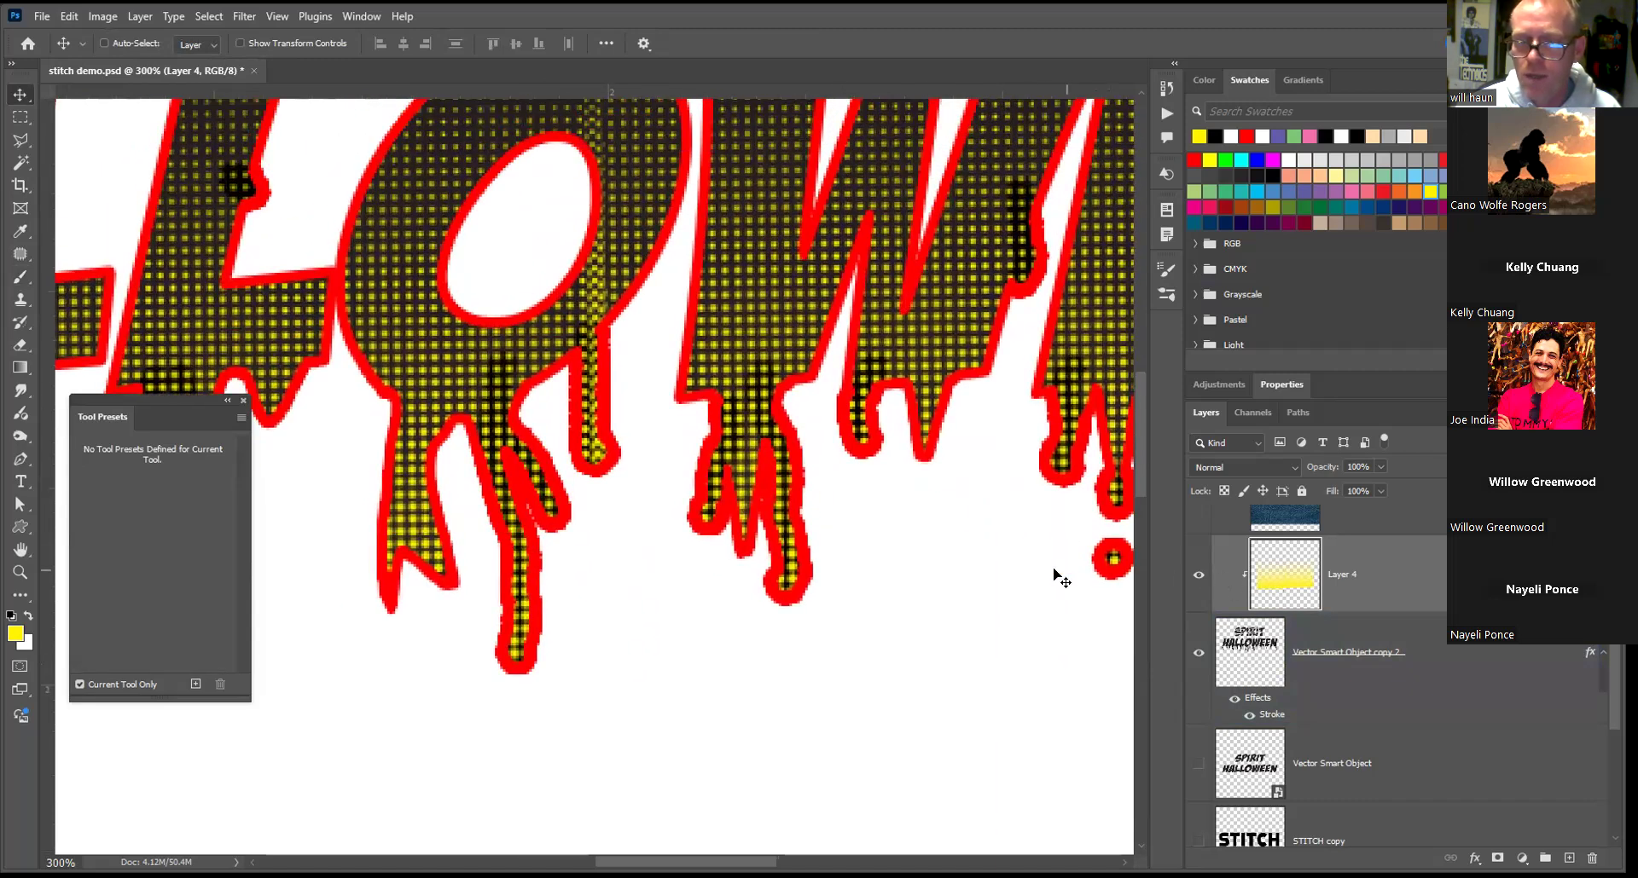
key("ctrl+minus")
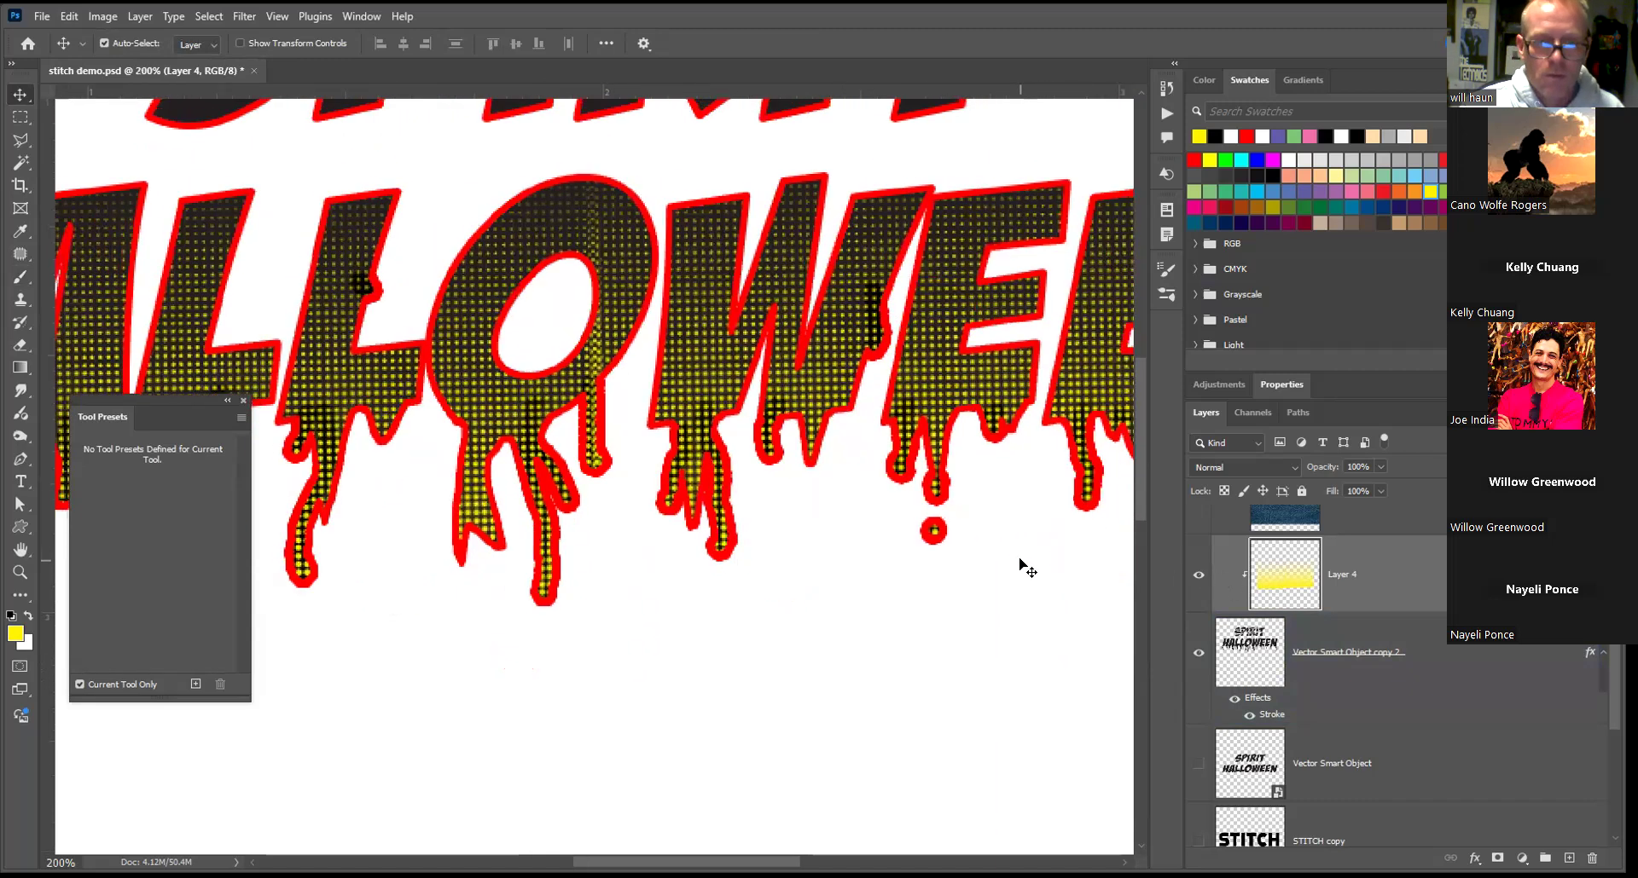
key("ctrl+minus")
left_click_drag(834, 475, 887, 495)
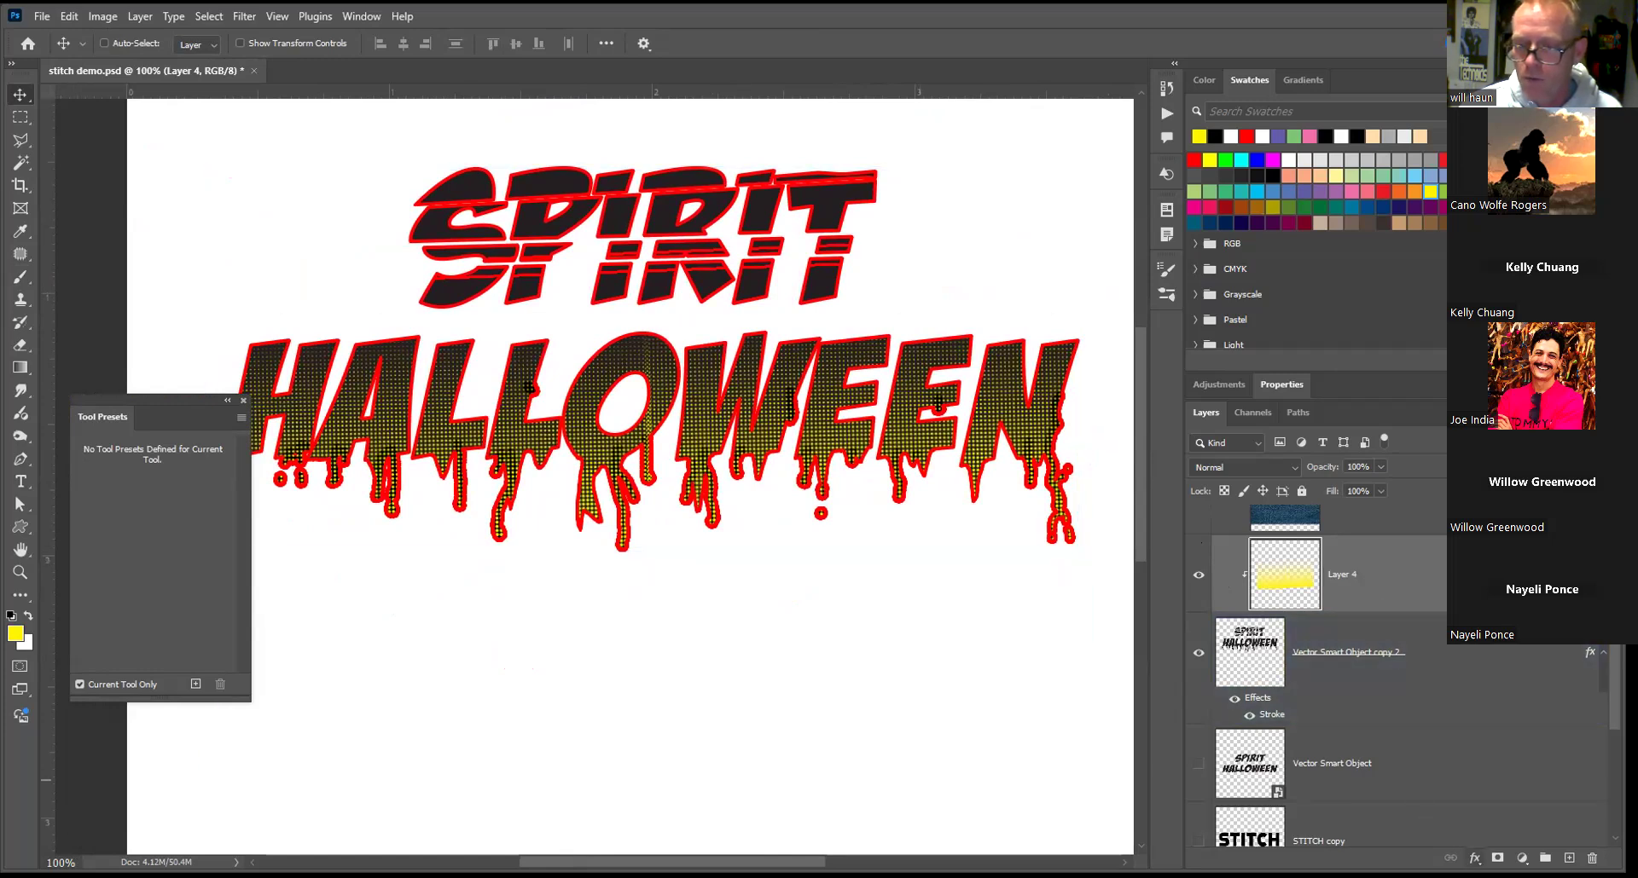
Apply a Color Overlay in orange ffae00 at 100% opacity to the halftone dot layer
left_click(1474, 858)
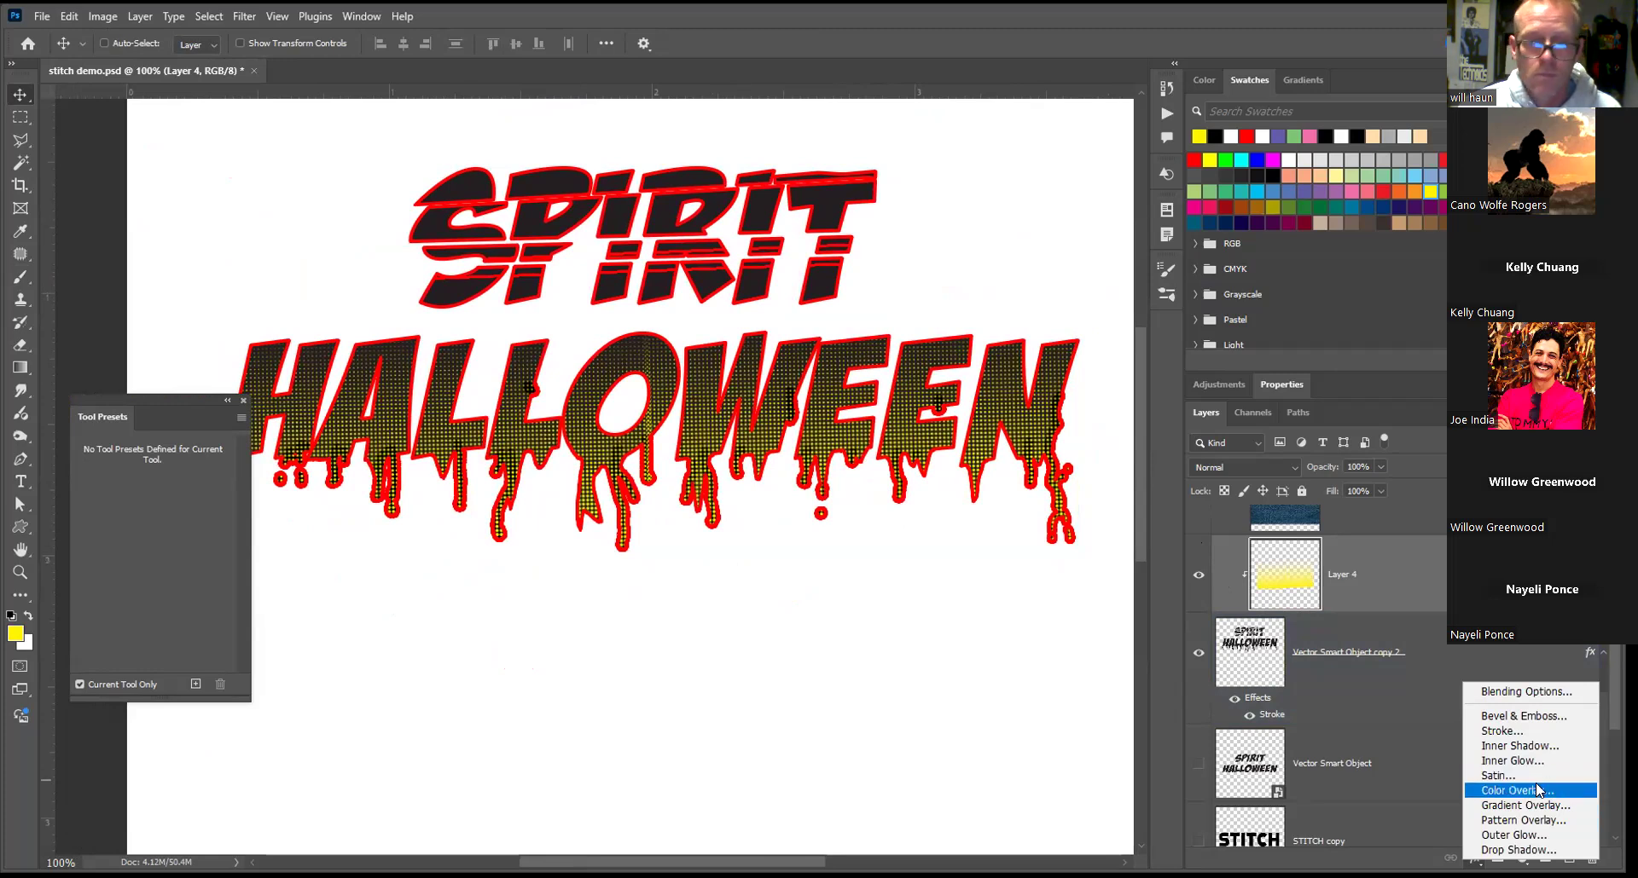
left_click(1514, 789)
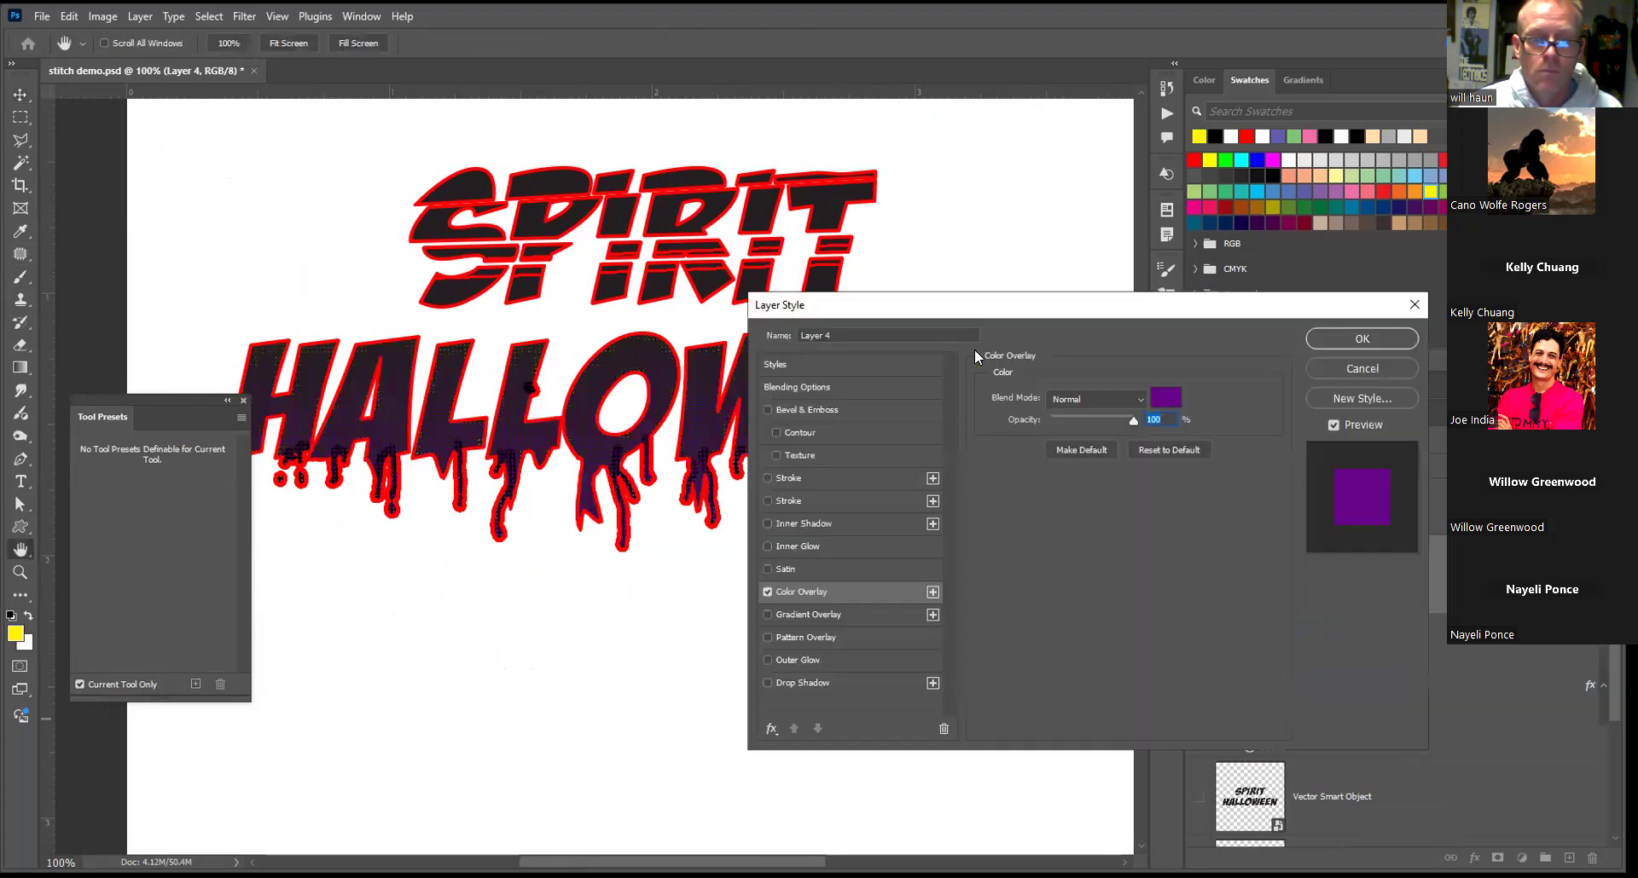
left_click(1165, 399)
left_click_drag(1008, 587, 1007, 612)
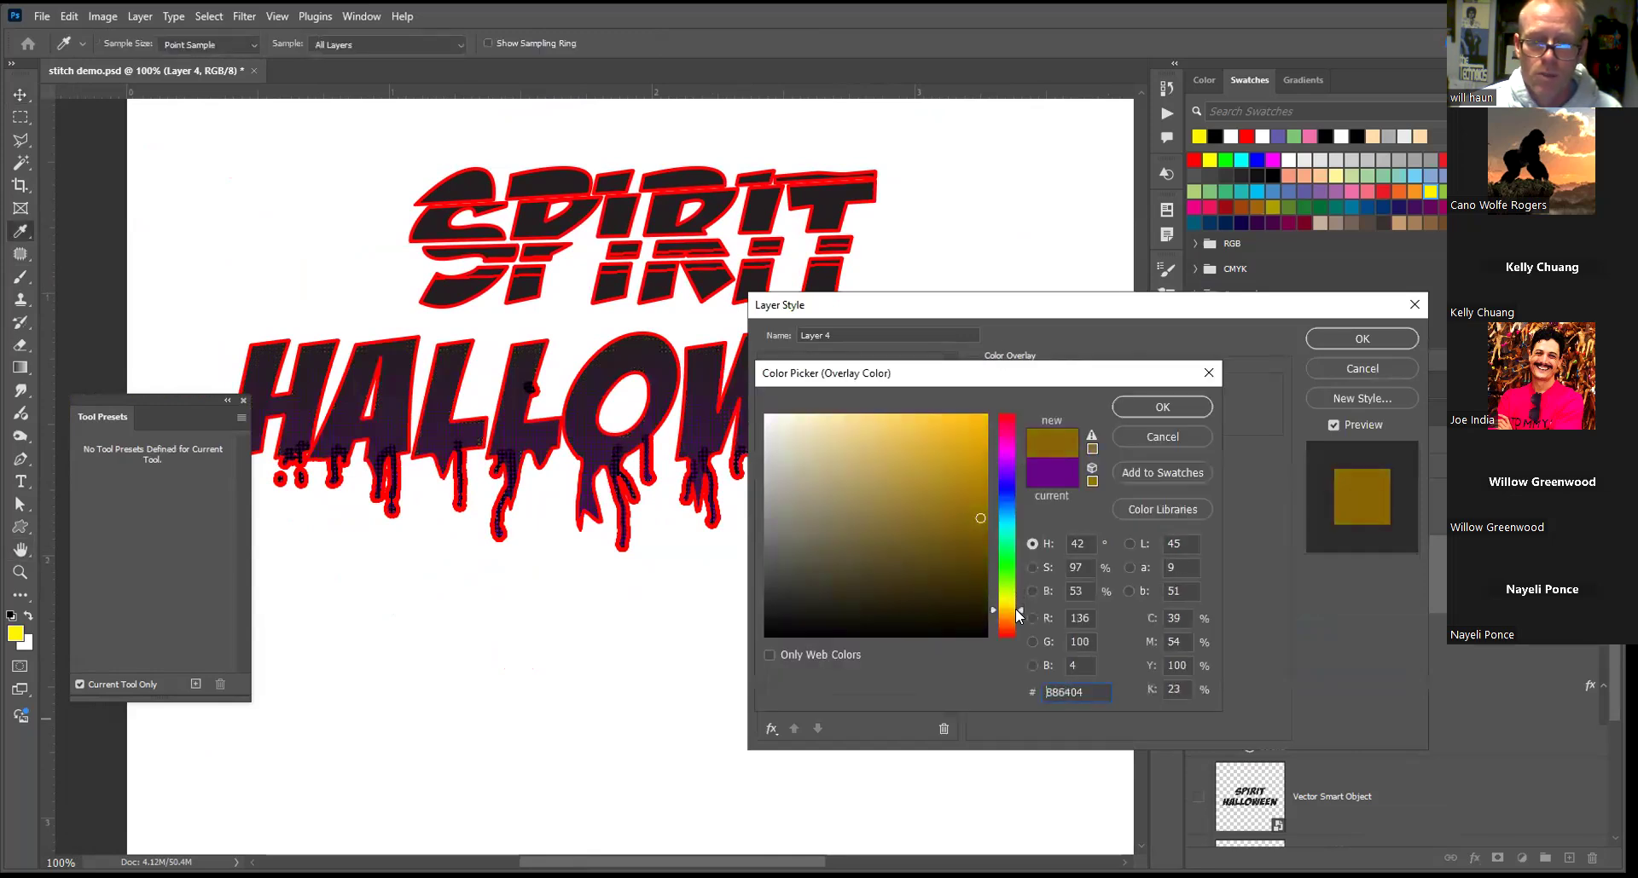
left_click_drag(981, 417, 996, 407)
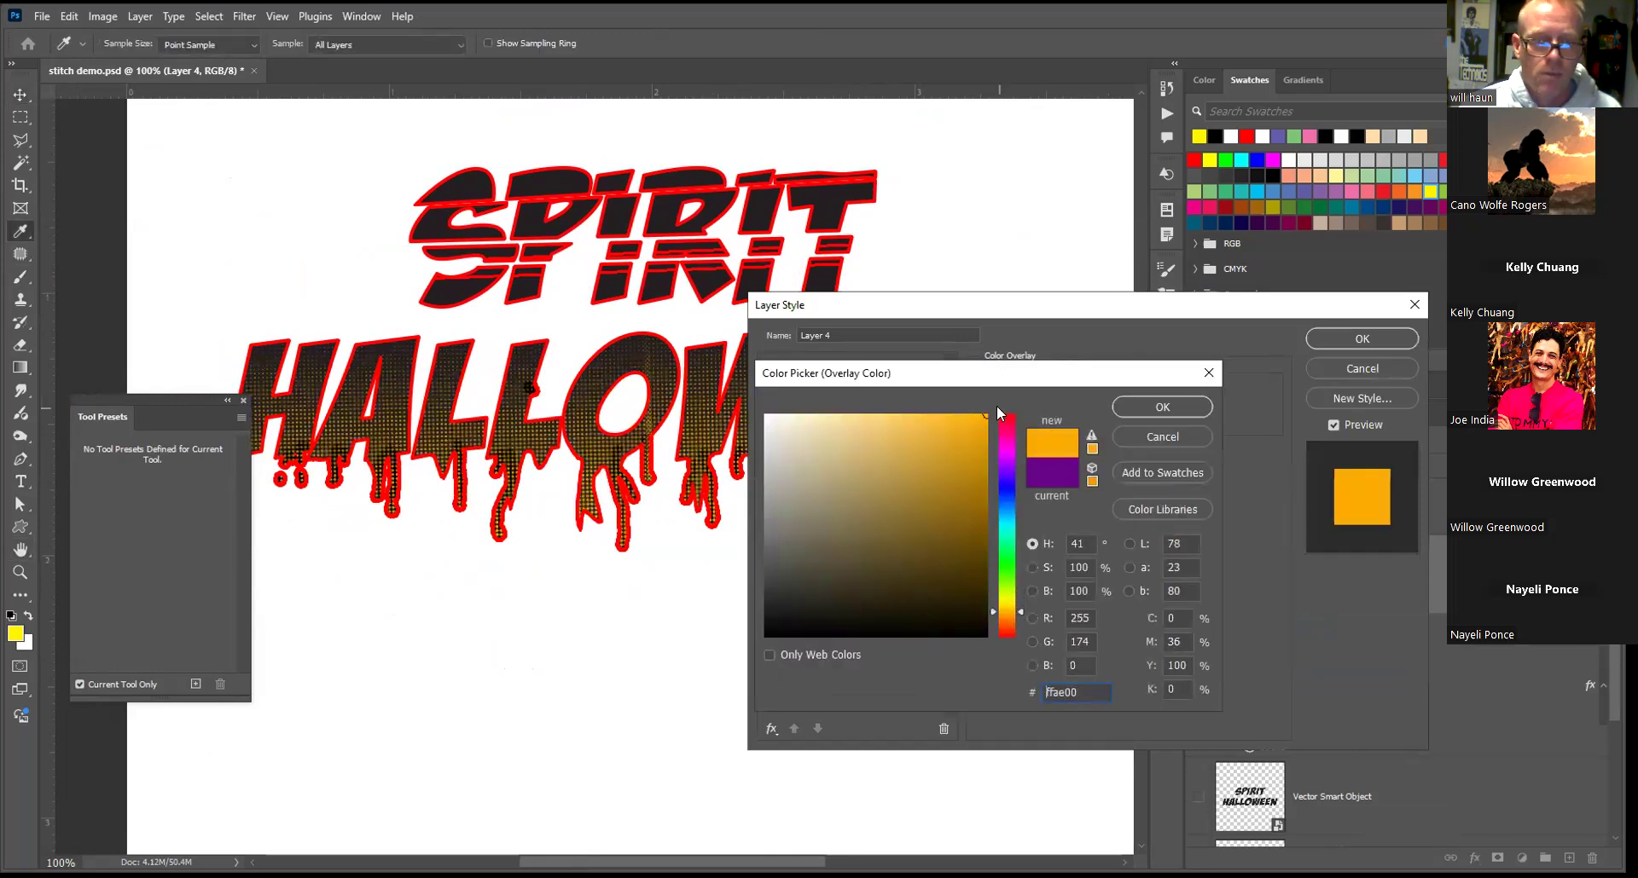
left_click(1162, 407)
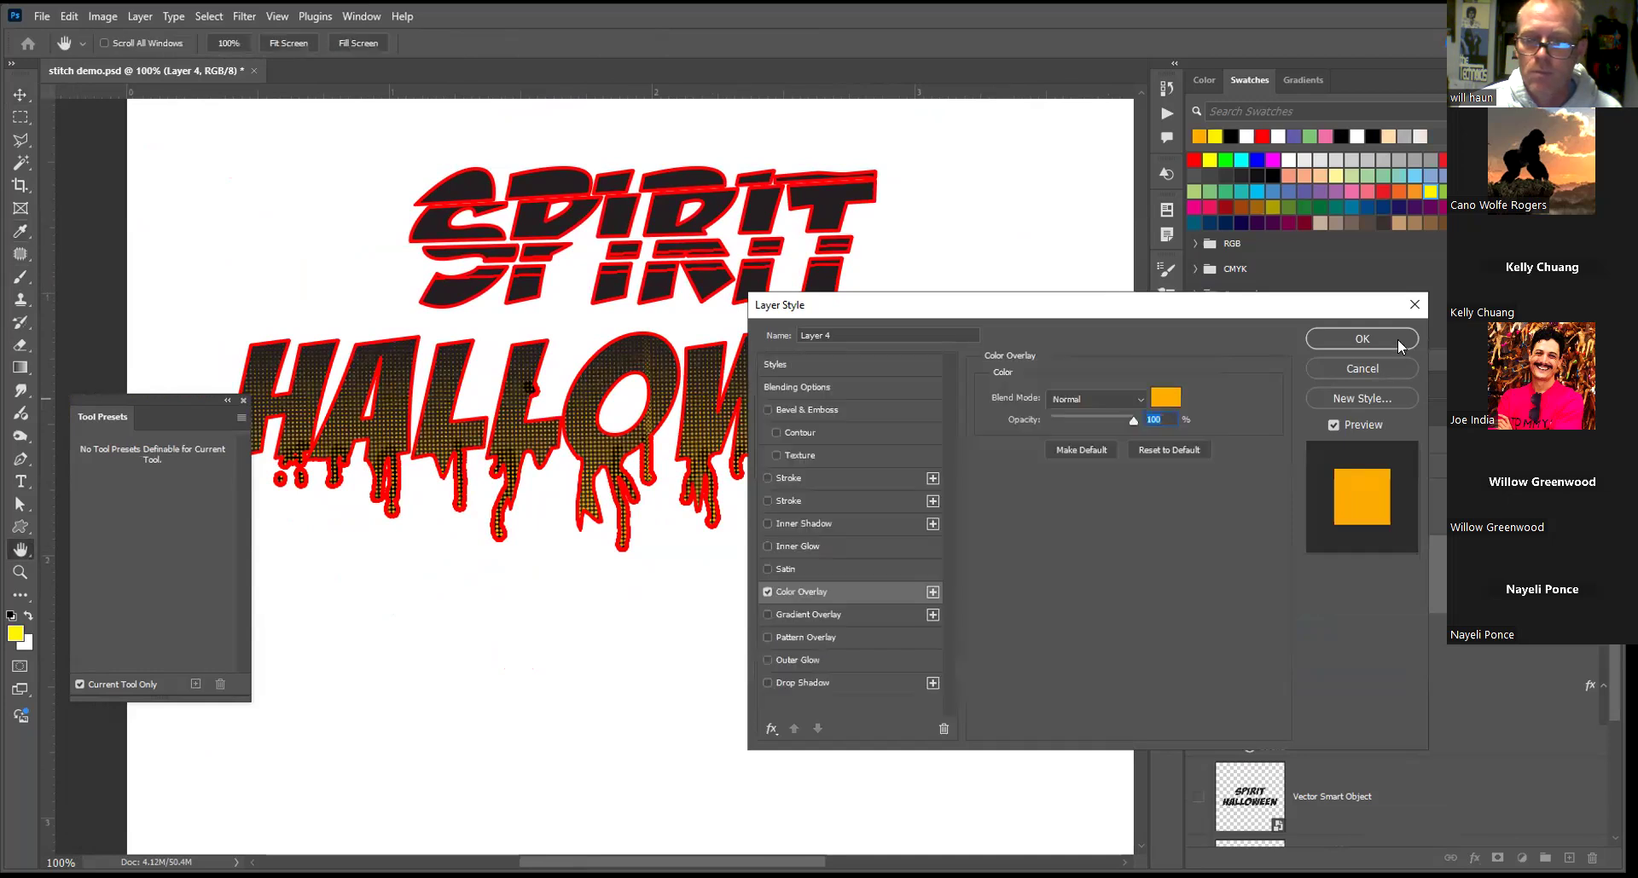
left_click(1397, 339)
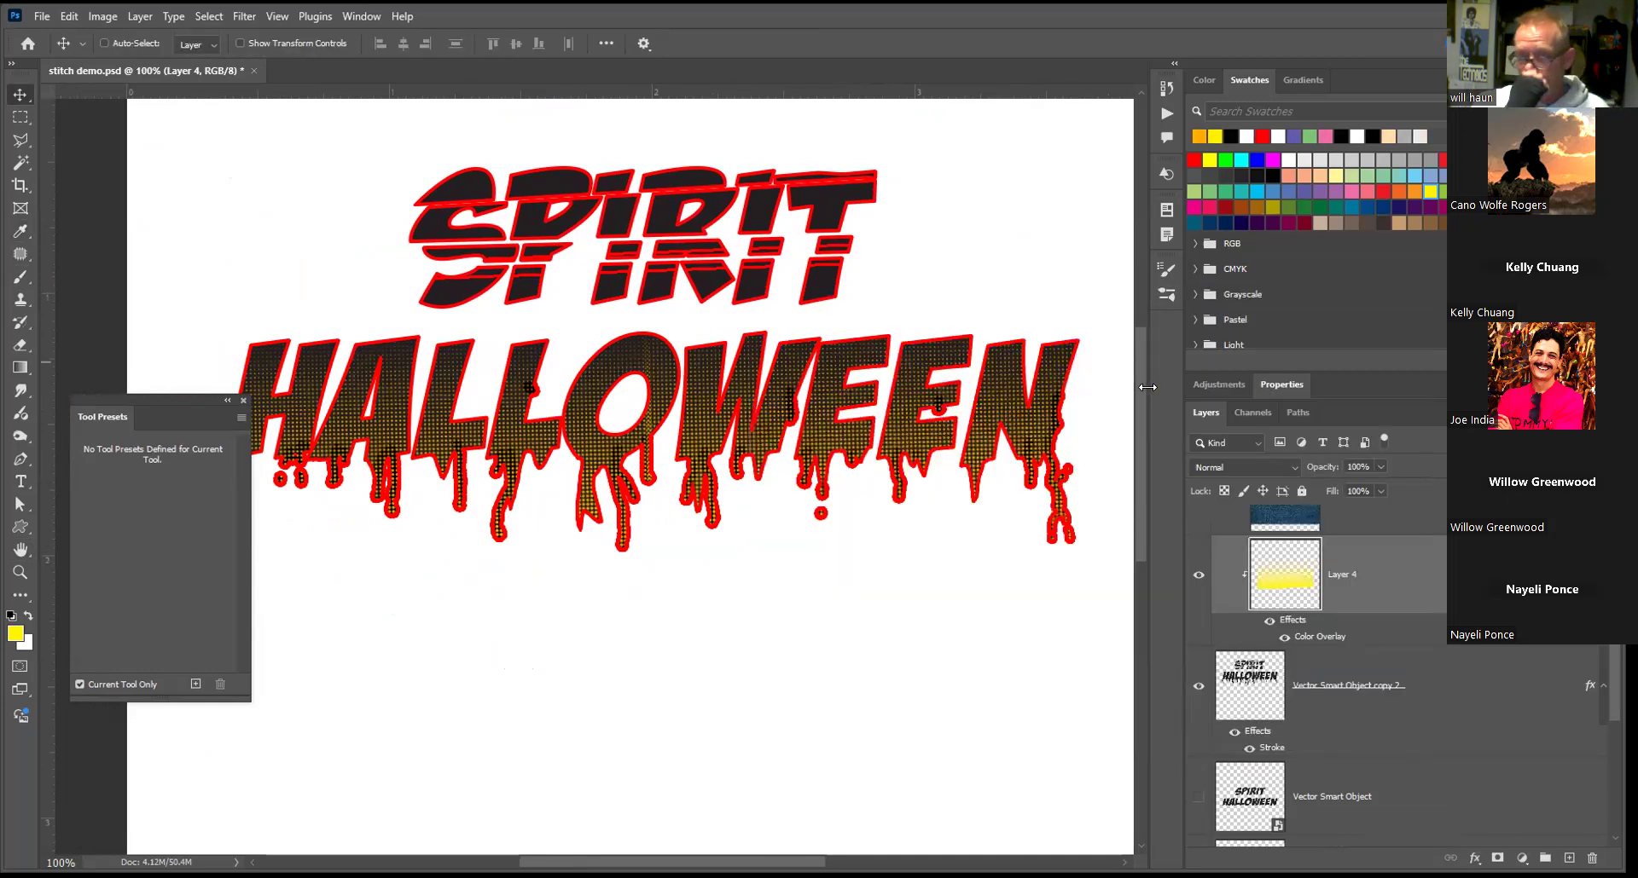
key("ctrl+minus")
key("ctrl+minus")
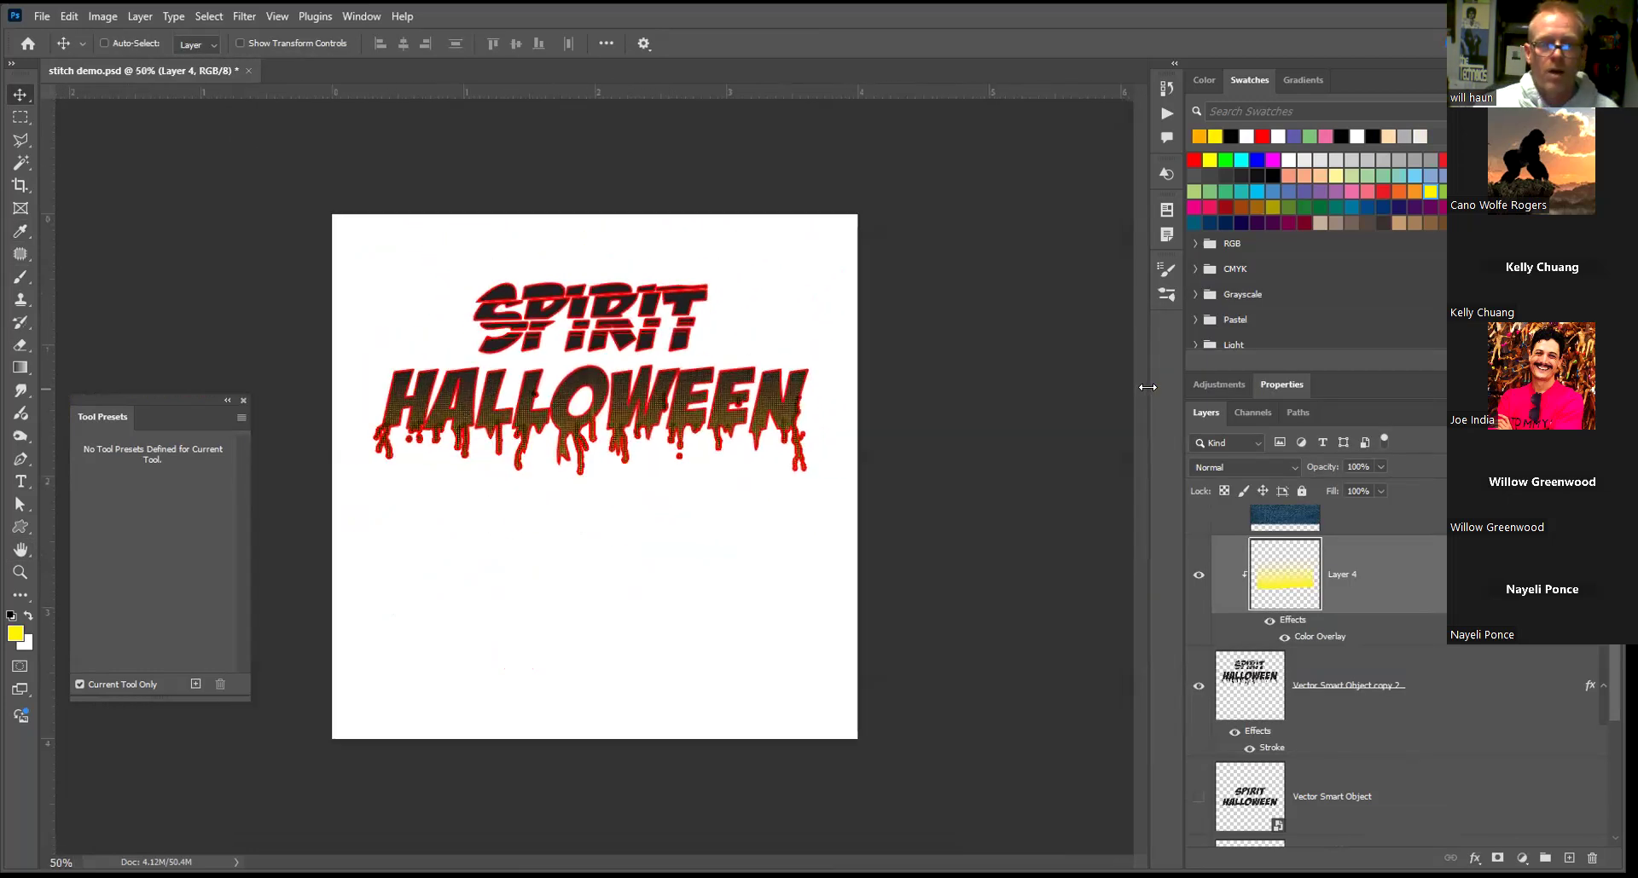